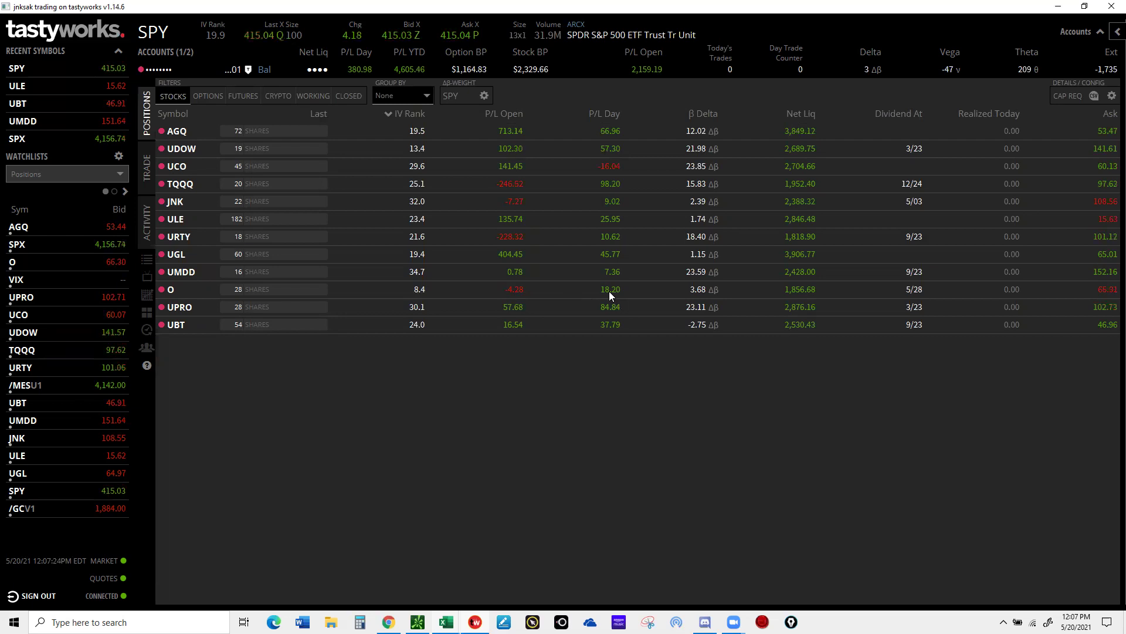
- Switch to the SPY AIM workbook in Excel and open the AIM DASHBOARD sheet
mouse_move(154, 296)
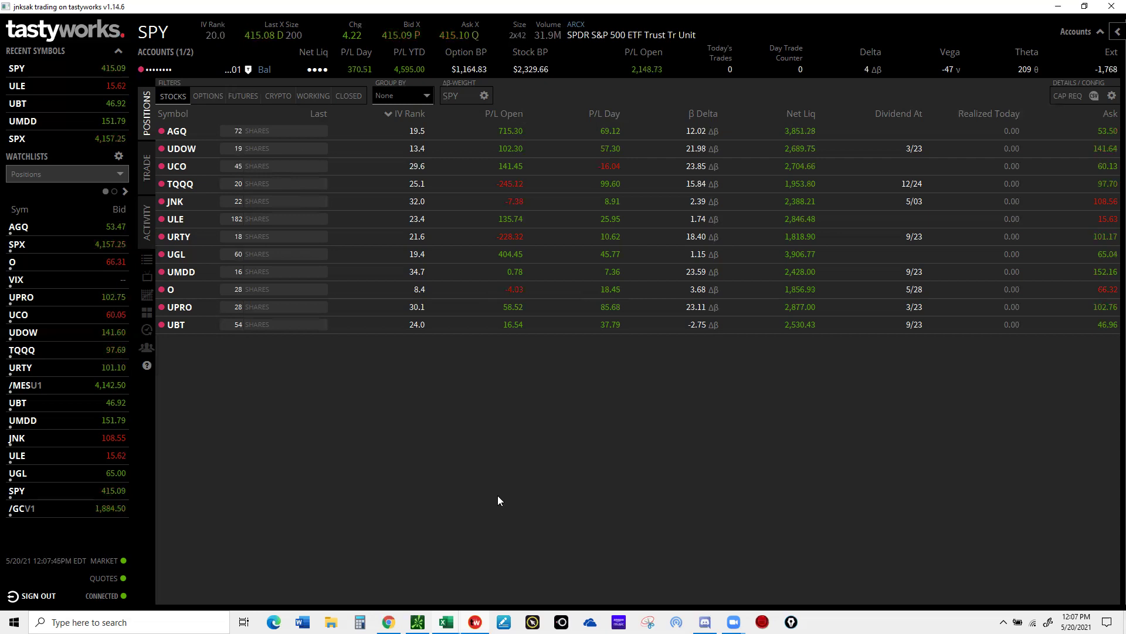
mouse_move(446, 622)
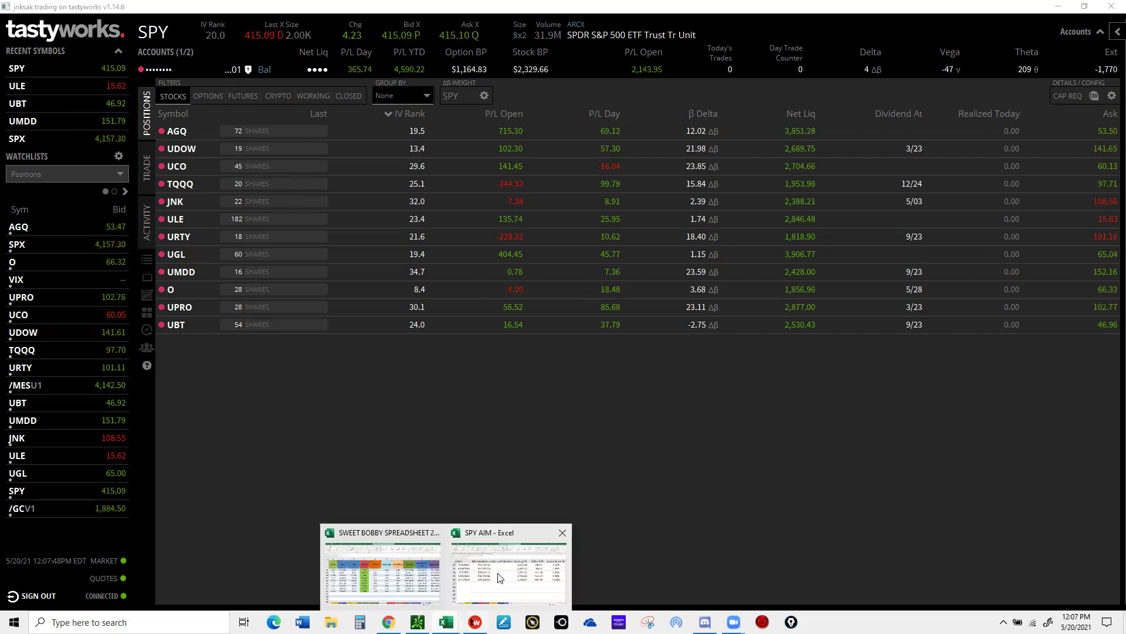
left_click(367, 556)
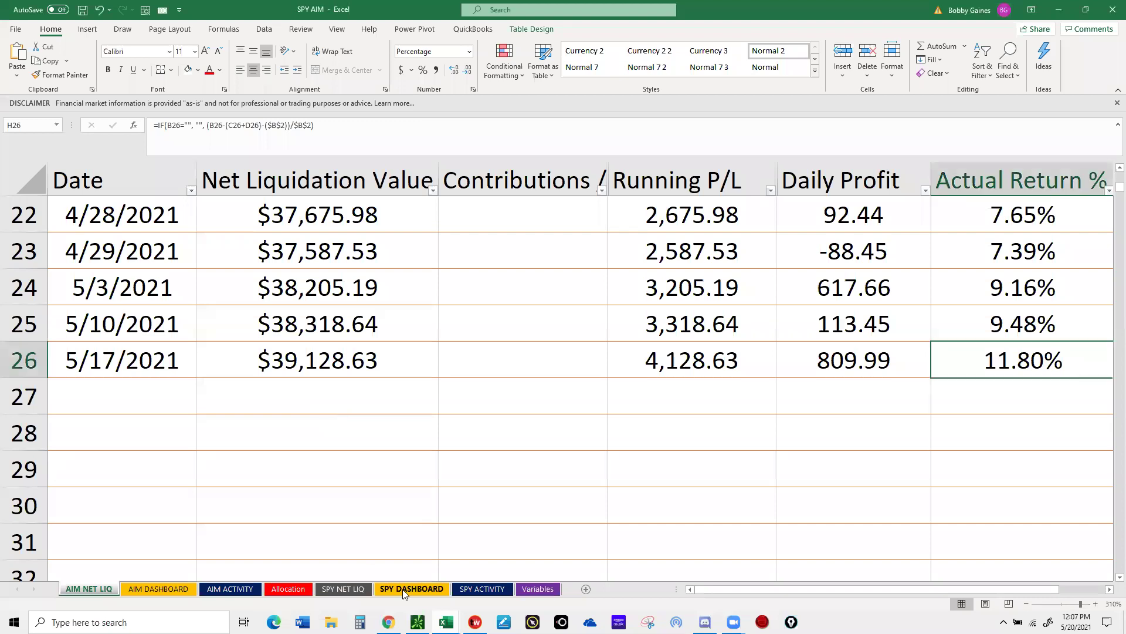
left_click(149, 589)
- Examine the TAKE ACTION column and the Underlying vs Cash chart on the AIM DASHBOARD sheet
scroll(551, 307, "down", 1)
scroll(563, 299, "up", 1)
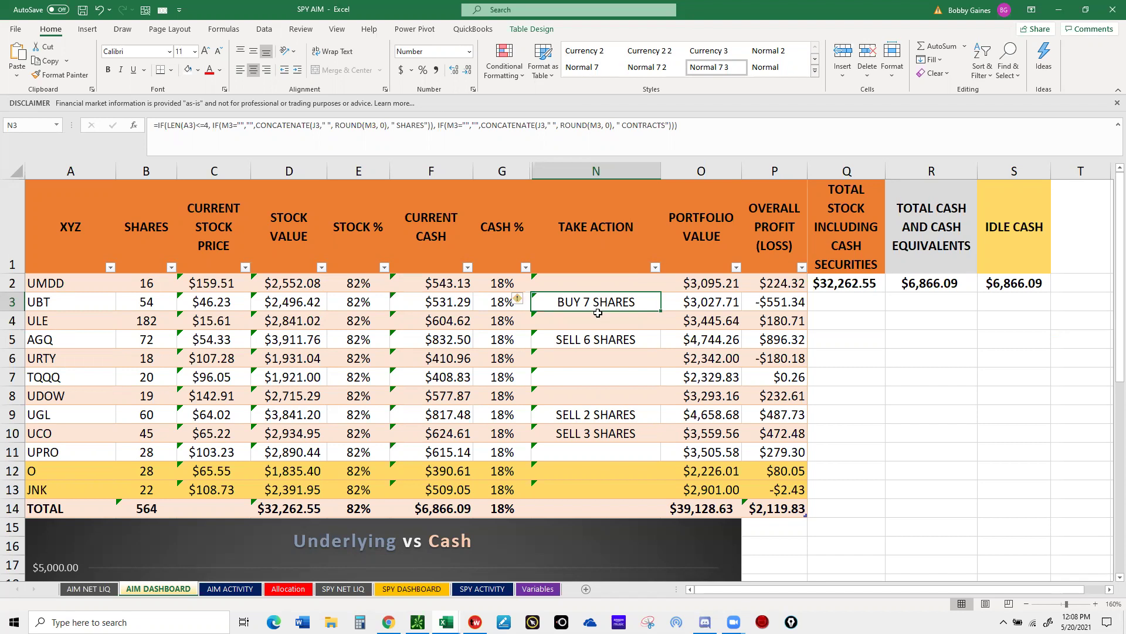
scroll(590, 325, "down", 1)
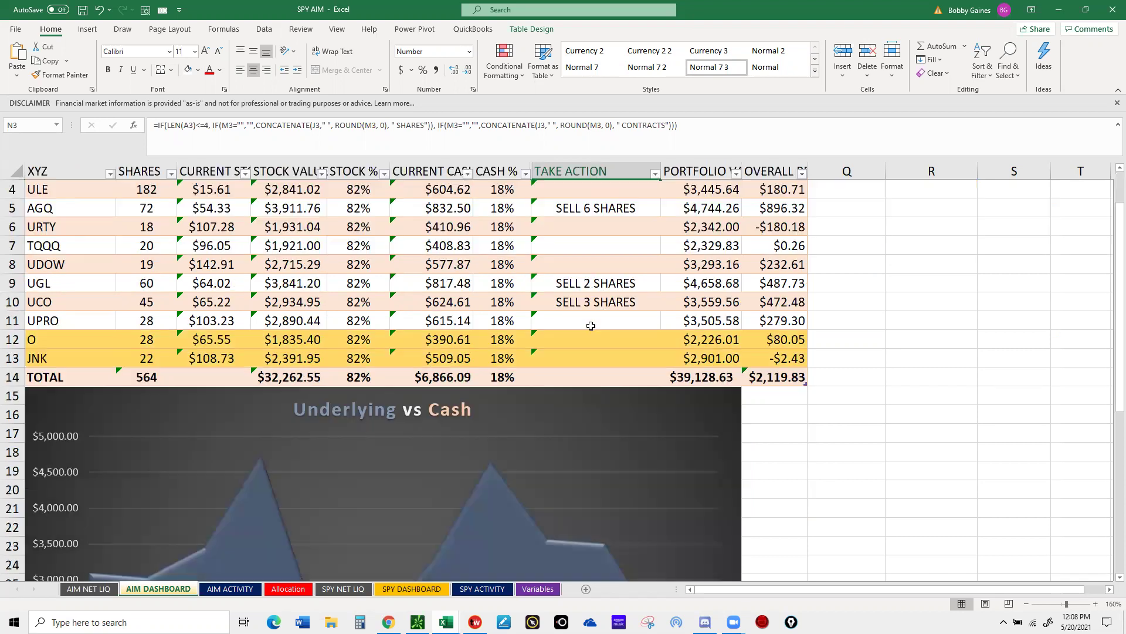
scroll(591, 326, "down", 2)
scroll(592, 331, "down", 2)
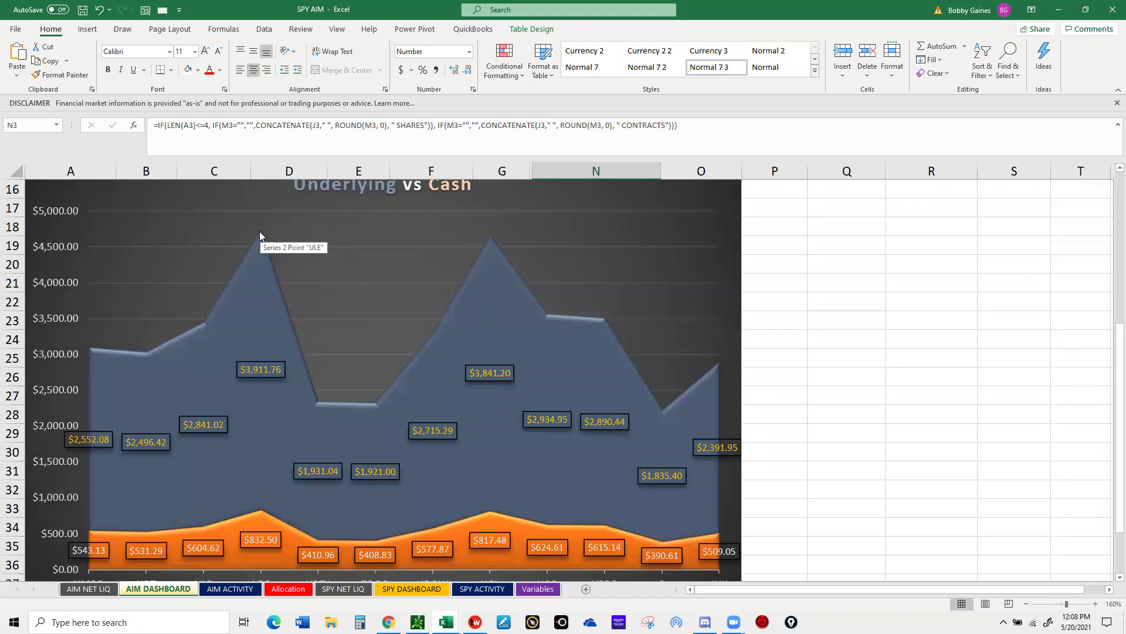
scroll(270, 472, "down", 1)
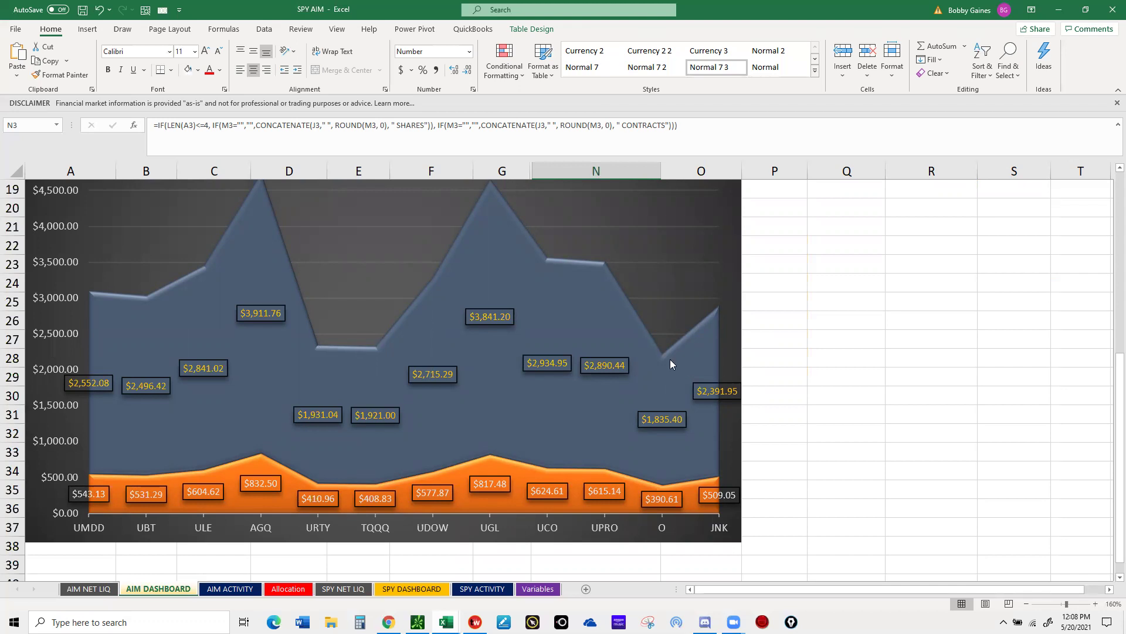
scroll(662, 355, "up", 3)
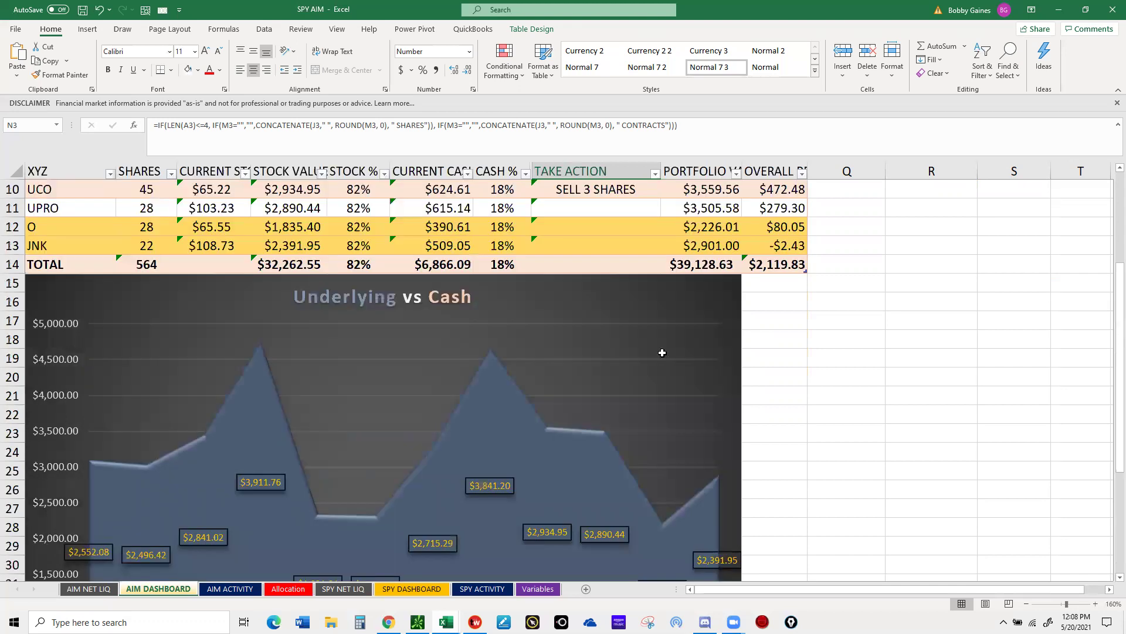
scroll(662, 353, "up", 3)
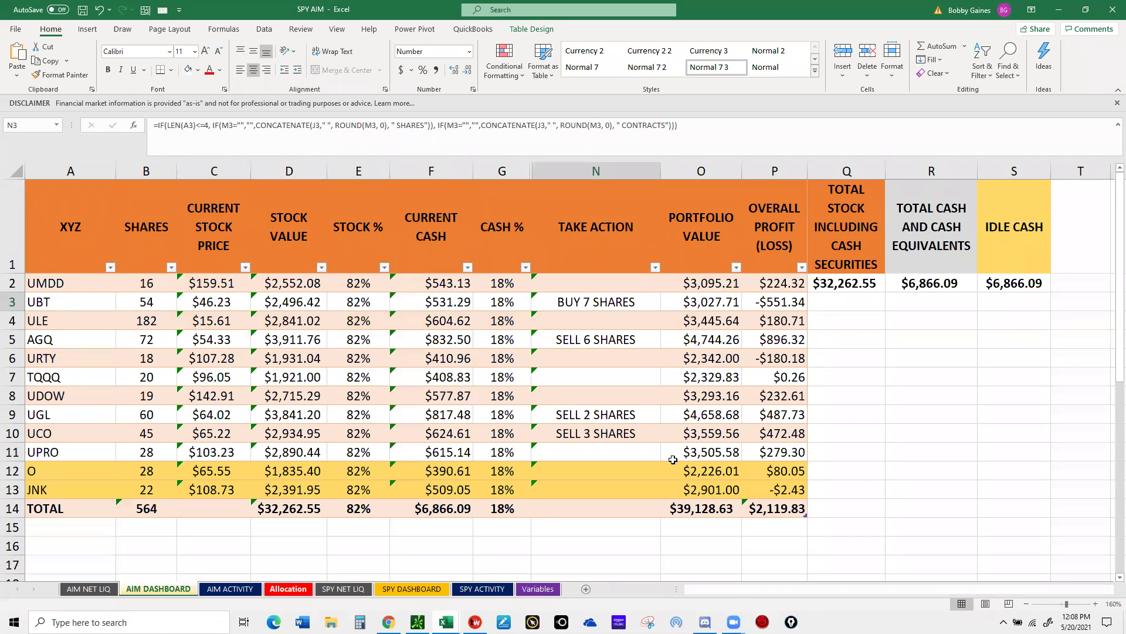
- Check the Desired % in Stocks setting on the Variables sheet and return to the Allocation sheet
key("ctrl+Page_Down")
key("ctrl+Page_Down")
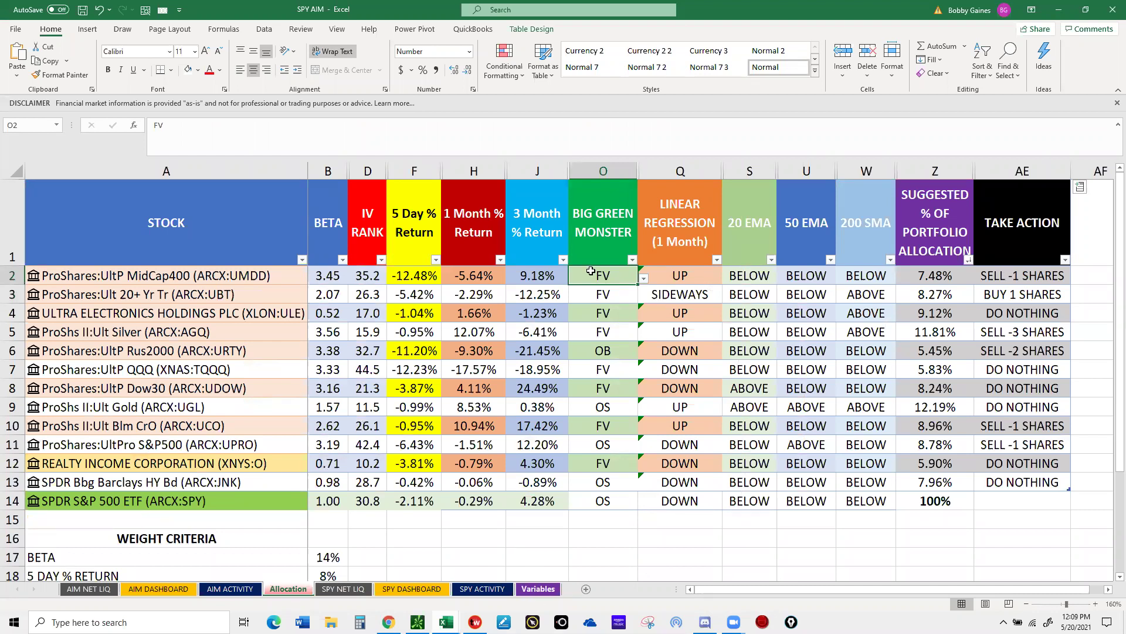
left_click(535, 589)
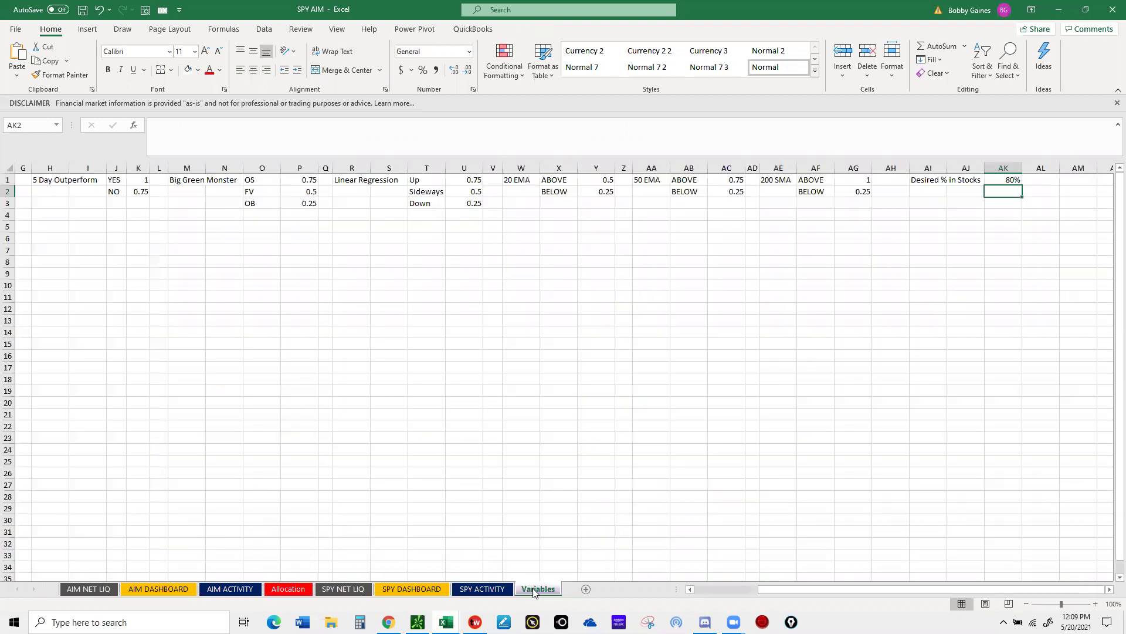
left_click(1004, 182)
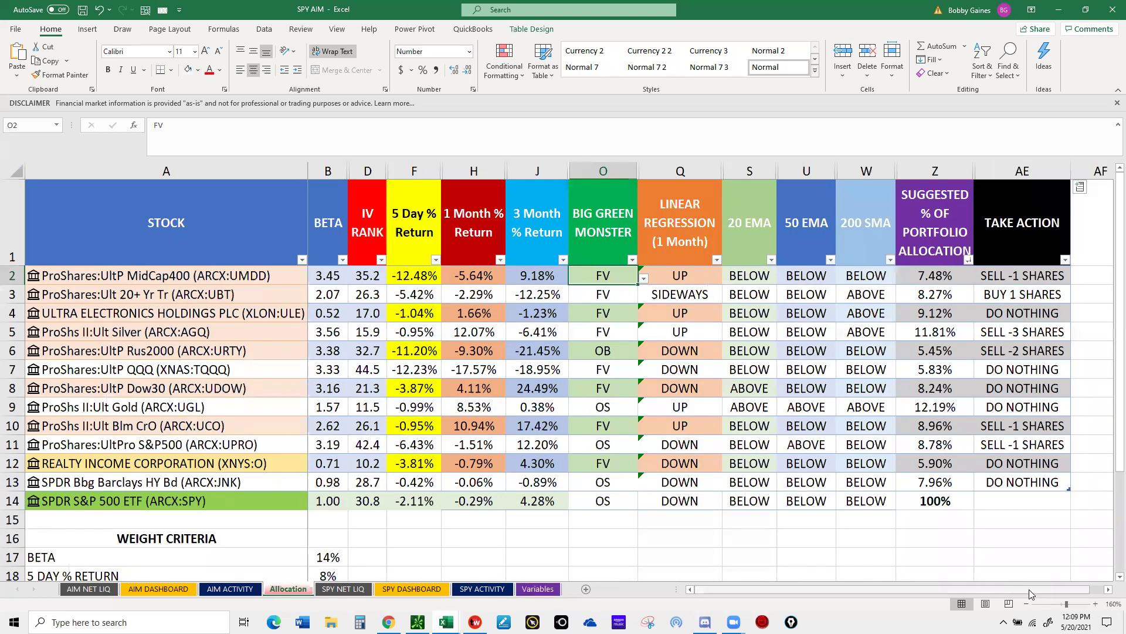
left_click(1029, 590)
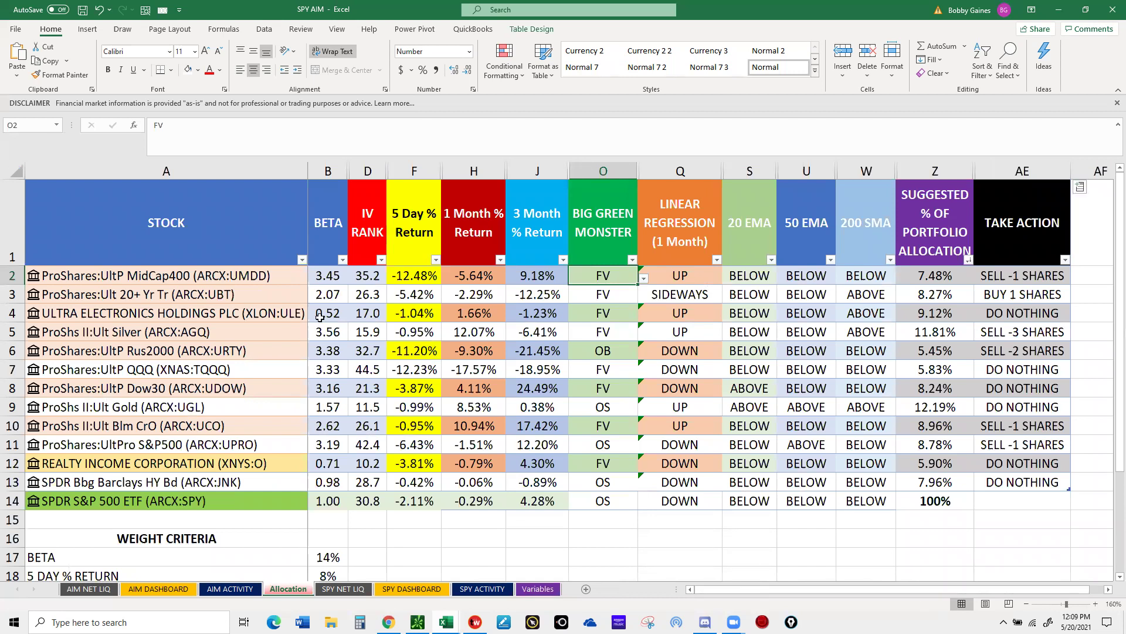
- Select the UMDD stock entry on the Allocation sheet and dismiss the financial data disclaimer
left_click(82, 276)
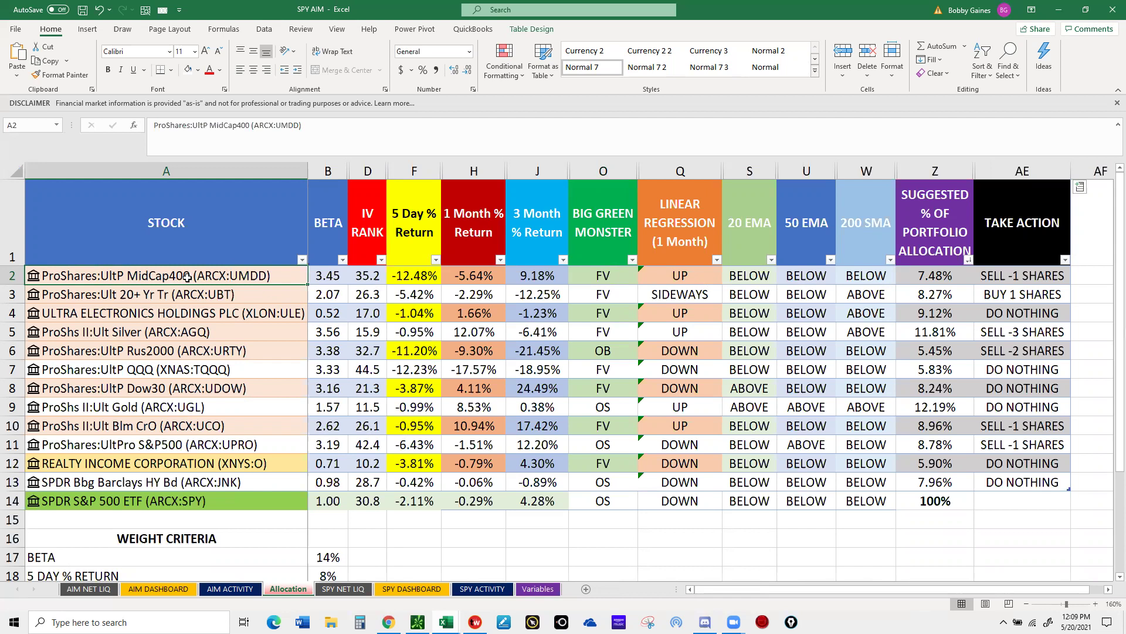
left_click(1117, 103)
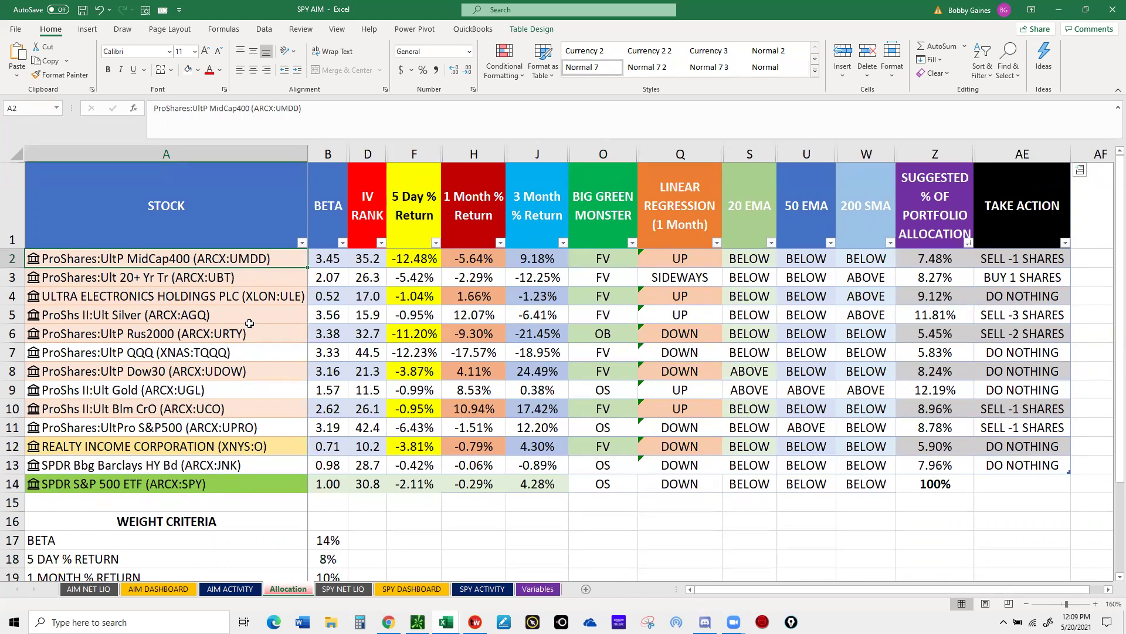
- Inspect the formulas in the BETA column for the stocks from UMDD down to SPY
left_click(324, 258)
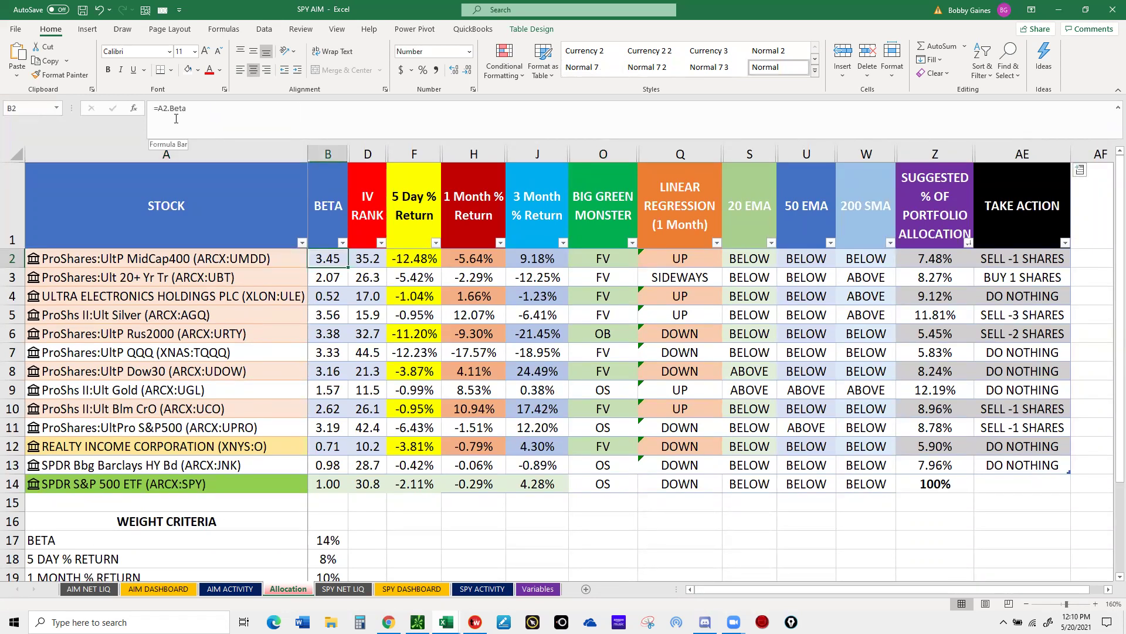
left_click(322, 276)
left_click(325, 295)
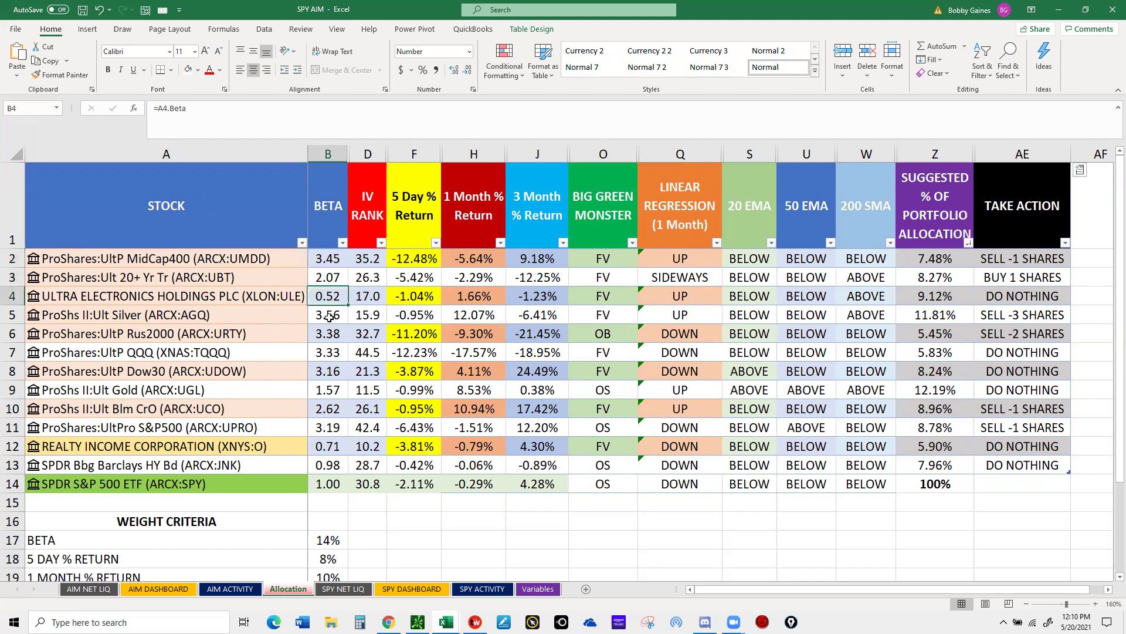
left_click(329, 317)
key("Down")
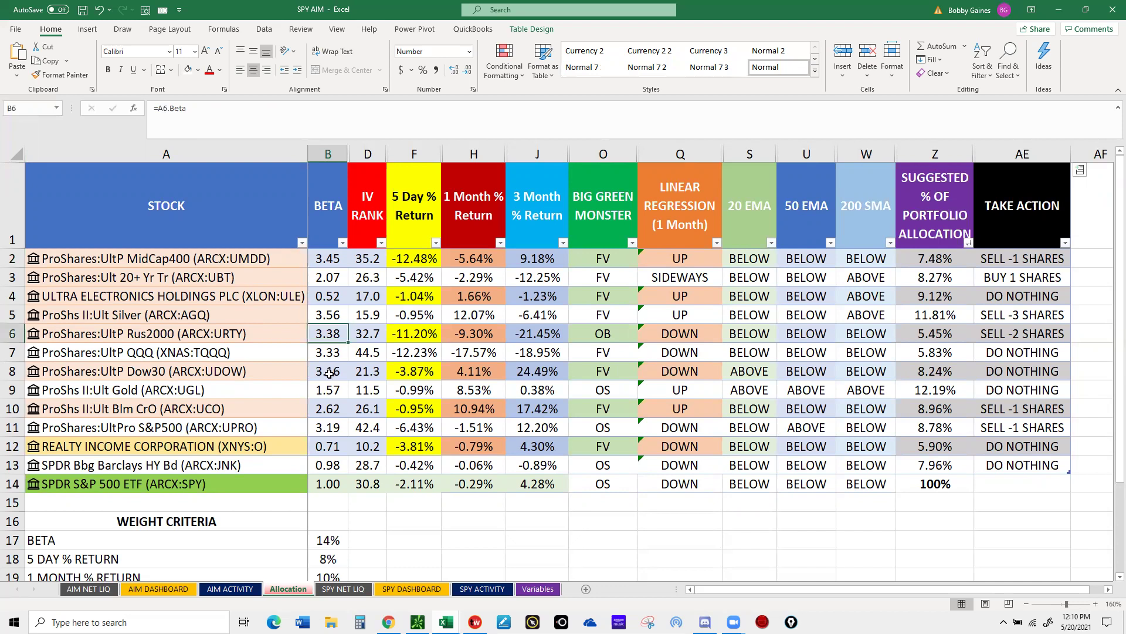
left_click(329, 377)
key("Down")
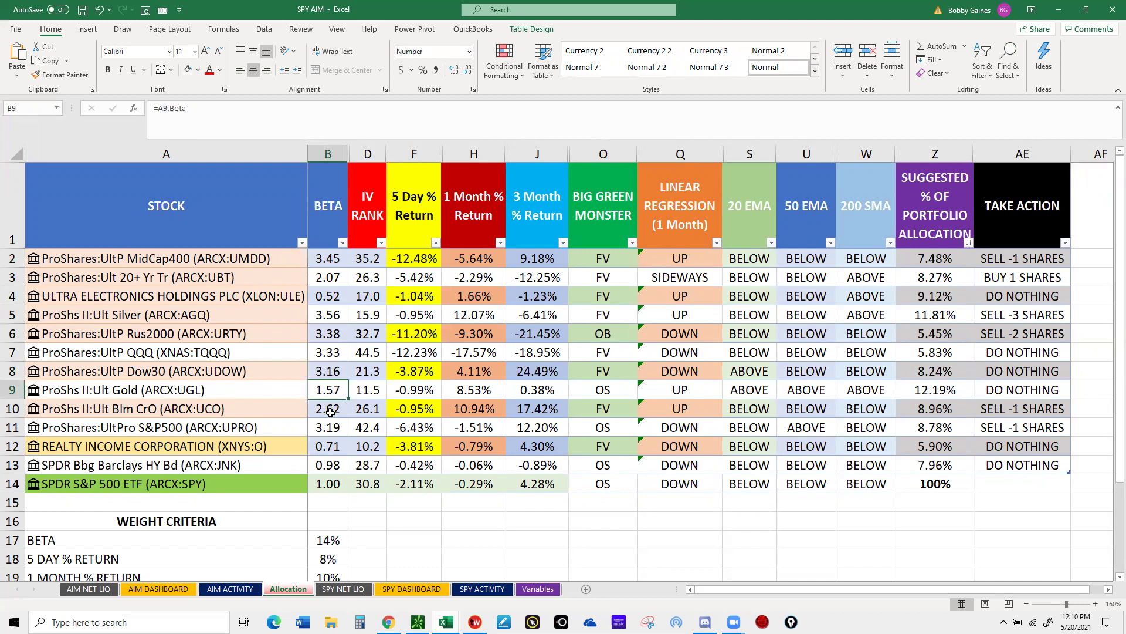
key("Down")
left_click(329, 446)
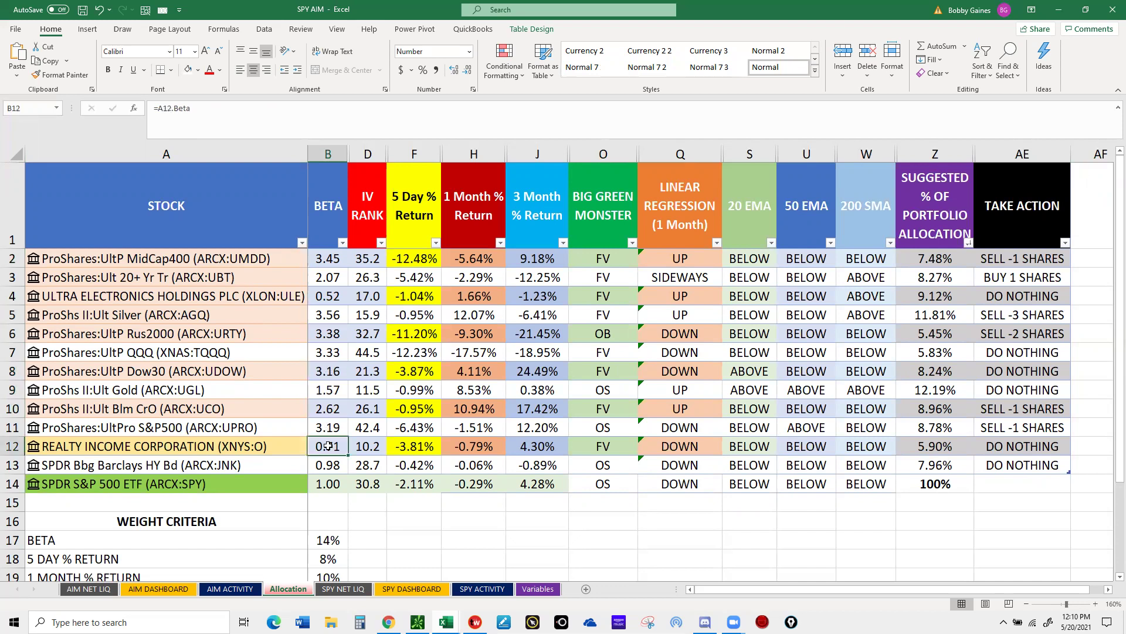
left_click(327, 482)
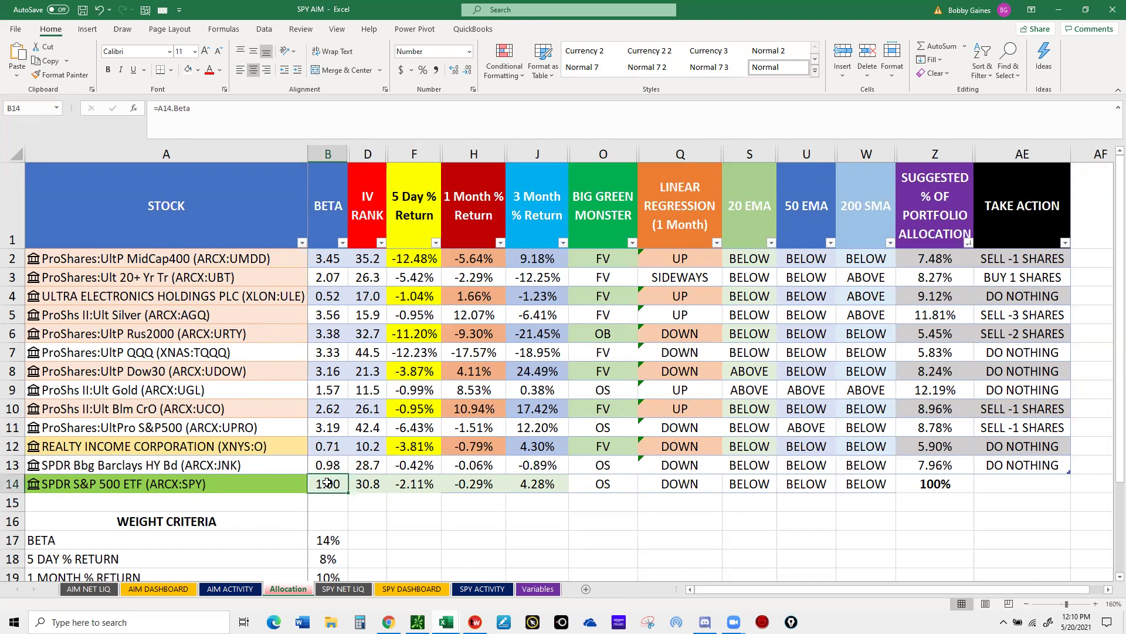
left_click(325, 261)
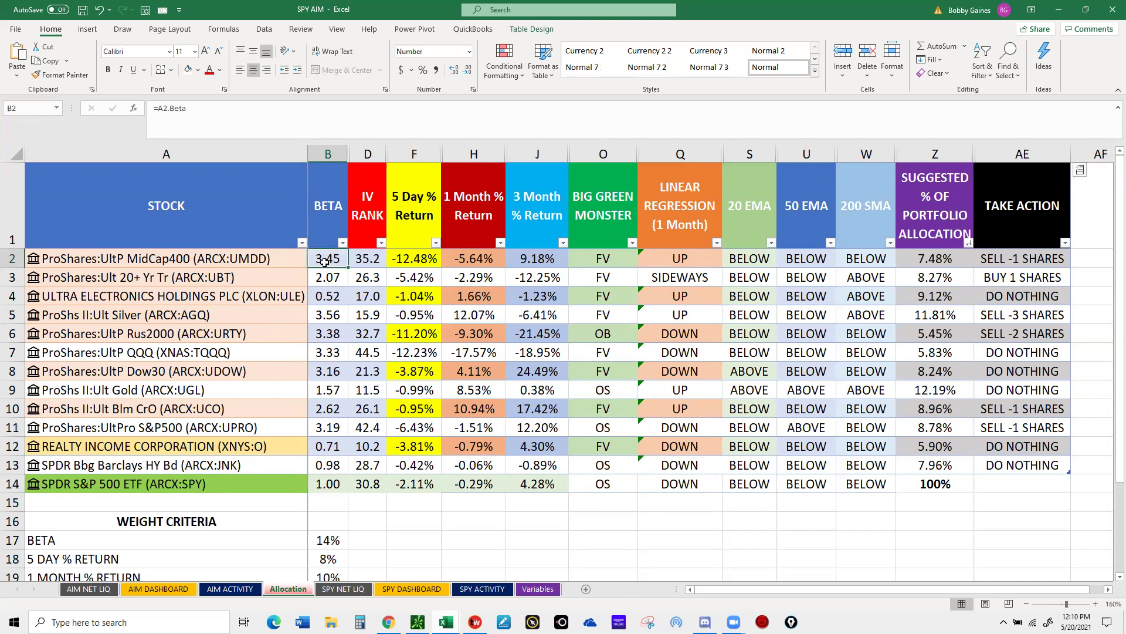
left_click(329, 278)
left_click(330, 298)
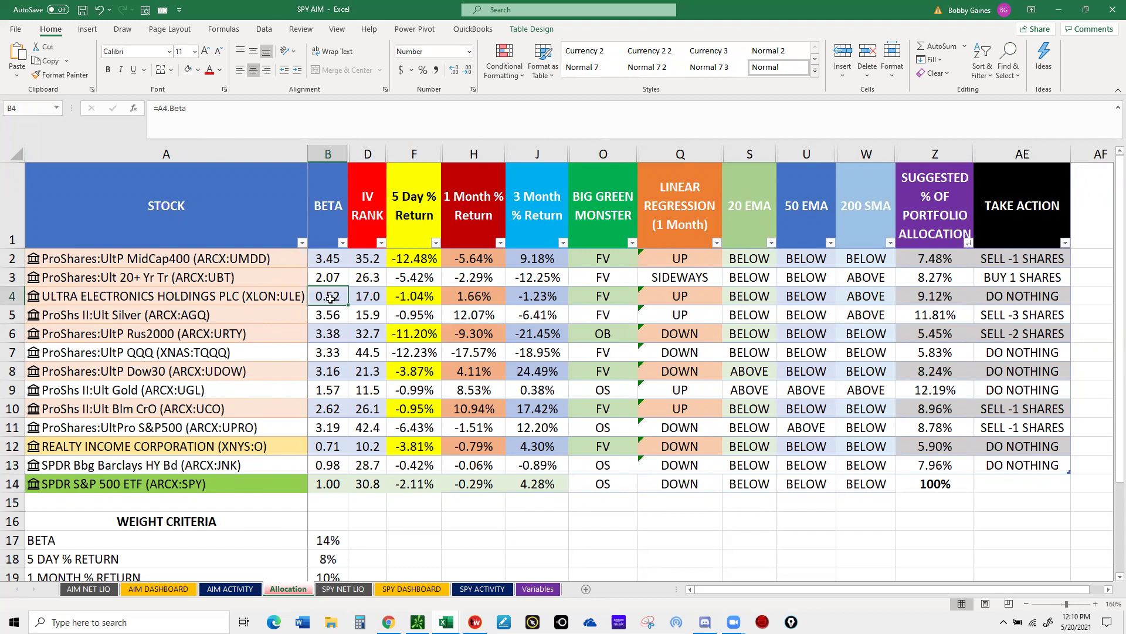
key("Down")
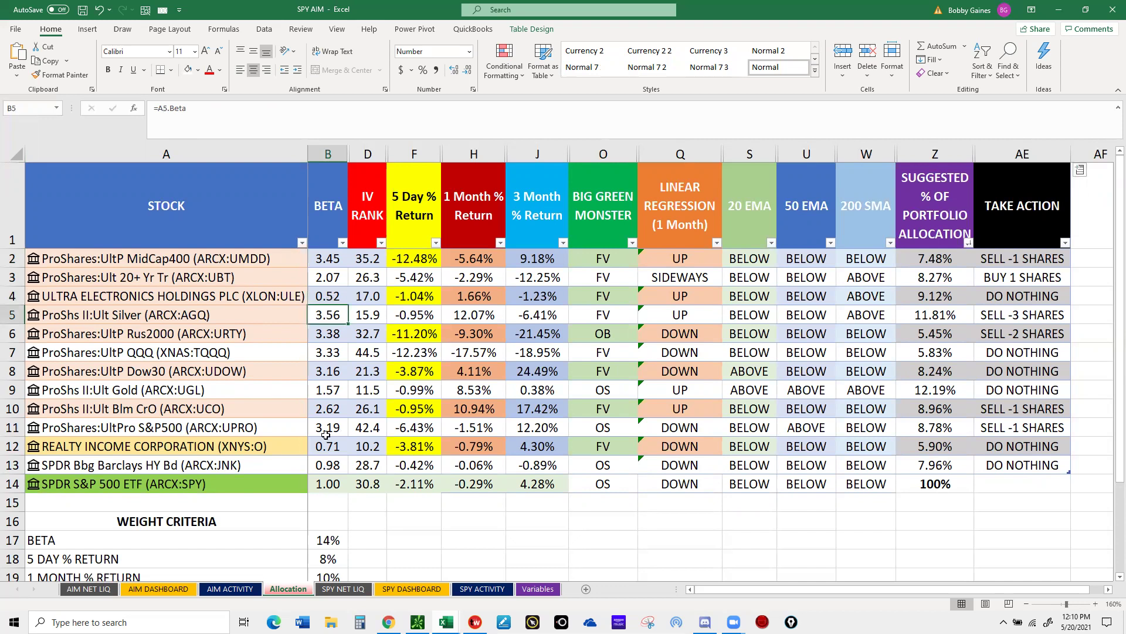
left_click(332, 257)
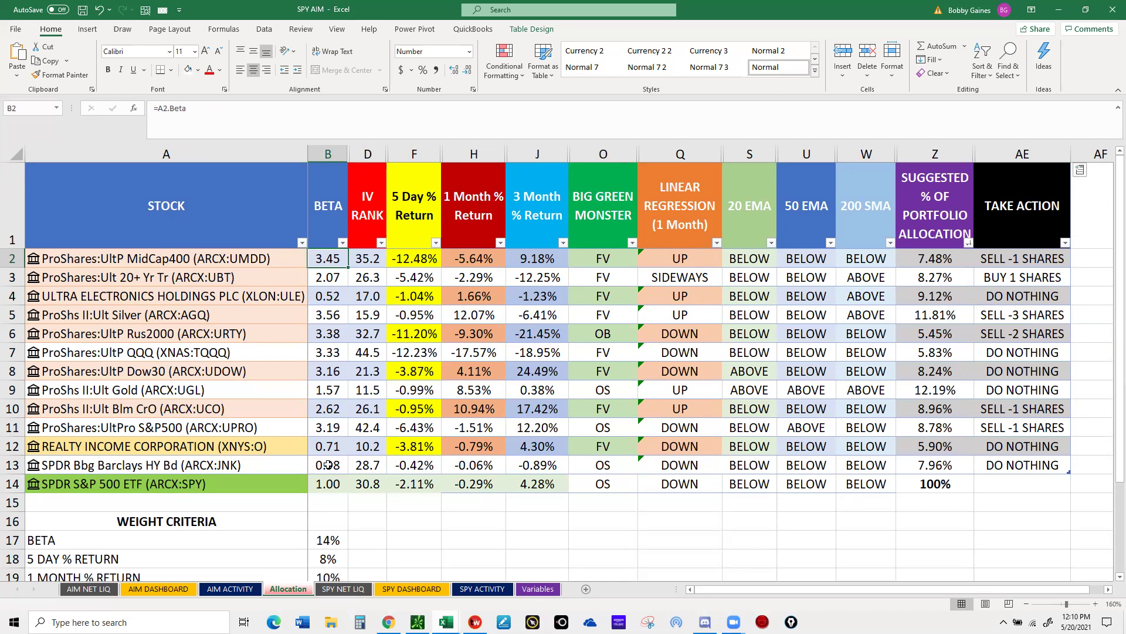
- Check UMDD's IV RANK entry and the IV RANK weighting in the WEIGHT CRITERIA list
left_click(366, 258)
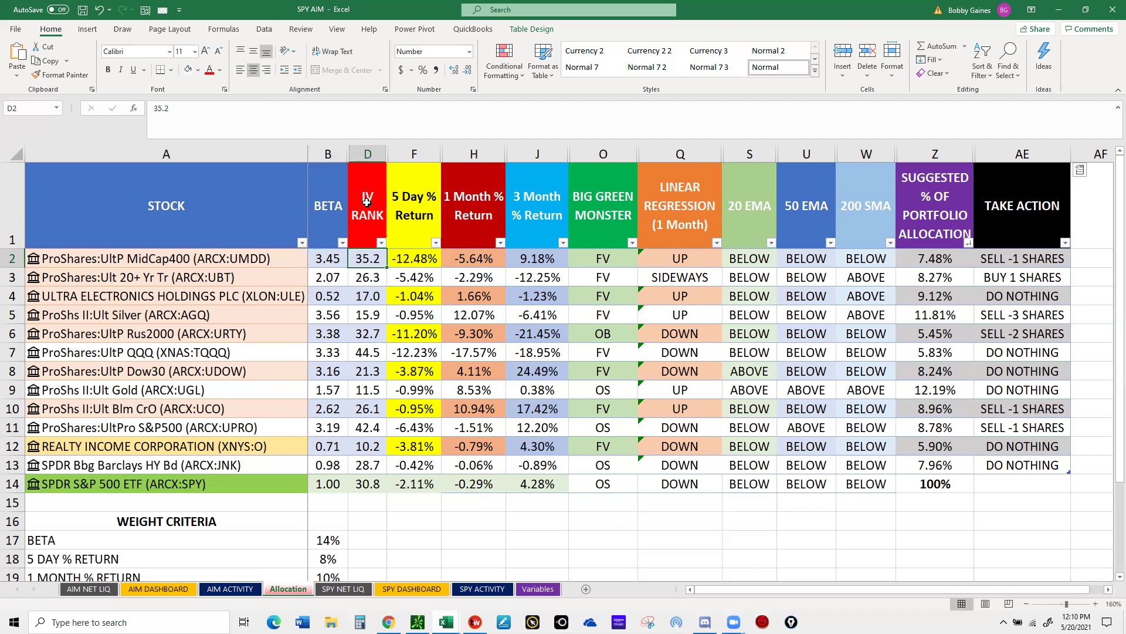
scroll(398, 385, "down", 3)
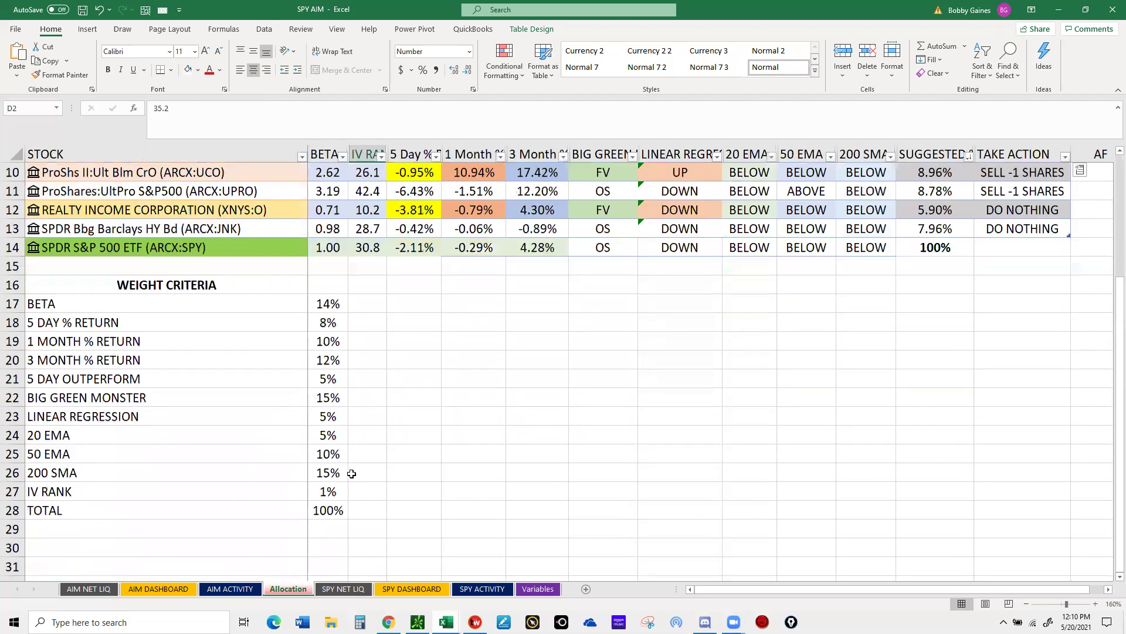
left_click(323, 492)
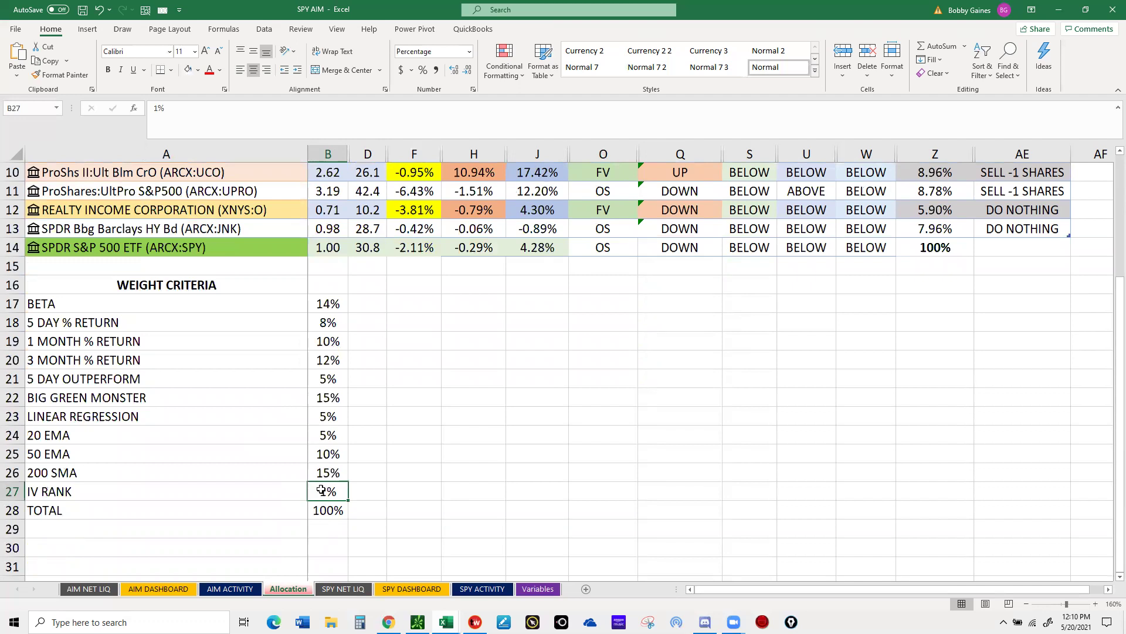
scroll(322, 491, "up", 3)
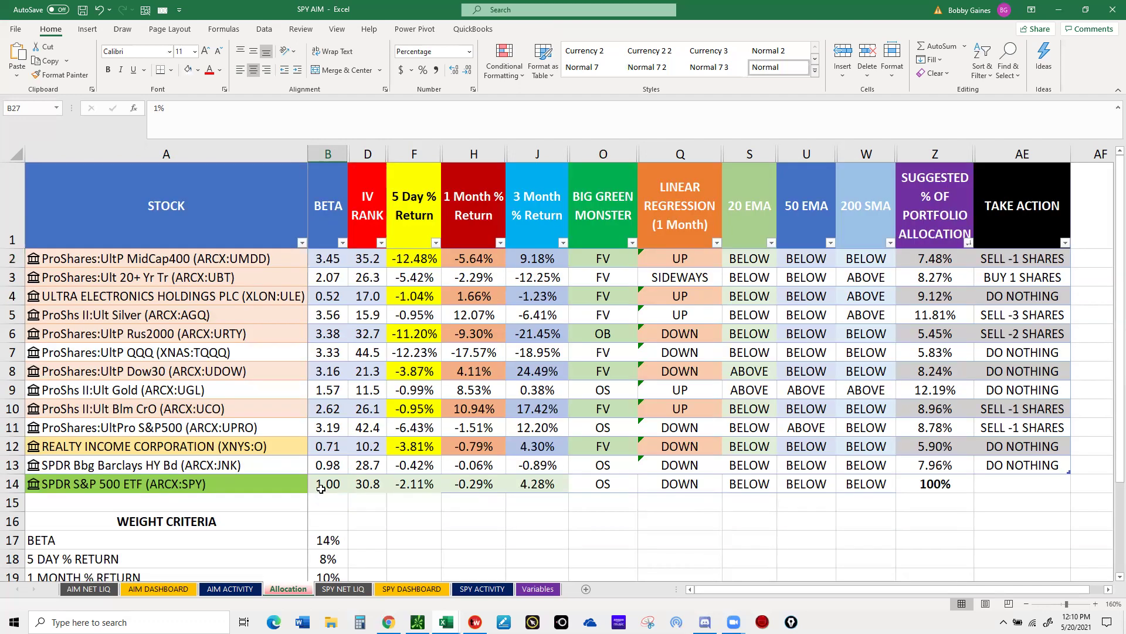
- Review the manually entered IV RANK values of the stocks from UMDD down to JNK
left_click(373, 256)
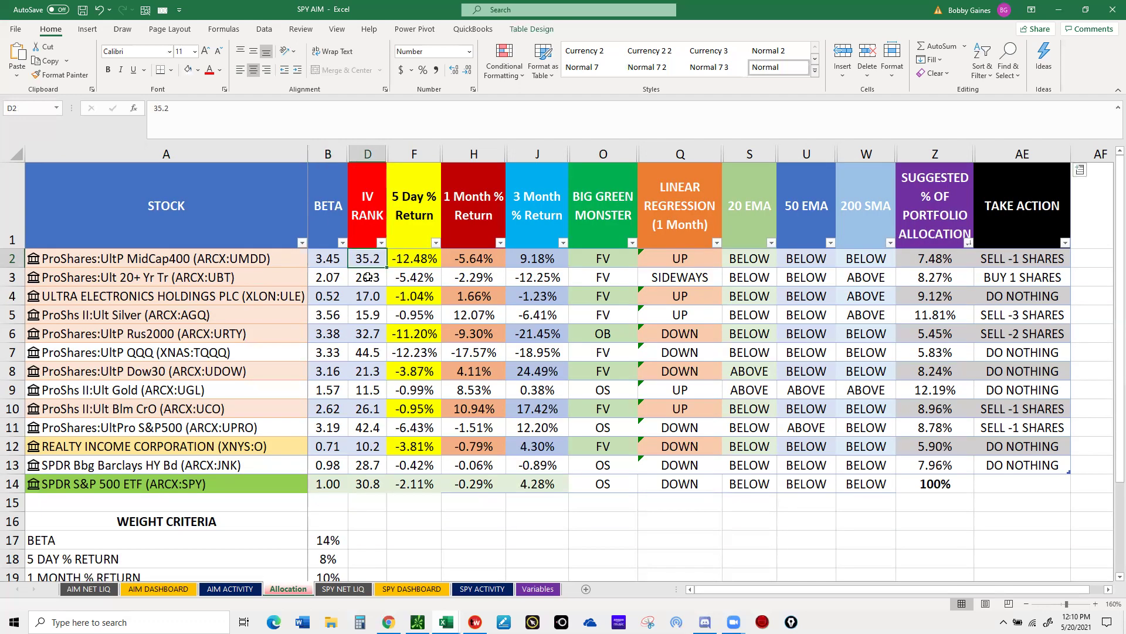
left_click(368, 295)
left_click(366, 317)
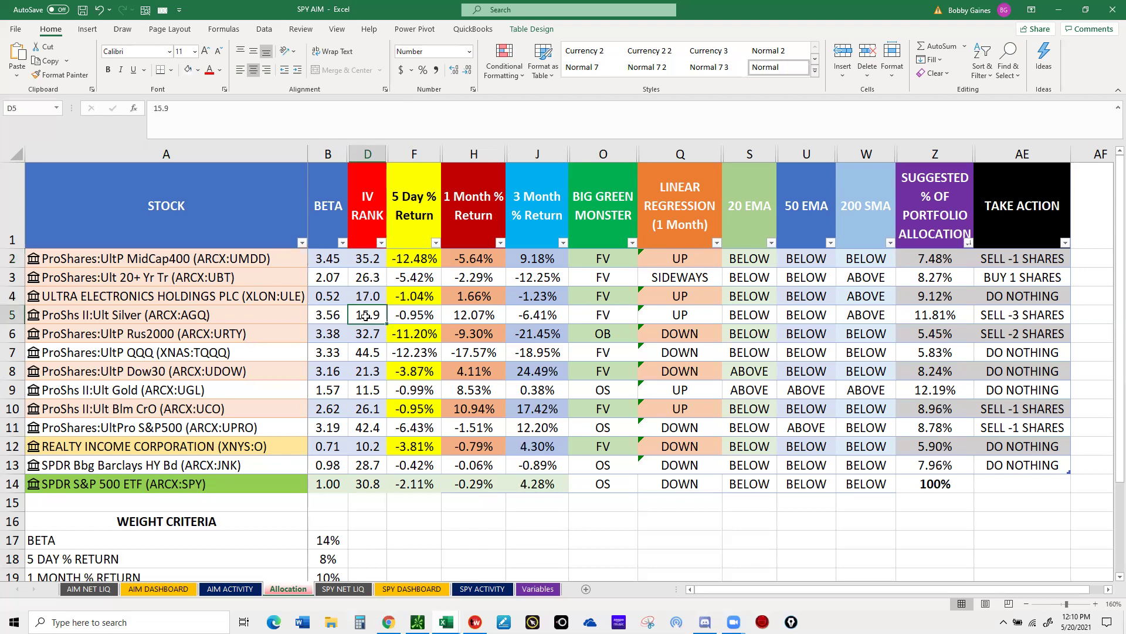
left_click(369, 348)
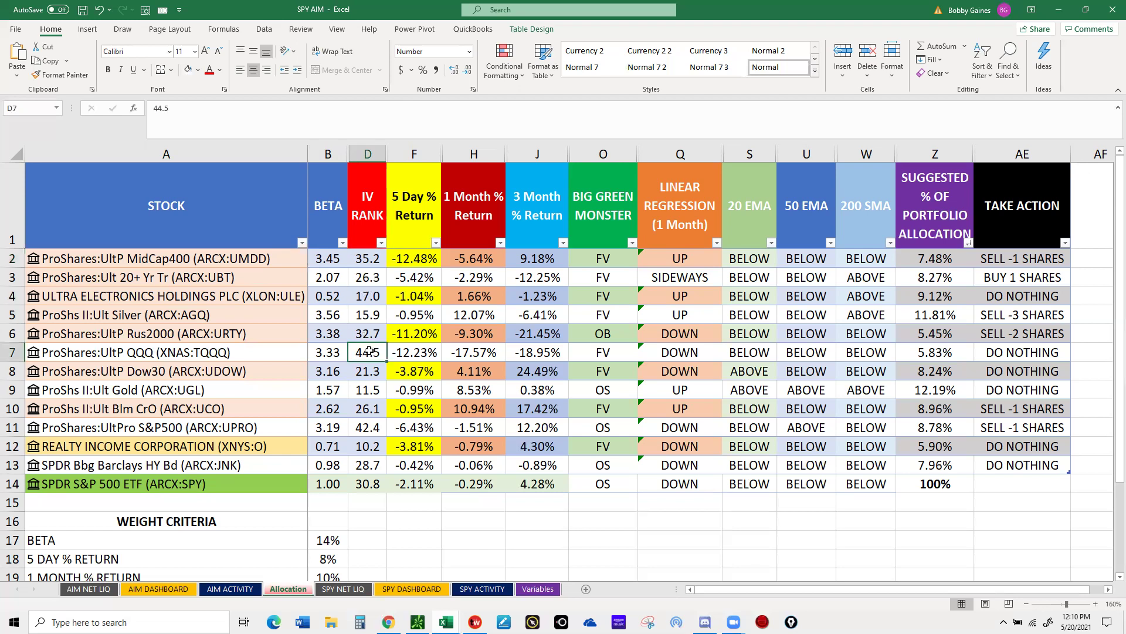
left_click(363, 368)
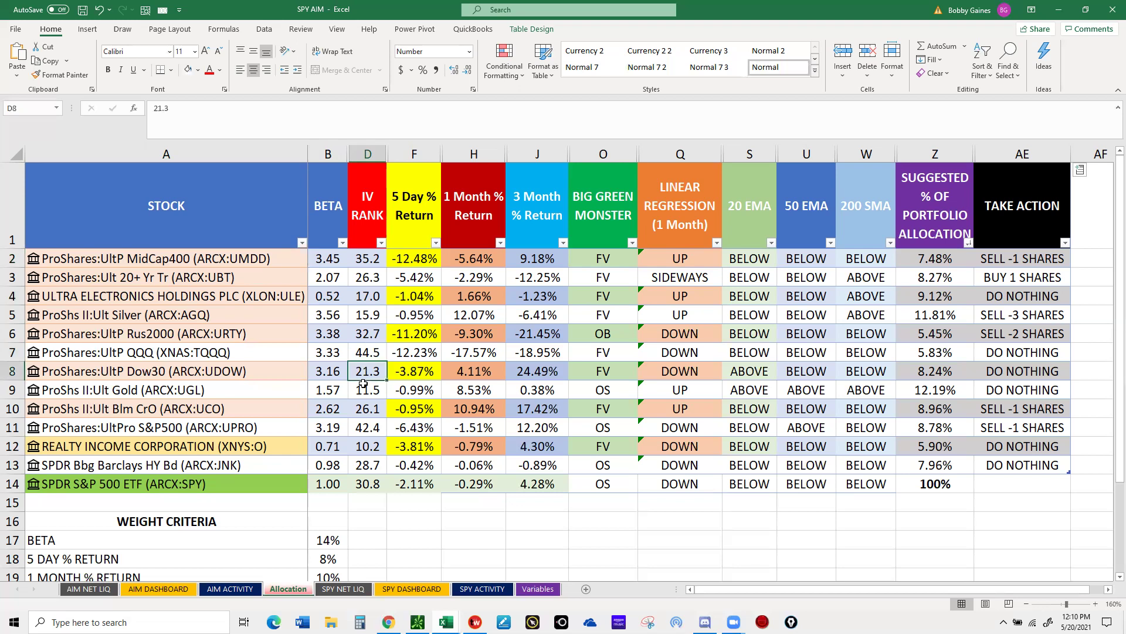
left_click(365, 387)
left_click(365, 428)
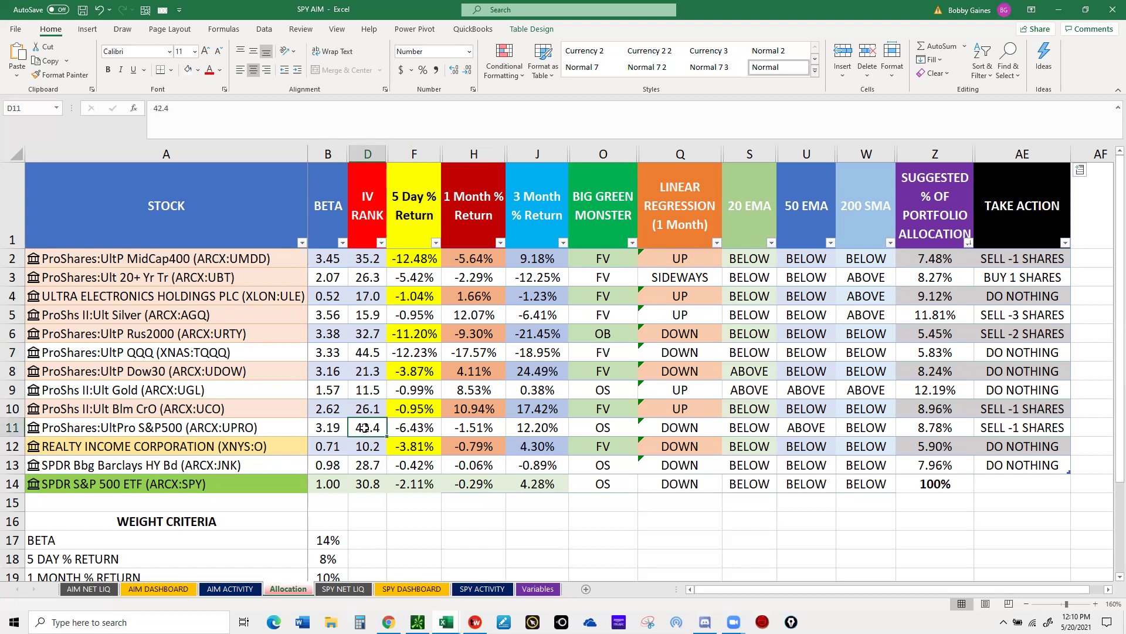
left_click(365, 443)
left_click(365, 465)
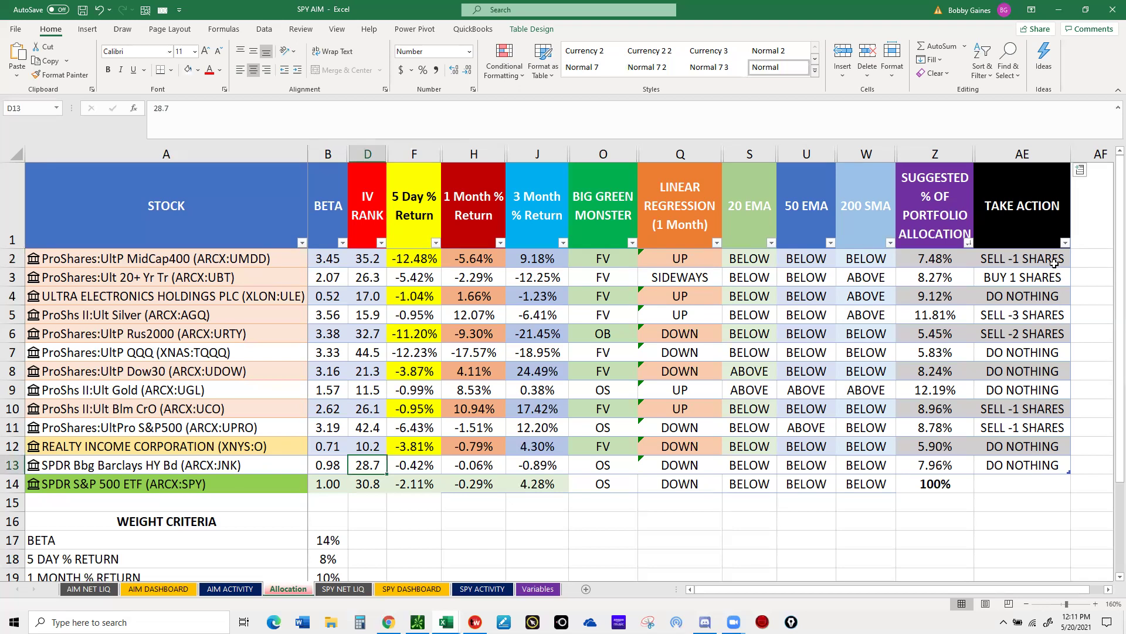
- Switch to tastyworks and sort the stock positions by IV Rank, highest first, to read their current values
left_click(364, 261)
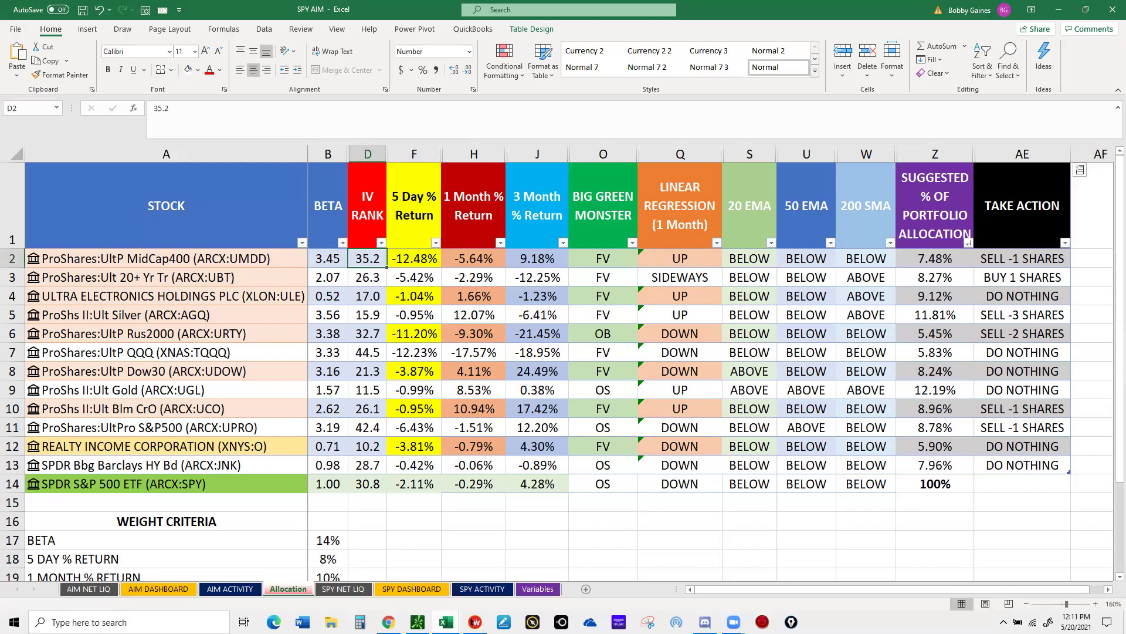
key("alt+Tab")
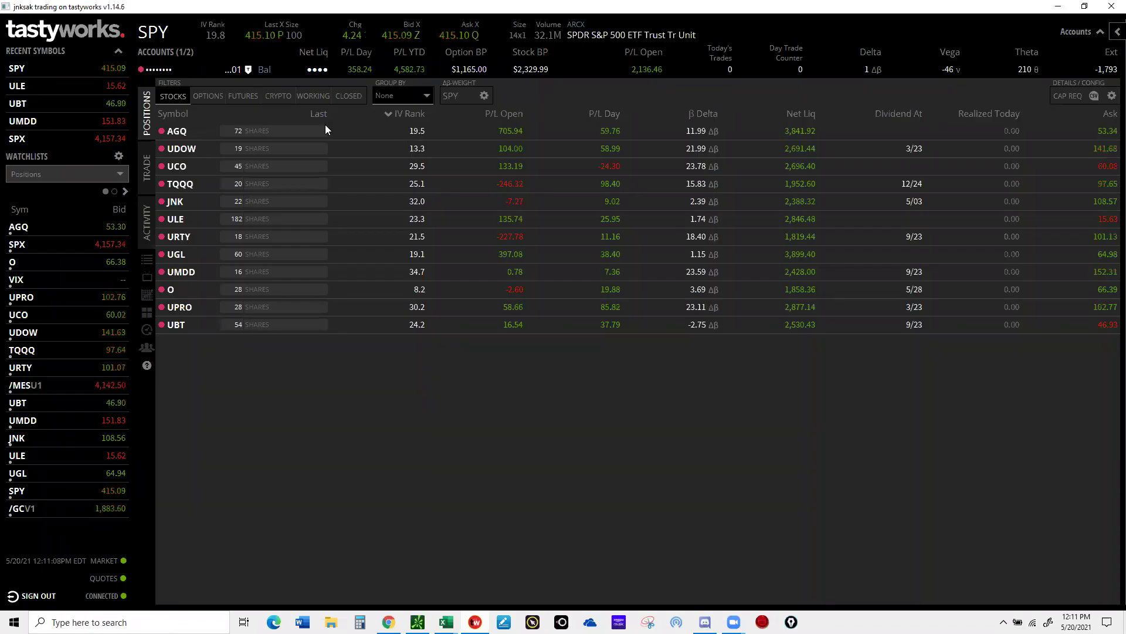
left_click(407, 114)
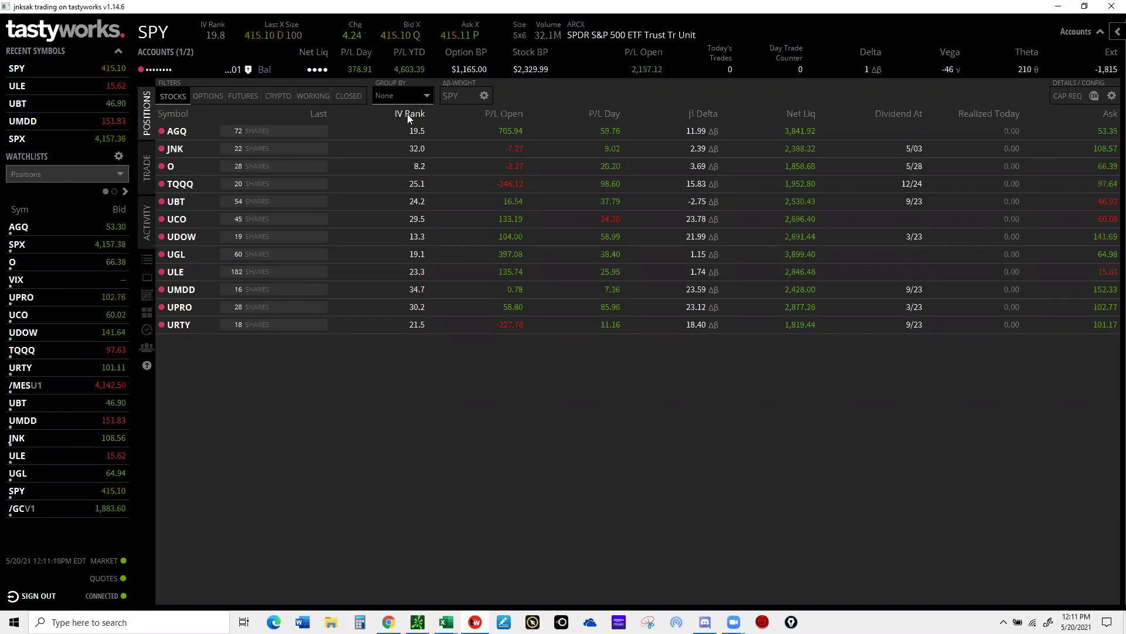
left_click(407, 114)
left_click(406, 114)
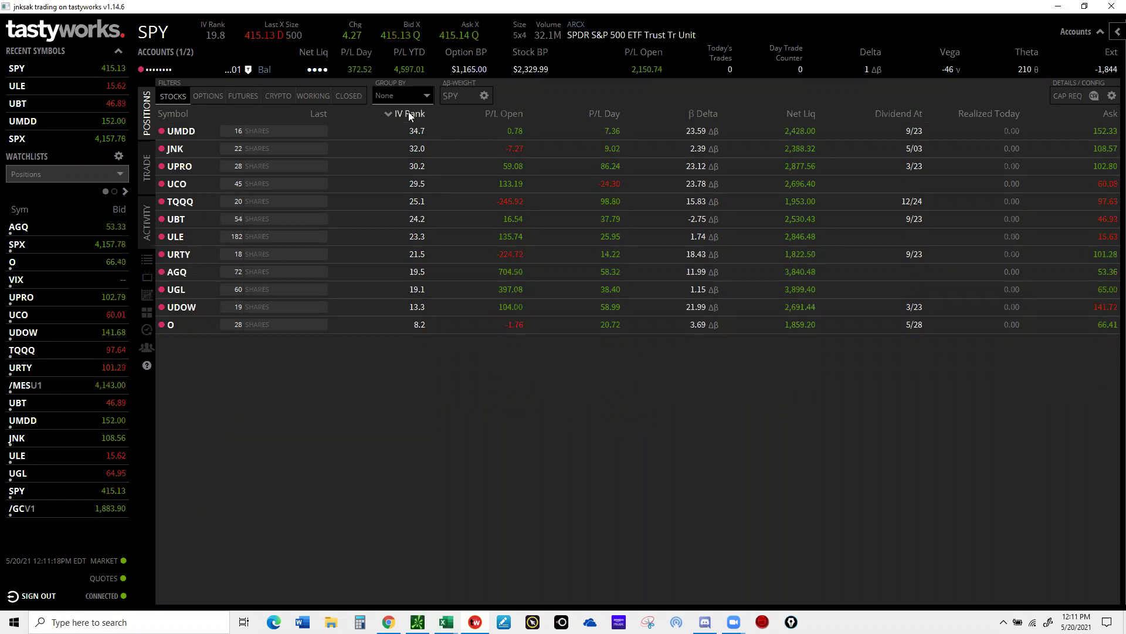
left_click(409, 113)
left_click(409, 114)
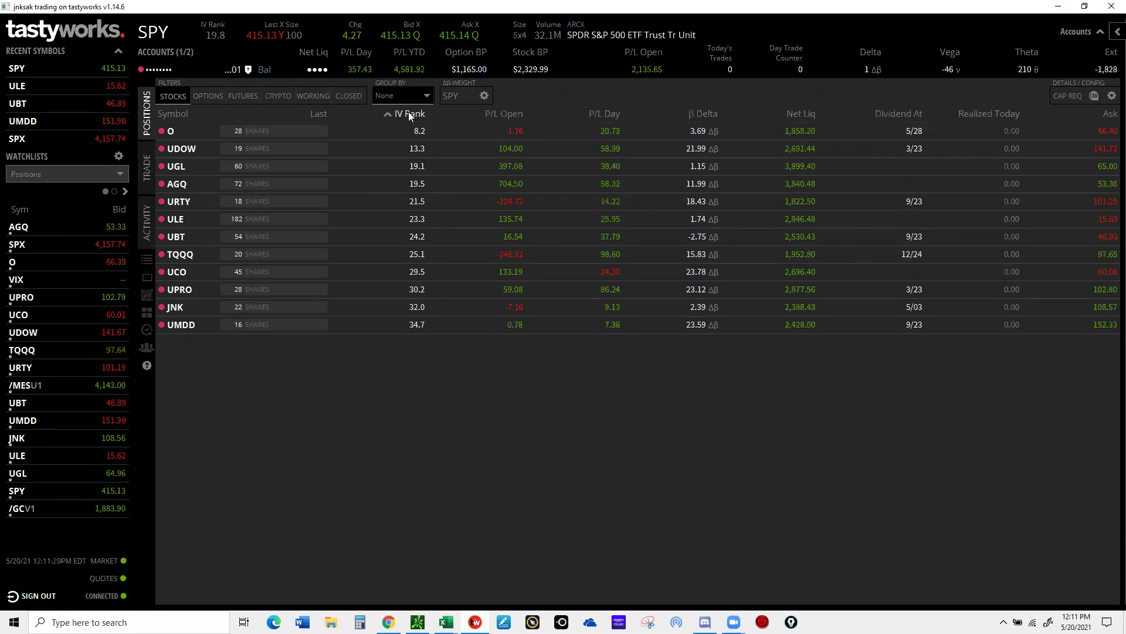
left_click(409, 114)
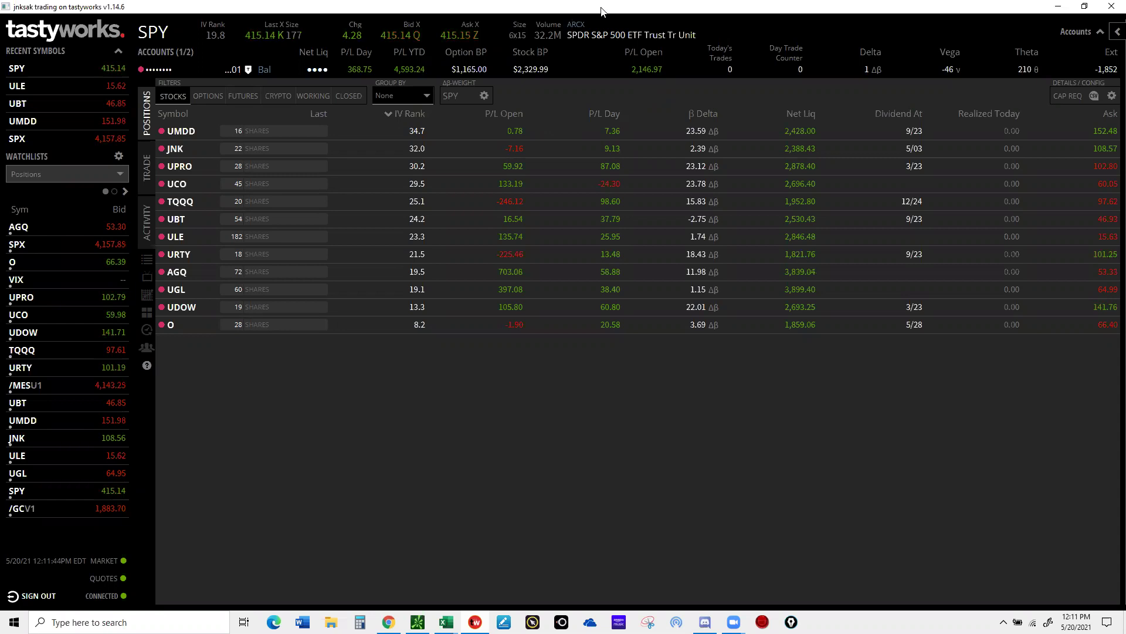
- Return to the Excel Allocation sheet and update the IV RANK of UMDD to 34.7, UBT to 24.2 and ULE to 23.3
key("alt+Tab")
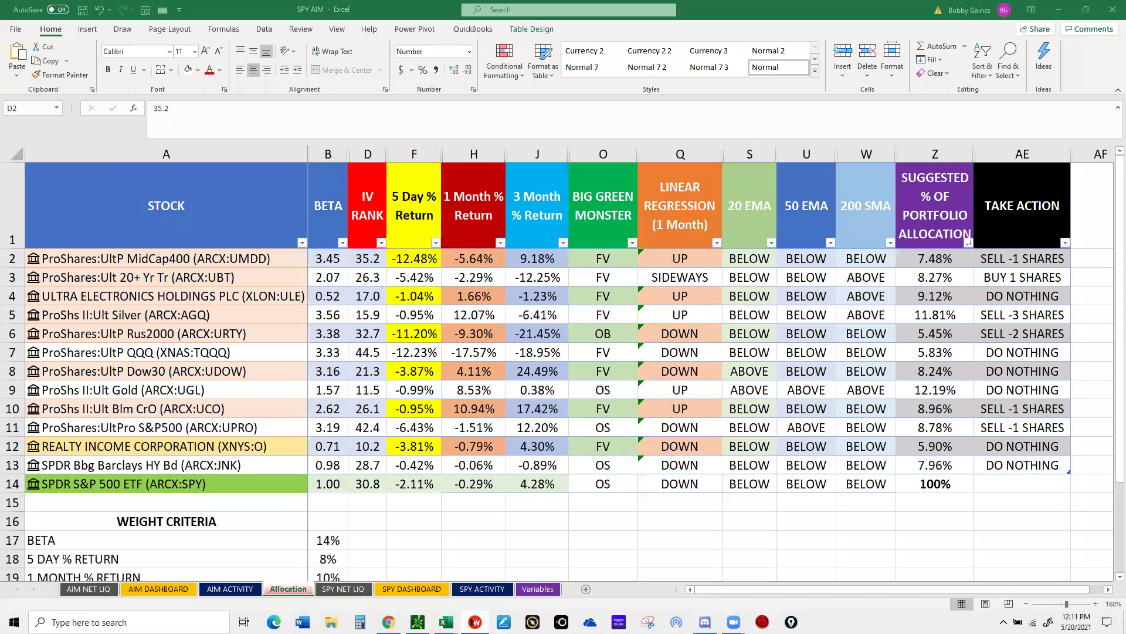
left_click(362, 259)
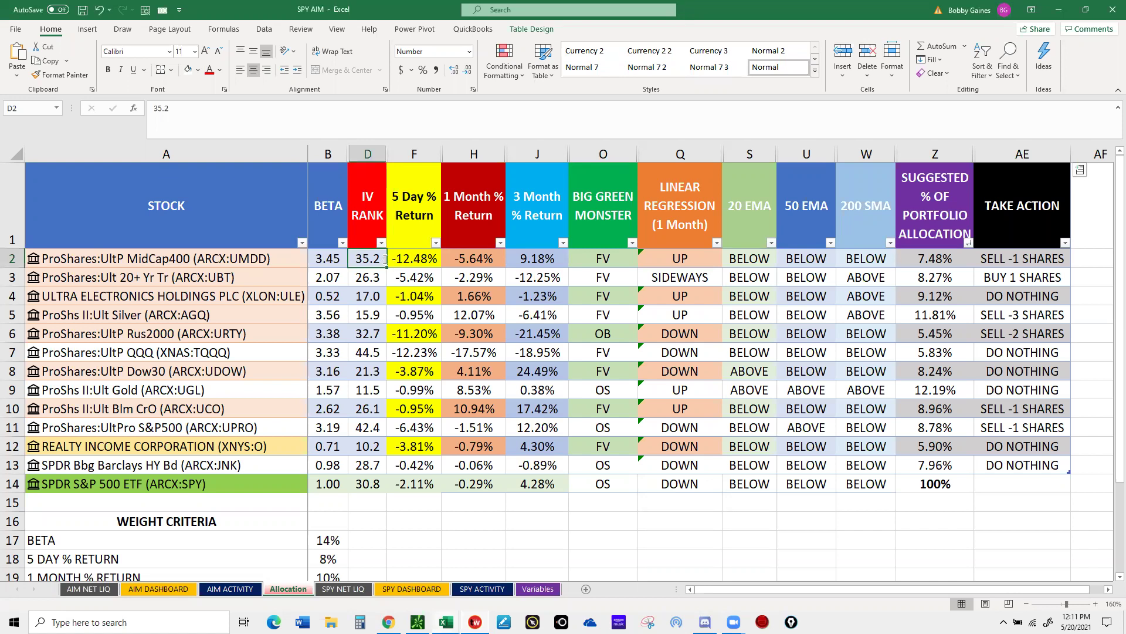
type("34.7")
left_click(367, 277)
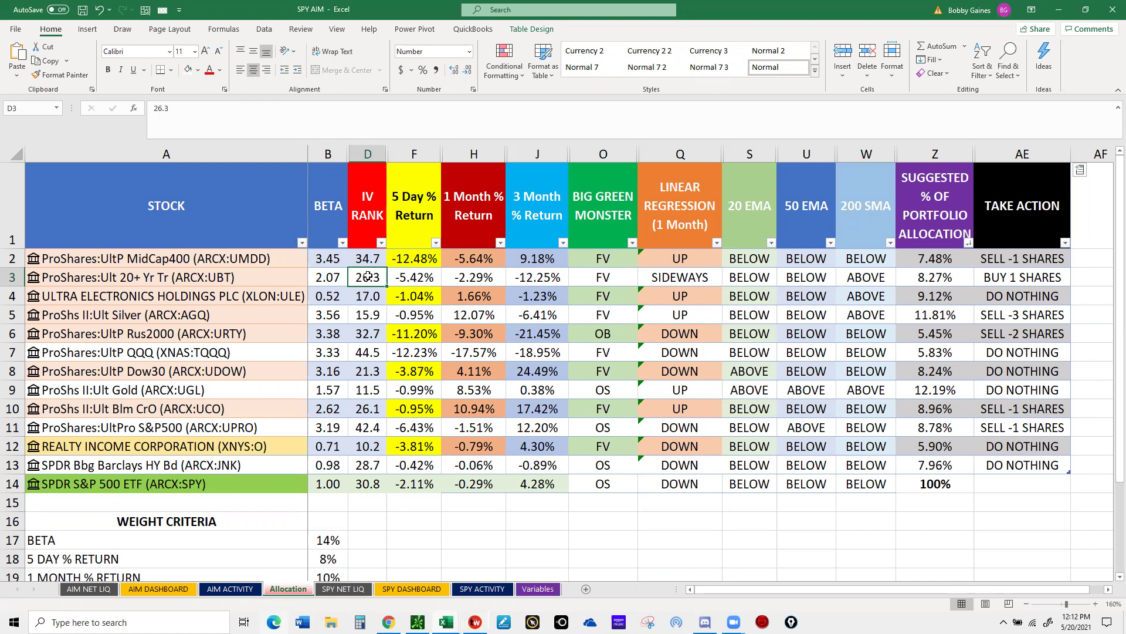
type("24.2")
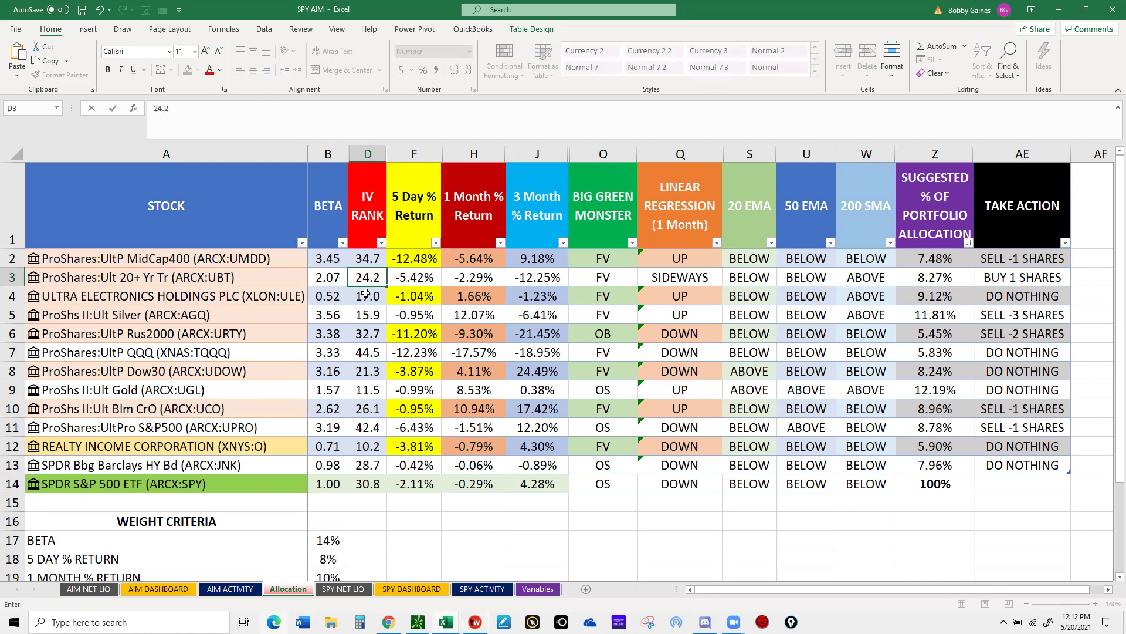
left_click(364, 293)
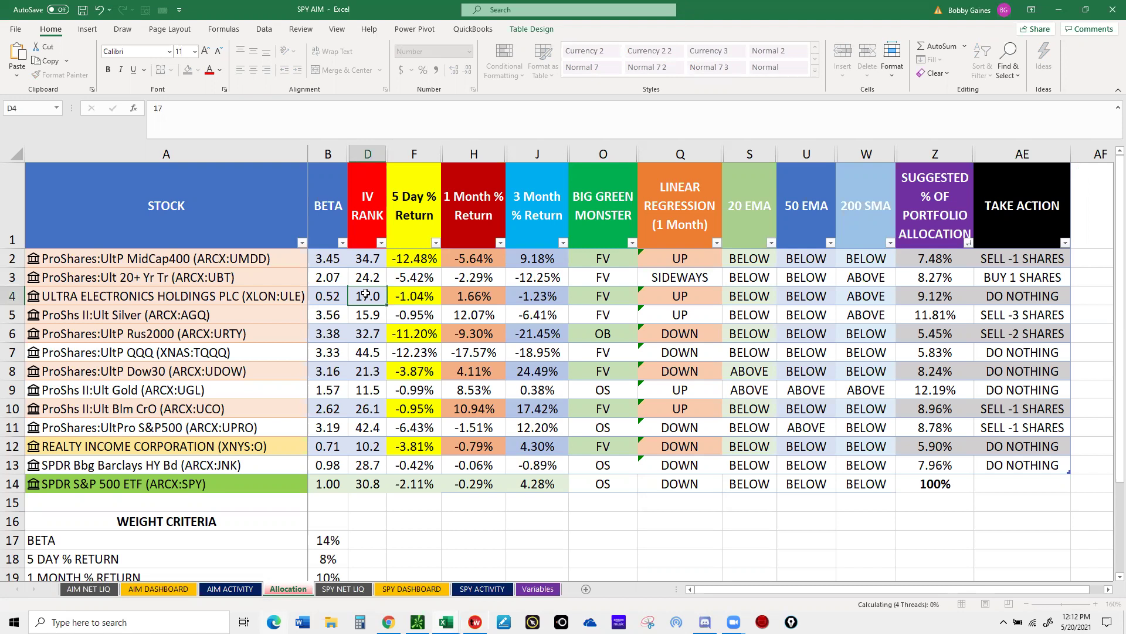
type("23.3")
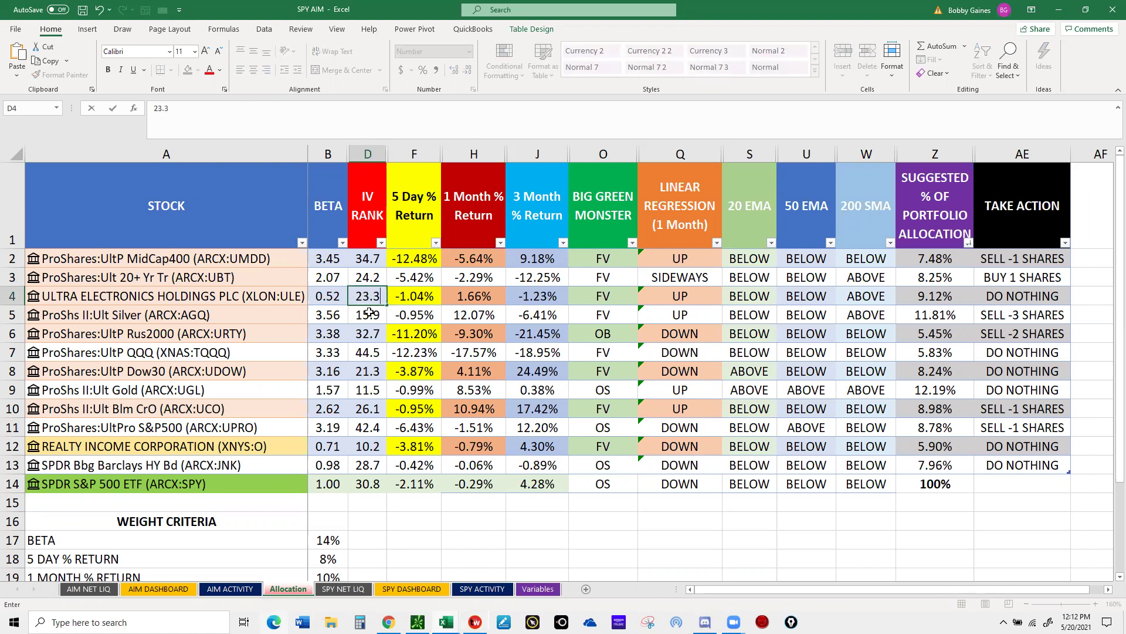
key("Return")
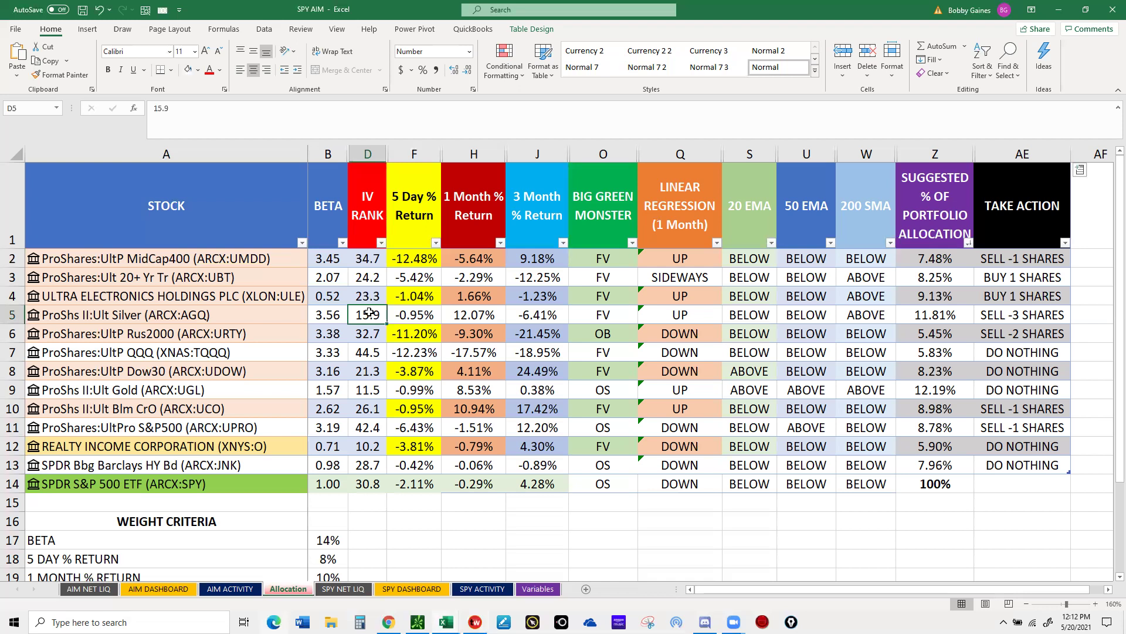
- Update the IV RANK of AGQ to 19.5, URTY to 21.5, TQQQ to 25.2 and UDOW to 13.3
type("19.5")
key("Return")
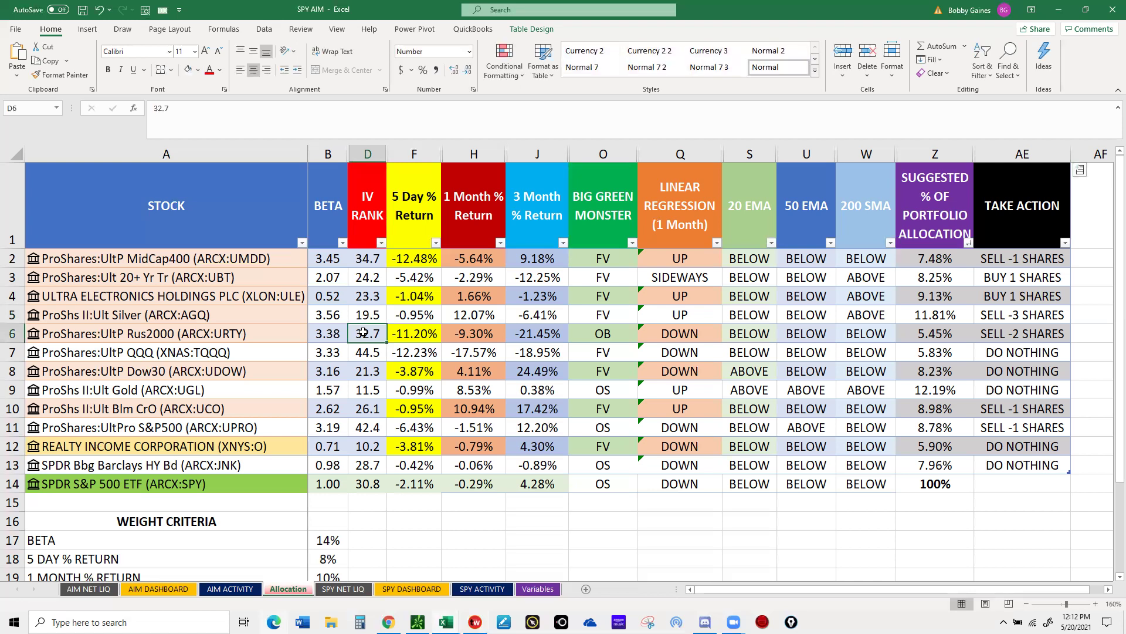
type("21.5")
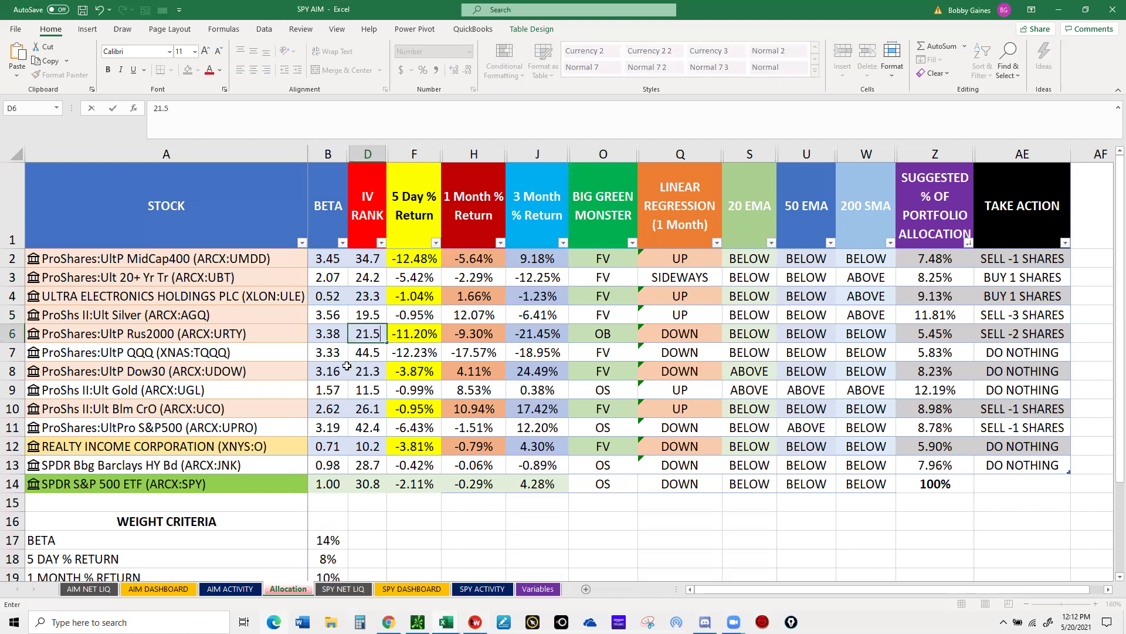
key("Return")
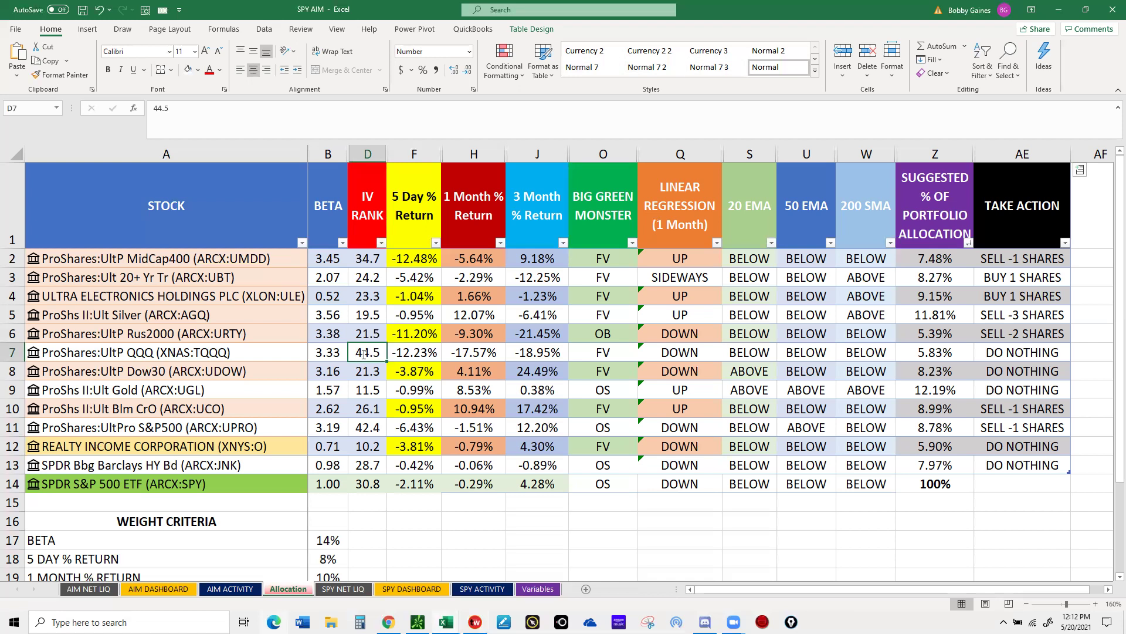
type("25.2")
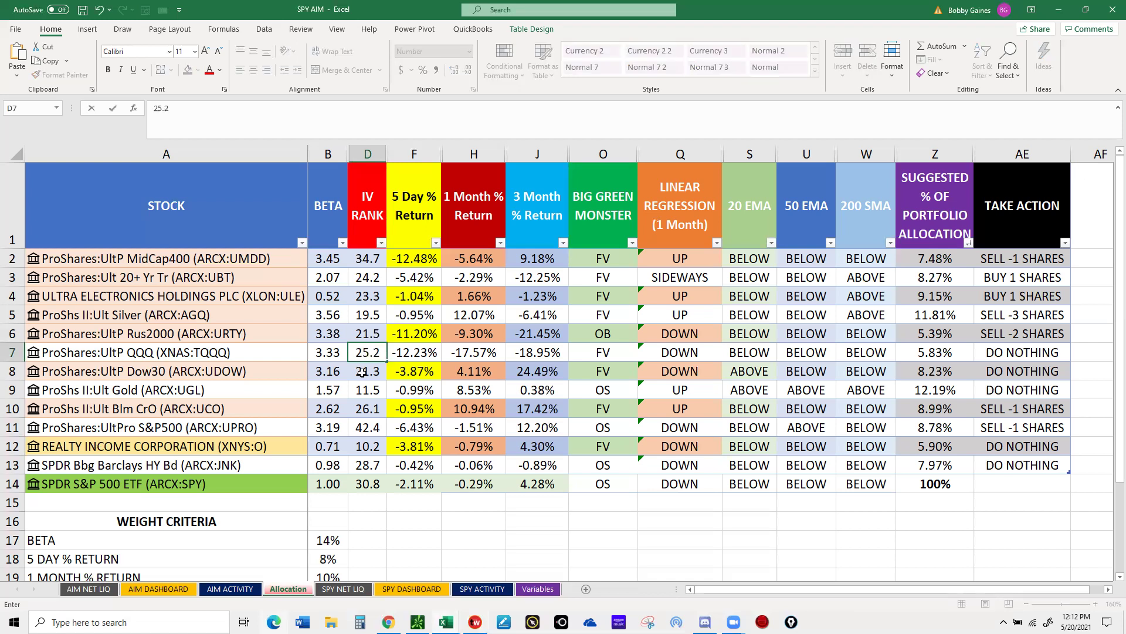
key("Return")
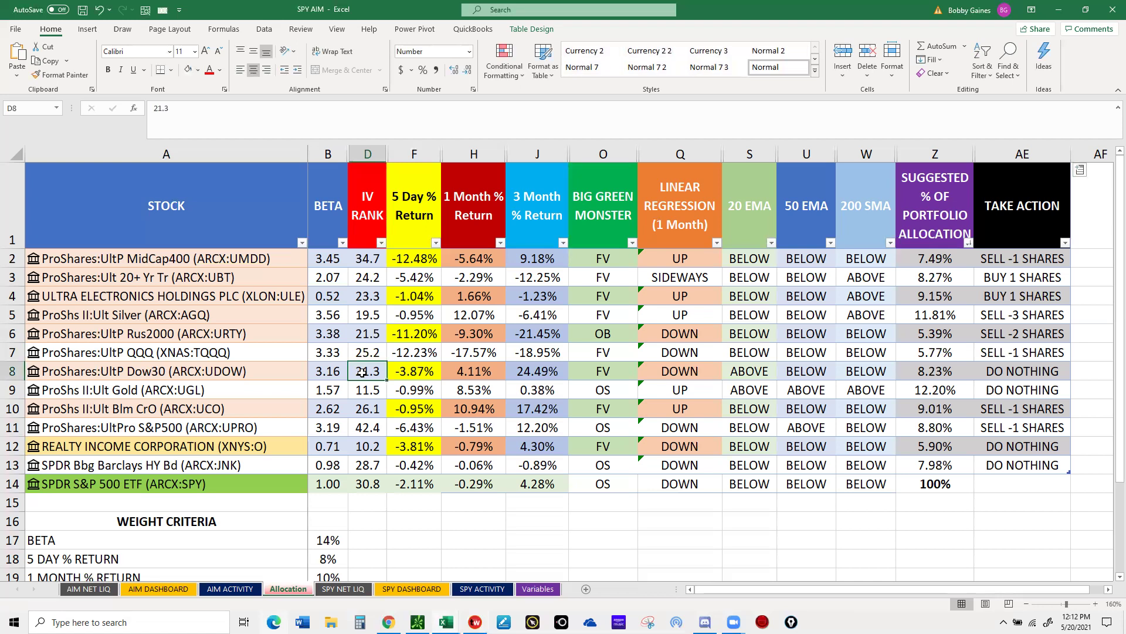
type("13.3")
key("Return")
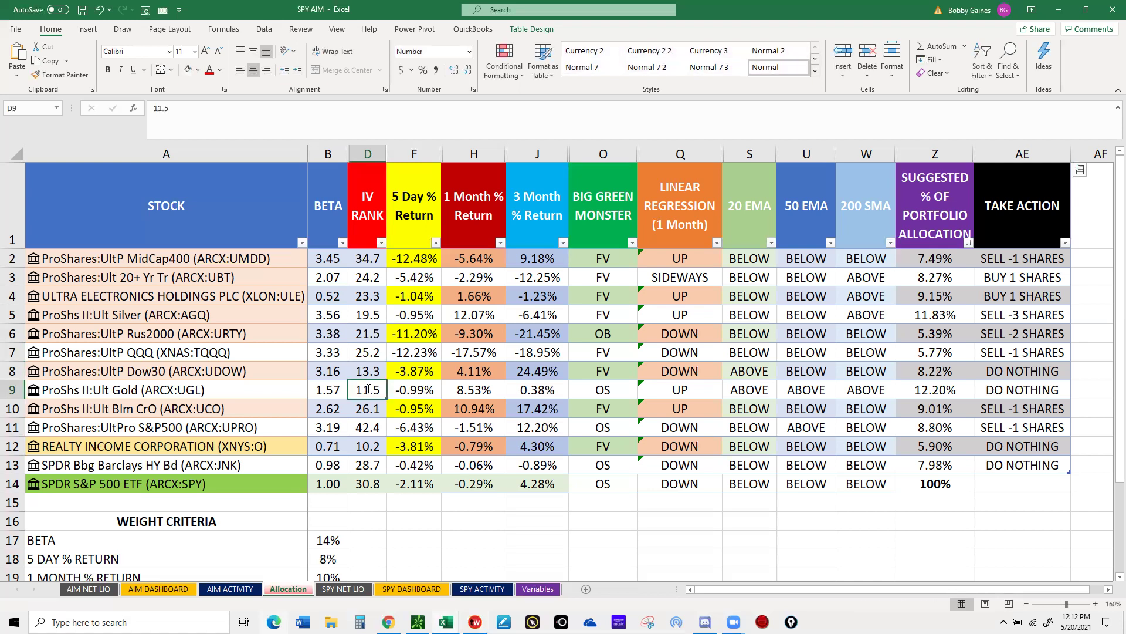
- Update the IV RANK of UGL to 18.8 and UCO to 29.6 on the Allocation sheet
type("18.8")
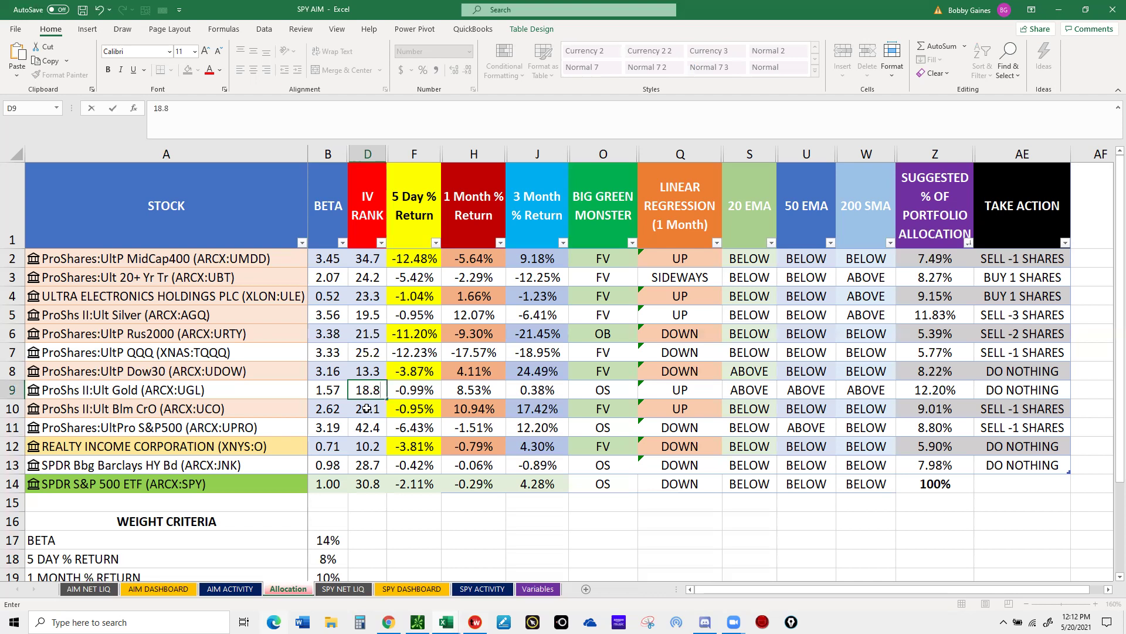
key("Return")
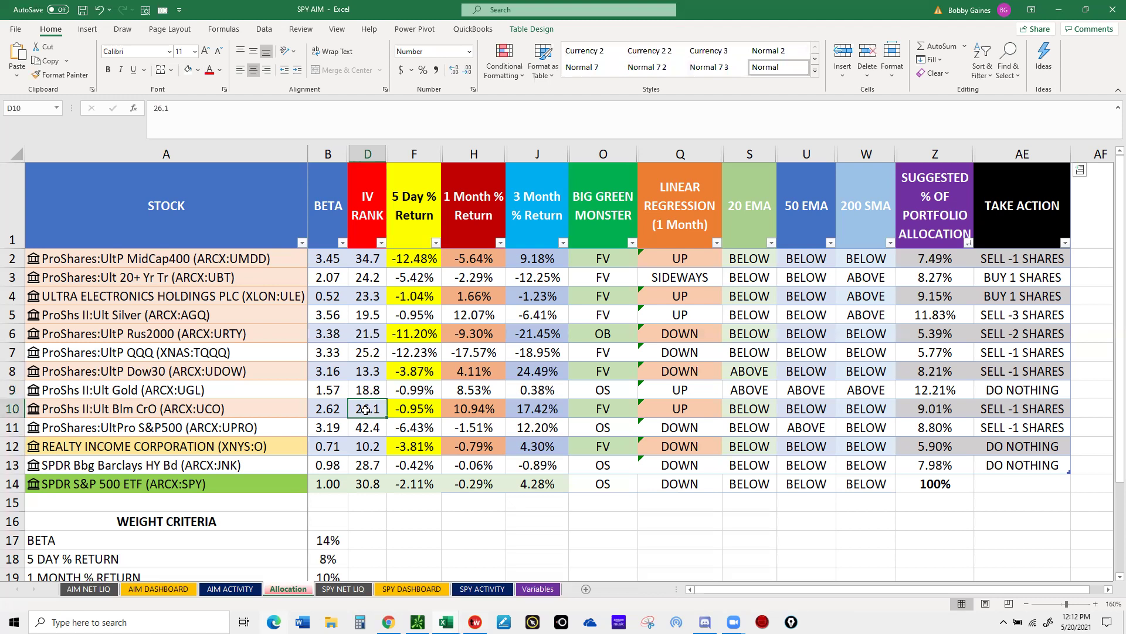
type("29.")
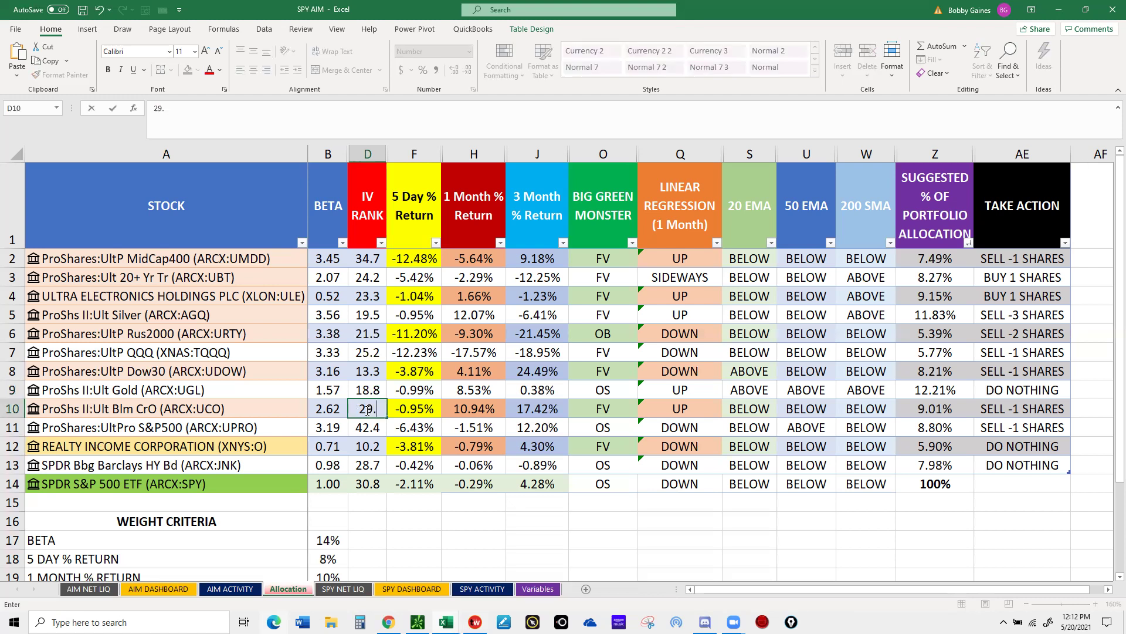
type("6")
key("Return")
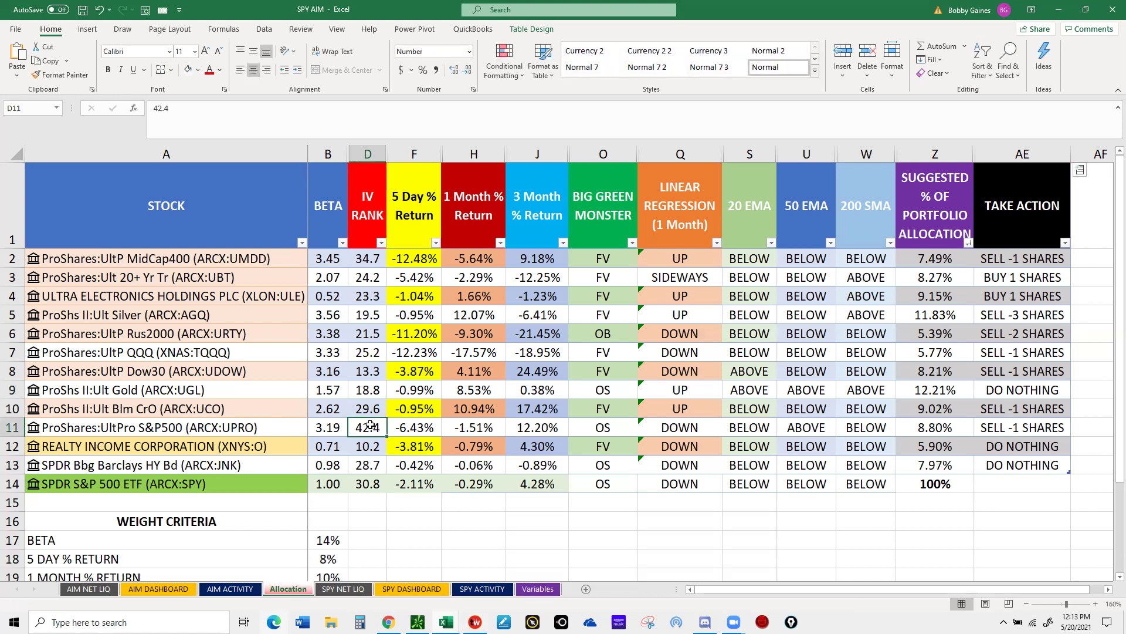
- Replace UPRO's IV RANK entry on the Allocation sheet with 30.2
key("F2")
key("BackSpace")
key("BackSpace")
key("BackSpace")
key("BackSpace")
type("30.2")
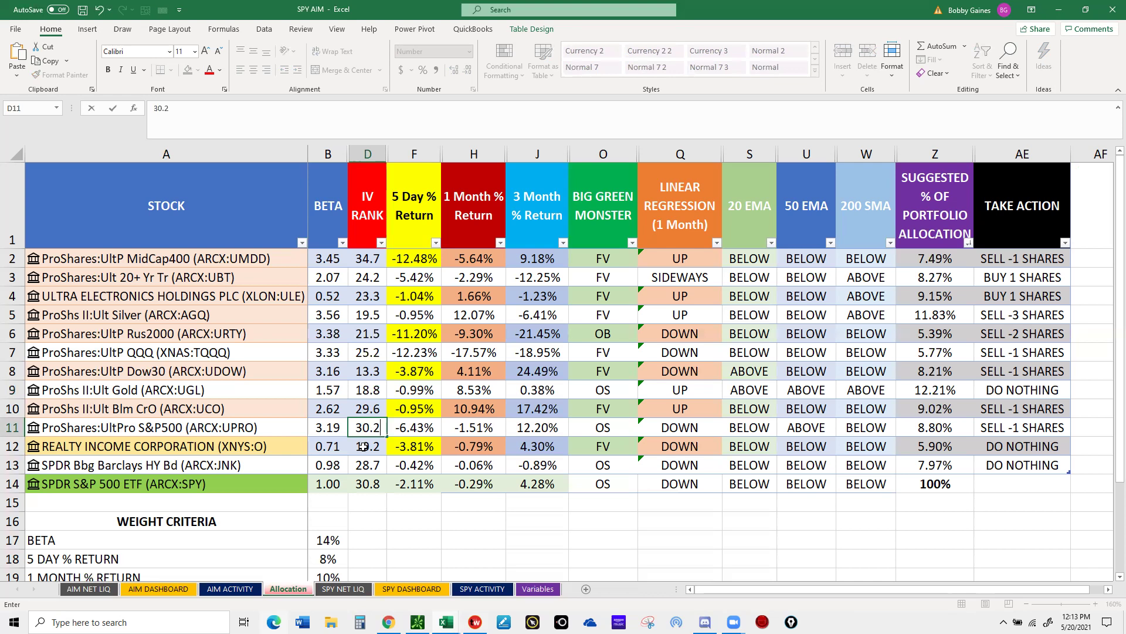
key("Return")
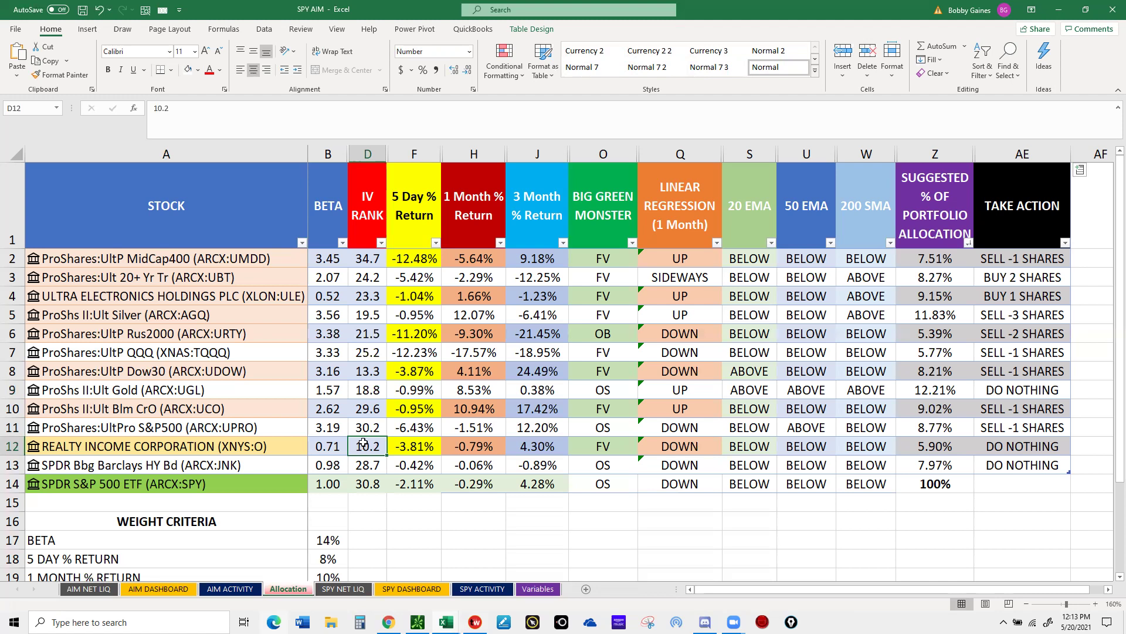
- Update the IV RANK of Realty Income to 7.8, JNK to 32 and SPY to 19.9
type("7.8")
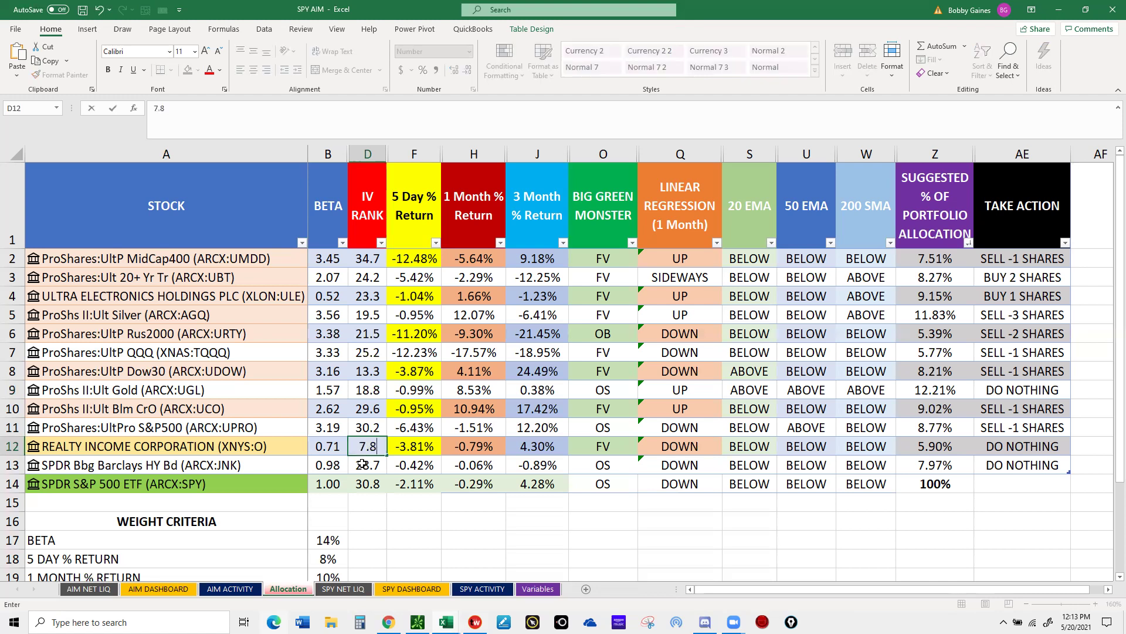
key("Return")
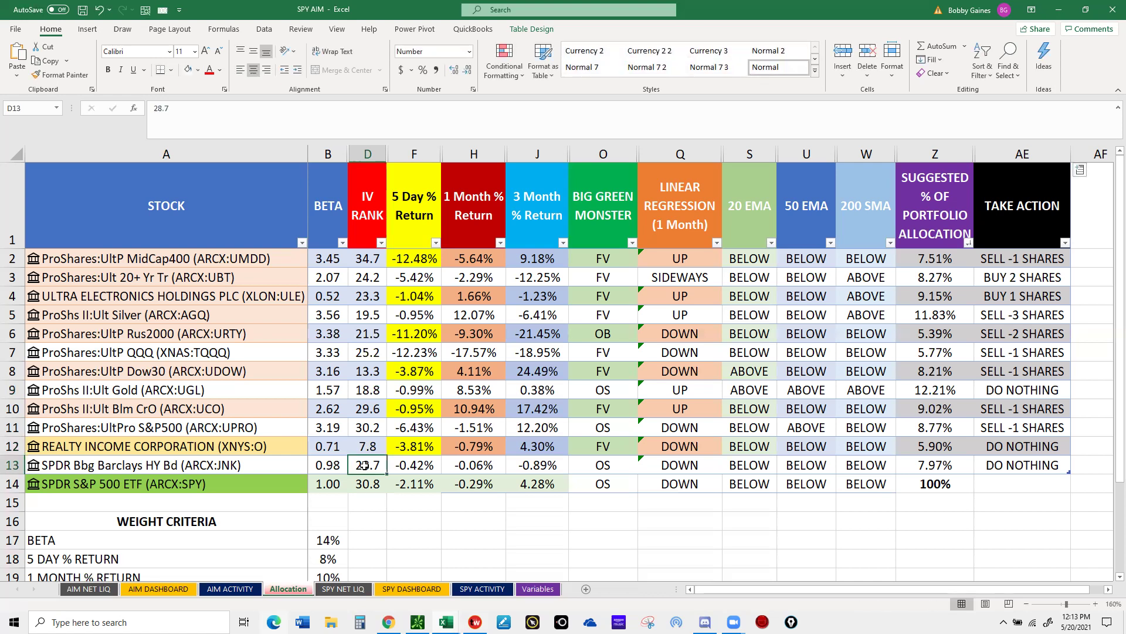
type("32")
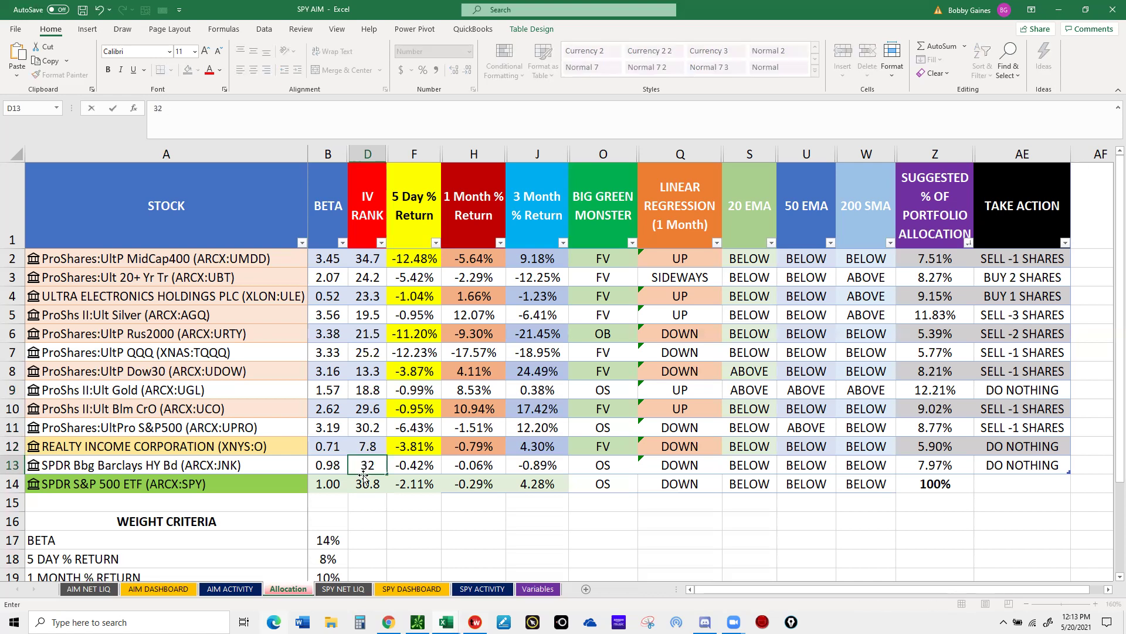
key("Return")
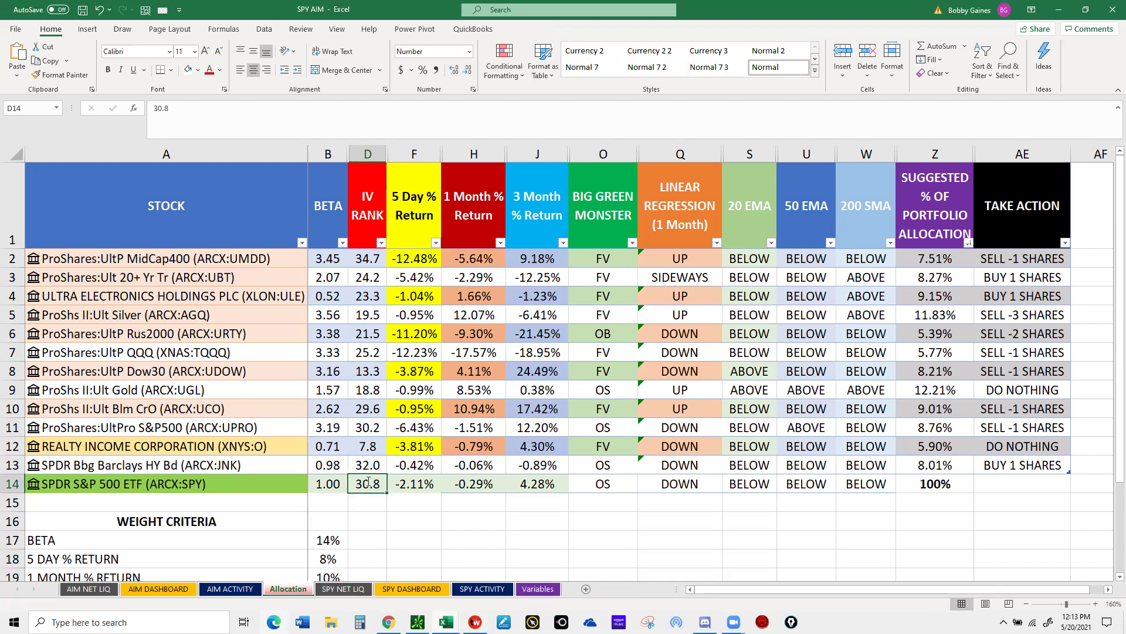
type("19.9")
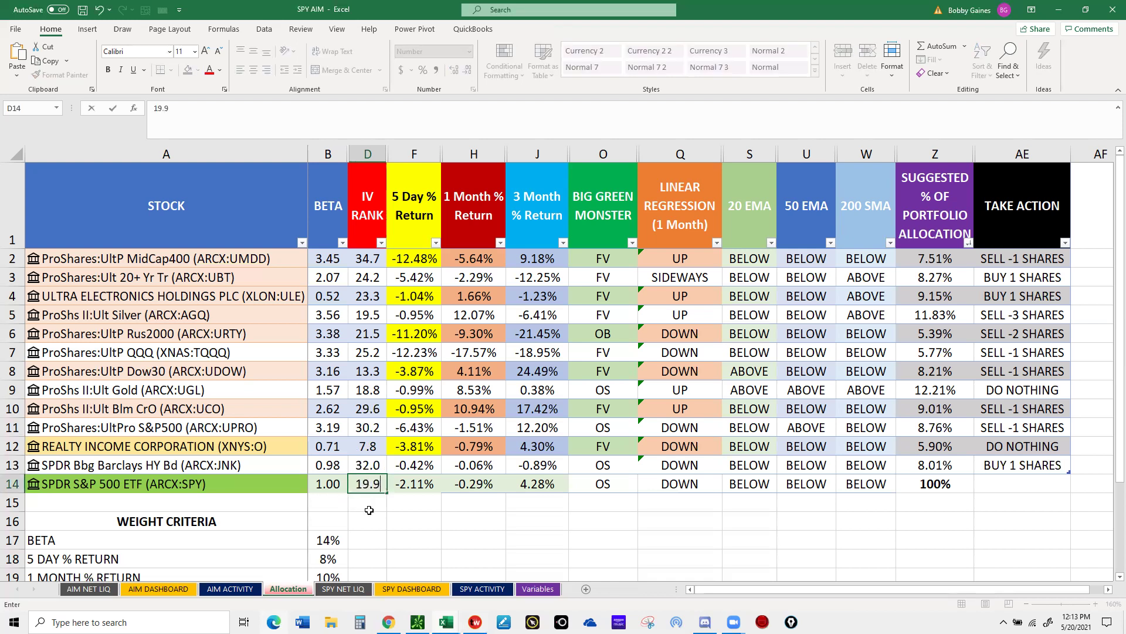
key("Return")
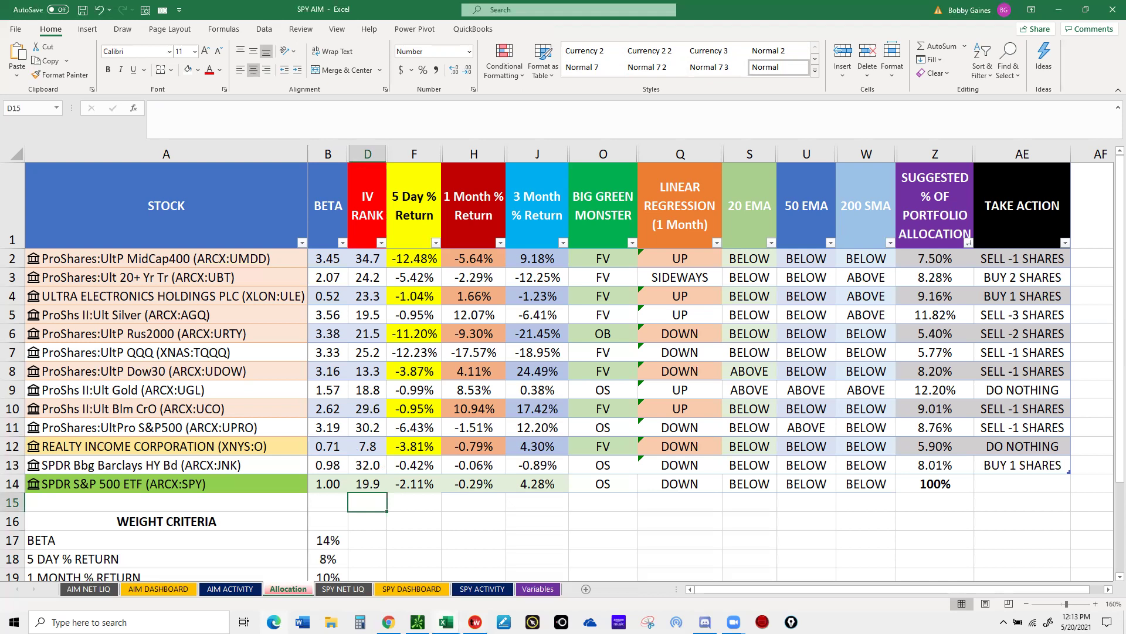
- Close the Facebook page in Chrome and show the TradingView comparison chart over the 5D range with the Alerts sidebar hidden
key("alt+Tab")
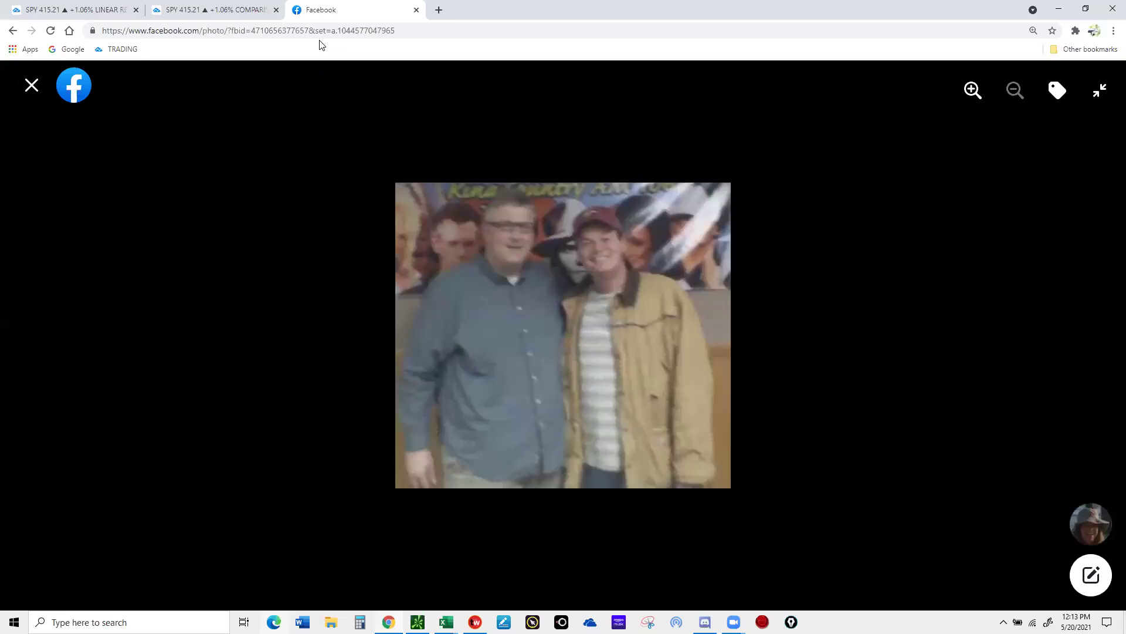
left_click(415, 10)
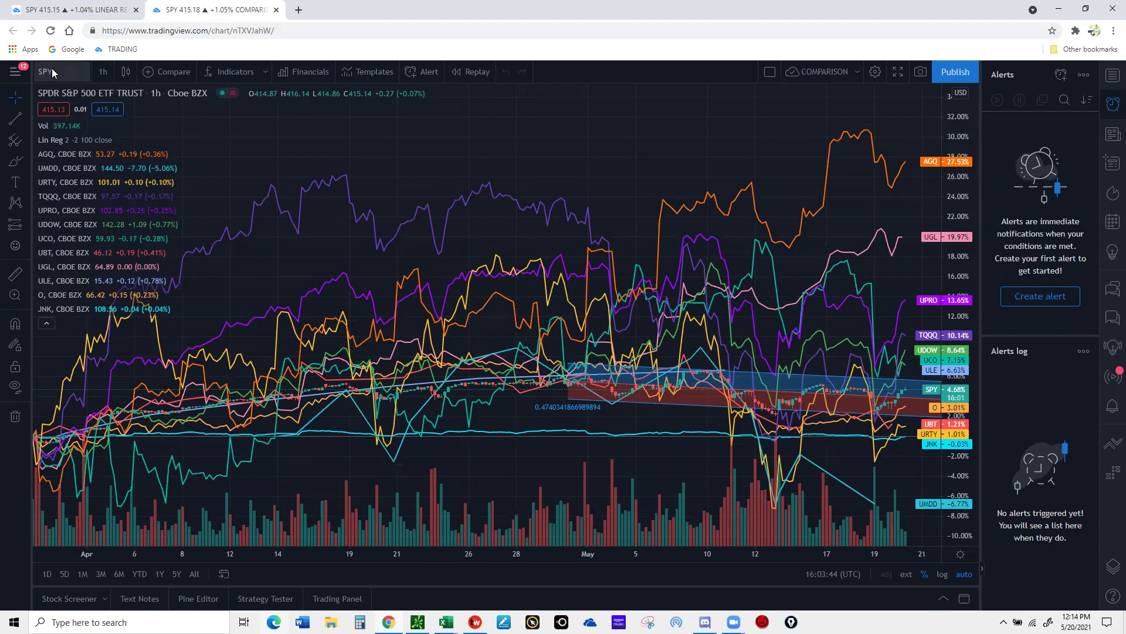
left_click(64, 575)
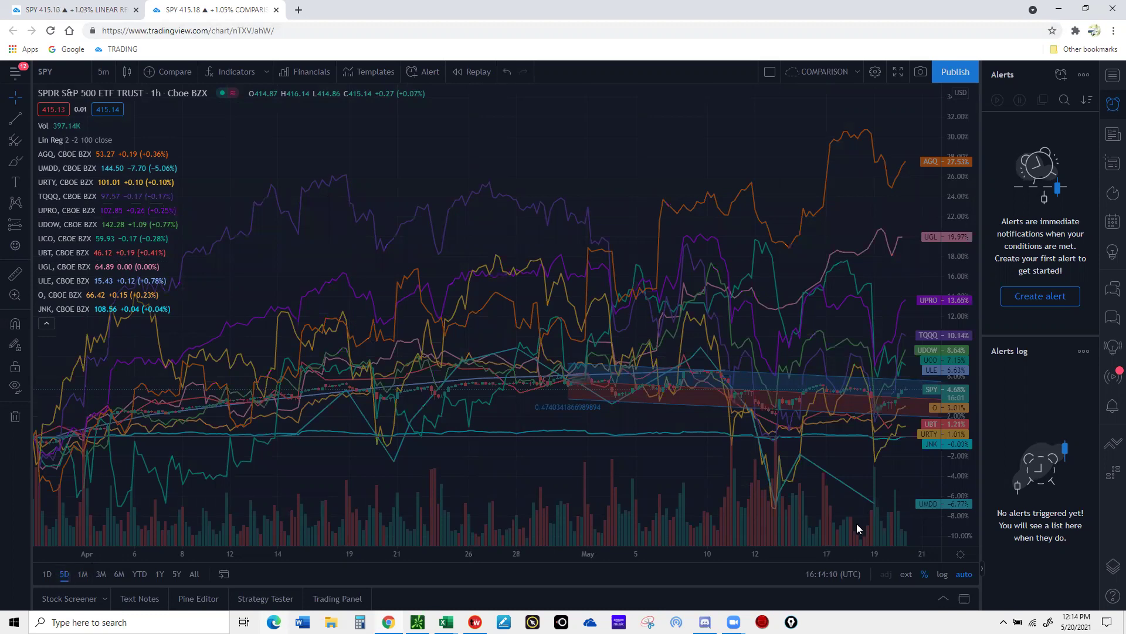
left_click(981, 569)
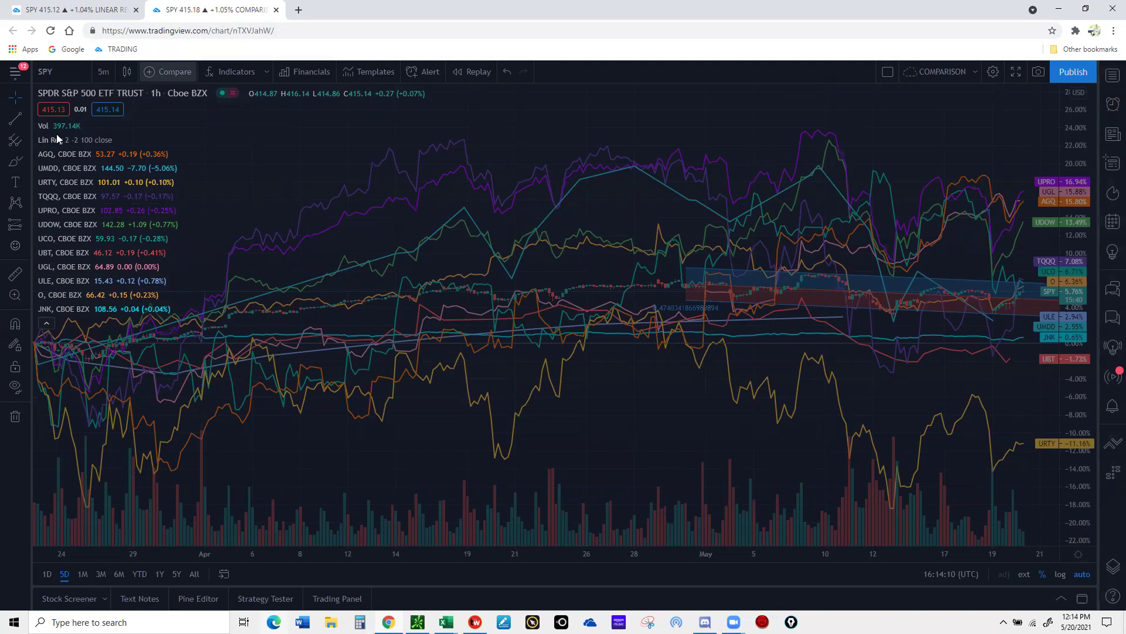
- Show the SPY comparison chart over the 1M range, then reload it over the 5D range
mouse_move(50, 183)
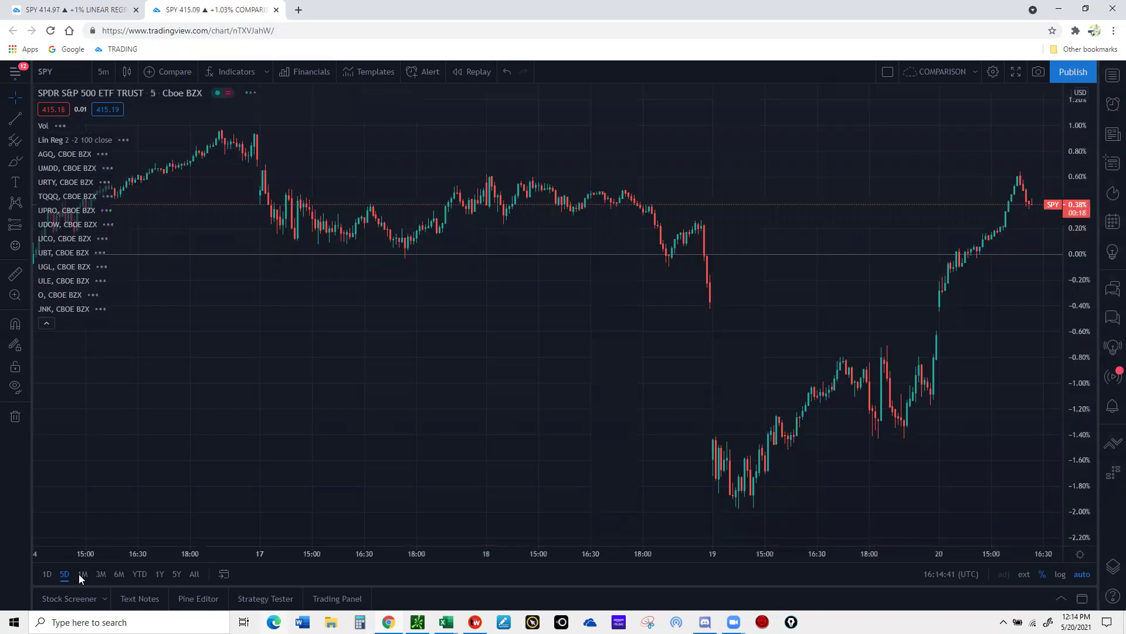
left_click(82, 574)
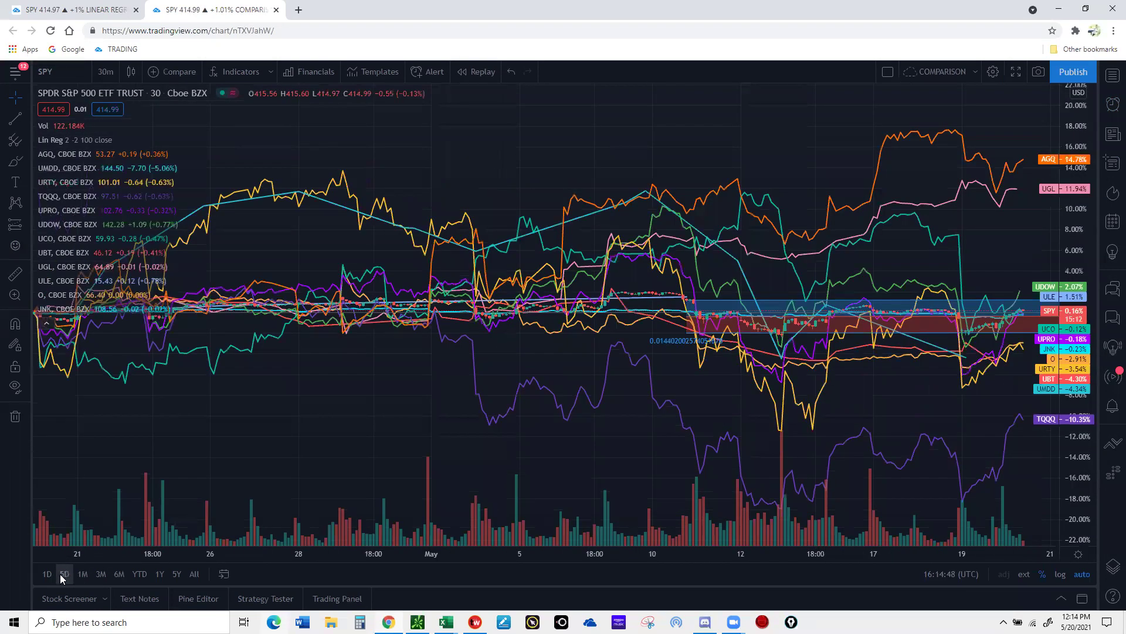
left_click(64, 574)
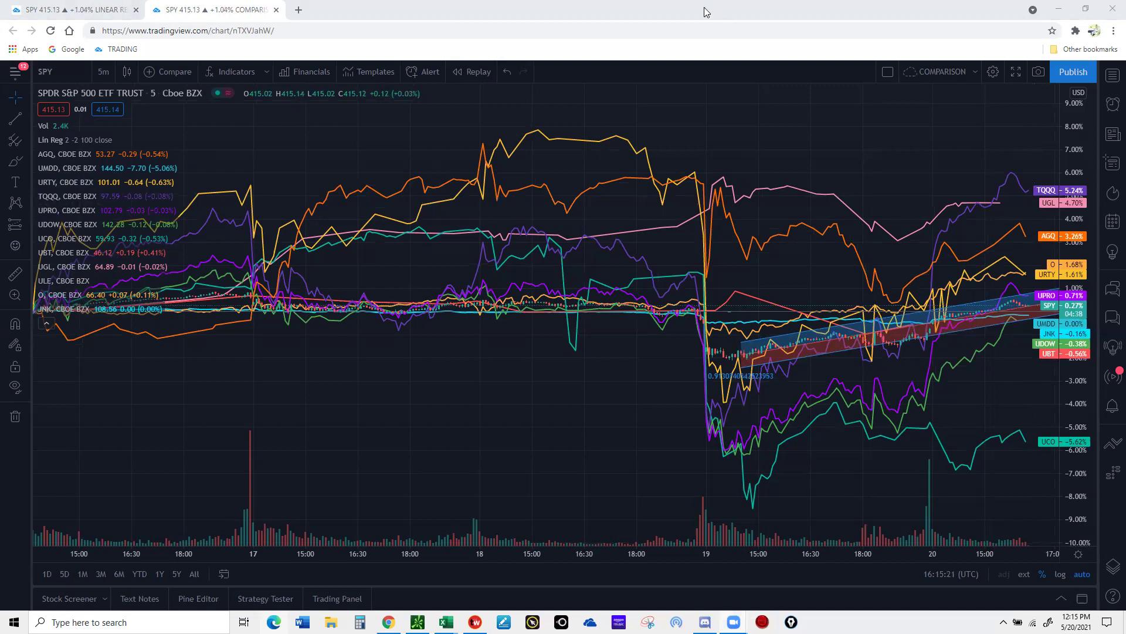
- Switch to the SPY AIM workbook and set the 5 Day % Return of UMDD to 0% and UBT to -0.56%
key("alt+Tab")
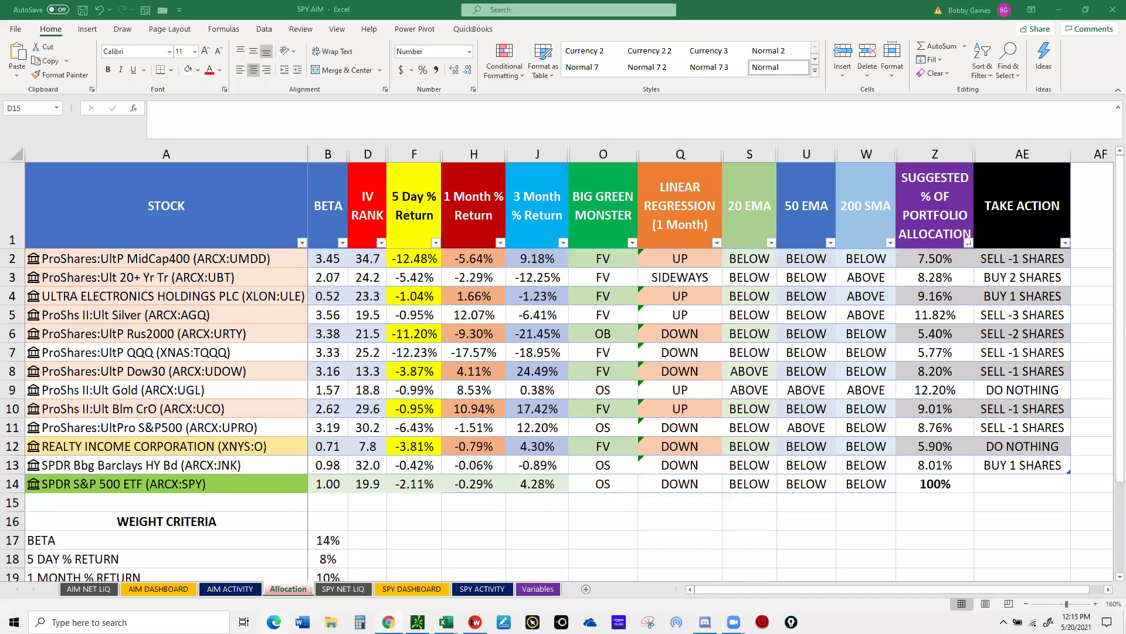
left_click(408, 259)
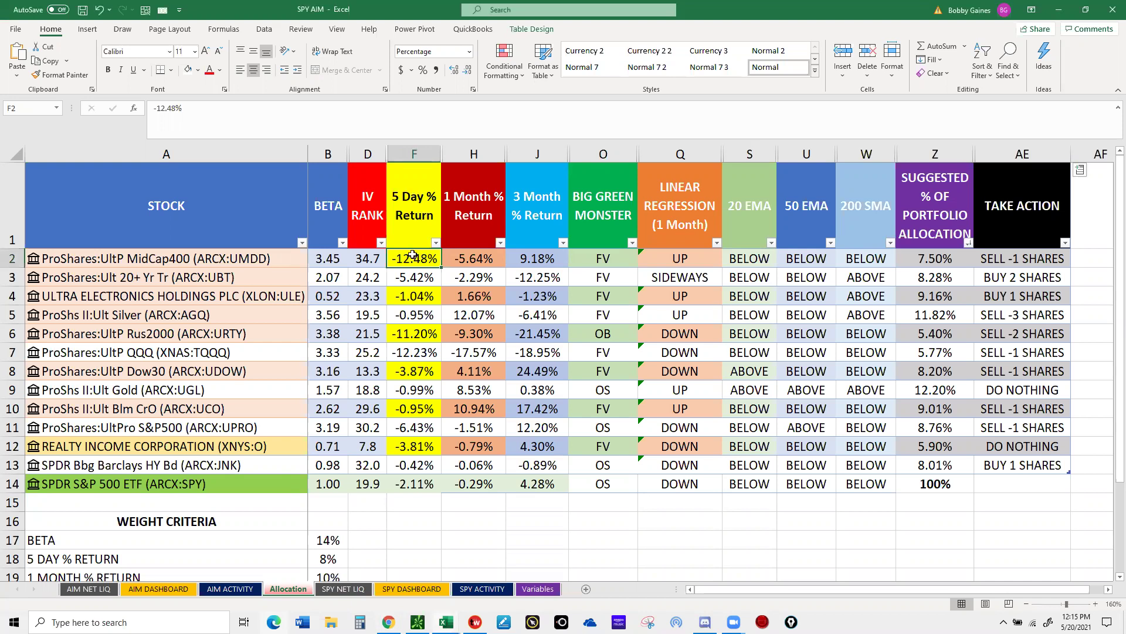
left_click(417, 257)
type("0")
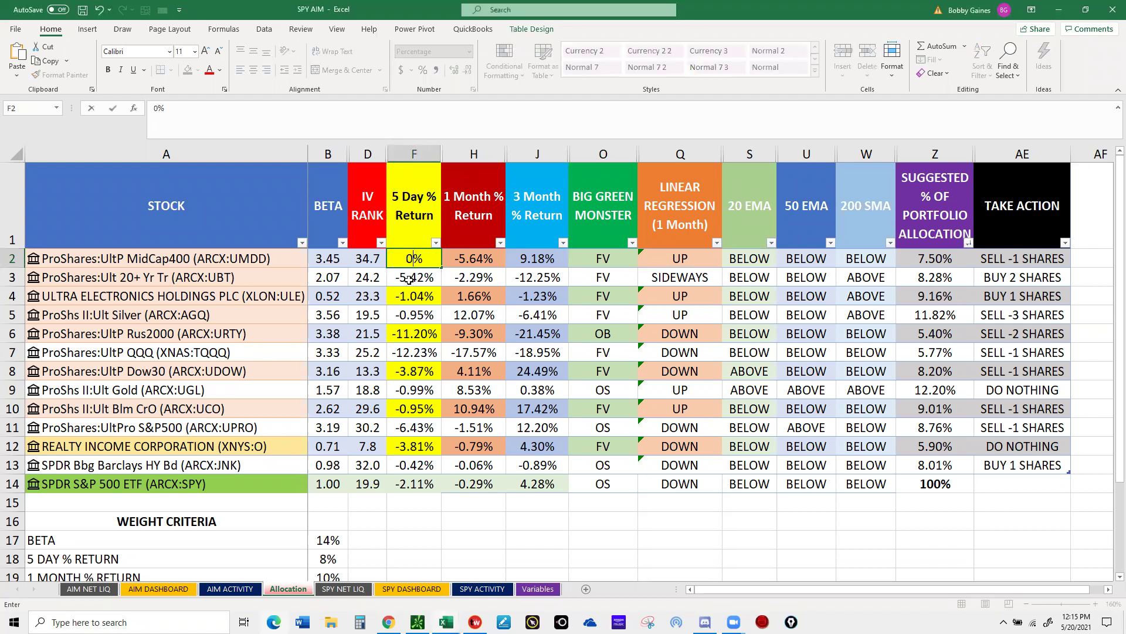
left_click(409, 279)
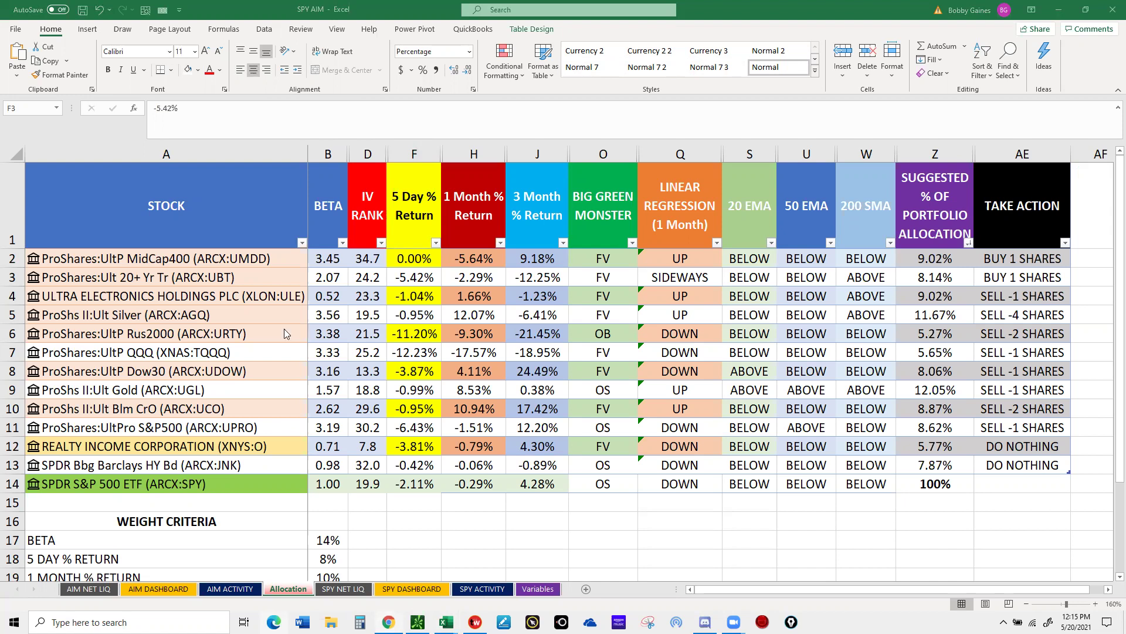
left_click(417, 279)
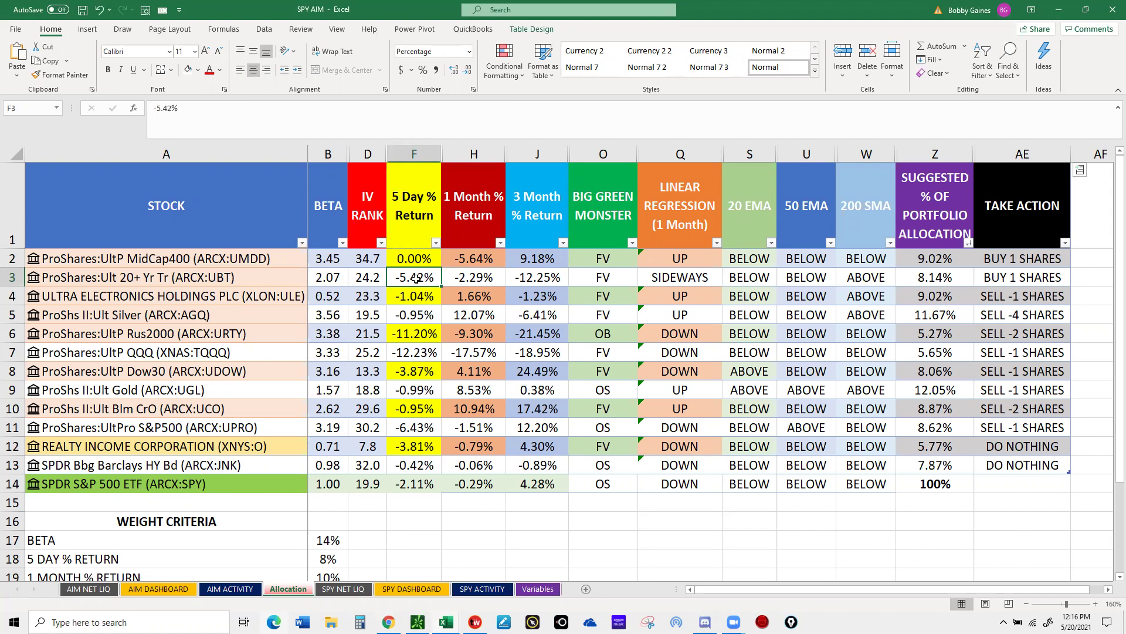
type("-0.56")
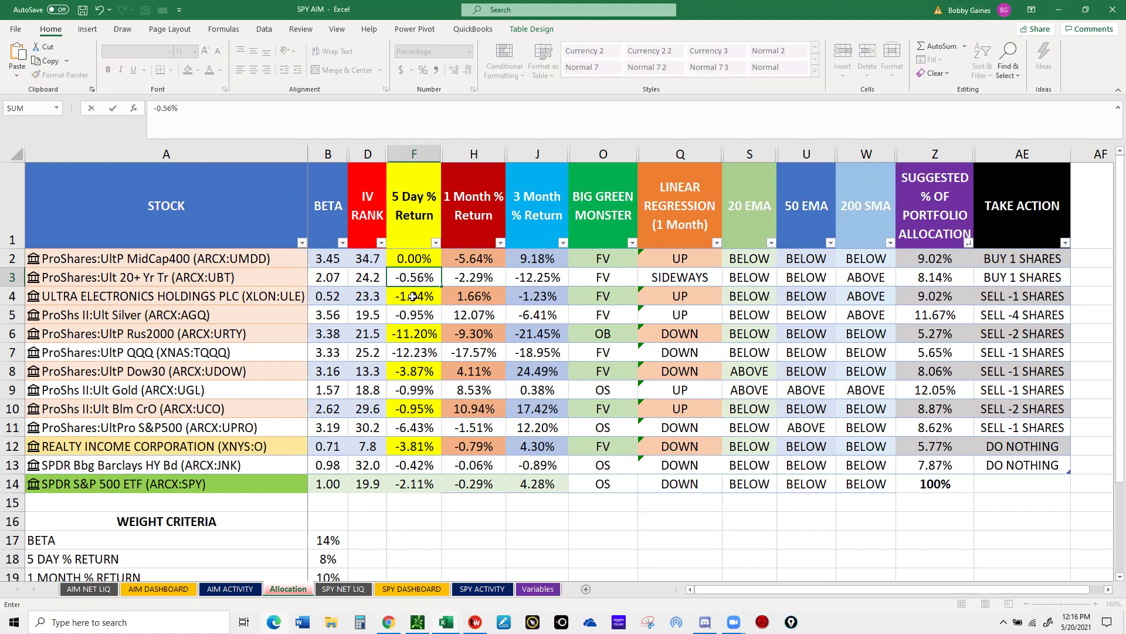
- Set the 5 Day % Return of Ultra Electronics (ULE) to -0.80% and AGQ to 4.21%
left_click(413, 296)
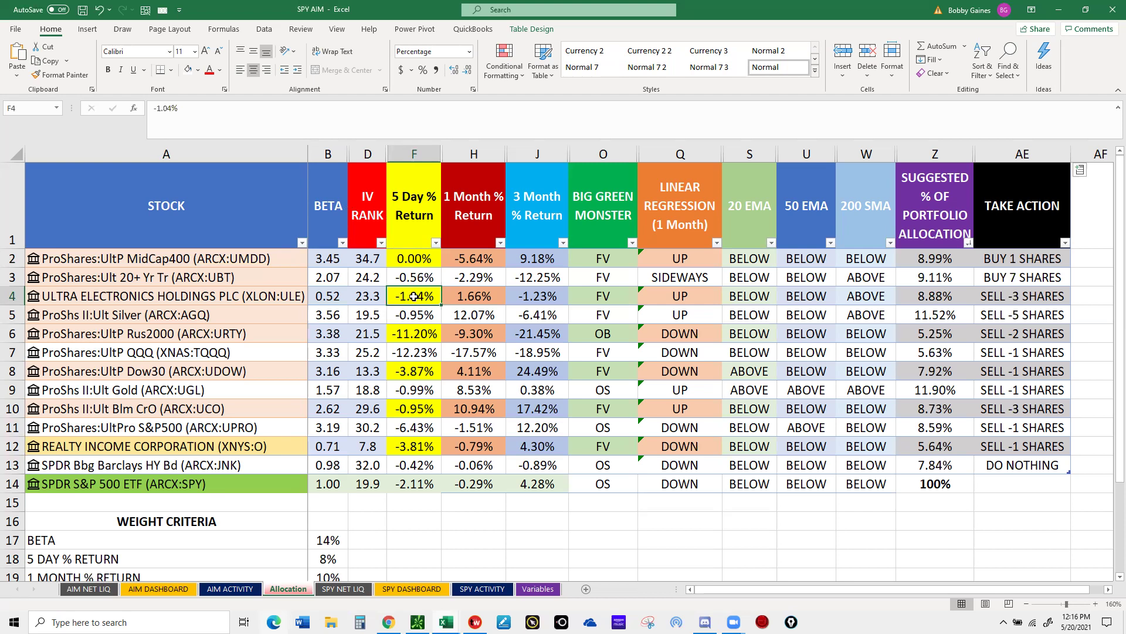
type("-0.")
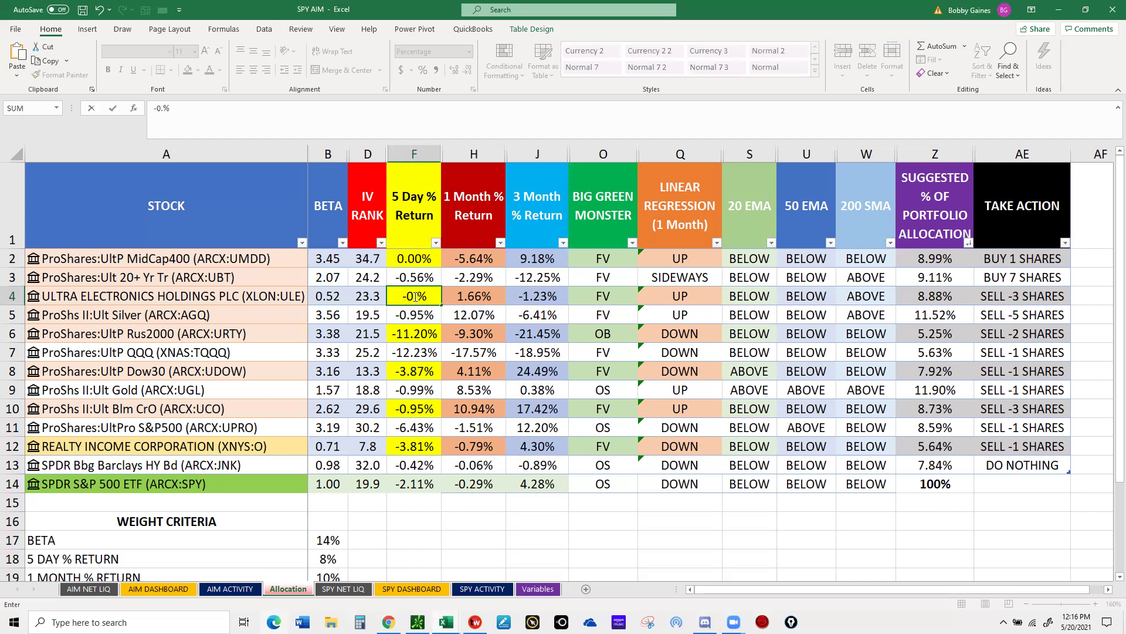
type("8")
key("Return")
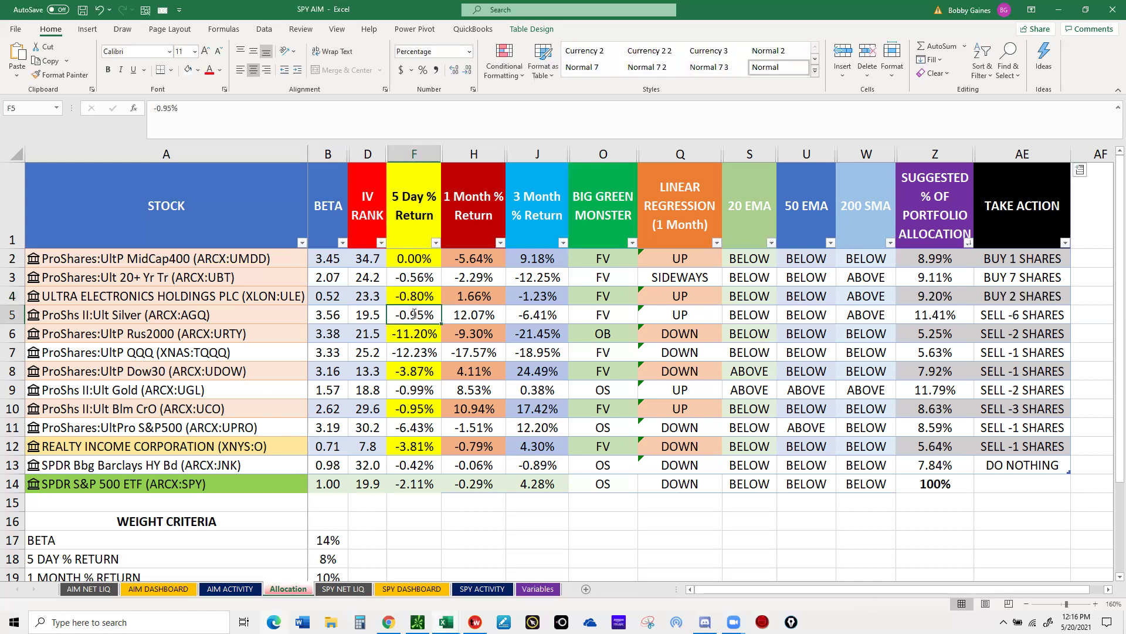
type("4.2%")
type("1")
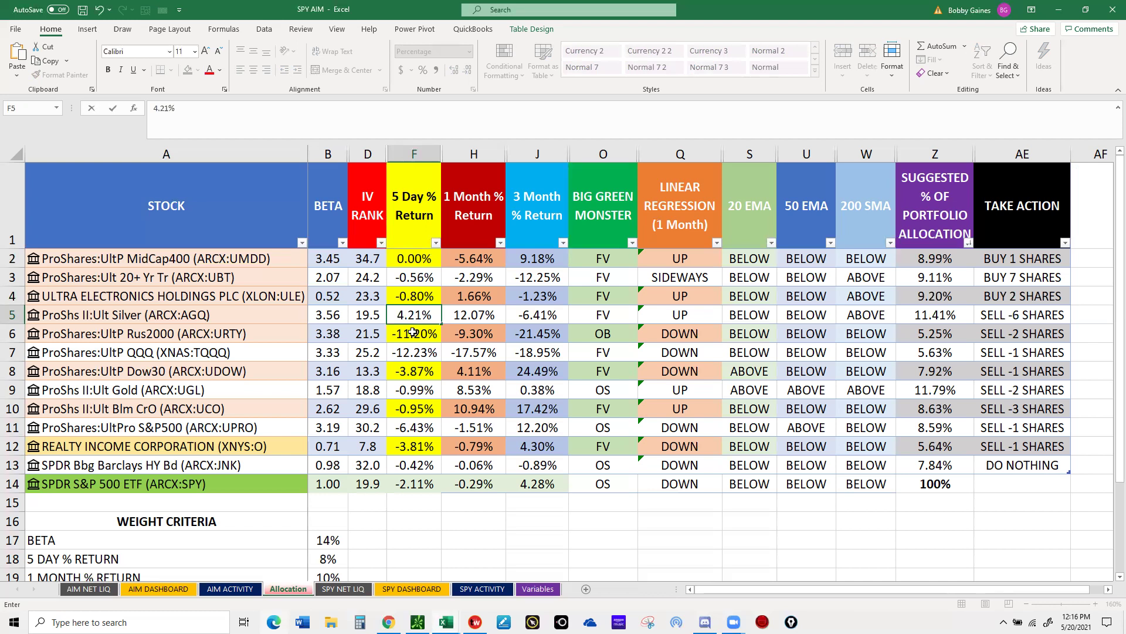
key("Return")
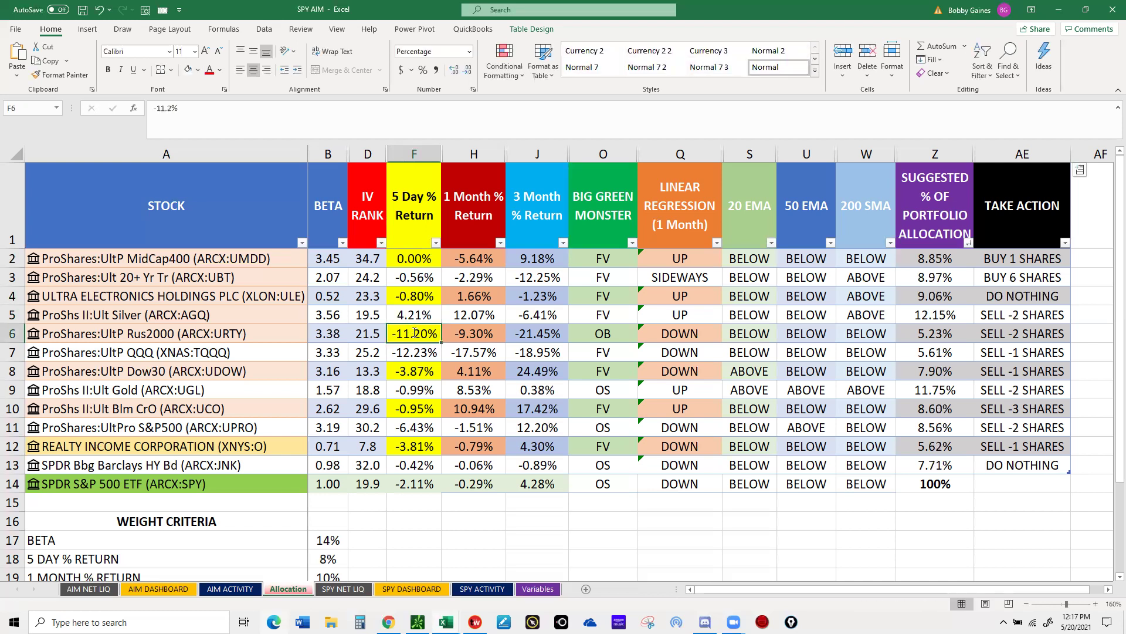
- Update the 5 Day % Return of URTY to 0.98%, TQQQ to 4.75% and UDOW to 0.15%
type("0.98")
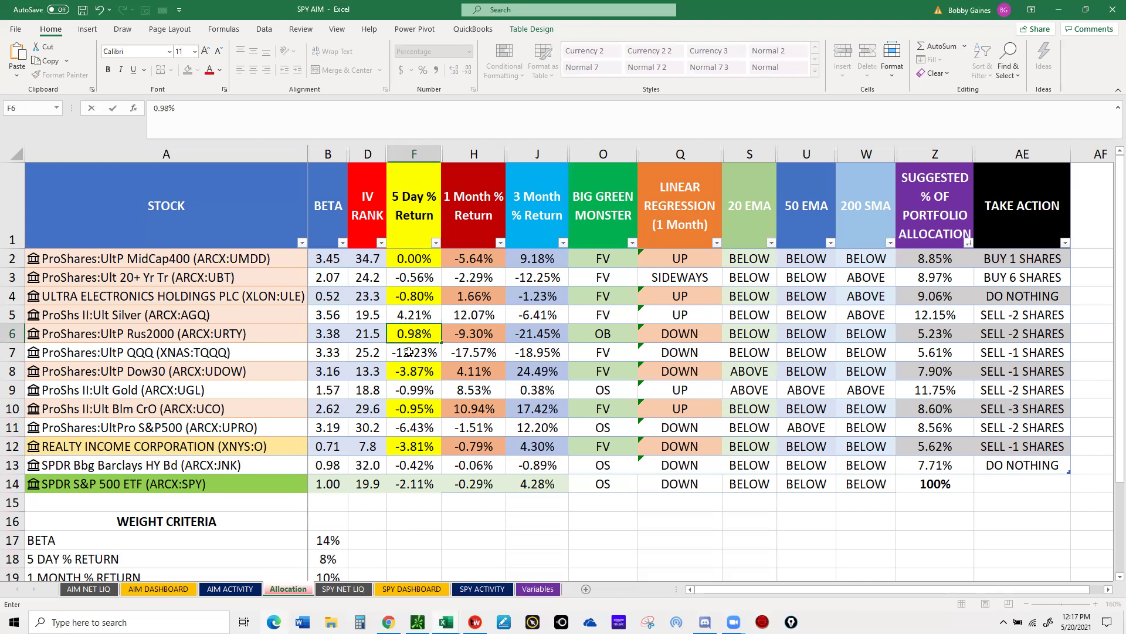
key("Return")
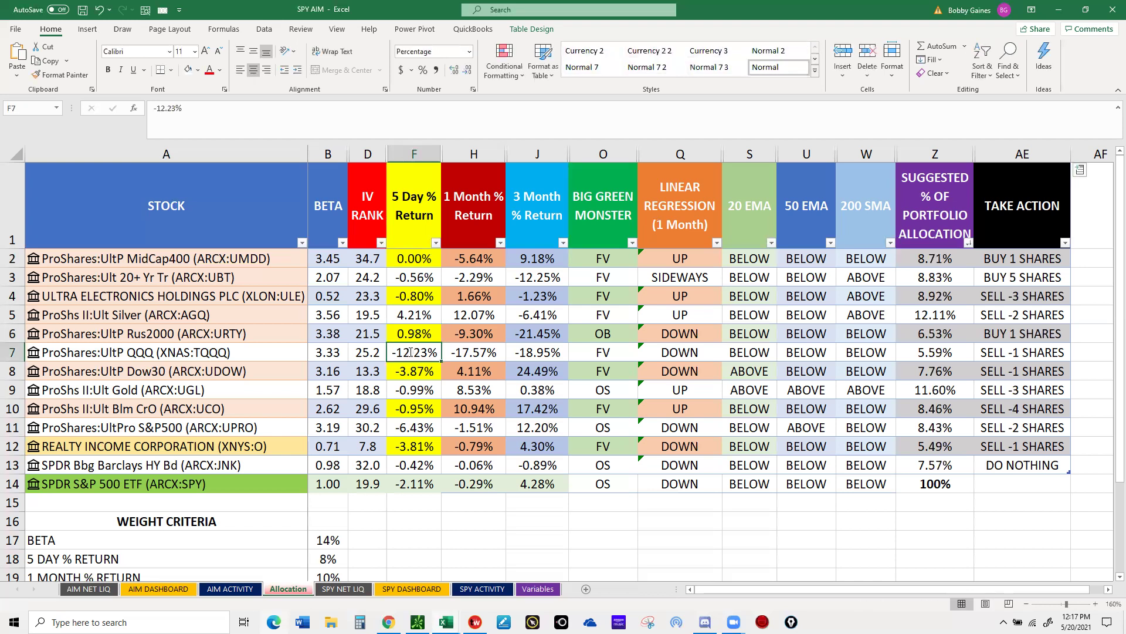
type("4.75")
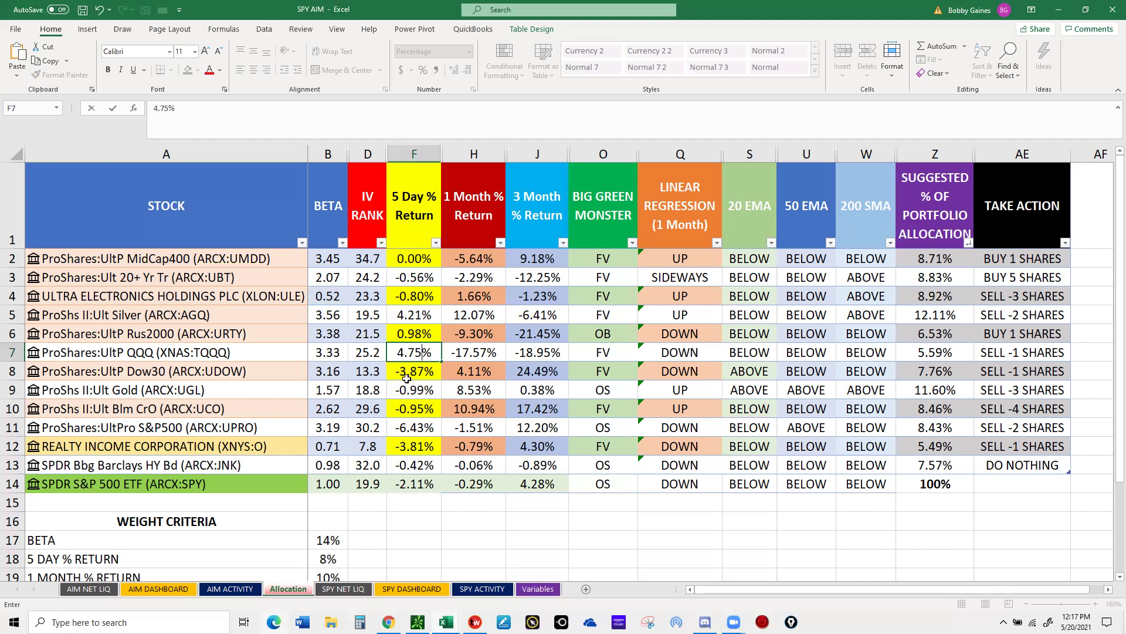
key("Return")
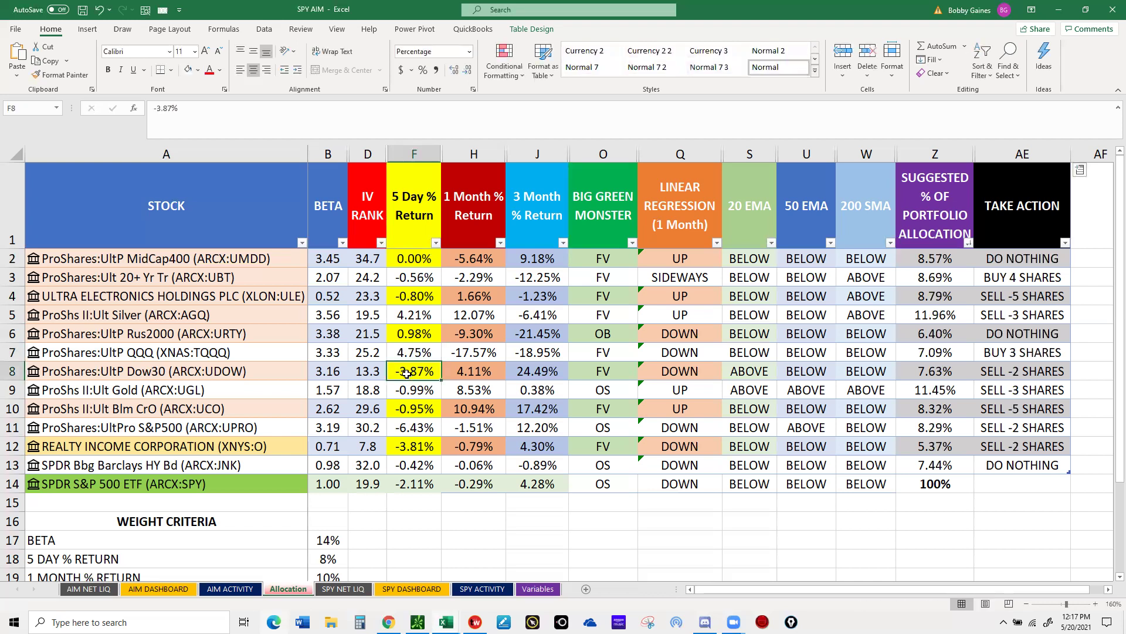
type("0")
type(".15")
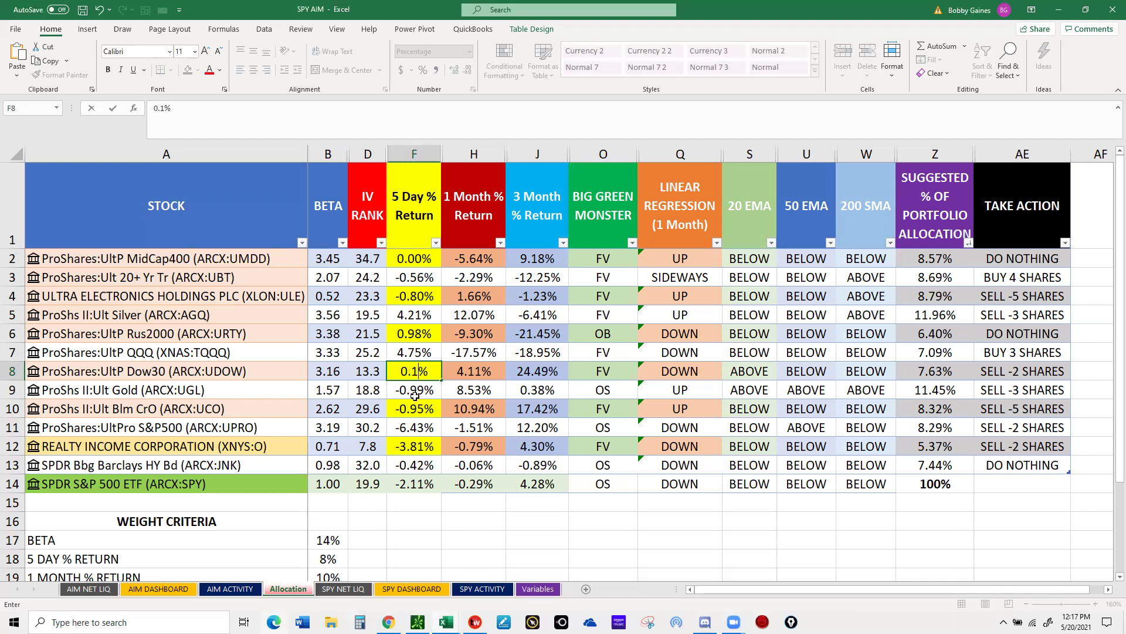
key("Return")
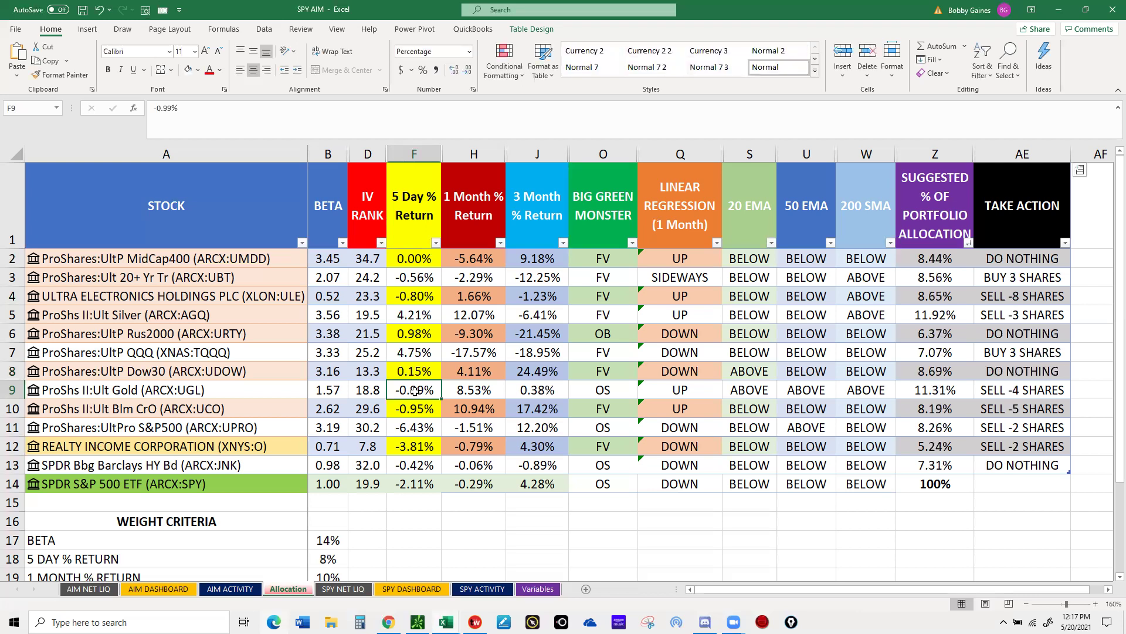
- Replace the 5 Day % Return entries of UGL with 4.70% and UCO with -5.49%
double_click(415, 391)
type("4.70%")
left_click(420, 409)
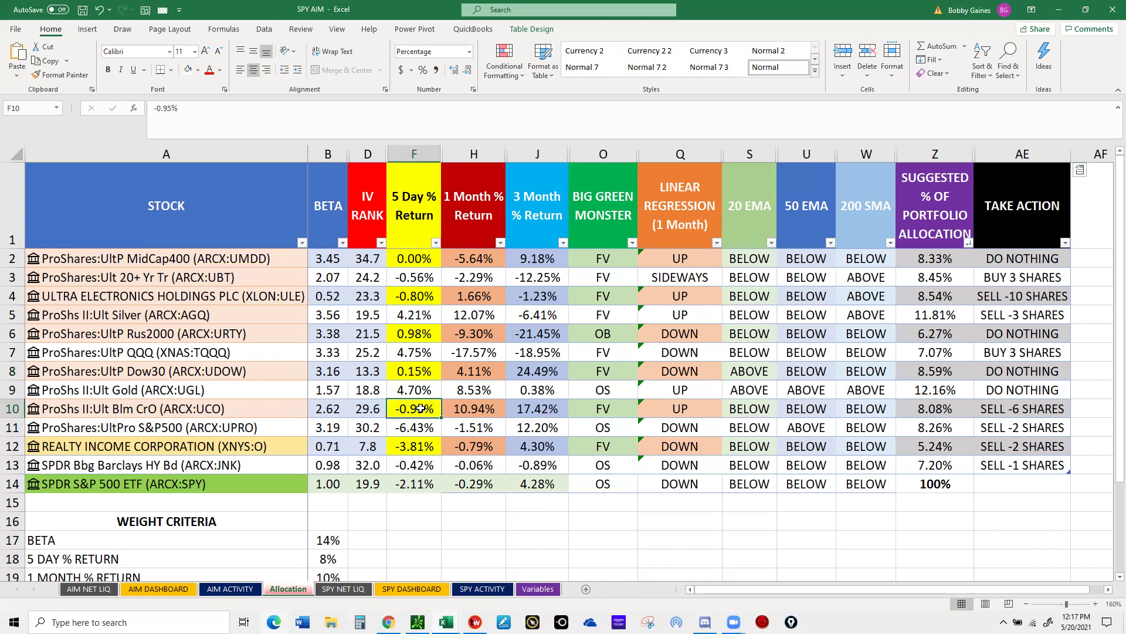
type("-5.49")
key("Return")
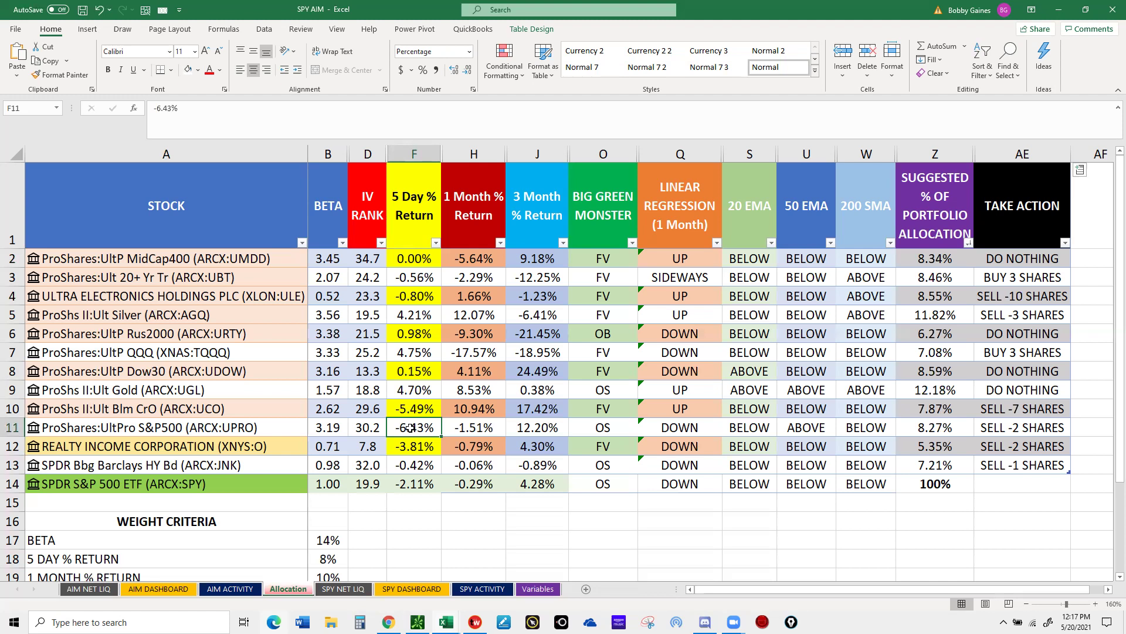
- Set the 5 Day % Return of UPRO to 1.06% and Realty Income to 1.81%
type("1")
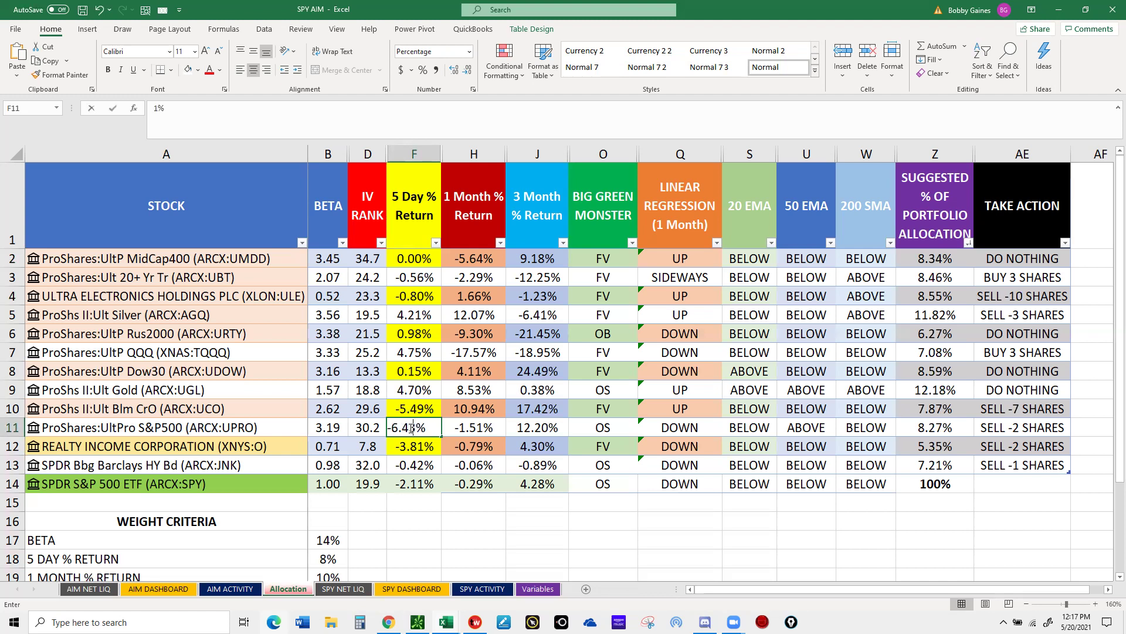
type(".06")
key("Return")
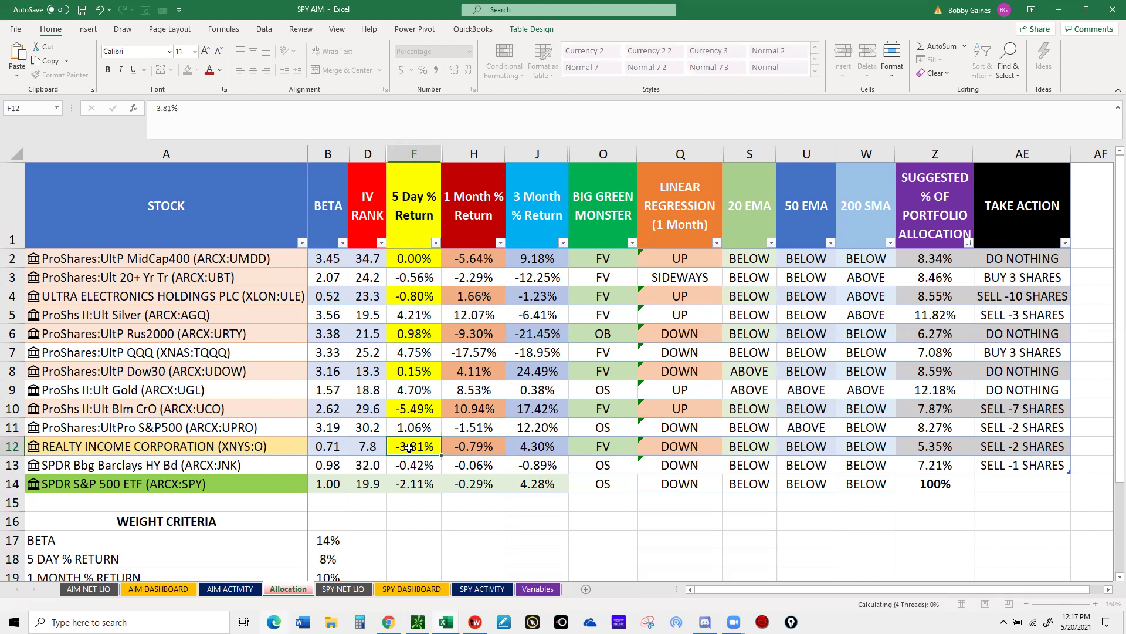
type("1.81")
key("Return")
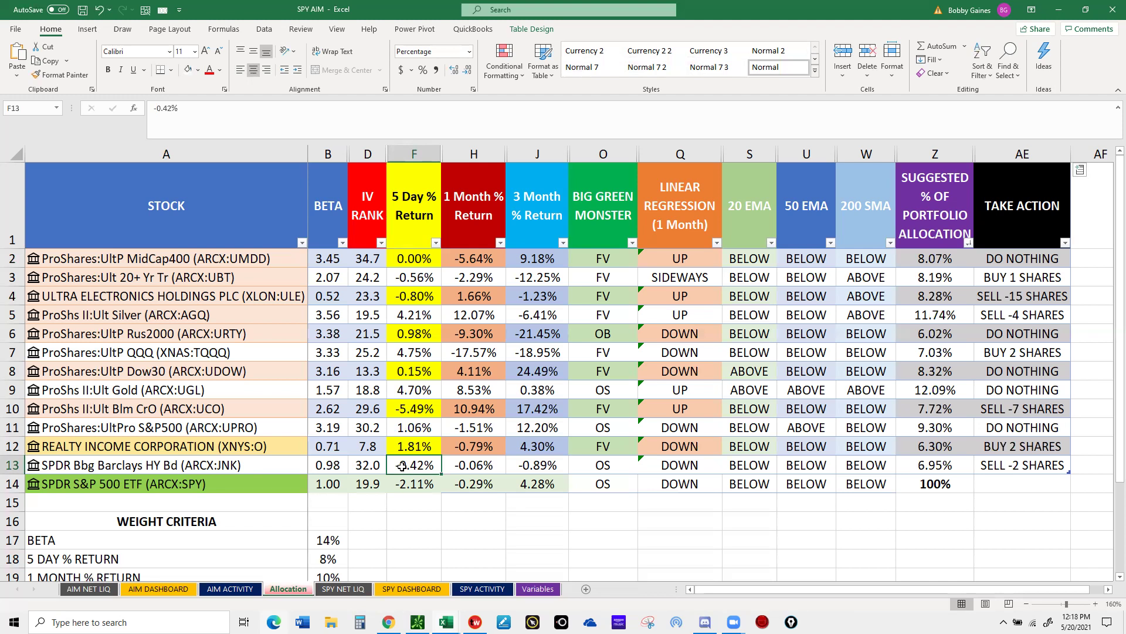
- Update the 5 Day % Return of JNK to -0.10% and SPY to 0.39%
type("-0.10%")
key("Return")
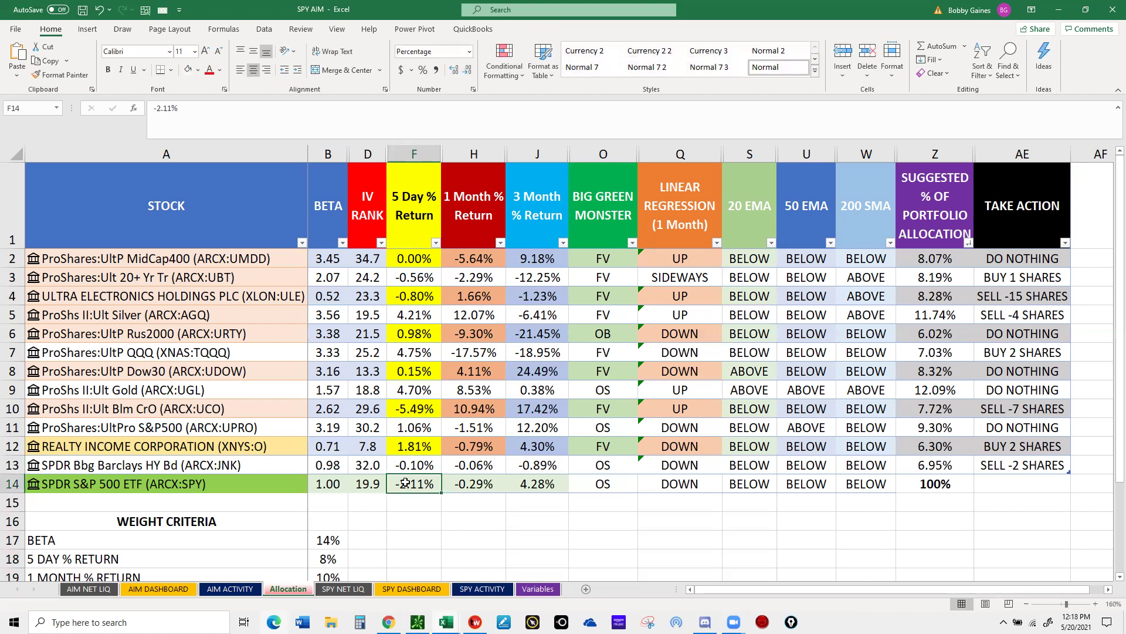
type("0.39")
key("Return")
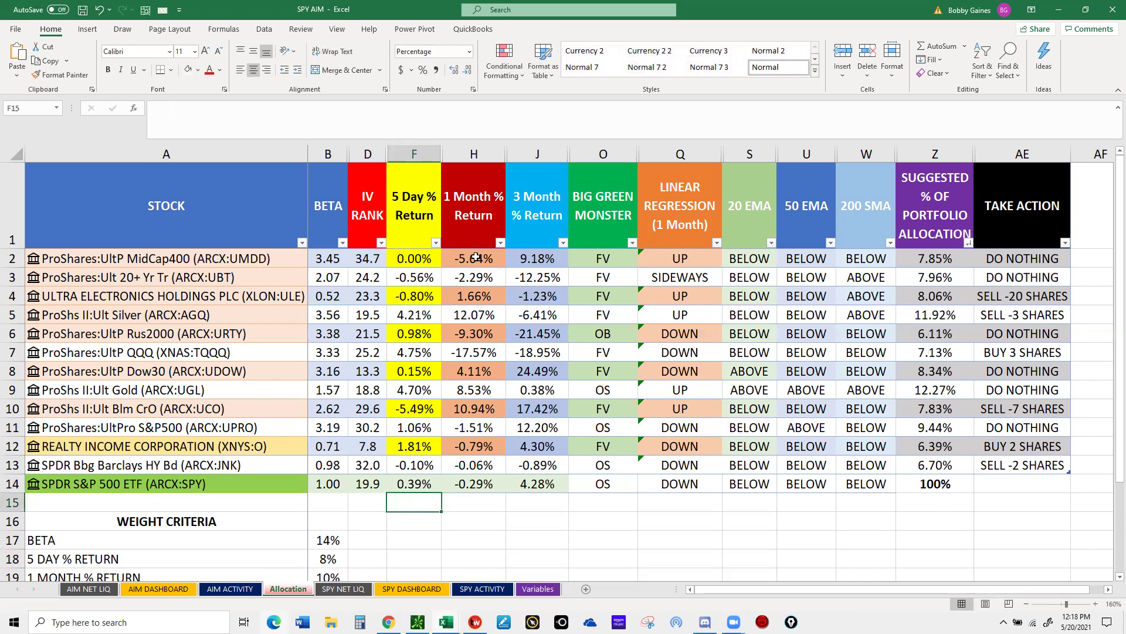
- Switch to the TradingView comparison chart in Chrome and show it over the 1M range
left_click(476, 258)
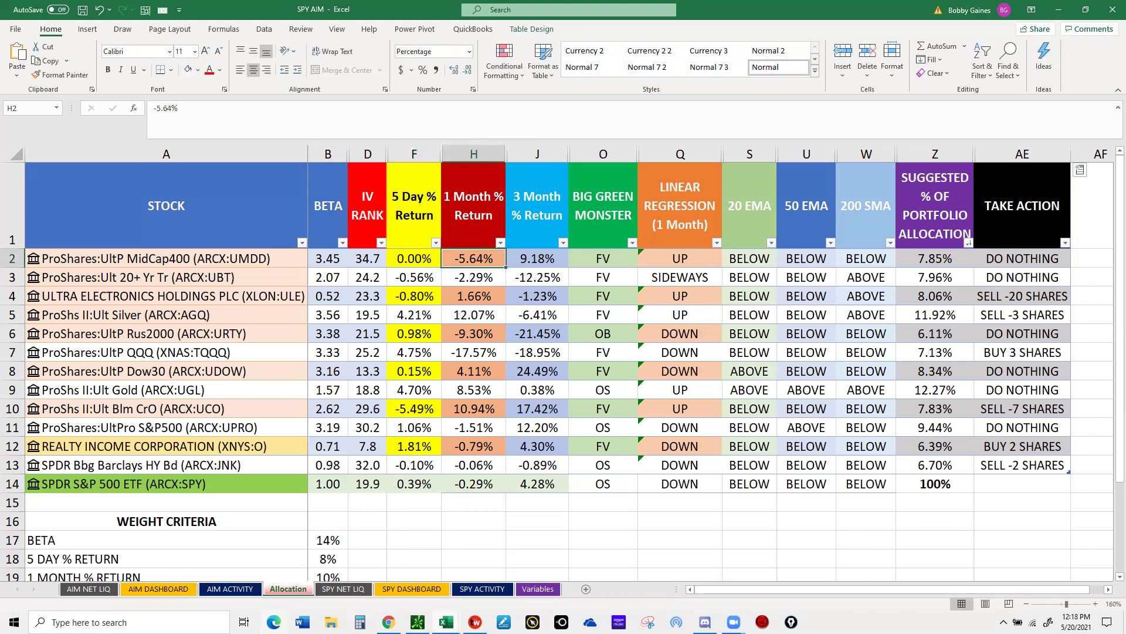
key("alt+Tab")
left_click(803, 111)
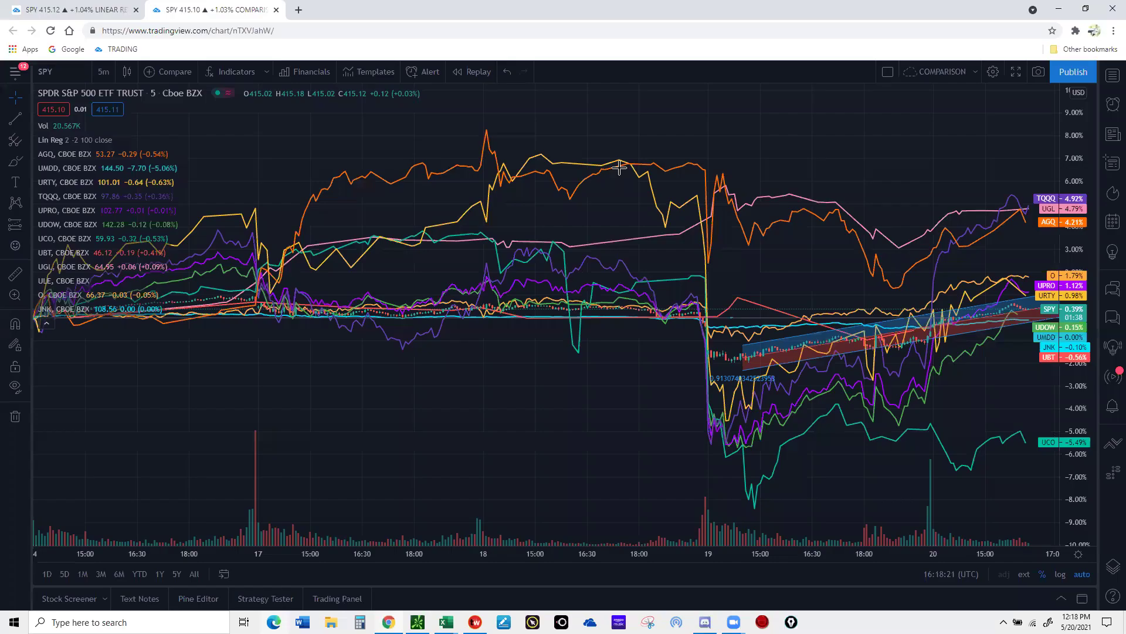
left_click(82, 574)
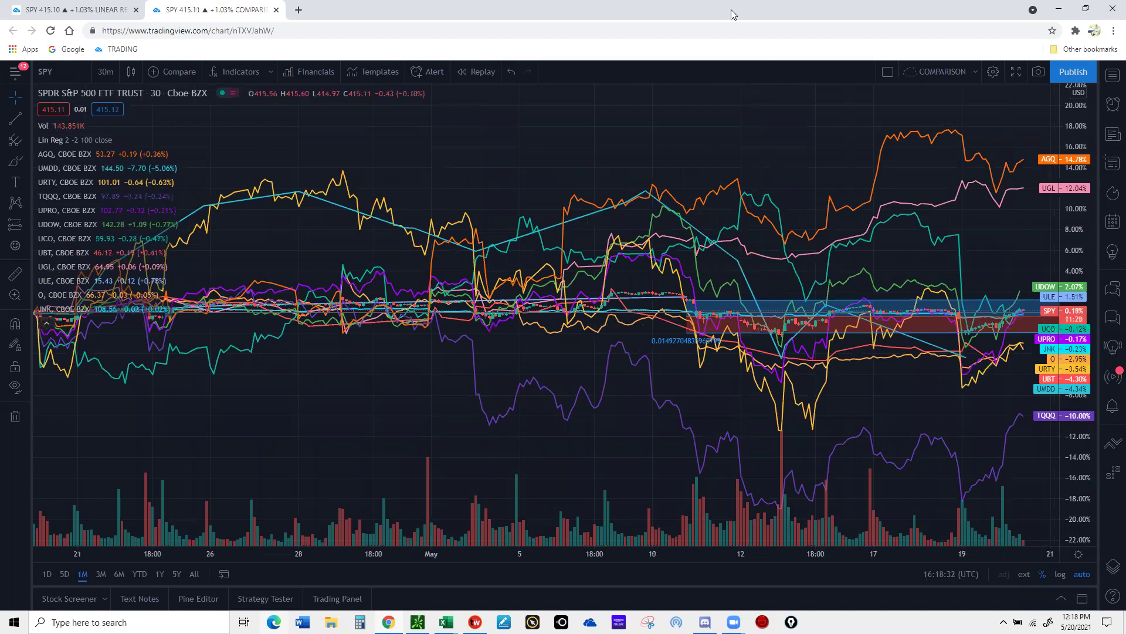
- Return to the Allocation sheet in Excel and set the 1 Month % Return of UMDD to -4.34%
key("alt+Tab")
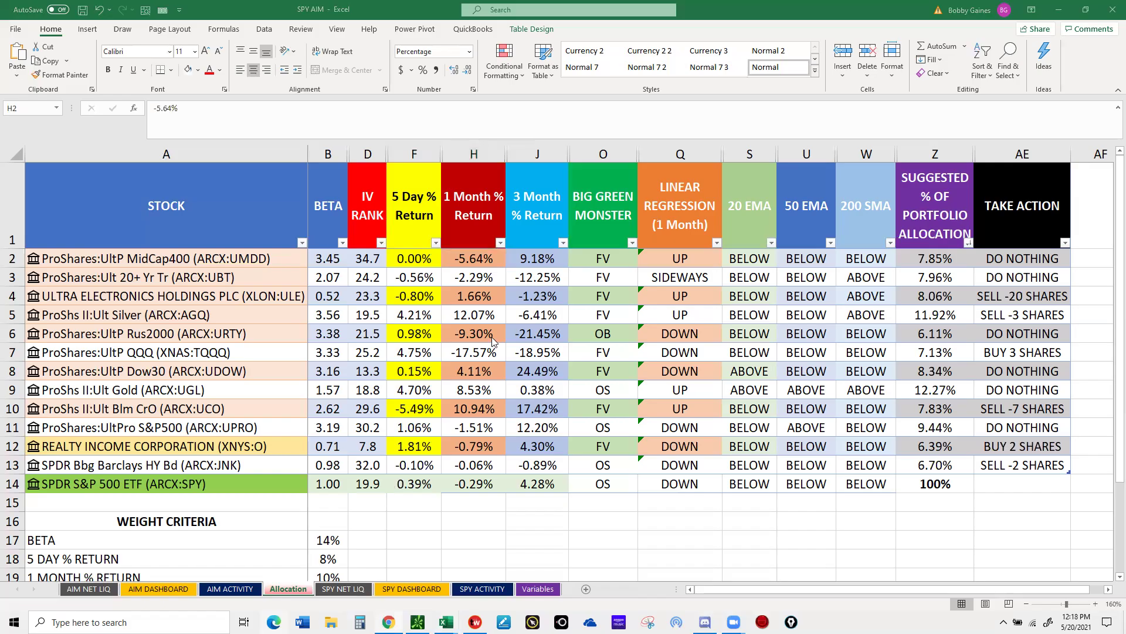
left_click(463, 259)
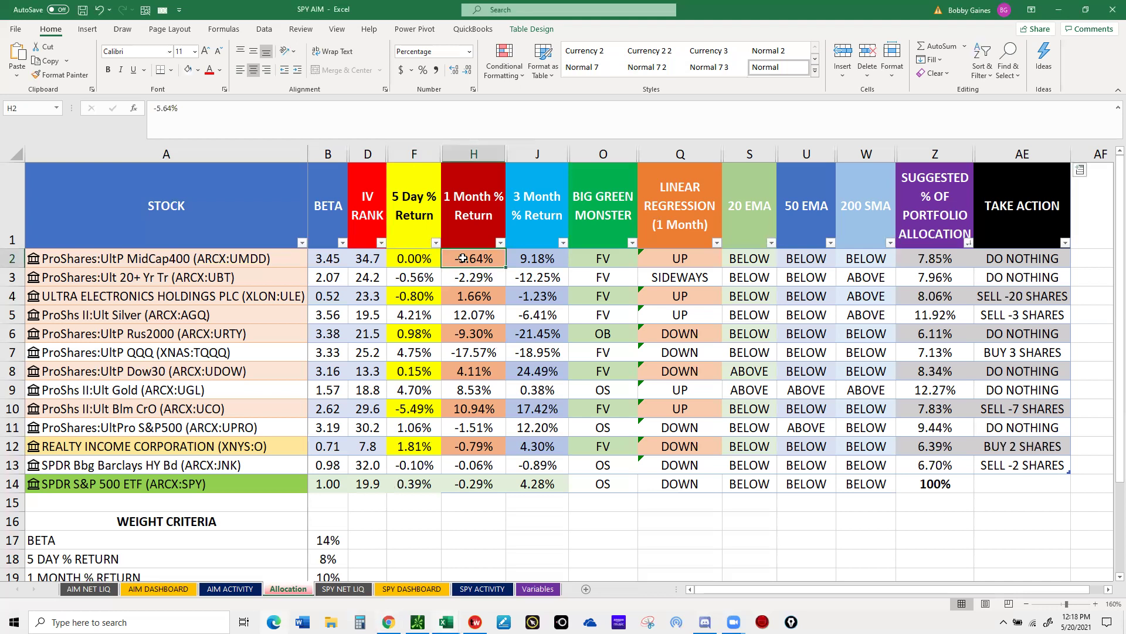
scroll(412, 411, "down", 2)
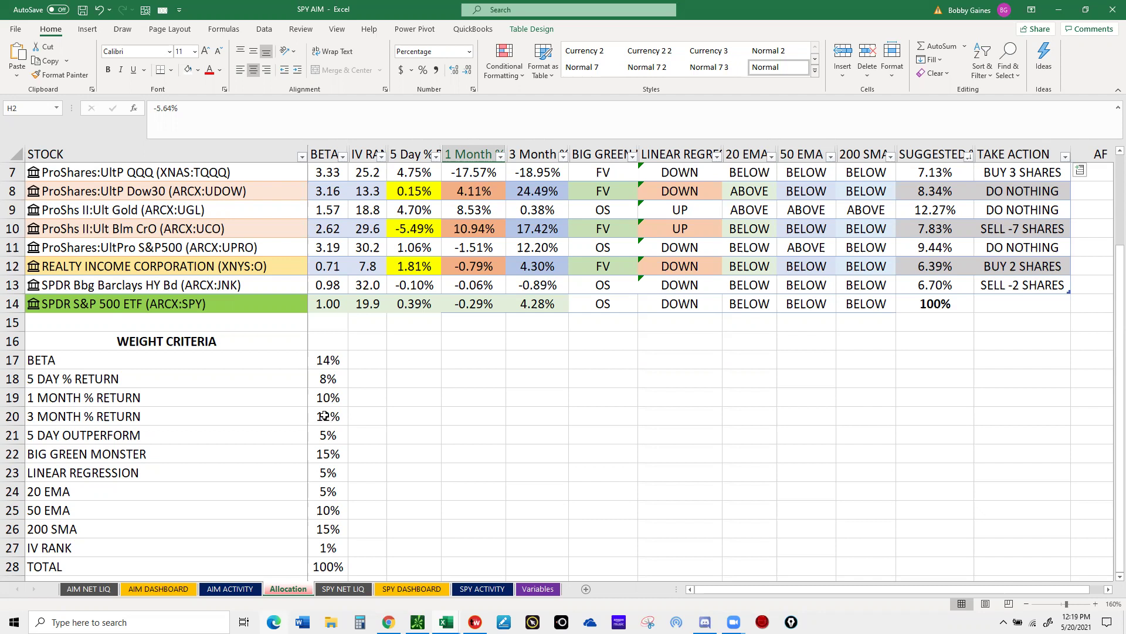
scroll(361, 454, "up", 2)
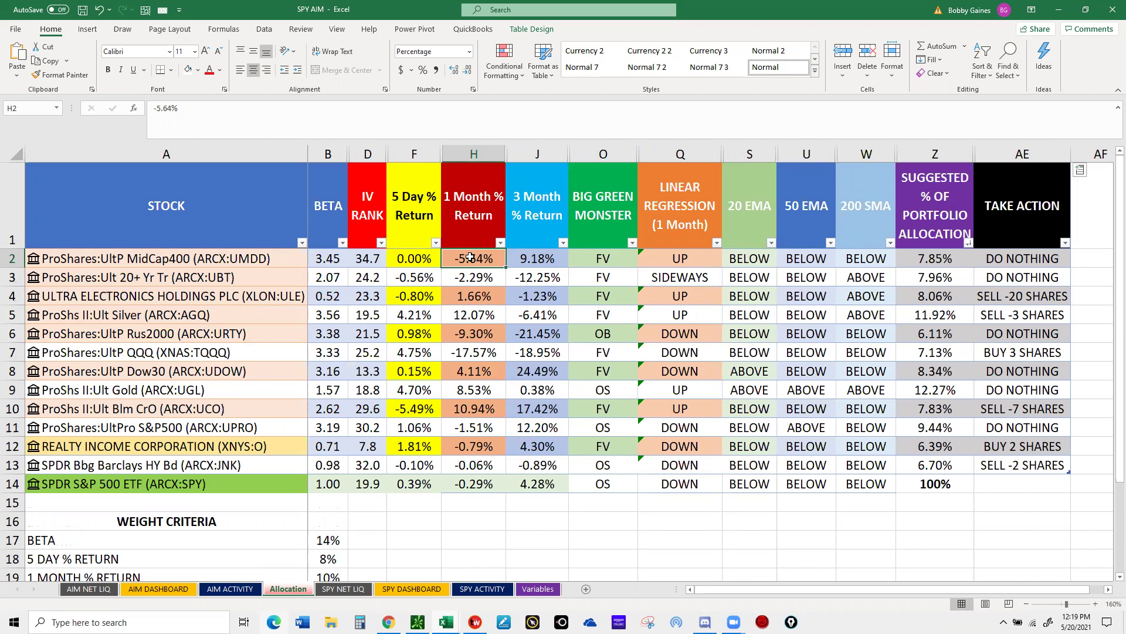
type("-")
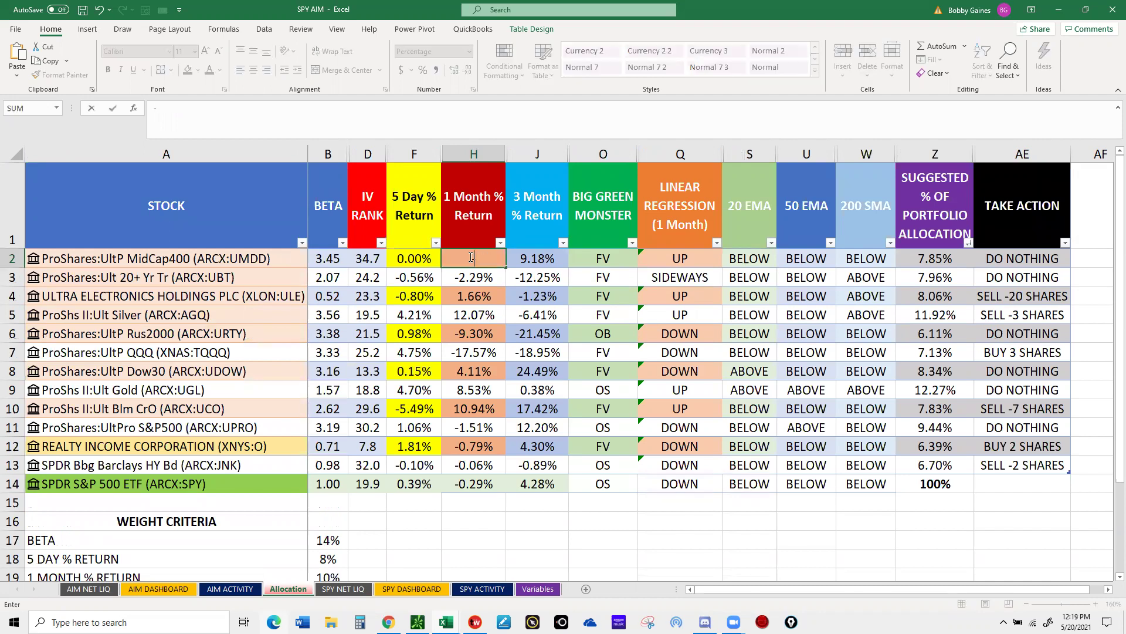
type("4.3%")
type("4.34")
key("Return")
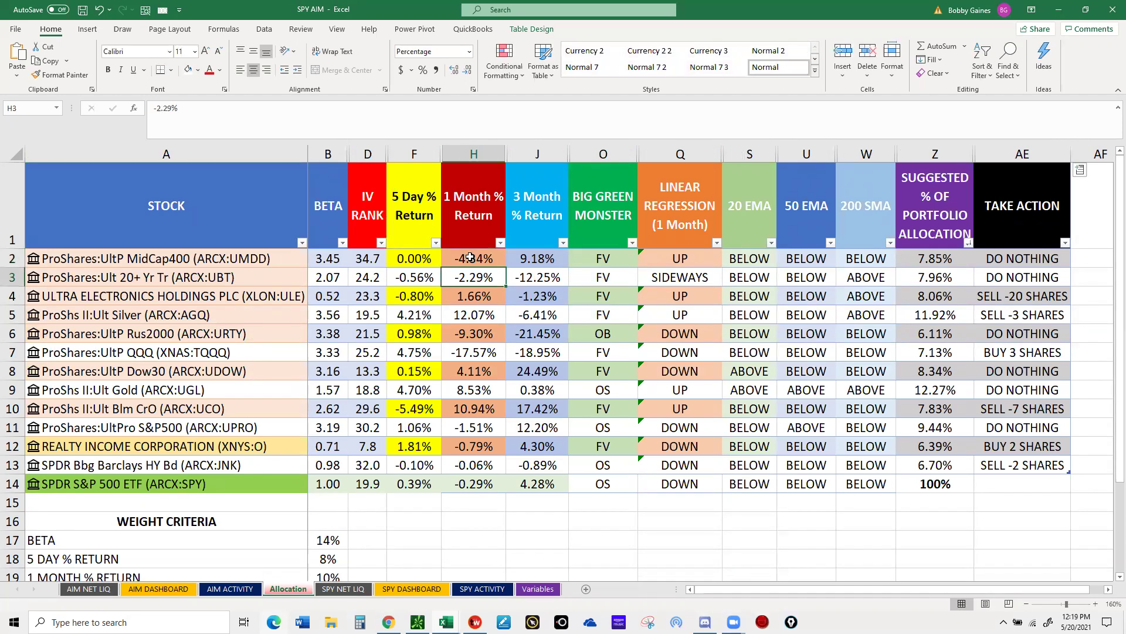
- Set the 1 Month % Return of UBT to -4.30% and ULE to 1.51%
type("0")
key("BackSpace")
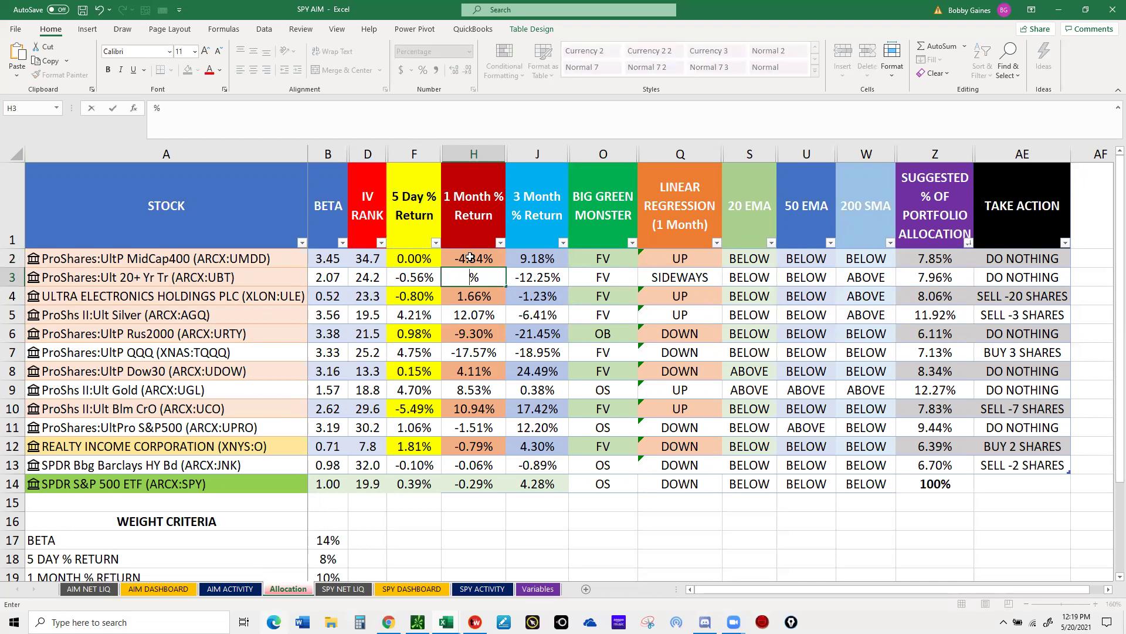
type("-4.30")
key("Return")
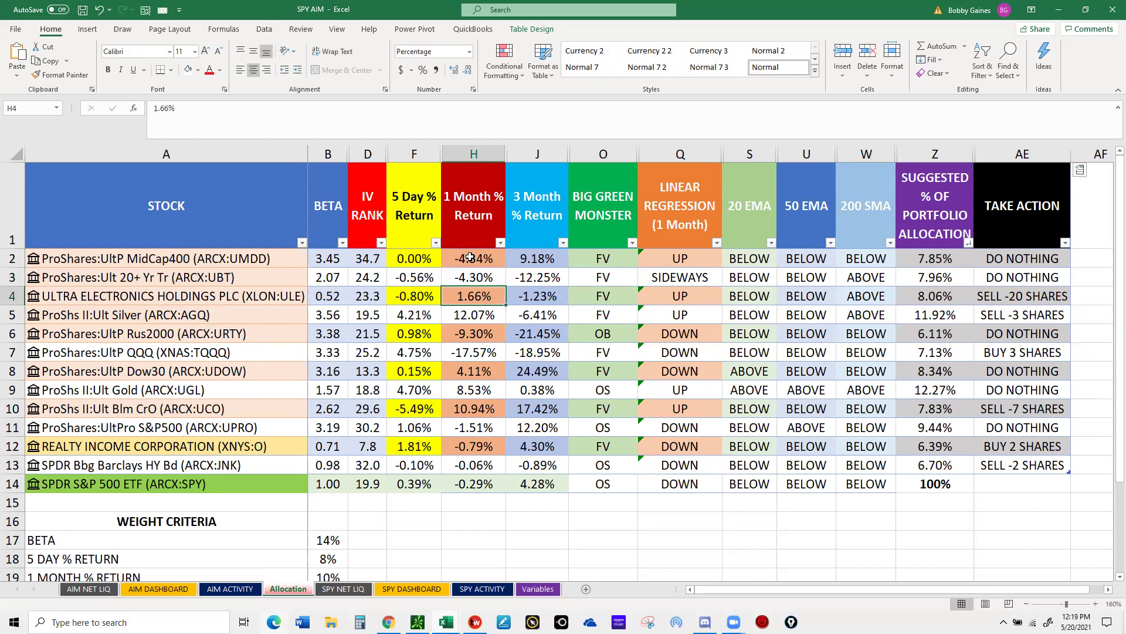
type("1.")
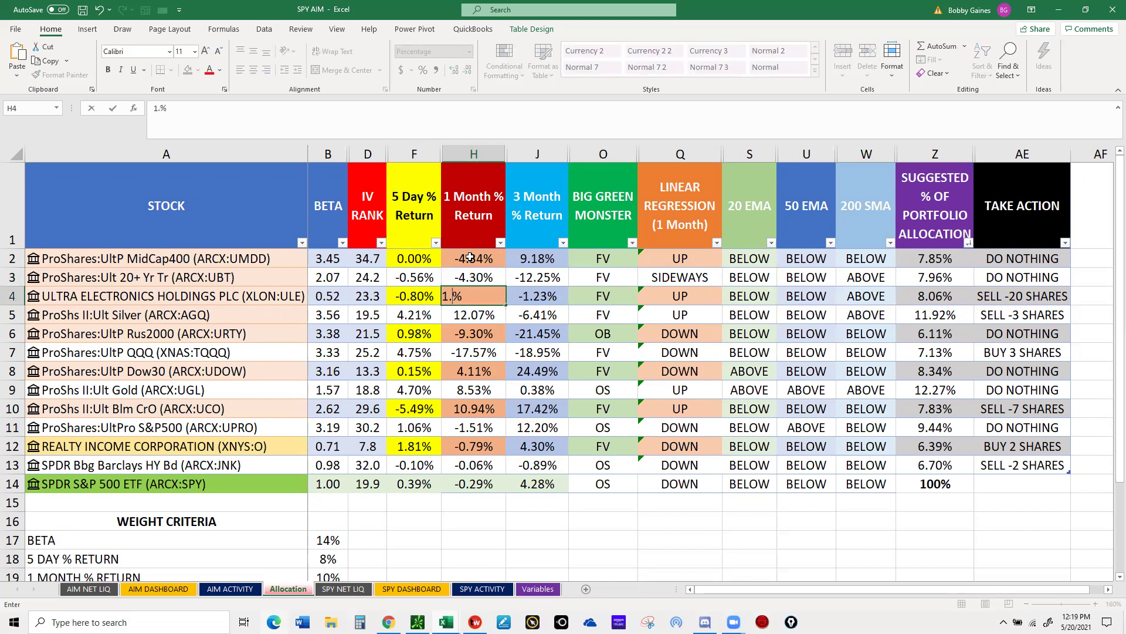
type("51")
key("Return")
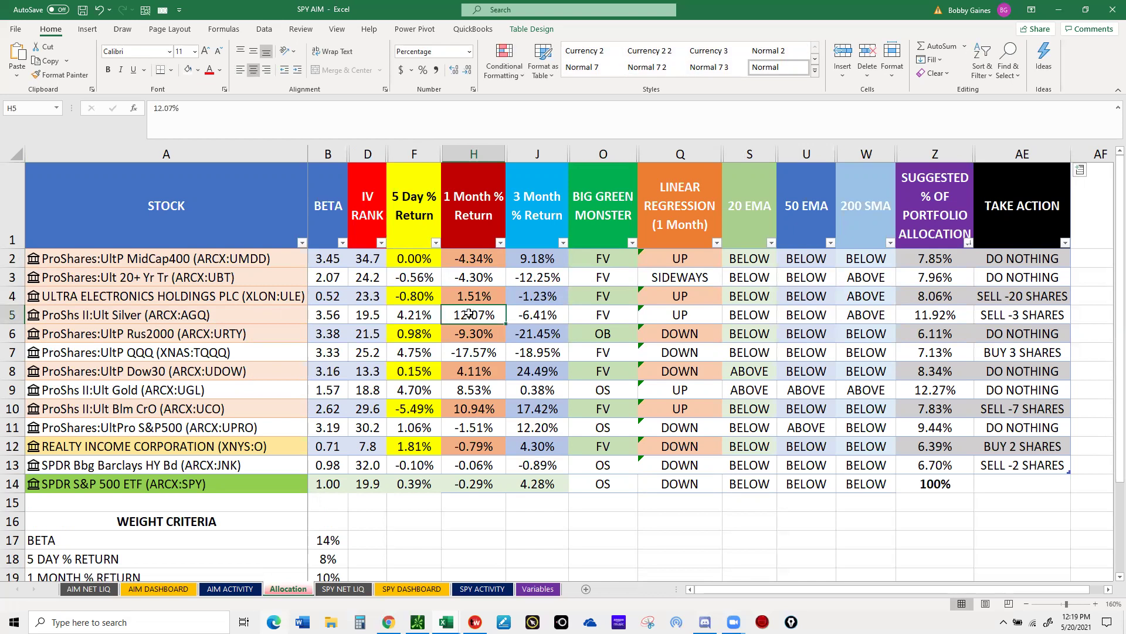
- Update the 1 Month % Return of AGQ to 14.78% and URTY to -3.54%
type("1")
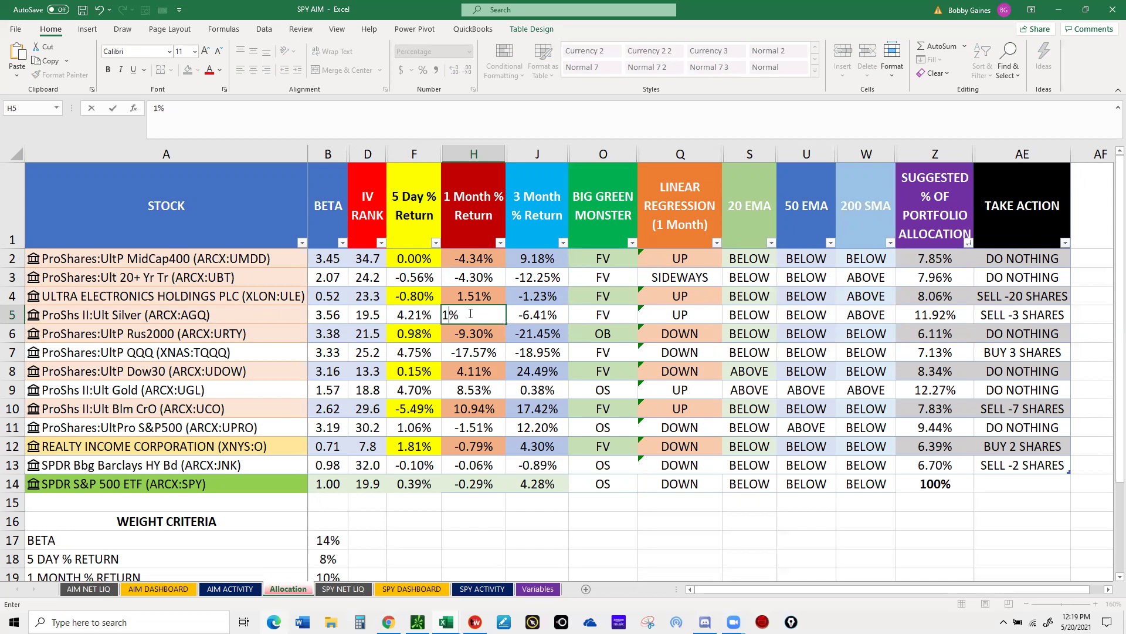
type("4.78")
key("Return")
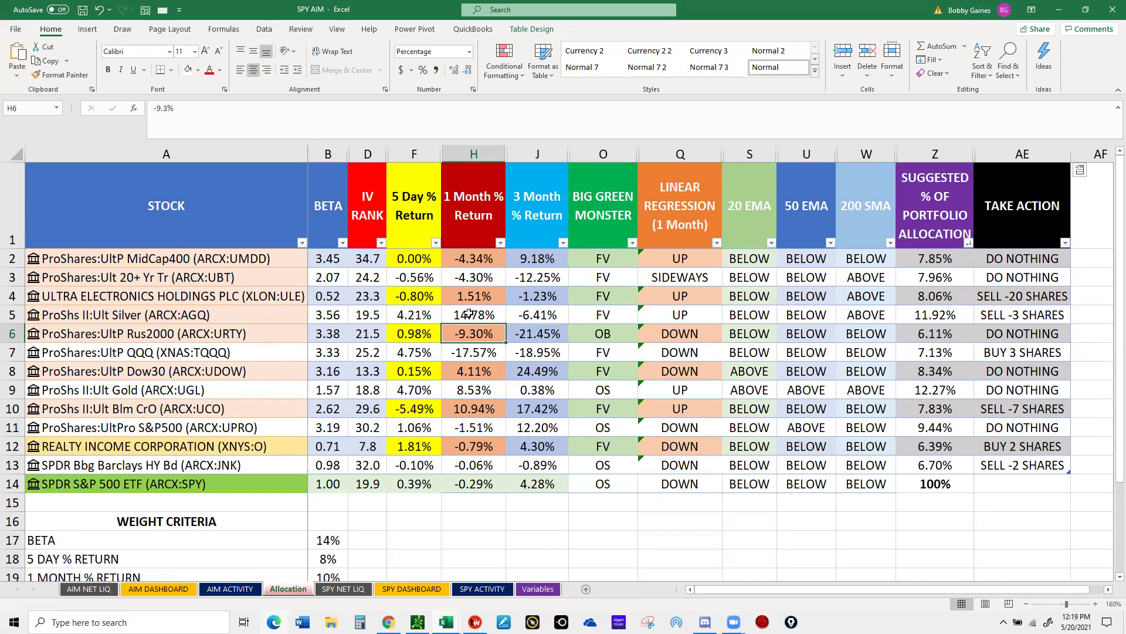
type("-3")
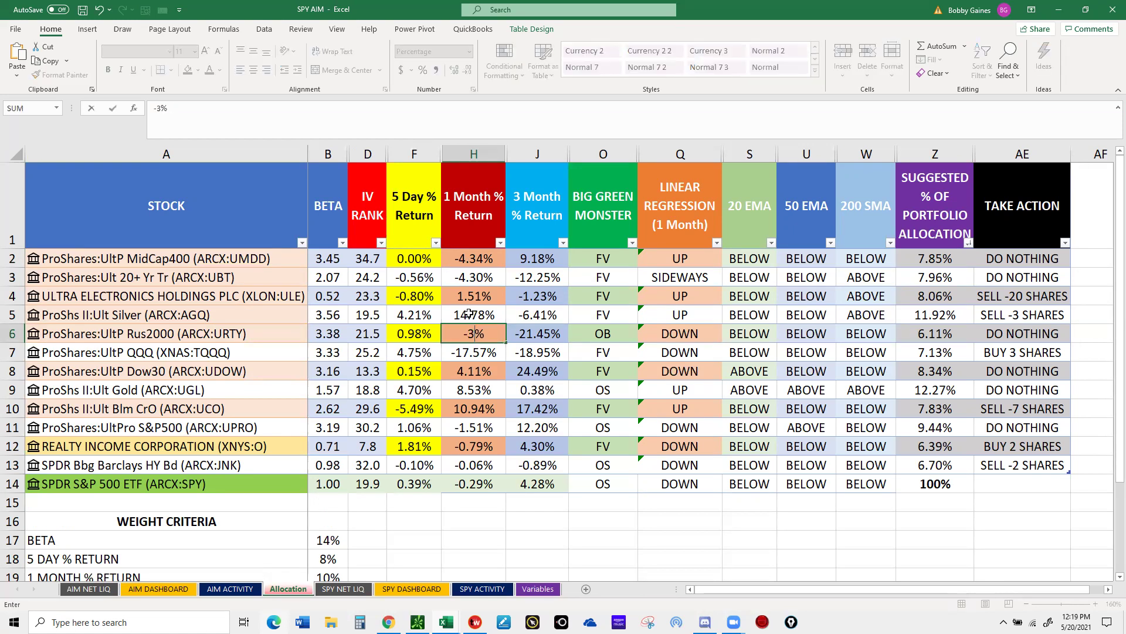
type(".54")
key("Return")
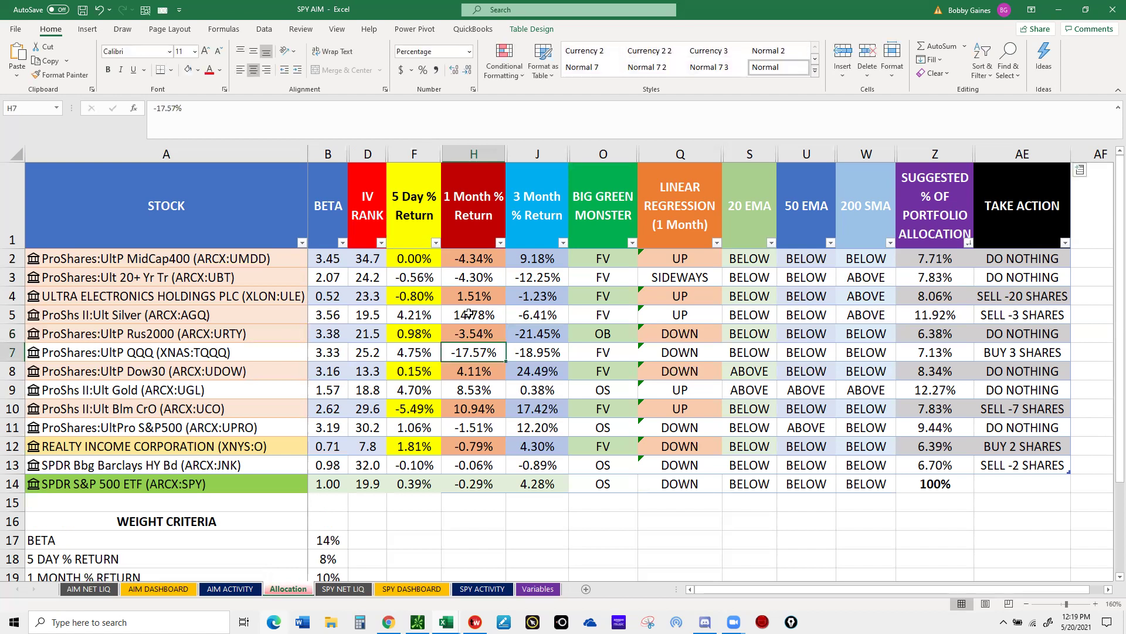
- Enter -10.11% as the 1 Month % Return of TQQQ and 2.07% for UDOW
type("-")
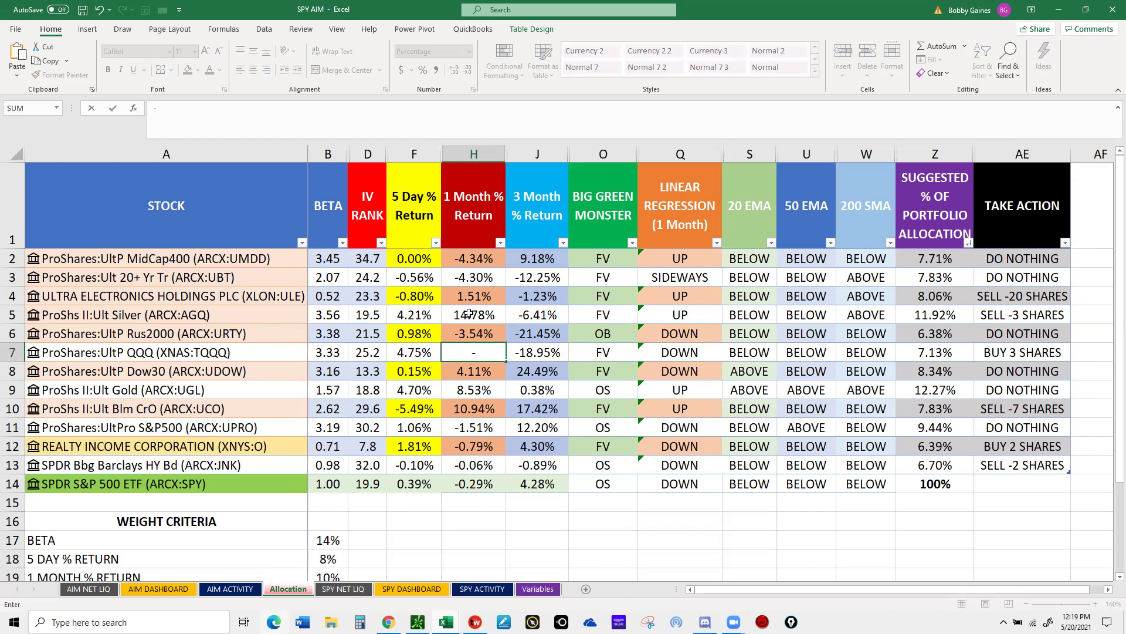
type("10.11")
key("Return")
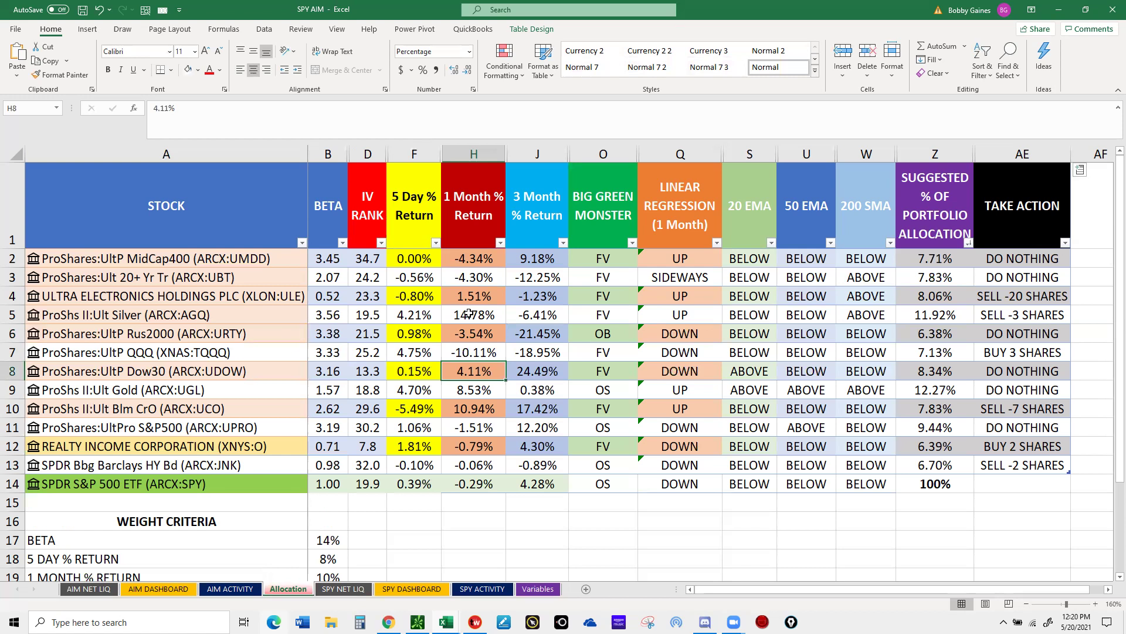
type("2.0")
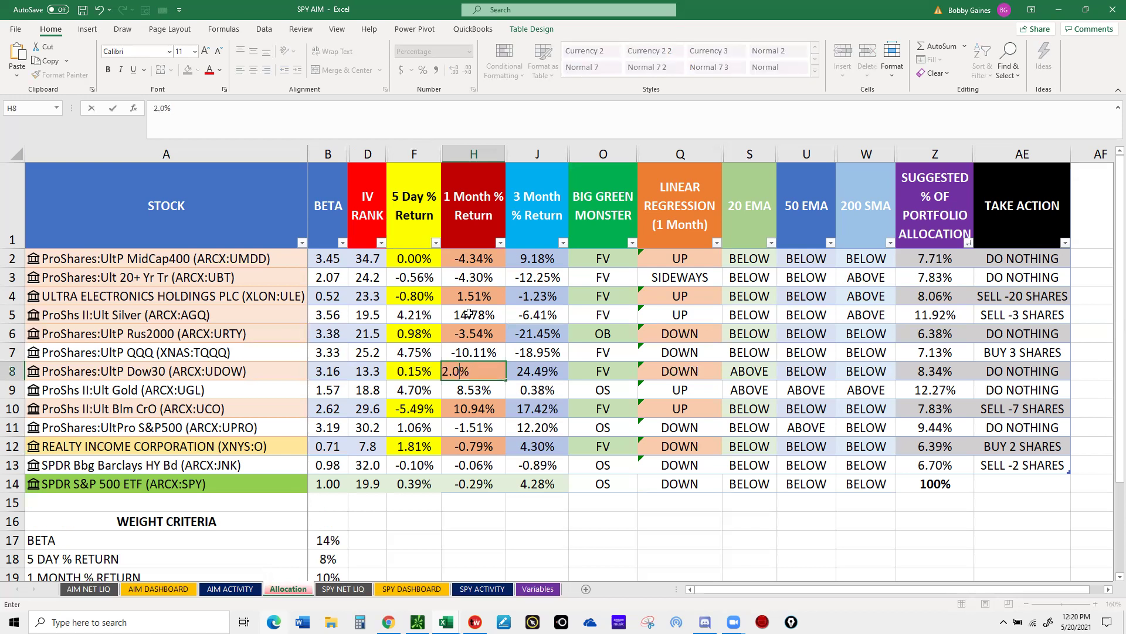
type("7")
key("Return")
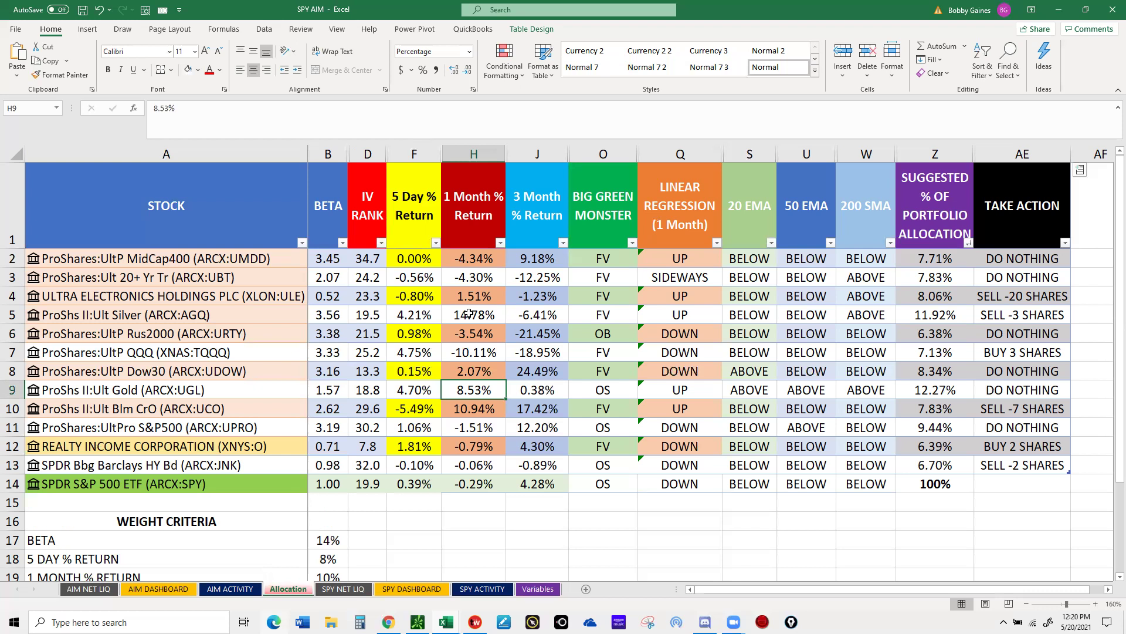
- Replace the 1 Month % Return entries of UGL with 12.04% and UCO with -0.12%
type("12")
type(".04")
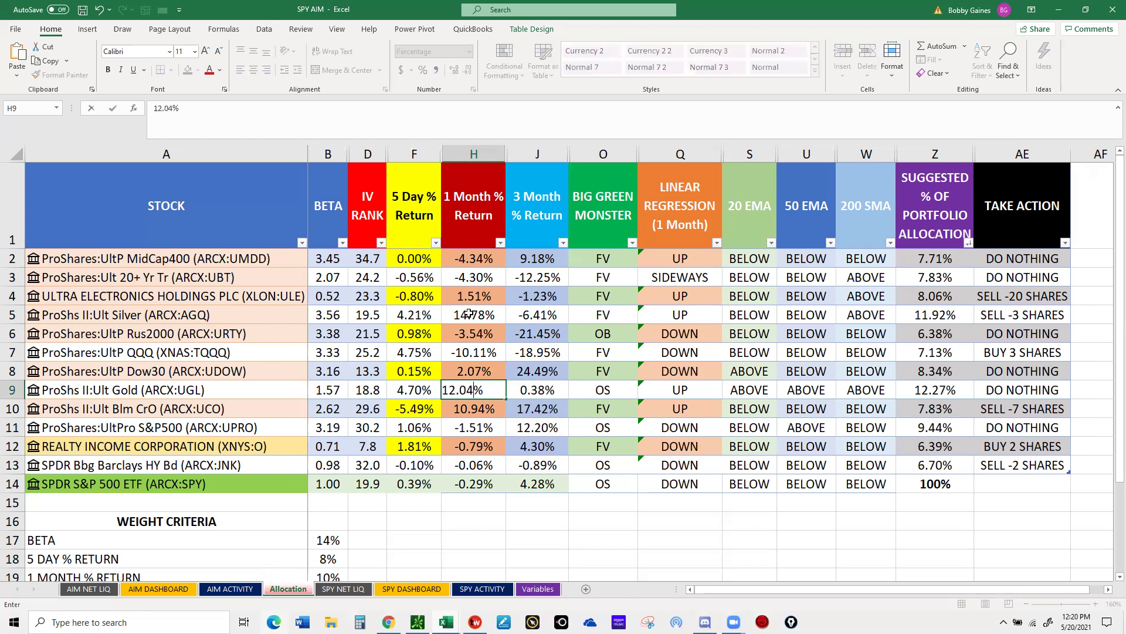
key("Return")
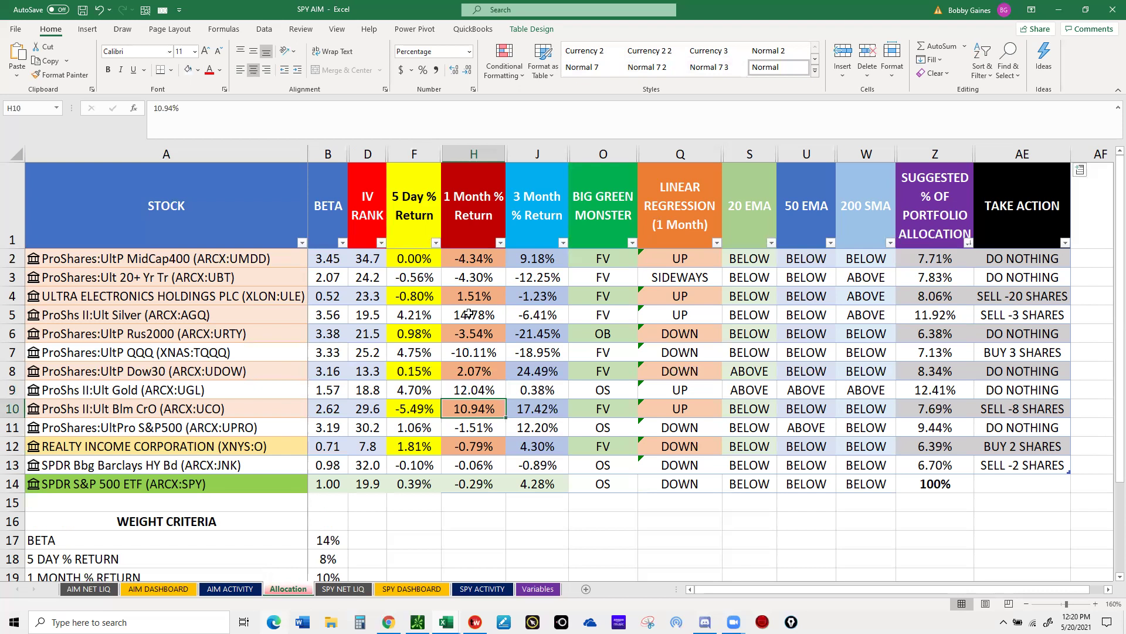
type("-1.")
key("BackSpace")
key("BackSpace")
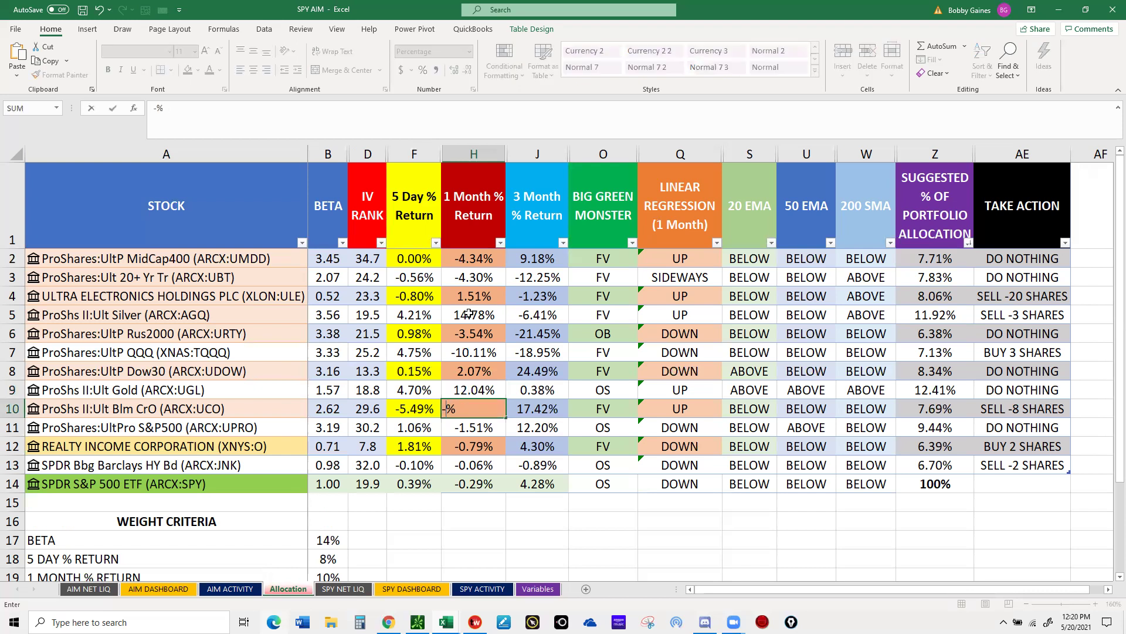
type("0.12")
key("Return")
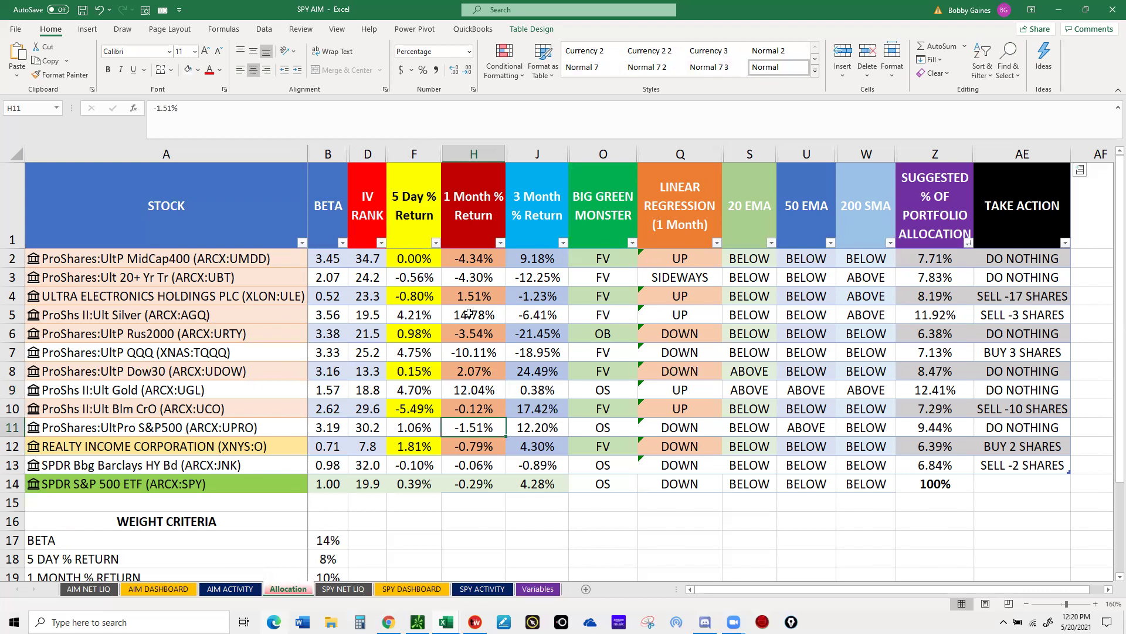
- Set the 1 Month % Return of UPRO to -0.18% and Realty Income to -3.00%
type("-0.18")
key("Return")
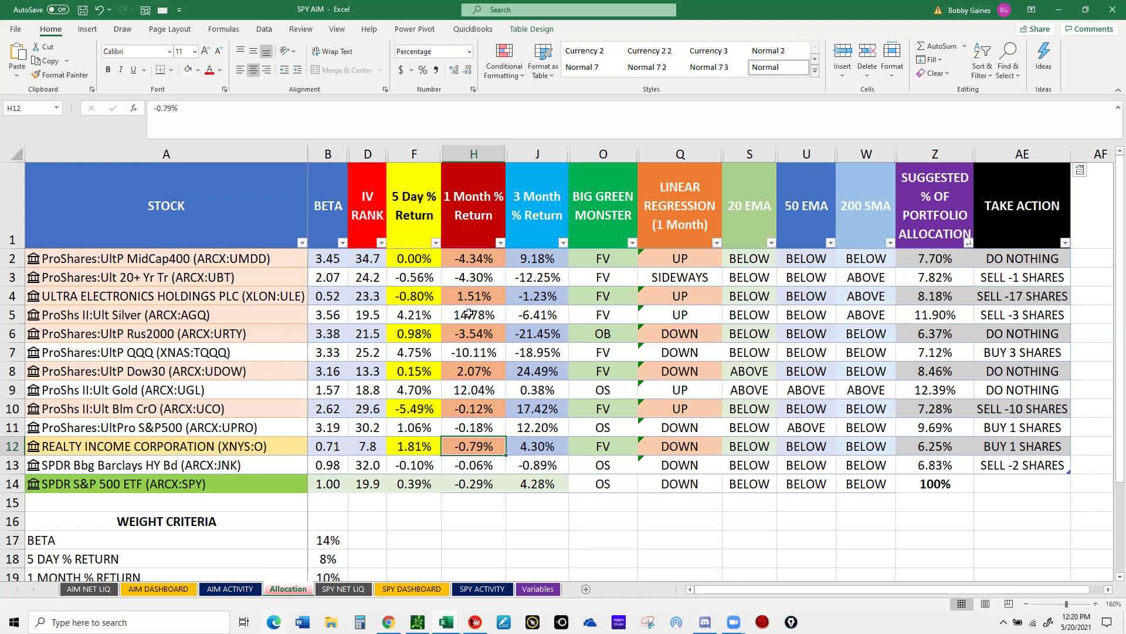
type("-3")
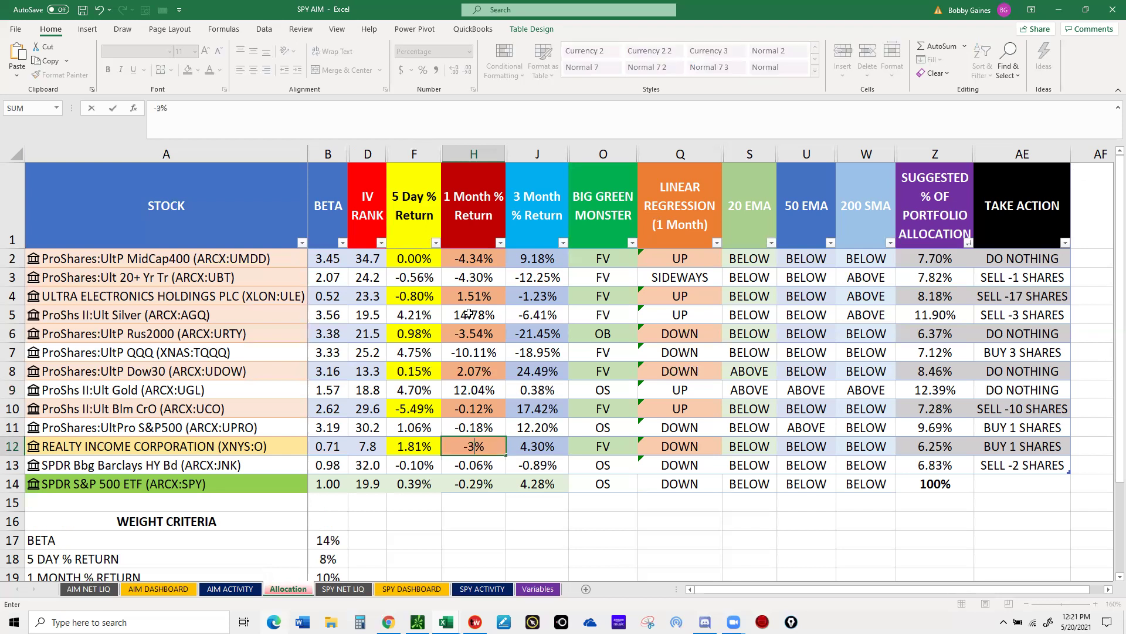
type(".00")
key("Return")
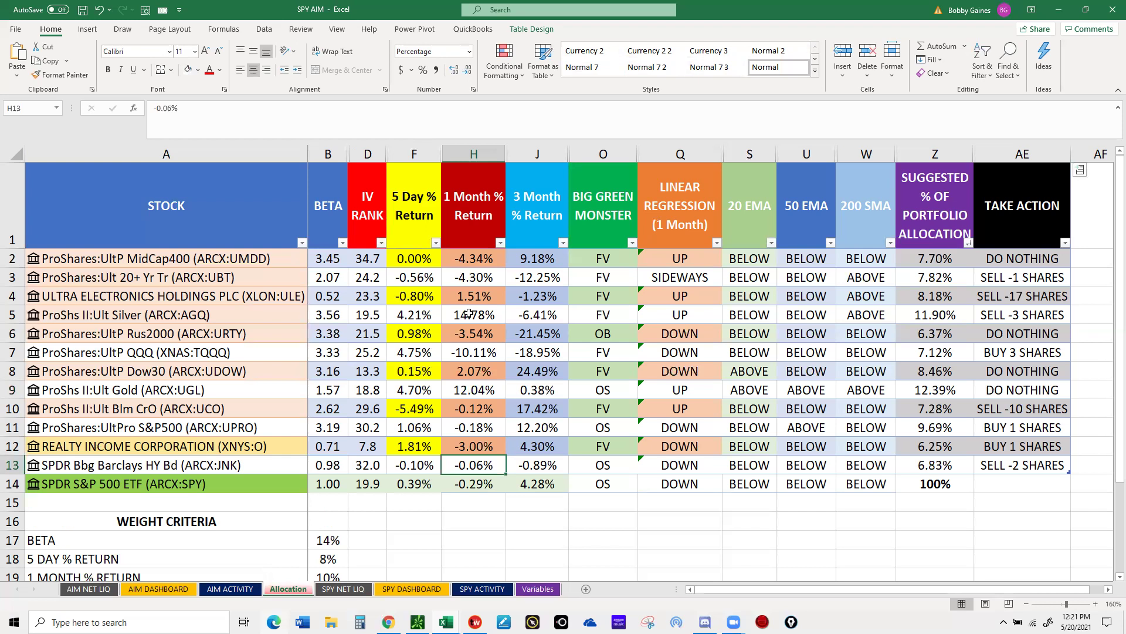
- Update the 1 Month % Return of JNK to -0.23% and SPY to -0.16%
key("F2")
type("0")
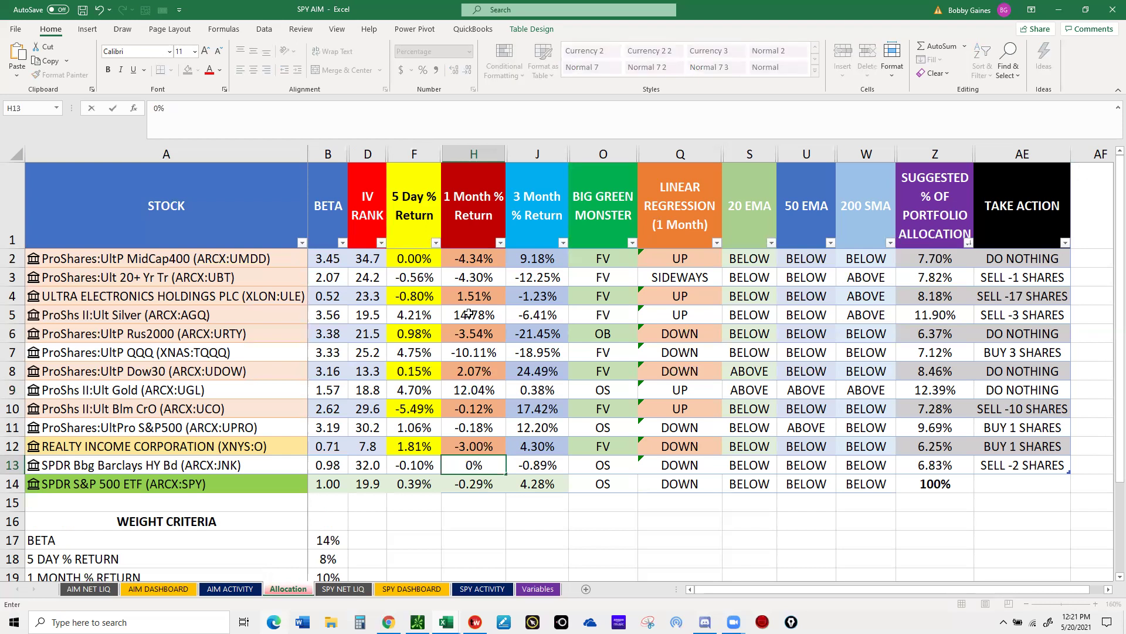
key("BackSpace")
type("-")
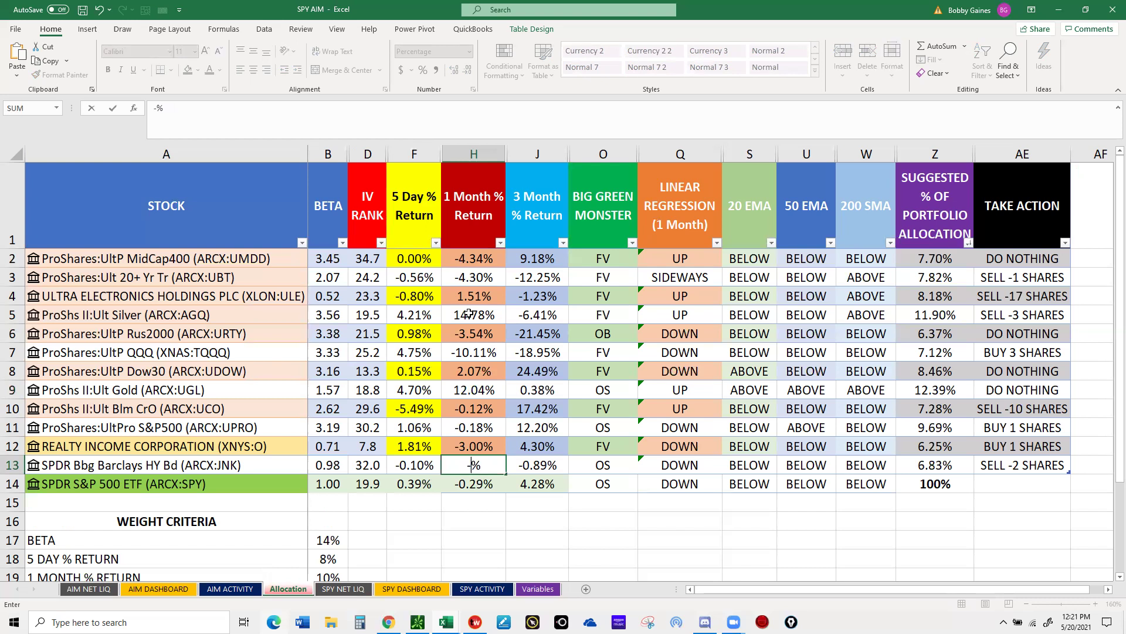
type("0.23")
key("Return")
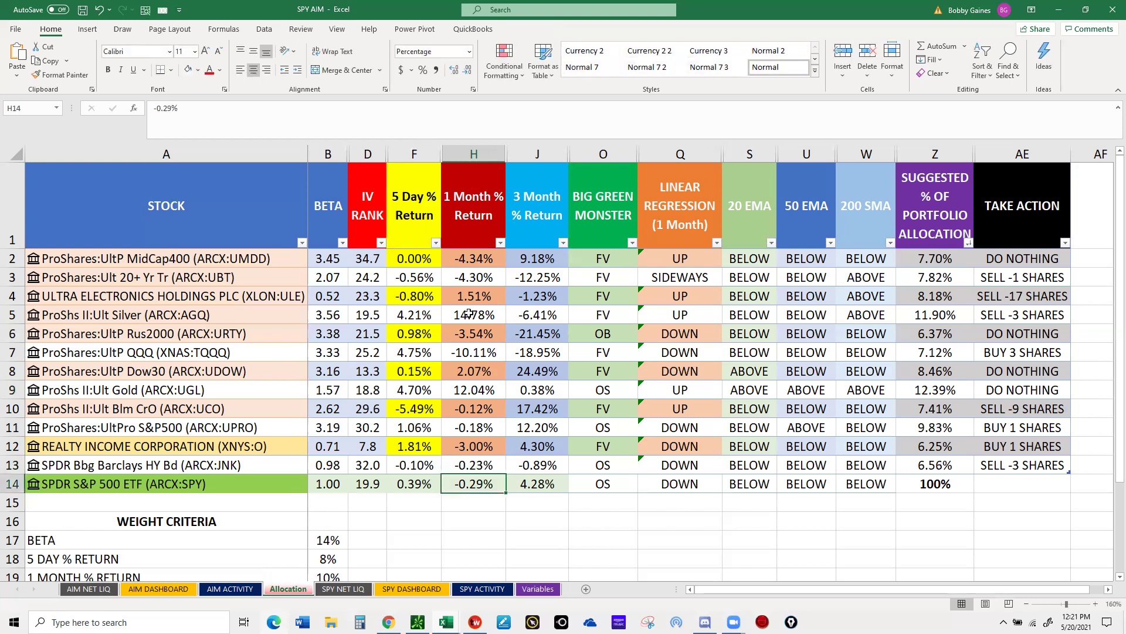
type("-0")
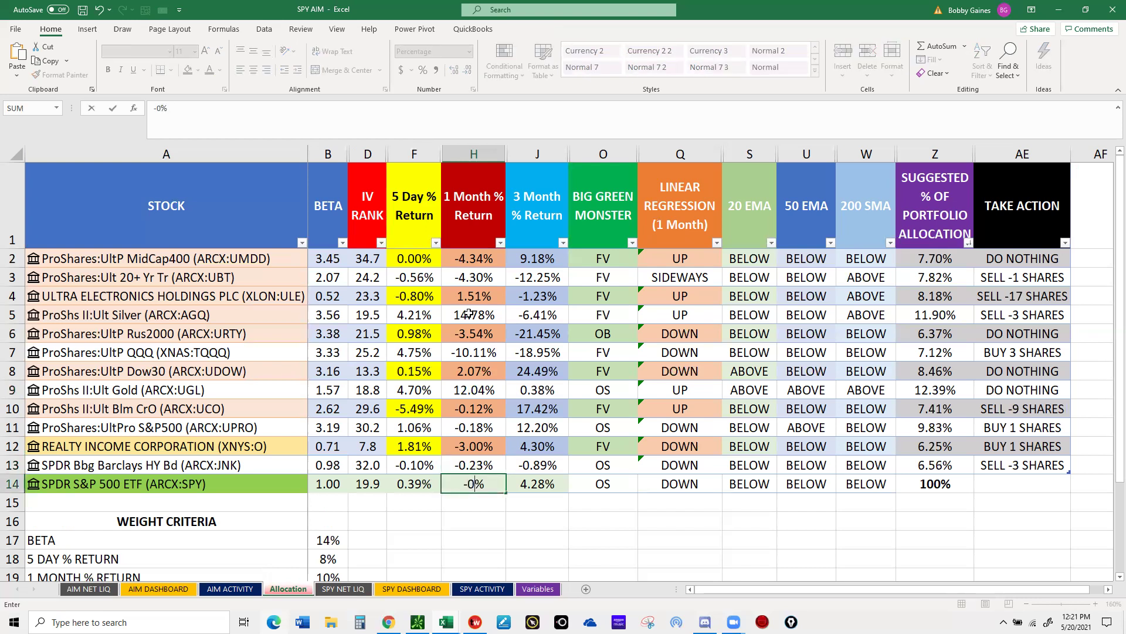
type(".16")
key("Return")
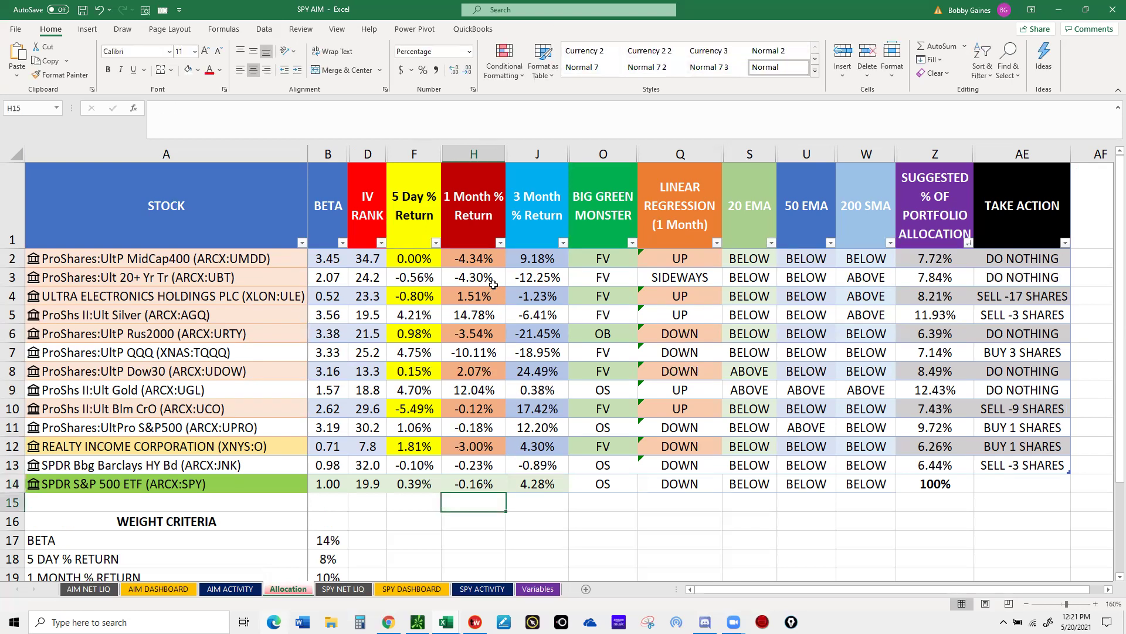
- Select UMDD's 3 Month % Return, show the TradingView comparison chart in Chrome over the 3M range, and return to the Excel workbook
left_click(541, 260)
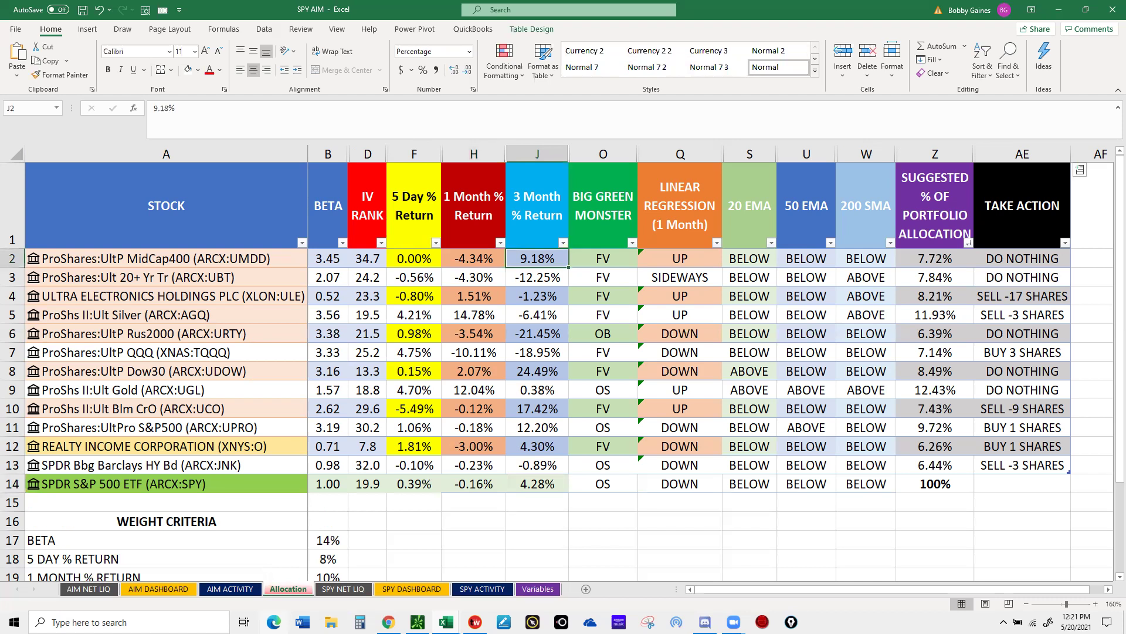
key("alt+Tab")
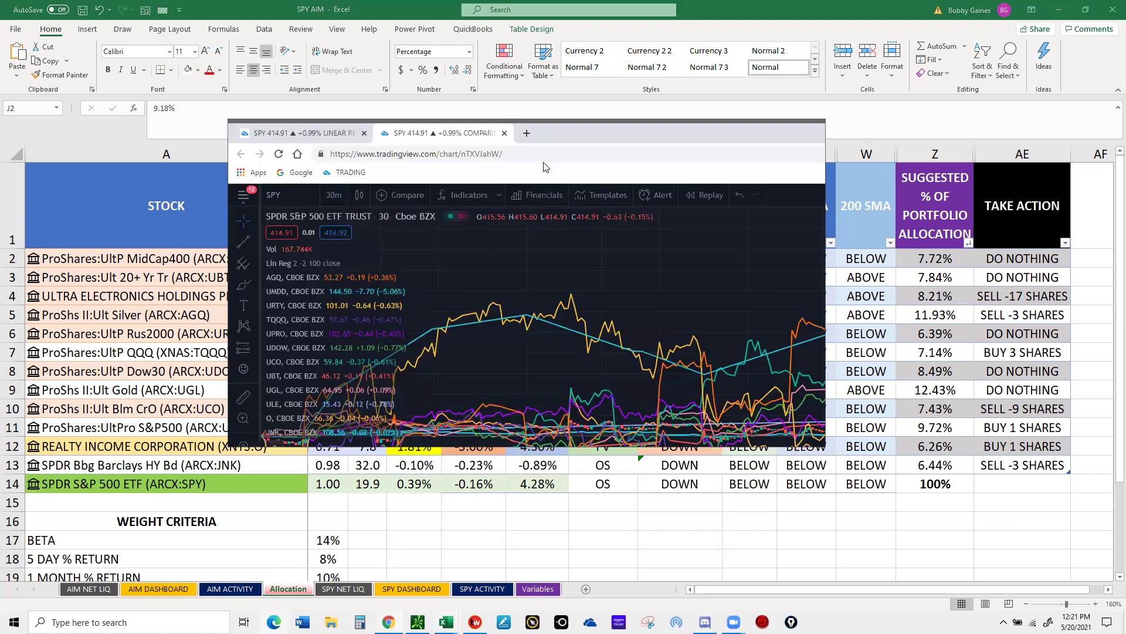
left_click(787, 127)
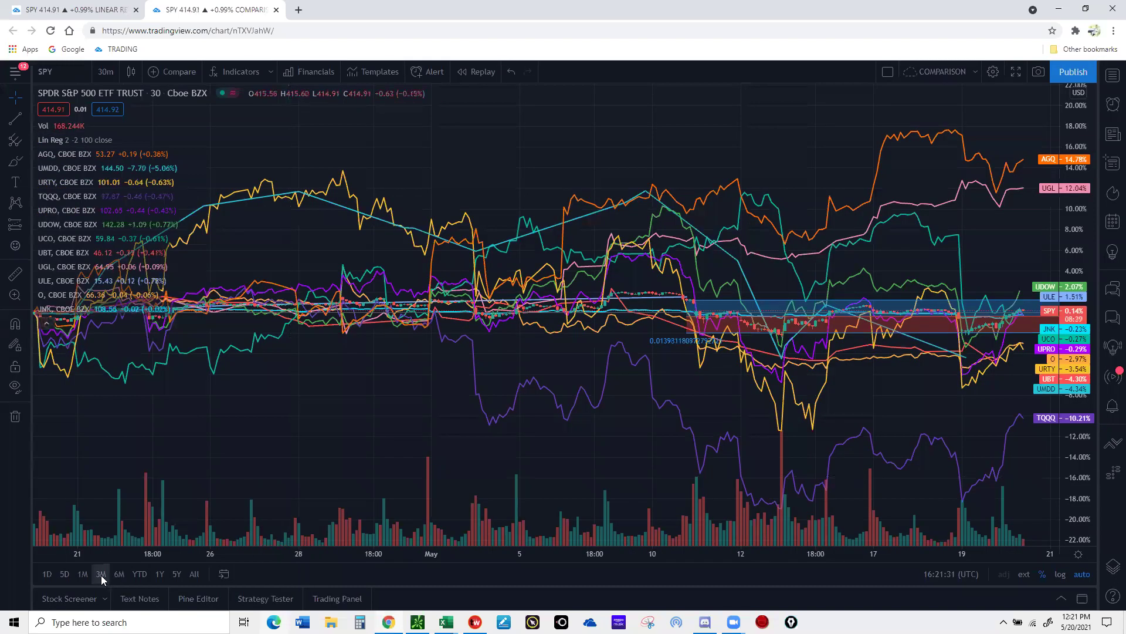
left_click(101, 575)
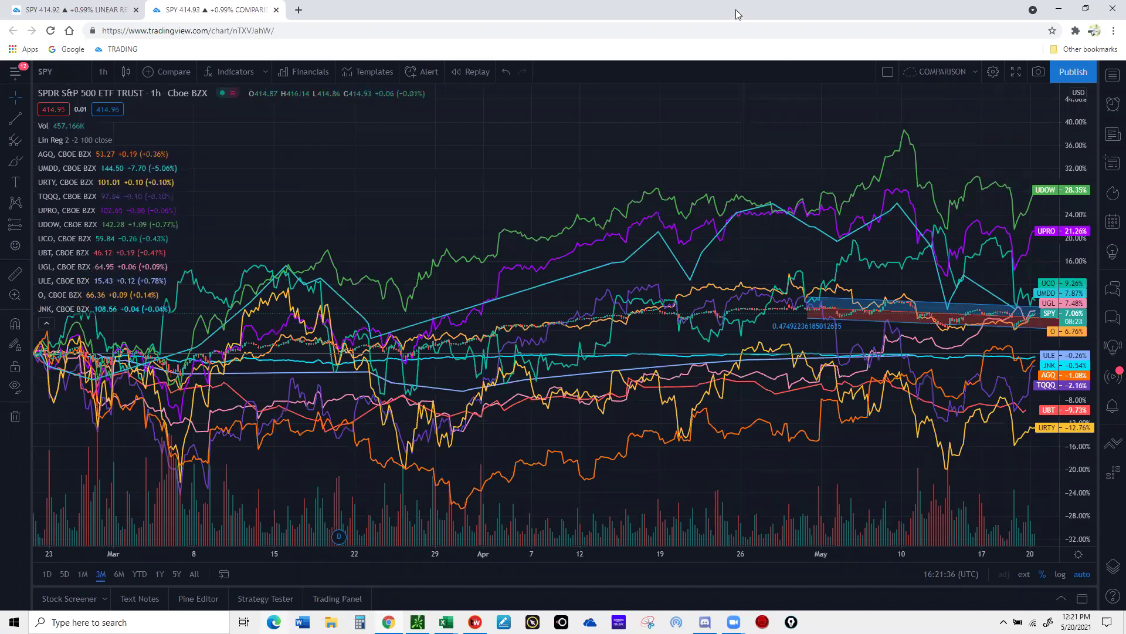
key("alt+Tab")
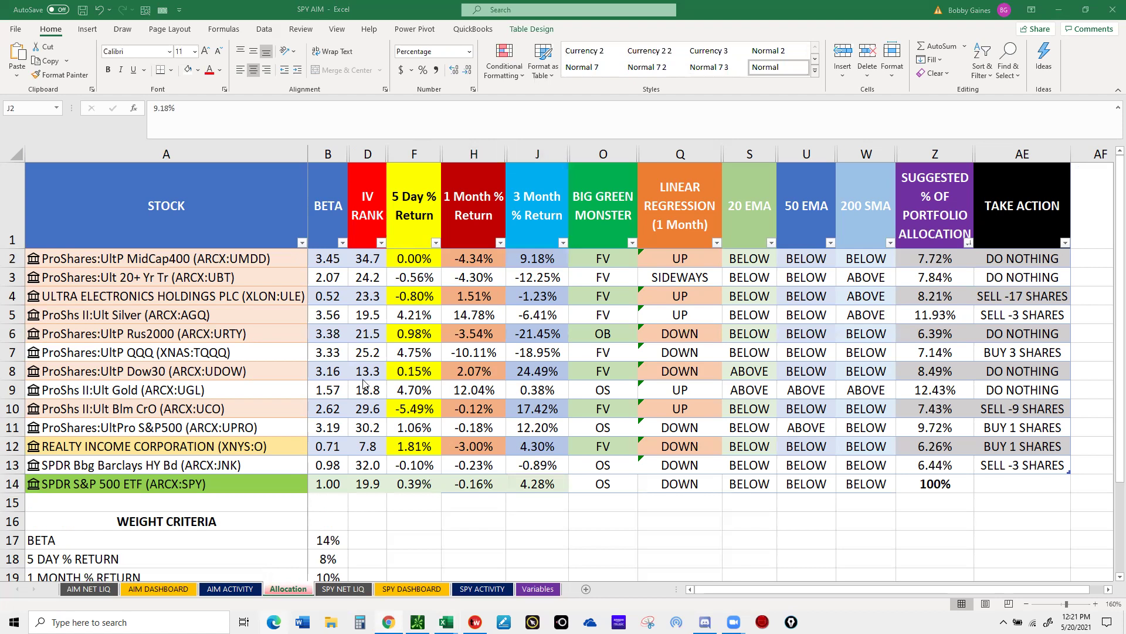
- Set the 3 Month % Return of UMDD to 7.87% and UBT to -9.73%
left_click(528, 254)
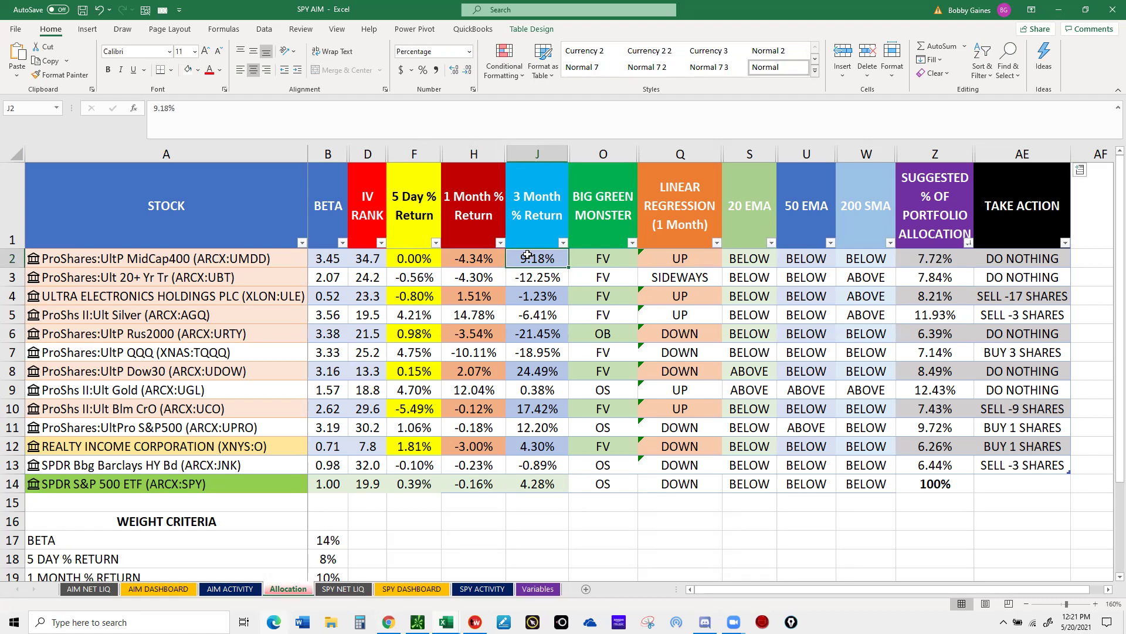
type("7.8")
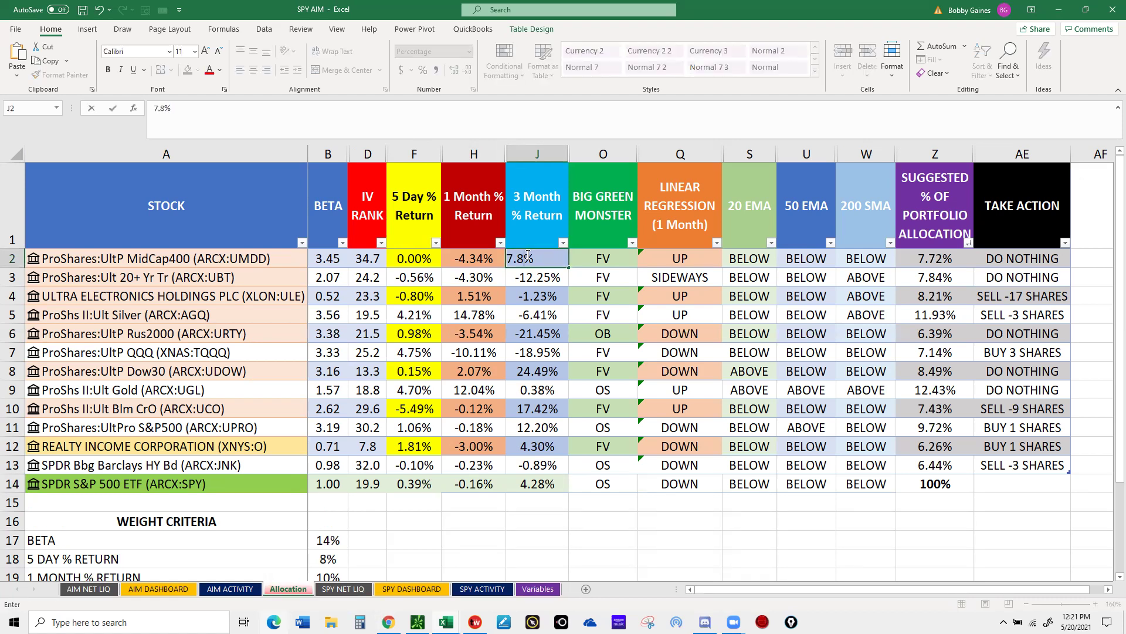
type("7")
key("Return")
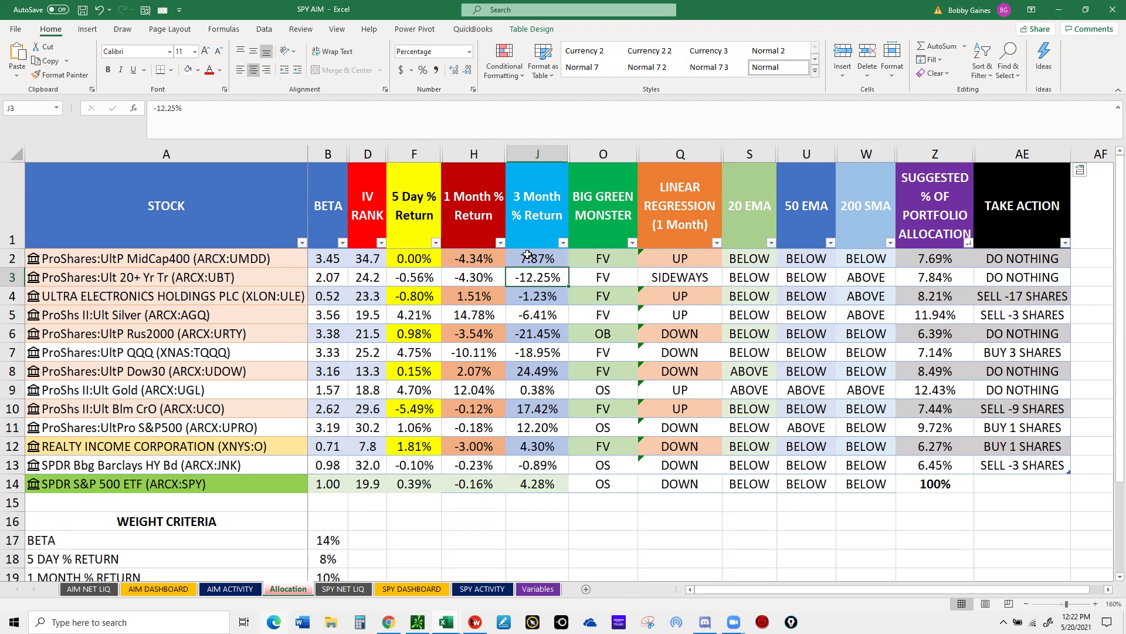
type("-9.7")
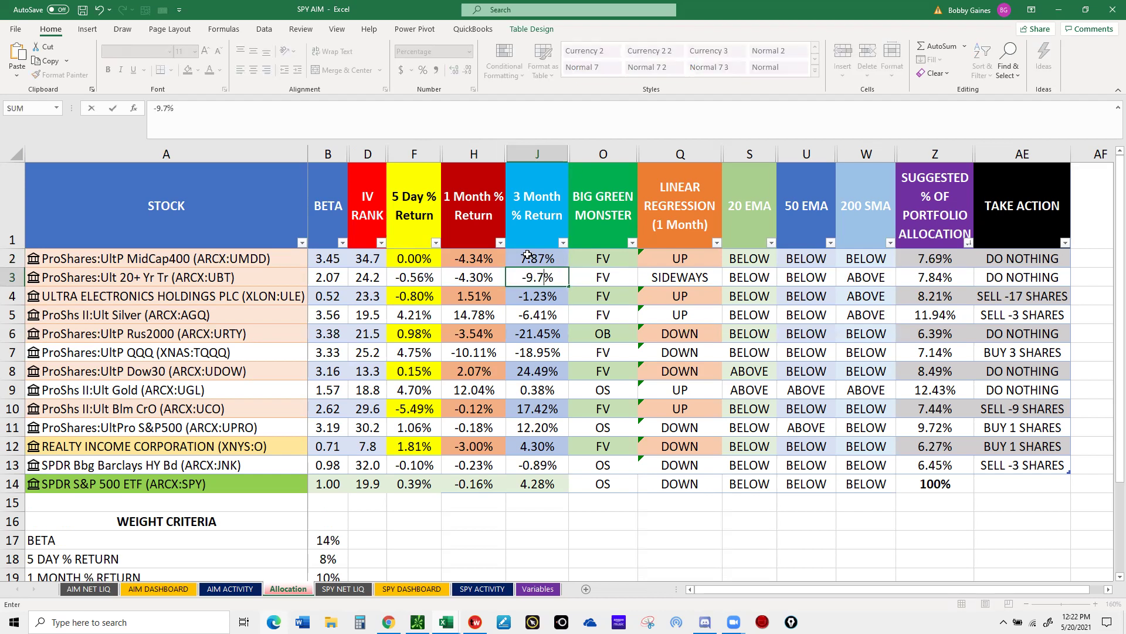
type("3")
key("Return")
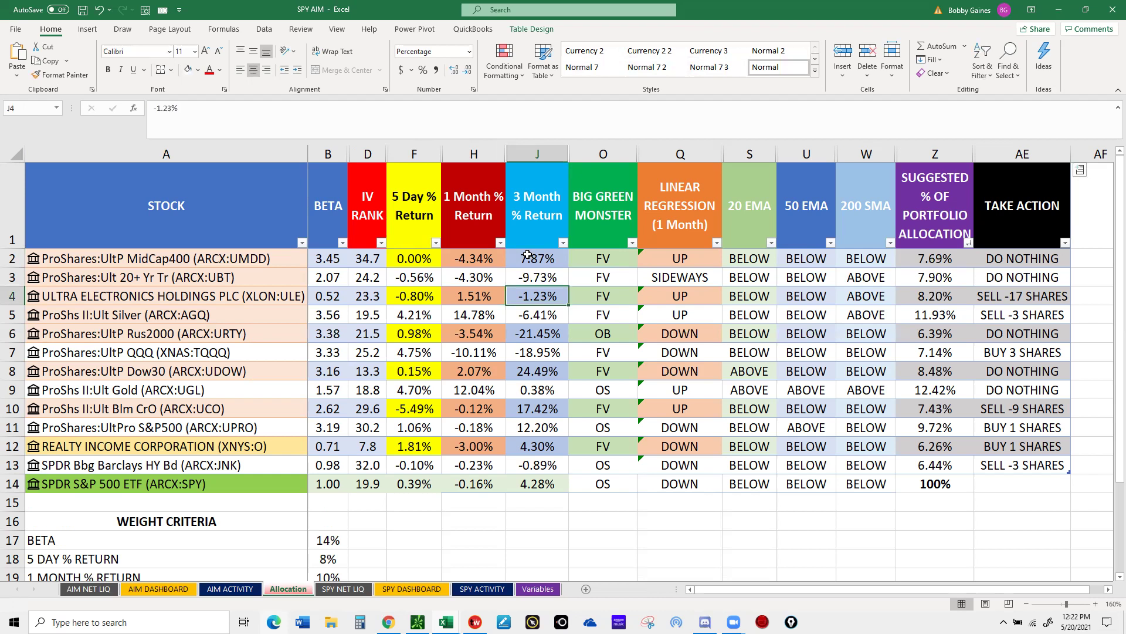
- Update the 3 Month % Return of Ultra Electronics (ULE) to -0.26% and AGQ to -1.08%
type("-0")
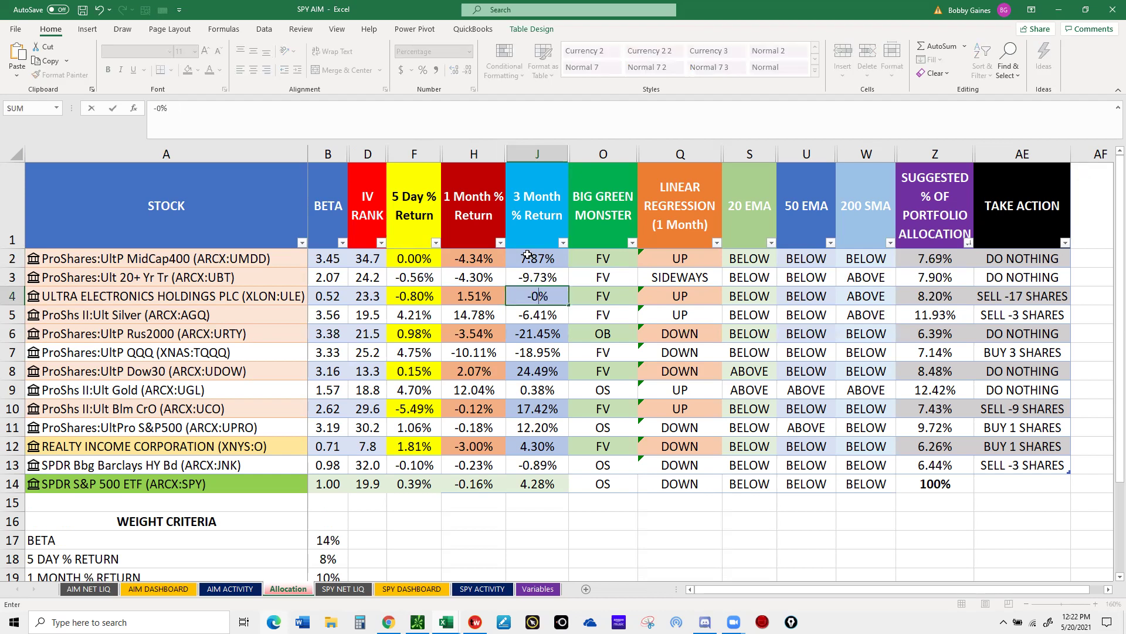
type(".26")
key("Return")
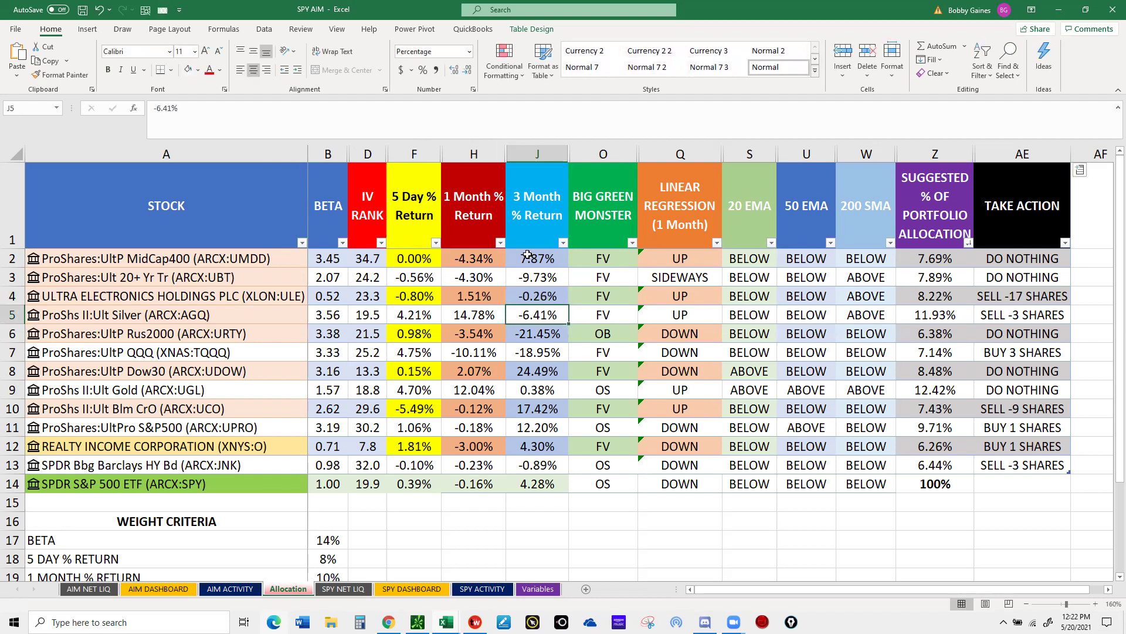
key("F2")
key("Escape")
type("-1.08")
key("Return")
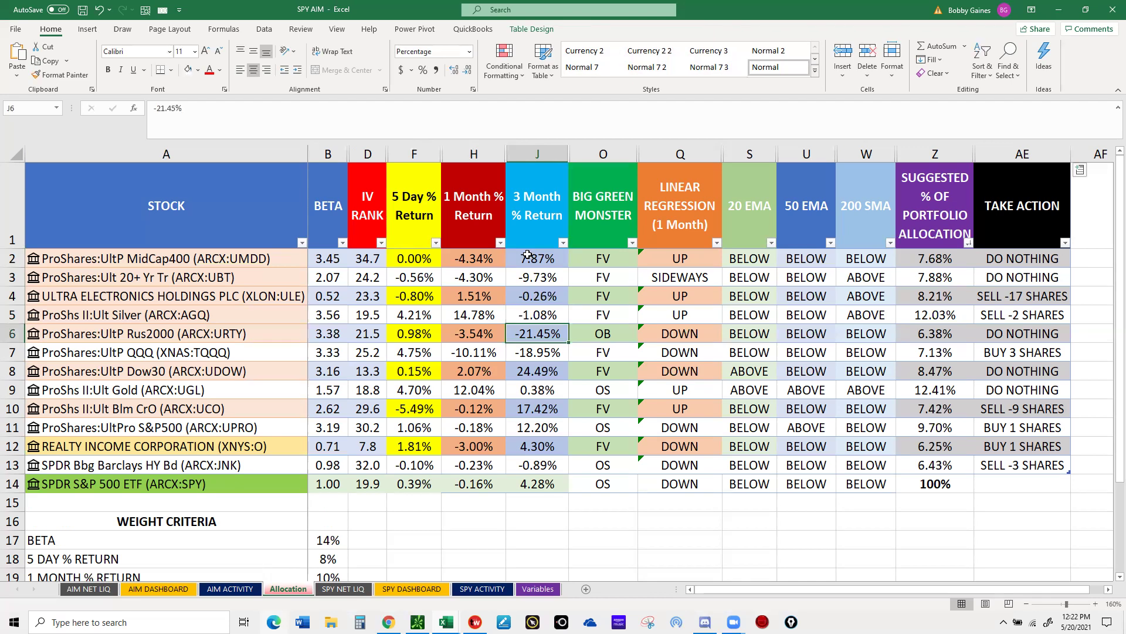
- Replace the 3 Month % Return entries of URTY with -12.76% and TQQQ with -2.18%
type("-12")
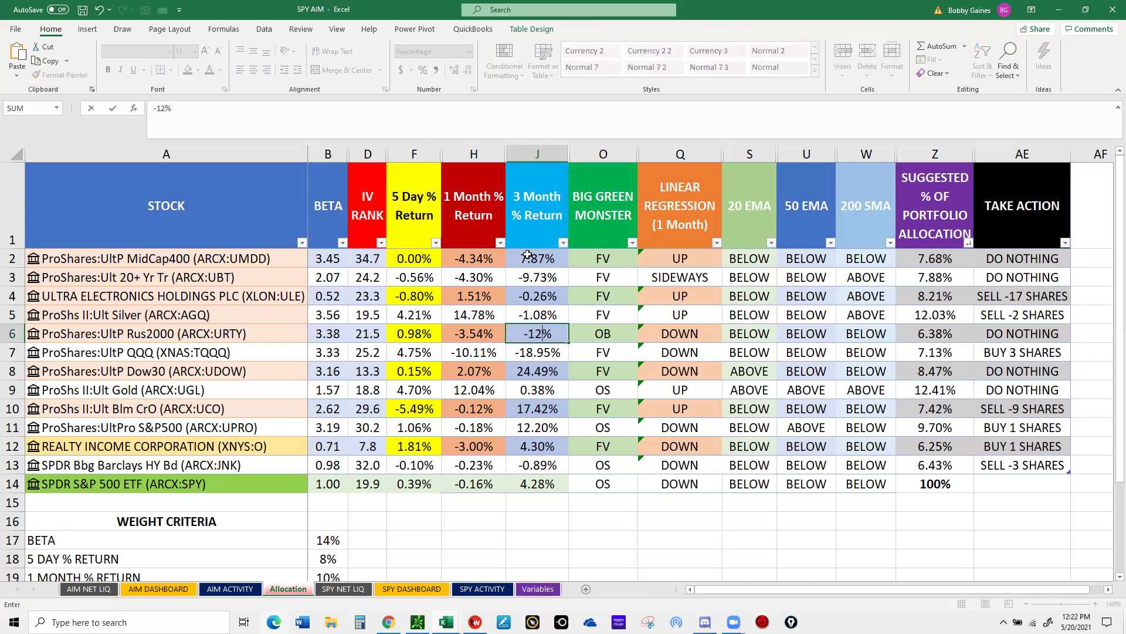
type(".76")
key("Return")
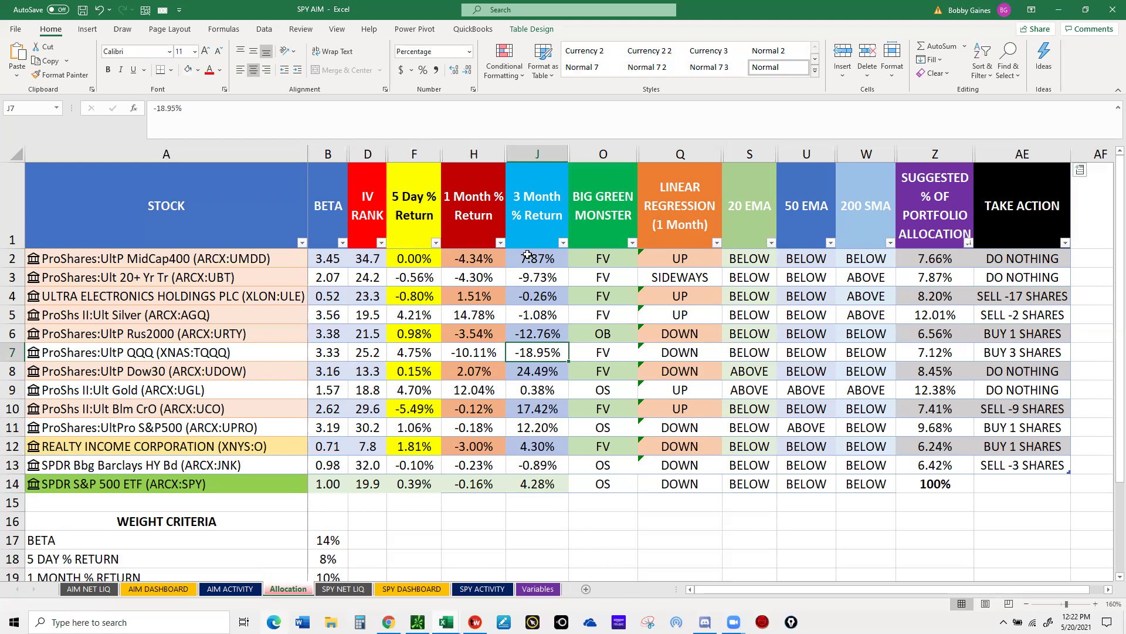
type("-21")
key("BackSpace")
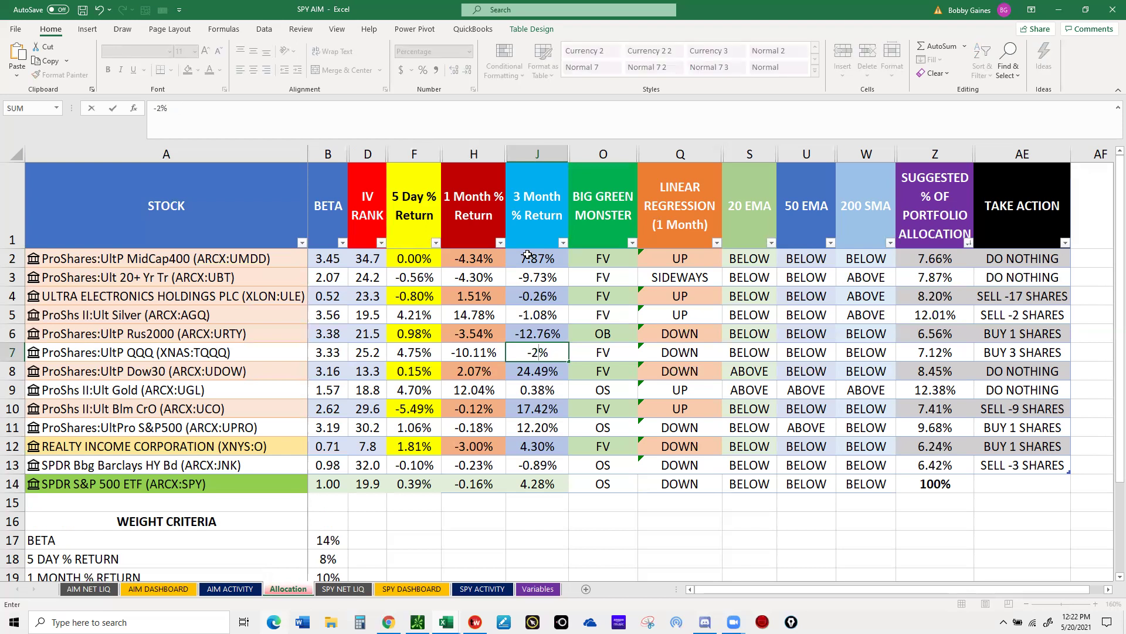
type(".18")
key("Return")
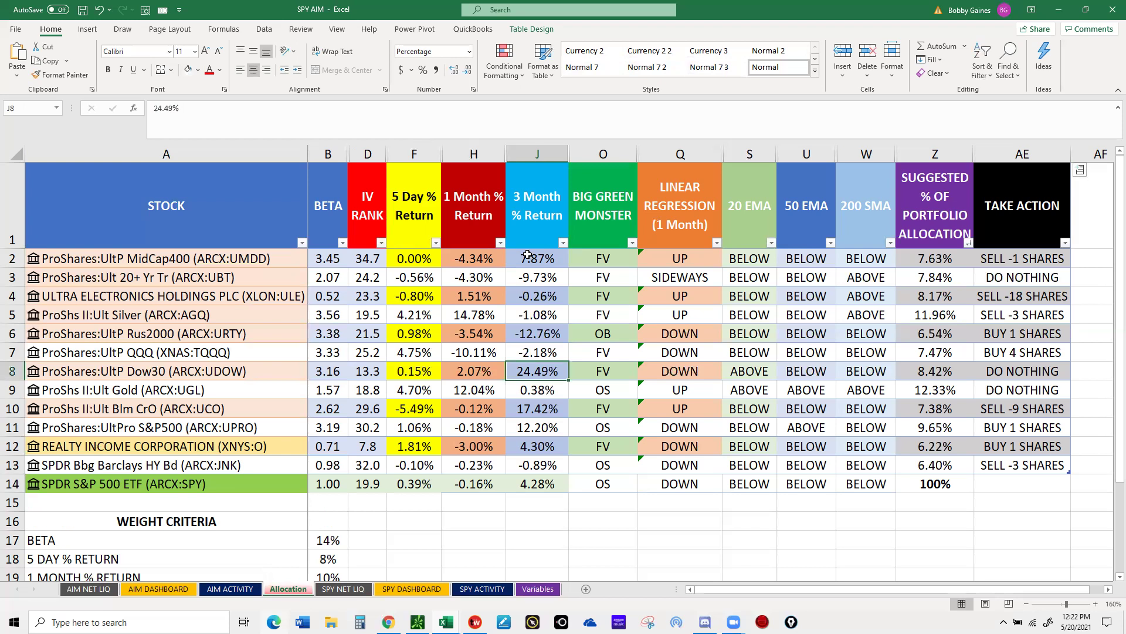
- Enter 3 Month % Return values of 27.58% for UDOW and 7.48% for UGL
type("27")
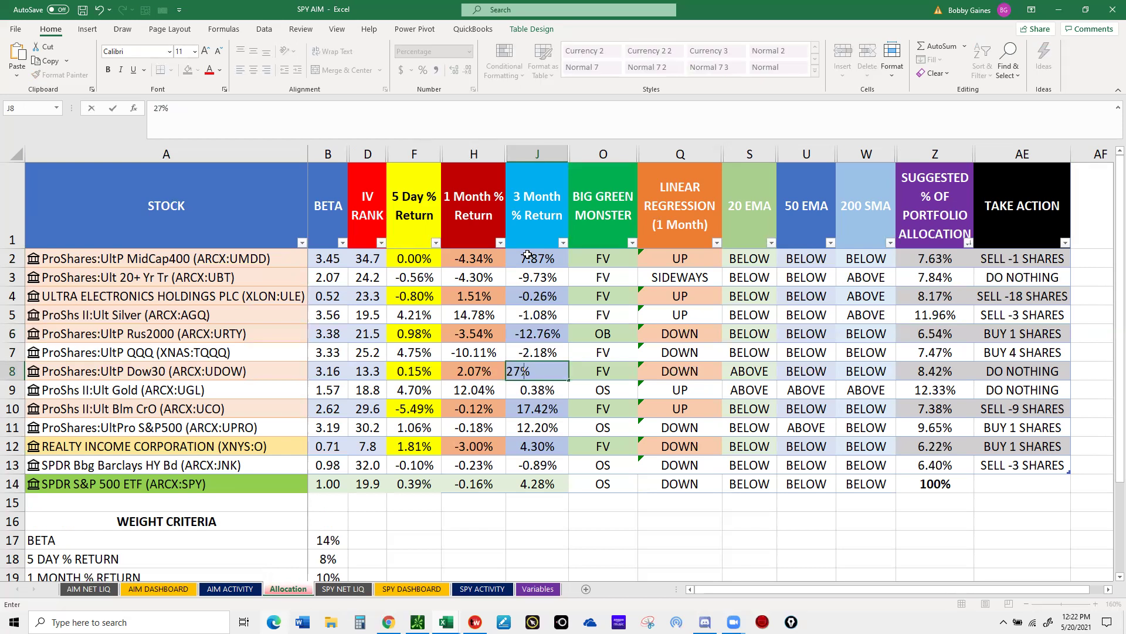
type(".58")
key("Return")
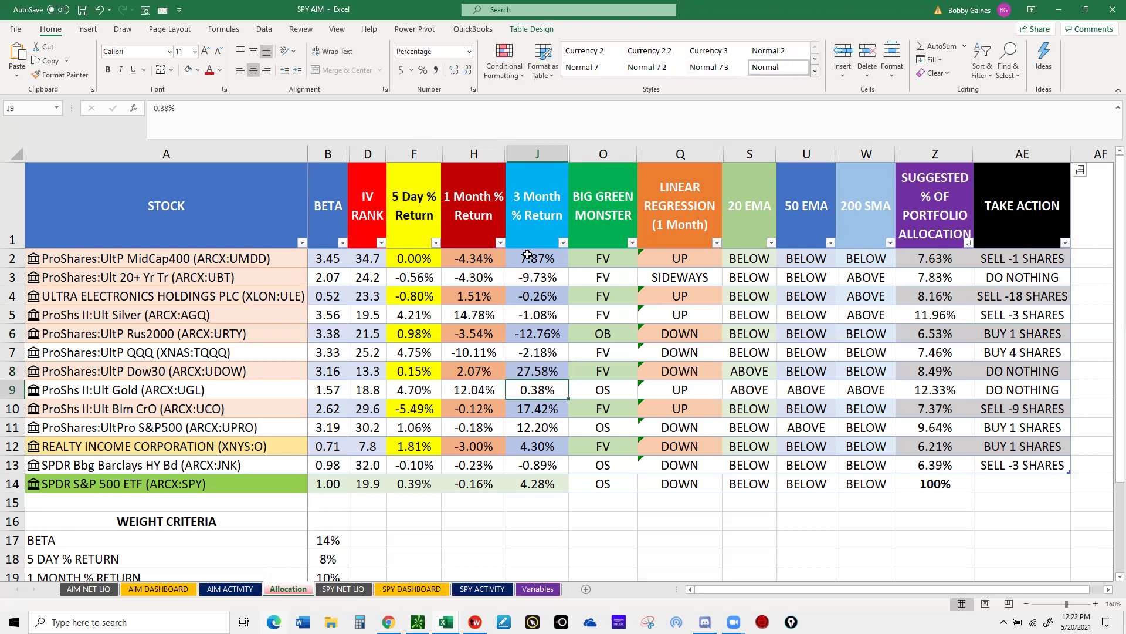
type("7.48")
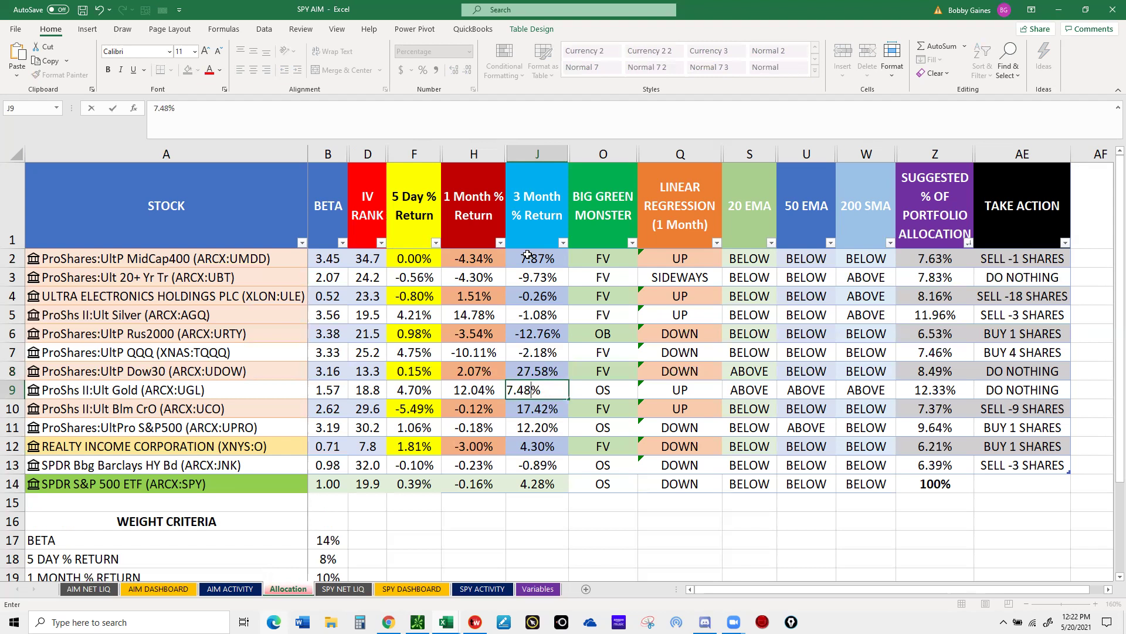
key("ctrl+Return")
key("Down")
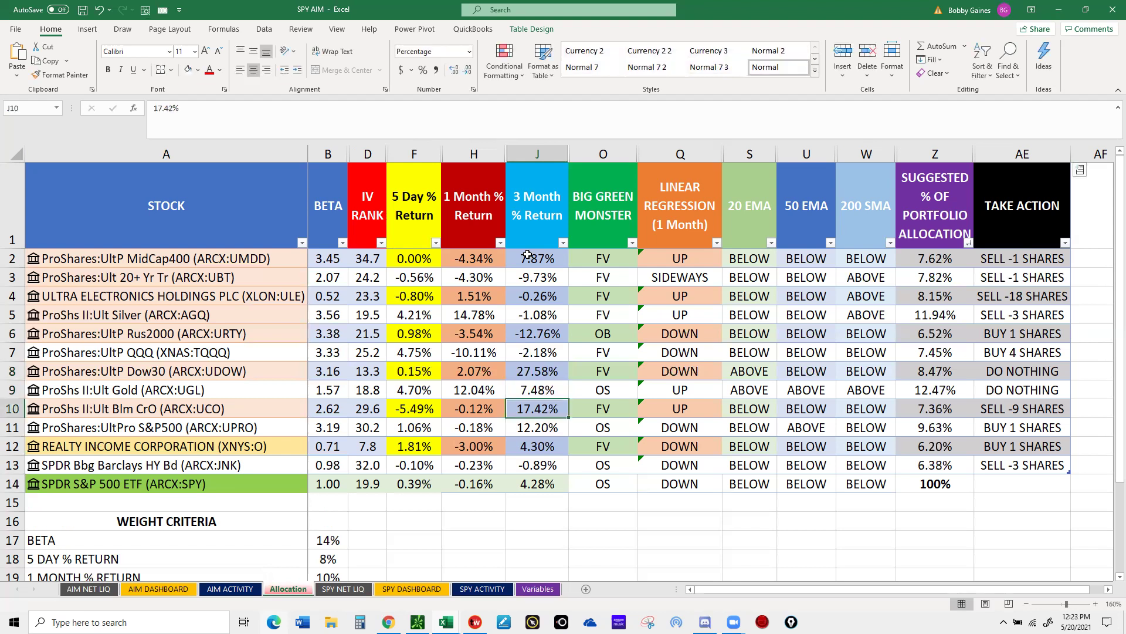
- Set the 3 Month % Return of UCO to 9.26% and UPRO to 21.10%
type("9")
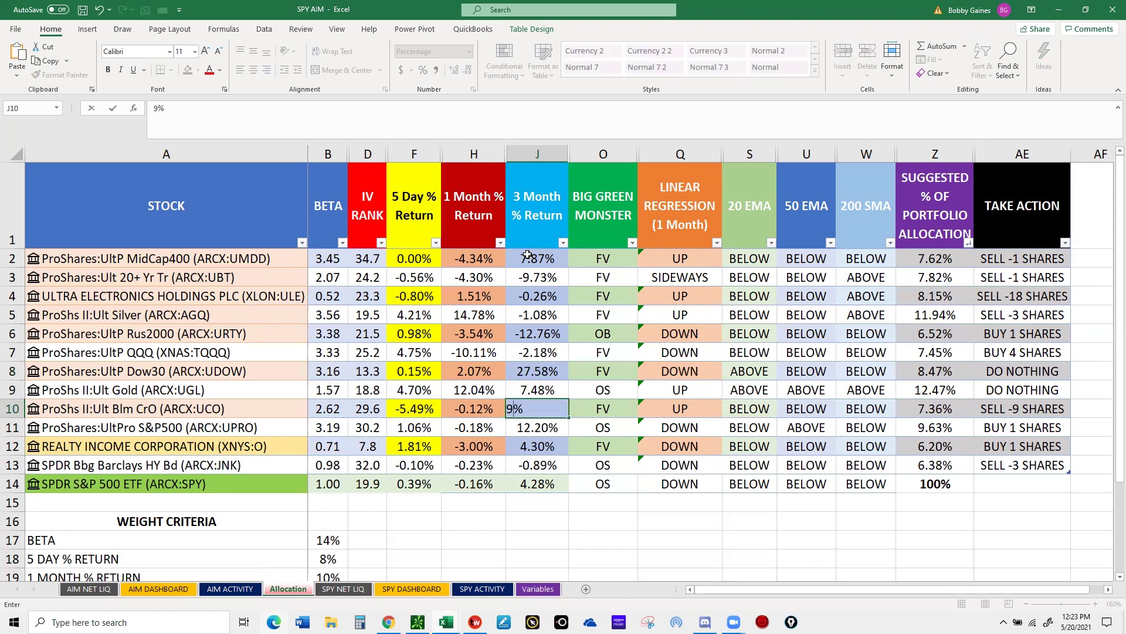
type(".26")
key("Return")
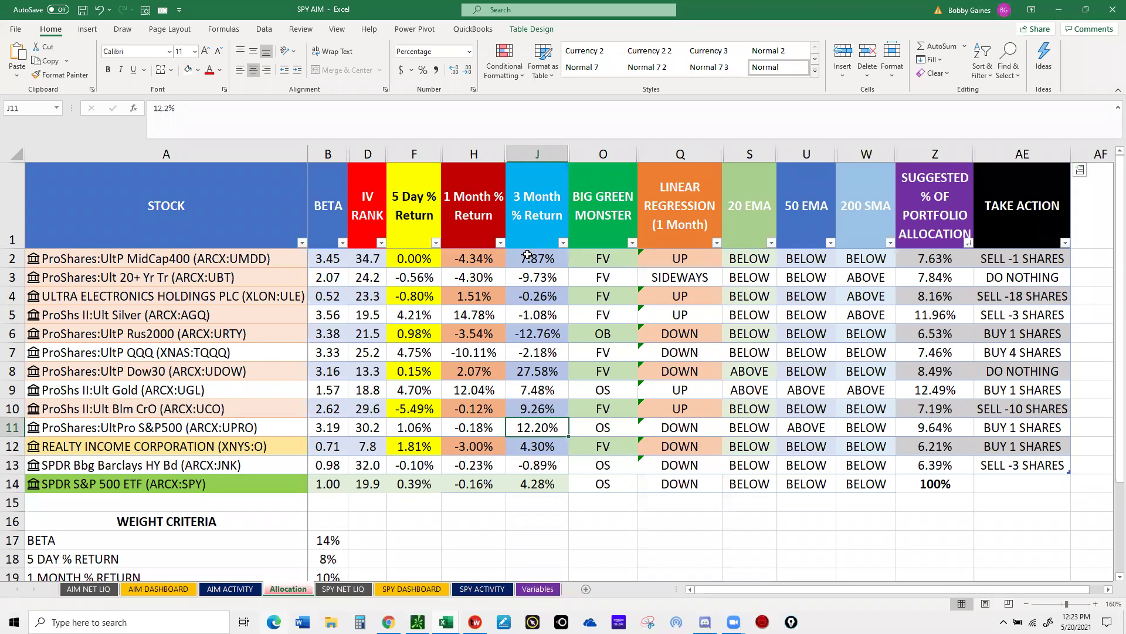
type("21.1")
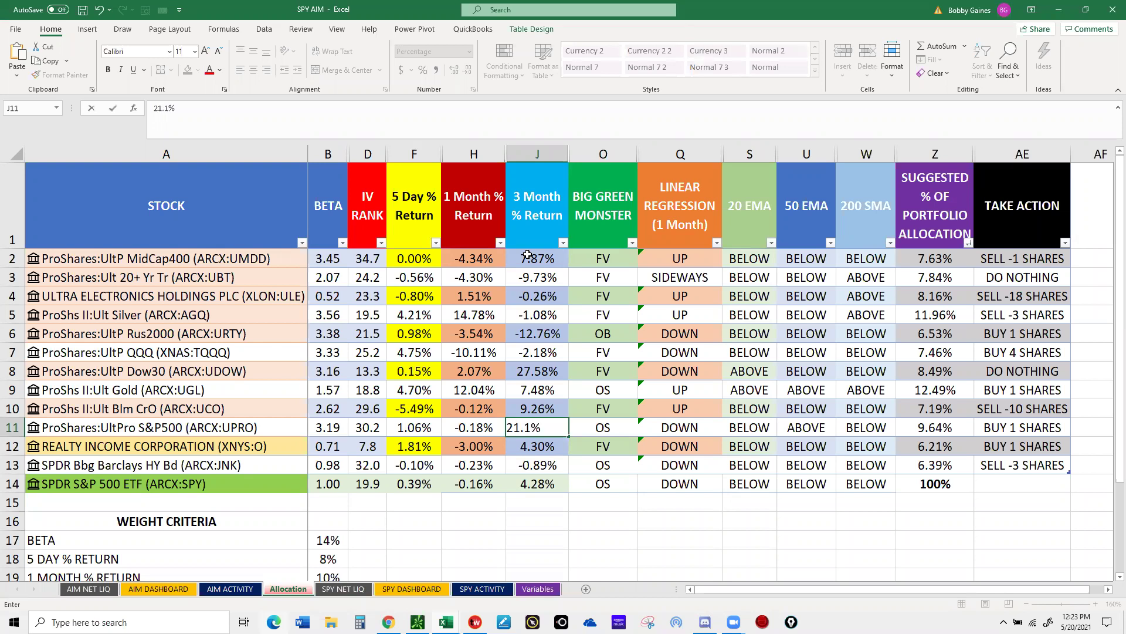
key("Return")
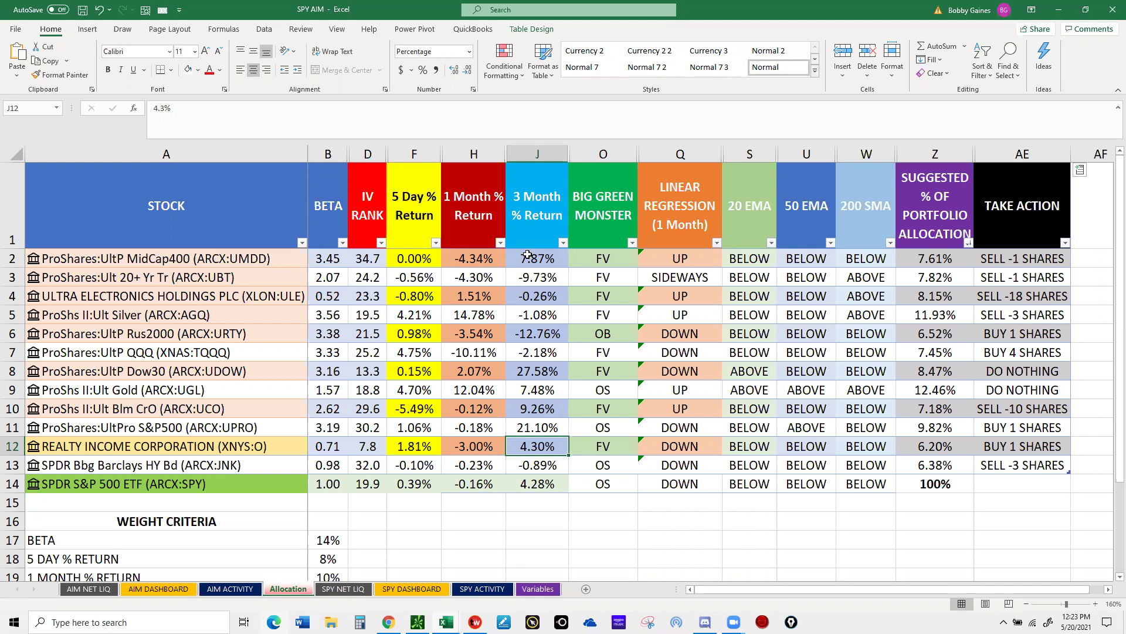
- Update the 3 Month % Return of Realty Income to 6.72% and JNK to -0.54%
type("6.72")
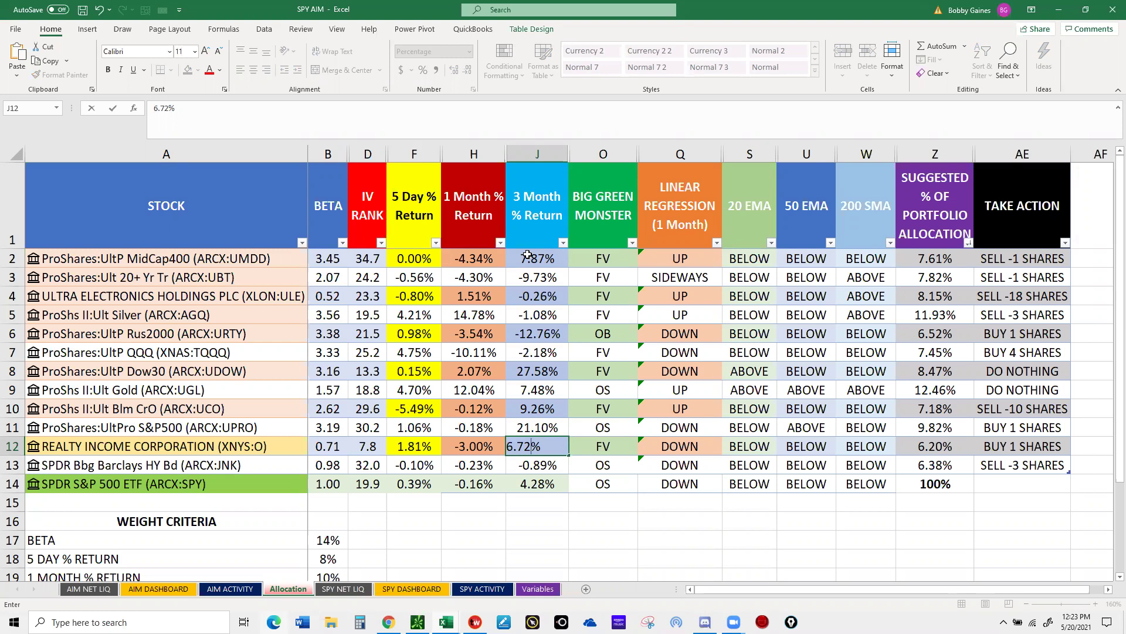
key("Return")
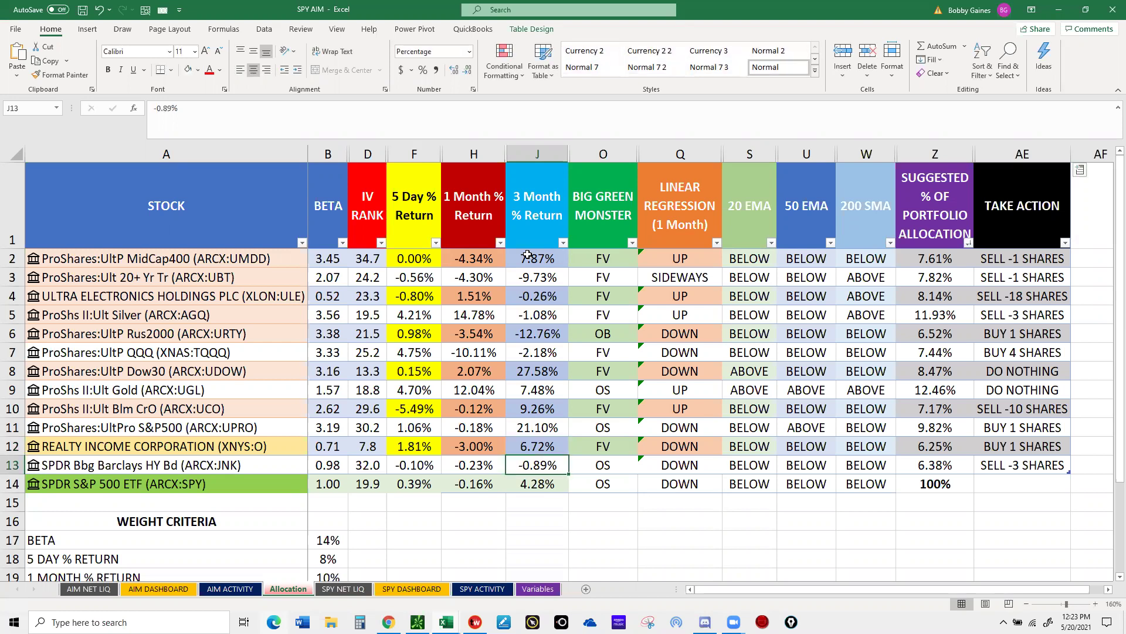
type("-")
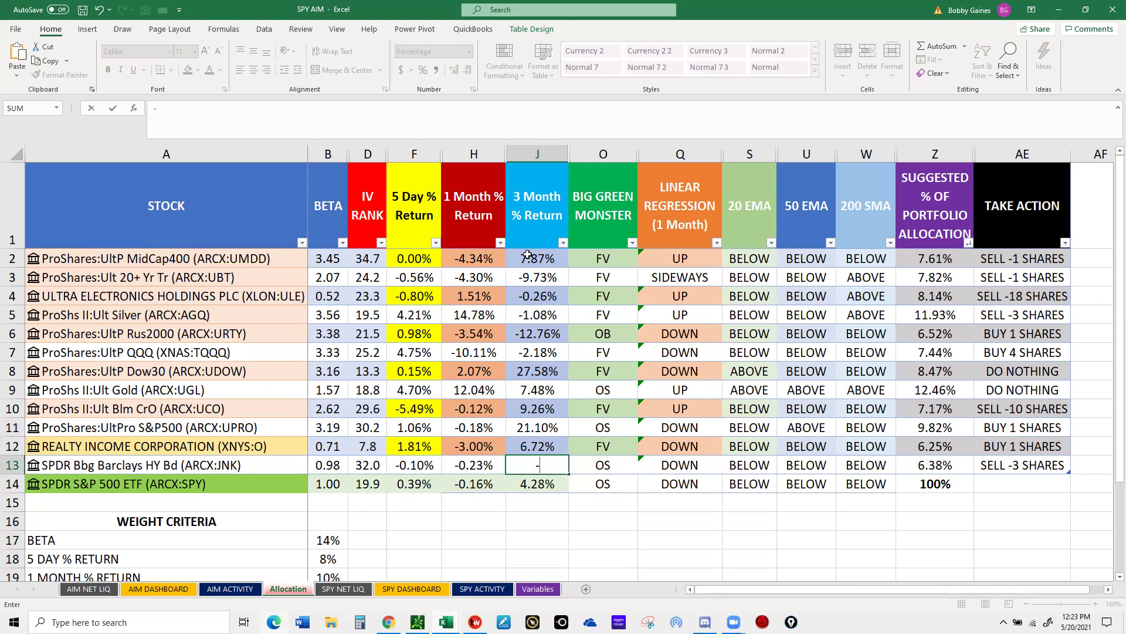
type("0.54")
key("Return")
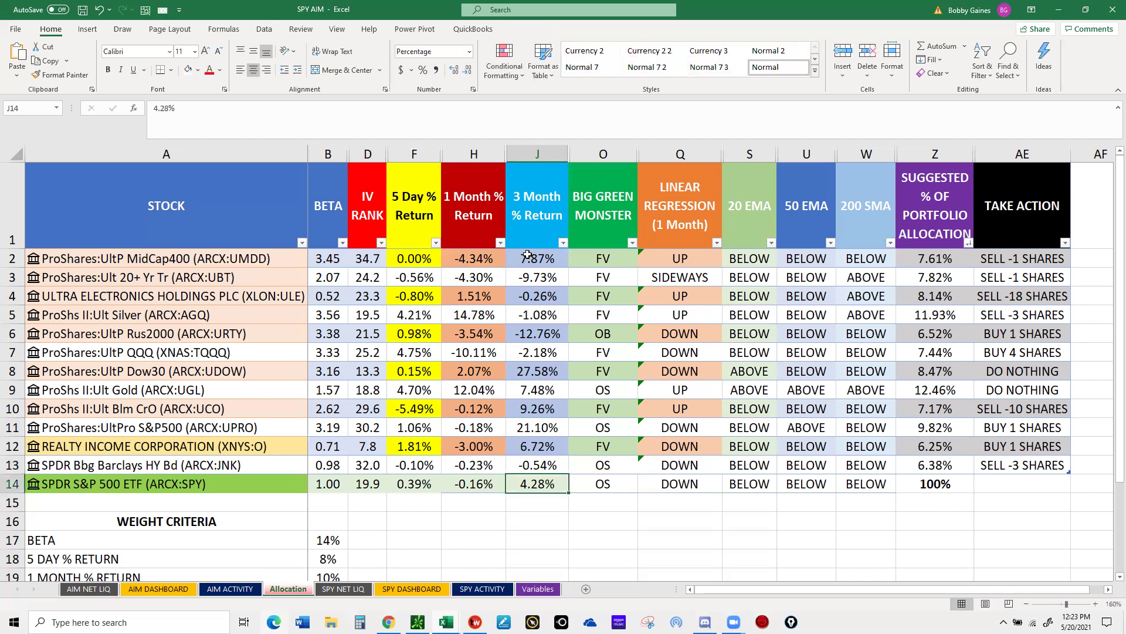
- Change SPY's 3 Month % Return to 7.04%
type("7.0")
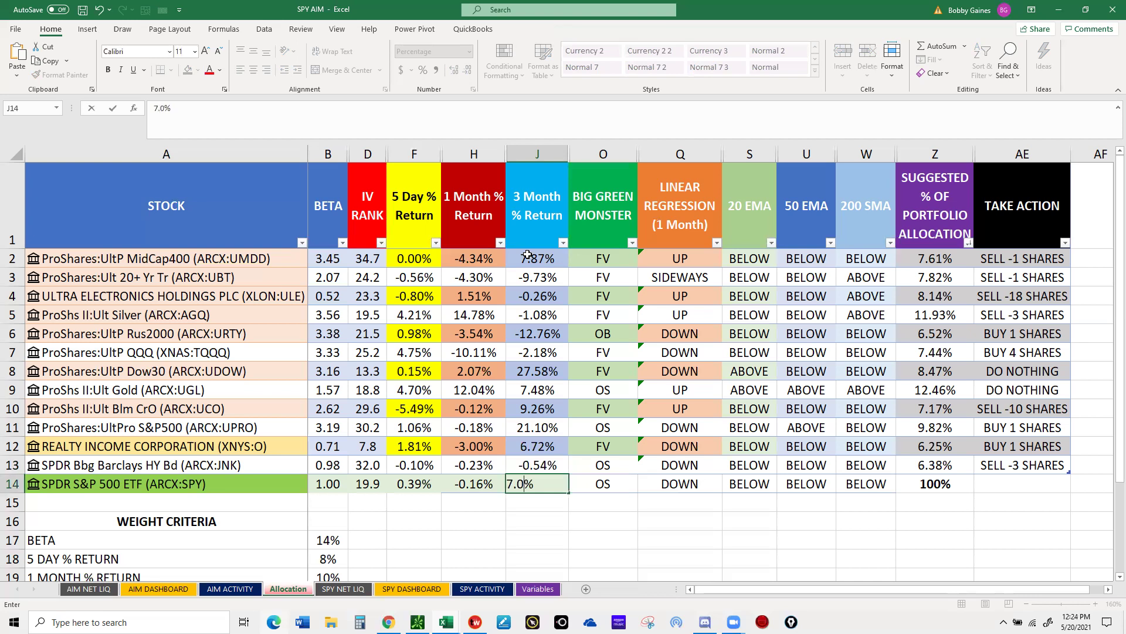
type("4")
key("Return")
- Examine the weight criteria for 200 SMA, Big Green Monster and Beta, and return to UMDD's Big Green Monster cell
left_click(606, 257)
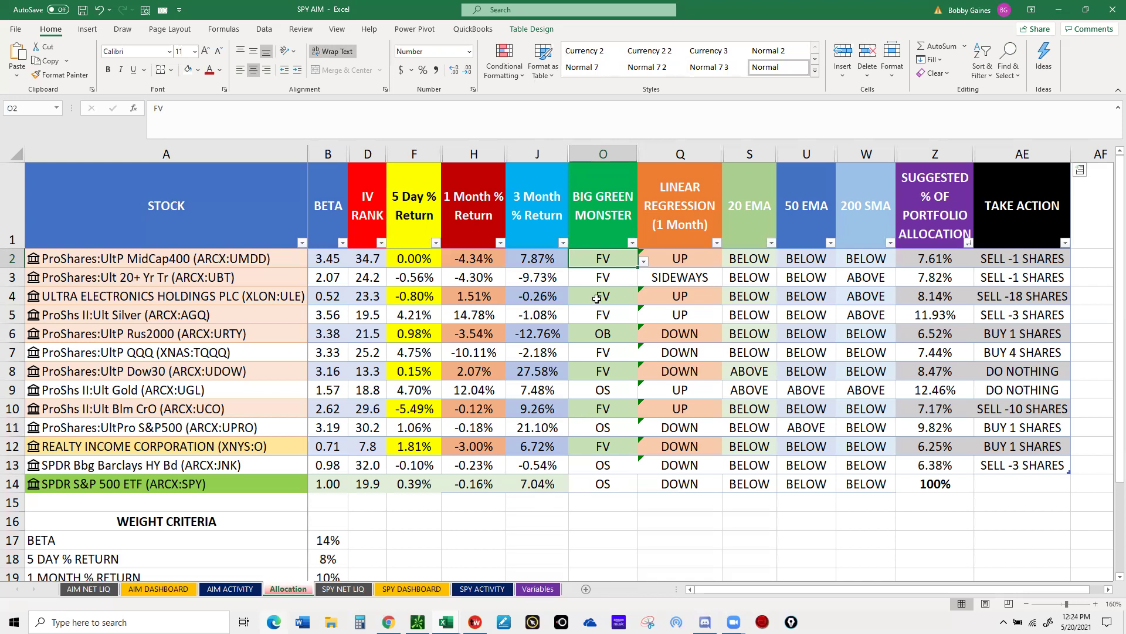
scroll(328, 414, "down", 3)
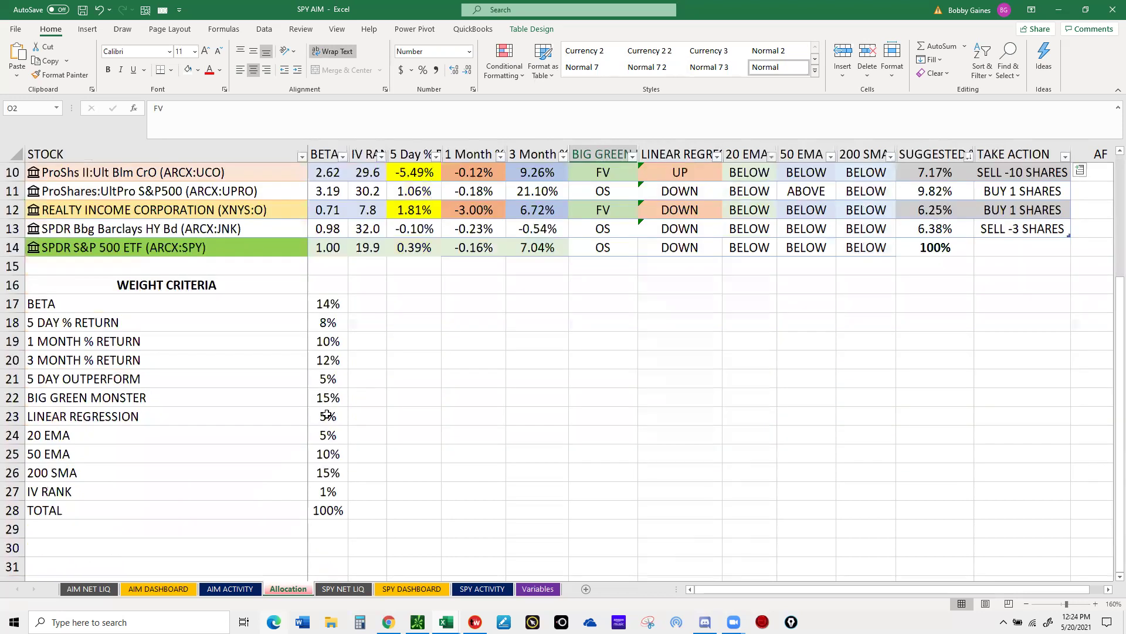
left_click(325, 473)
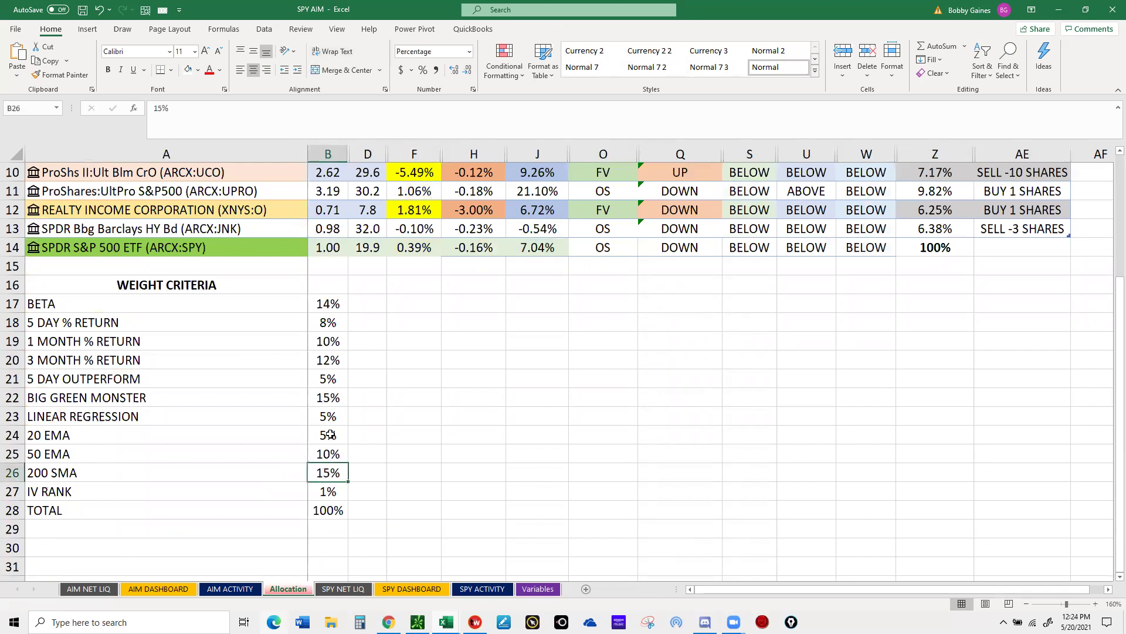
left_click(335, 396)
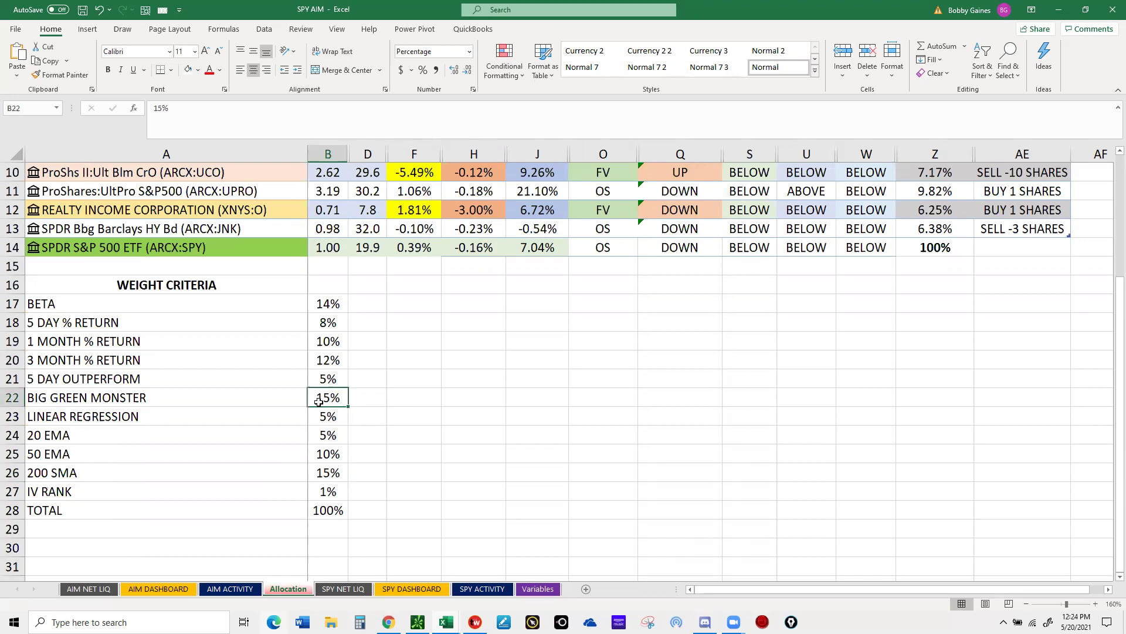
left_click(324, 305)
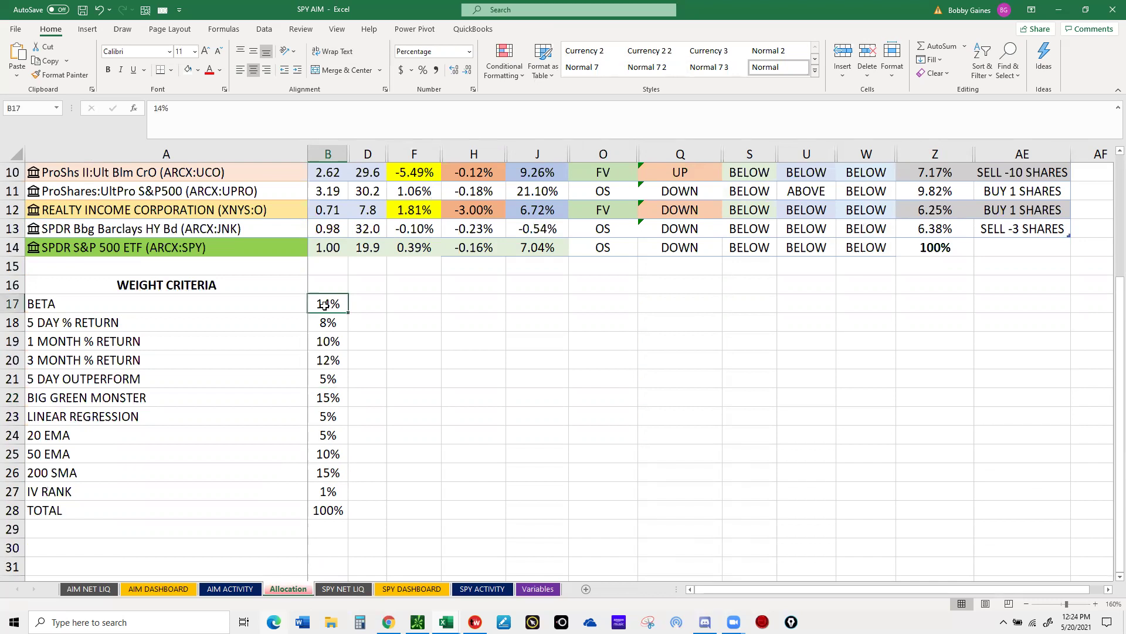
left_click(326, 394)
scroll(546, 341, "up", 3)
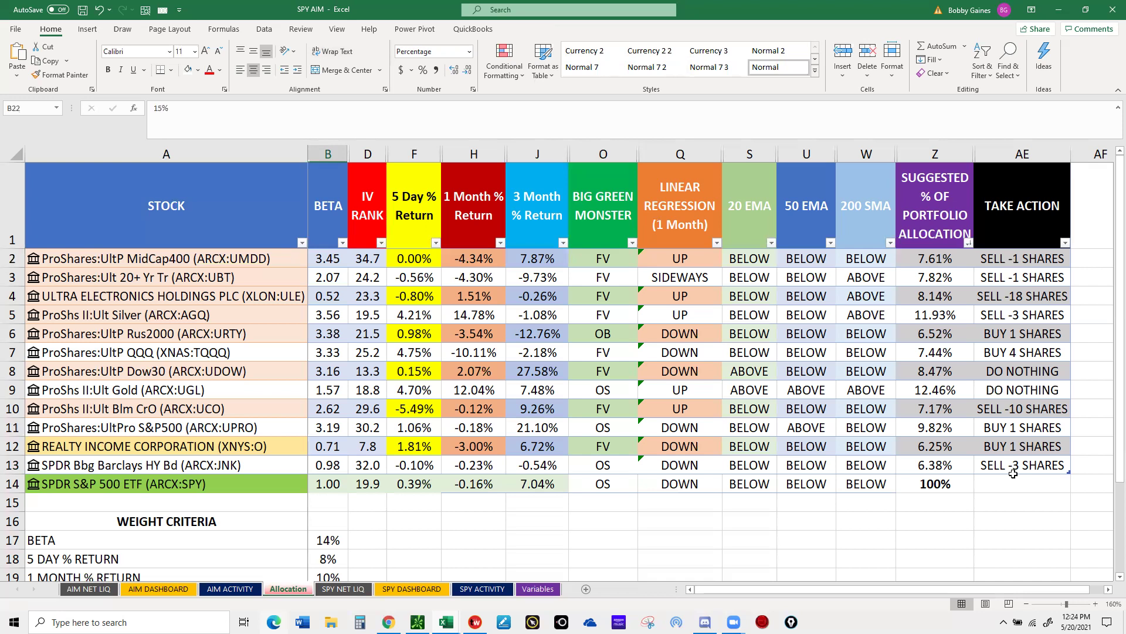
left_click(595, 263)
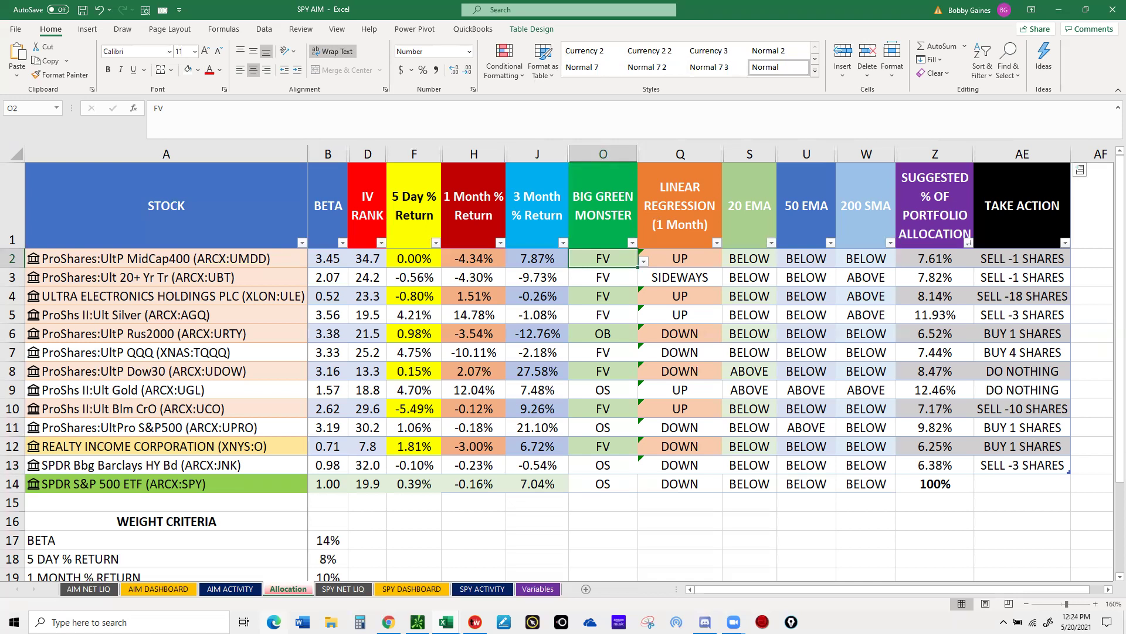
- Switch to thinkorswim and load the Volume Profile grid in the charts view
key("alt+Tab")
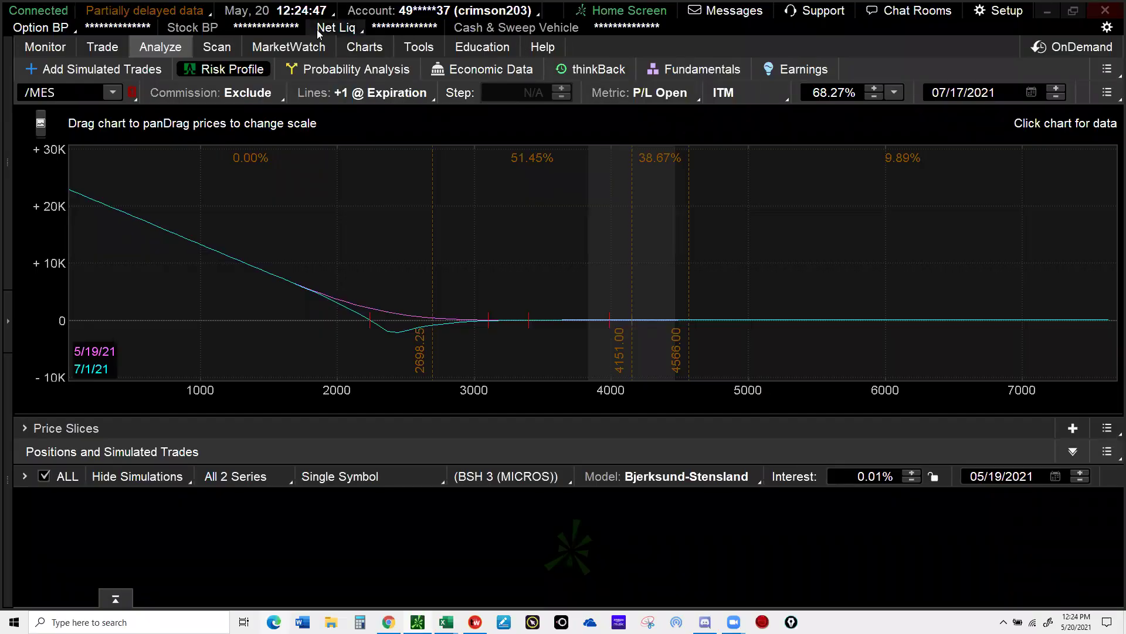
left_click(364, 47)
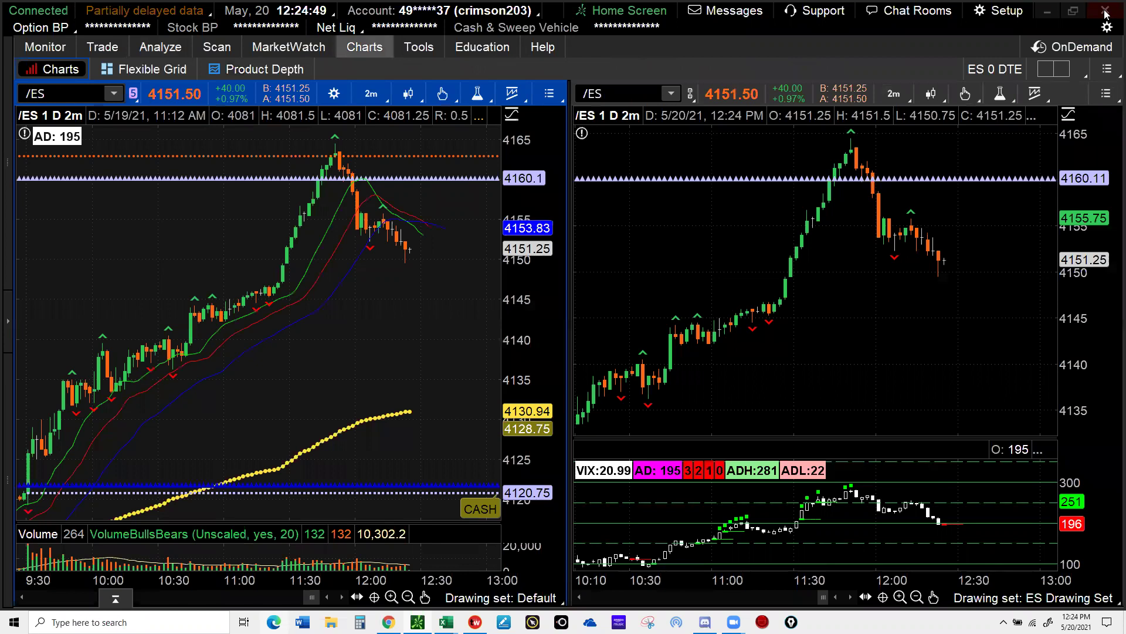
left_click(1080, 72)
mouse_move(997, 195)
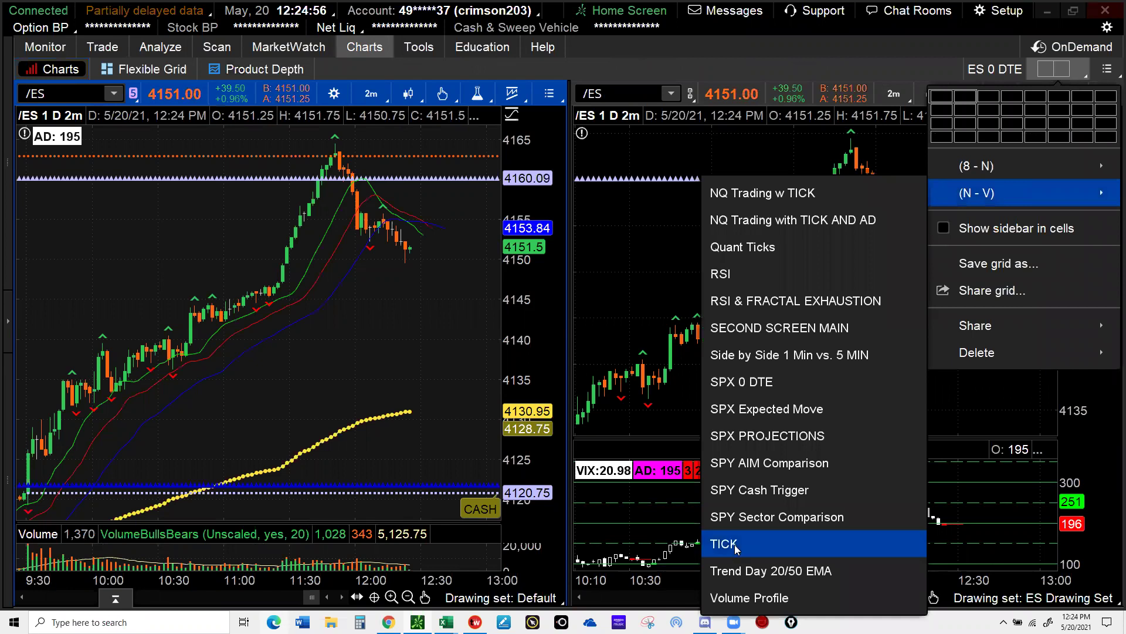
left_click(753, 596)
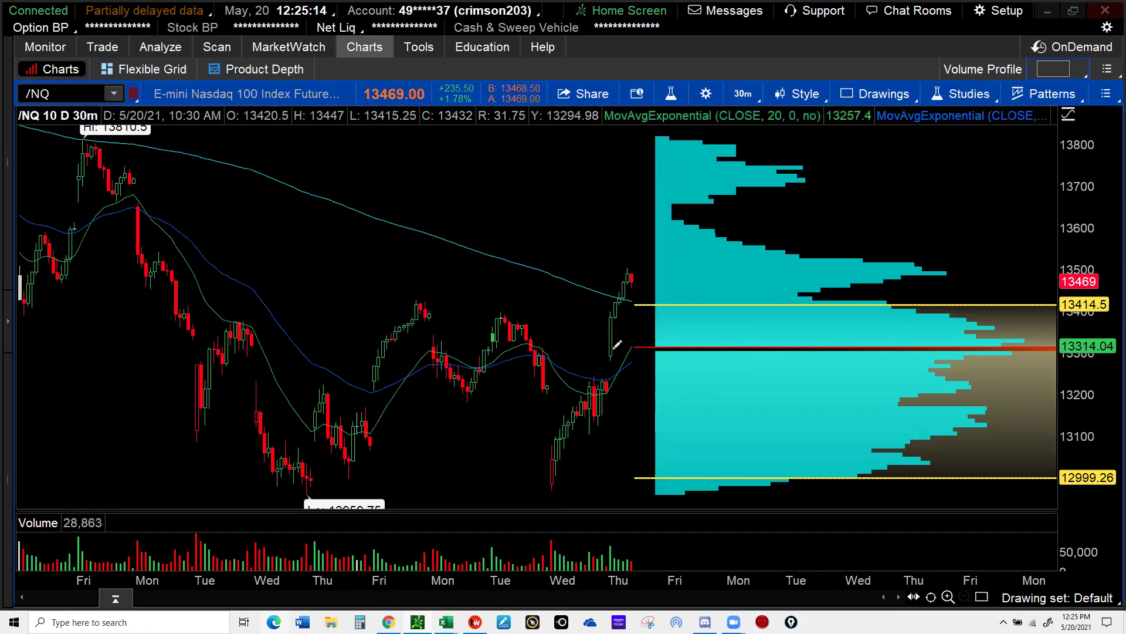
- Load the UMDD chart and examine its price against the Big Green Monster levels and moving averages
left_click(60, 95)
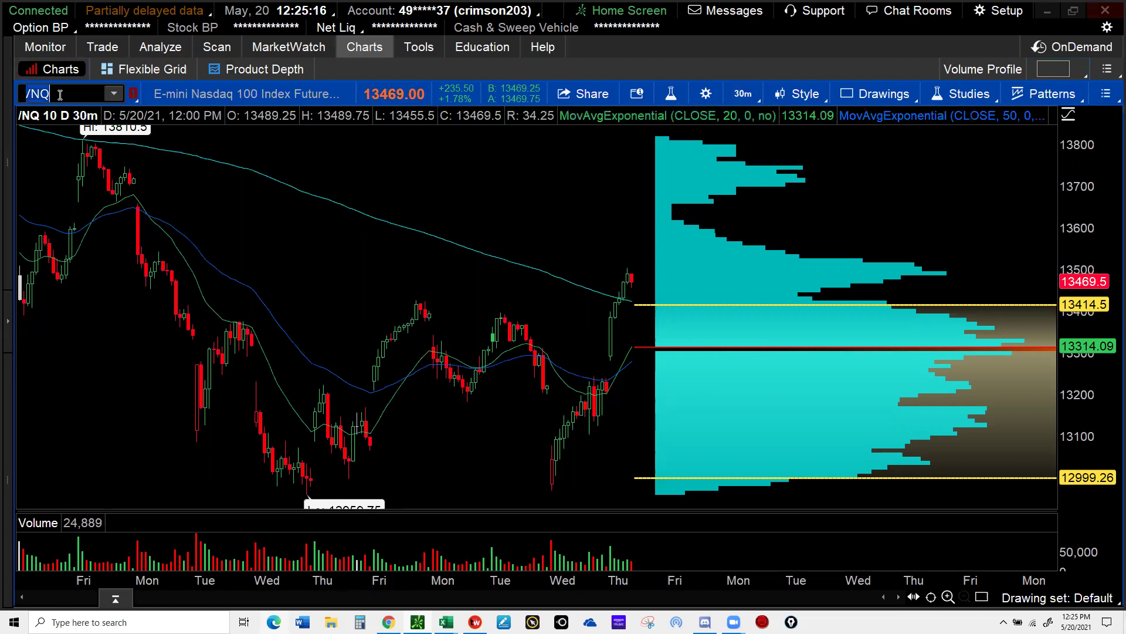
type("UMDD")
key("Return")
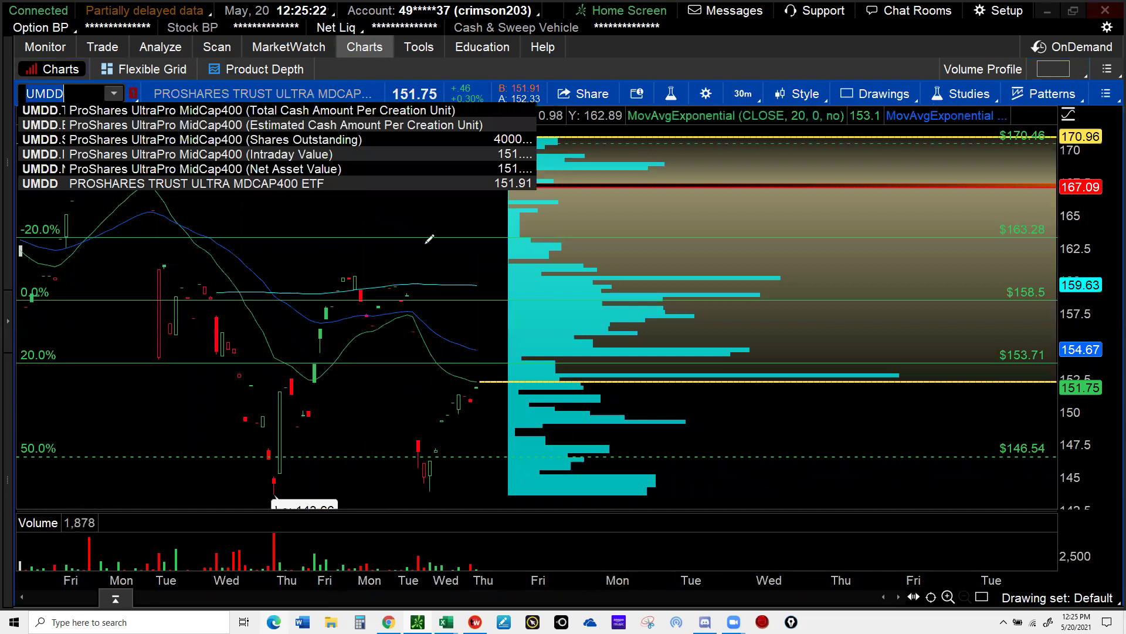
left_click(464, 261)
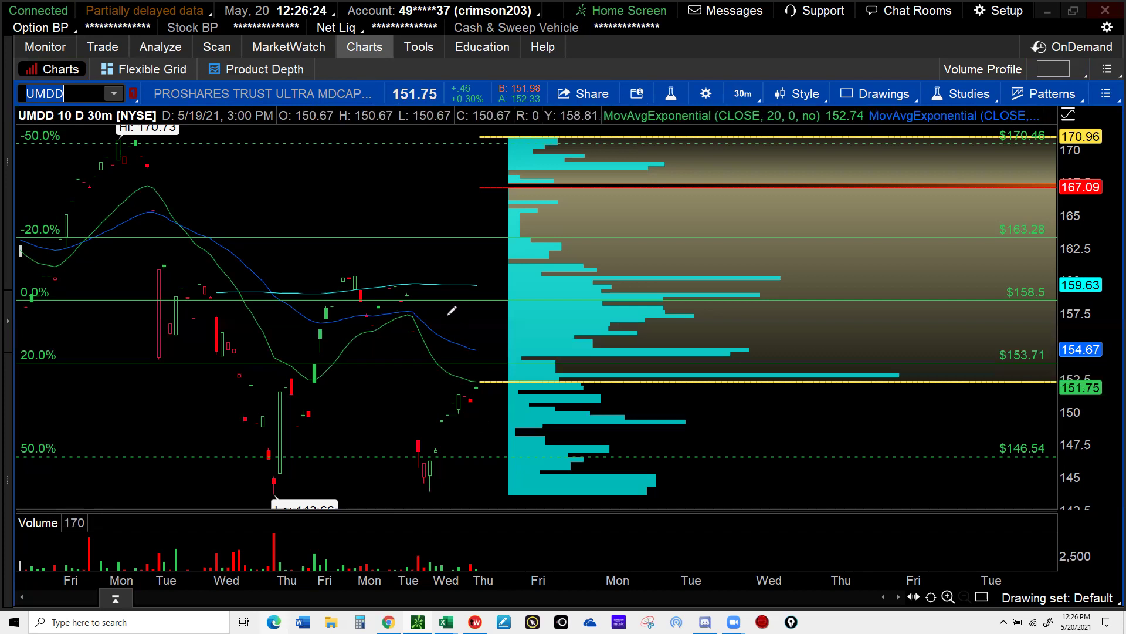
left_click(464, 285)
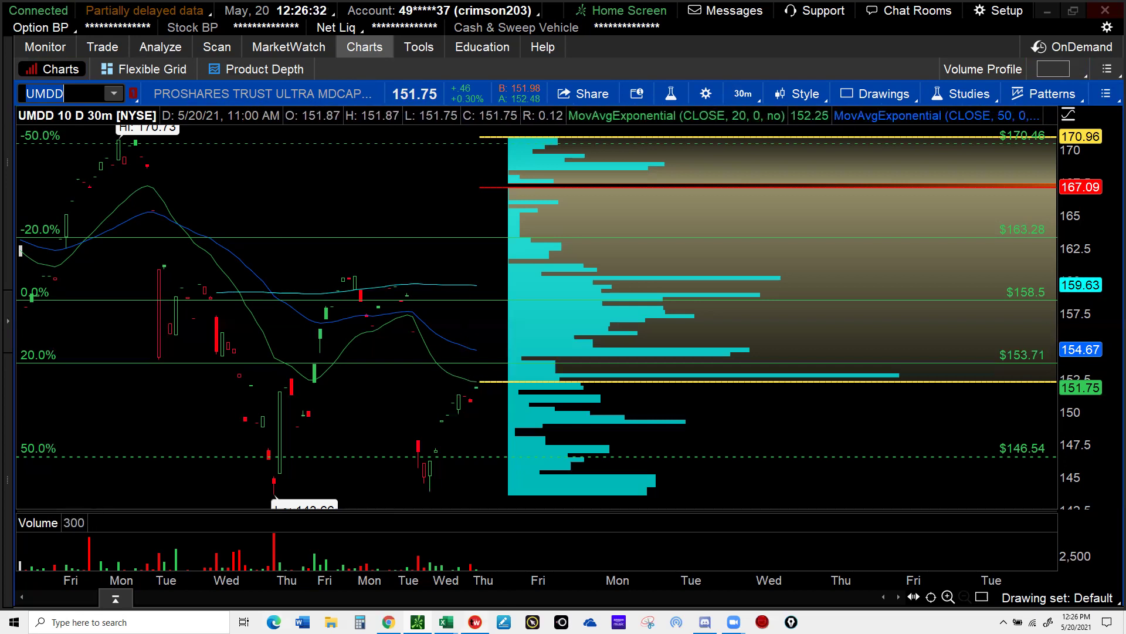
- Return to the SPY AIM workbook in Excel and select UBT's Big Green Monster cell
mouse_move(445, 622)
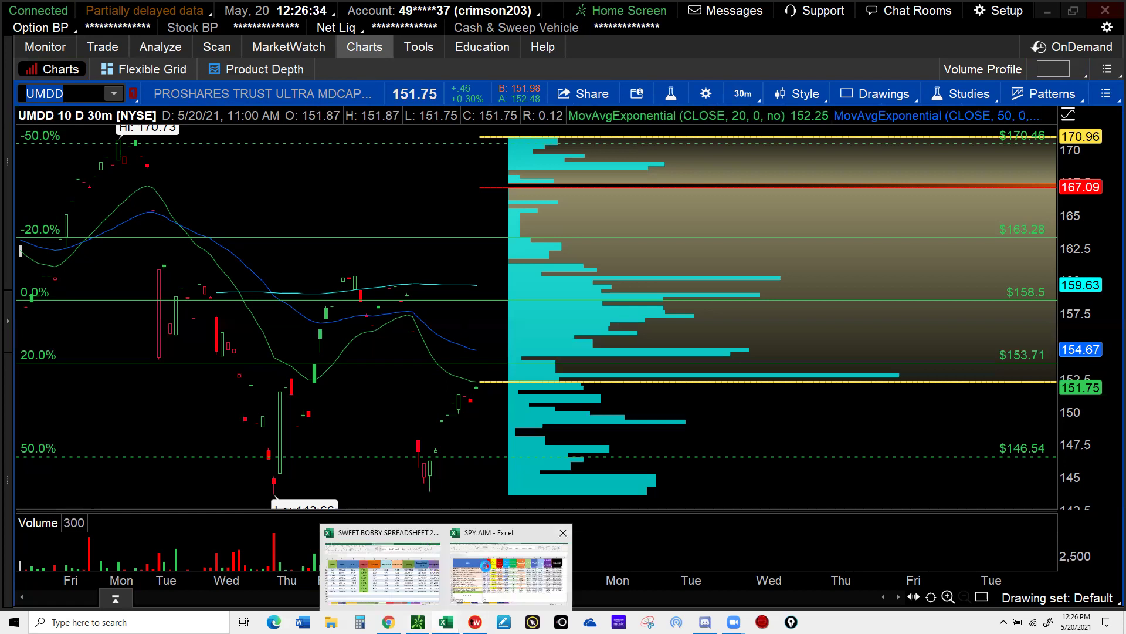
left_click(484, 566)
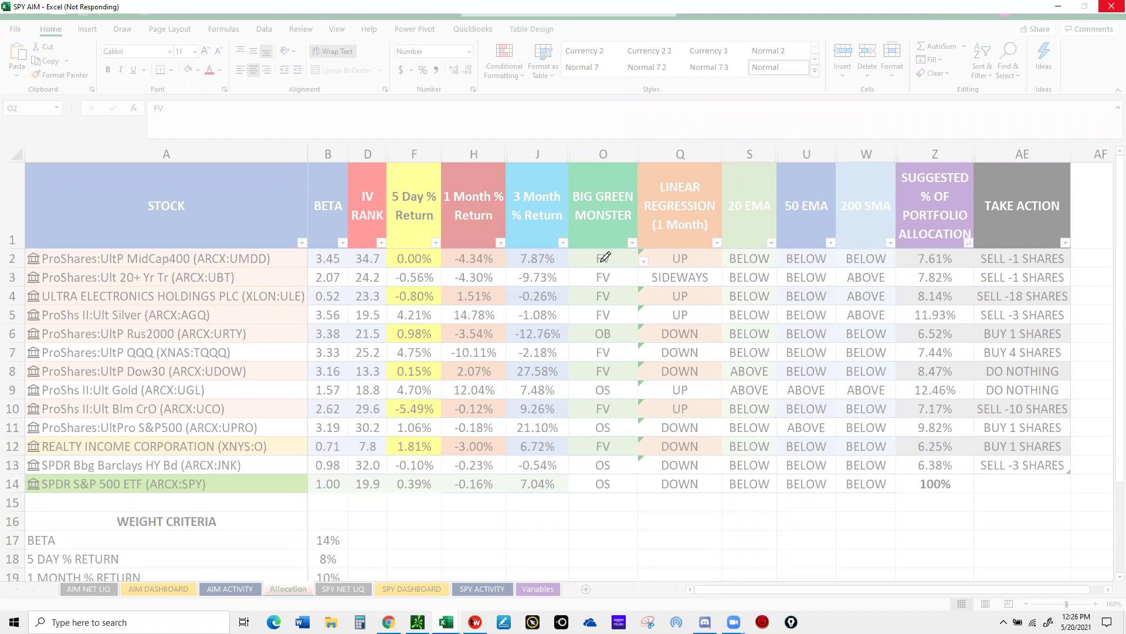
key("alt+Tab")
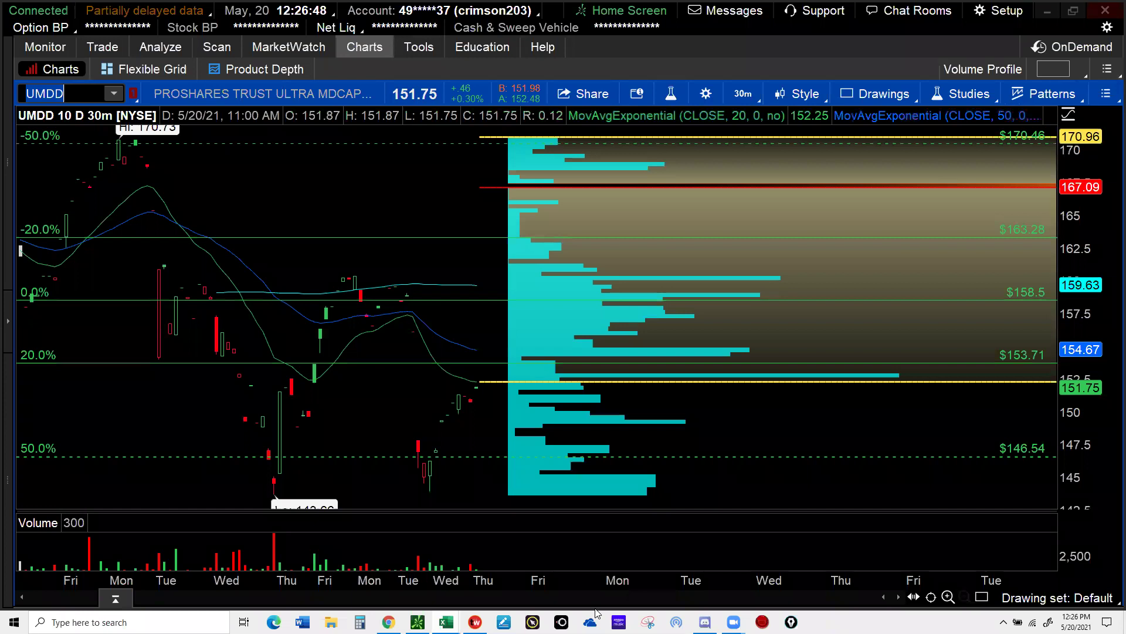
mouse_move(446, 622)
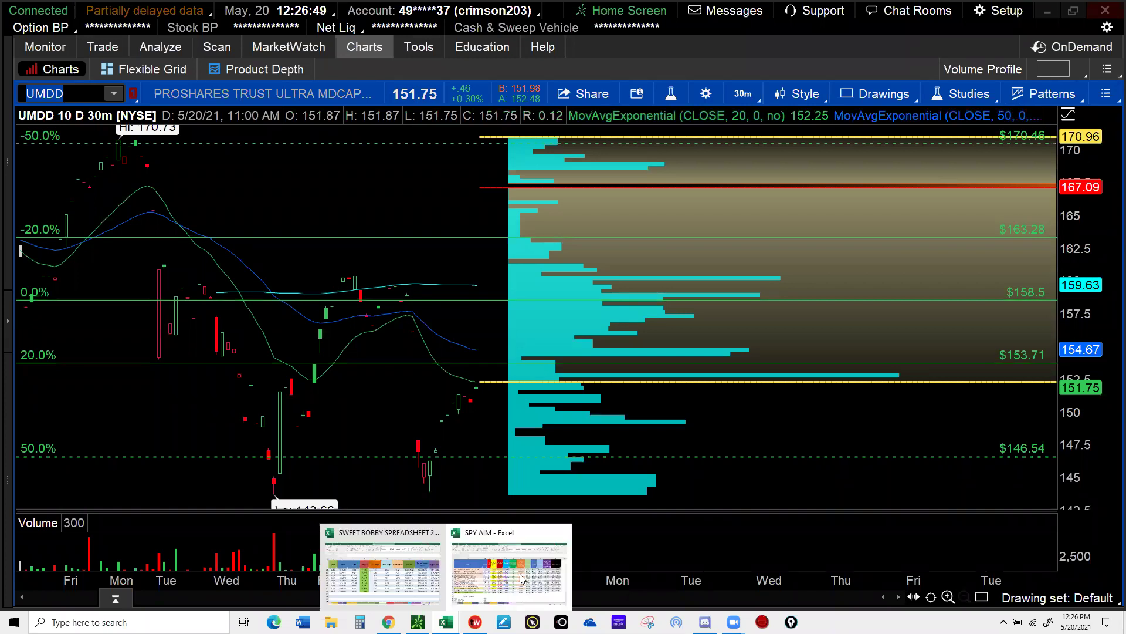
left_click(523, 579)
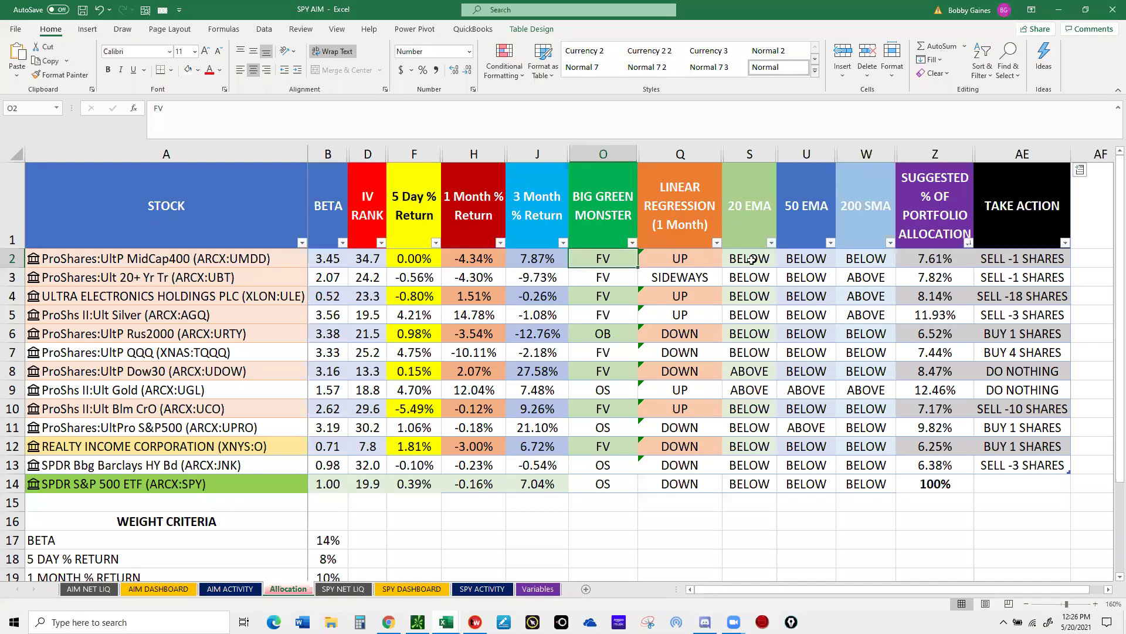
left_click(599, 278)
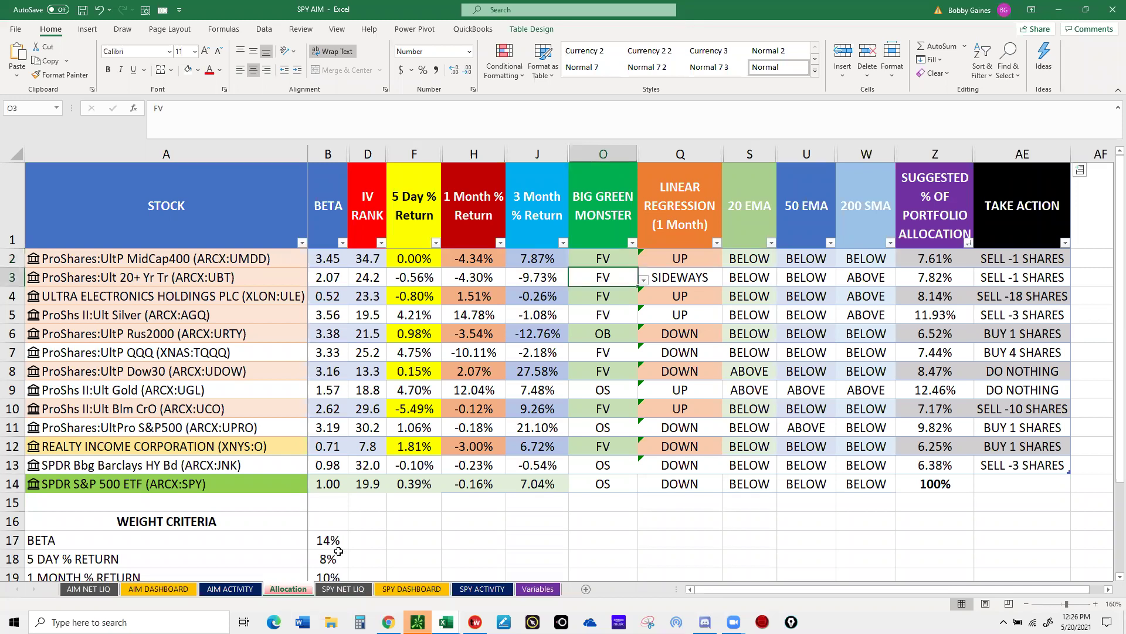
- Switch to thinkorswim and load the UBT chart to check its price against the Big Green Monster levels and moving averages
mouse_move(387, 613)
left_click(417, 622)
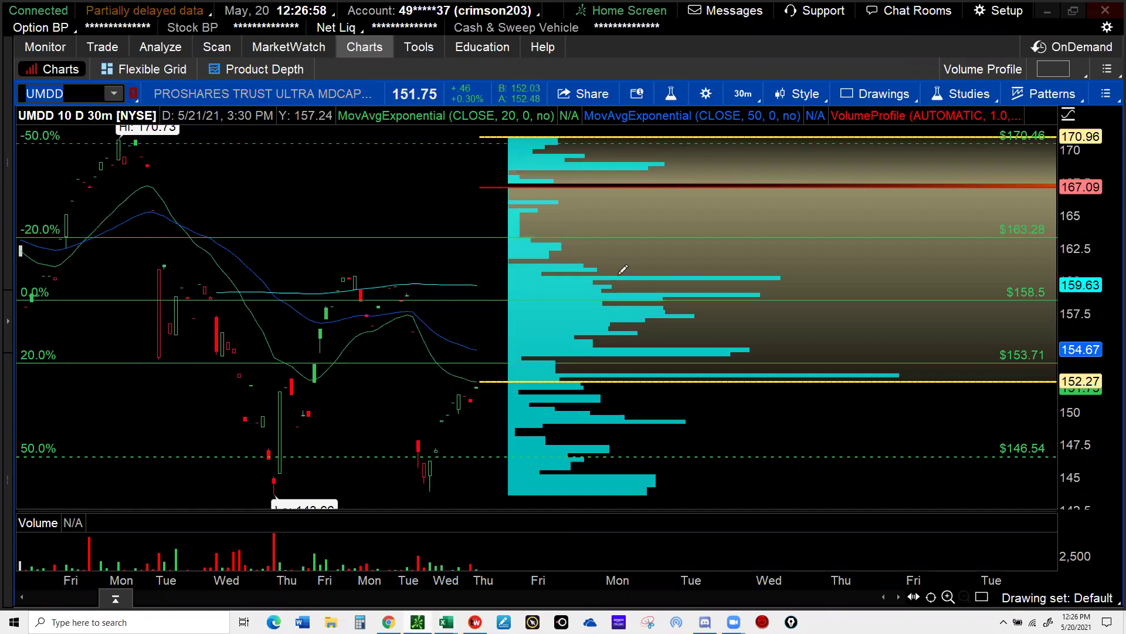
type("U")
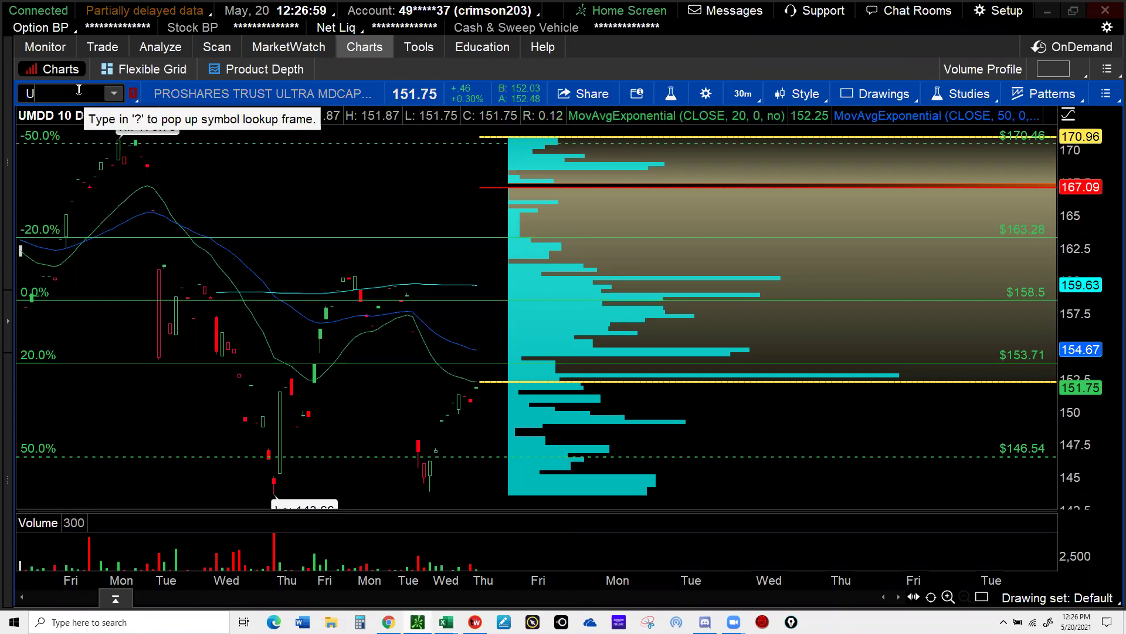
type("BT")
key("Return")
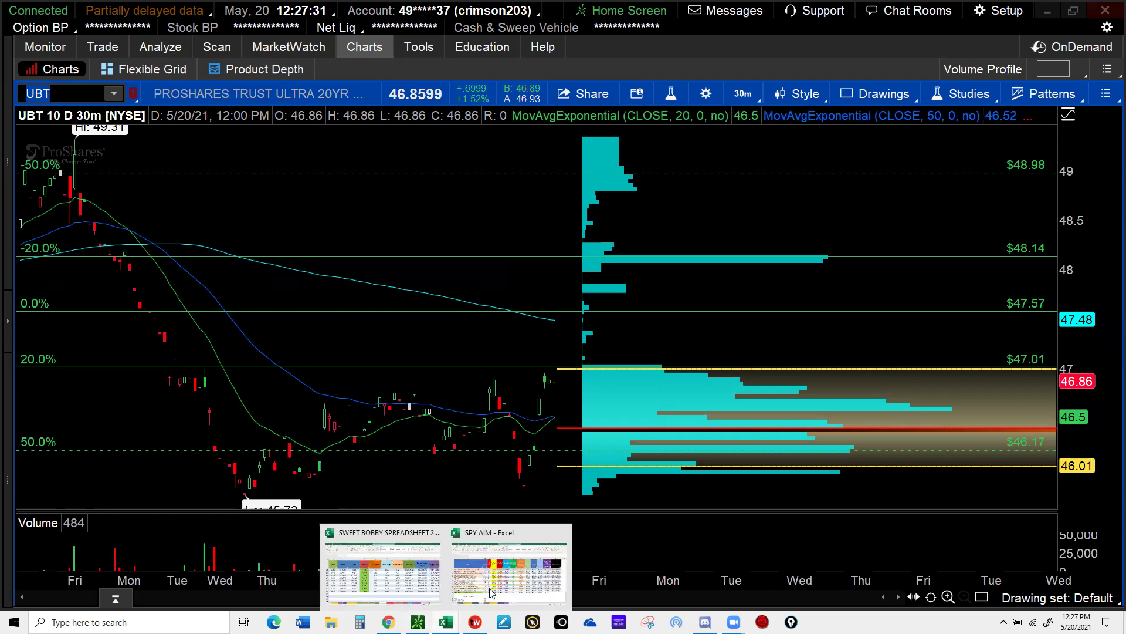
- Switch to the SPY AIM workbook in Excel and set UBT's 20 EMA to ABOVE
left_click(497, 590)
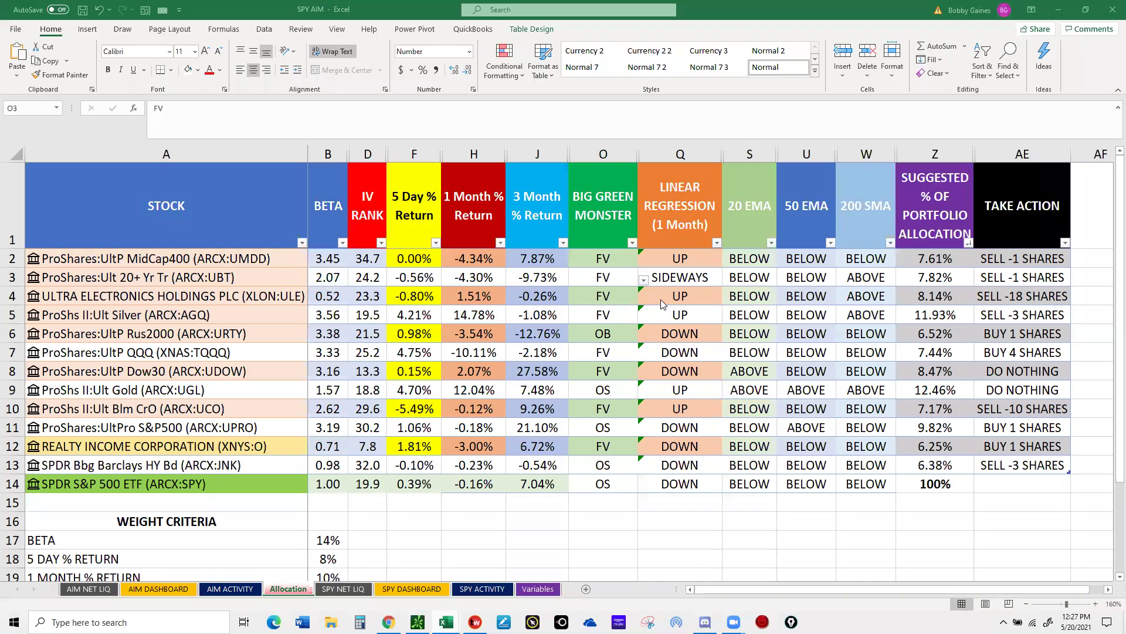
left_click(753, 279)
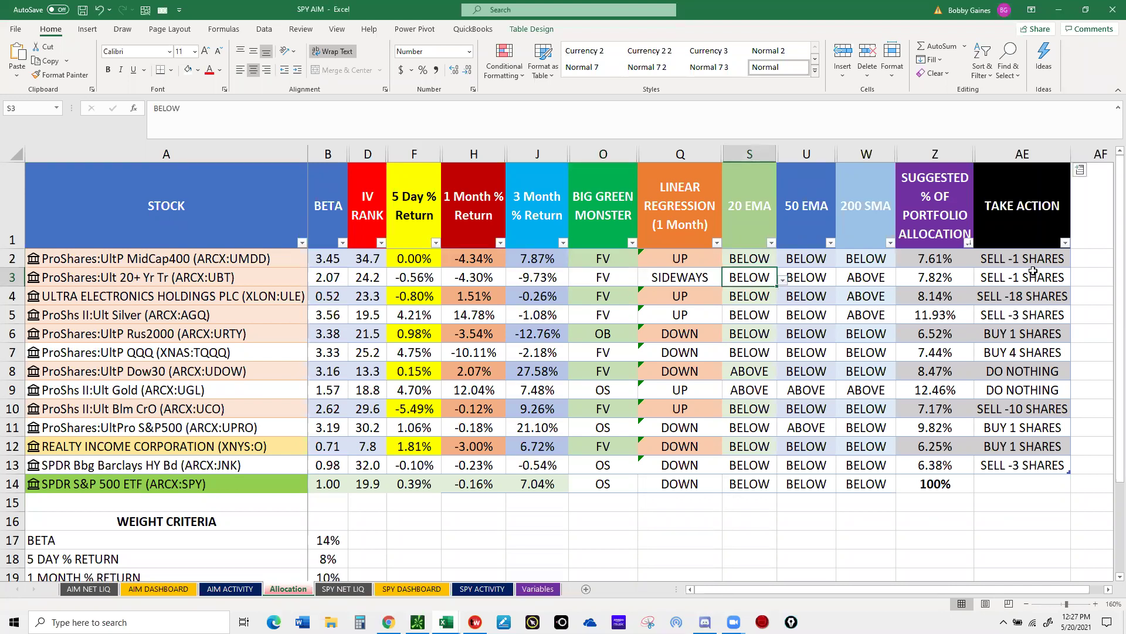
left_click(783, 281)
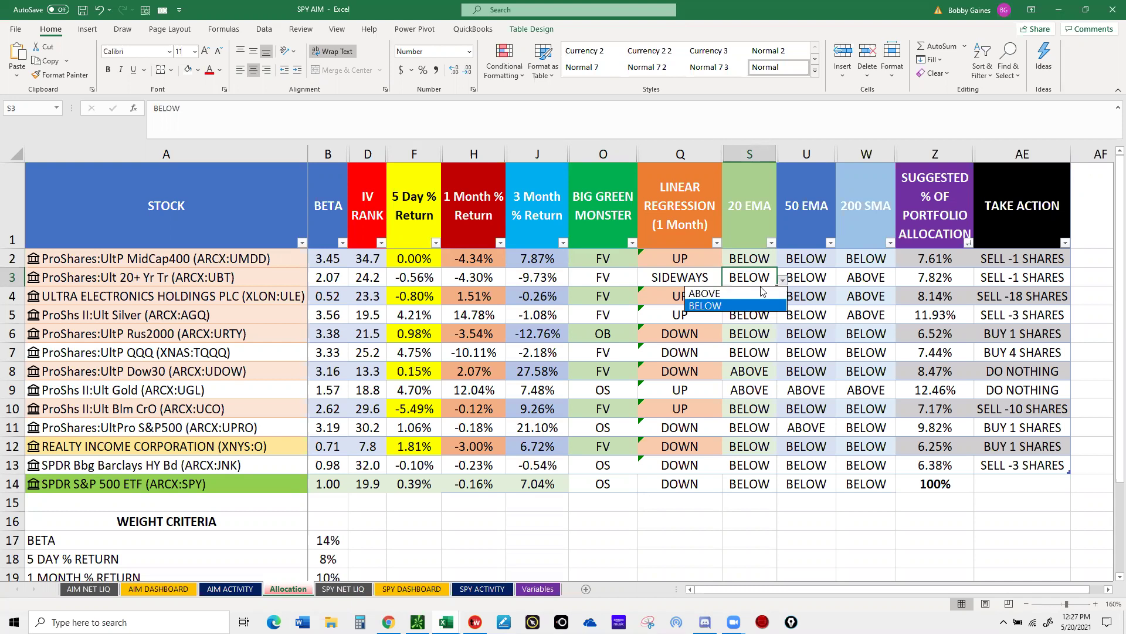
left_click(749, 295)
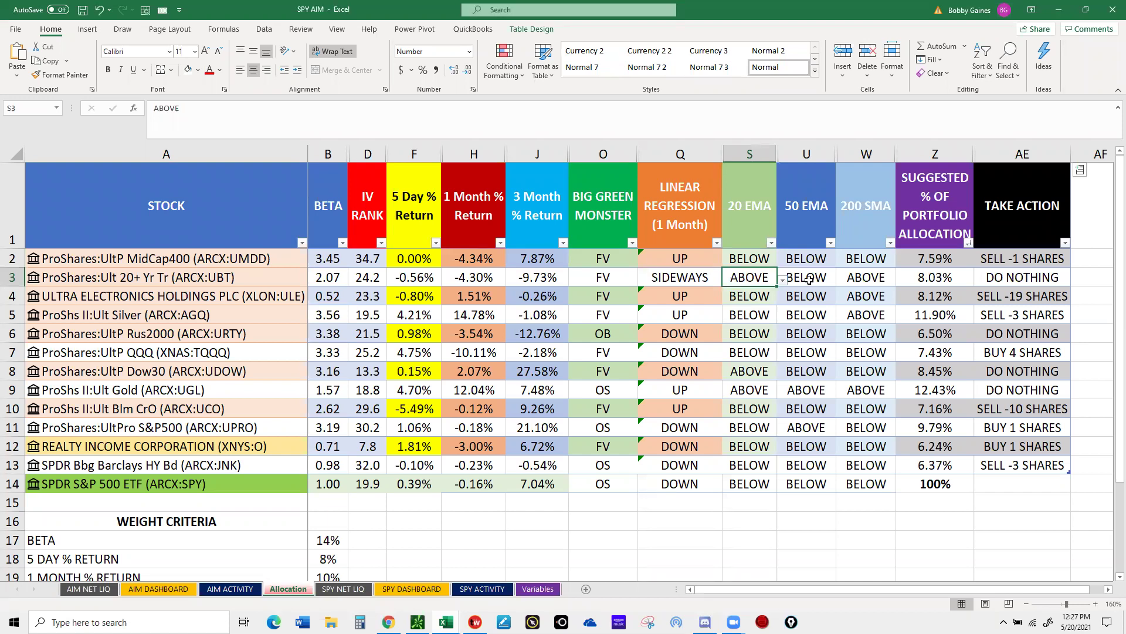
- Set UBT's 50 EMA to ABOVE and its 200 SMA to BELOW
left_click(809, 279)
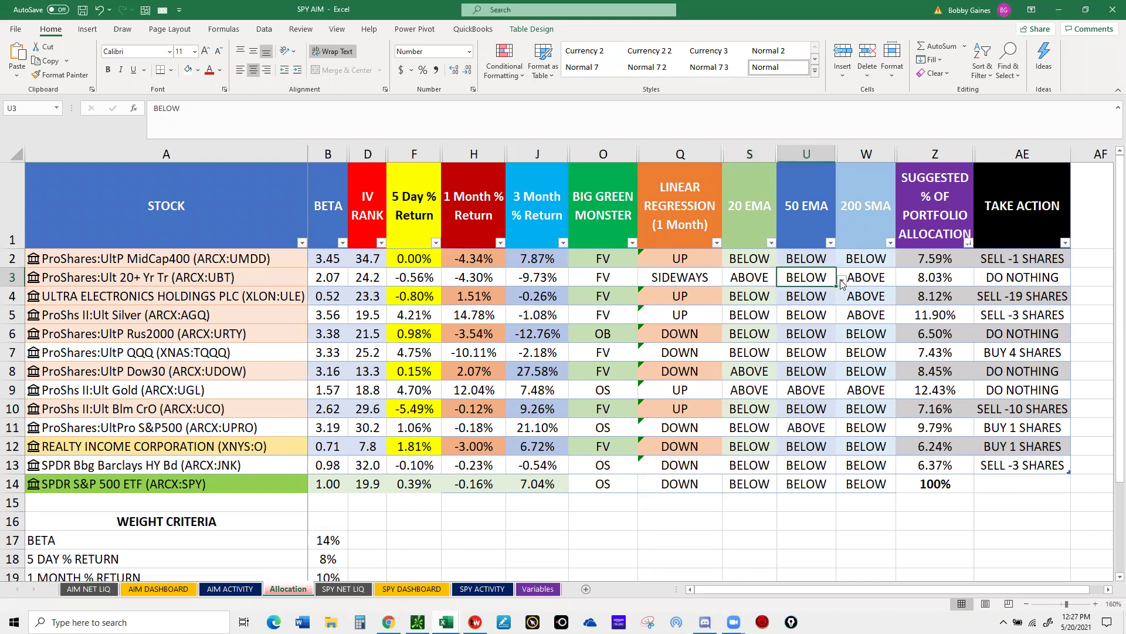
left_click(842, 279)
left_click(805, 293)
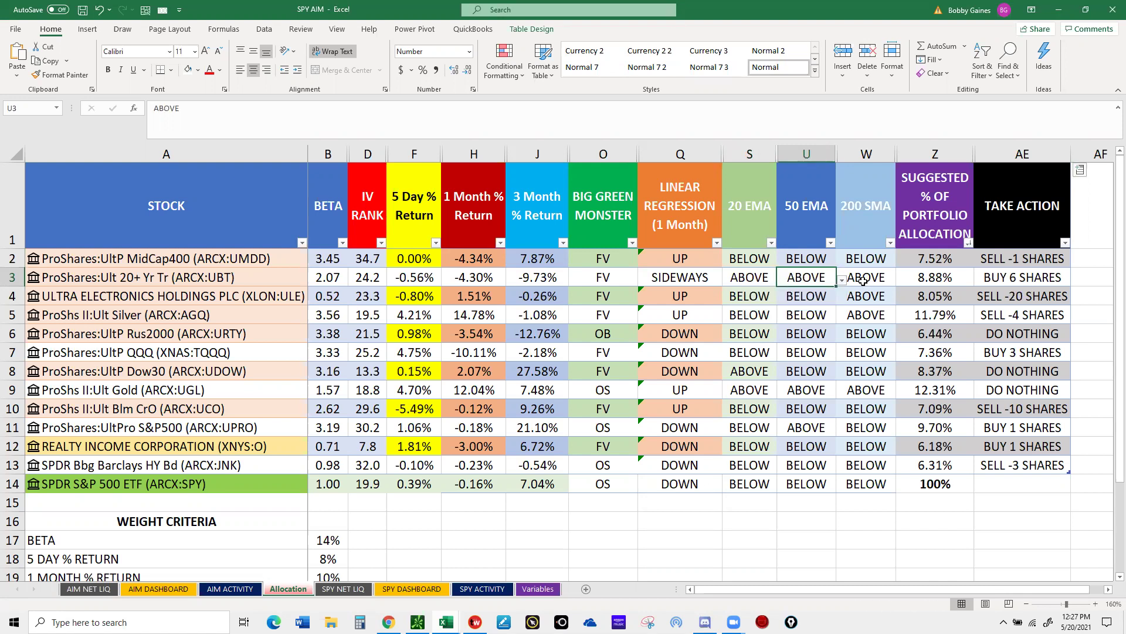
left_click(891, 286)
left_click(902, 282)
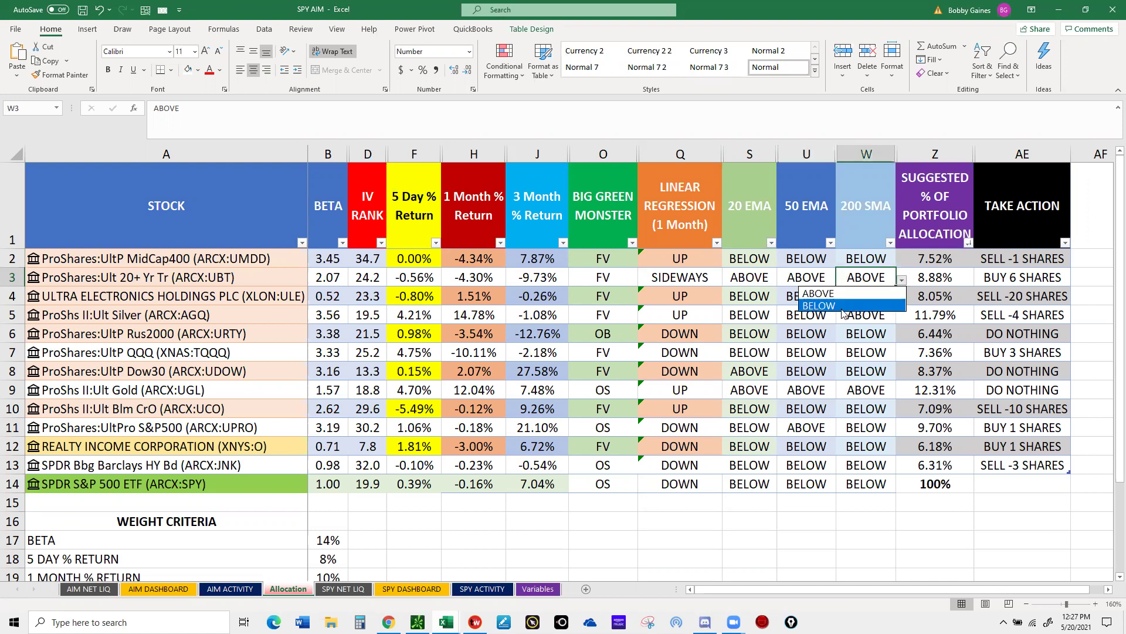
left_click(843, 306)
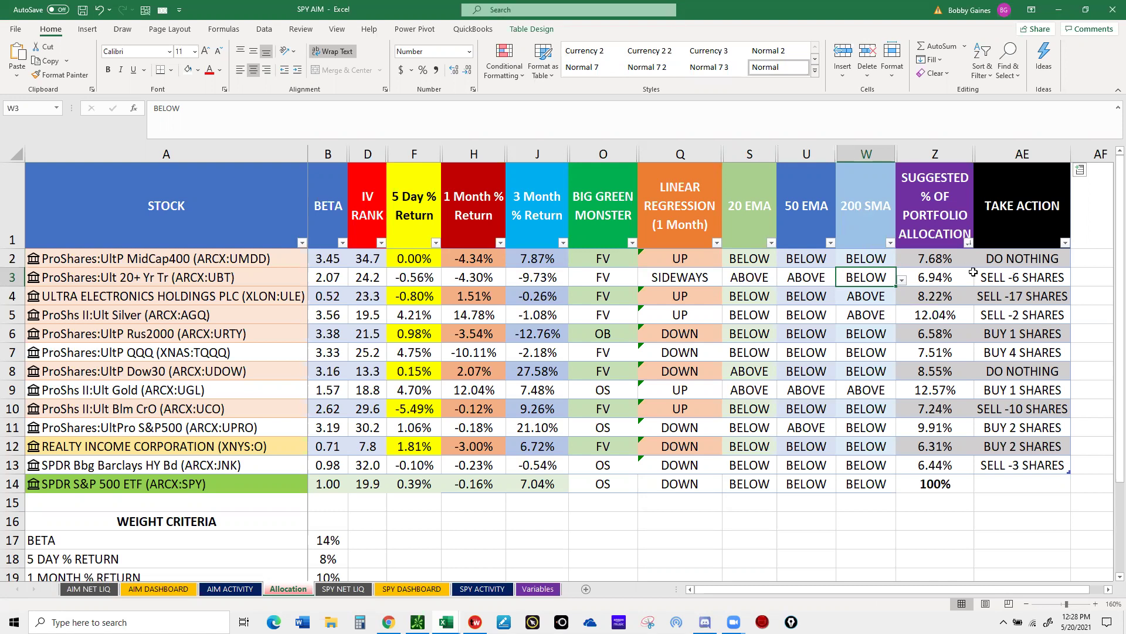
- Switch to thinkorswim and load the ULE chart to check its price against the moving averages
left_click(682, 295)
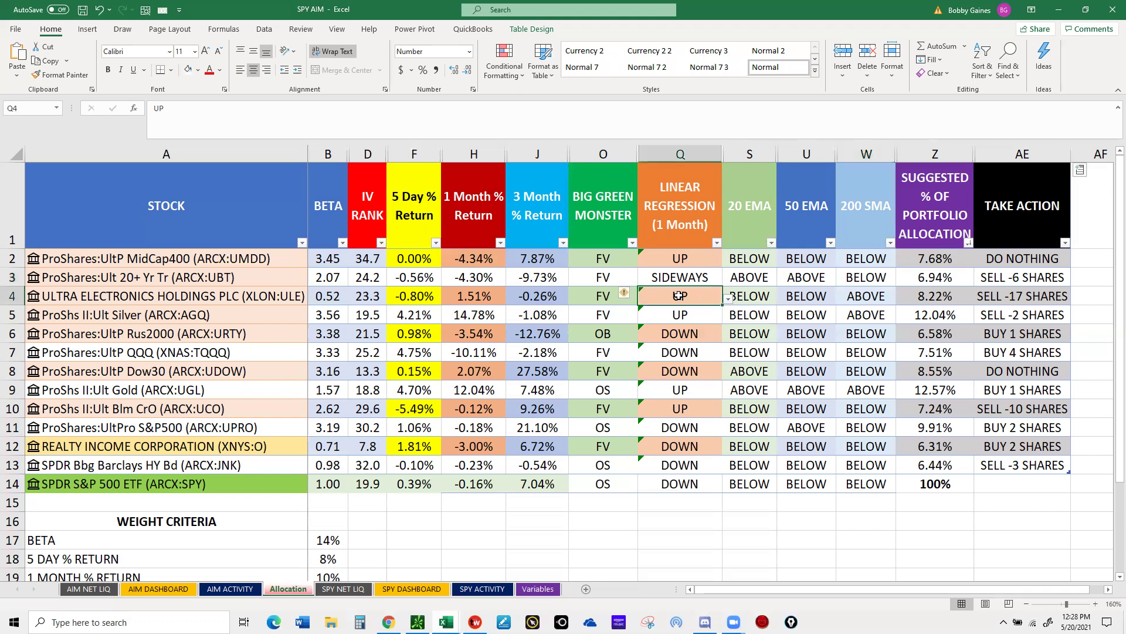
mouse_move(392, 616)
key("alt+Tab")
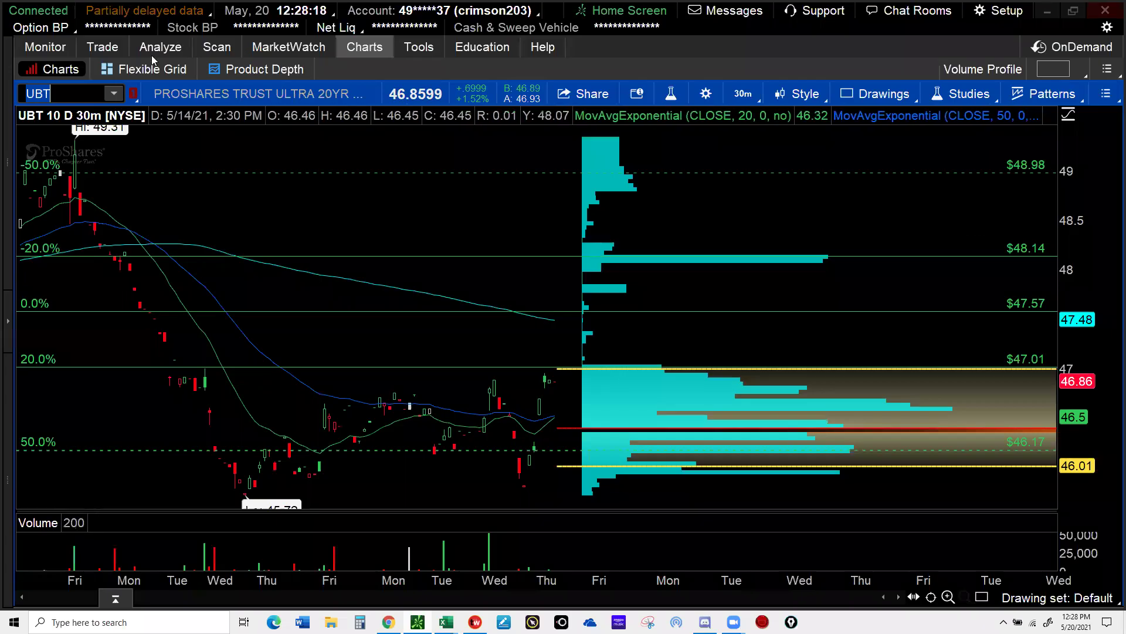
type("ULE")
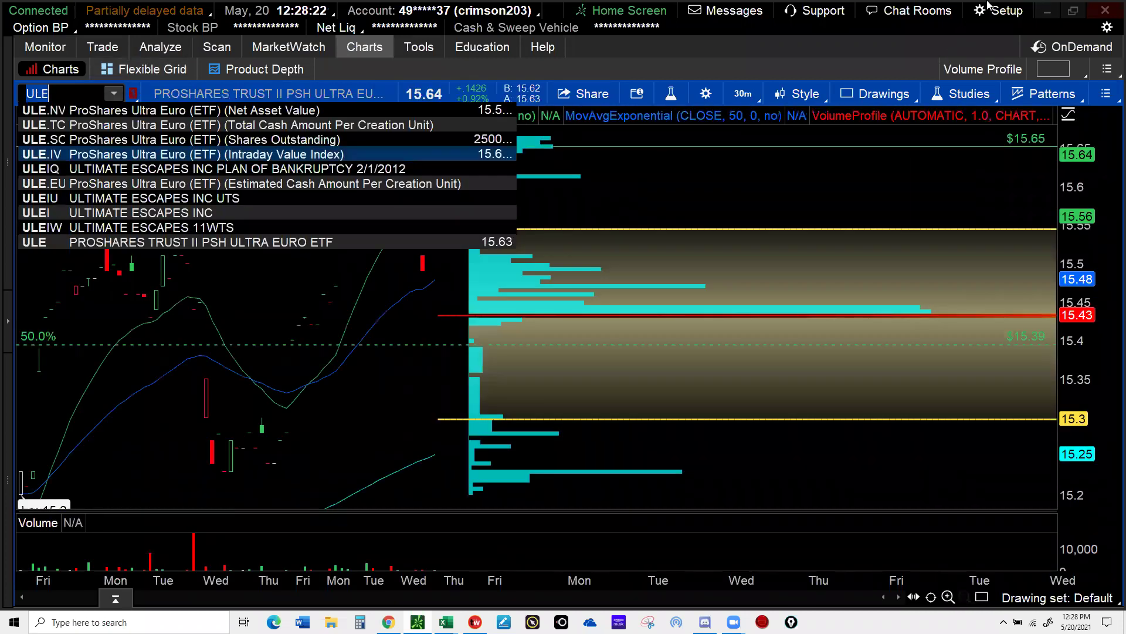
left_click(738, 56)
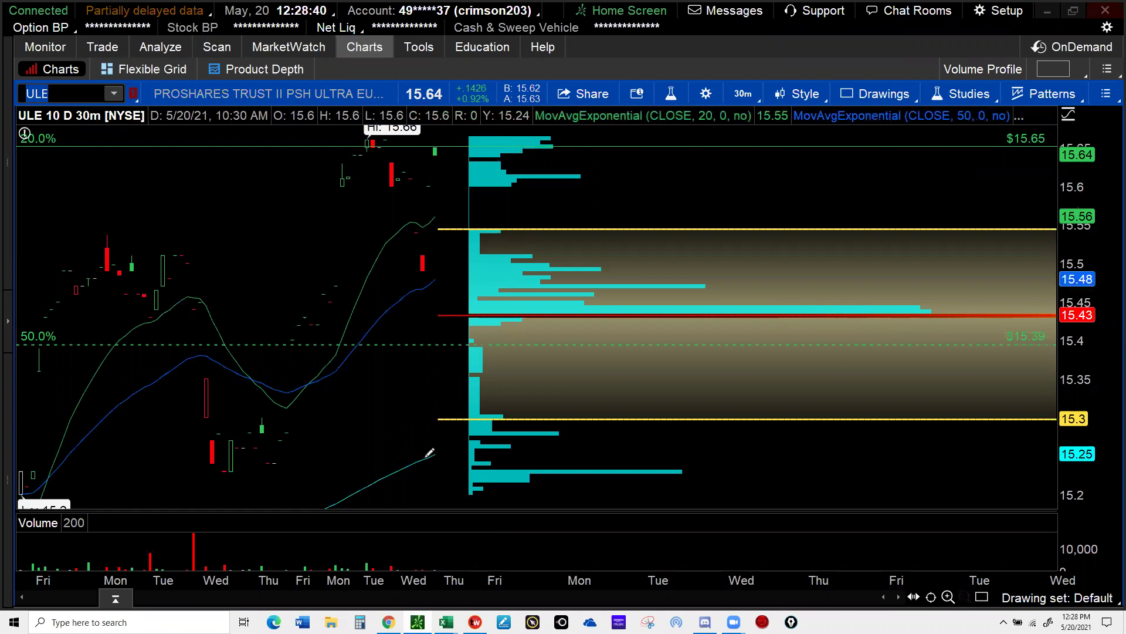
- Switch to the SPY AIM workbook in Excel and set ULE's 20 EMA to ABOVE
mouse_move(446, 622)
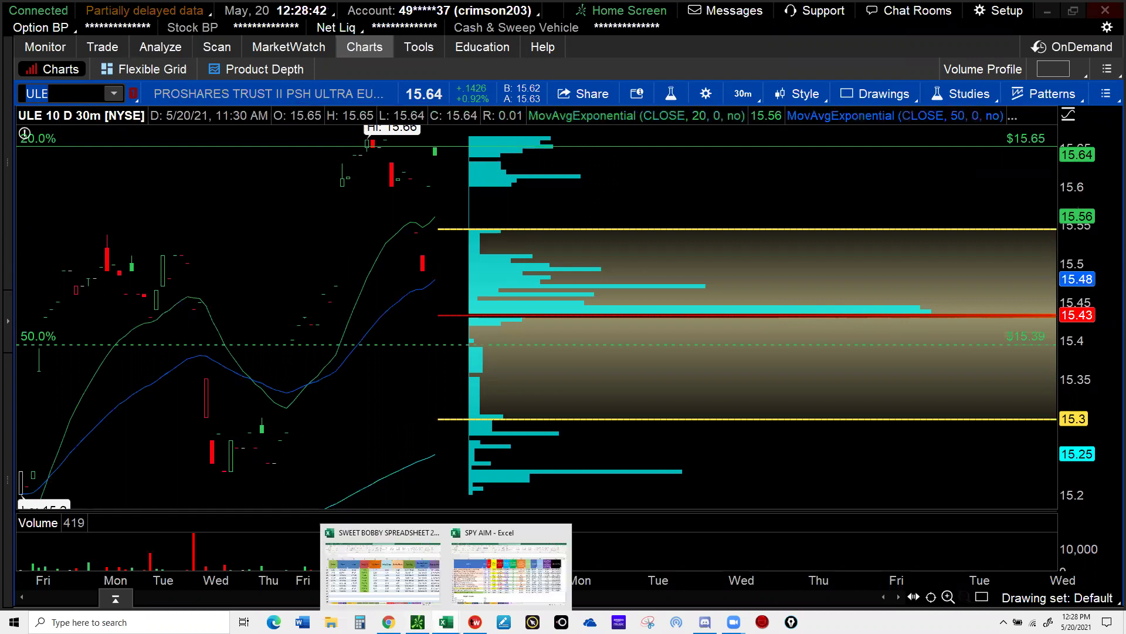
left_click(516, 572)
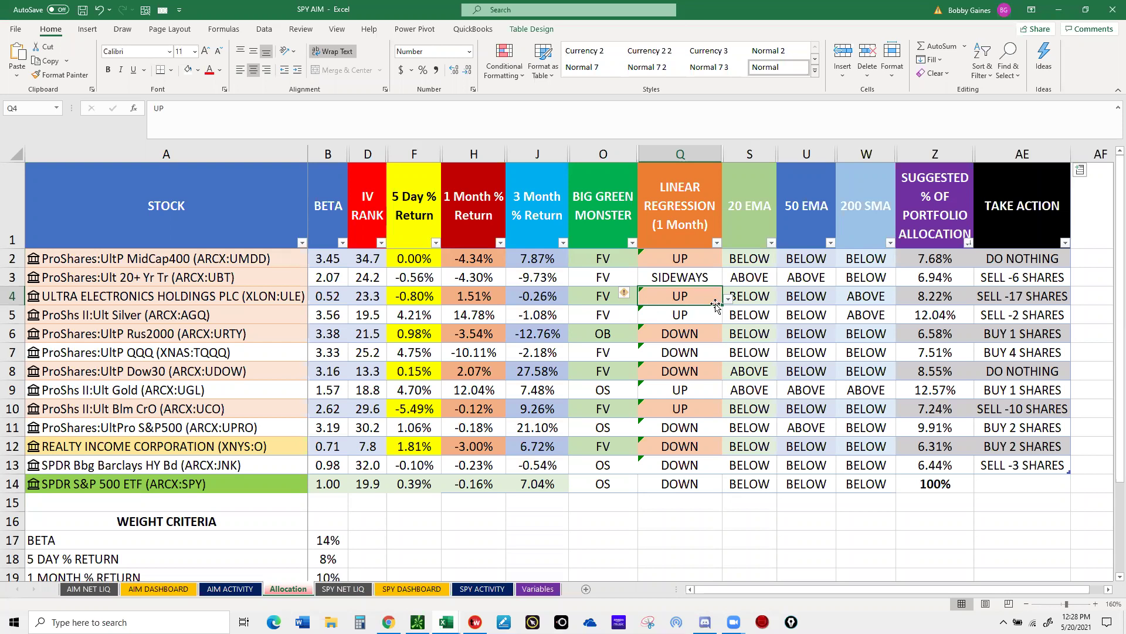
left_click(748, 296)
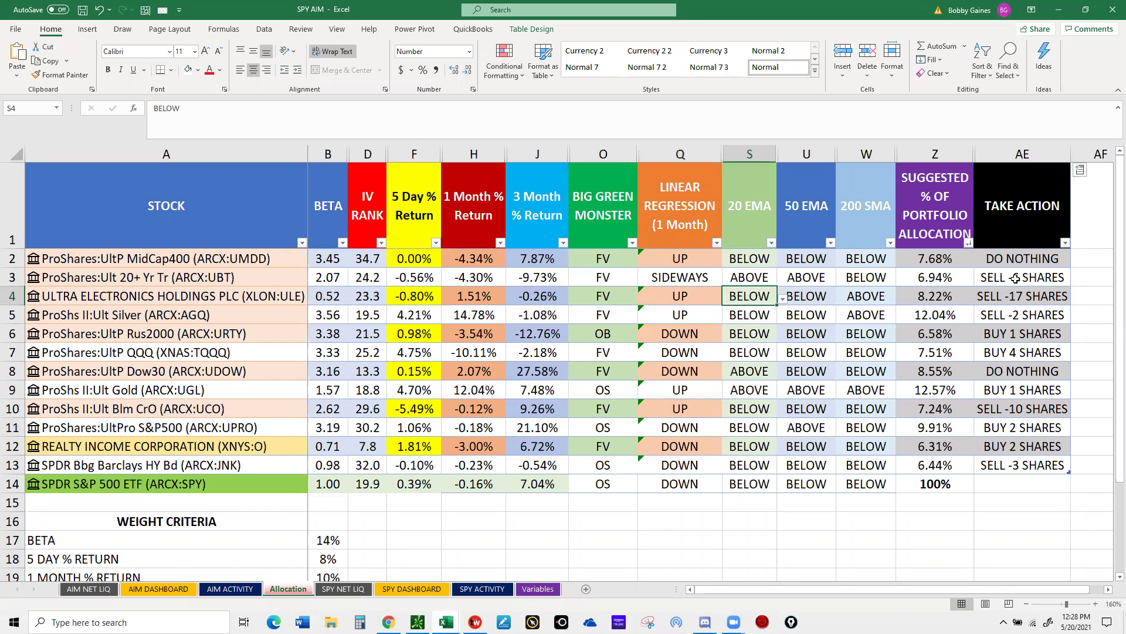
left_click(783, 300)
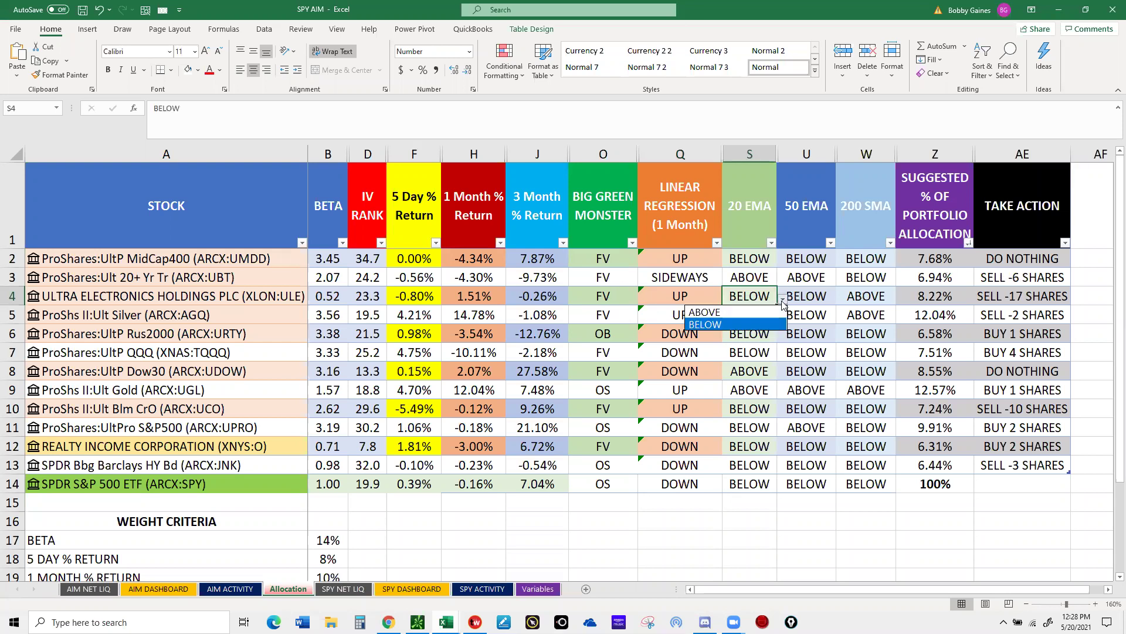
left_click(745, 316)
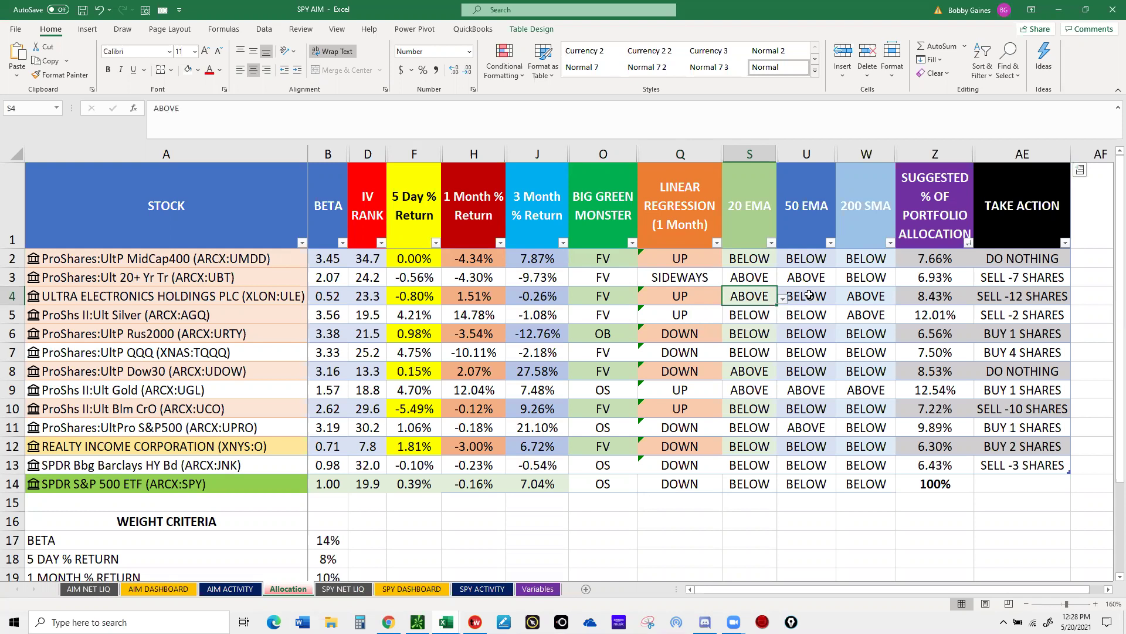
- Set ULE's 50 EMA status to ABOVE
left_click(810, 295)
left_click(842, 300)
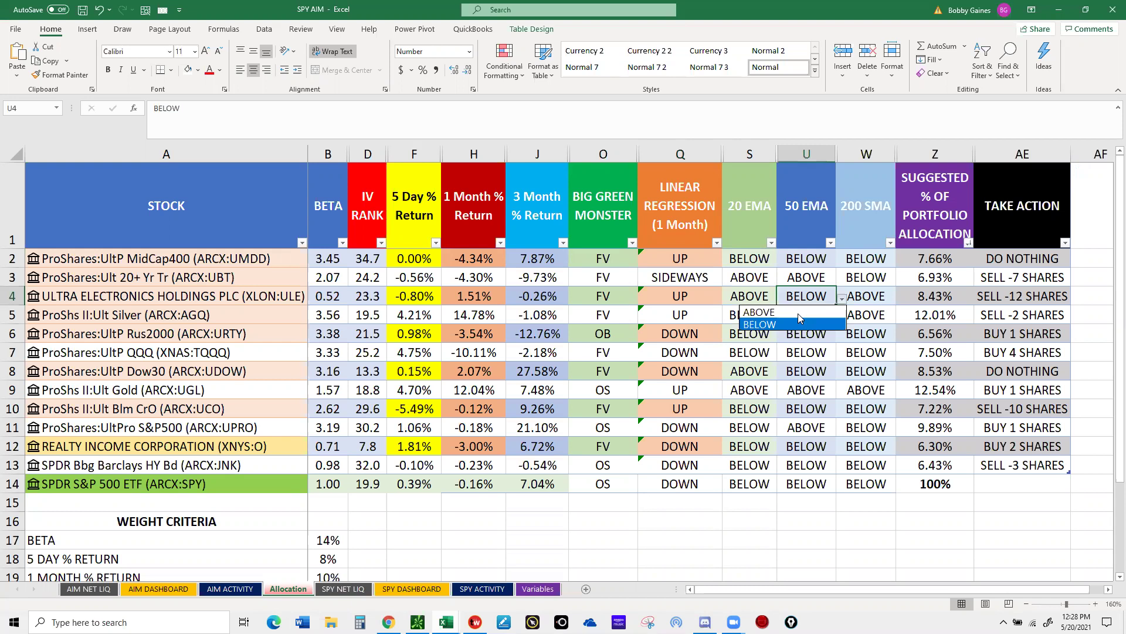
left_click(786, 312)
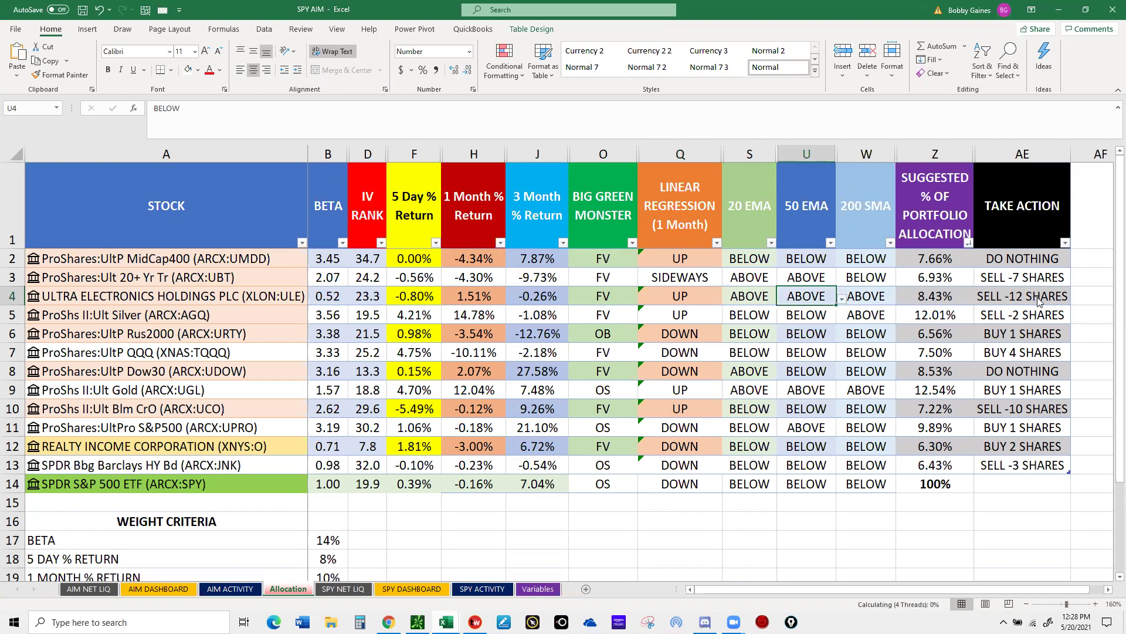
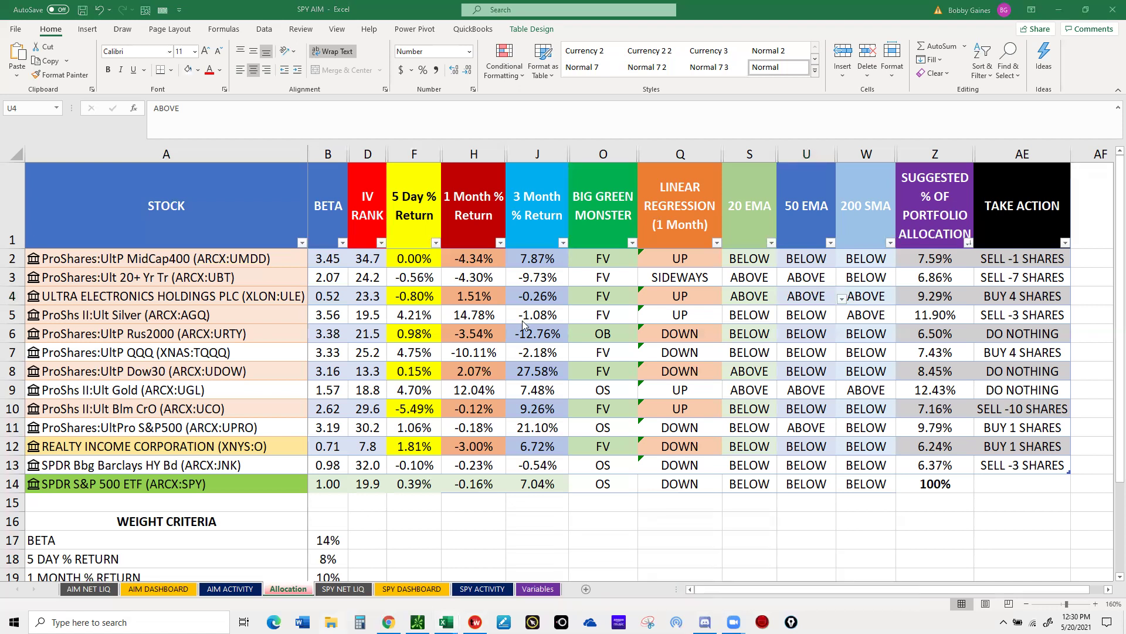
- Switch to thinkorswim and load the AGQ chart to check its price against the value area and moving averages
left_click(604, 315)
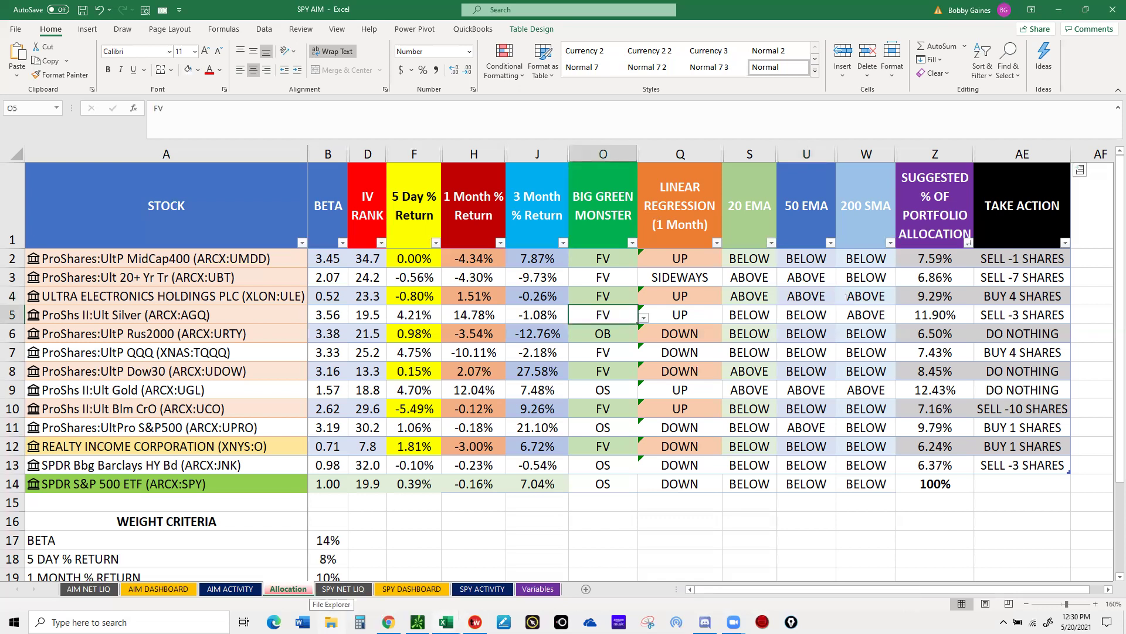
mouse_move(417, 622)
left_click(418, 569)
left_click(90, 89)
type("A")
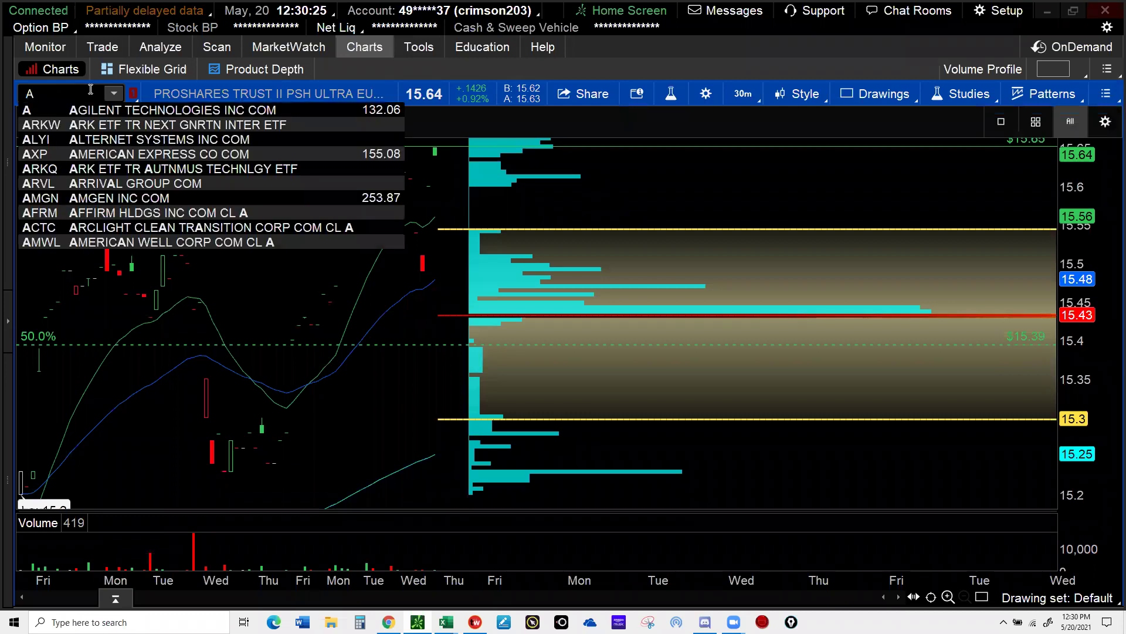
type("GQ")
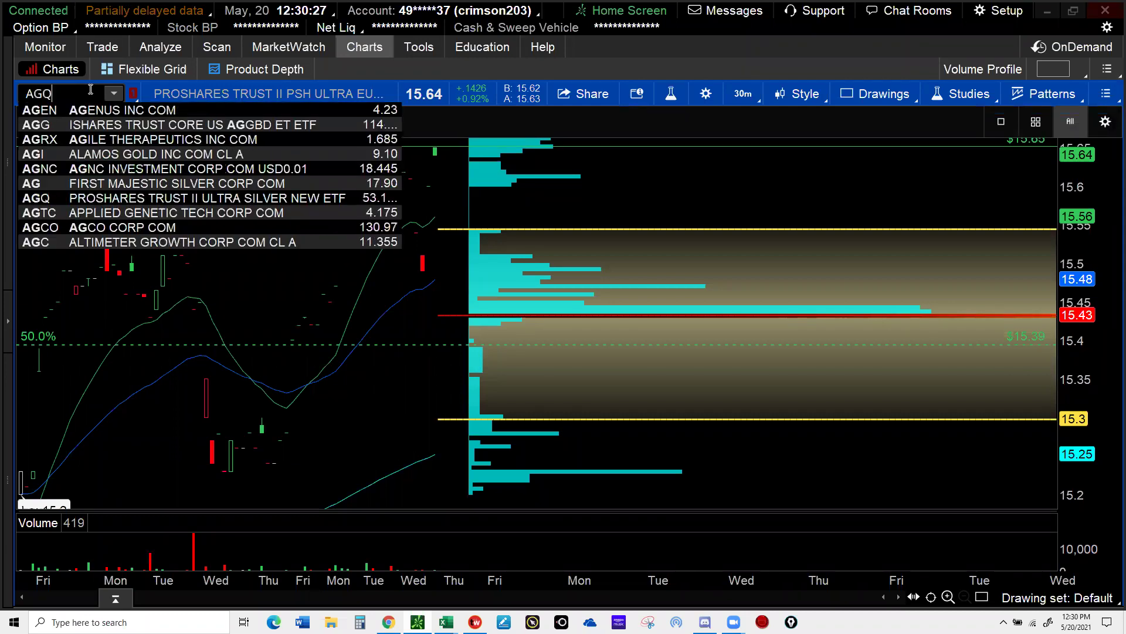
key("Return")
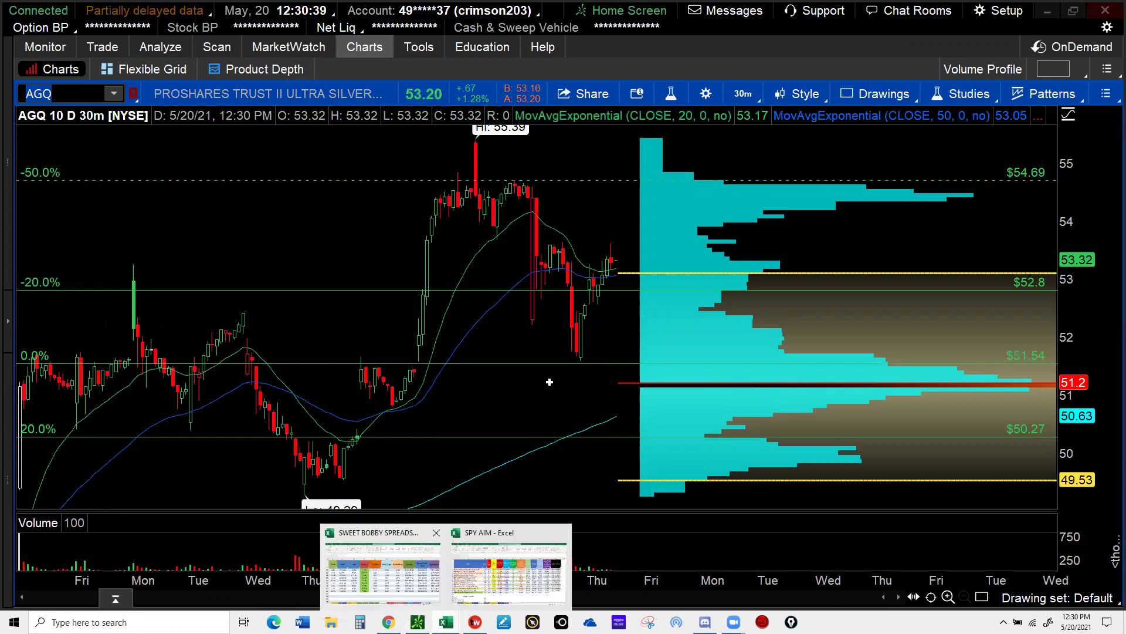
- Switch to the SPY AIM workbook in Excel and set AGQ's 20 EMA and 50 EMA to ABOVE
left_click(493, 567)
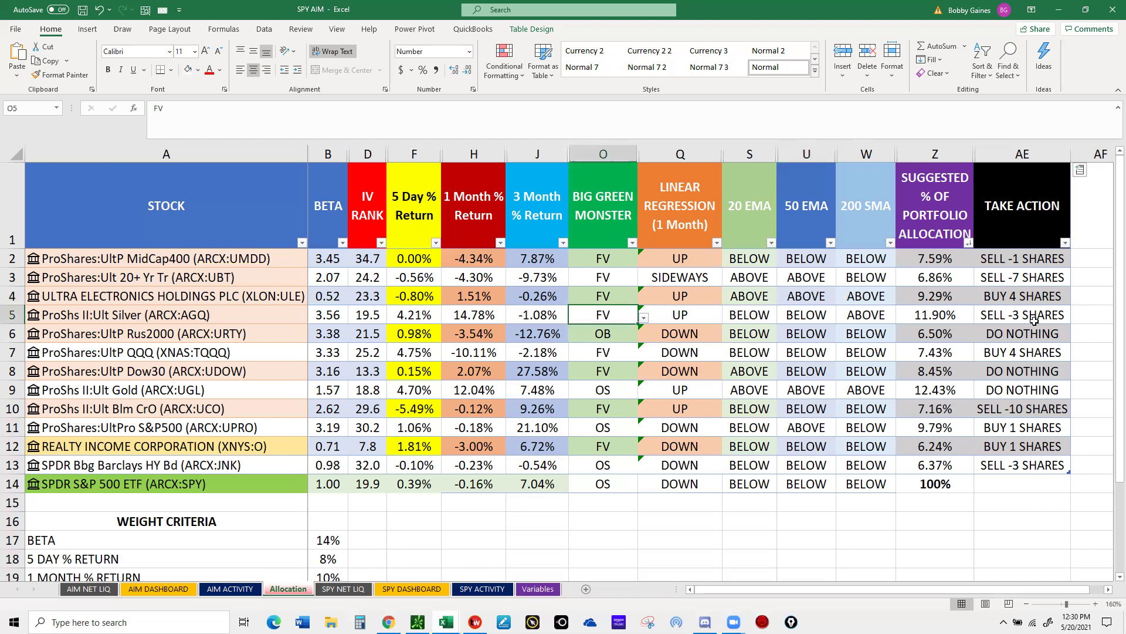
left_click(774, 319)
left_click(783, 318)
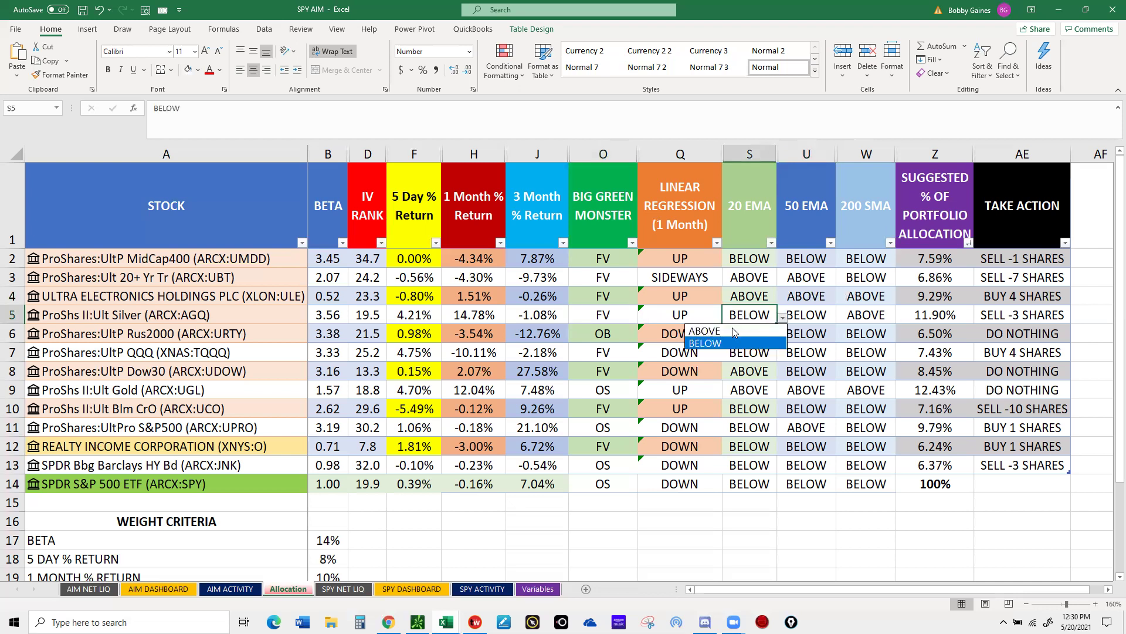
left_click(732, 330)
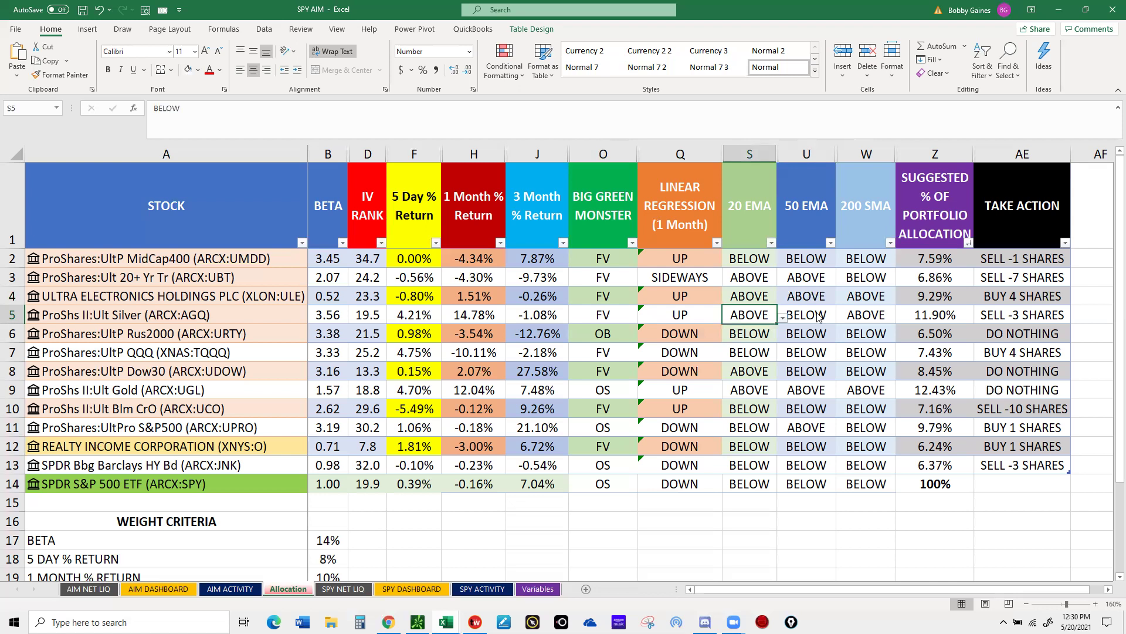
left_click(817, 313)
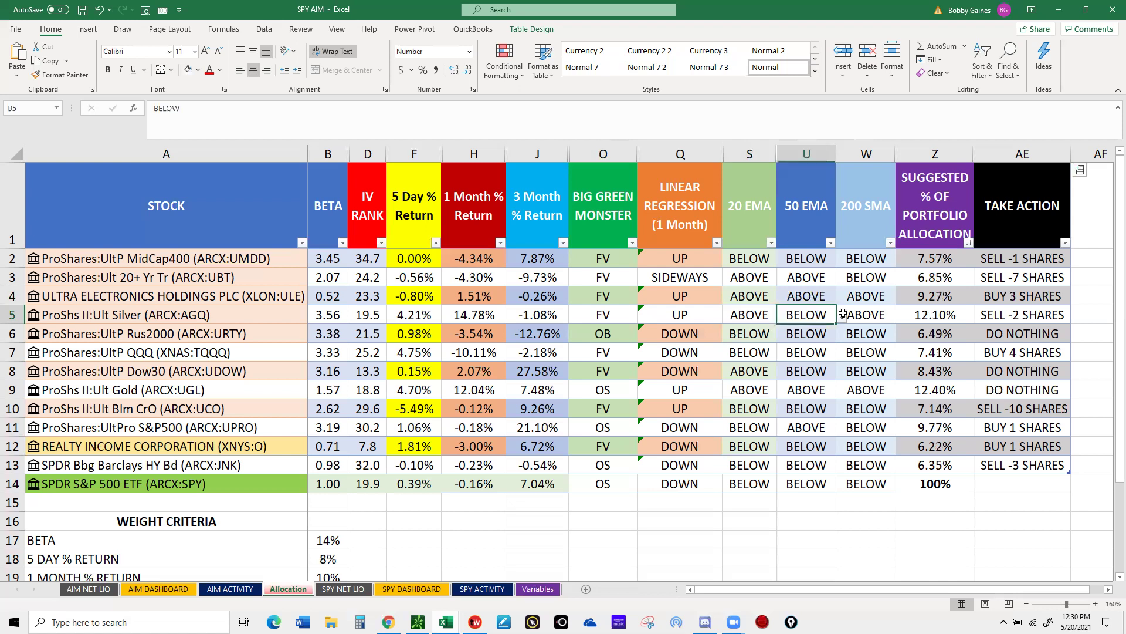
left_click(842, 317)
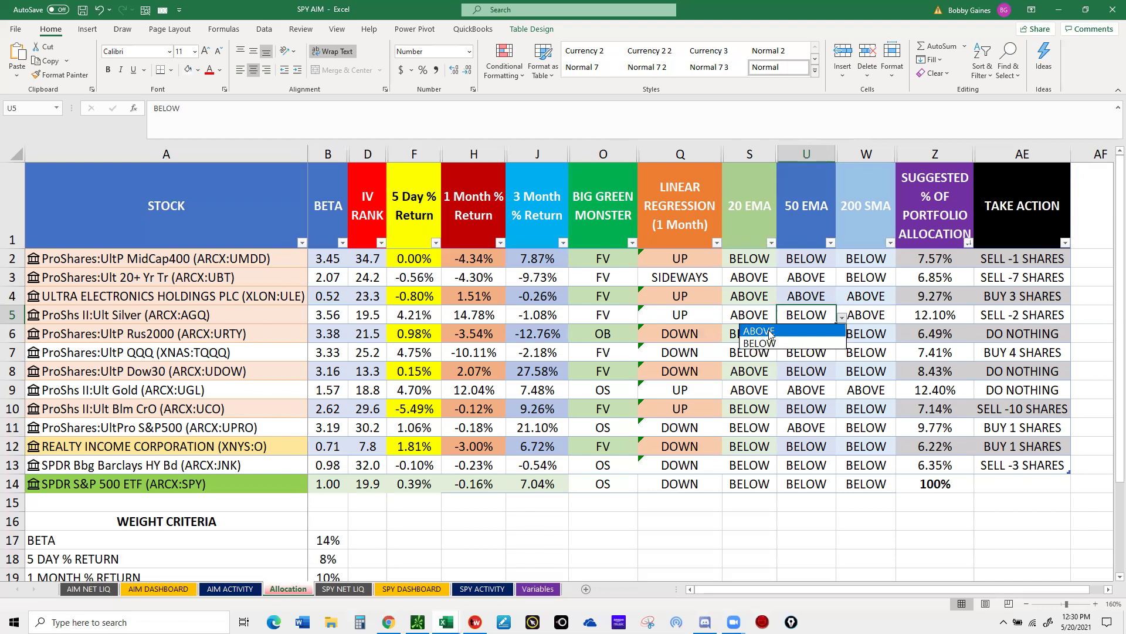
left_click(770, 332)
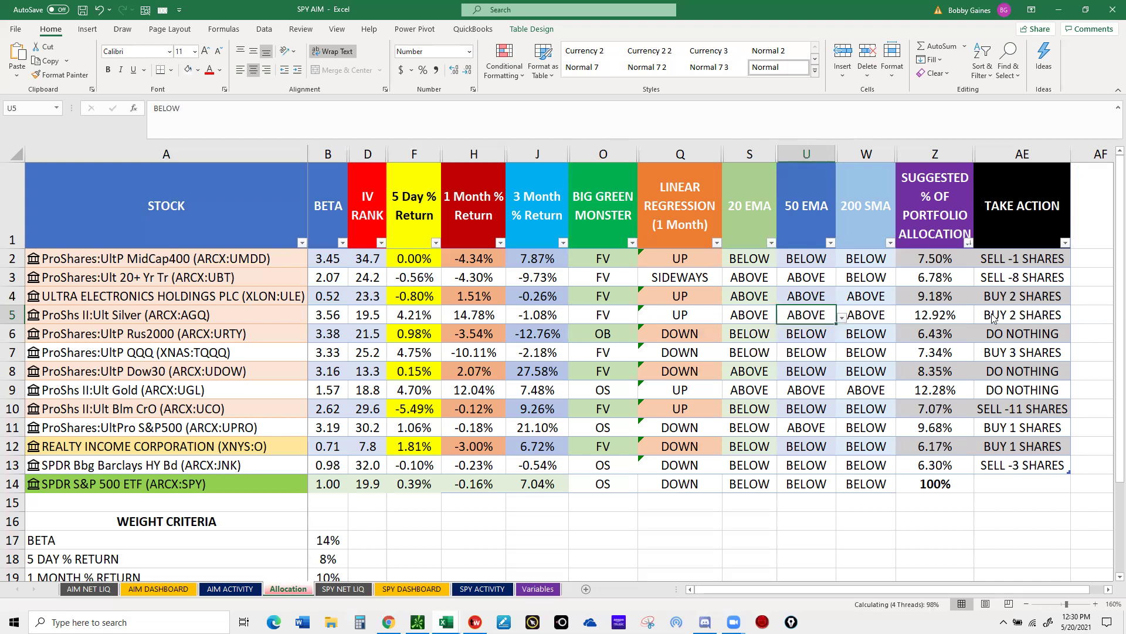
left_click(868, 316)
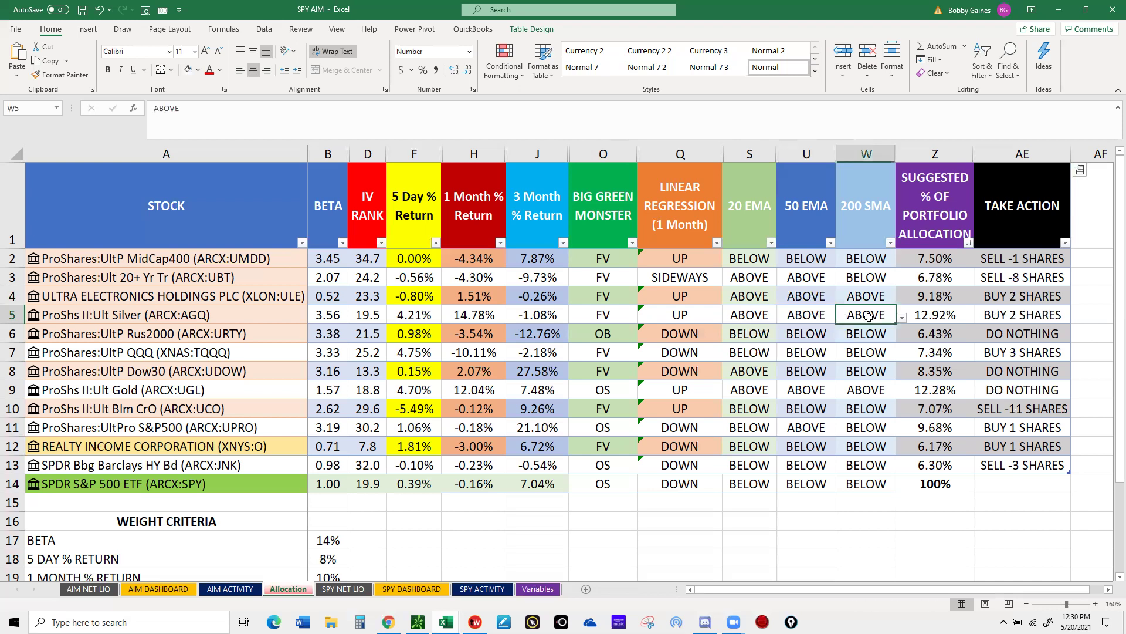
- Switch to thinkorswim and load the URTY chart to check its price against the value area and moving averages
left_click(693, 336)
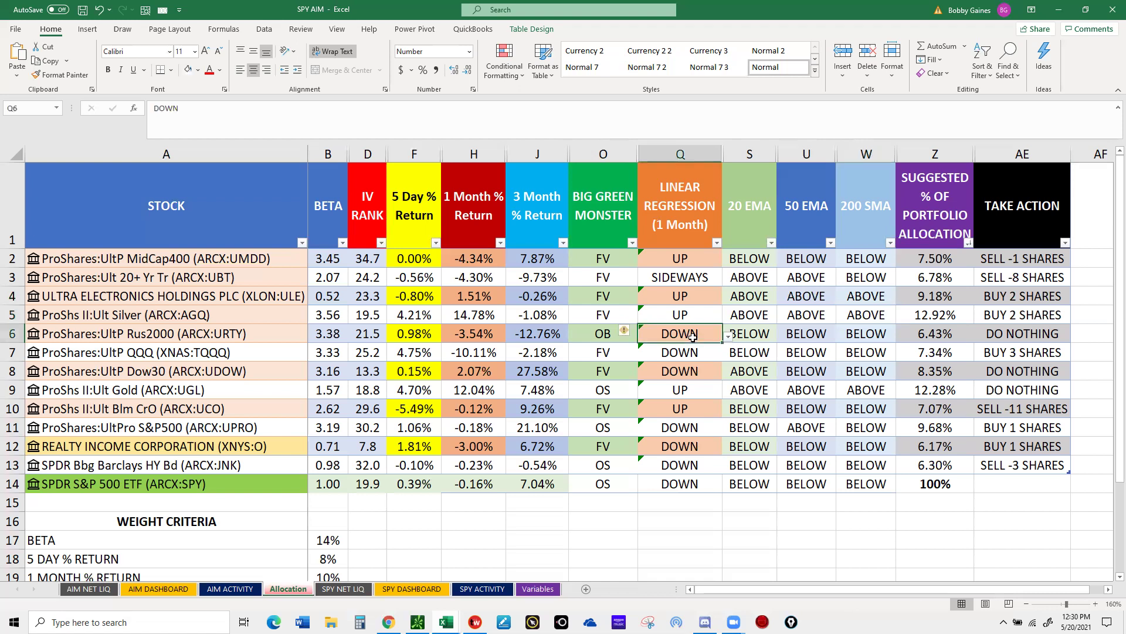
left_click(418, 622)
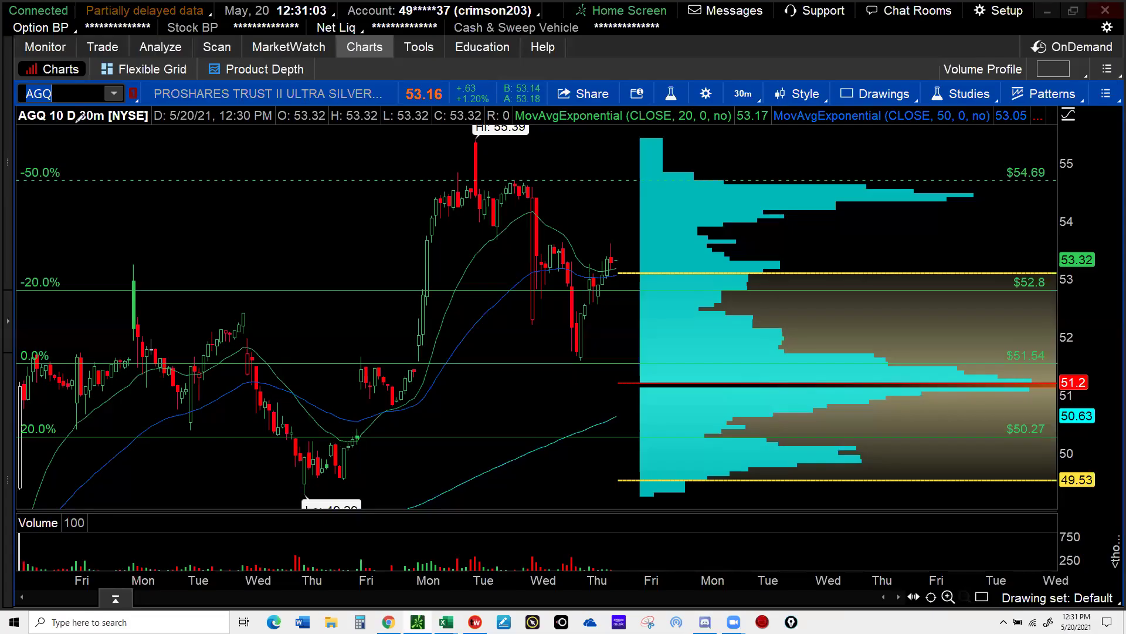
type("URTY")
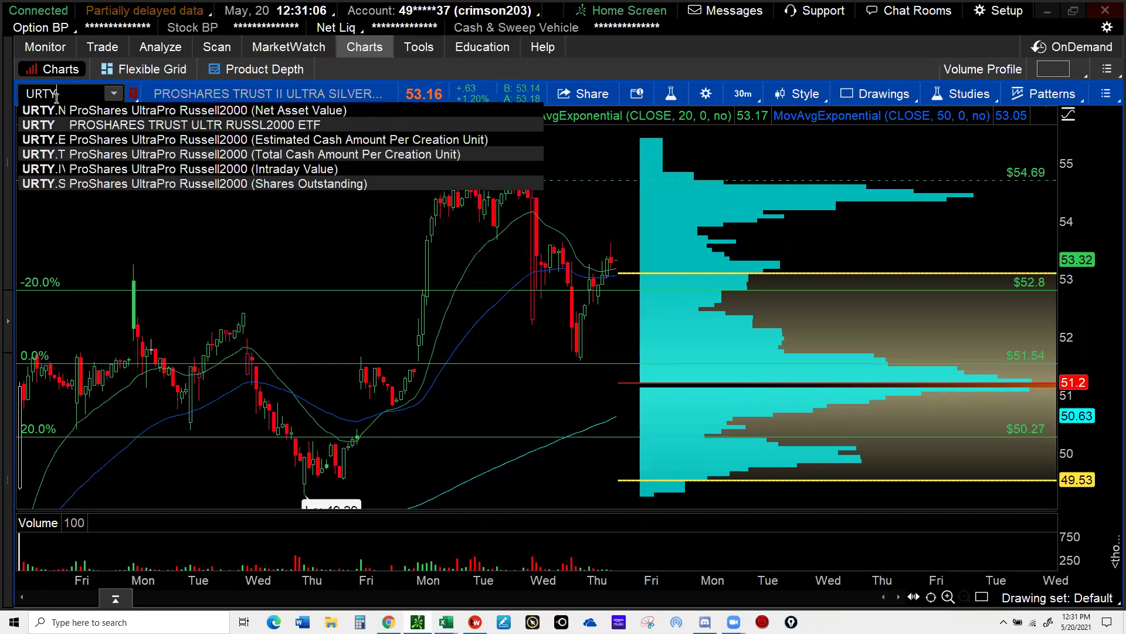
key("Return")
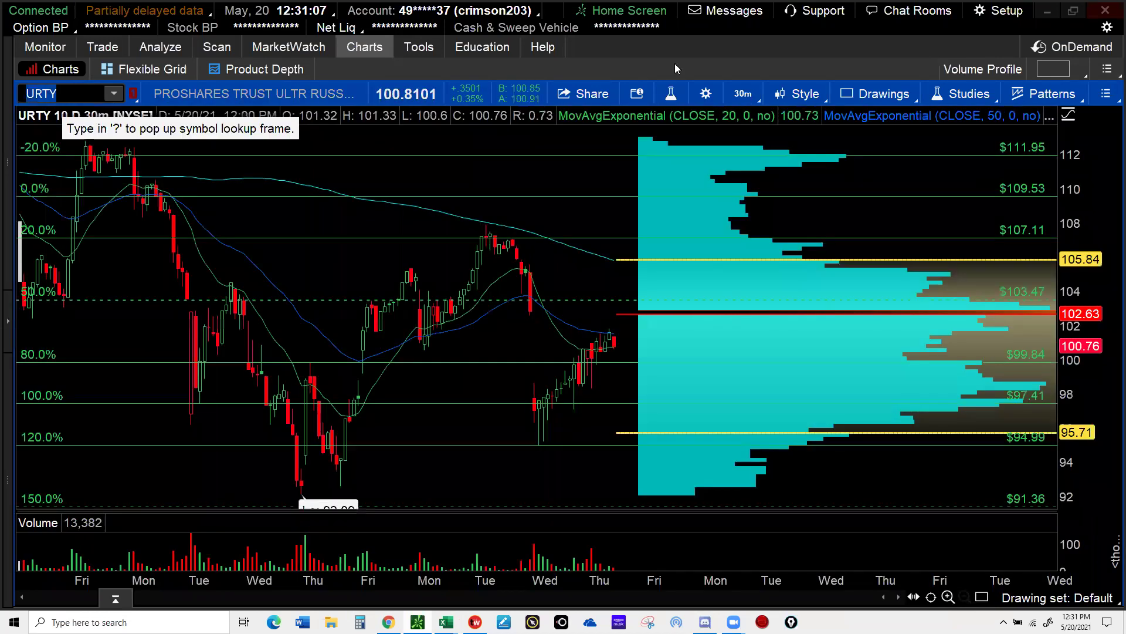
left_click(734, 95)
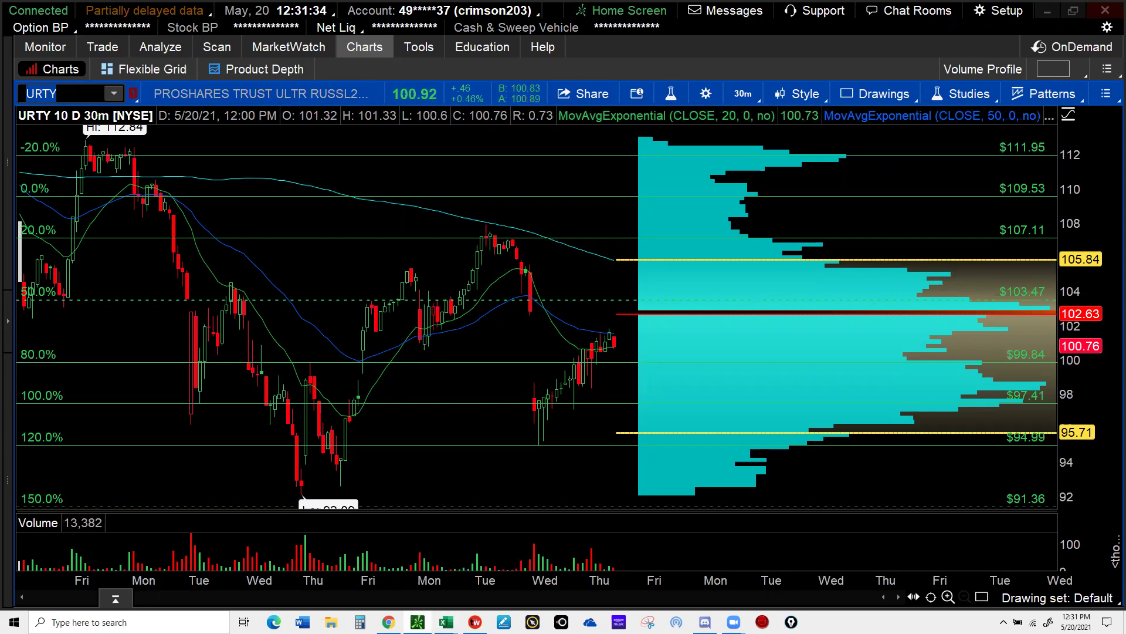
- Switch to the SPY AIM workbook in Excel and set URTY's 20 EMA to ABOVE and its Big Green Monster to FV
mouse_move(447, 621)
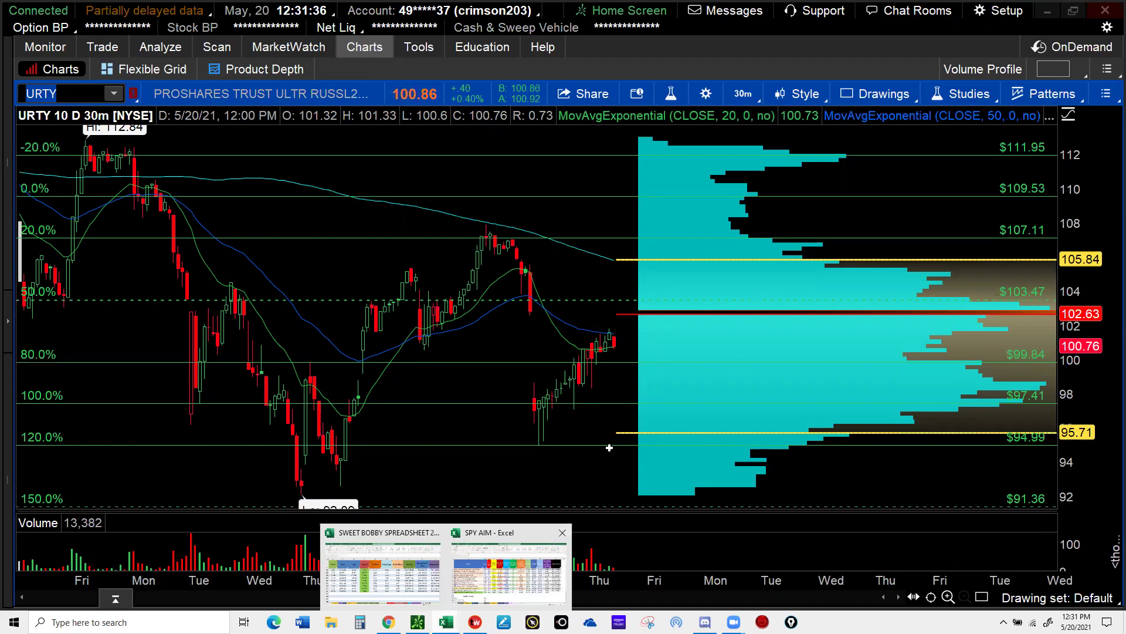
key("alt+Tab")
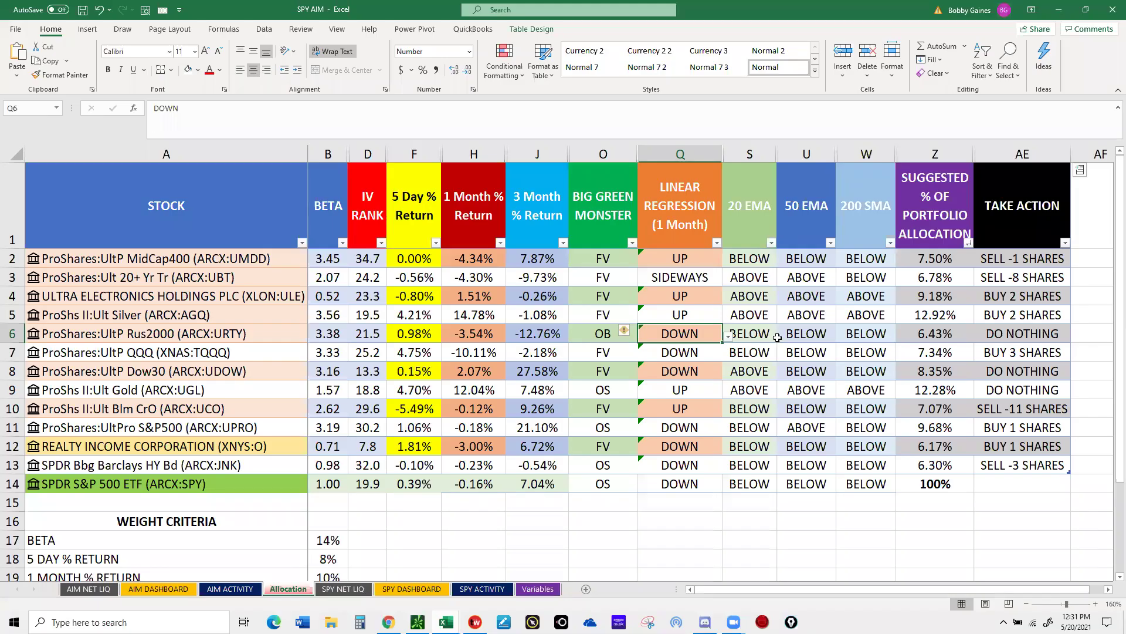
left_click(772, 339)
left_click(782, 337)
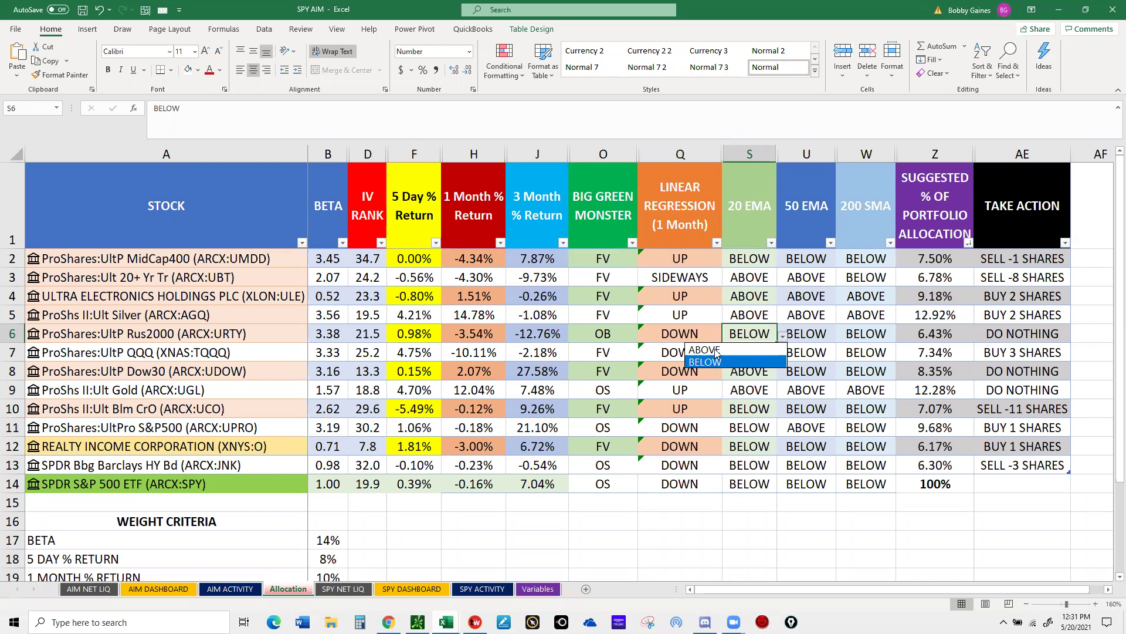
left_click(715, 350)
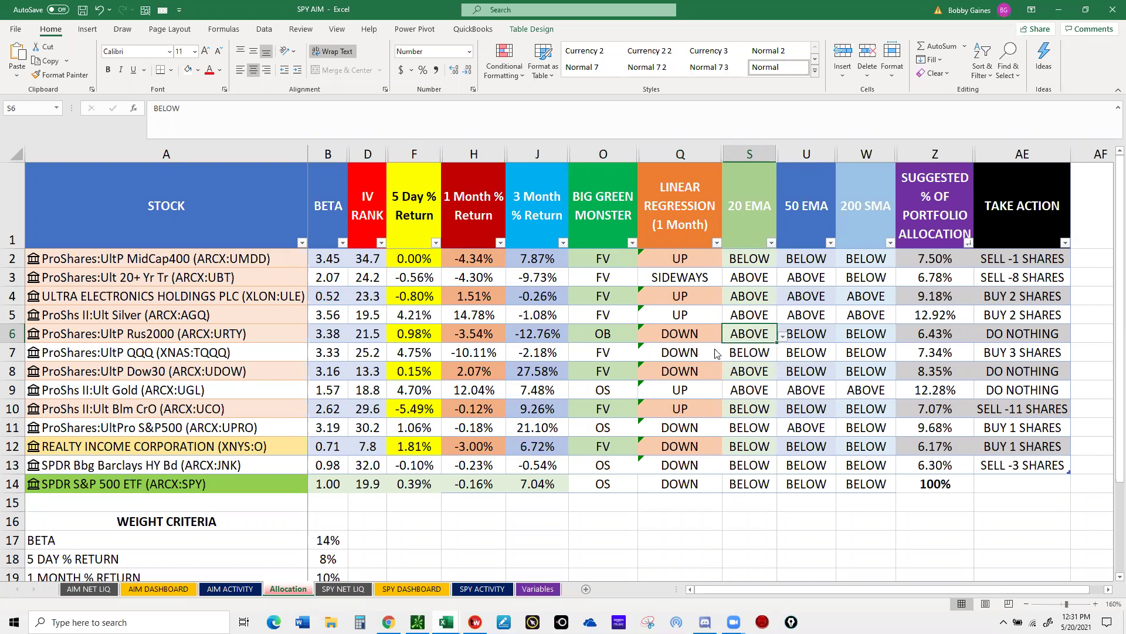
left_click(612, 334)
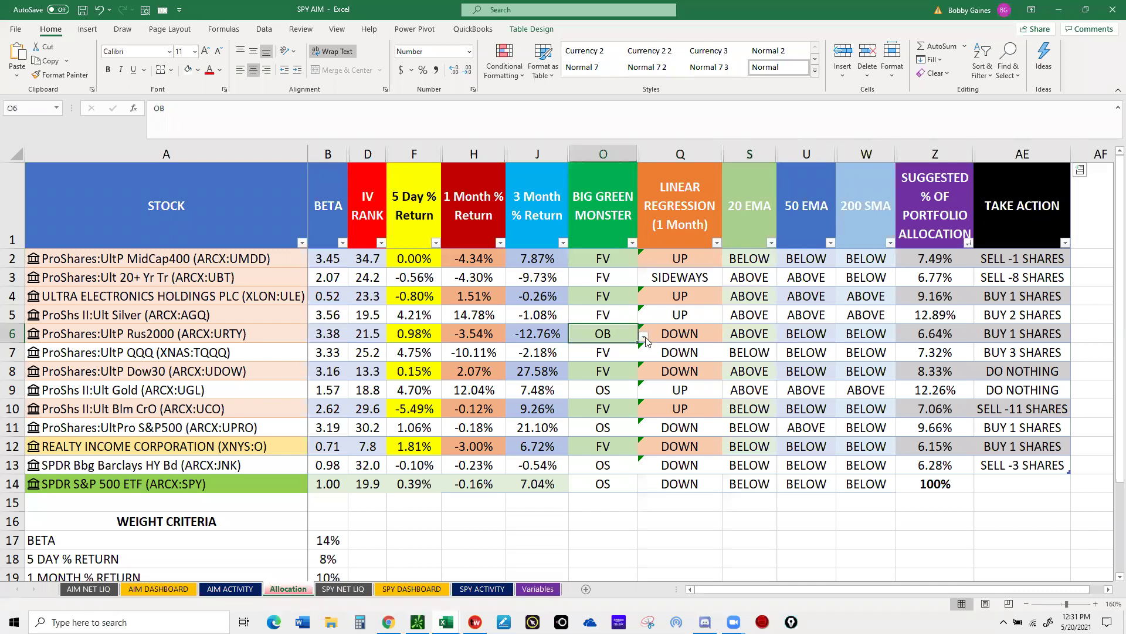
left_click(643, 336)
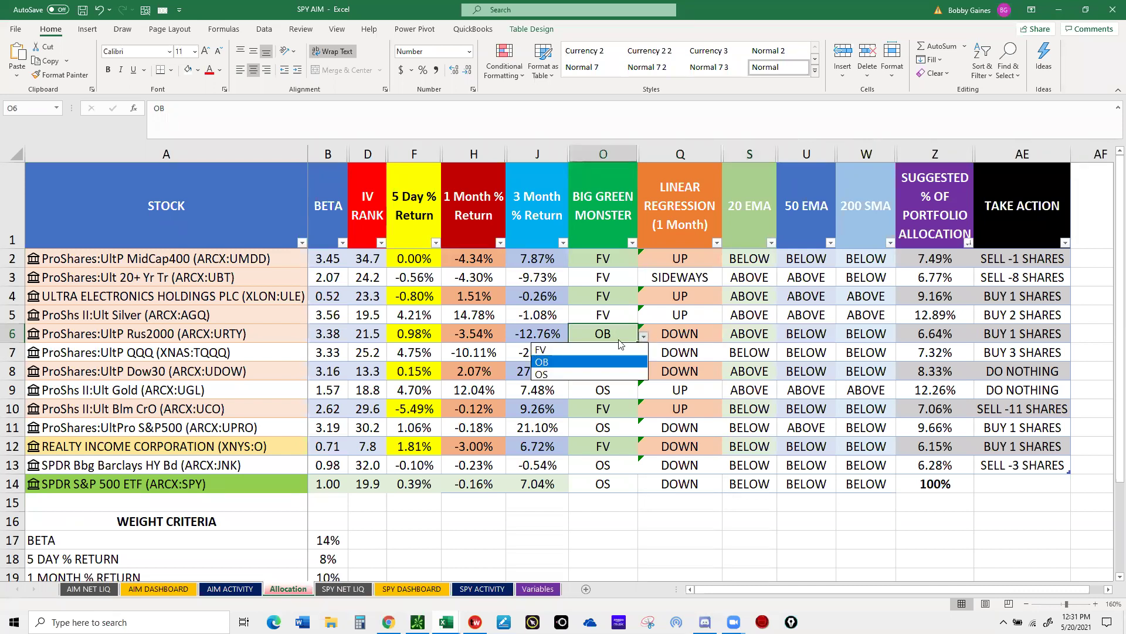
left_click(565, 351)
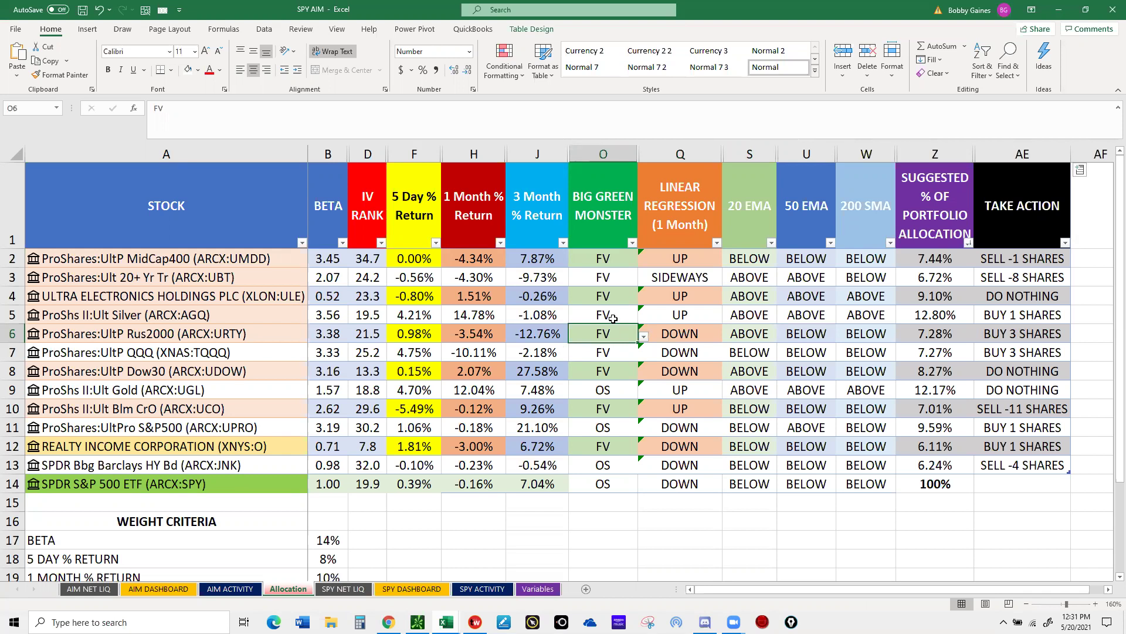
- Switch to thinkorswim and load the TQQQ chart to check its price against the value area and moving averages
left_click(604, 350)
mouse_move(475, 621)
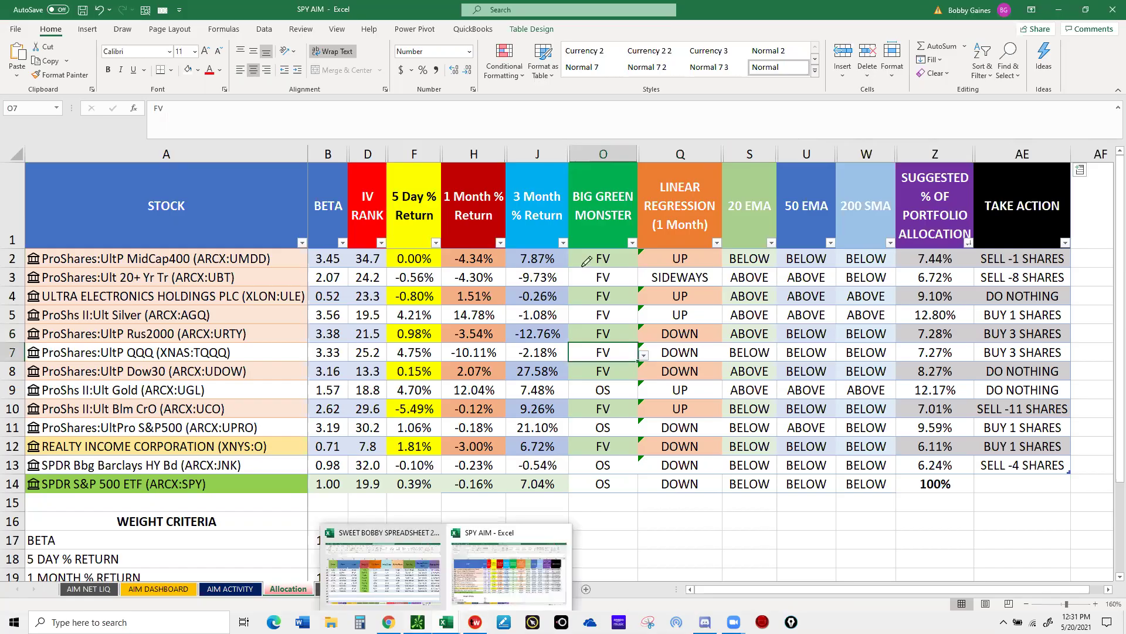
key("alt+Tab")
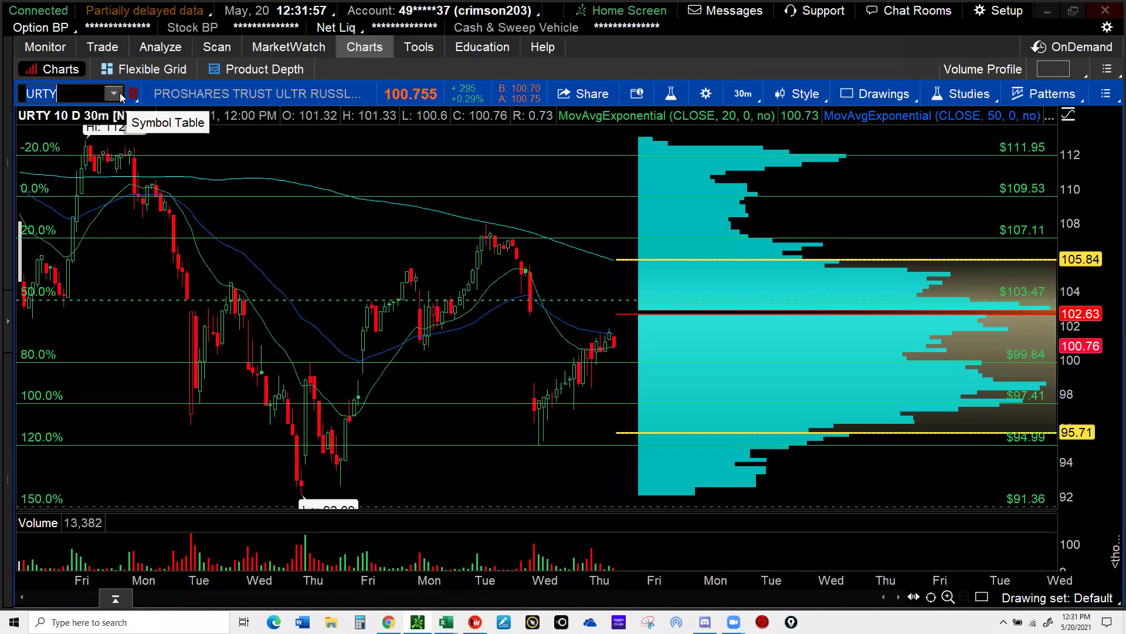
type("TQQQ")
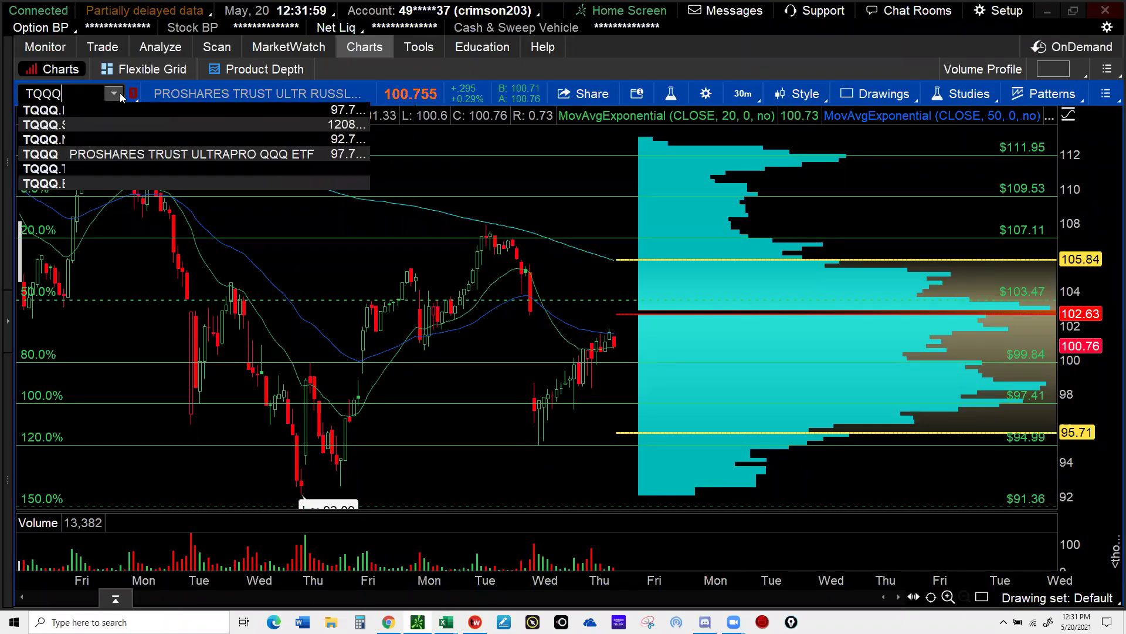
key("Return")
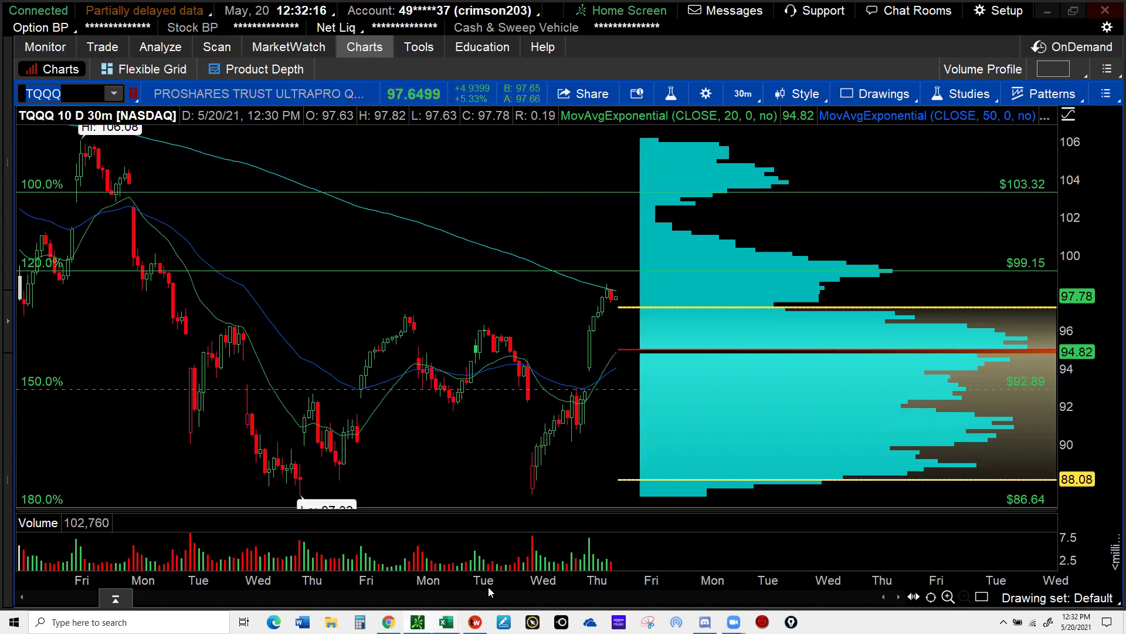
- Switch to the SPY AIM workbook in Excel and set TQQQ's 20 EMA to ABOVE
key("alt+Tab")
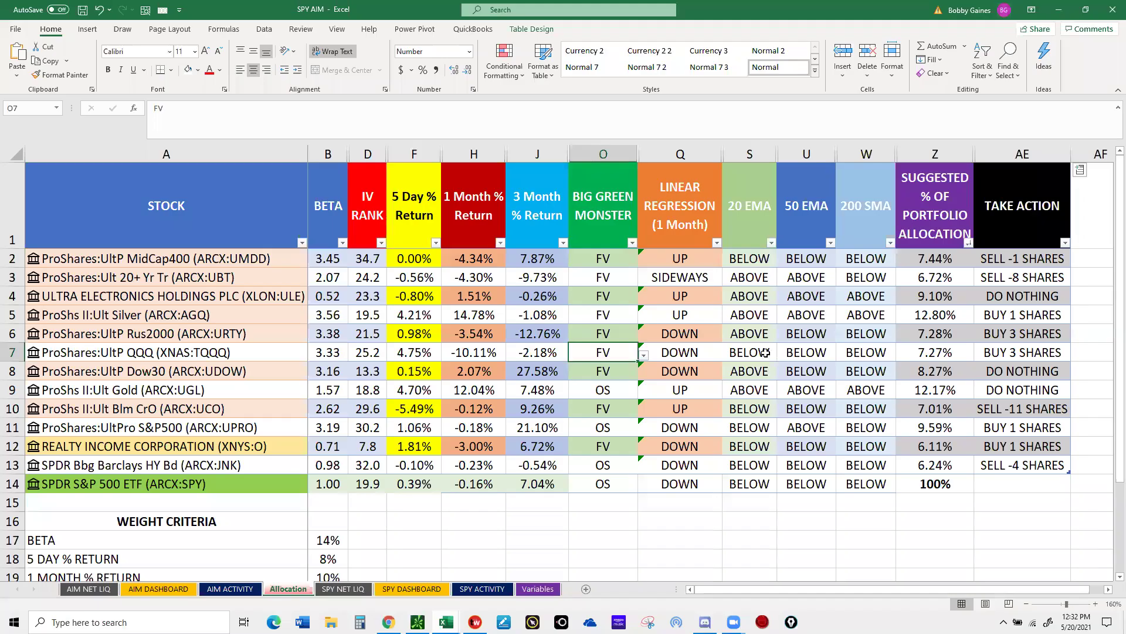
left_click(766, 353)
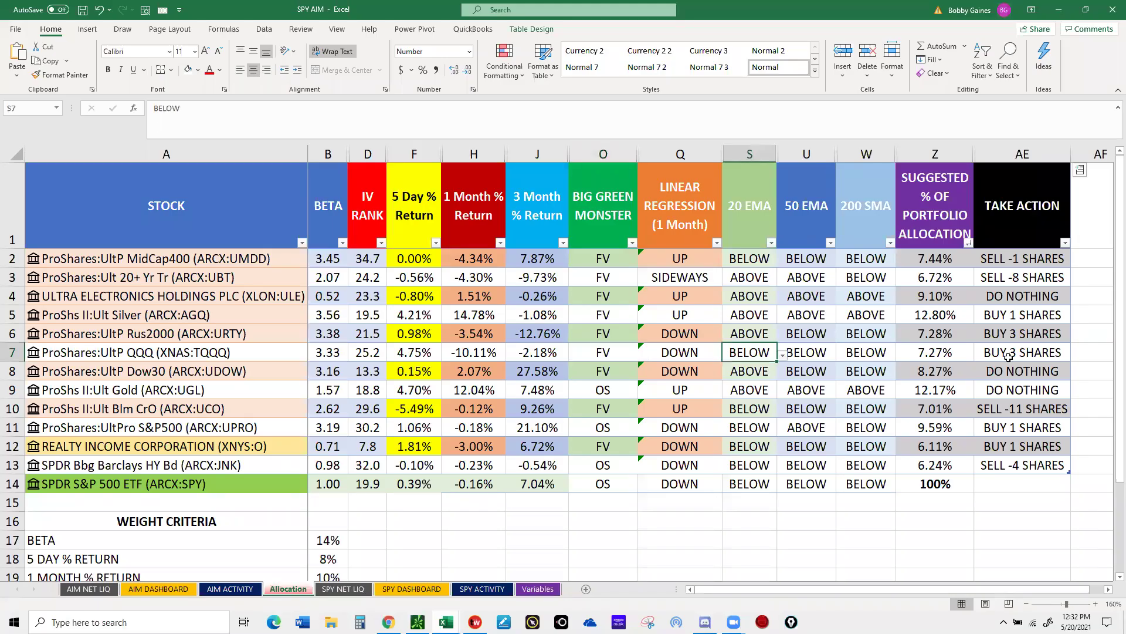
left_click(783, 355)
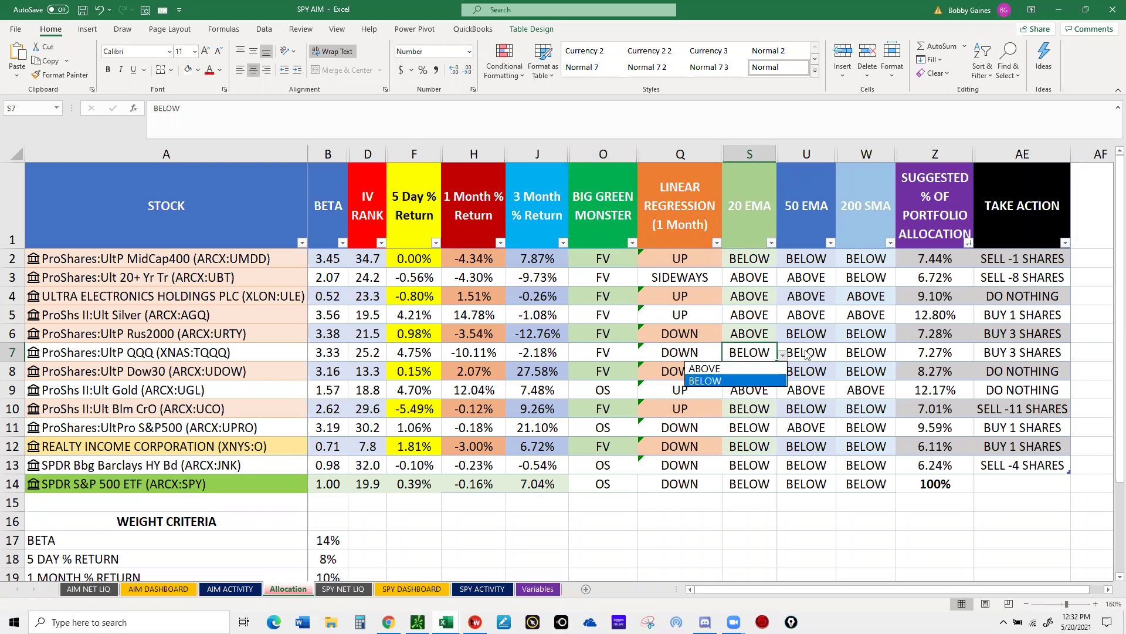
left_click(746, 368)
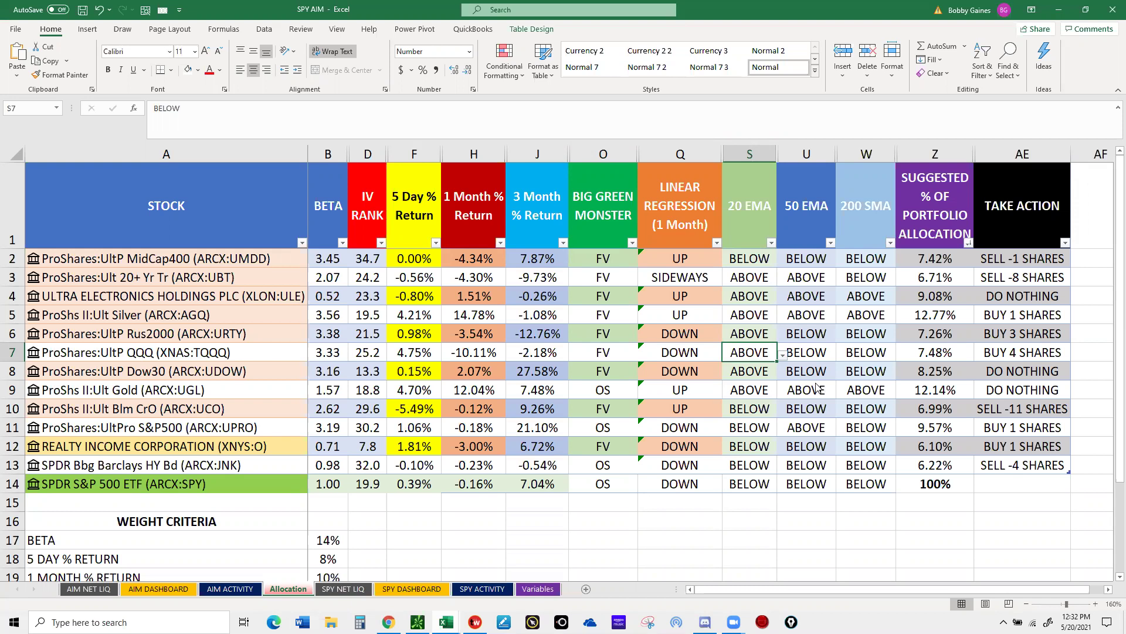
- Set TQQQ's 50 EMA to ABOVE and check its Big Green Monster entry
left_click(804, 354)
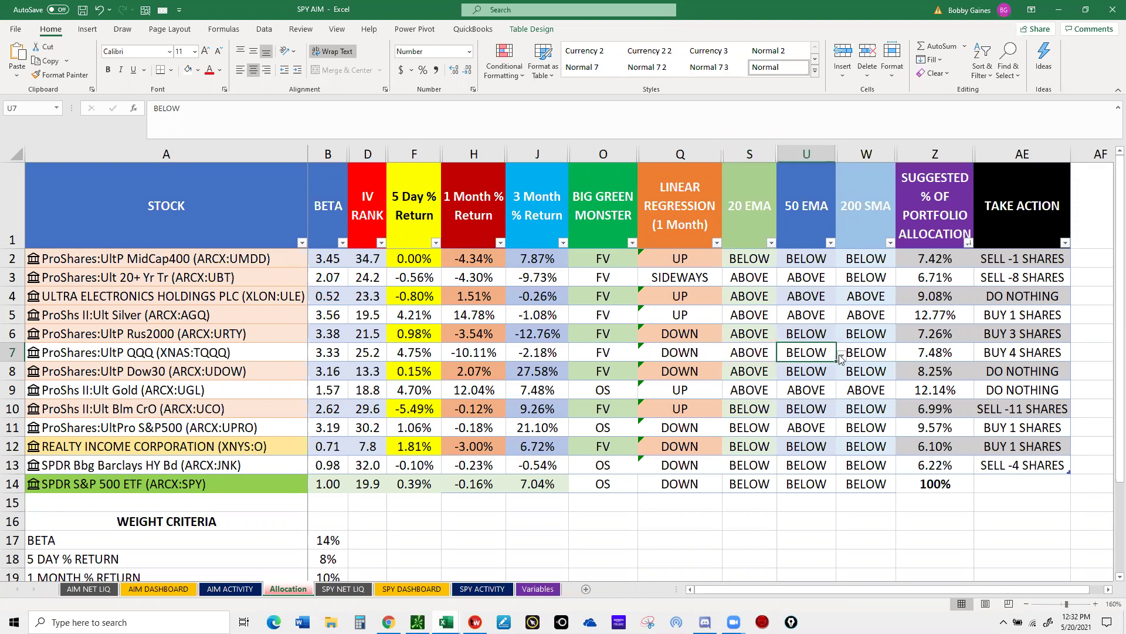
left_click(842, 355)
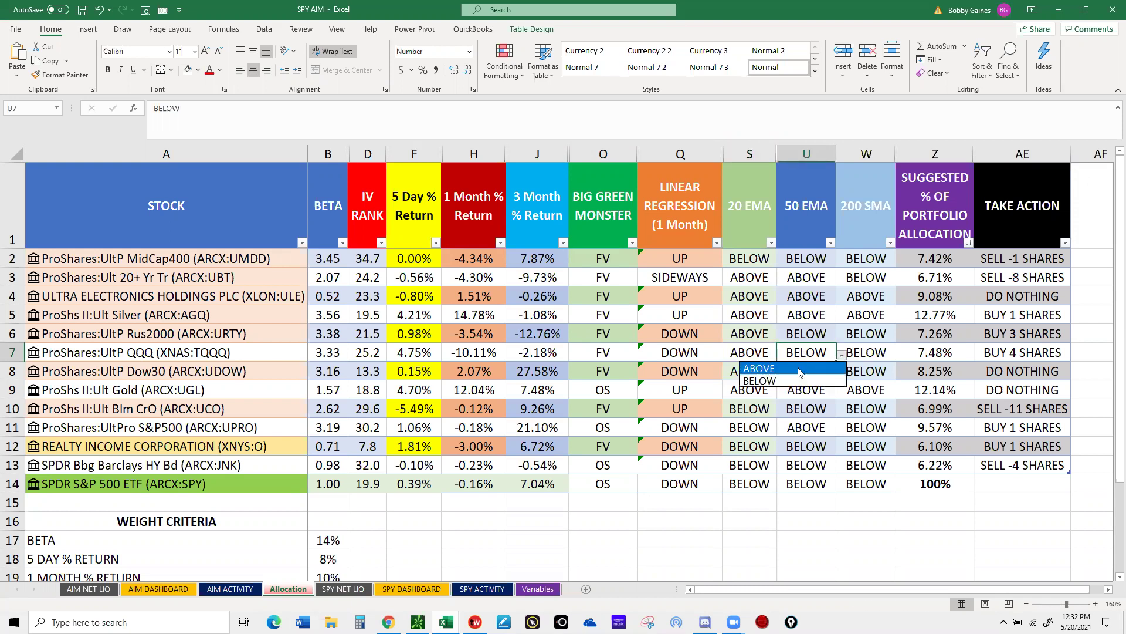
left_click(800, 370)
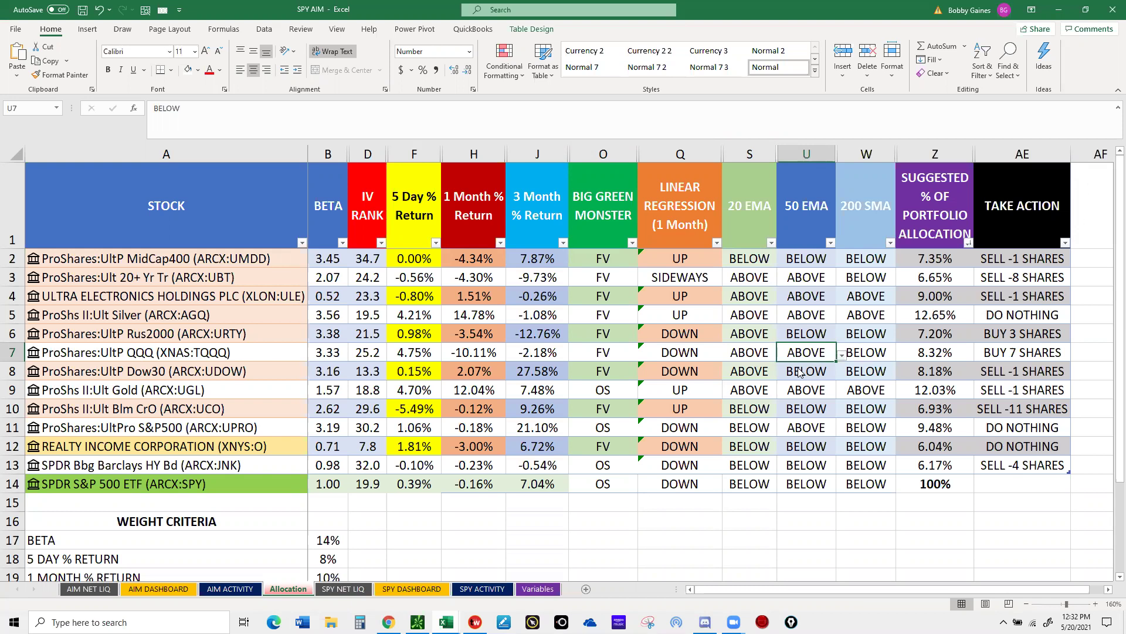
left_click(606, 354)
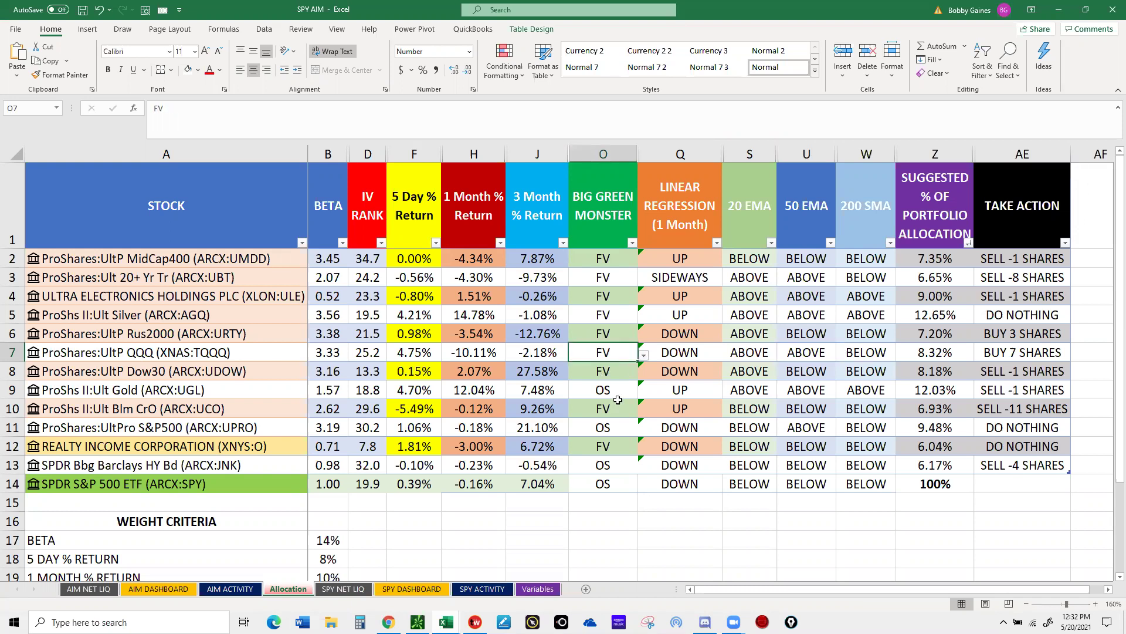
- Switch to thinkorswim and load the UDOW chart to check its price against the value area and moving averages
key("Down")
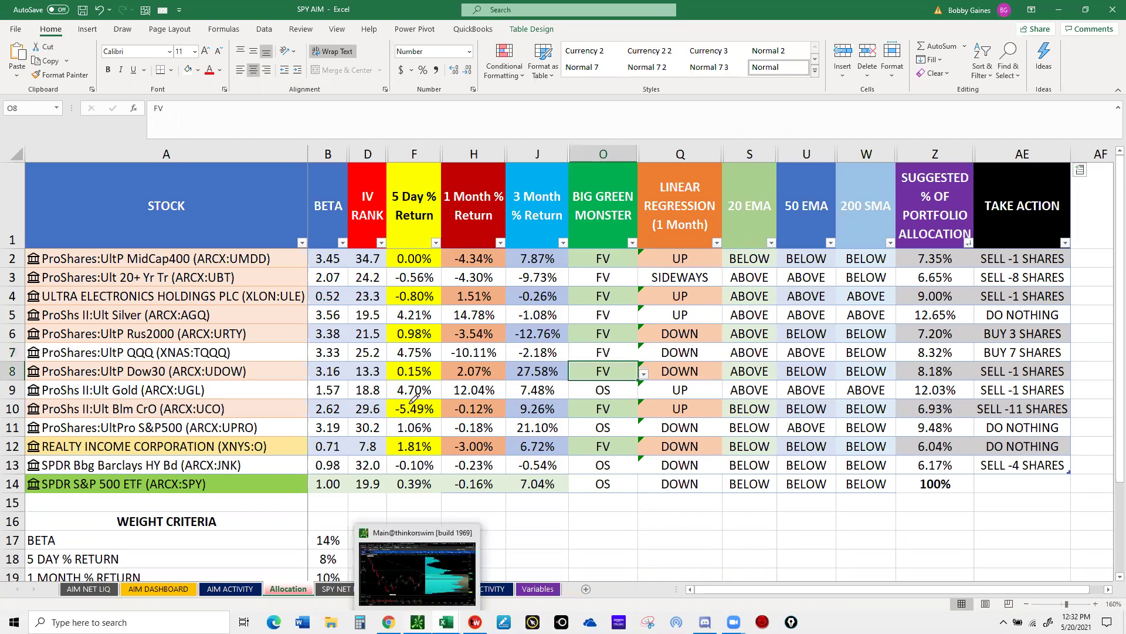
left_click(418, 572)
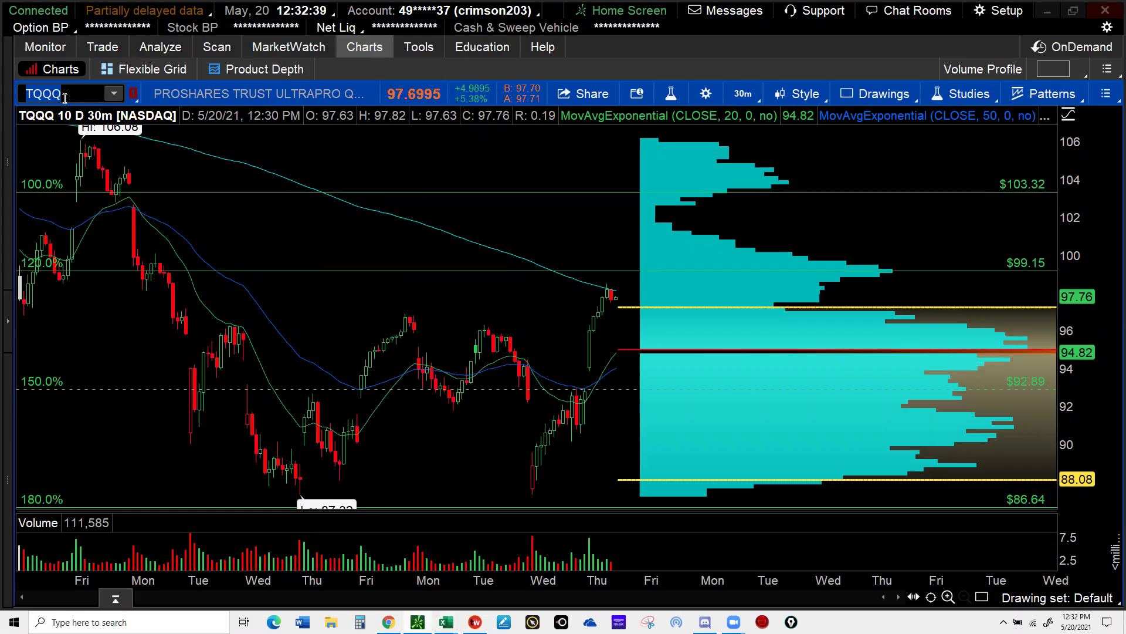
type("UDOW")
key("Return")
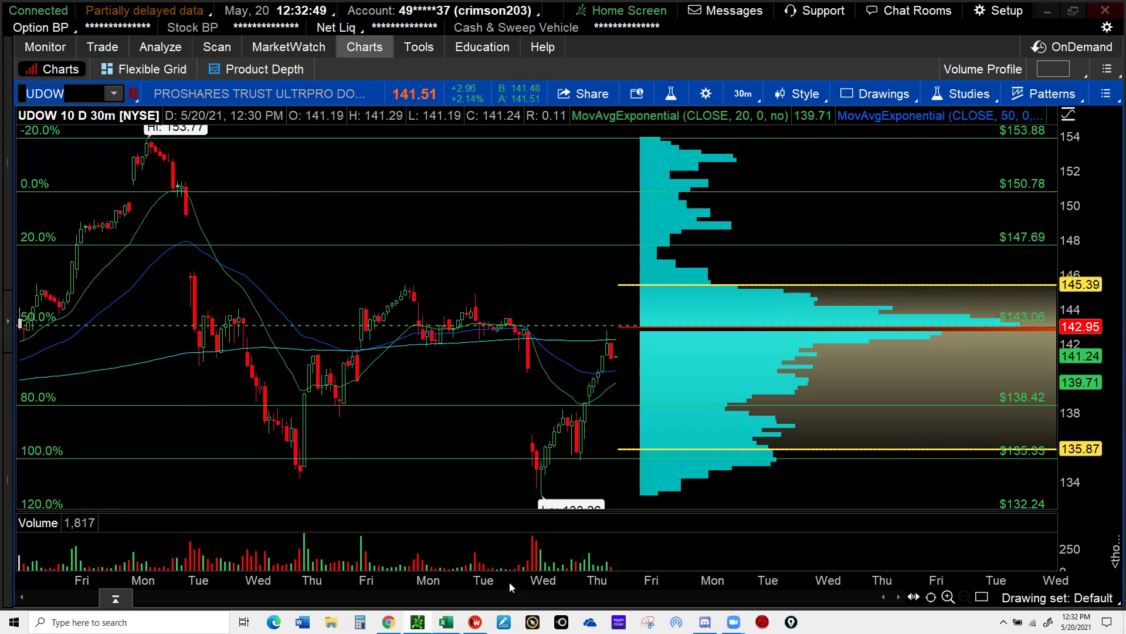
- Switch to the SPY AIM workbook in Excel and set UDOW's 50 EMA to ABOVE
key("alt+Tab")
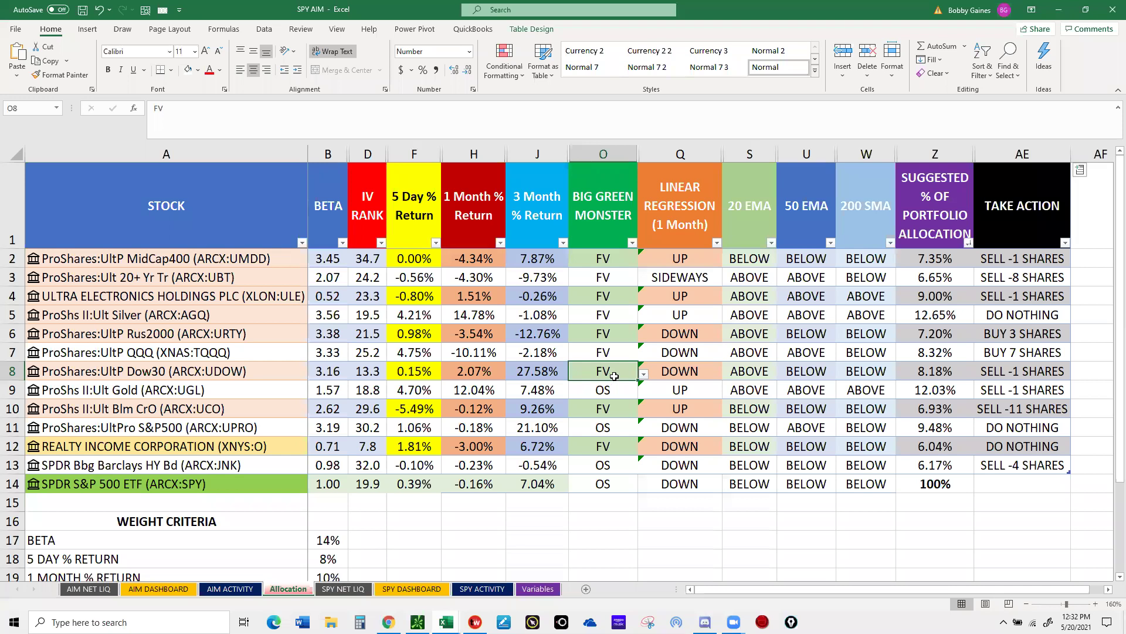
left_click(823, 371)
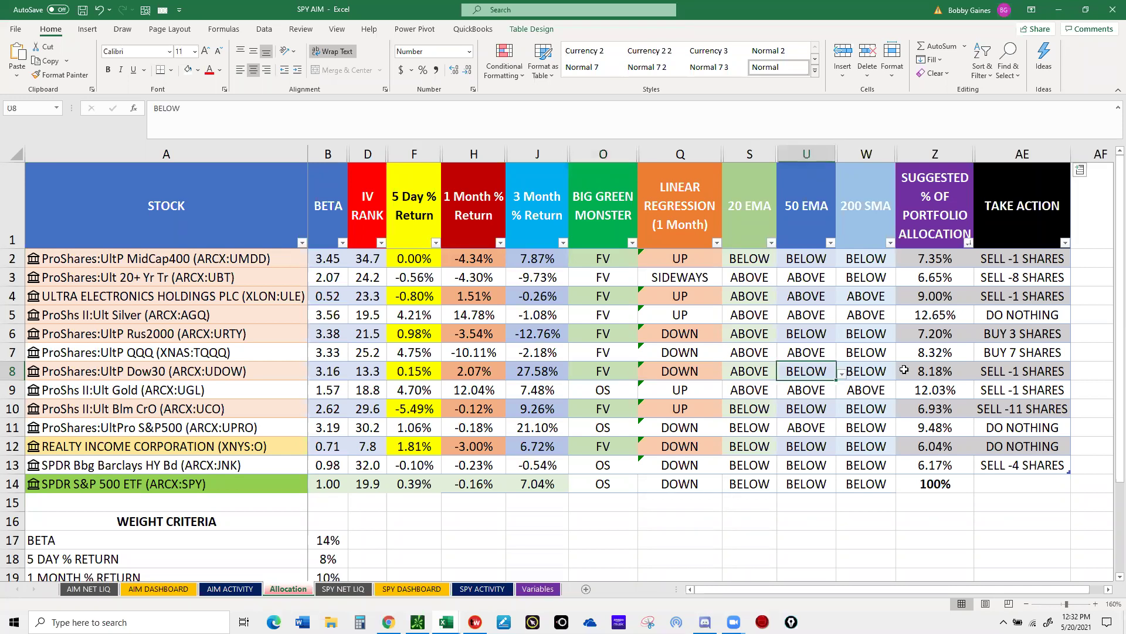
left_click(841, 374)
left_click(807, 385)
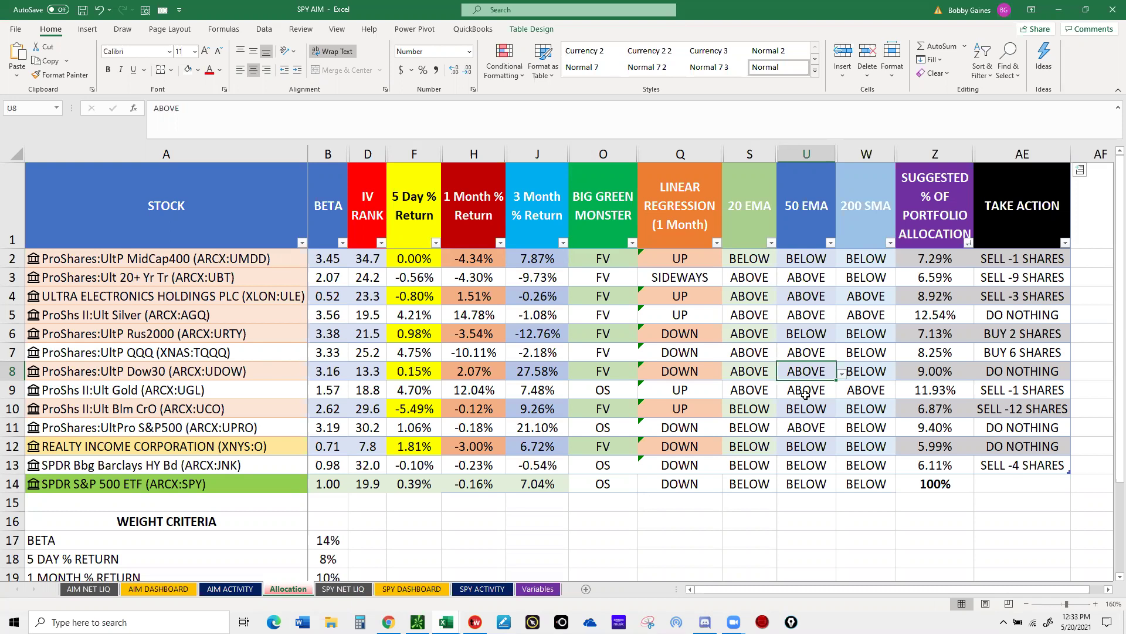
- Switch to thinkorswim and load the UGL chart to check its price against the value area and moving averages
left_click(703, 390)
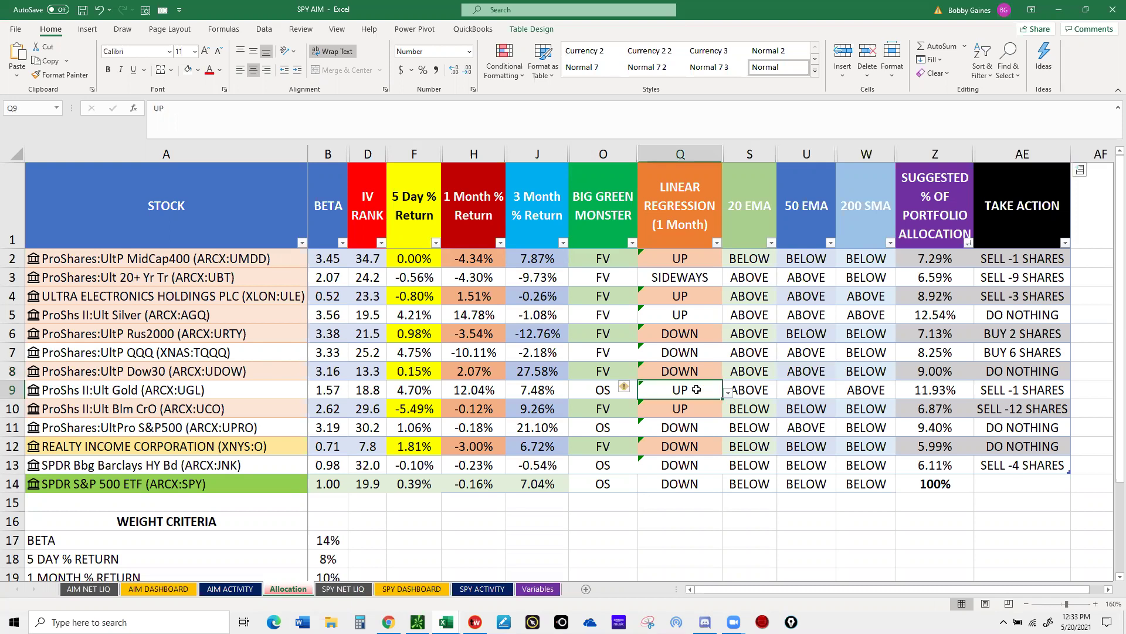
left_click(596, 387)
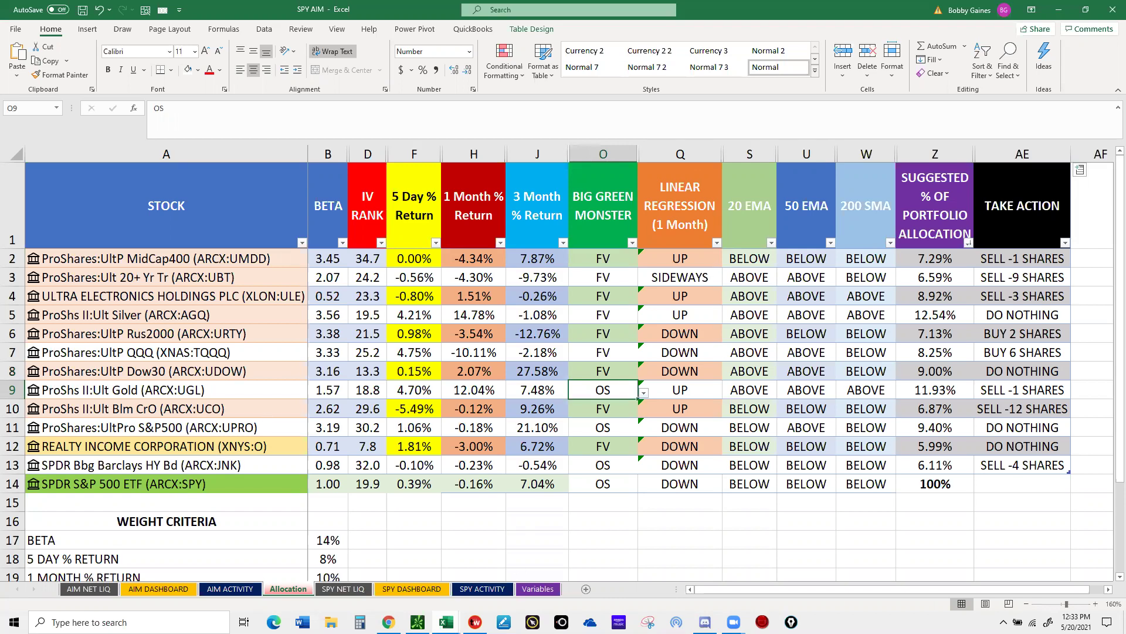
left_click(418, 622)
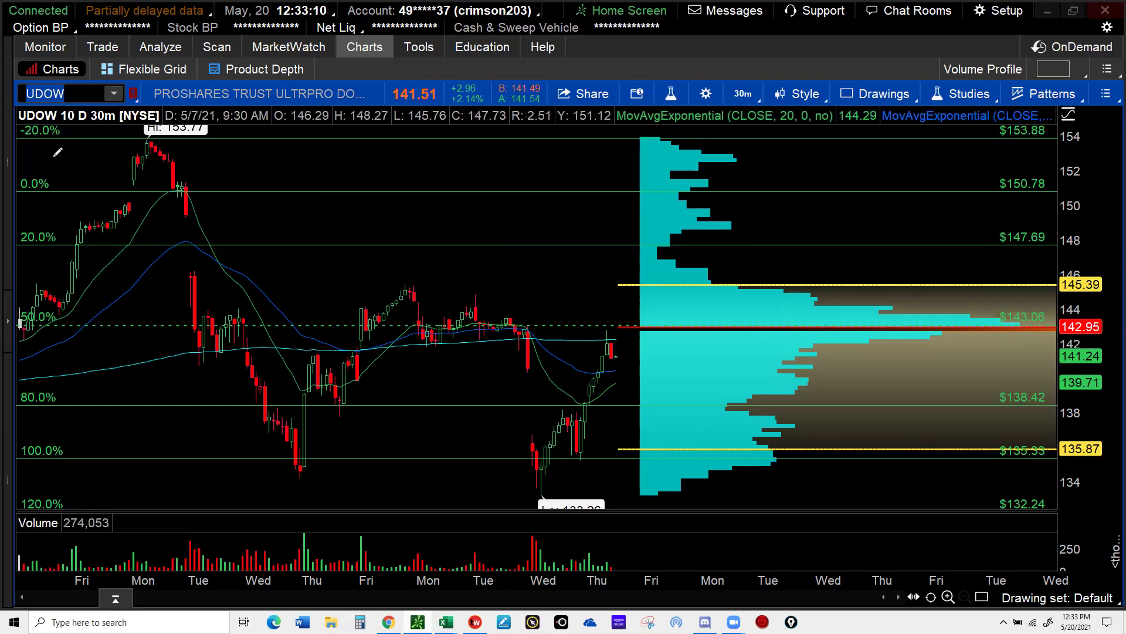
type("UGL")
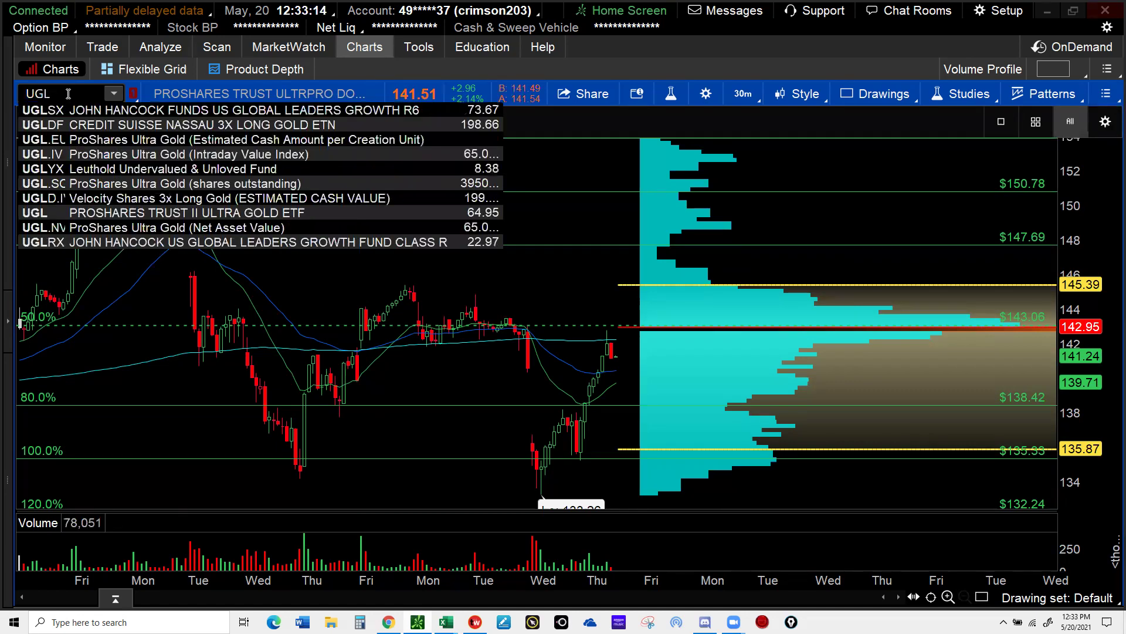
key("Return")
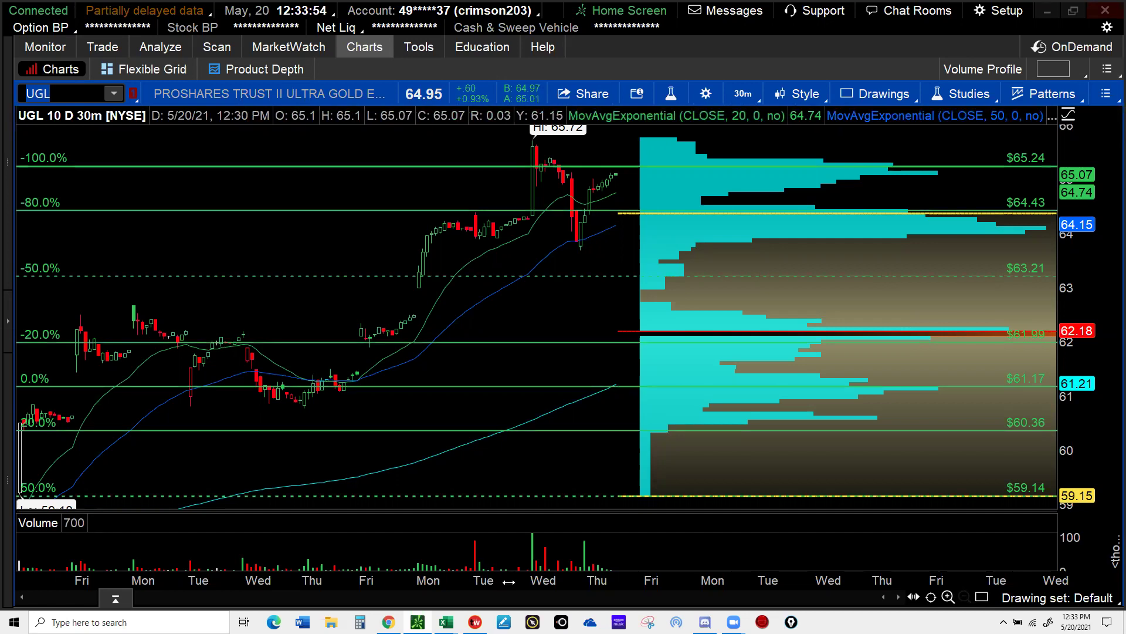
- Switch to the SPY AIM workbook in Excel and set UGL's Big Green Monster to OB
mouse_move(446, 621)
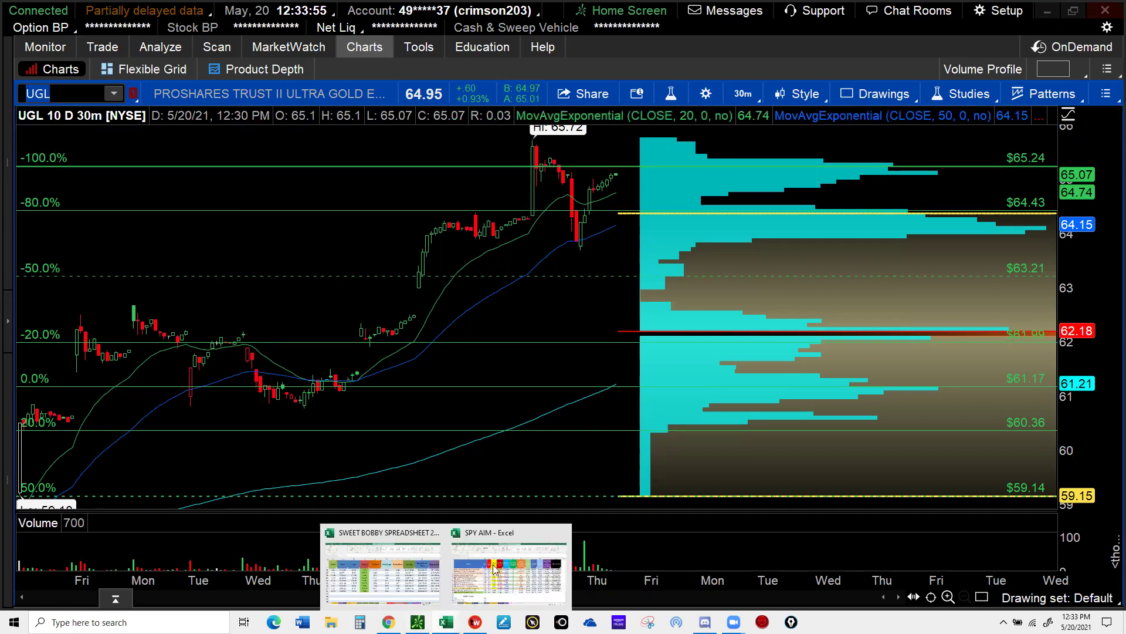
left_click(496, 567)
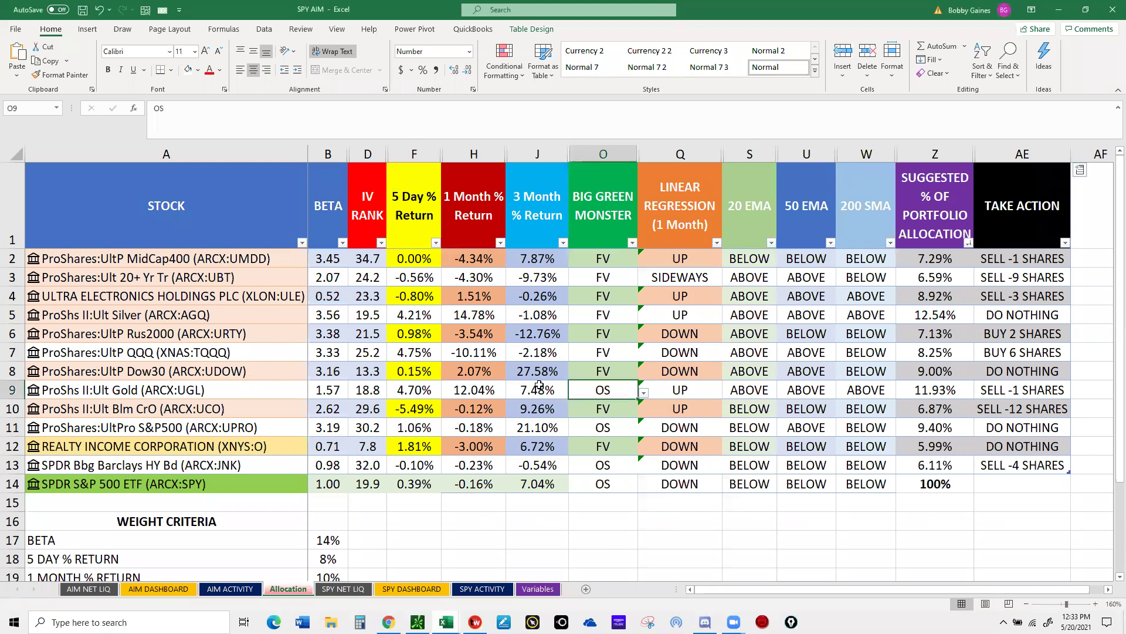
left_click(643, 393)
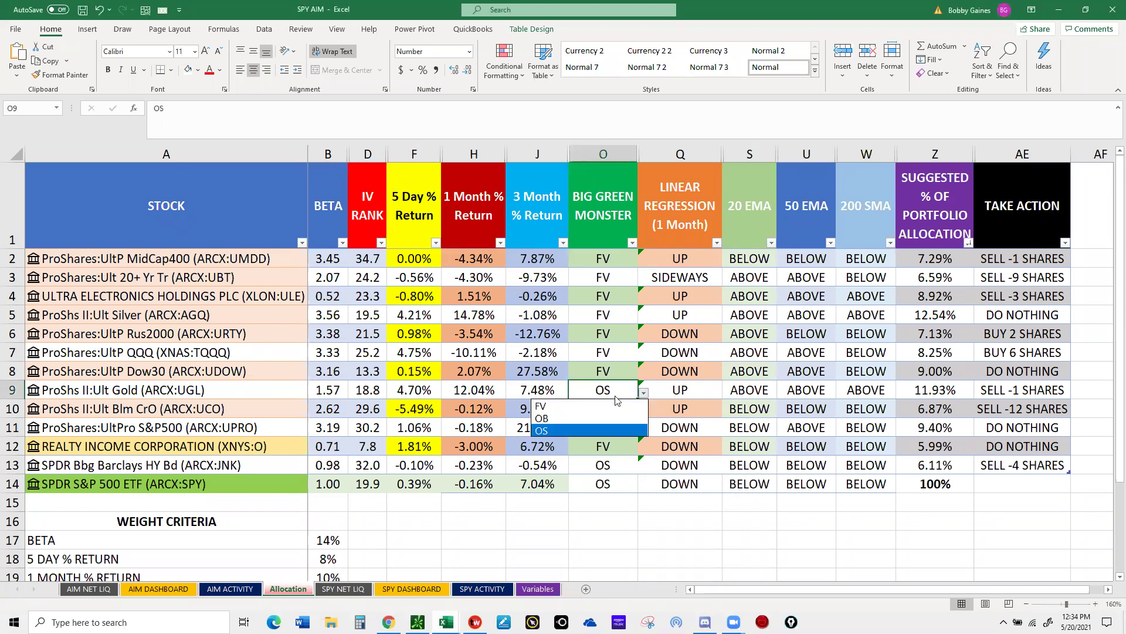
left_click(572, 418)
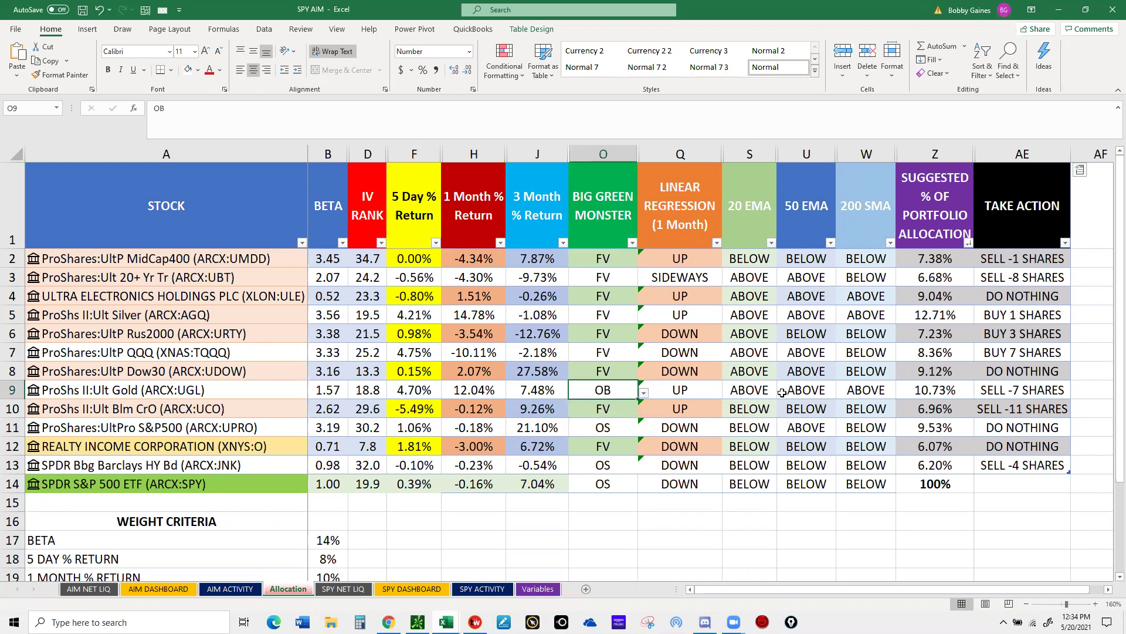
- Recheck UGL's moving averages on the thinkorswim chart, then return to the Excel workbook to review its Take Action and Big Green Monster entries
left_click(751, 390)
mouse_move(388, 622)
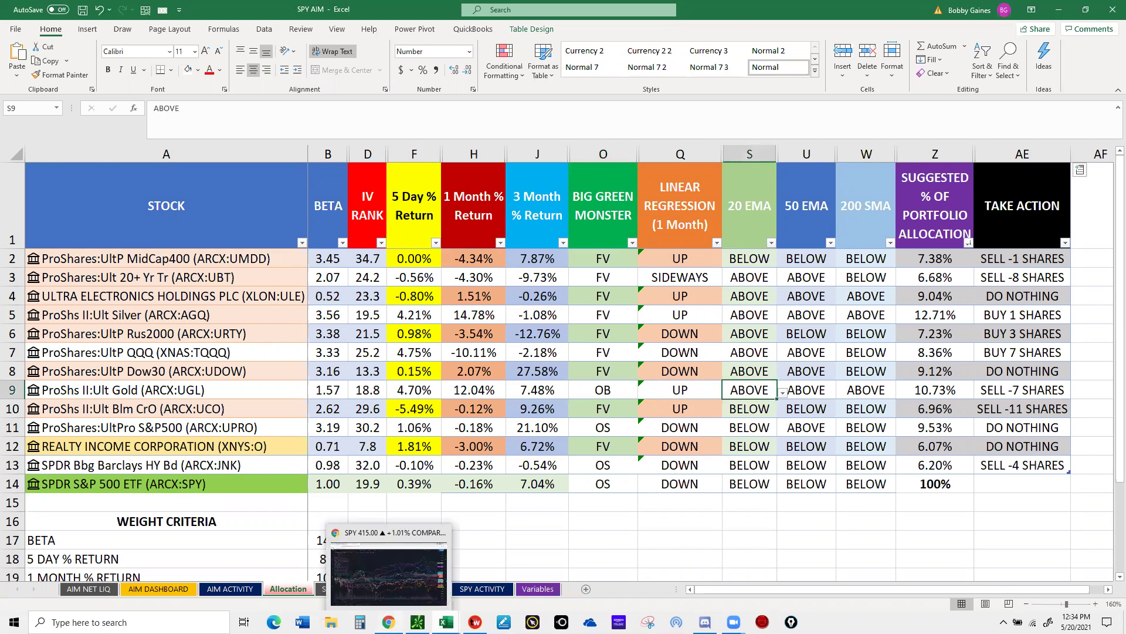
mouse_move(446, 622)
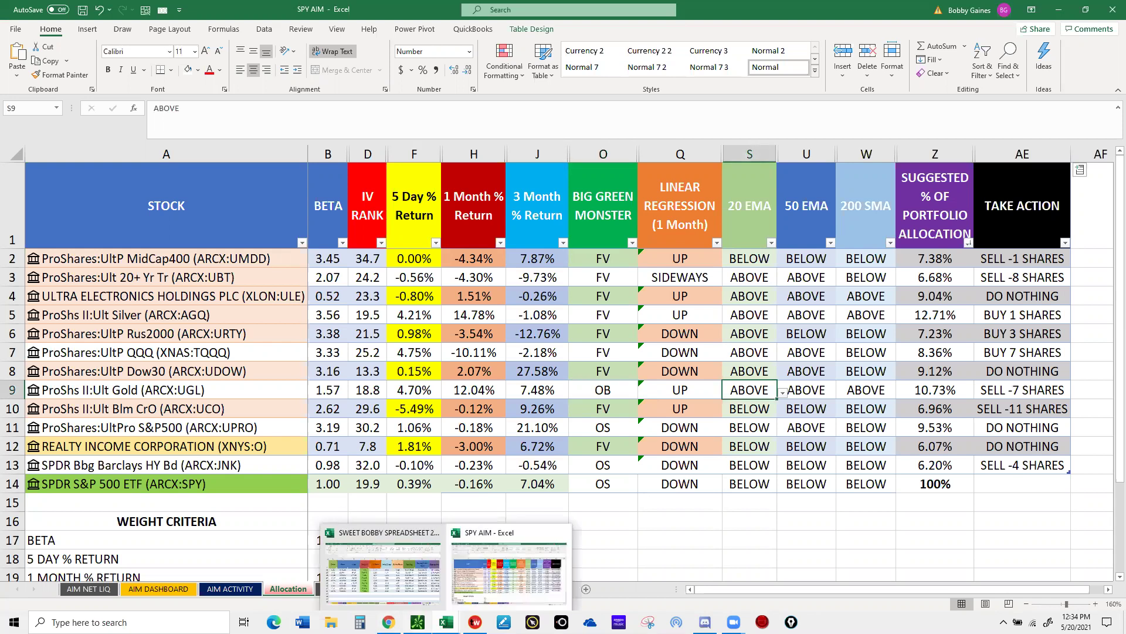
key("alt+Tab")
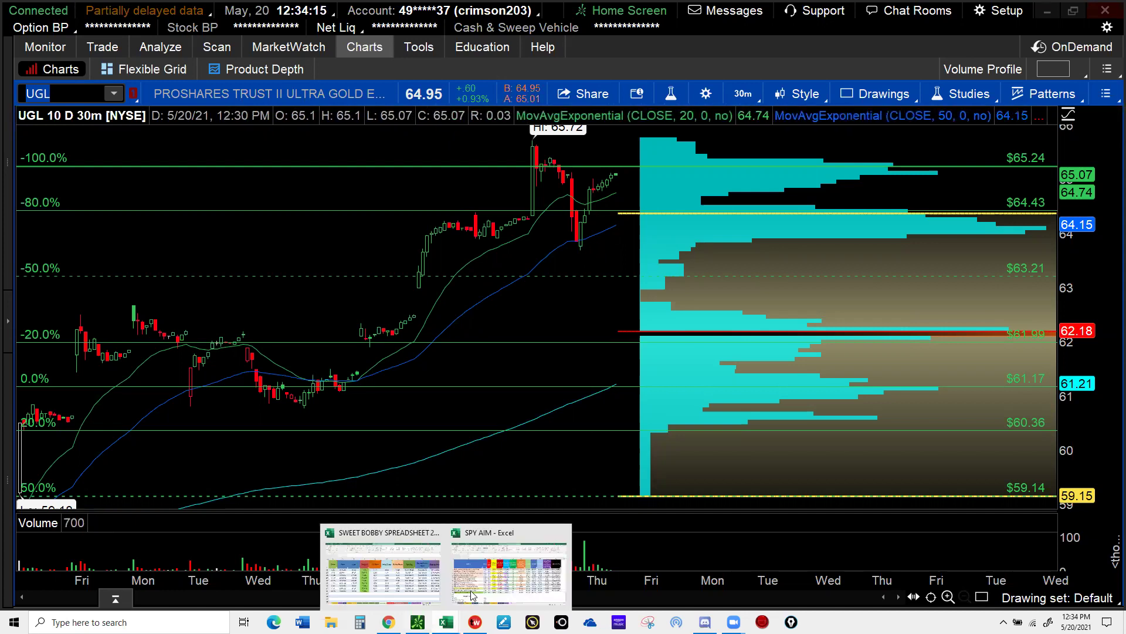
left_click(476, 593)
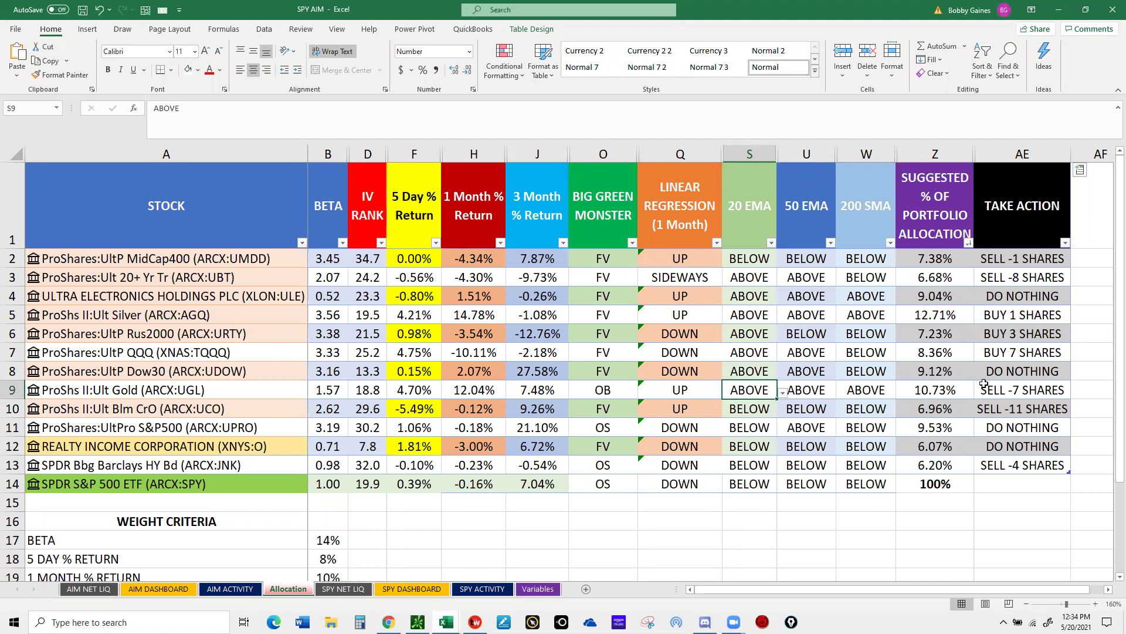
left_click(1018, 389)
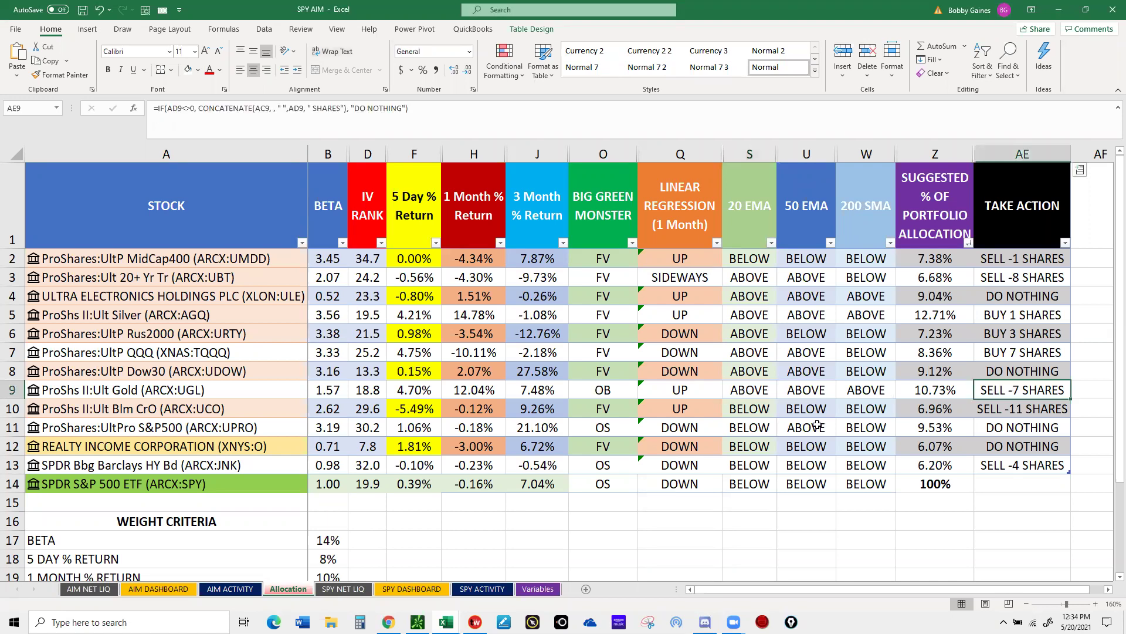
left_click(599, 390)
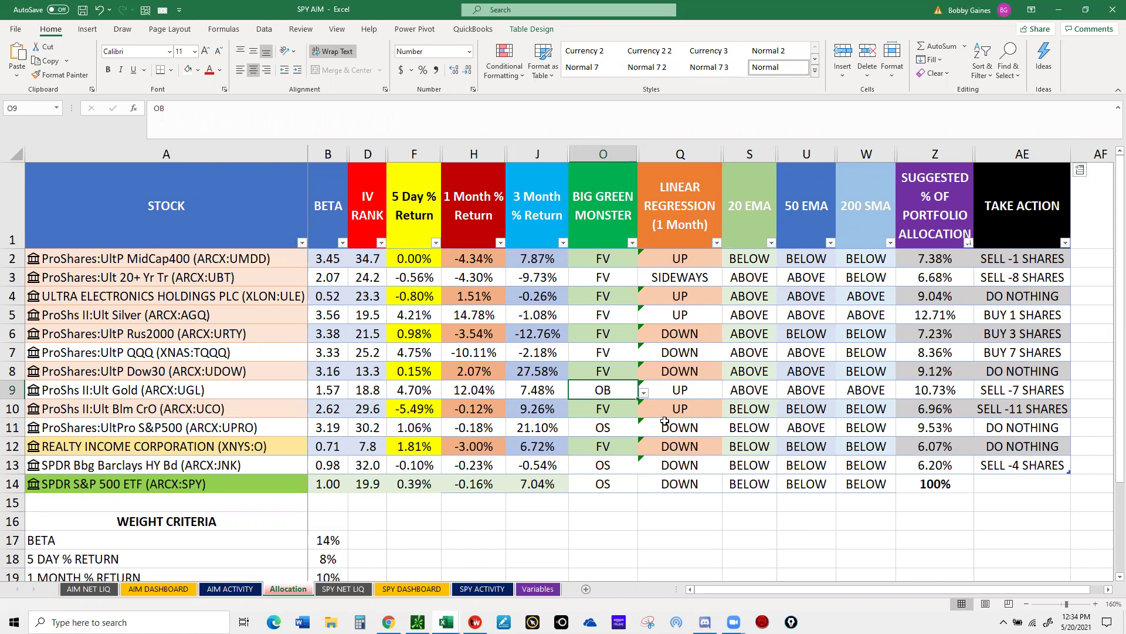
- Switch to thinkorswim and load the UCO chart to check its price against the value area and moving averages
left_click(601, 409)
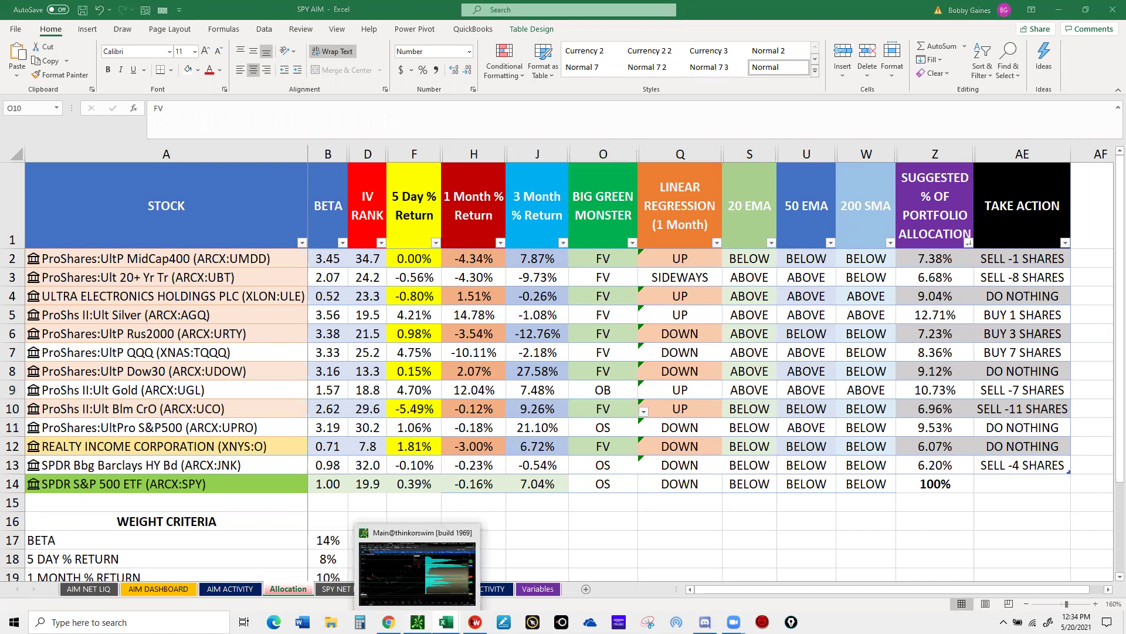
left_click(417, 622)
left_click(65, 94)
type("UCO")
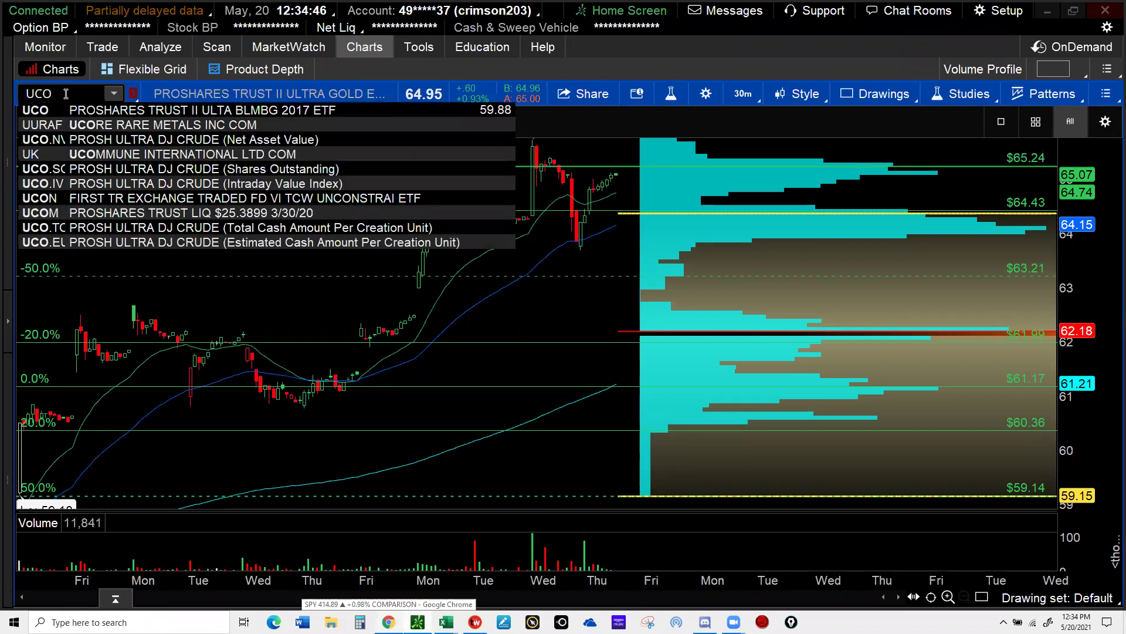
key("Return")
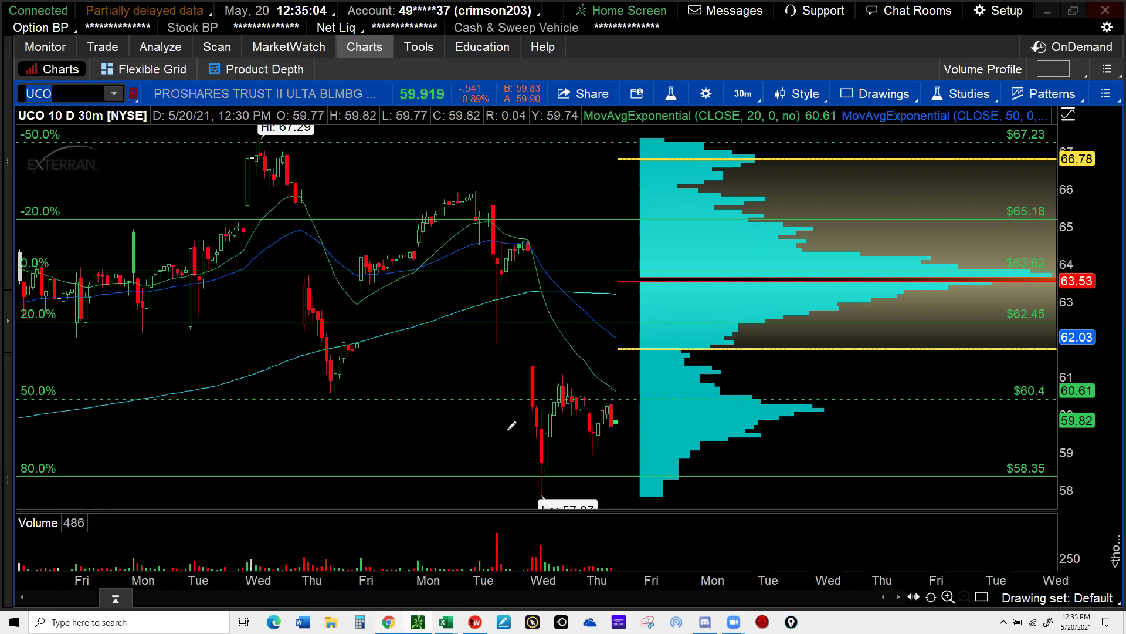
- Switch to the SPY AIM workbook in Excel and review UCO's criteria and Take Action entry
left_click(445, 622)
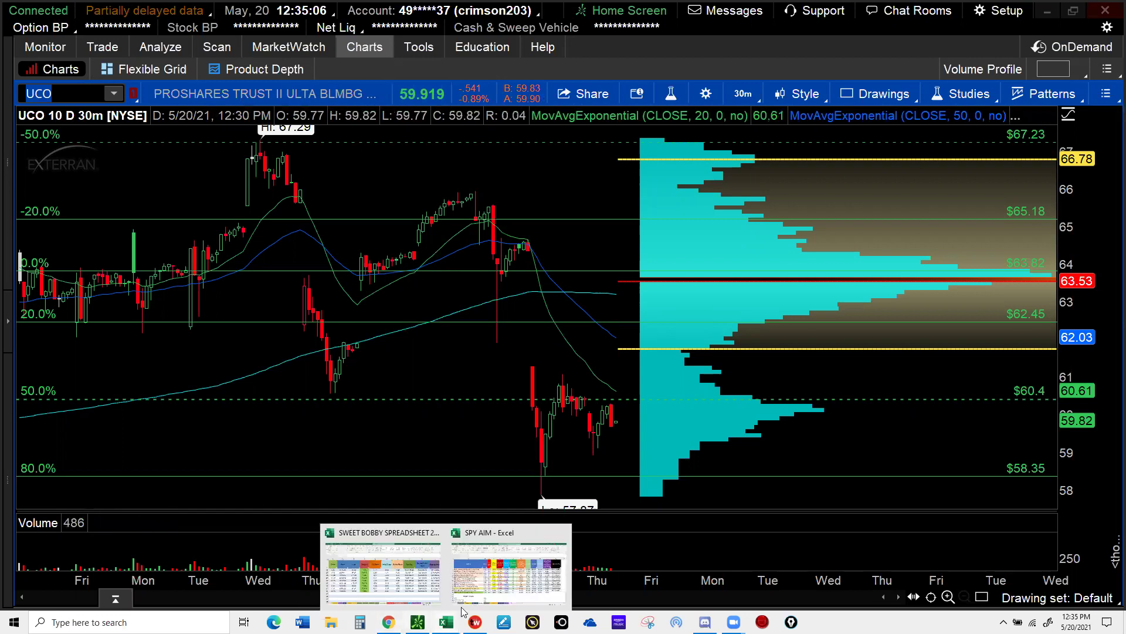
left_click(509, 558)
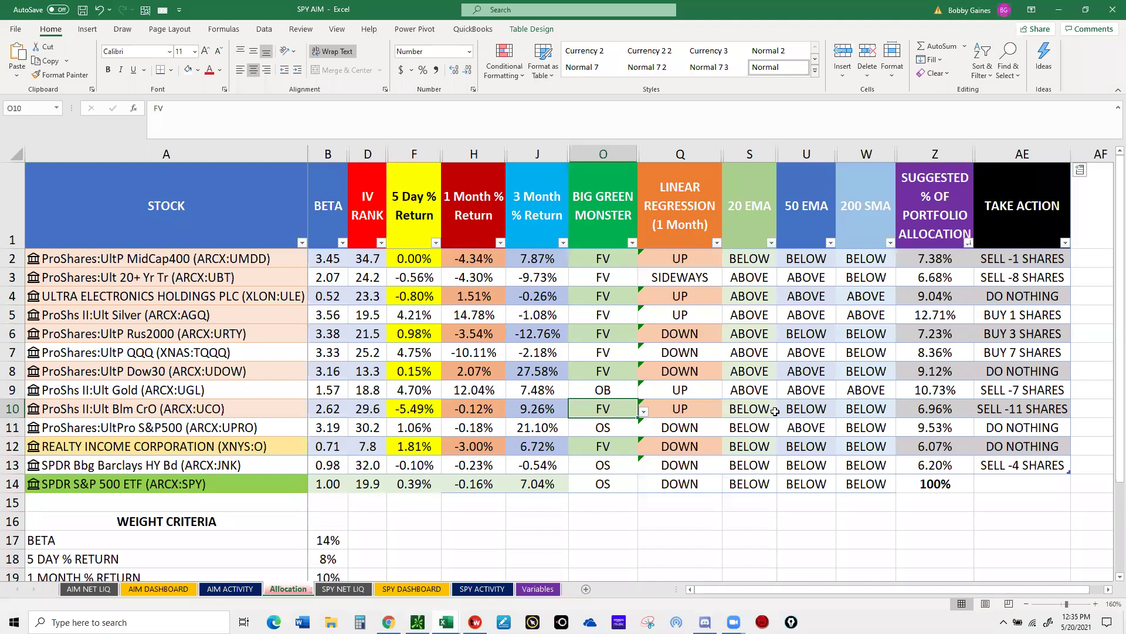
left_click(1003, 413)
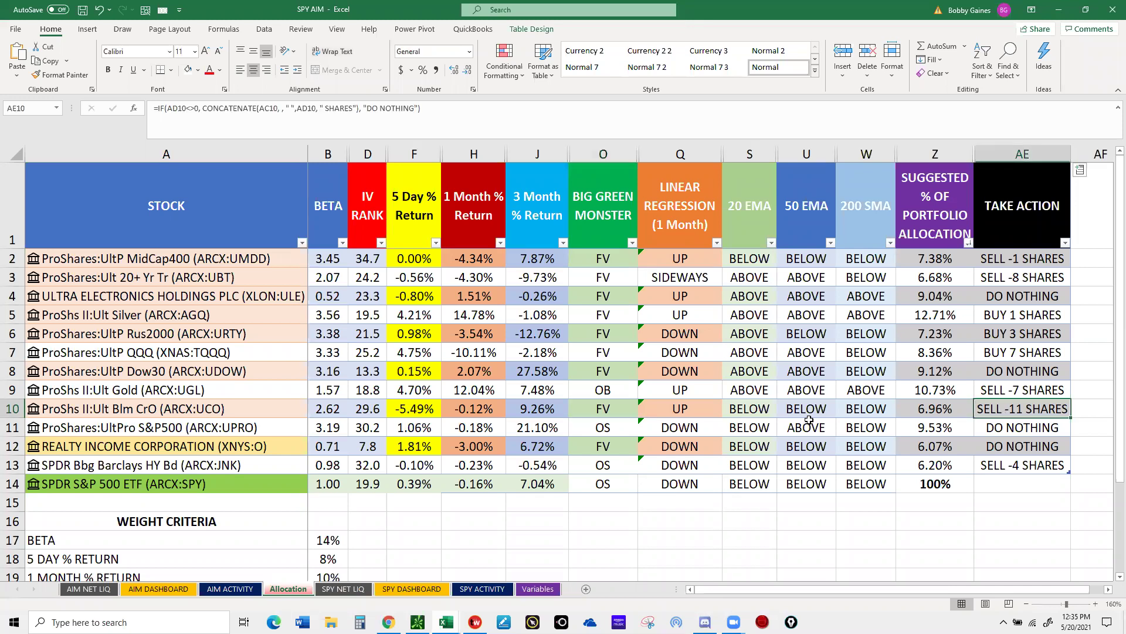
- Switch to thinkorswim and load the UPRO chart to check its price against the value area and moving averages
left_click(583, 428)
mouse_move(418, 621)
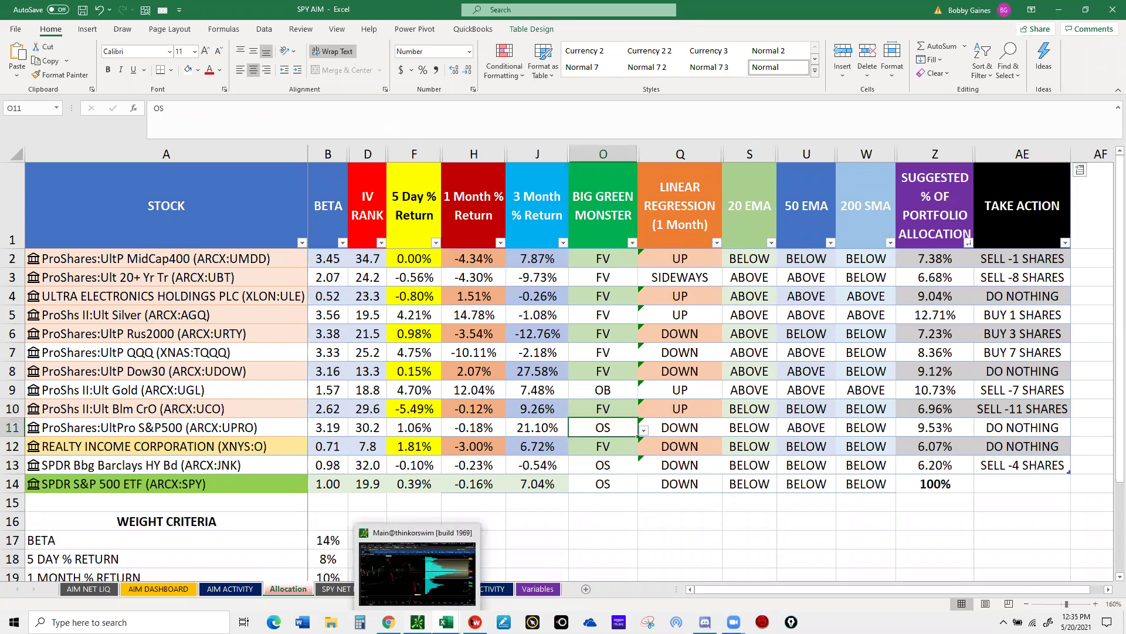
left_click(417, 621)
left_click(61, 96)
type("U")
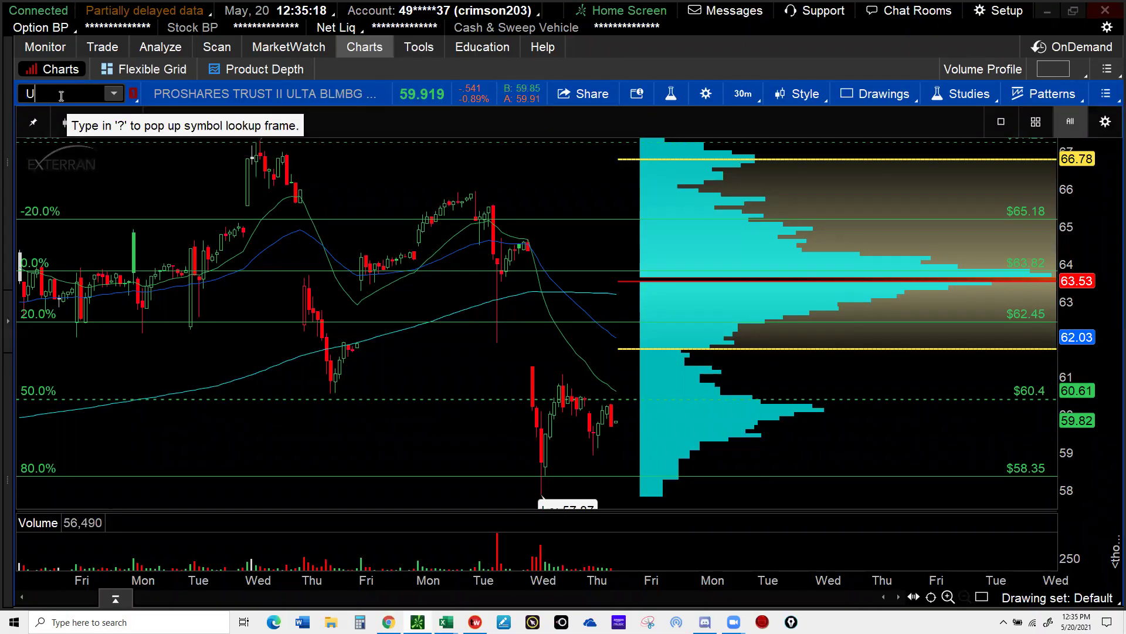
type("PRO")
key("Return")
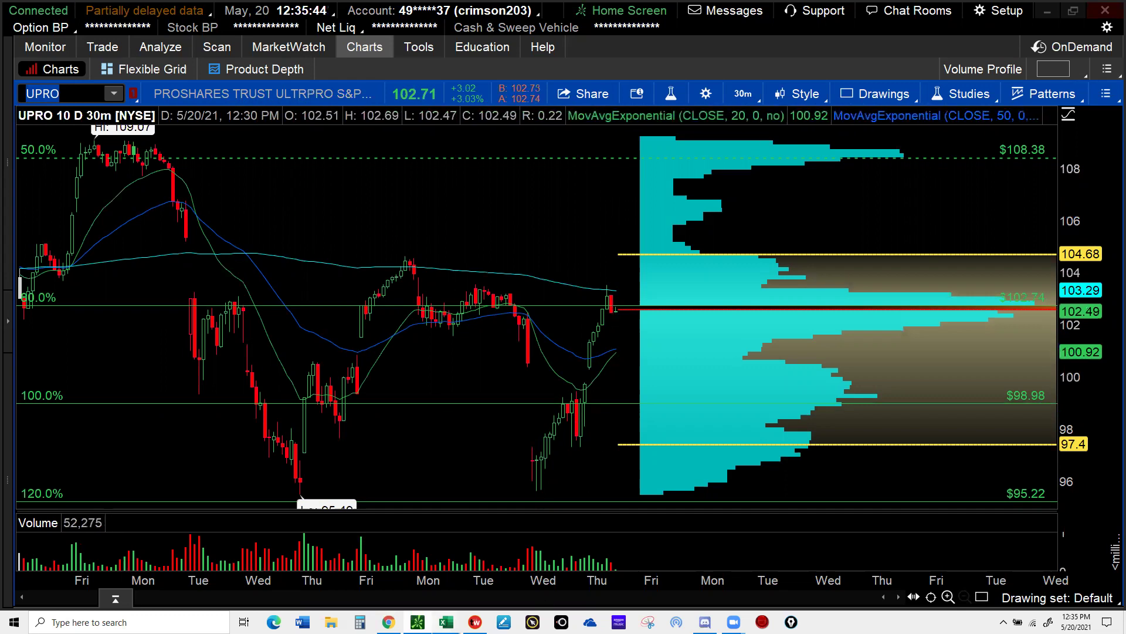
- Switch to the SPY AIM workbook in Excel, set UPRO's 20 EMA status to ABOVE and check its 50 EMA entry
mouse_move(446, 622)
left_click(496, 587)
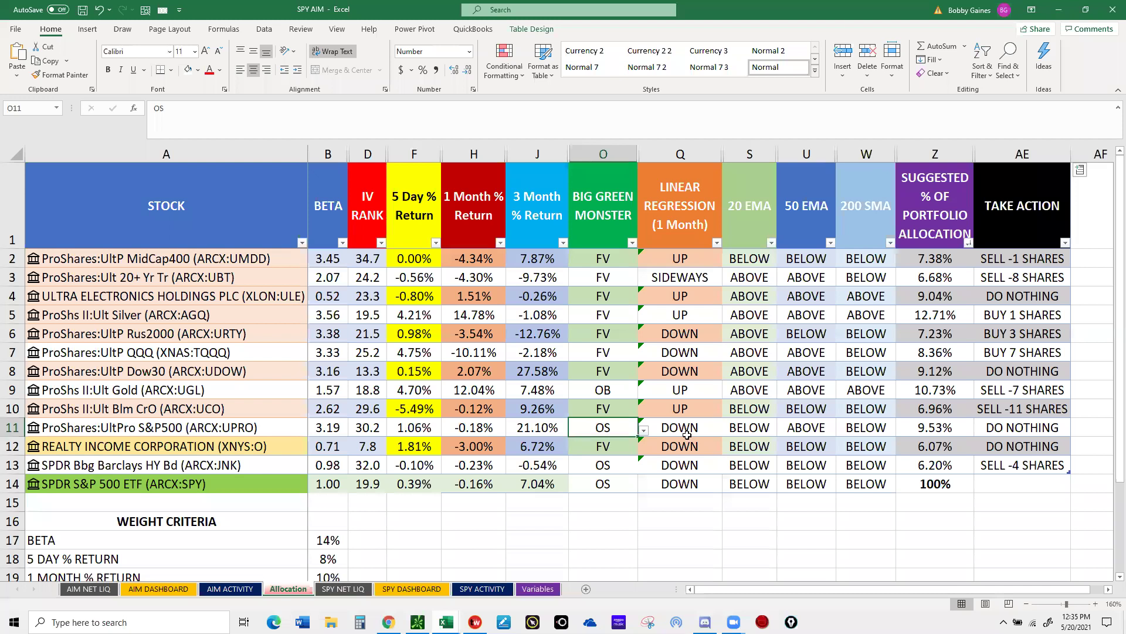
left_click(772, 428)
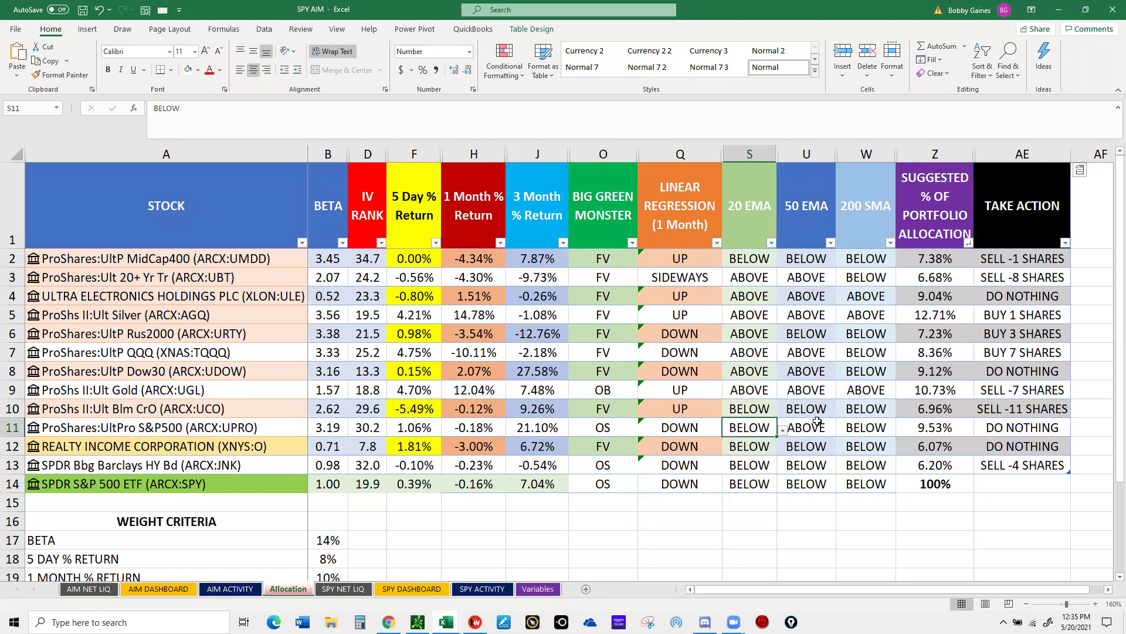
left_click(782, 432)
left_click(744, 444)
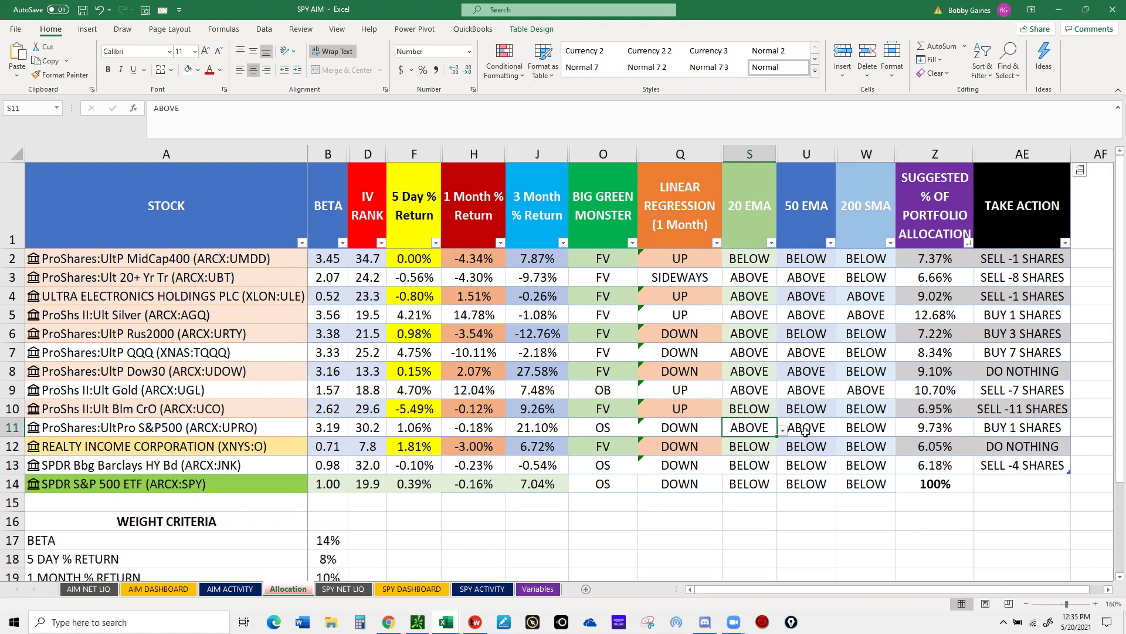
left_click(828, 437)
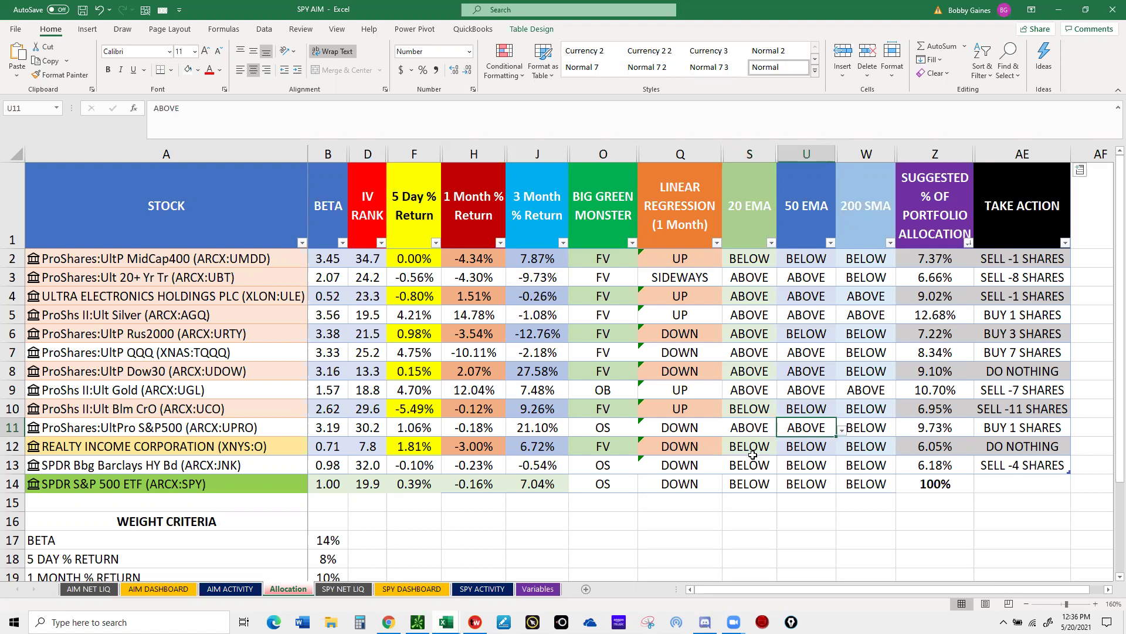
- Select Realty Income's Big Green Monster entry, switch to thinkorswim and load the O chart to check its price against the value area and moving averages
left_click(607, 449)
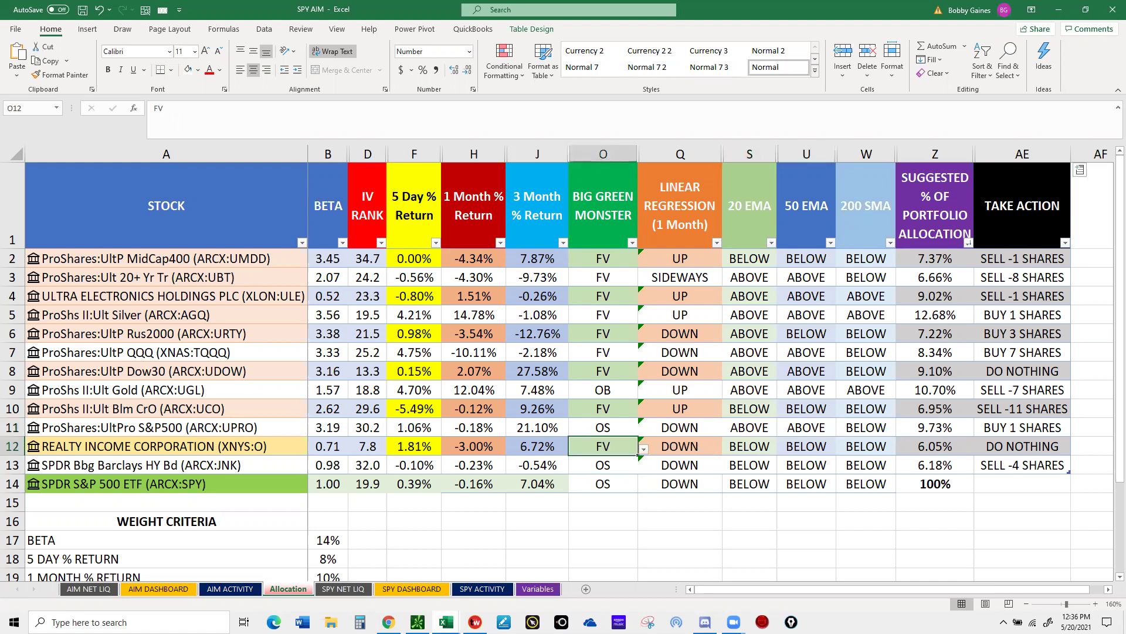
mouse_move(447, 622)
key("alt+Tab")
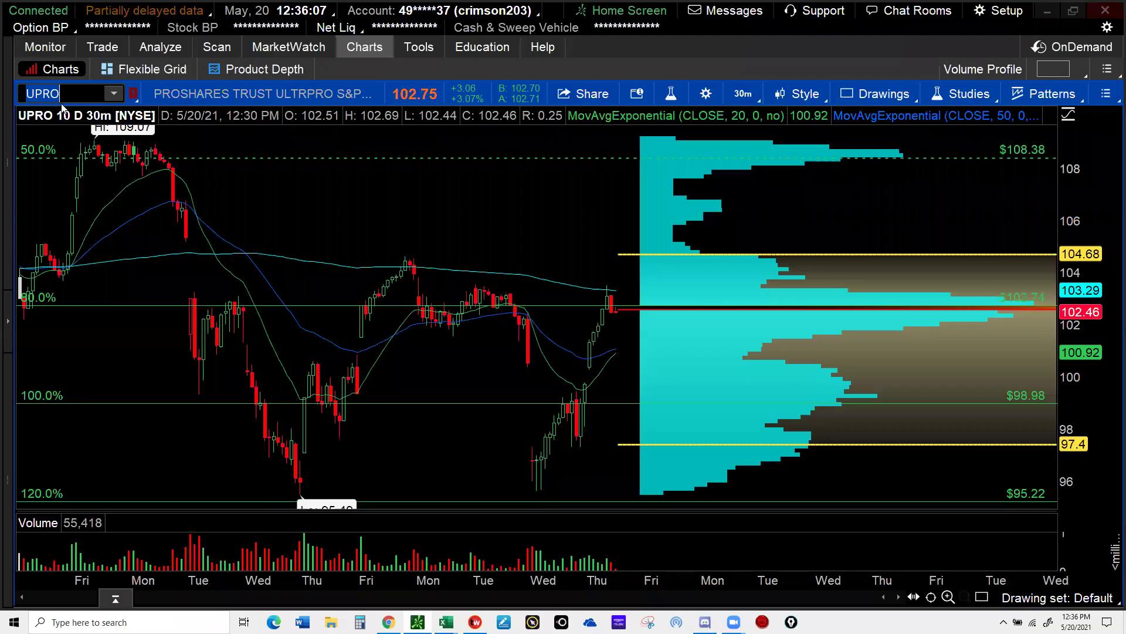
mouse_move(62, 108)
type("O")
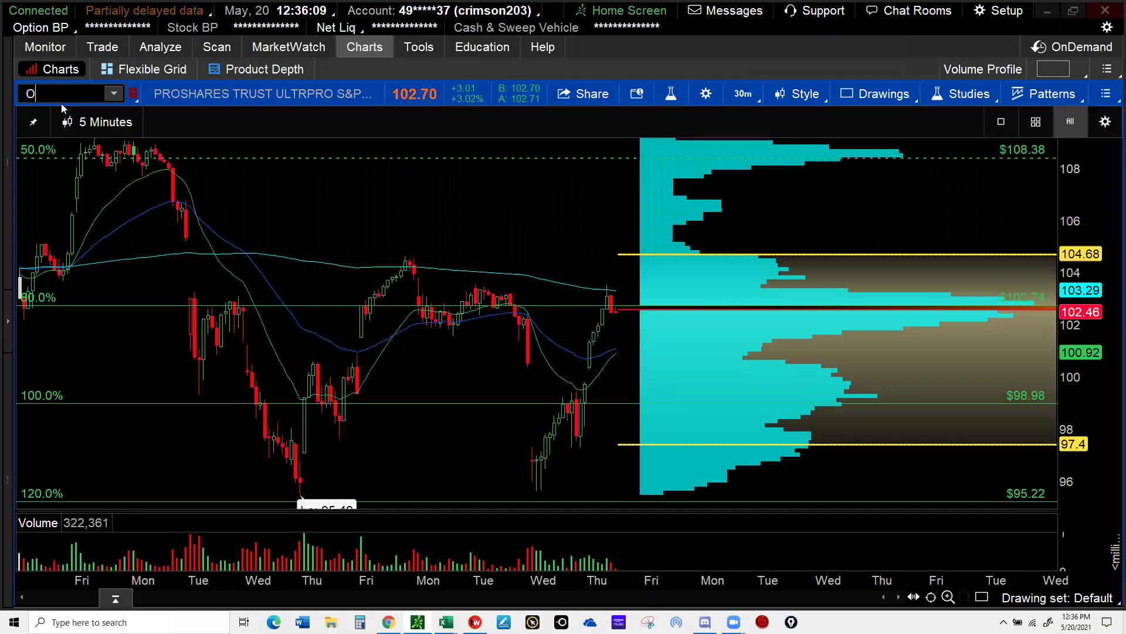
key("Return")
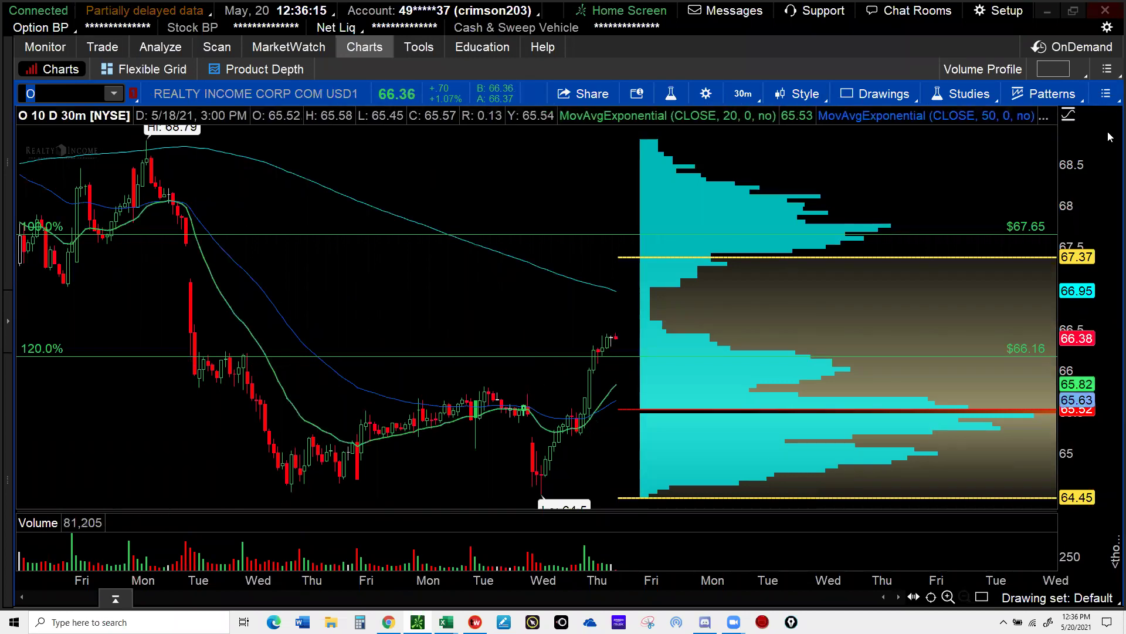
- Switch to the SPY AIM workbook in Excel and set REALTY INCOME CORPORATION's BIG GREEN MONSTER value to OB
left_click_drag(1069, 165, 1083, 298)
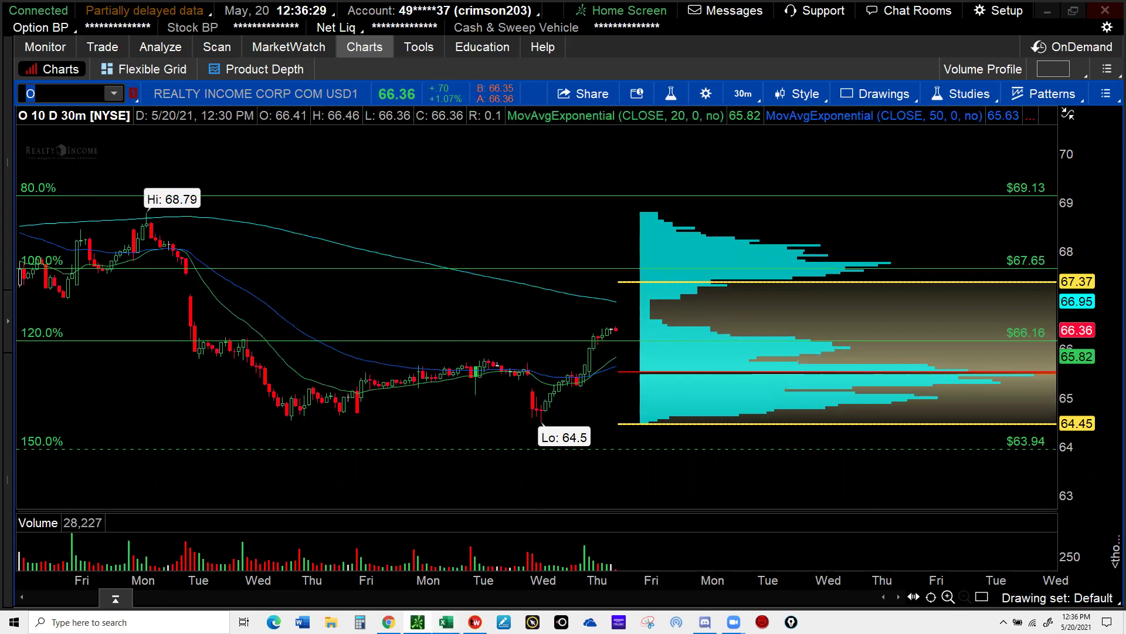
key("alt+Tab")
left_click(597, 451)
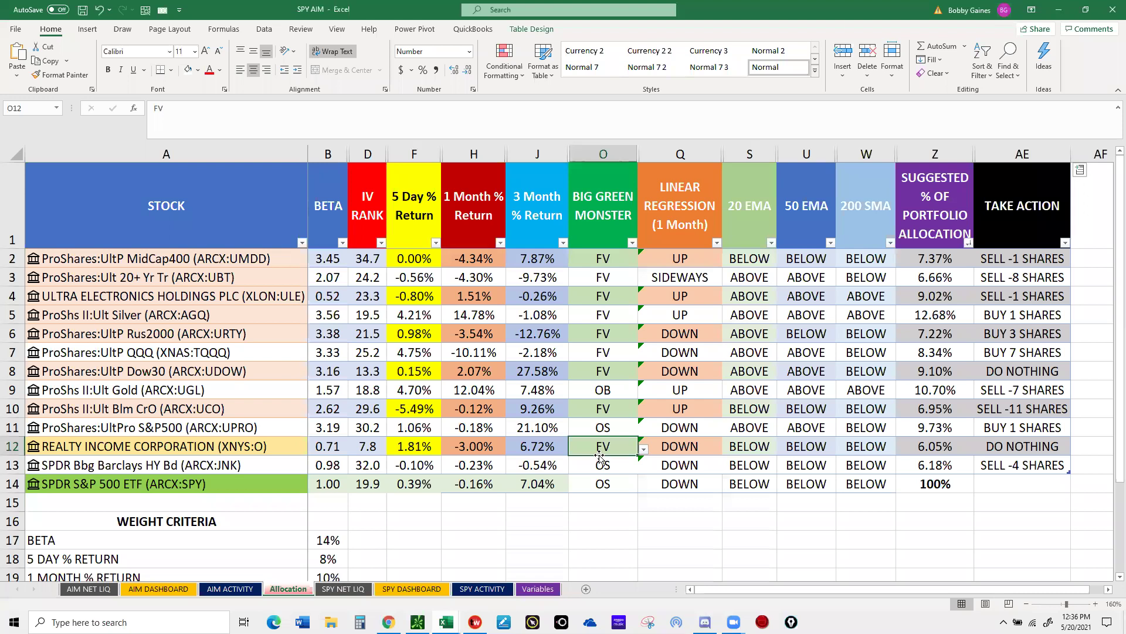
left_click(644, 449)
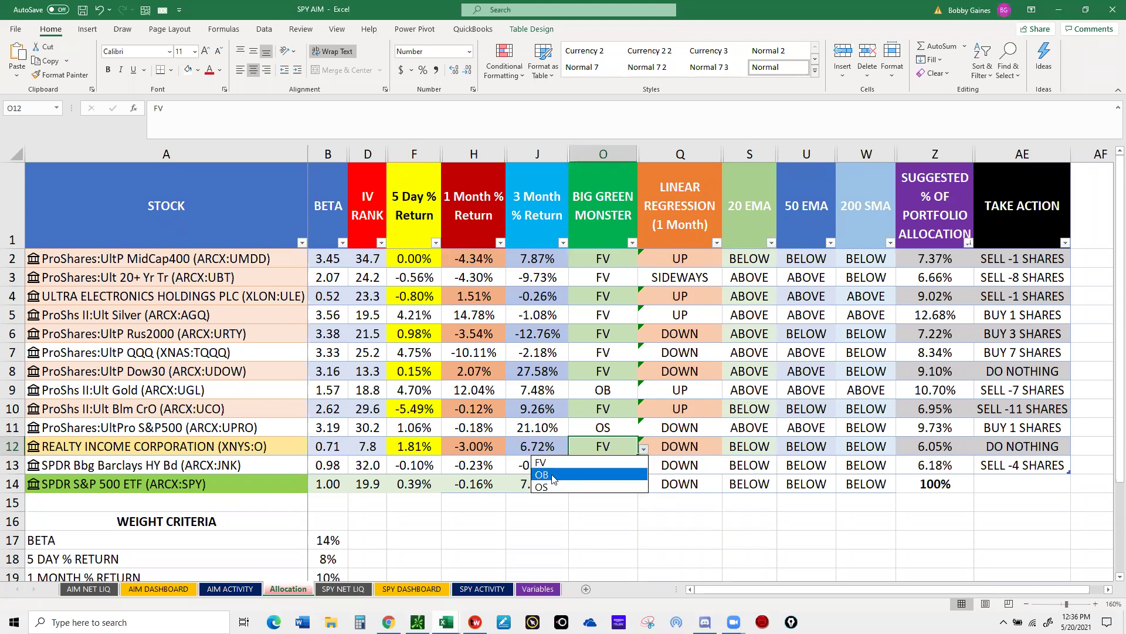
left_click(557, 474)
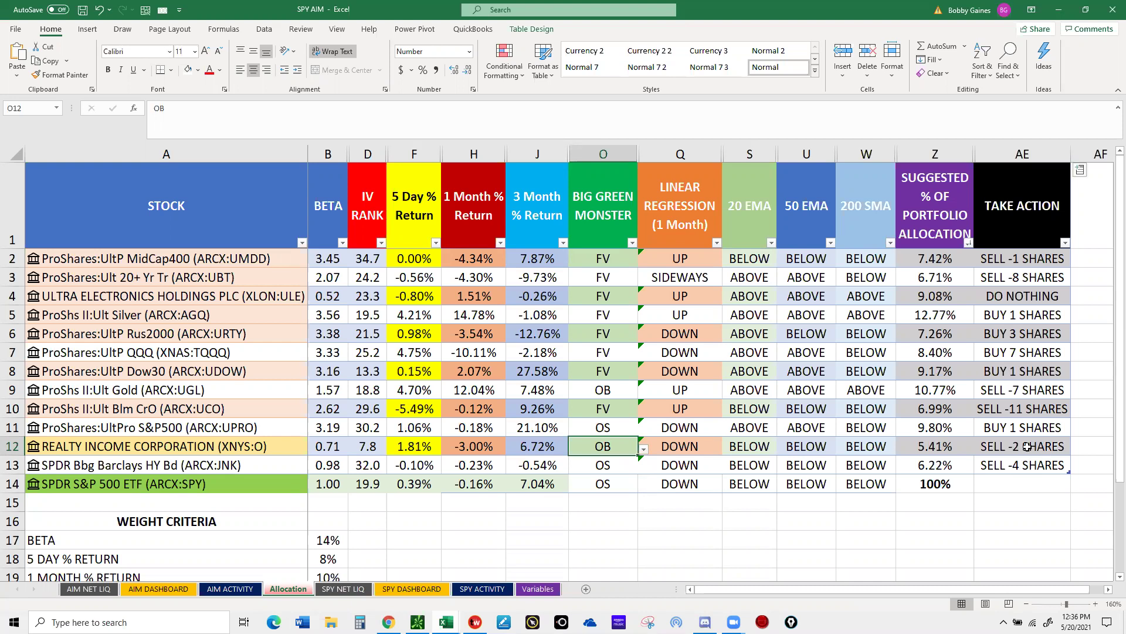
- Set both the 20 EMA and 50 EMA values of REALTY INCOME CORPORATION to ABOVE
left_click(744, 447)
left_click(782, 449)
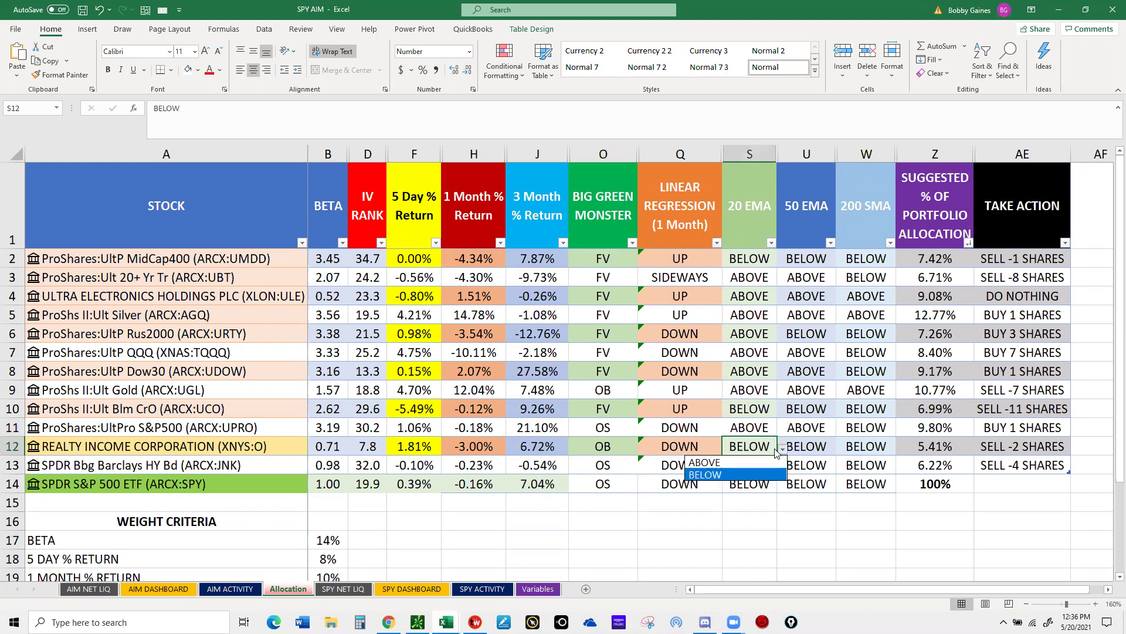
left_click(742, 461)
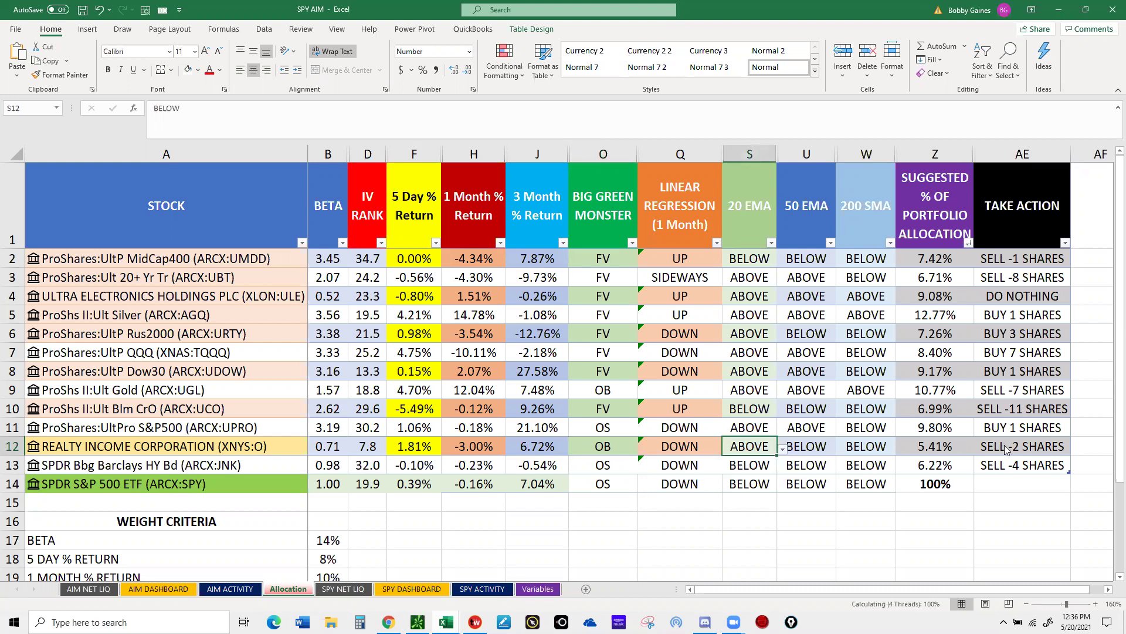
left_click(800, 449)
left_click(842, 450)
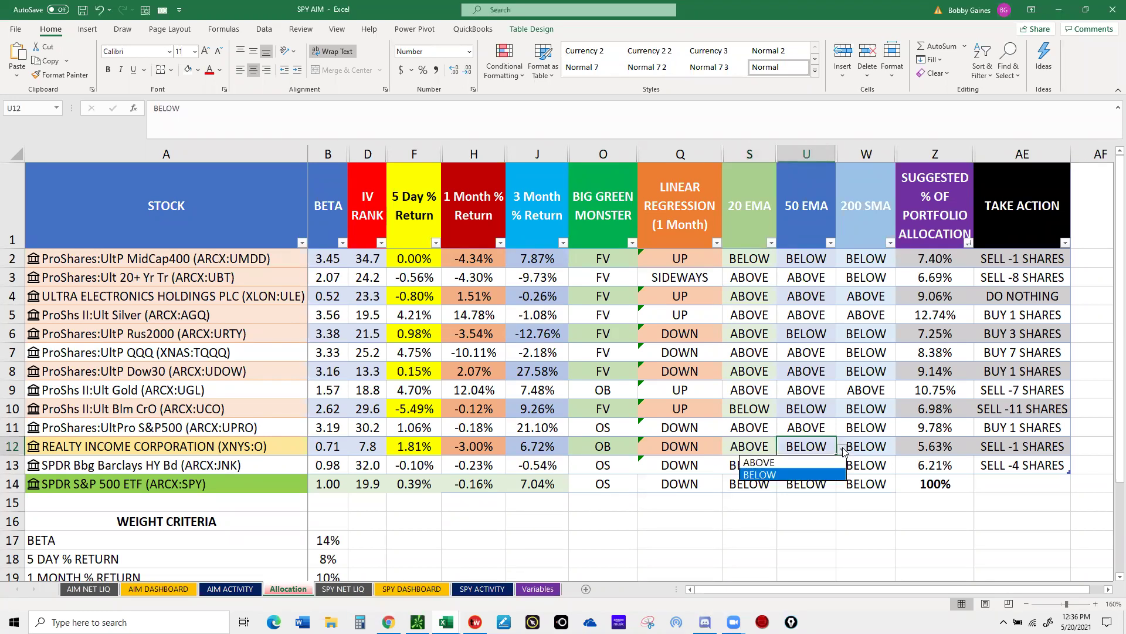
left_click(801, 462)
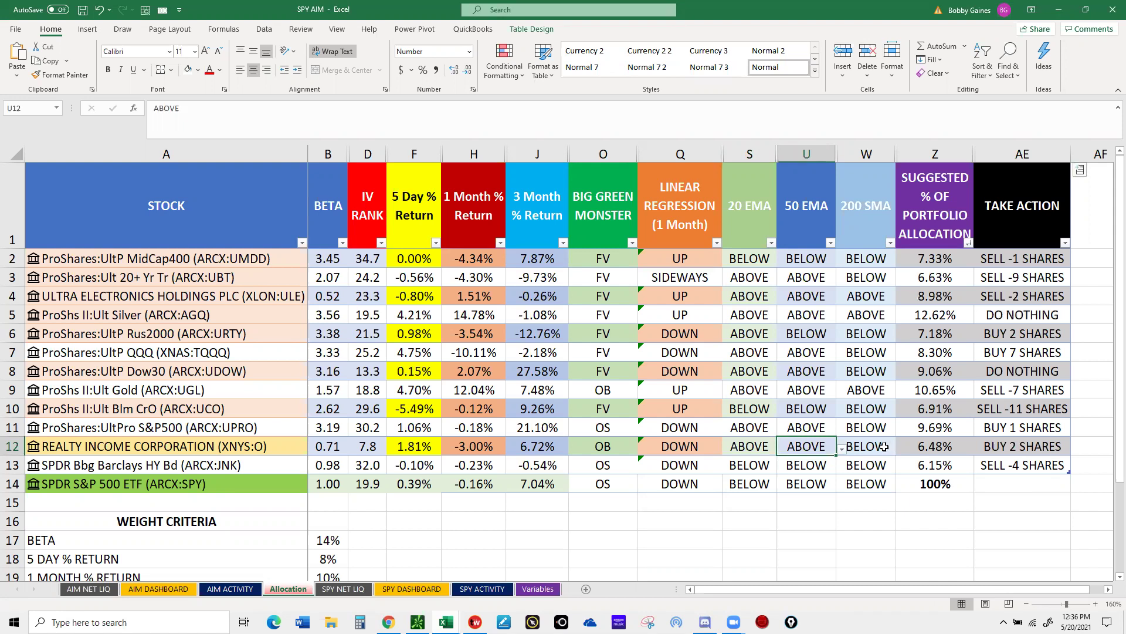
- Switch to thinkorswim and load the price chart for the symbol JNK
left_click(578, 465)
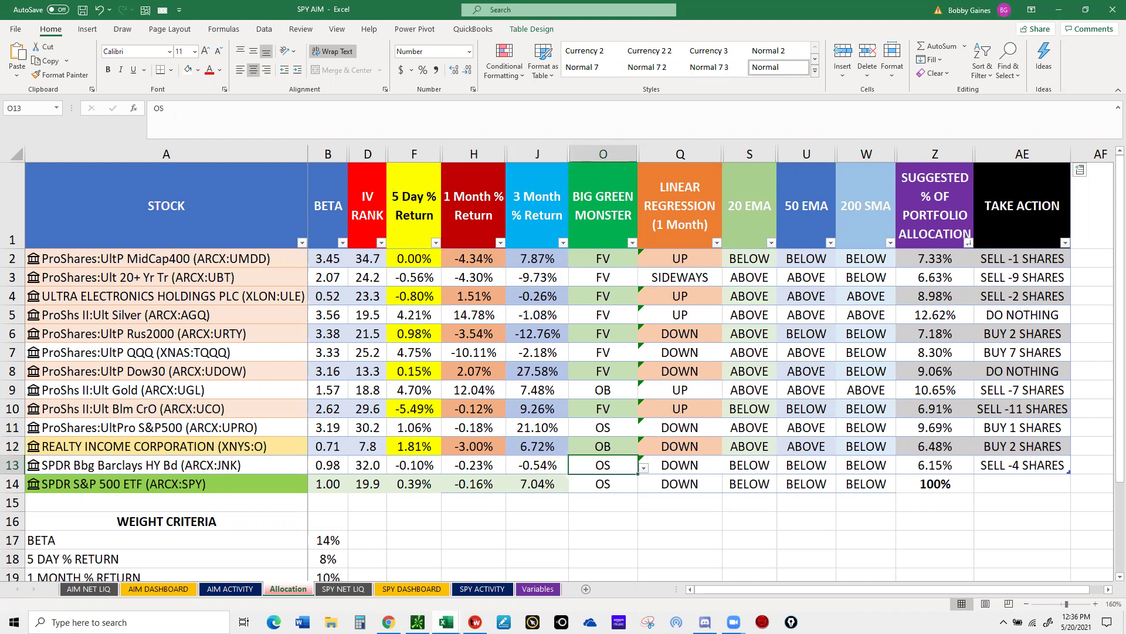
left_click(445, 596)
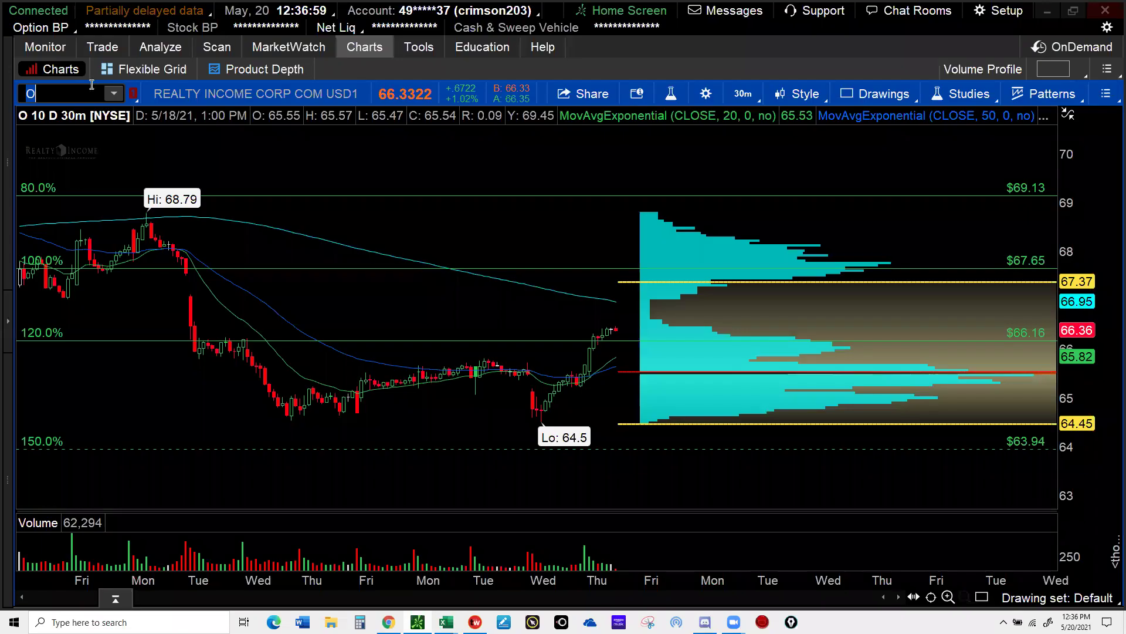
type("JNK")
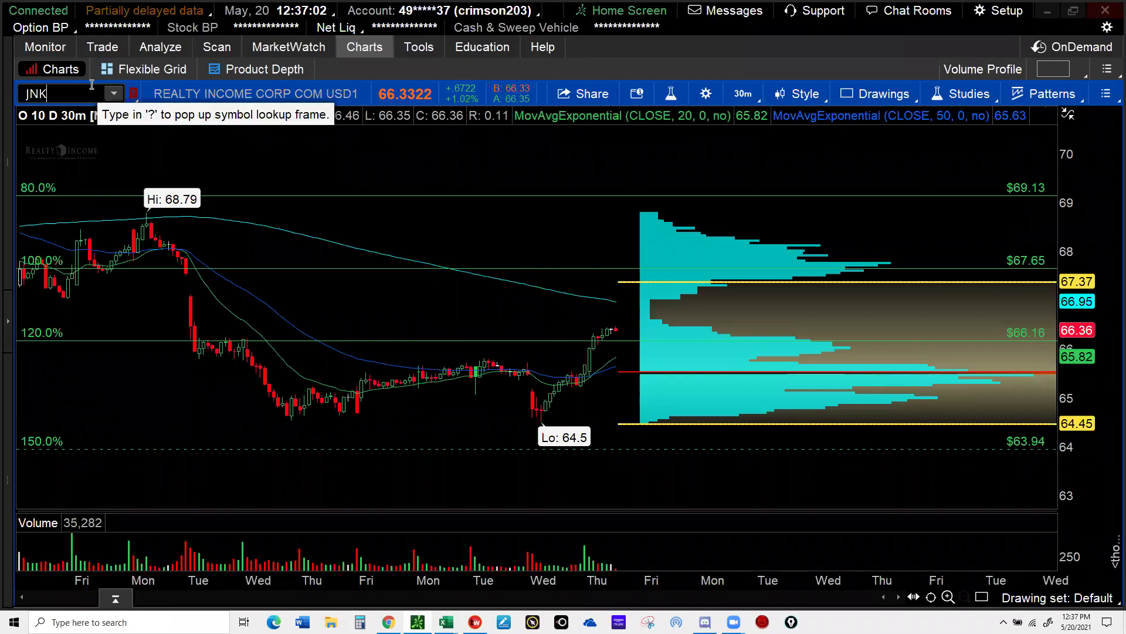
key("Return")
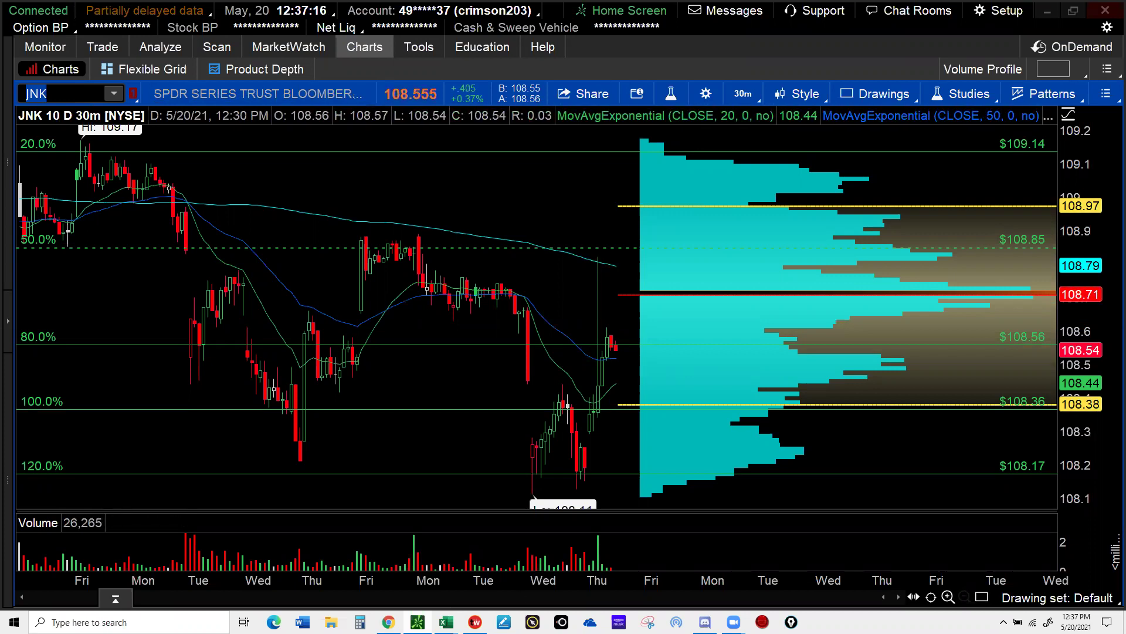
- Return to the SPY AIM workbook in Excel and set the JNK row's 20 EMA and 50 EMA values to ABOVE
mouse_move(446, 622)
left_click(509, 572)
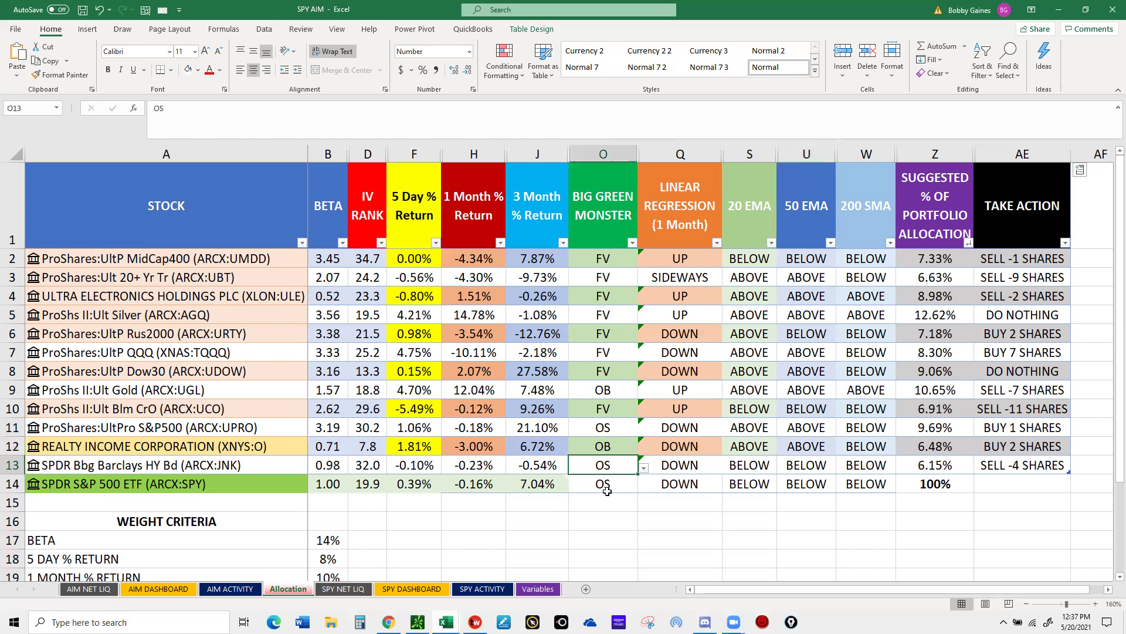
left_click(741, 465)
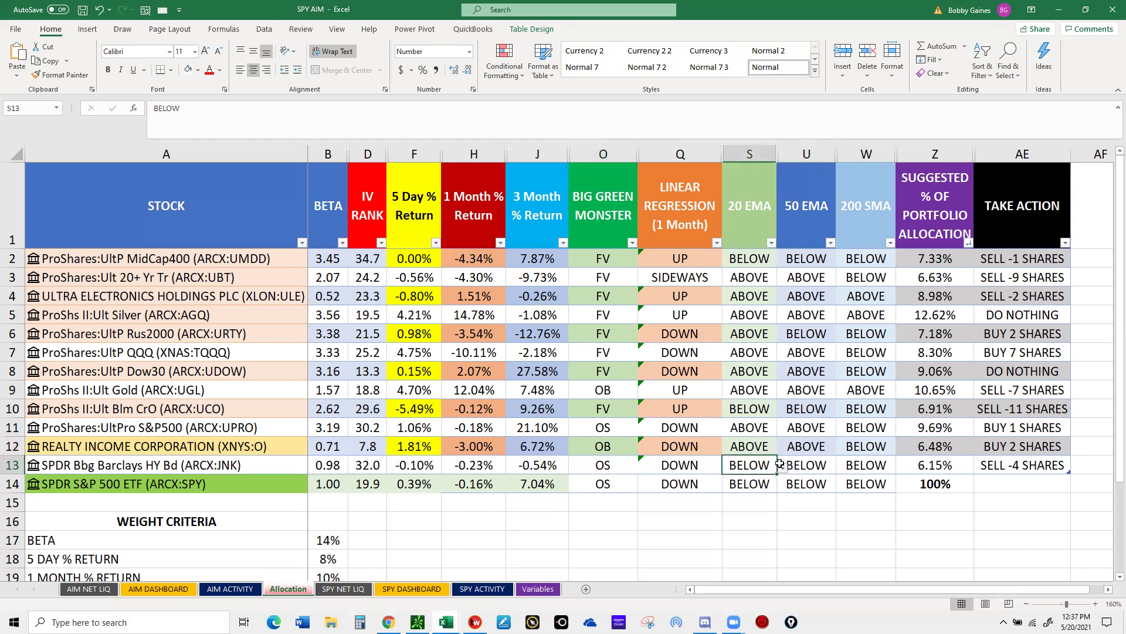
key("alt+Down")
left_click(737, 482)
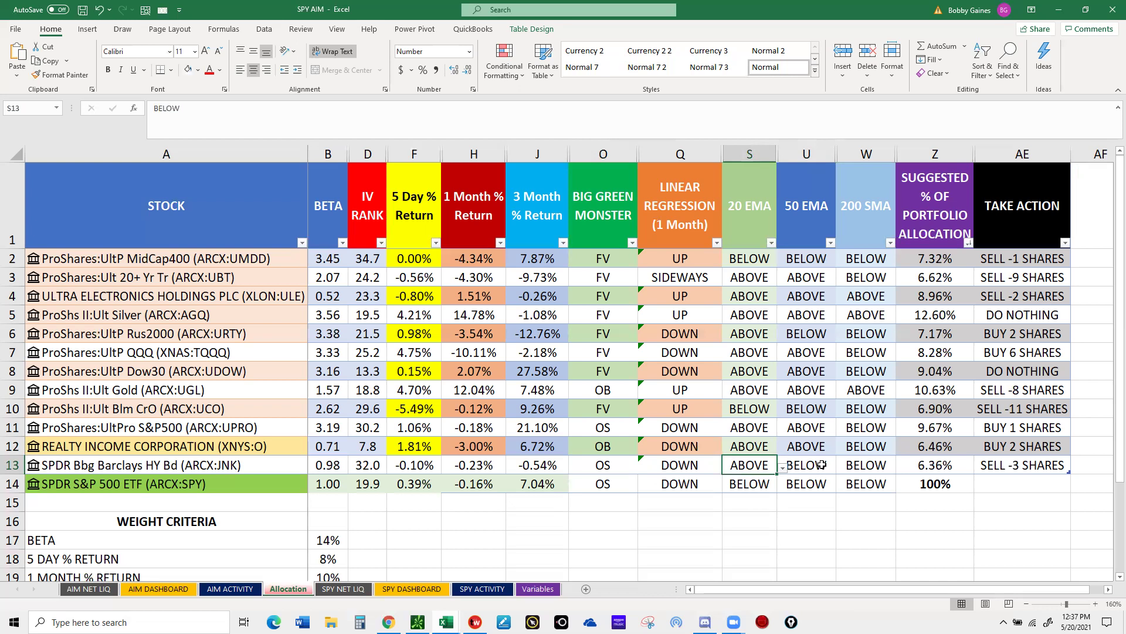
left_click(830, 466)
left_click(842, 467)
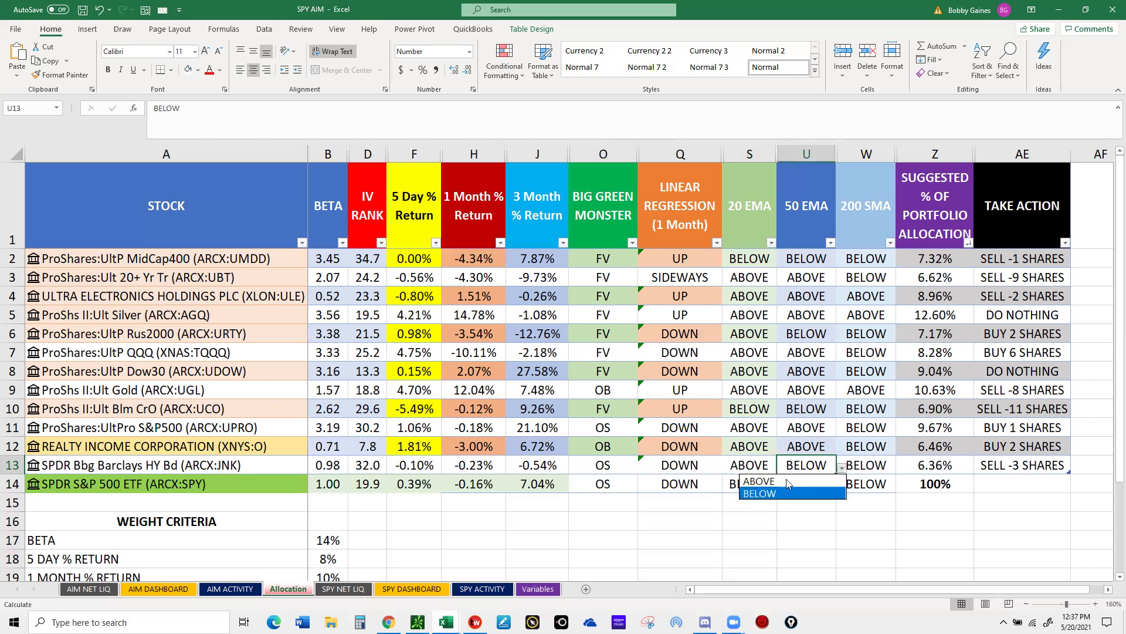
left_click(786, 481)
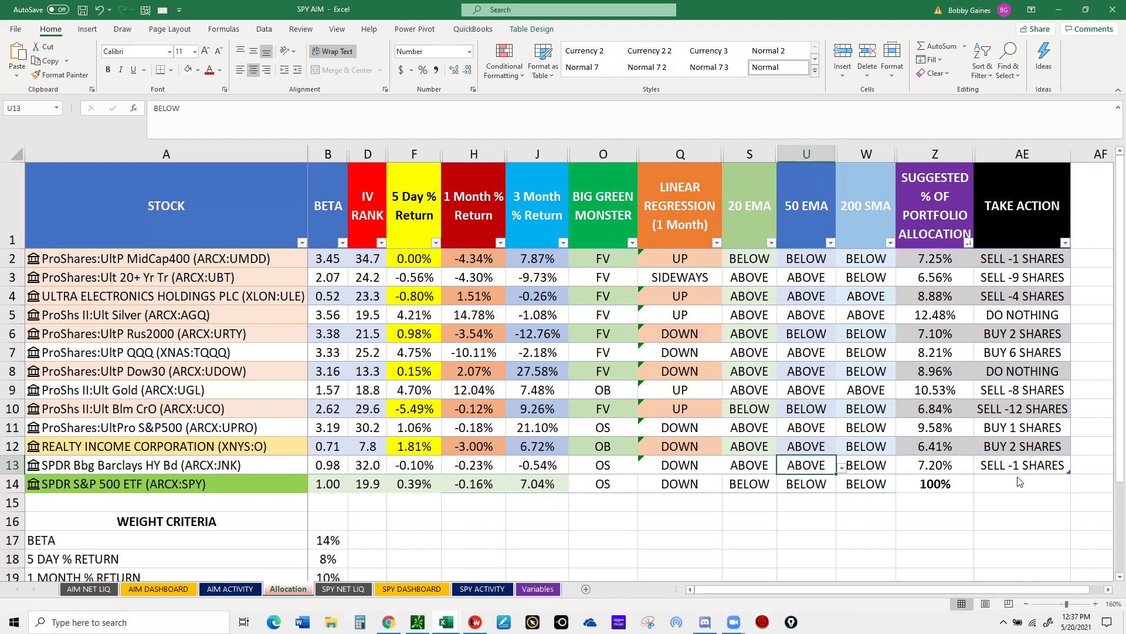
- Check the SPY row's indicator cells, switch to thinkorswim and load the chart for the symbol SPY
left_click(998, 482)
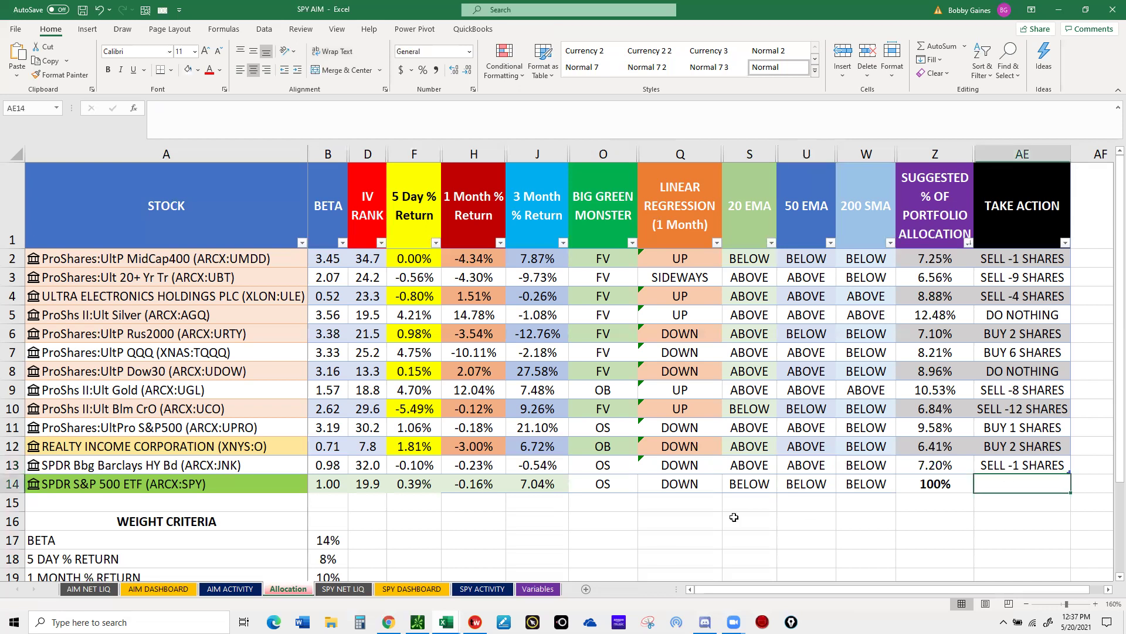
left_click(751, 483)
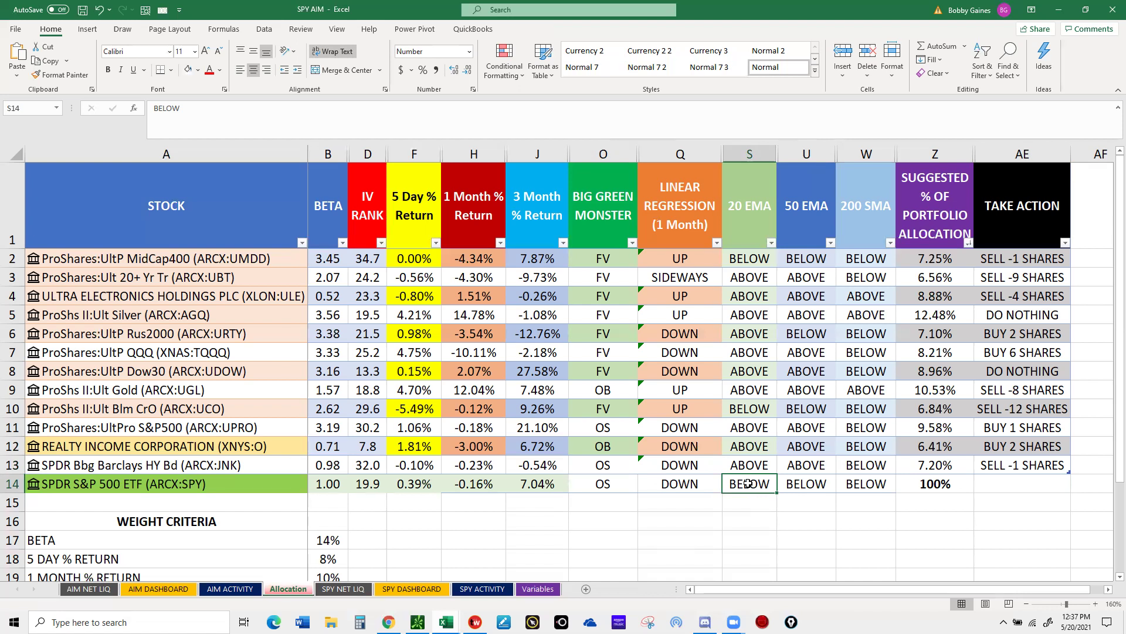
left_click(614, 483)
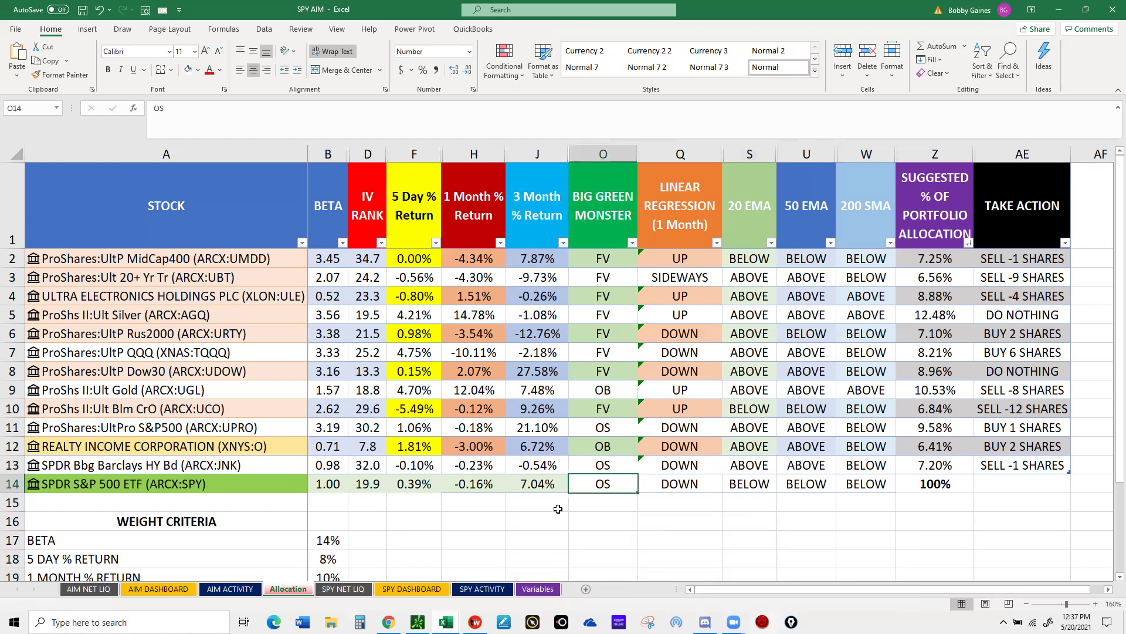
mouse_move(445, 621)
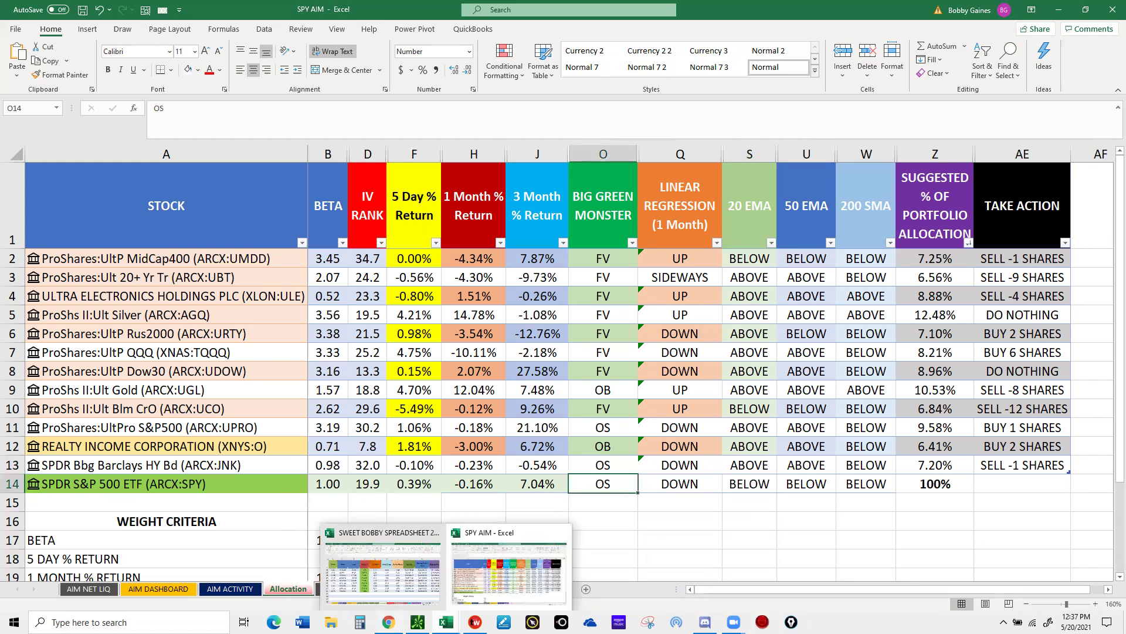
key("alt+Tab")
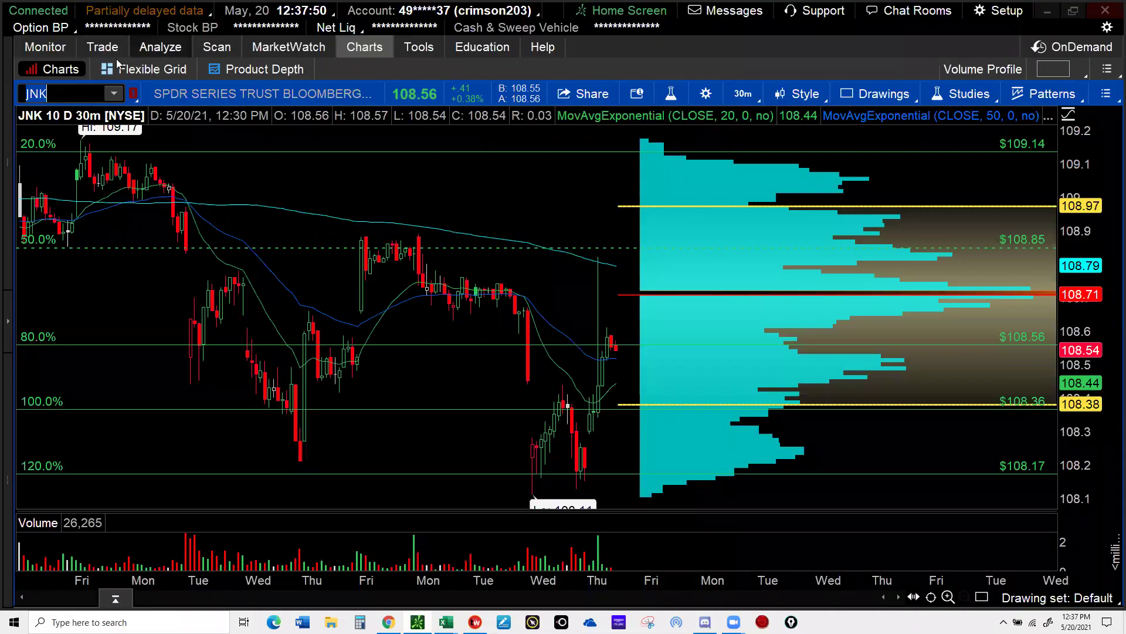
type("SPY")
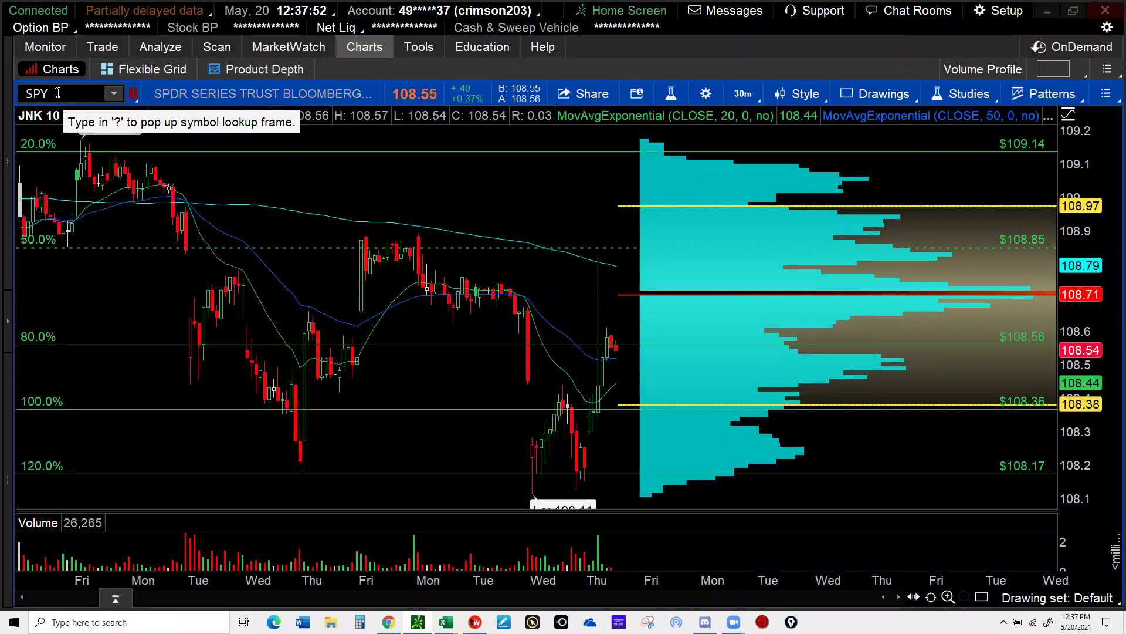
key("Return")
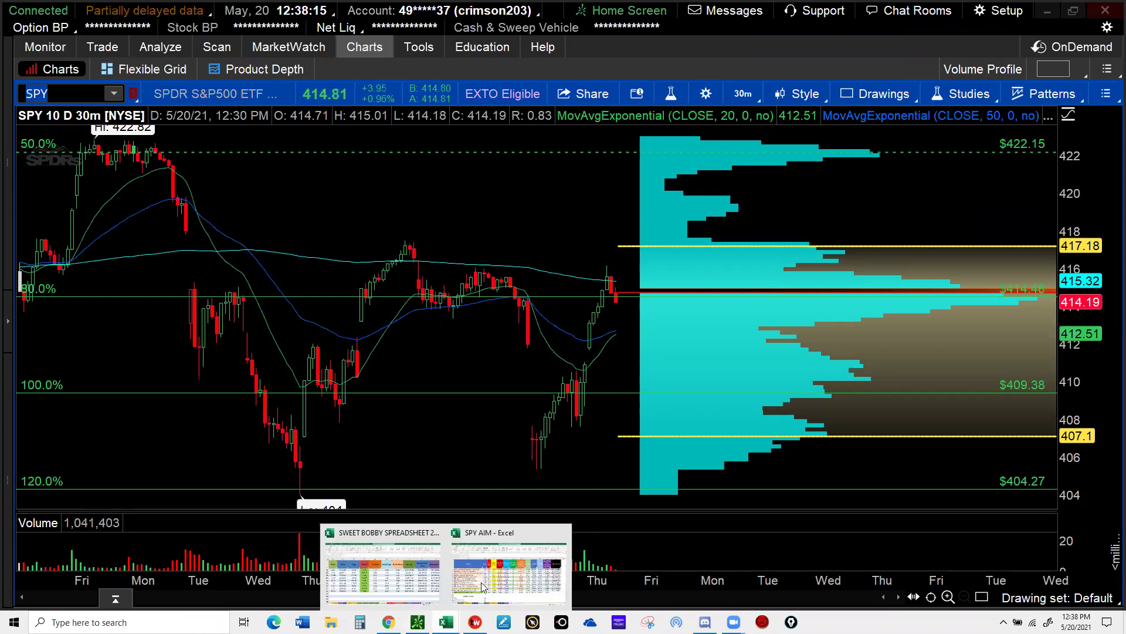
- Return to the SPY AIM workbook in Excel and enter ABOVE for the SPY row's 20 EMA and 50 EMA
left_click(485, 587)
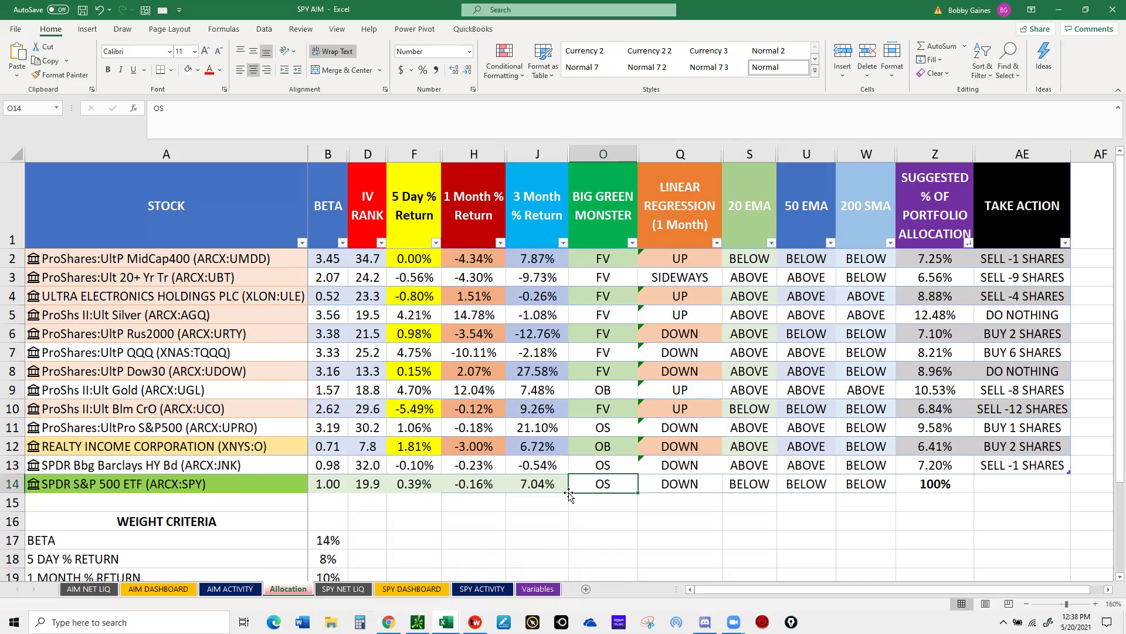
left_click(762, 484)
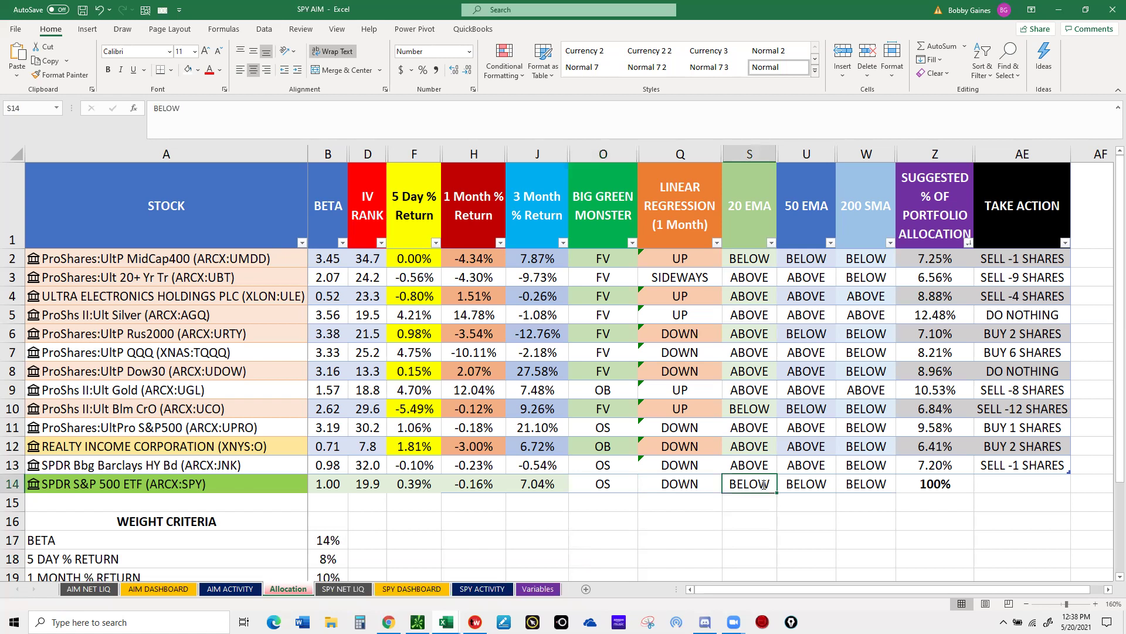
type("ABOVE")
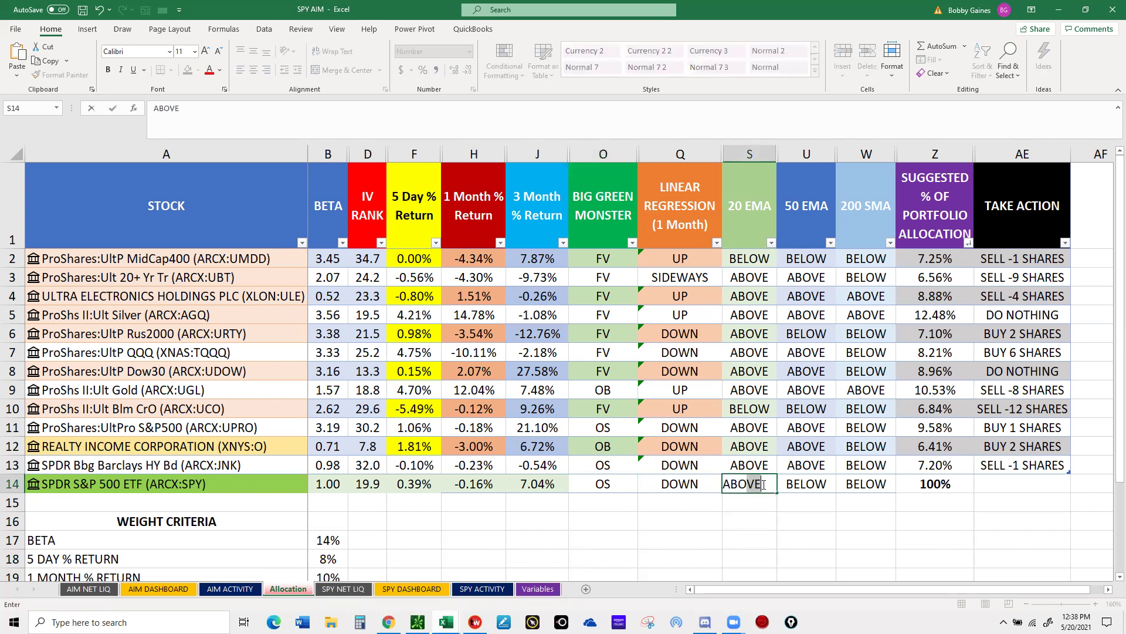
key("Tab")
type("ABOVEBO")
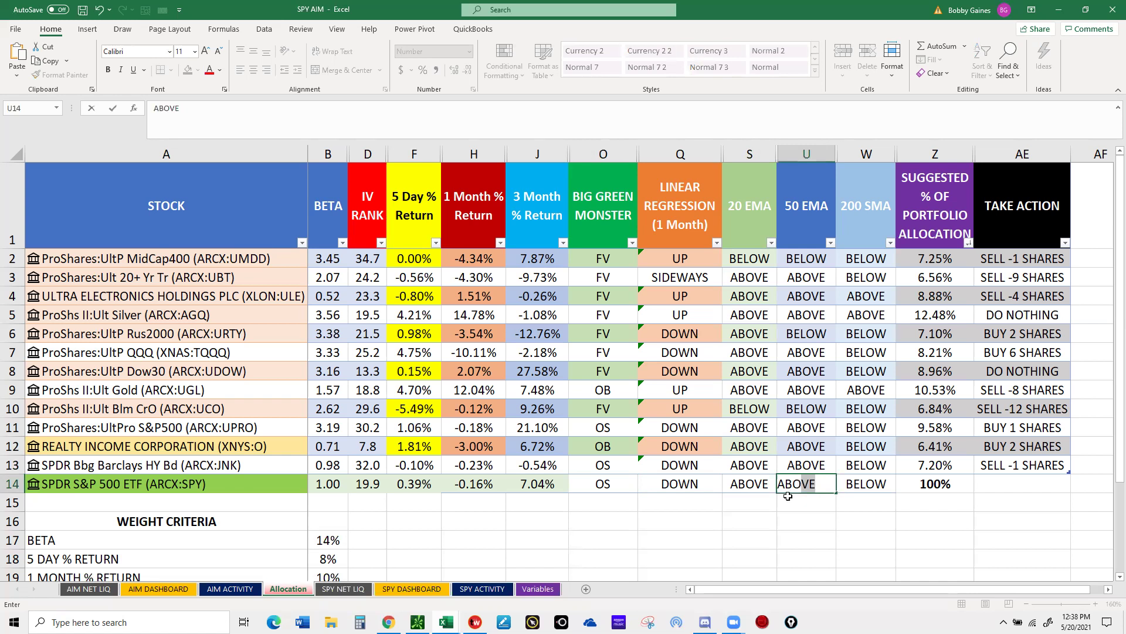
key("Return")
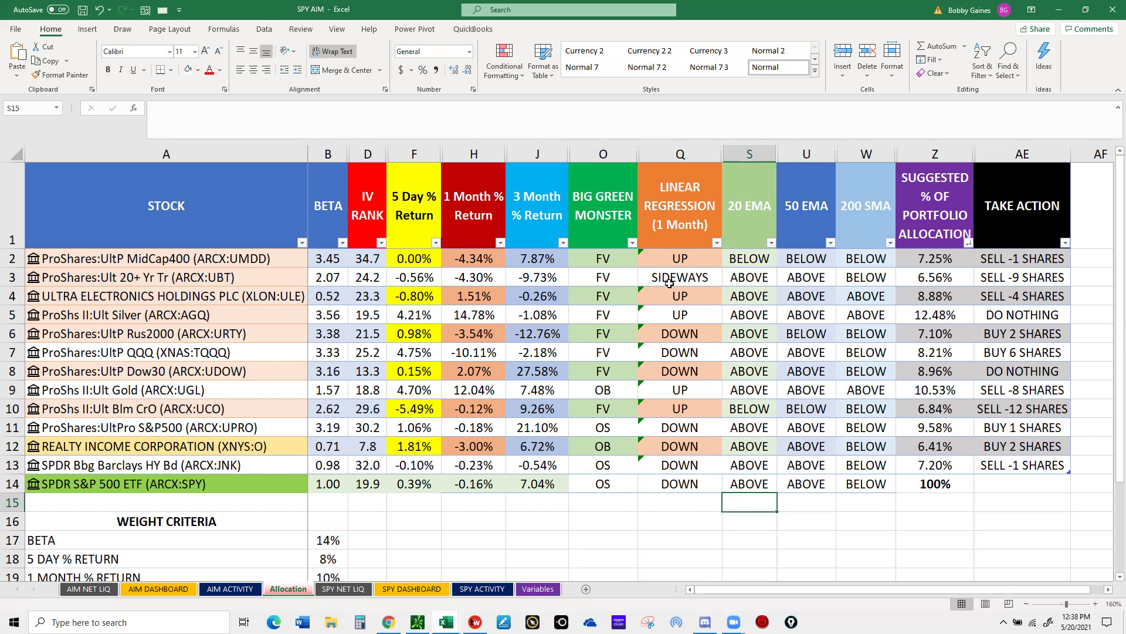
- Review the suggested actions on the AIM DASHBOARD sheet and return to the Allocation sheet
left_click(684, 257)
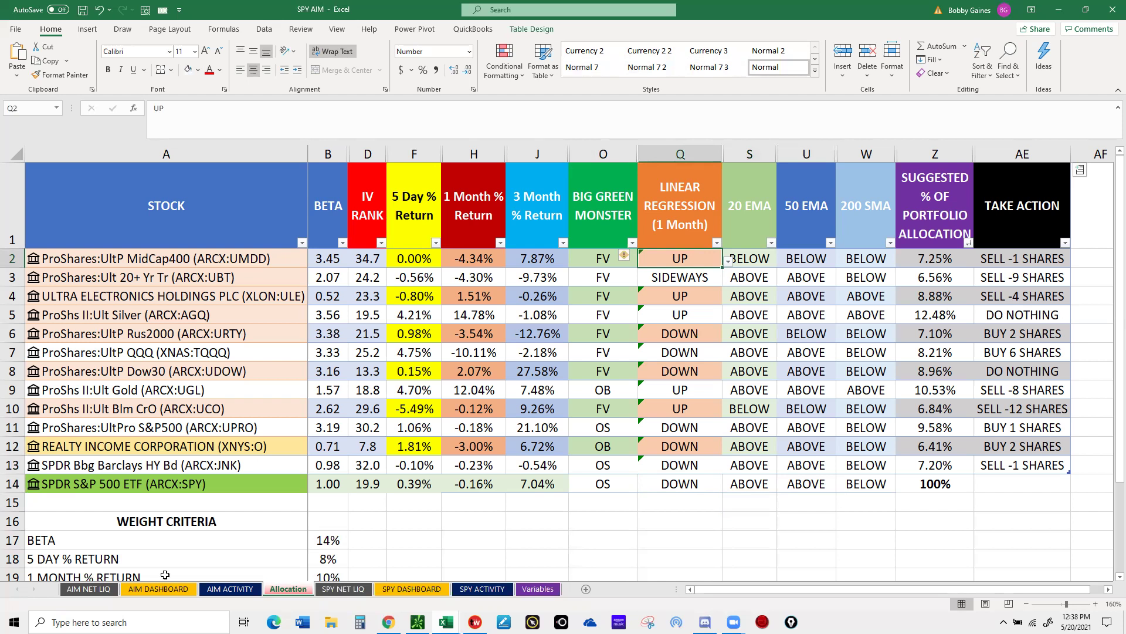
left_click(151, 589)
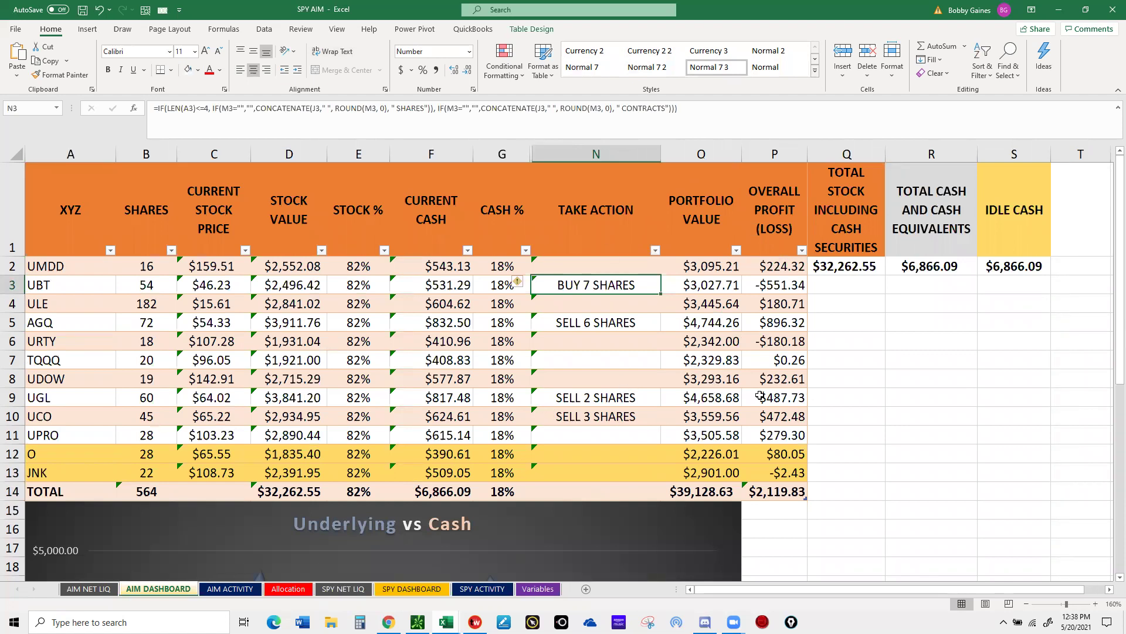
left_click(288, 589)
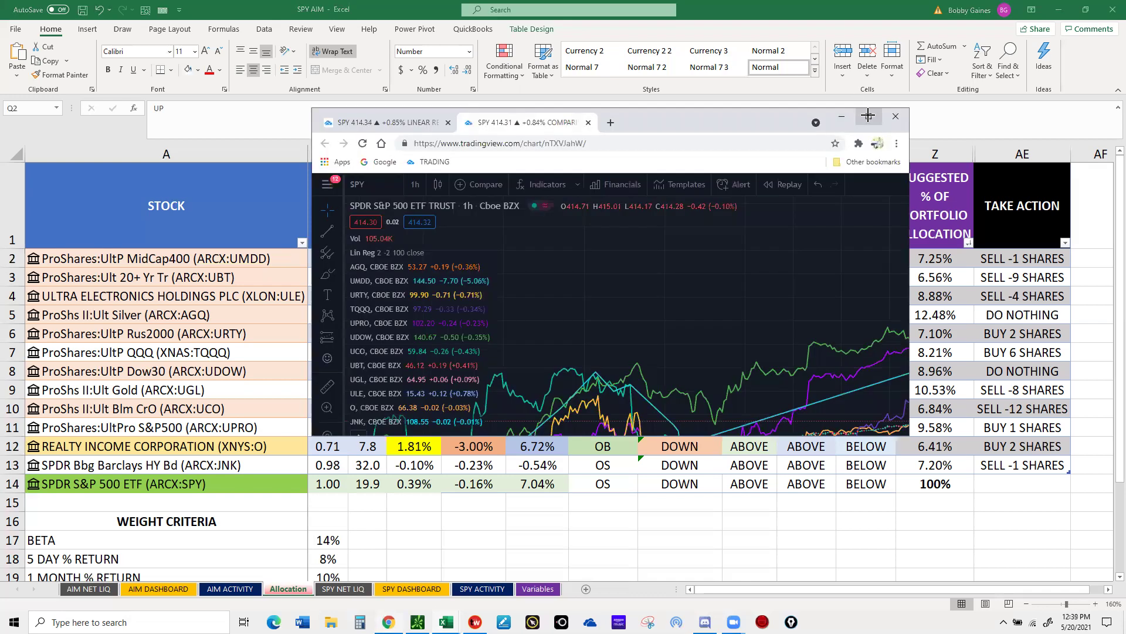
- Switch to TradingView in the maximized browser and show the SPY linear regression chart over a one-month range
left_click(868, 115)
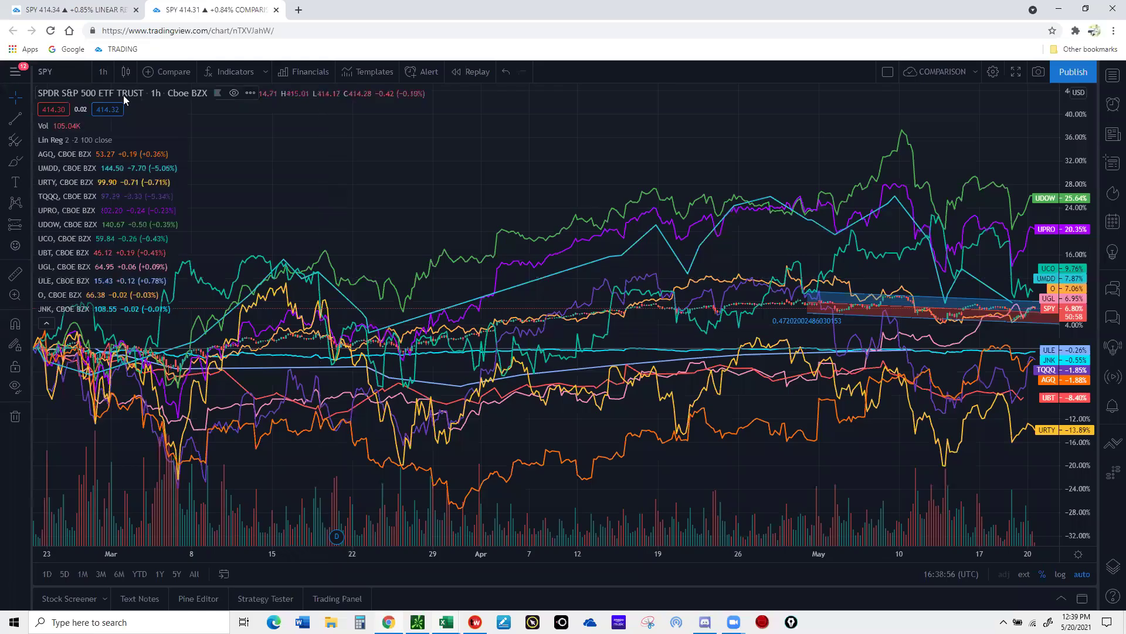
left_click(94, 15)
key("Escape")
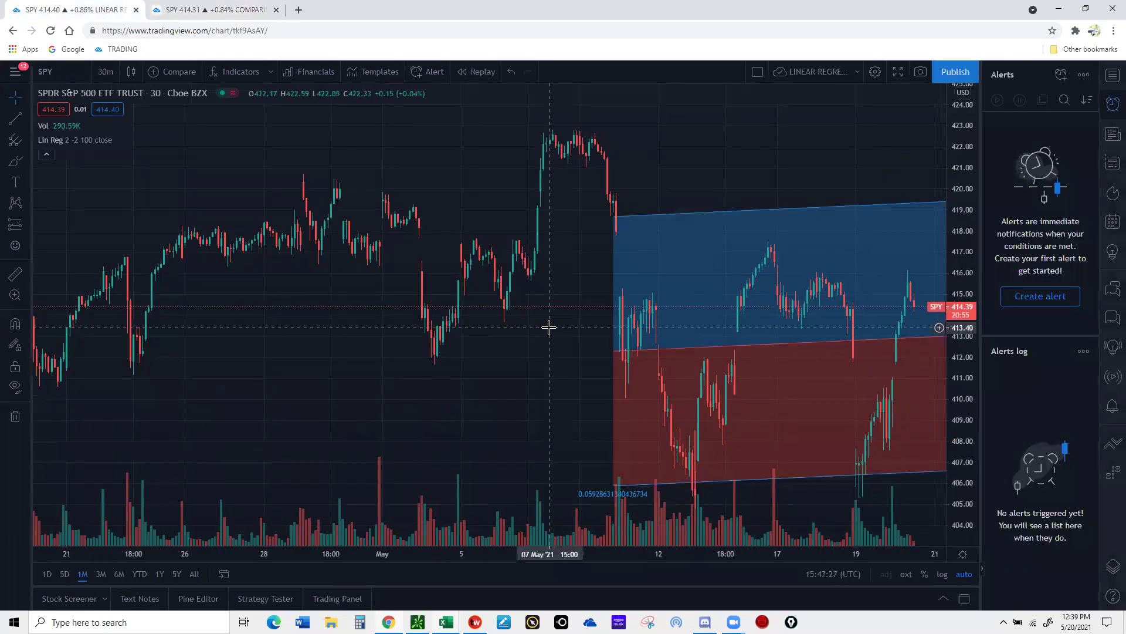
left_click(82, 575)
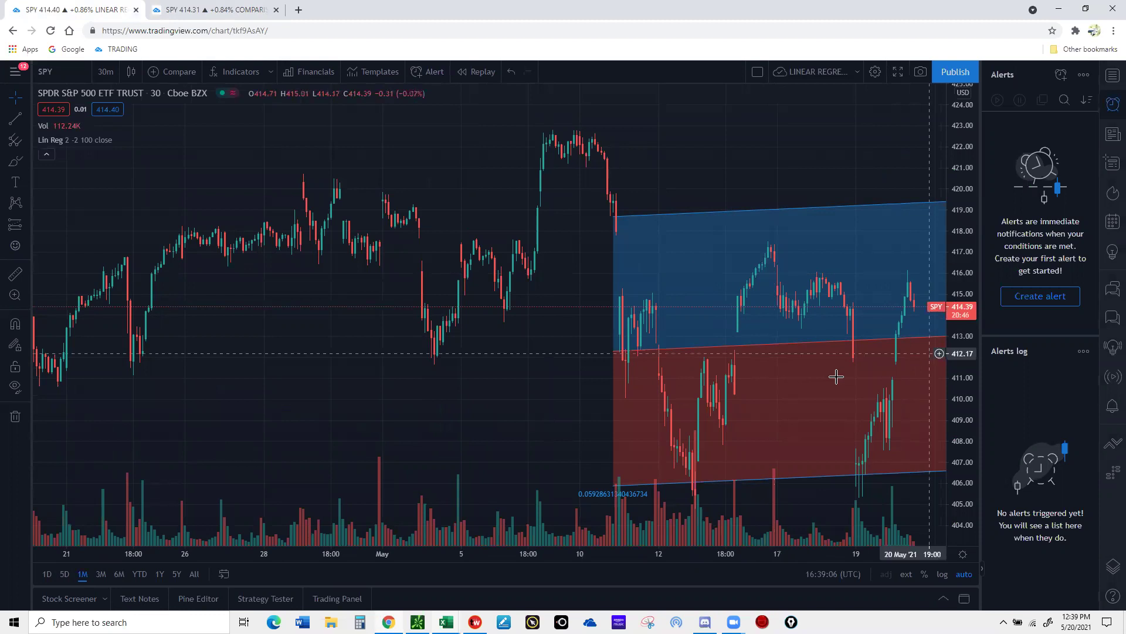
- Examine the slope of the SPY linear regression channel at different zoom levels, ending on the one-month range
scroll(679, 394, "down", 1)
scroll(679, 395, "down", 1)
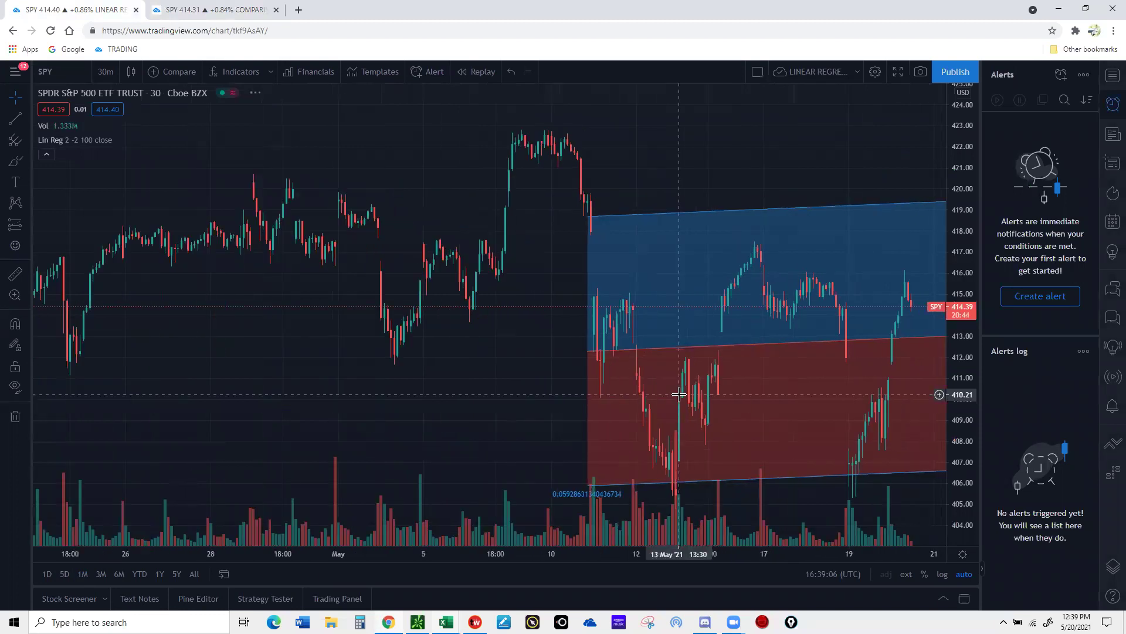
scroll(678, 394, "up", 1)
scroll(679, 394, "down", 1)
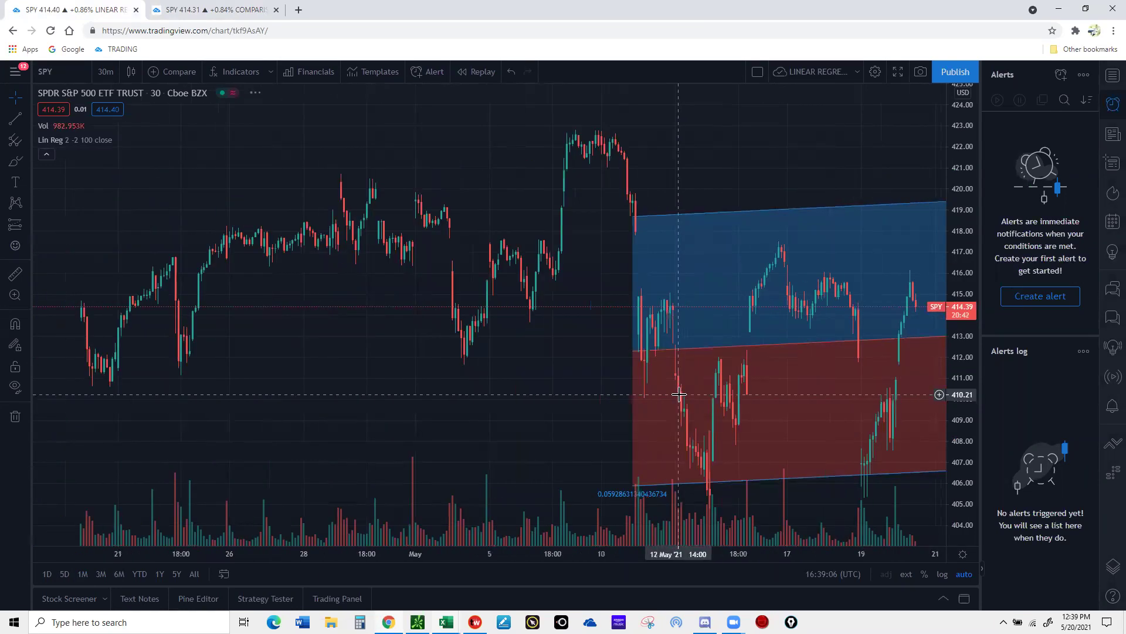
scroll(679, 394, "down", 1)
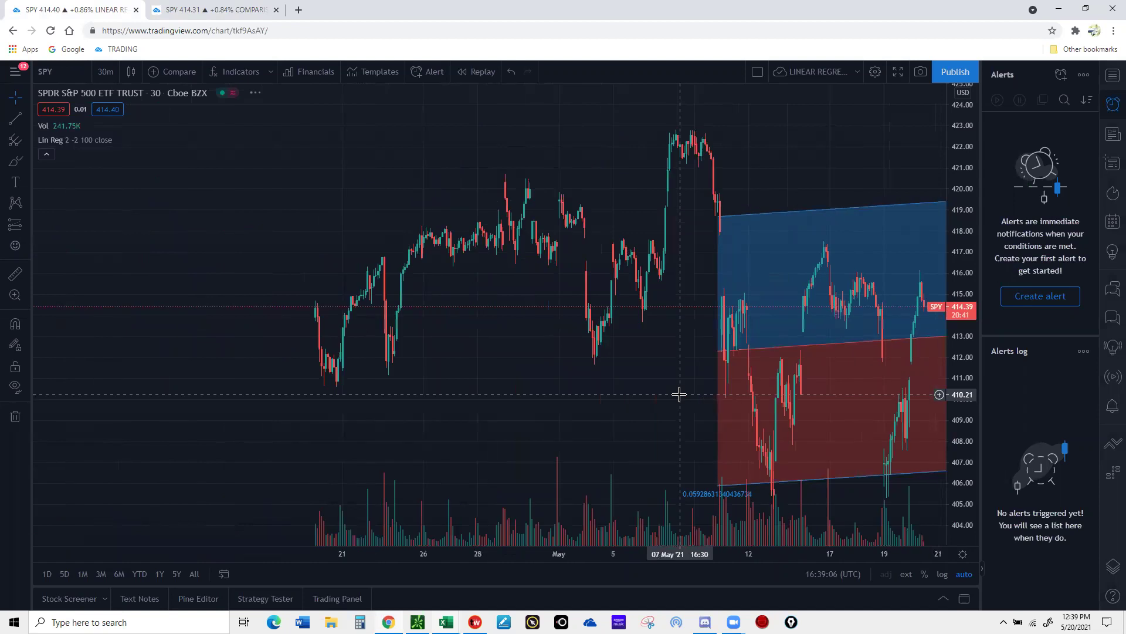
scroll(679, 394, "up", 1)
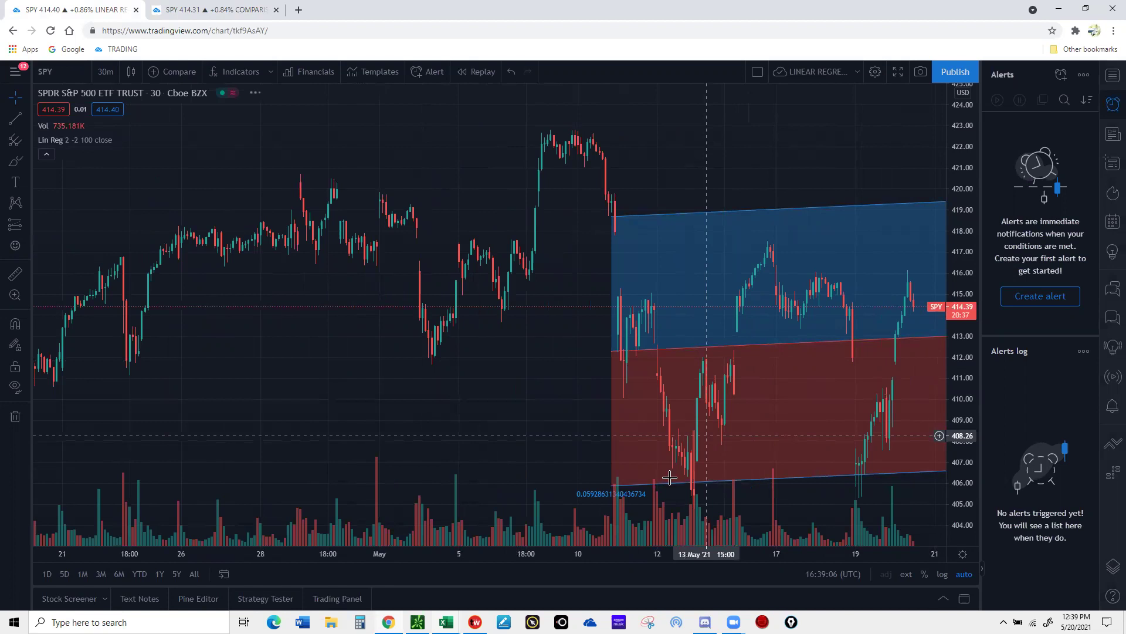
left_click(85, 574)
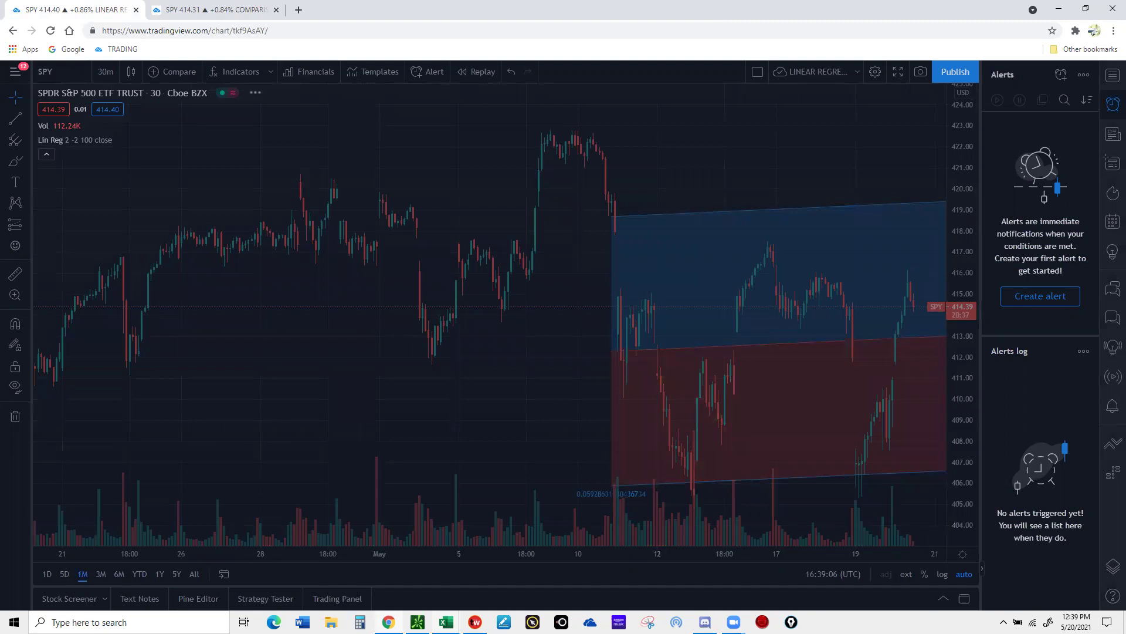
- Switch to the SPY AIM workbook in Excel and set the SPY row's one-month linear regression to SIDEWAYS
key("alt+Tab")
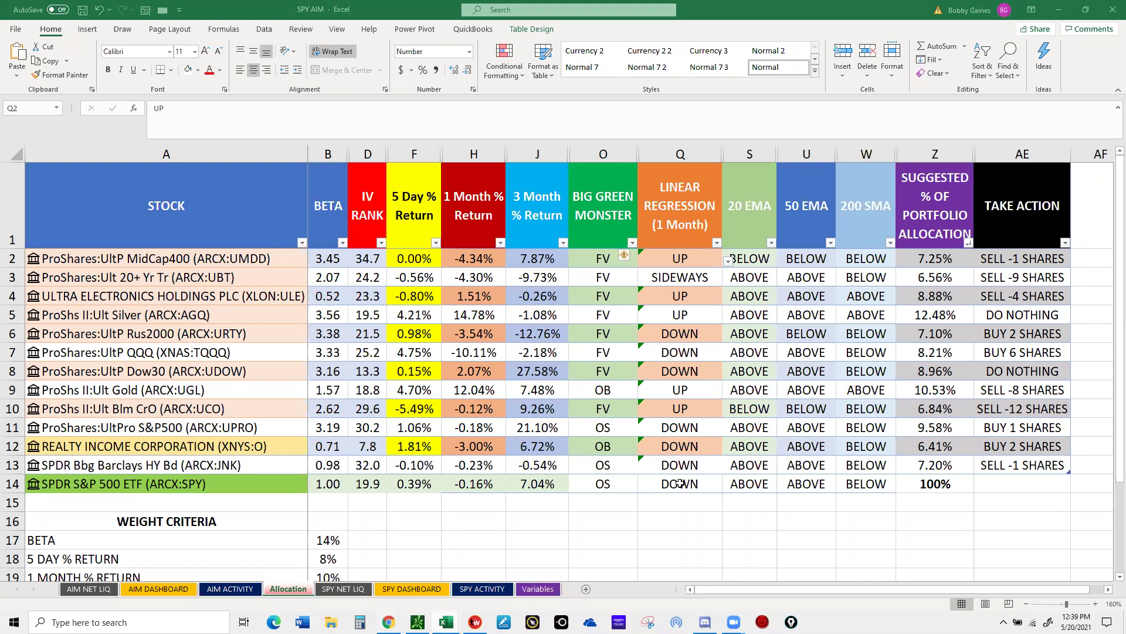
left_click(680, 483)
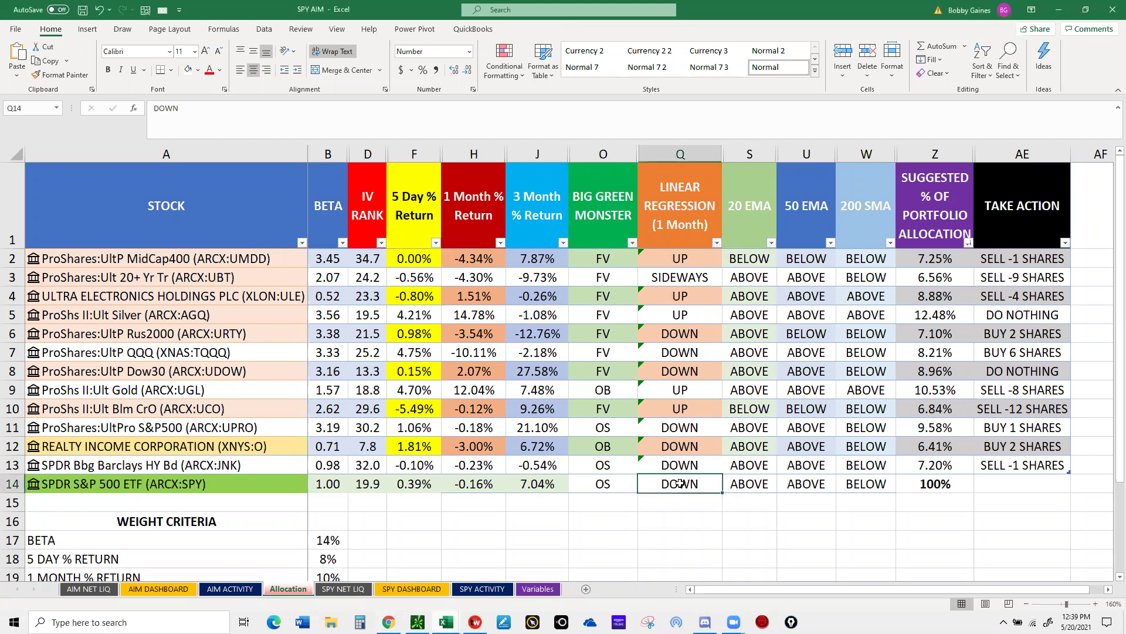
type("S")
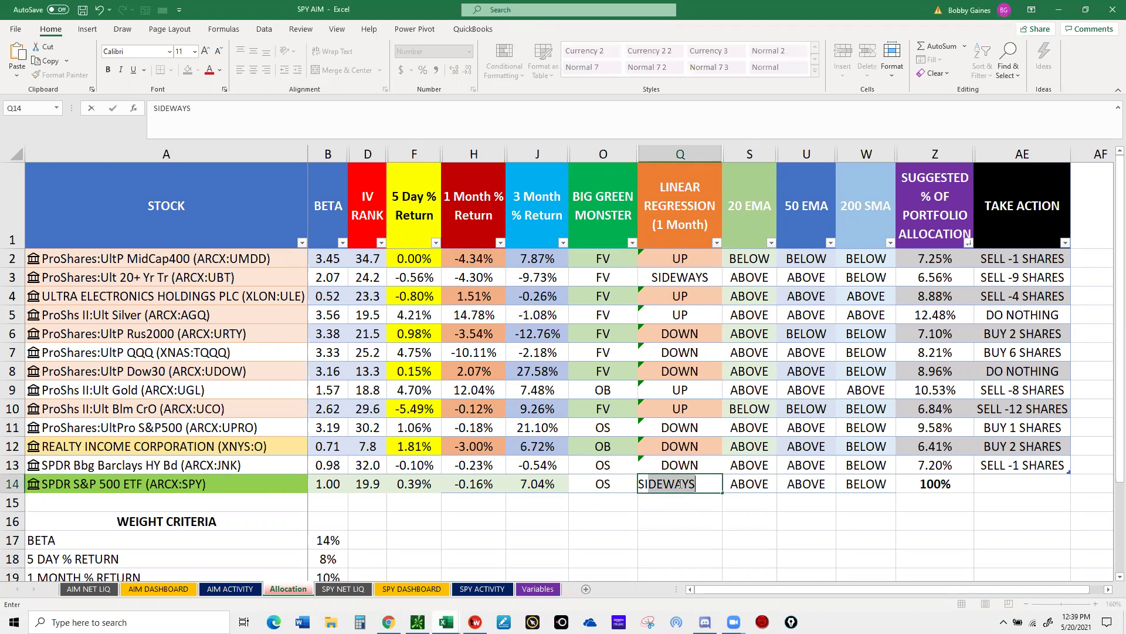
type("IDE")
key("Return")
- Select the JNK row's linear regression cell, then return to TradingView in a maximized window with the alerts panel hidden
left_click(683, 462)
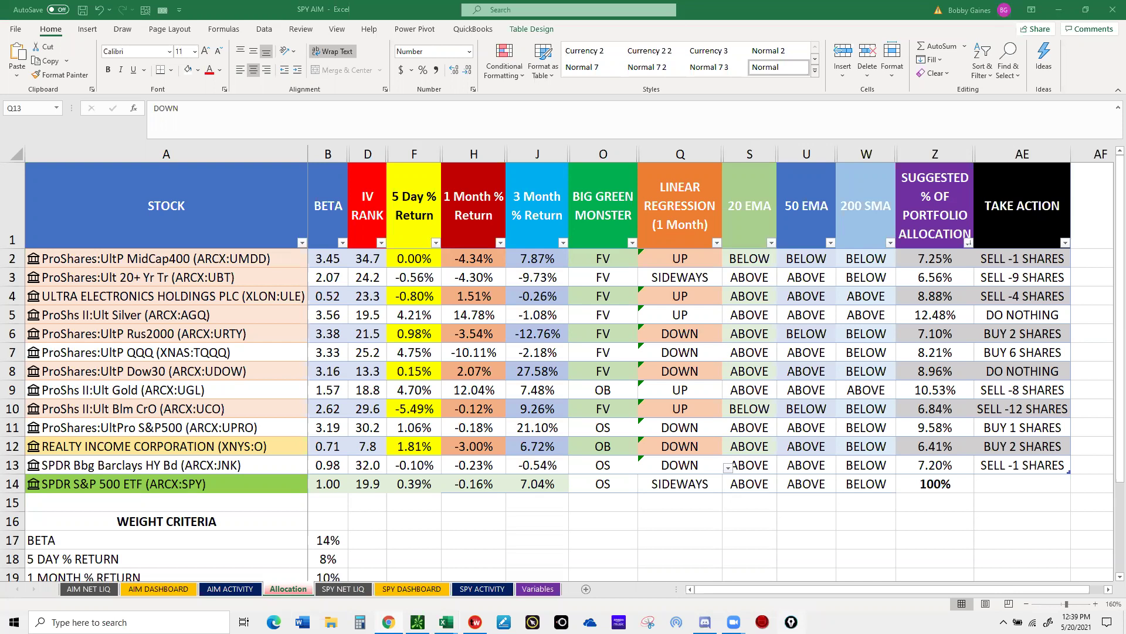
key("alt+Tab")
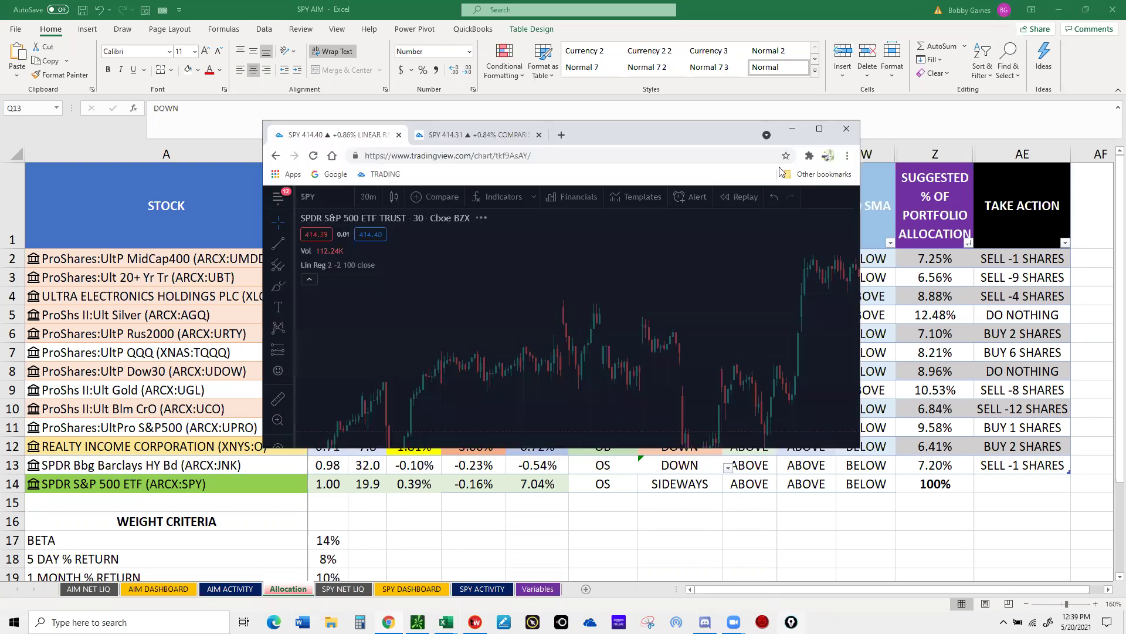
left_click(819, 130)
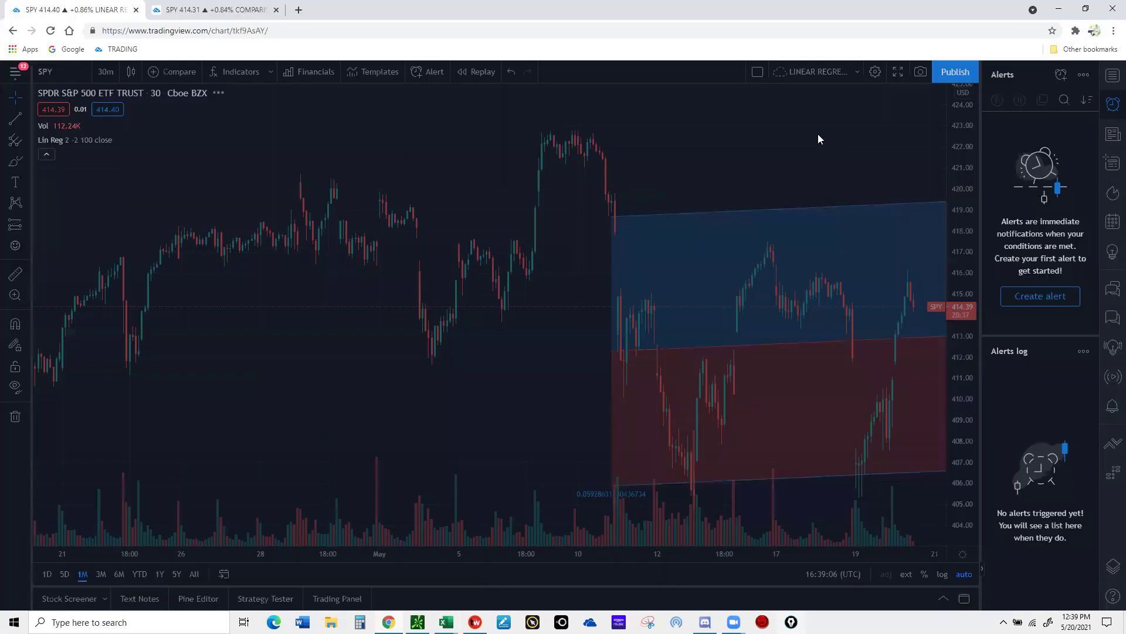
left_click(983, 570)
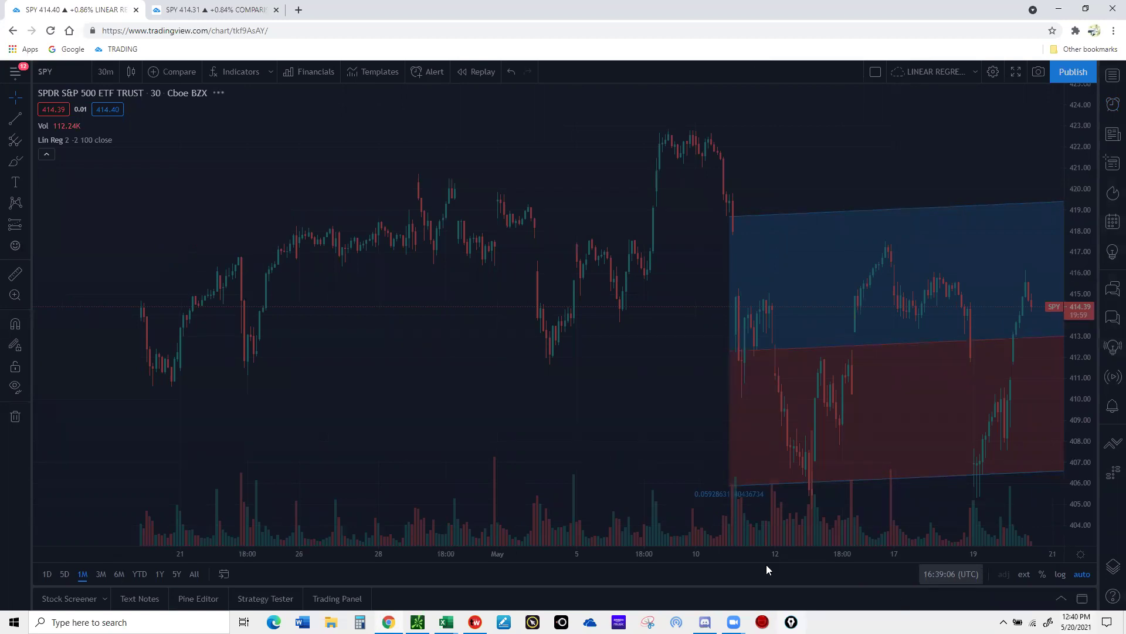
mouse_move(733, 622)
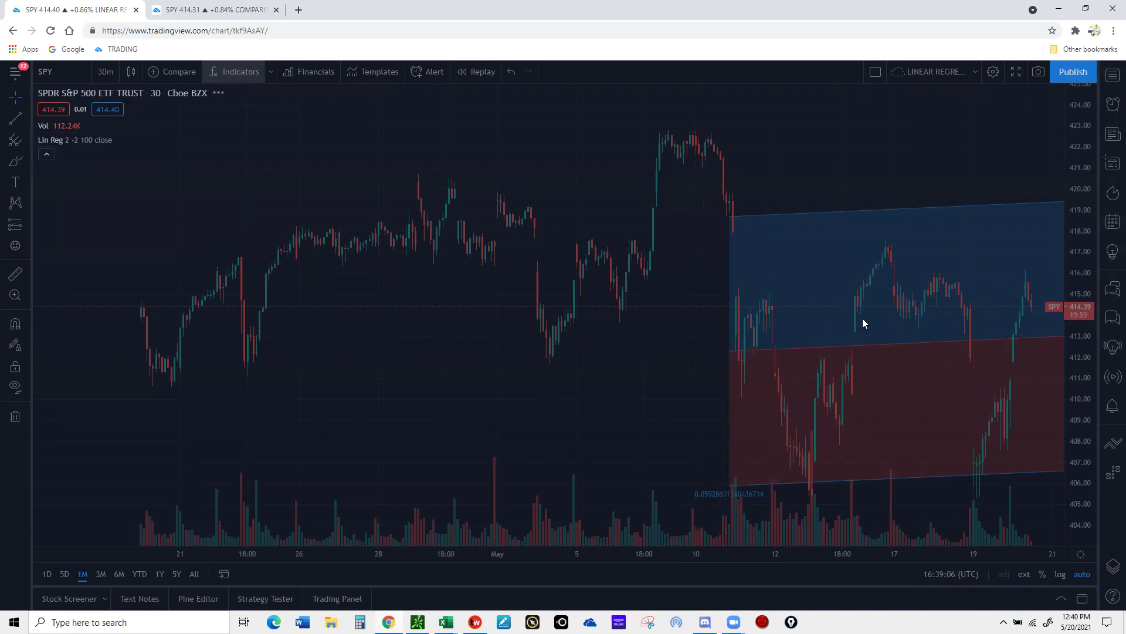
- Try to load the symbol JNK on the SPY linear regression chart through the symbol search
left_click(44, 71)
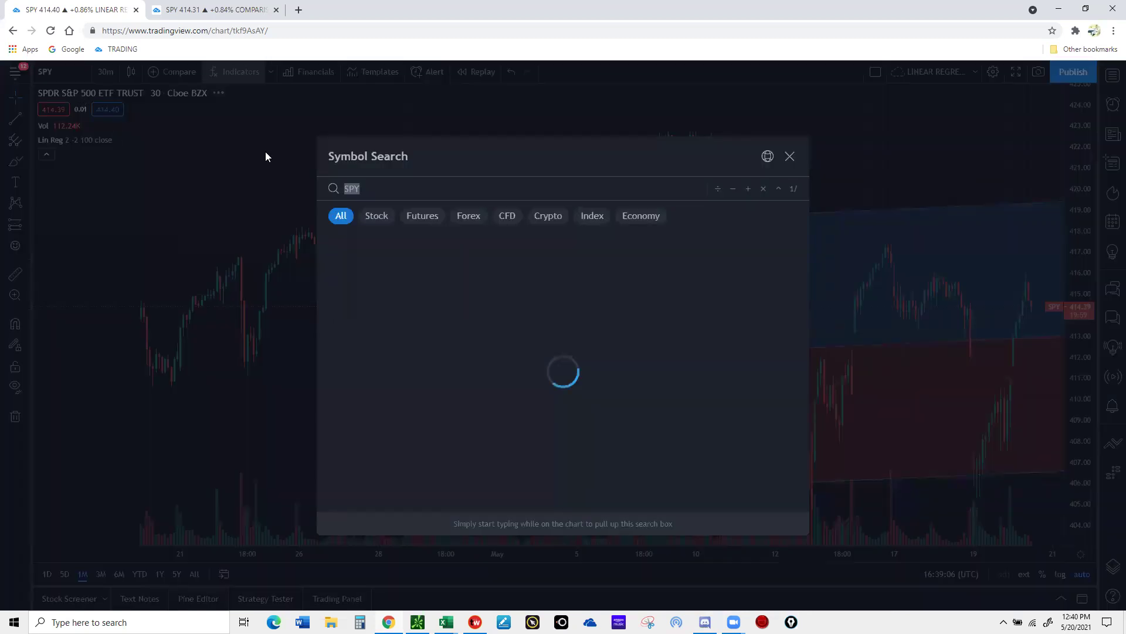
type("SPY")
key("Return")
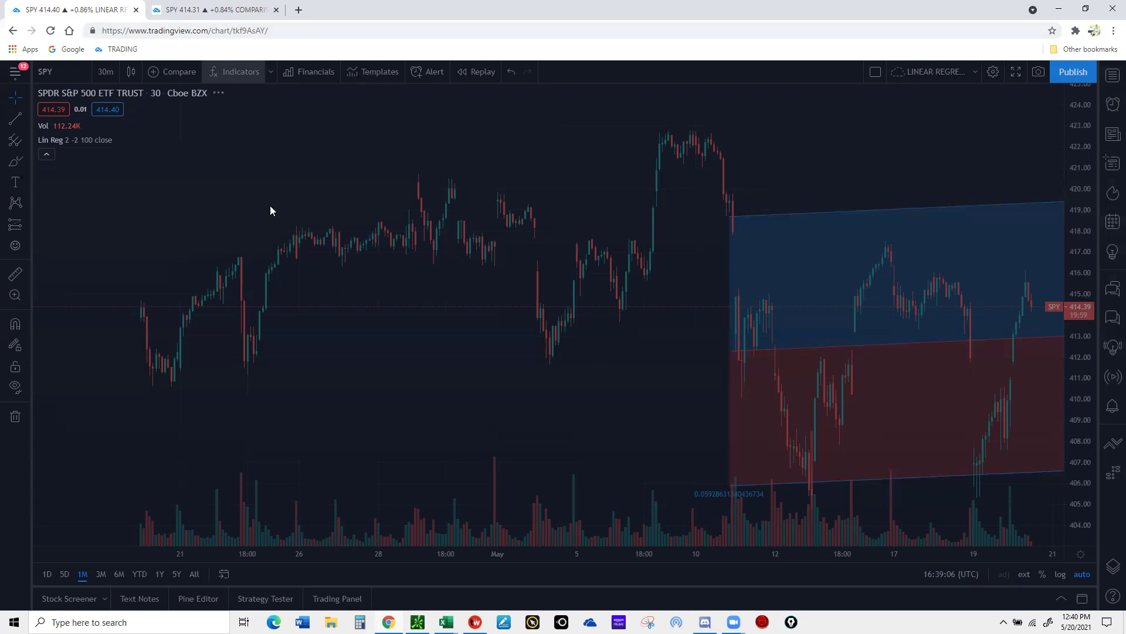
left_click(56, 71)
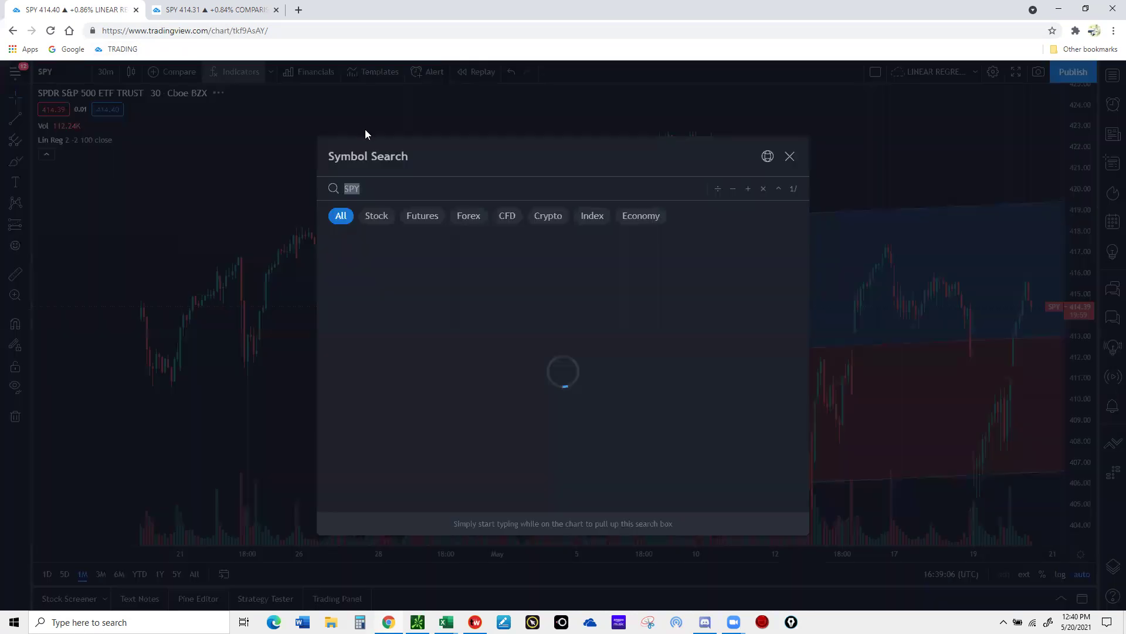
type("JNK")
key("Escape")
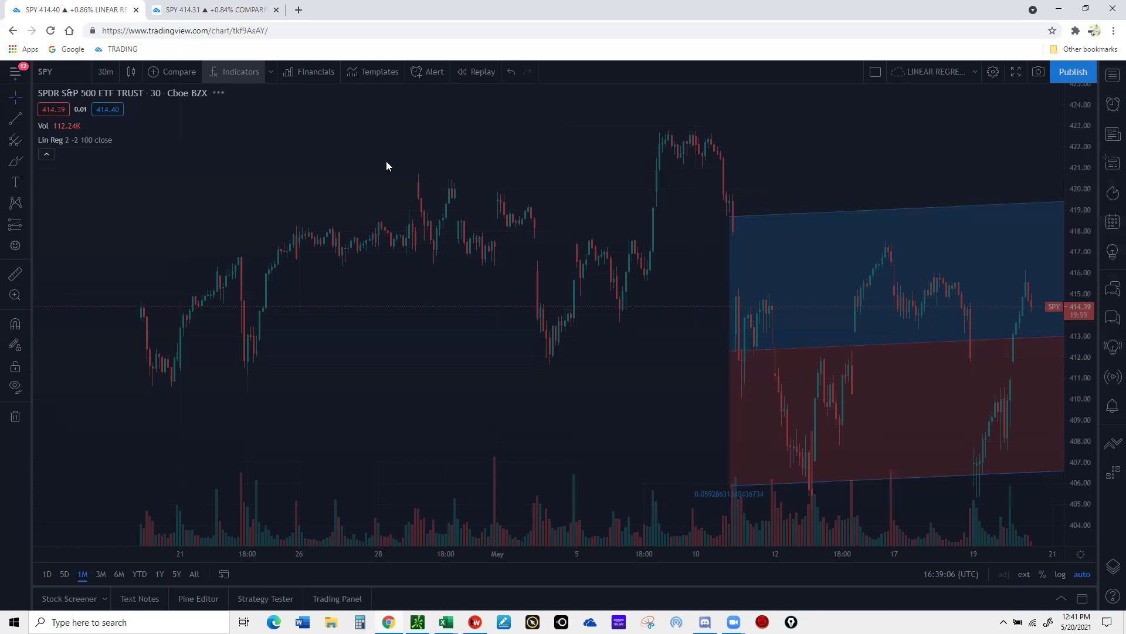
left_click(54, 72)
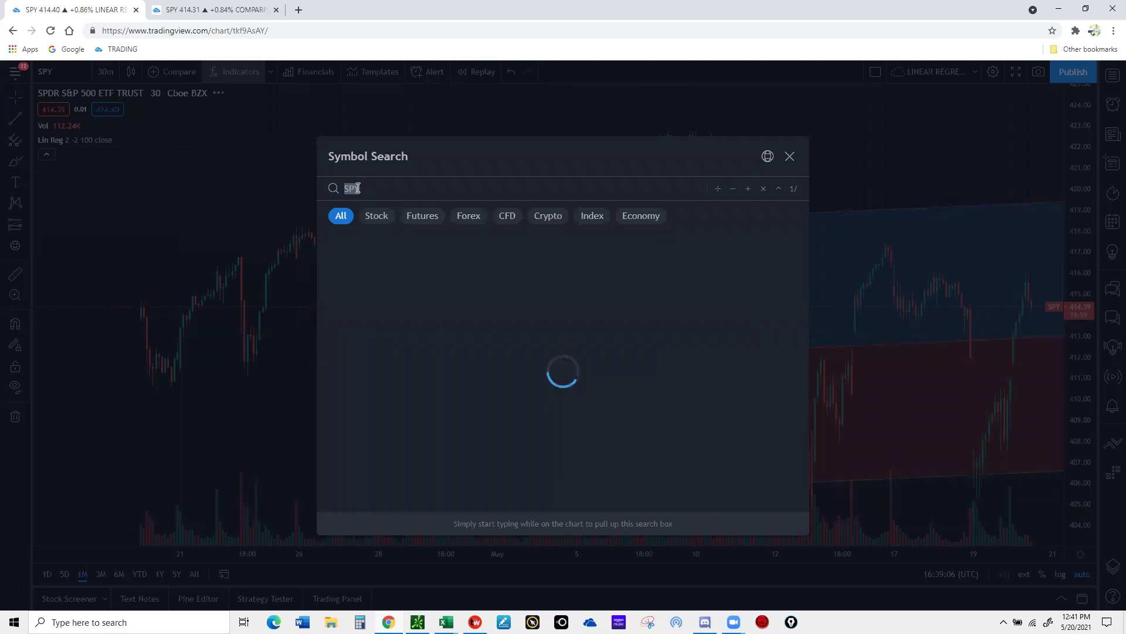
type("JN")
key("Escape")
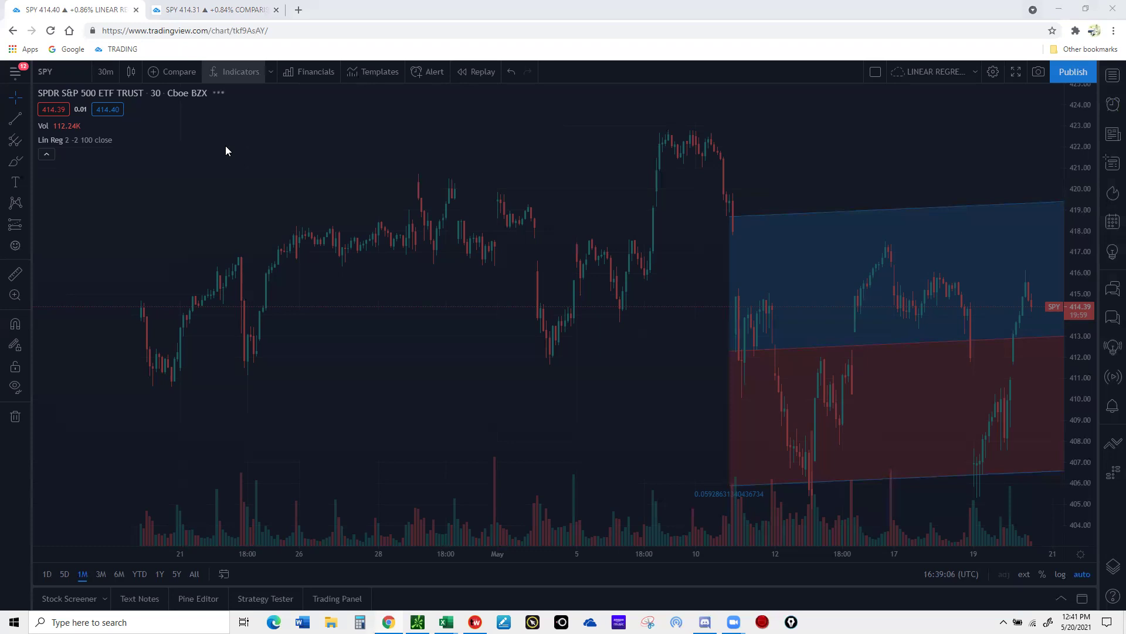
left_click(53, 71)
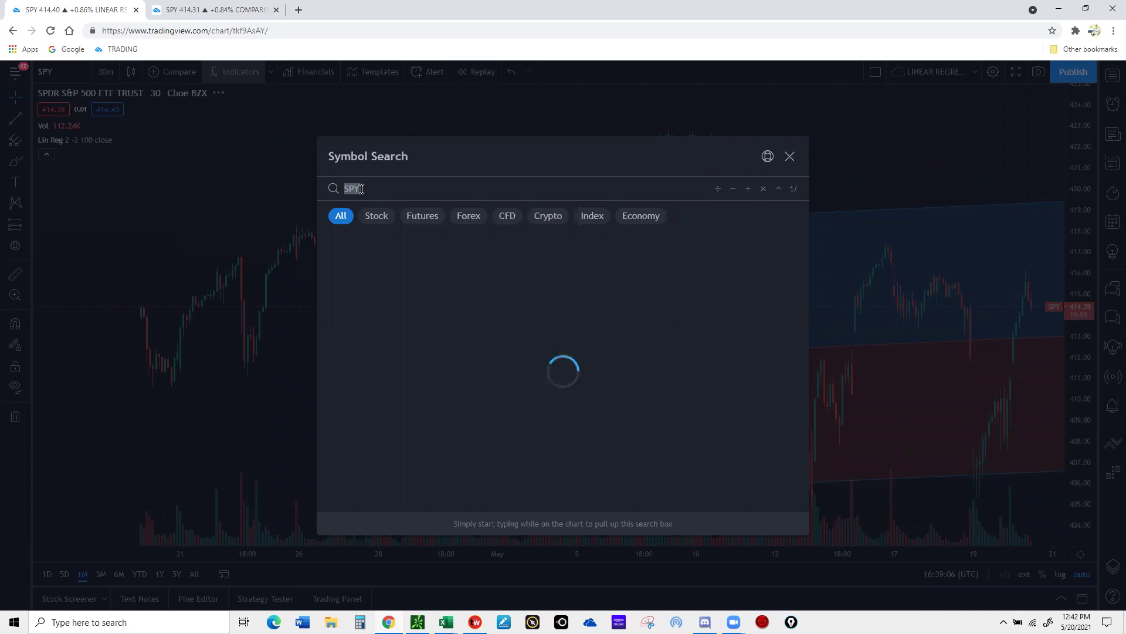
type("JNK")
key("Escape")
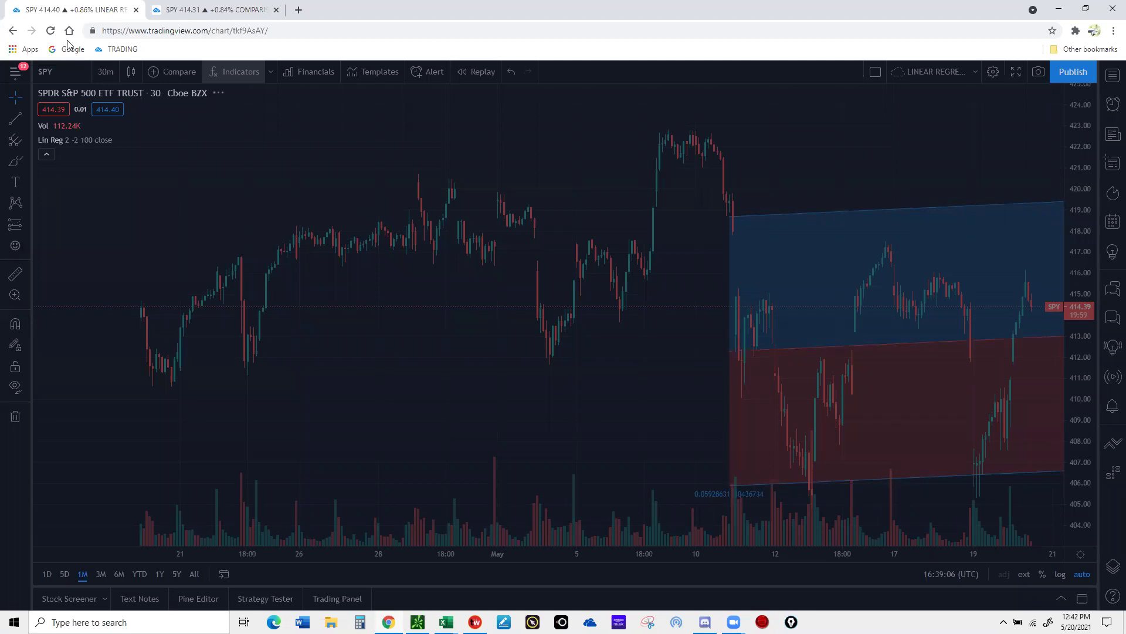
- Close the linear regression chart's browser tab and reopen the LINEAR REGRESSION layout from the COMPARISON chart with a one-month range
left_click(136, 10)
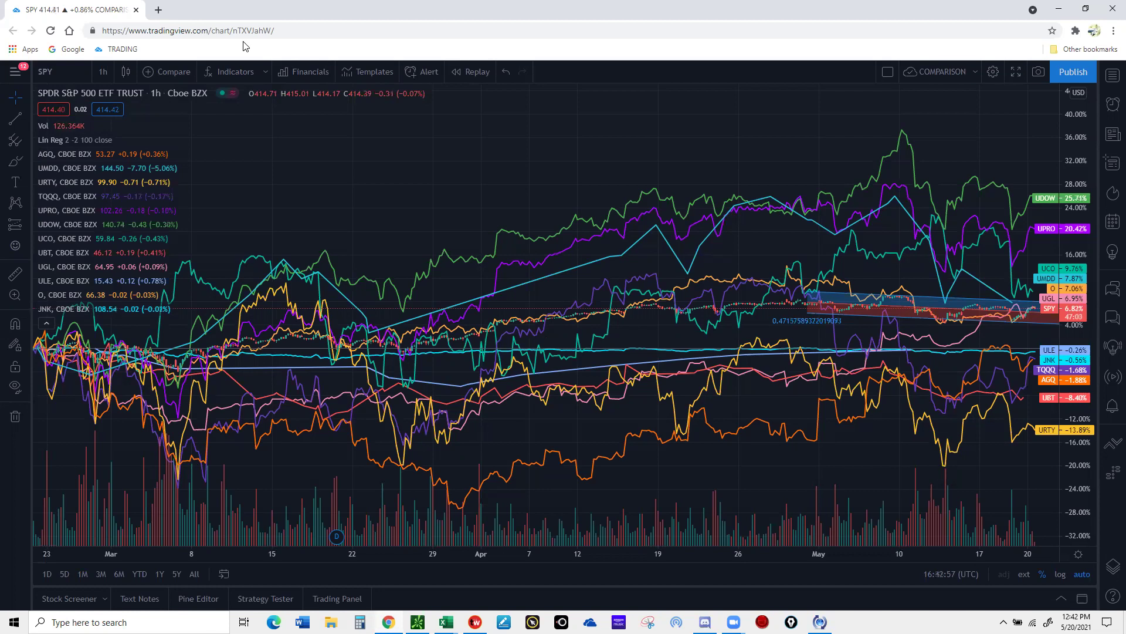
key("Menu")
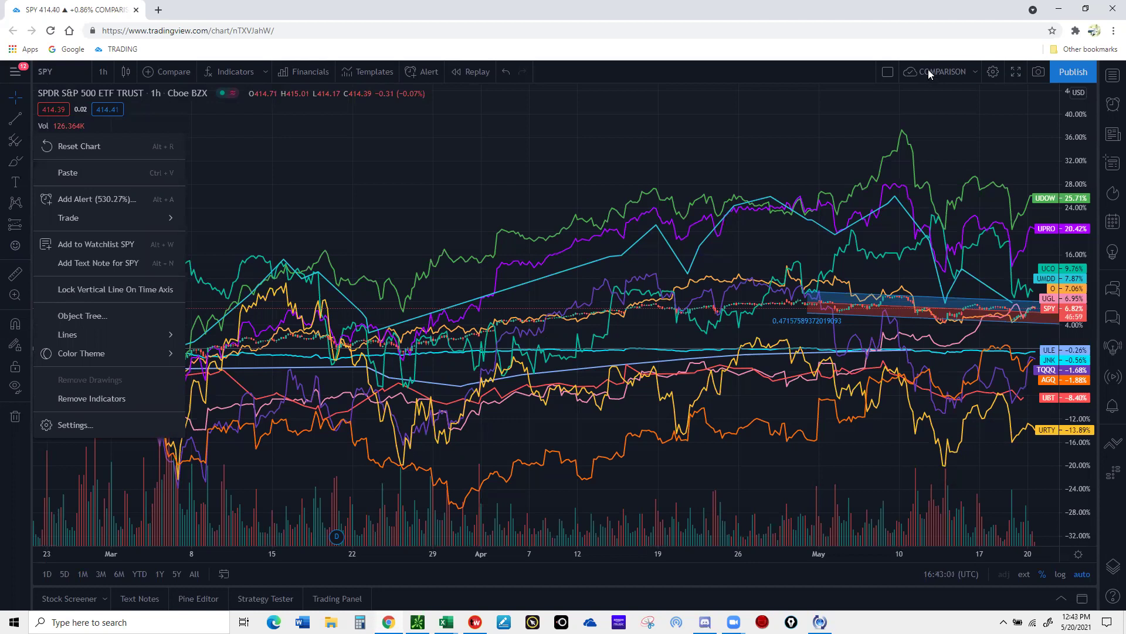
key("Escape")
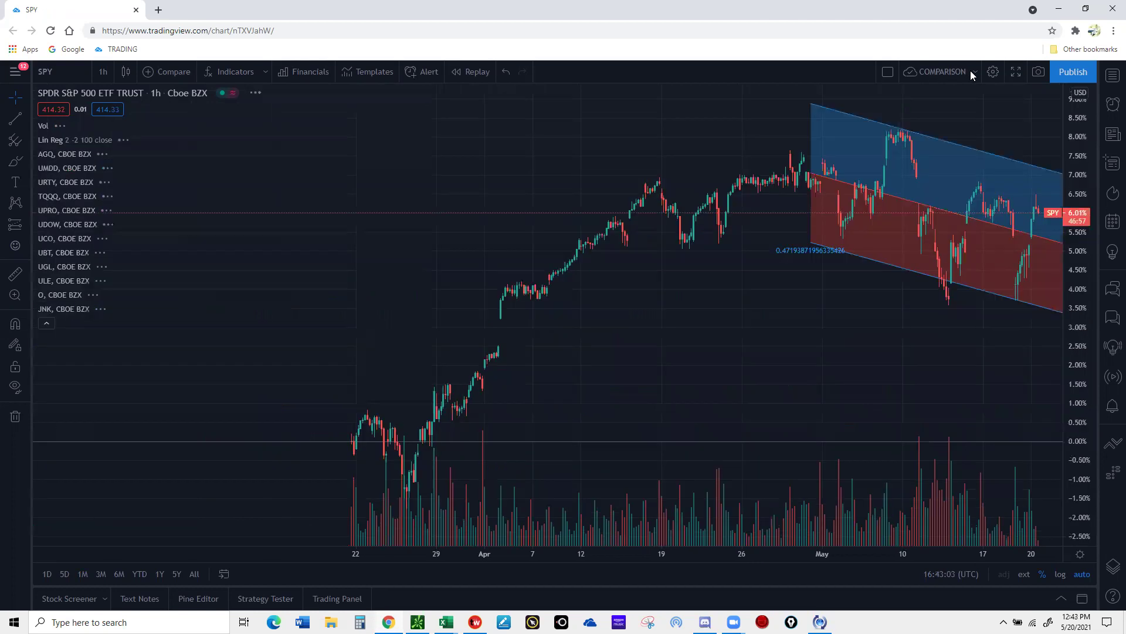
left_click(978, 71)
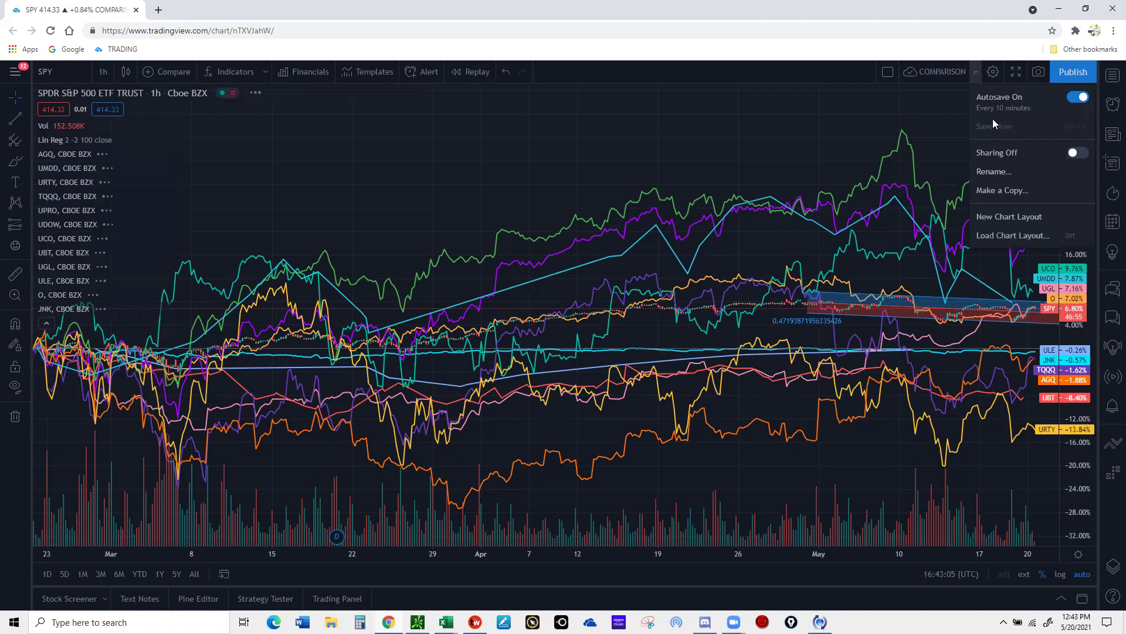
left_click(1004, 234)
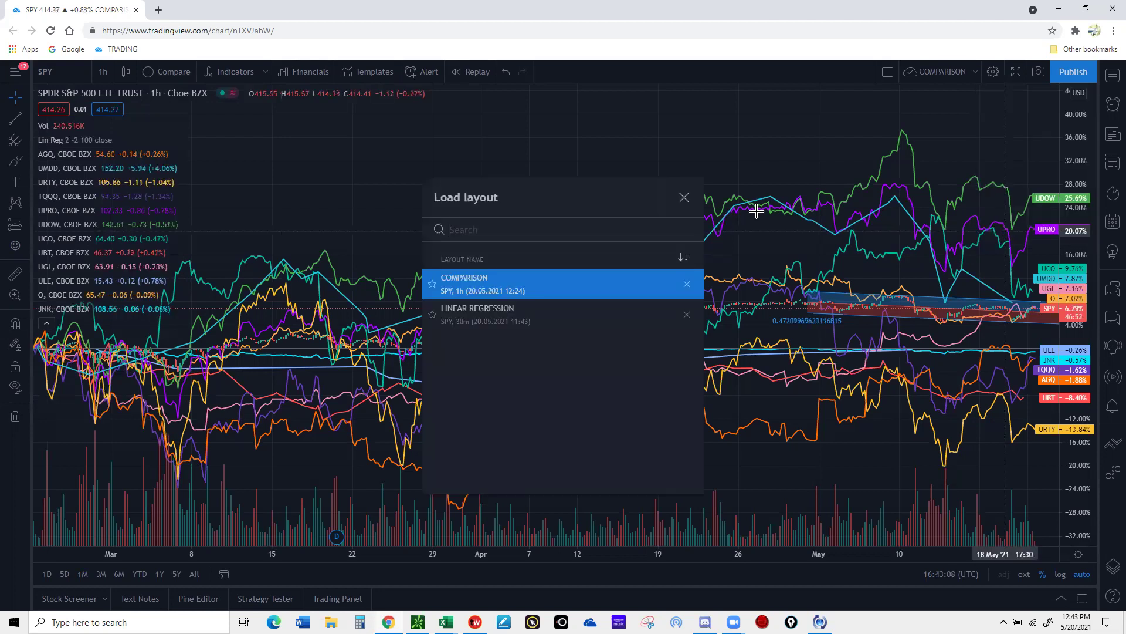
left_click(490, 315)
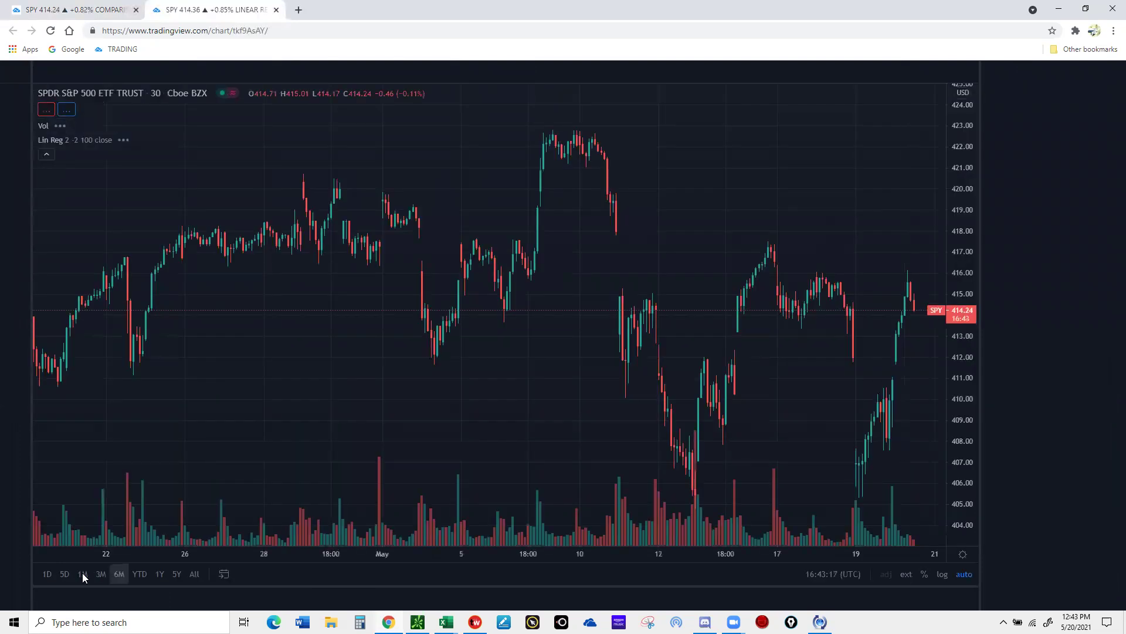
left_click(83, 575)
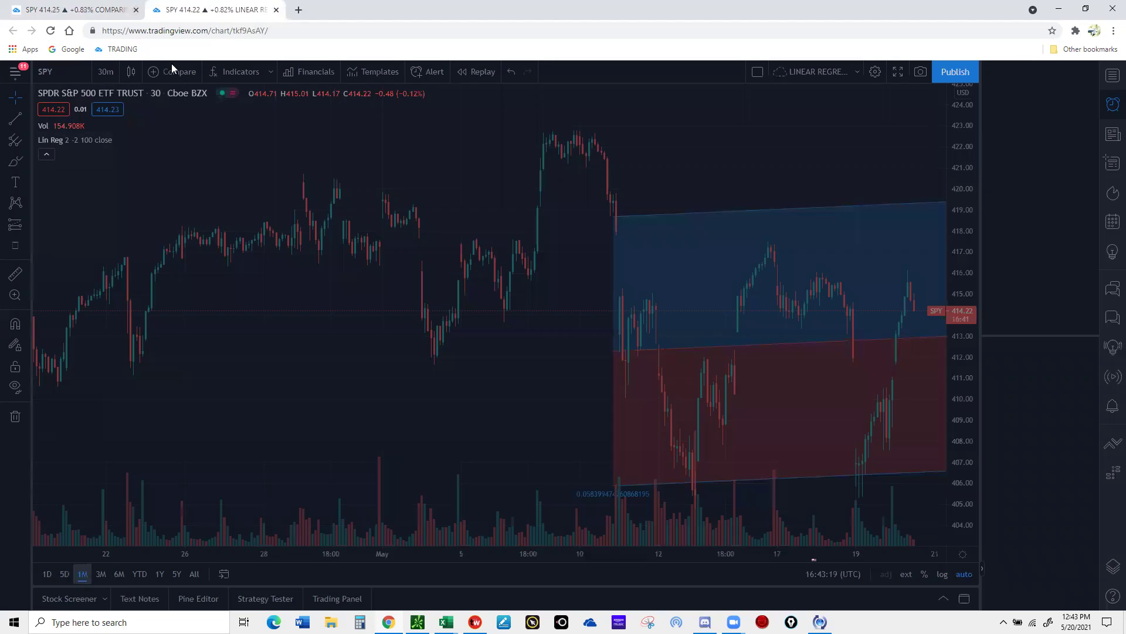
- Load the symbol JNK on the linear regression chart
left_click(65, 68)
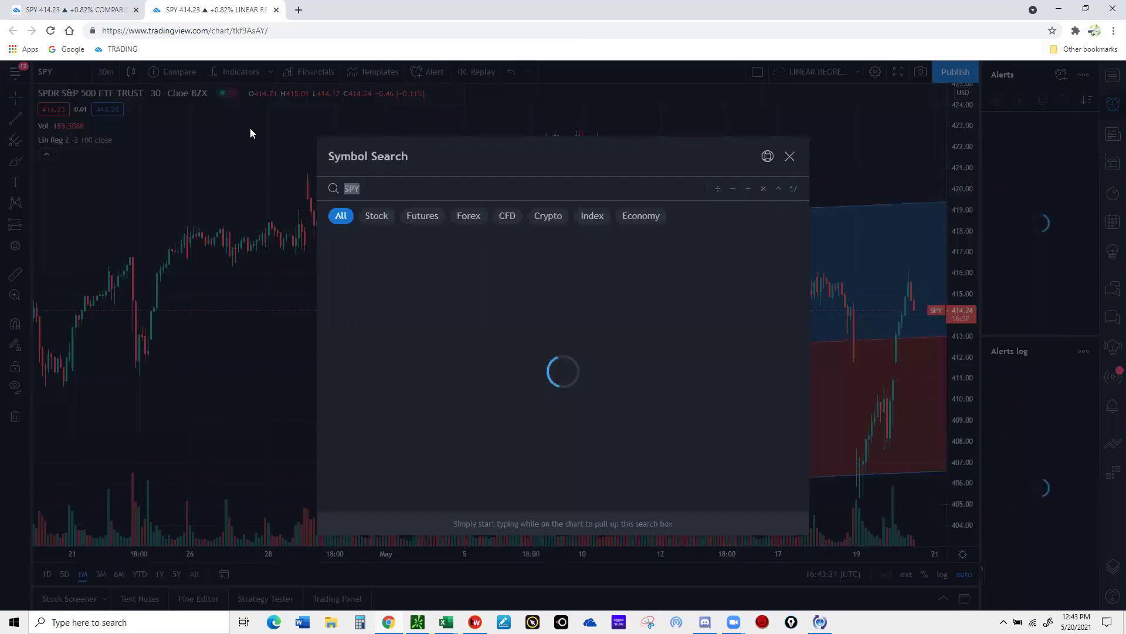
type("JNK")
key("Return")
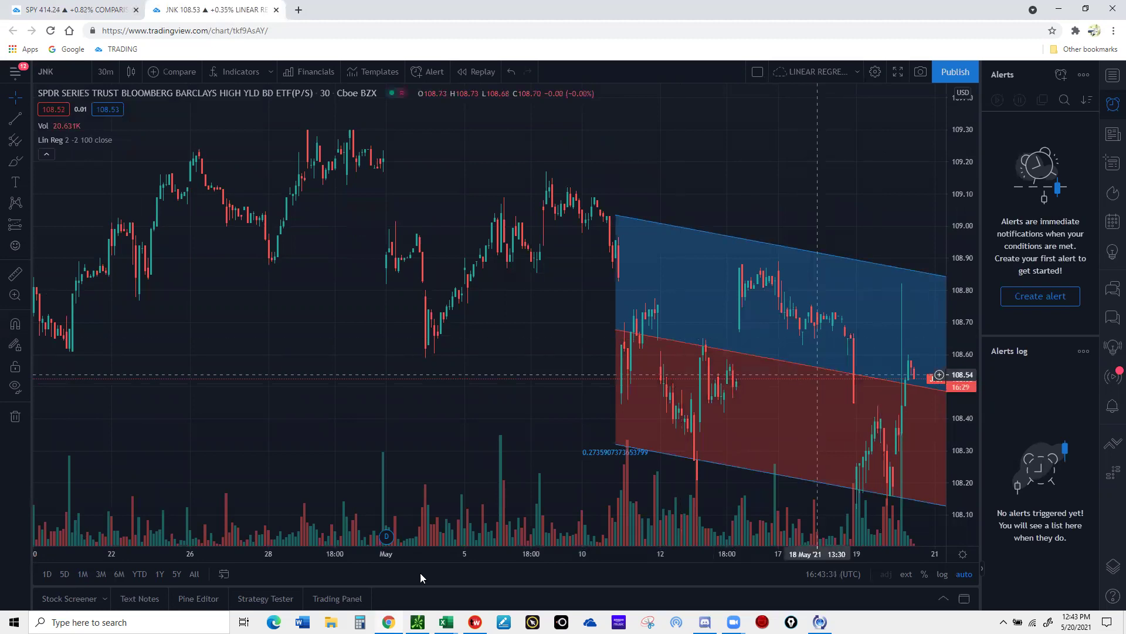
- Switch to Excel, check the JNK row's linear regression entry against the chart and move on to the Realty Income row's cell
mouse_move(445, 622)
left_click(472, 594)
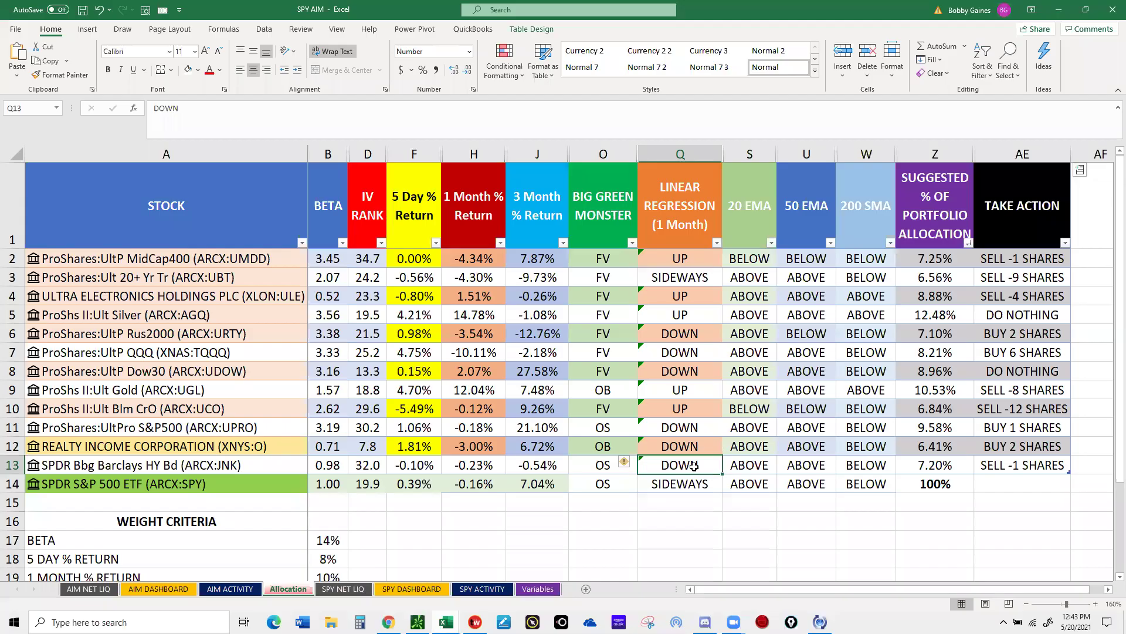
left_click(694, 465)
left_click(701, 441)
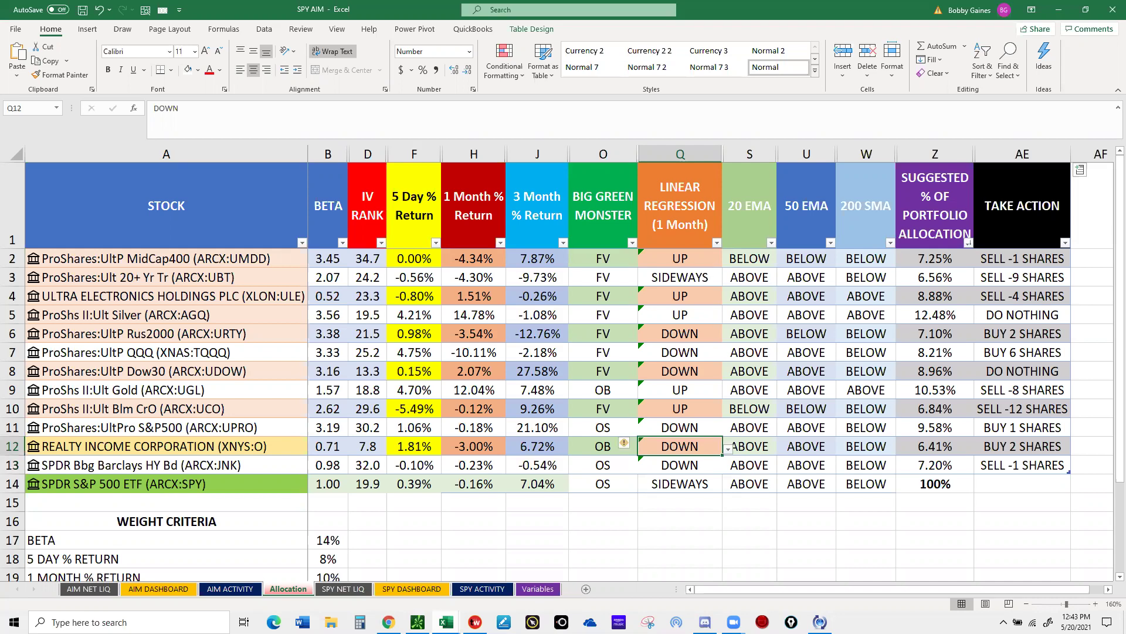
- Switch to TradingView and load the Realty Income symbol O on the linear regression chart
mouse_move(417, 622)
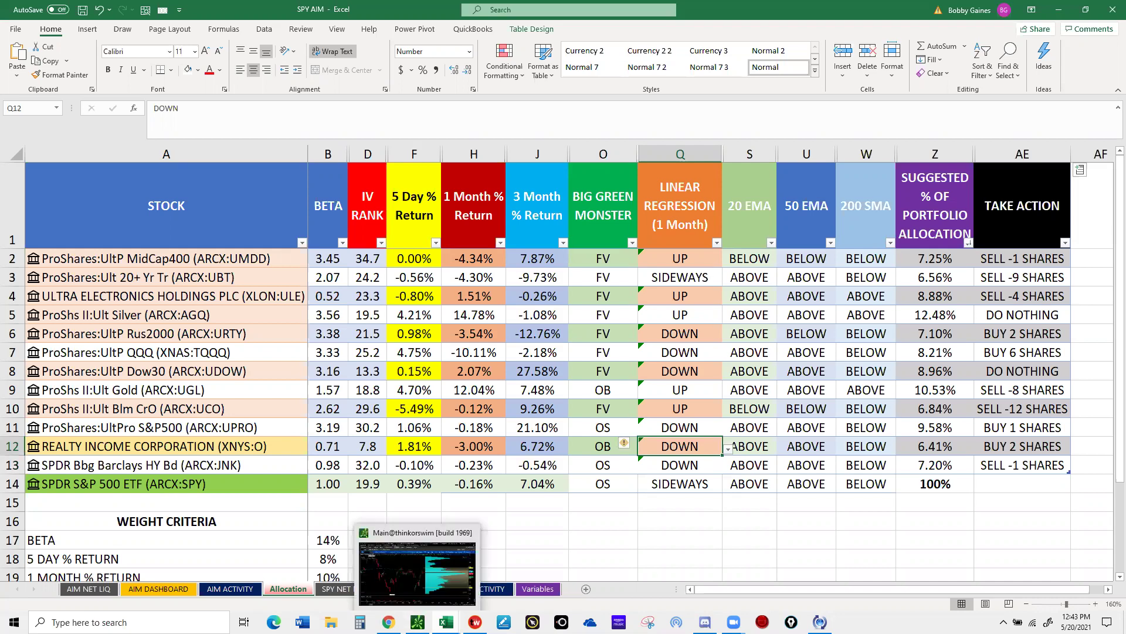
left_click(388, 622)
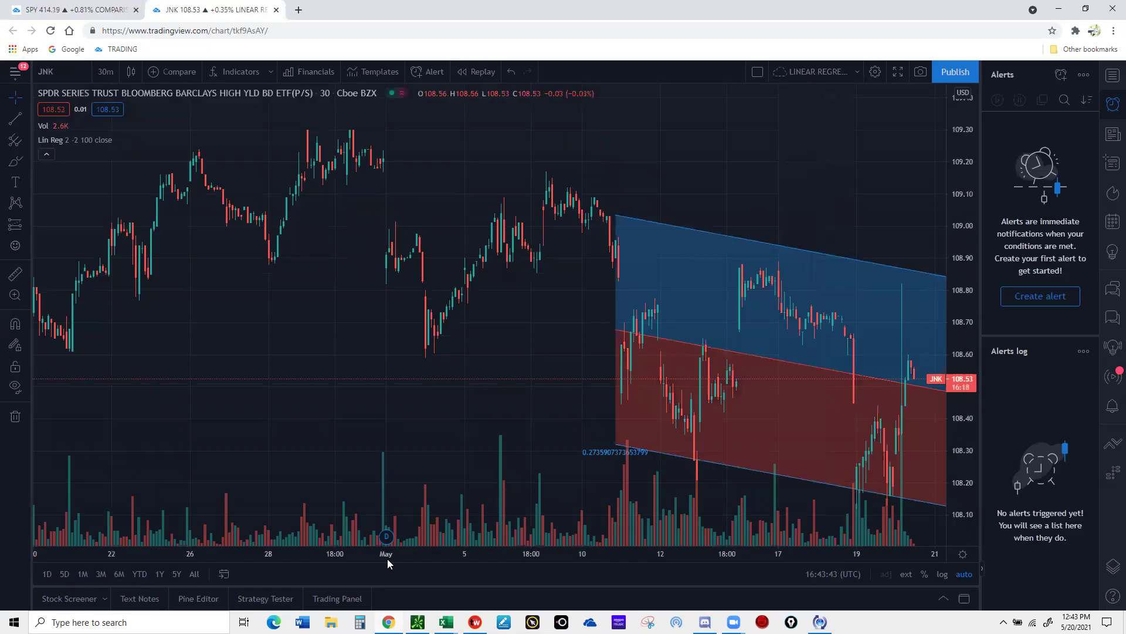
left_click(64, 73)
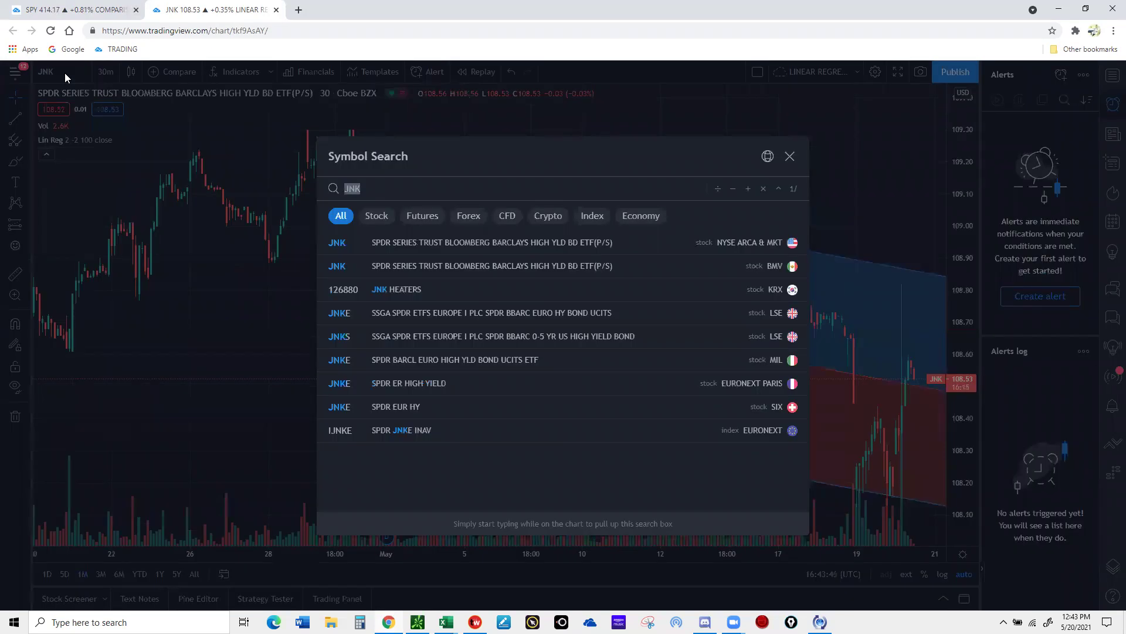
type("O")
key("Return")
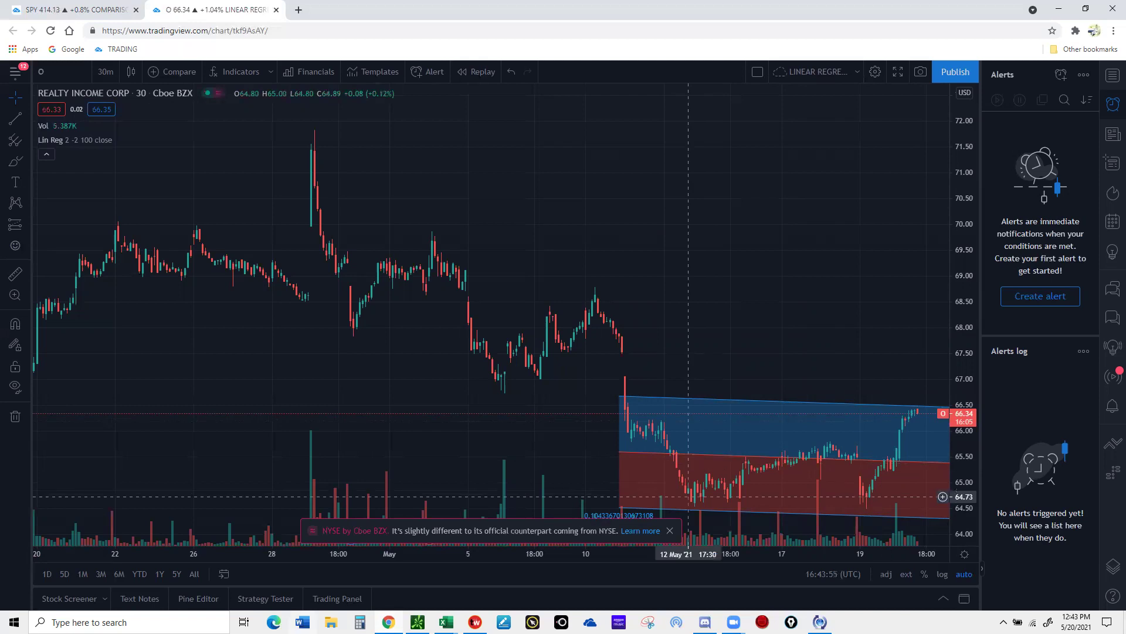
- Switch to the SPY AIM workbook and set the Realty Income row's linear regression entry to SIDEWAYS
mouse_move(445, 621)
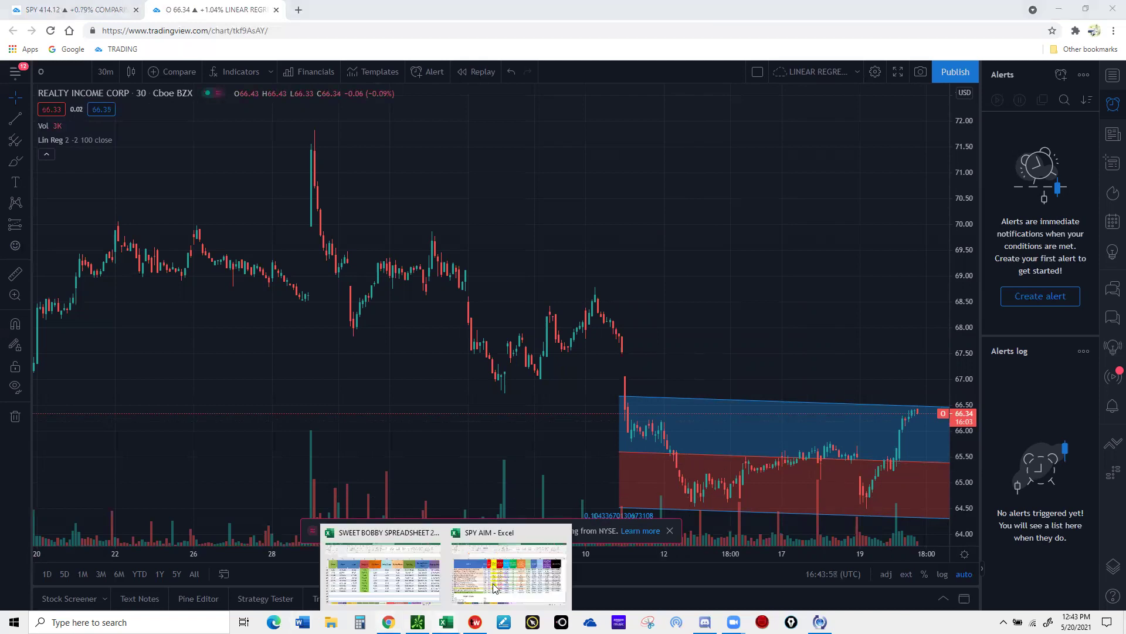
left_click(510, 572)
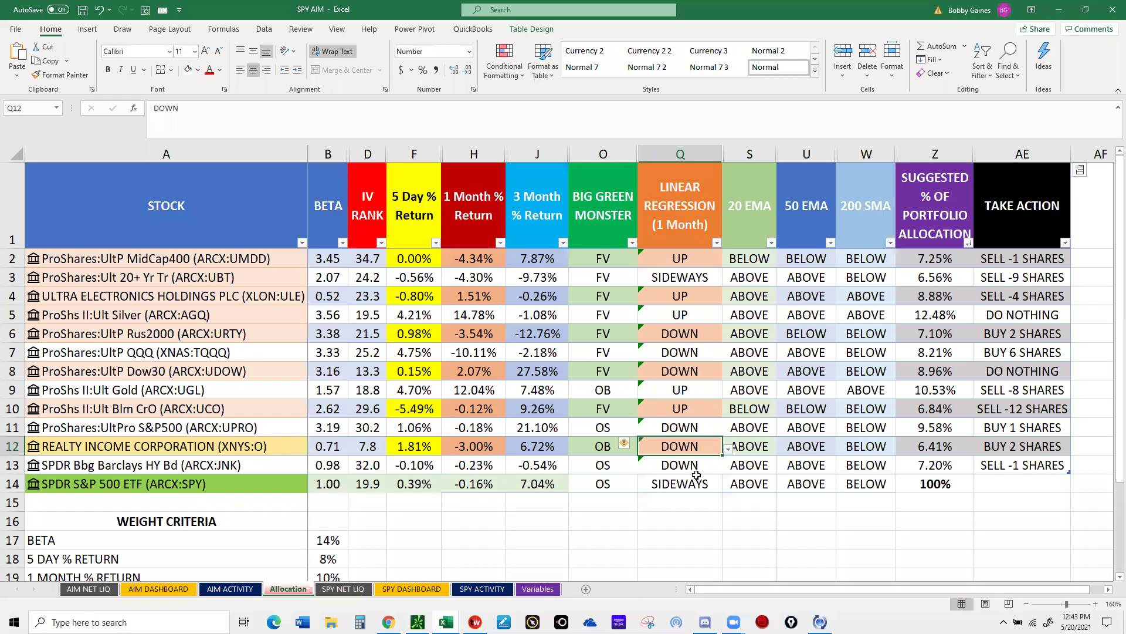
left_click(728, 449)
left_click(649, 488)
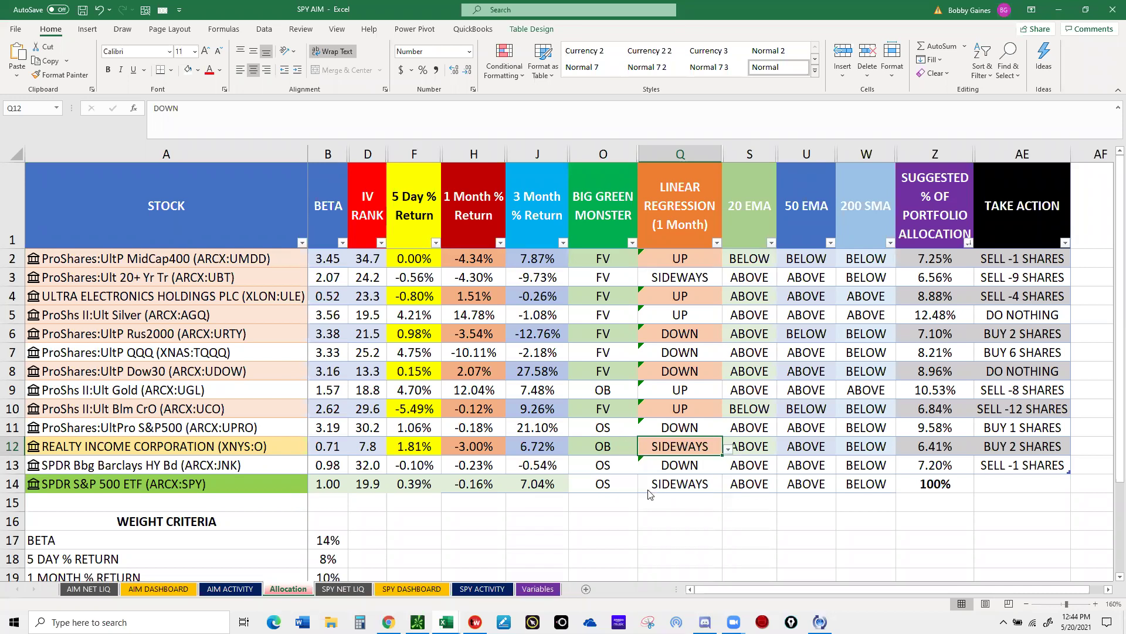
- Select the UPRO row's linear regression cell, load UPRO on the TradingView chart and return to SPY AIM to compare the entry
left_click(677, 426)
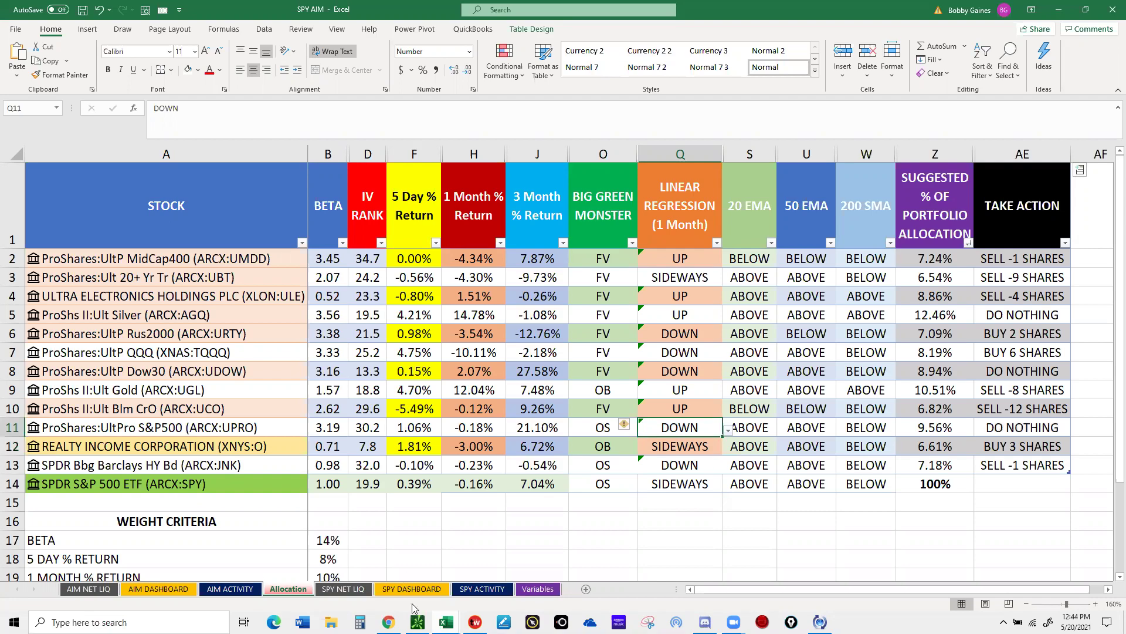
key("alt+Tab")
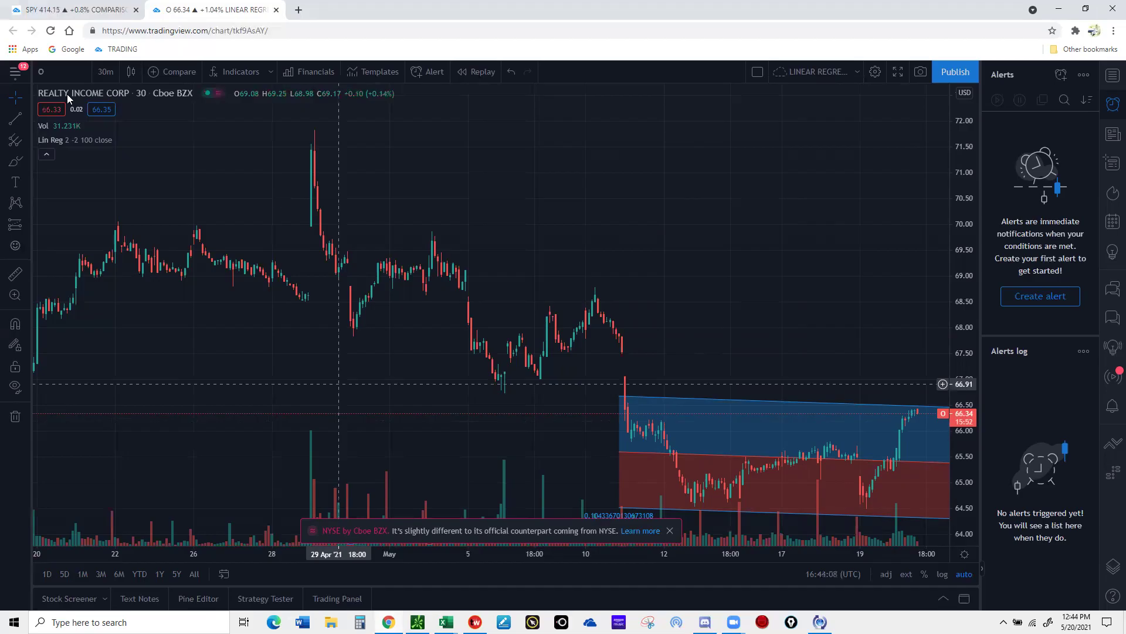
left_click(51, 75)
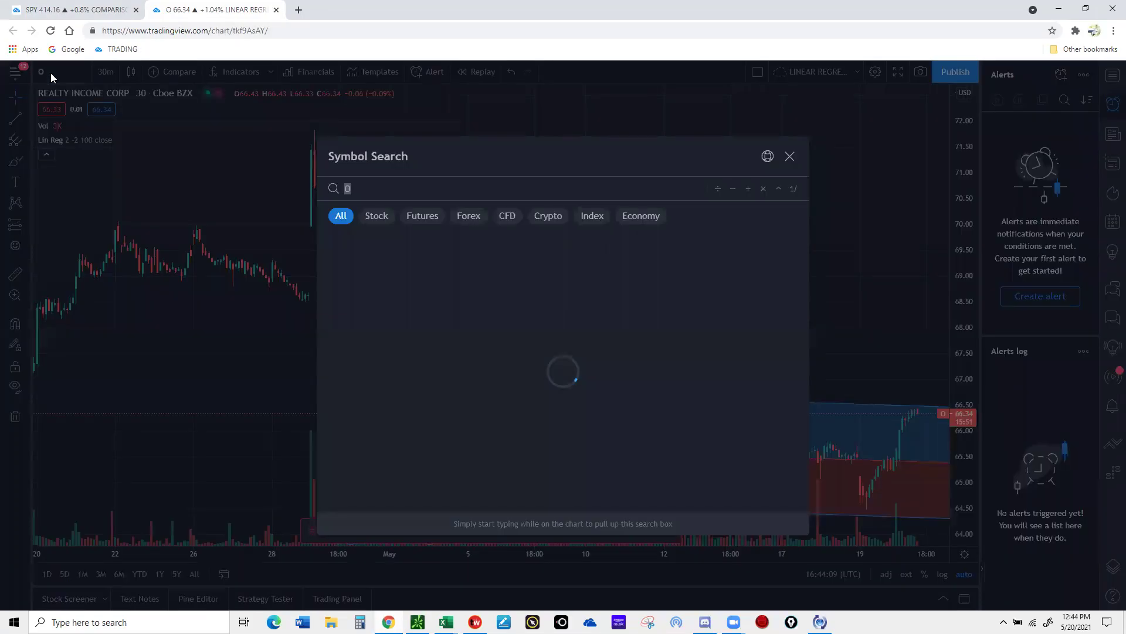
type("UPRO")
key("Return")
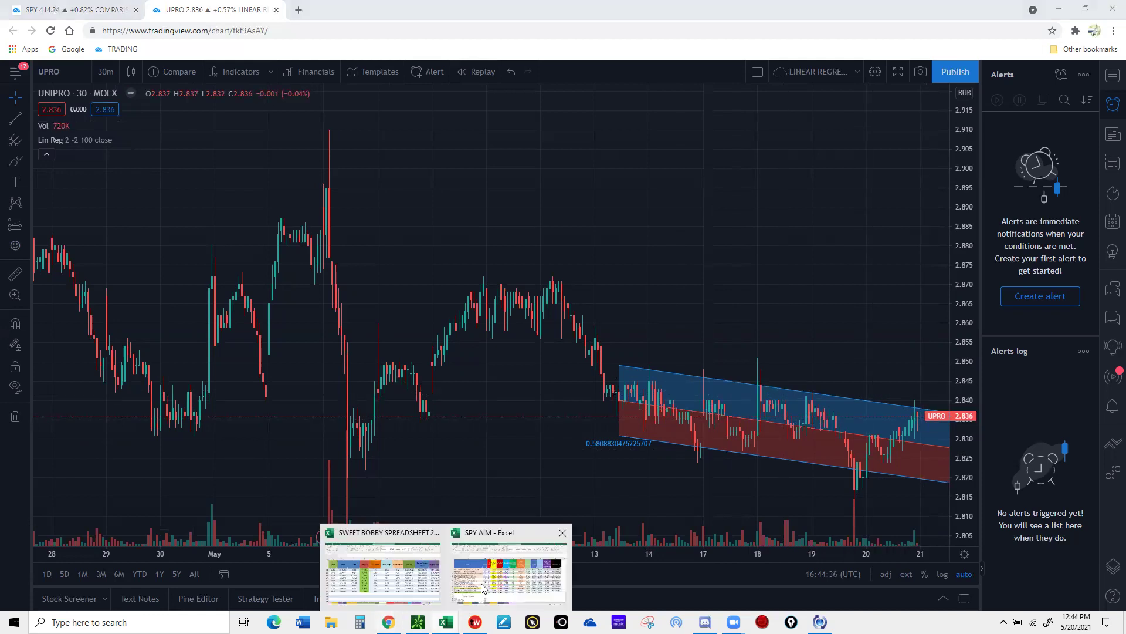
left_click(482, 587)
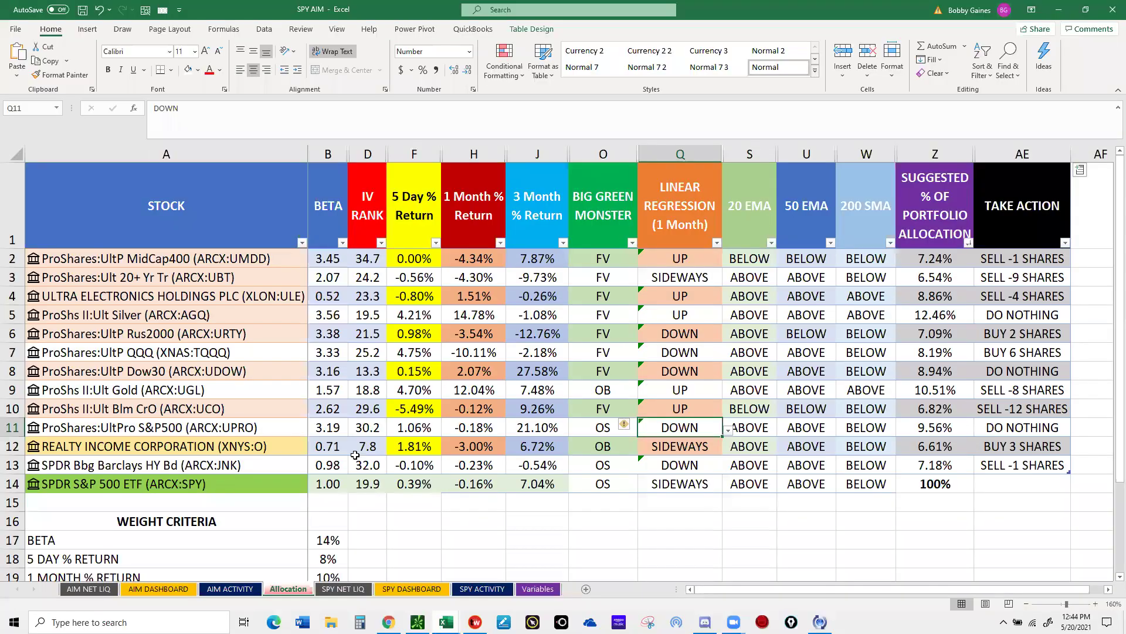
- Move to the UCO row's linear regression cell and load the symbol UCO on the TradingView linear regression chart
left_click(690, 409)
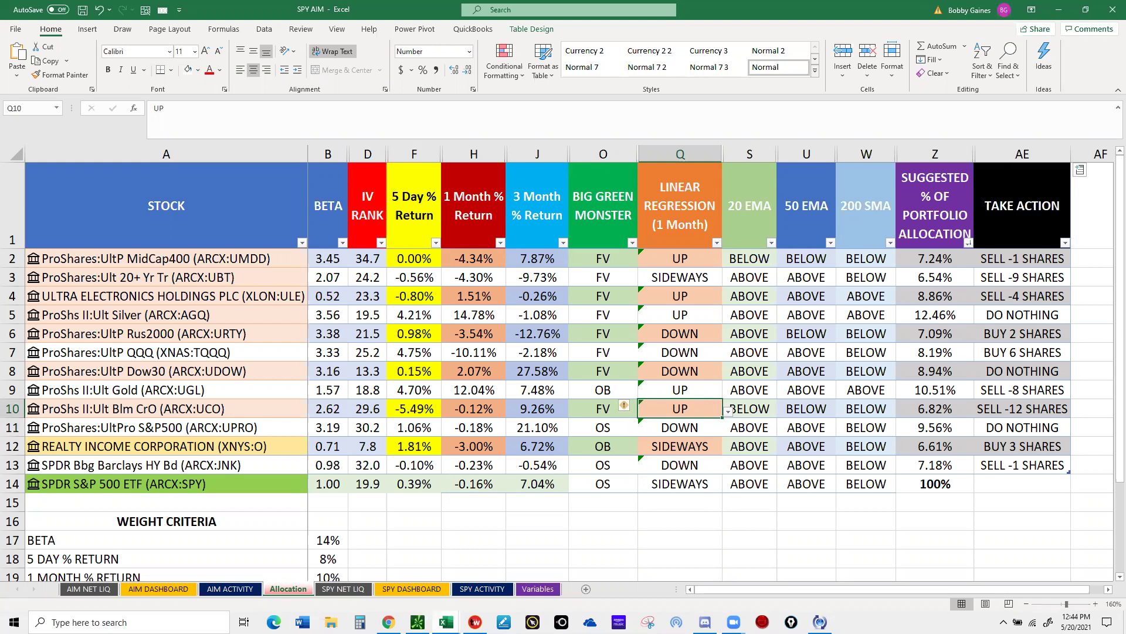
mouse_move(446, 622)
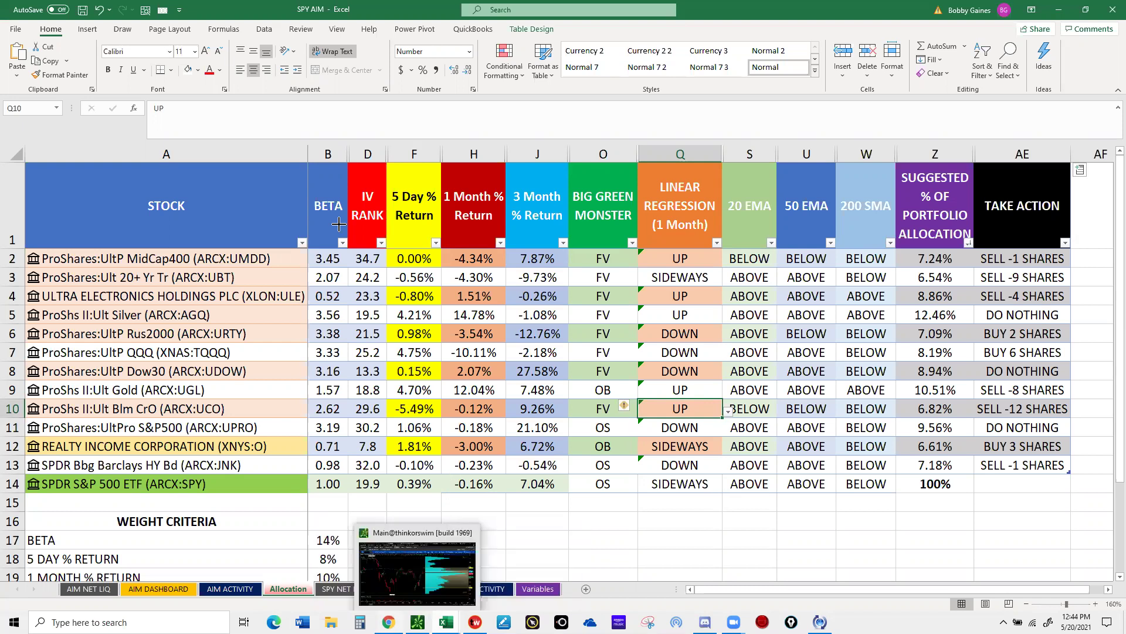
left_click(388, 622)
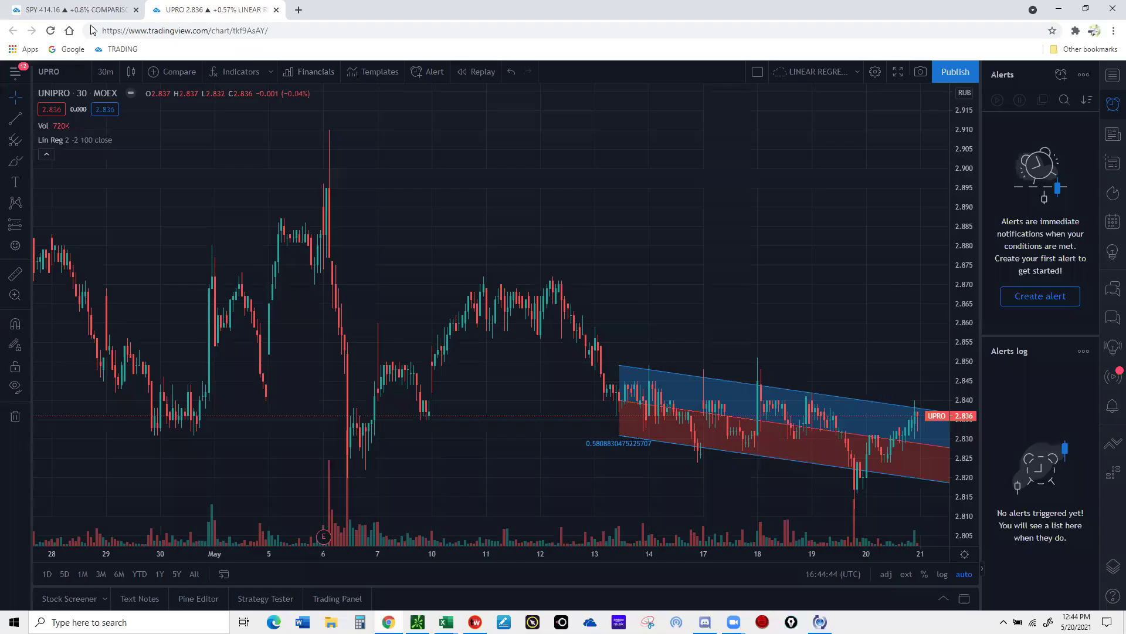
left_click(59, 72)
type("u")
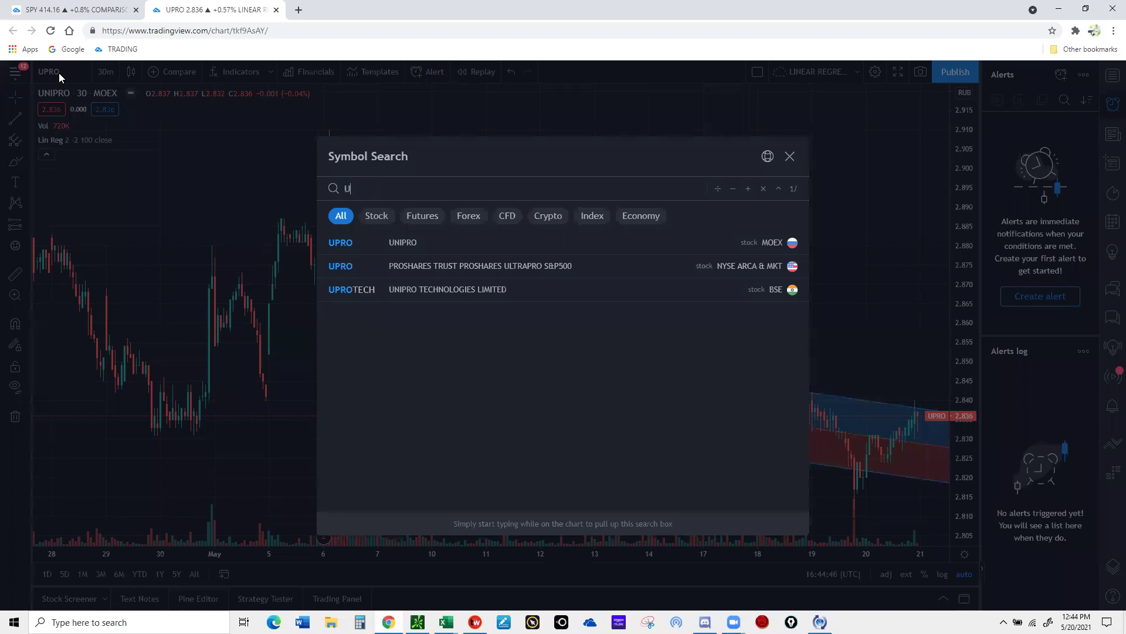
type("co")
key("Return")
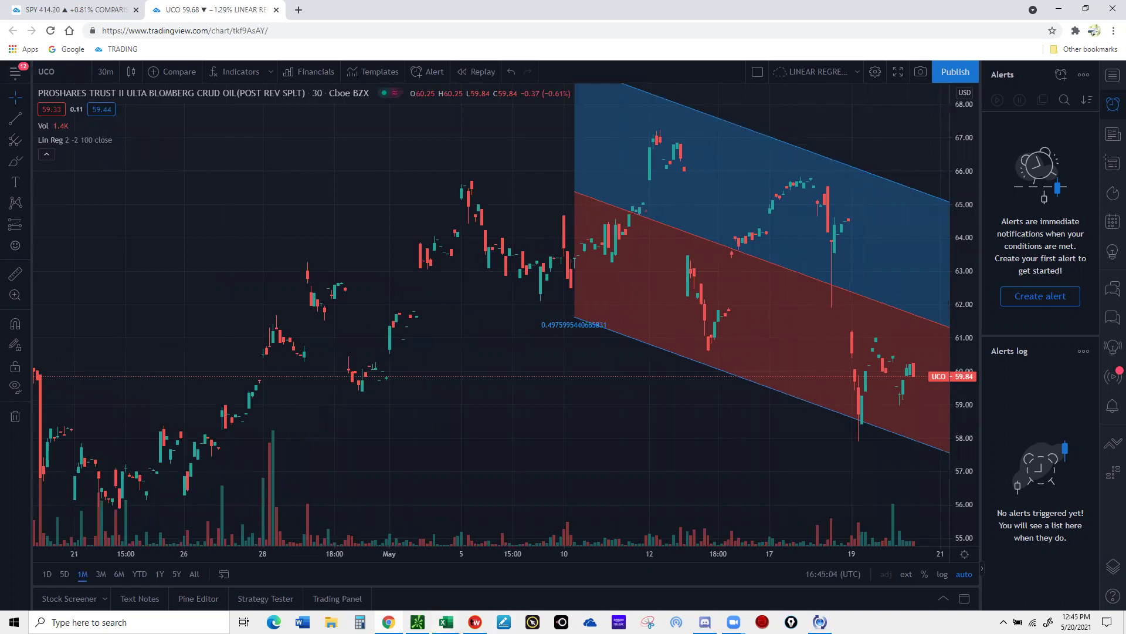
- Switch back to the SPY AIM workbook and choose DOWN for the UCO row's linear regression entry
mouse_move(445, 622)
left_click(489, 590)
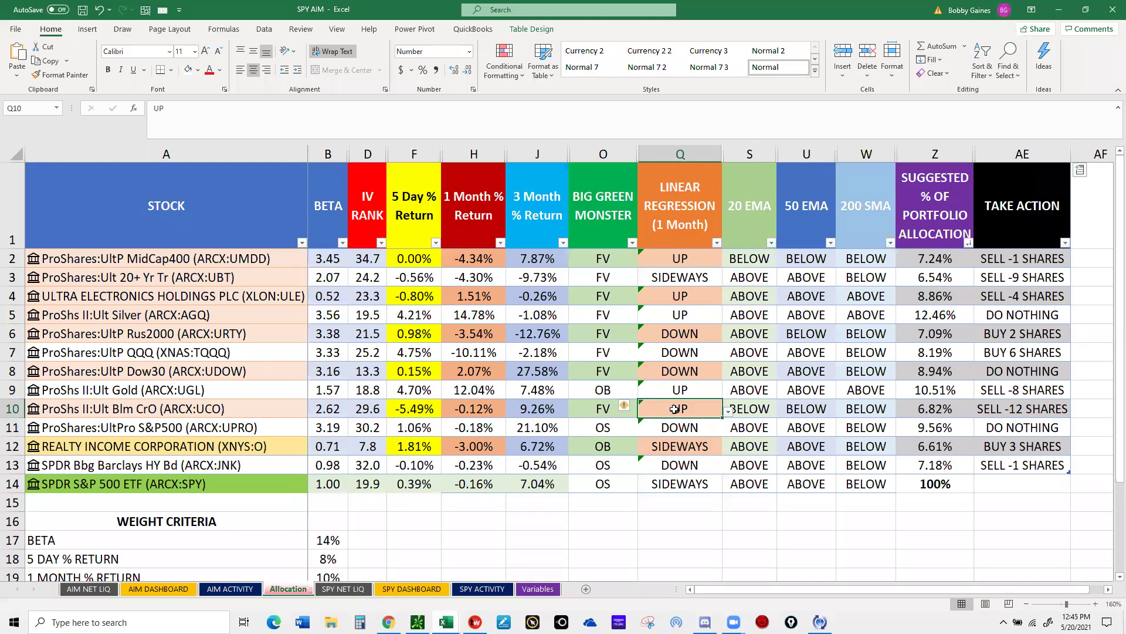
left_click(729, 413)
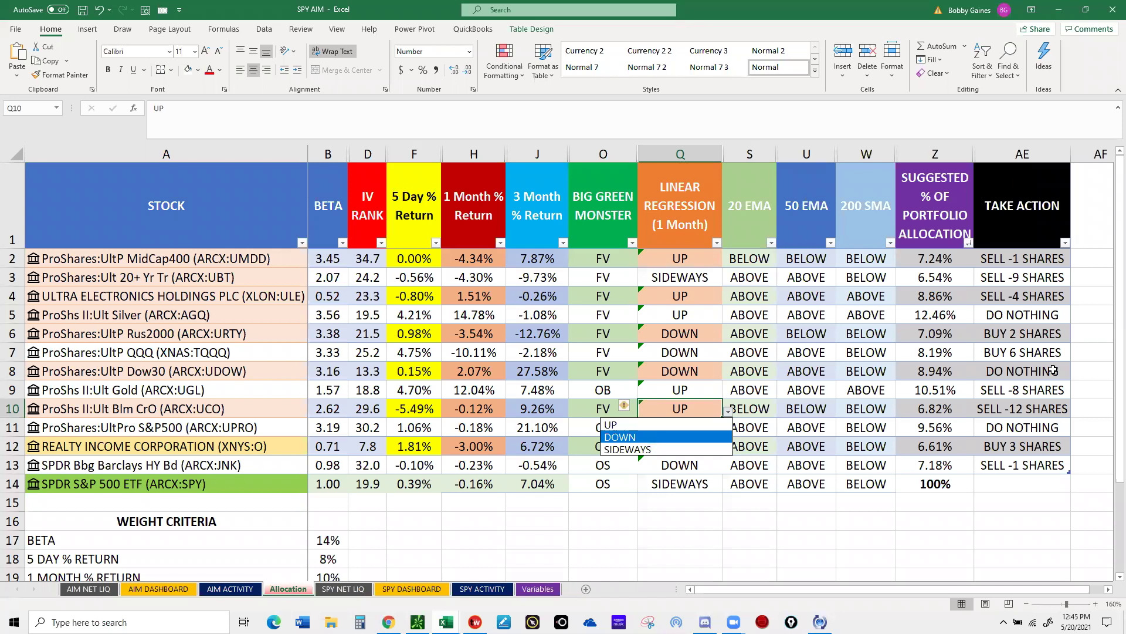
left_click(648, 438)
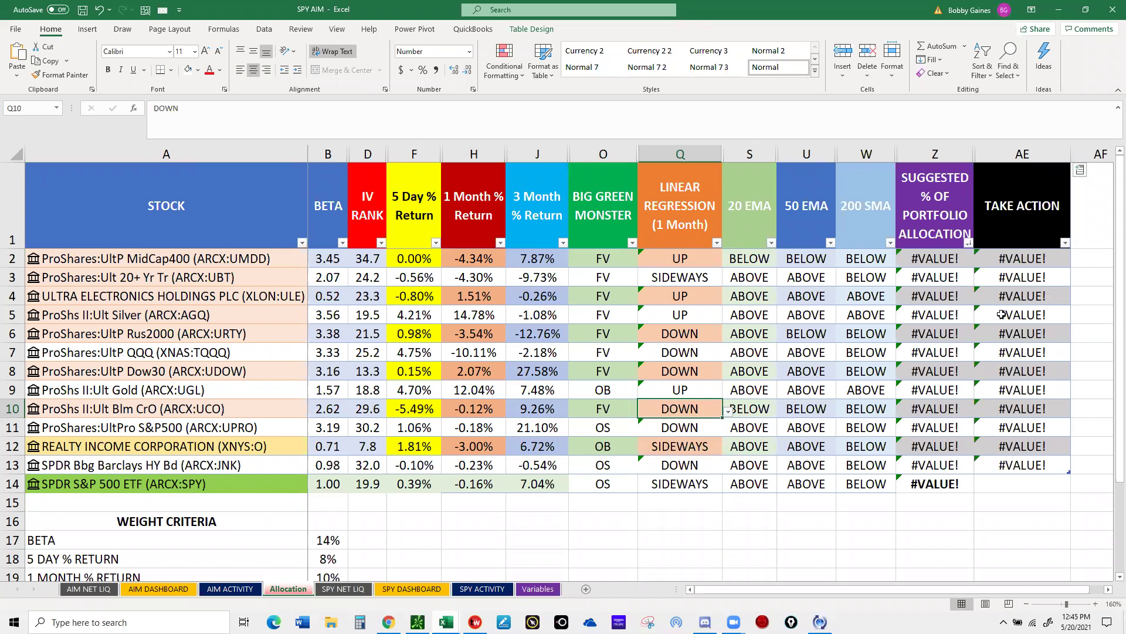
- Copy the UDOW row's DOWN linear regression entry over the UCO row's linear regression entry
left_click(674, 372)
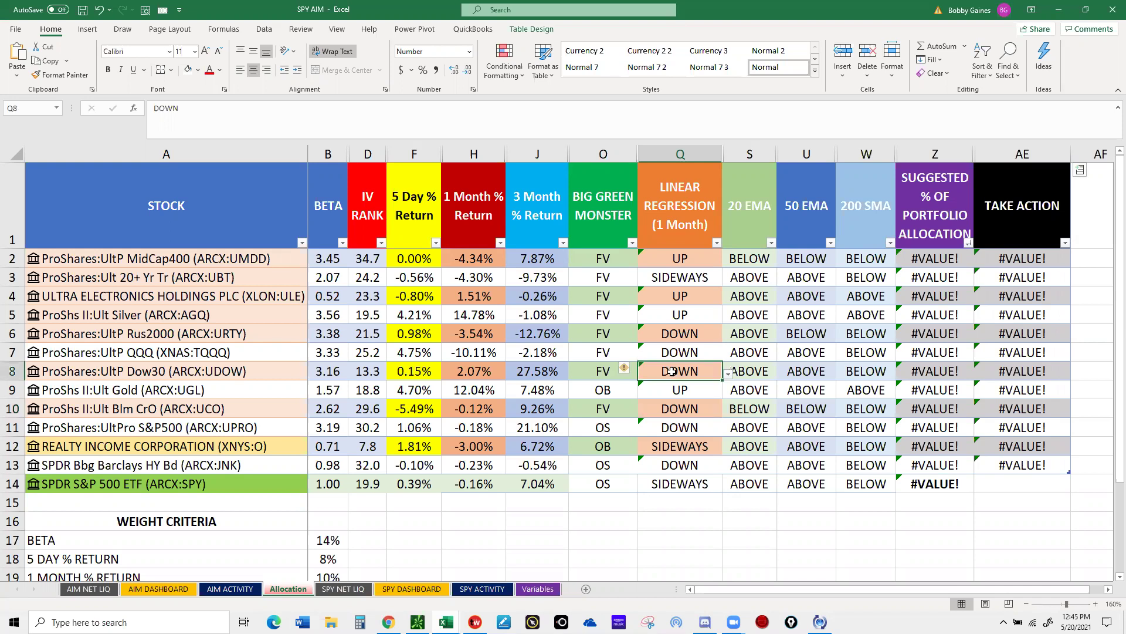
key("ctrl+c")
left_click(683, 411)
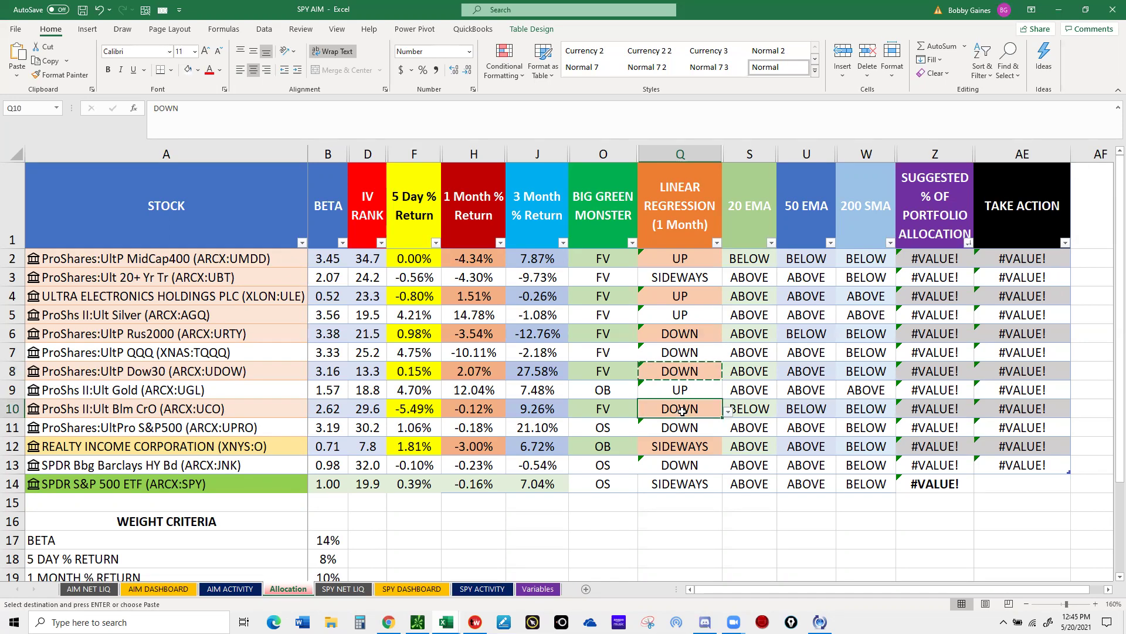
key("ctrl+v")
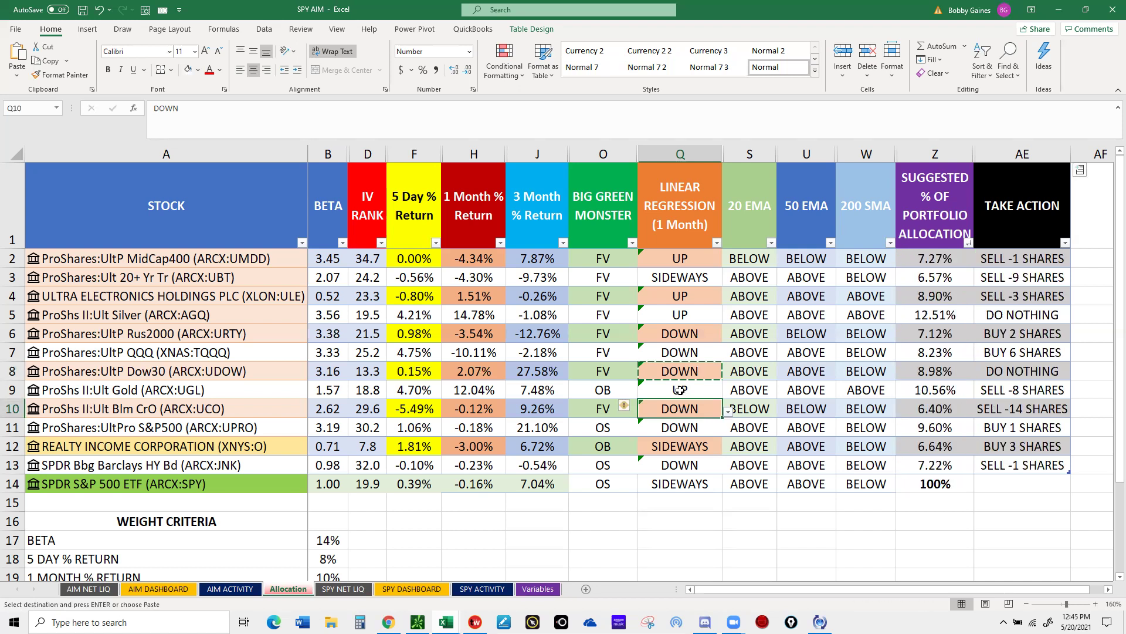
- Select the UGL row's linear regression cell, load UGL on the TradingView chart and return to Excel to compare the entry
left_click(680, 389)
mouse_move(389, 622)
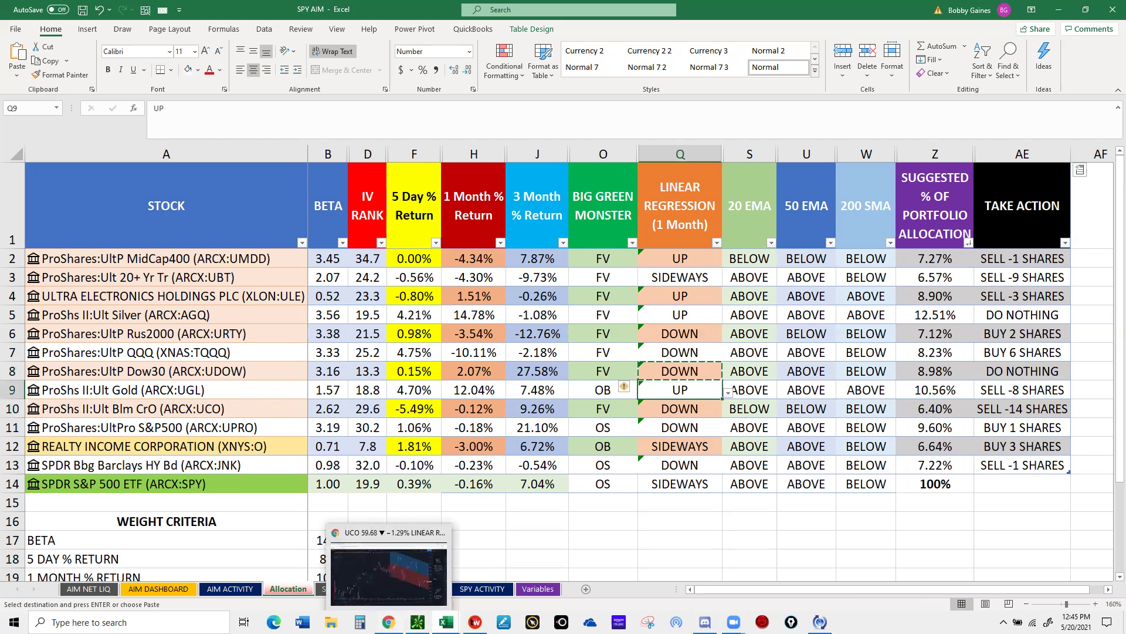
left_click(389, 572)
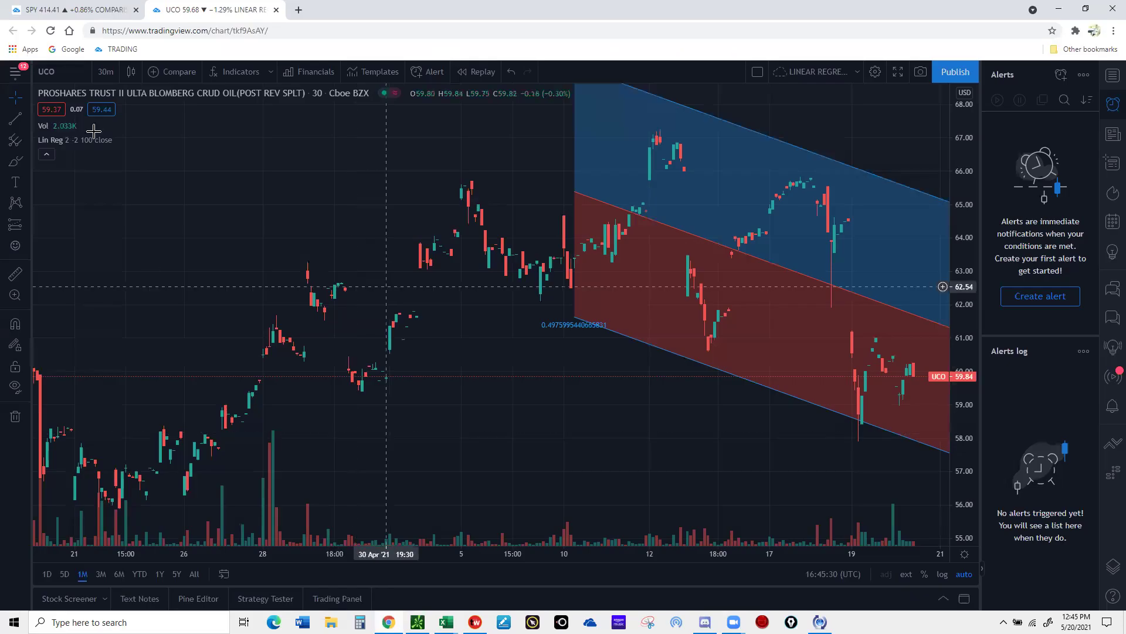
left_click(61, 72)
type("UG")
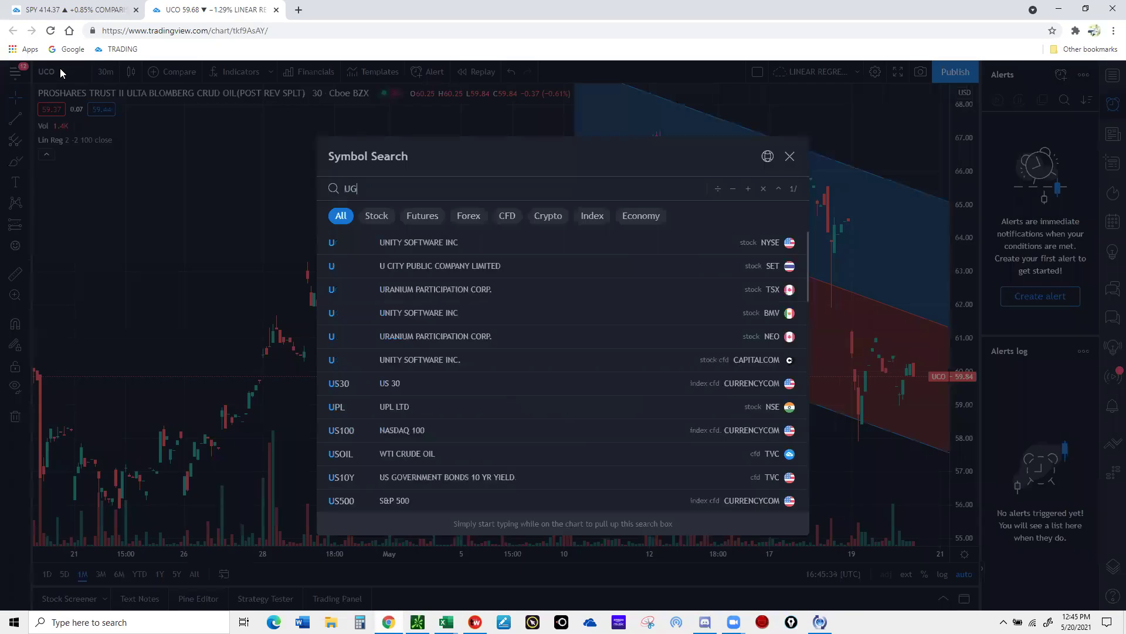
type("L")
key("Return")
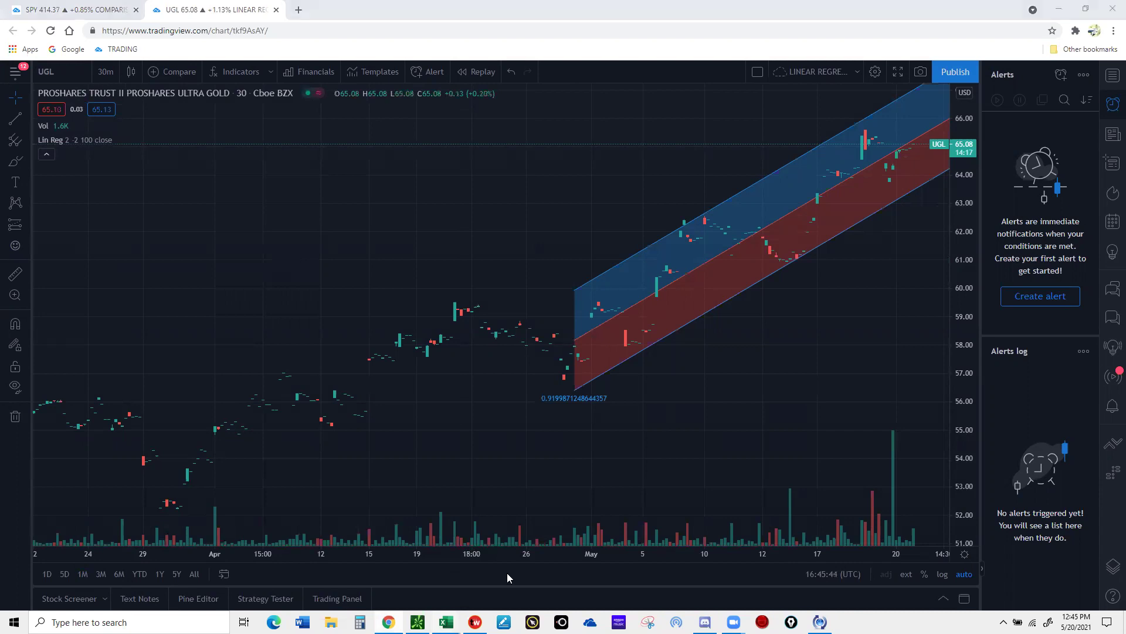
key("alt+Tab")
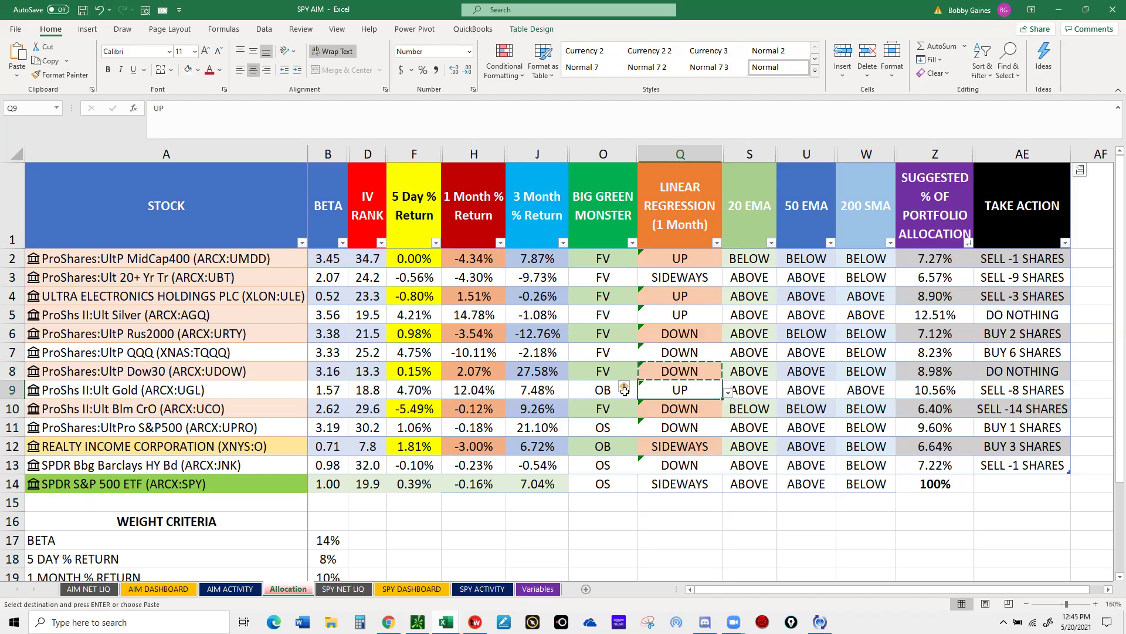
- Move to the UDOW row's linear regression cell and load the symbol UDOW on the TradingView linear regression chart
left_click(676, 371)
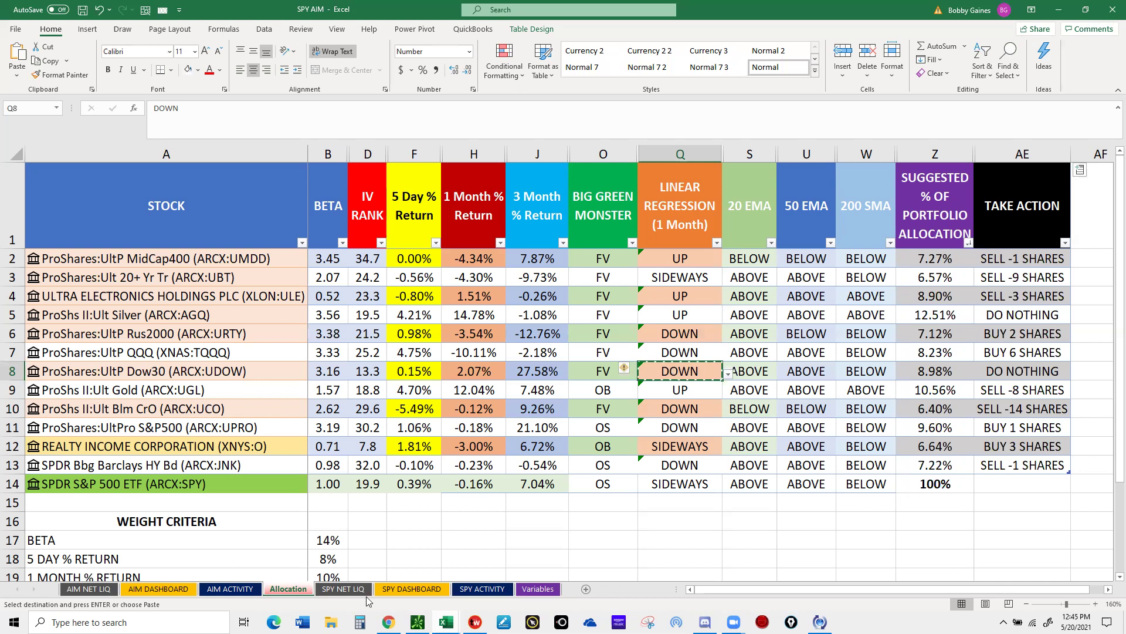
mouse_move(417, 622)
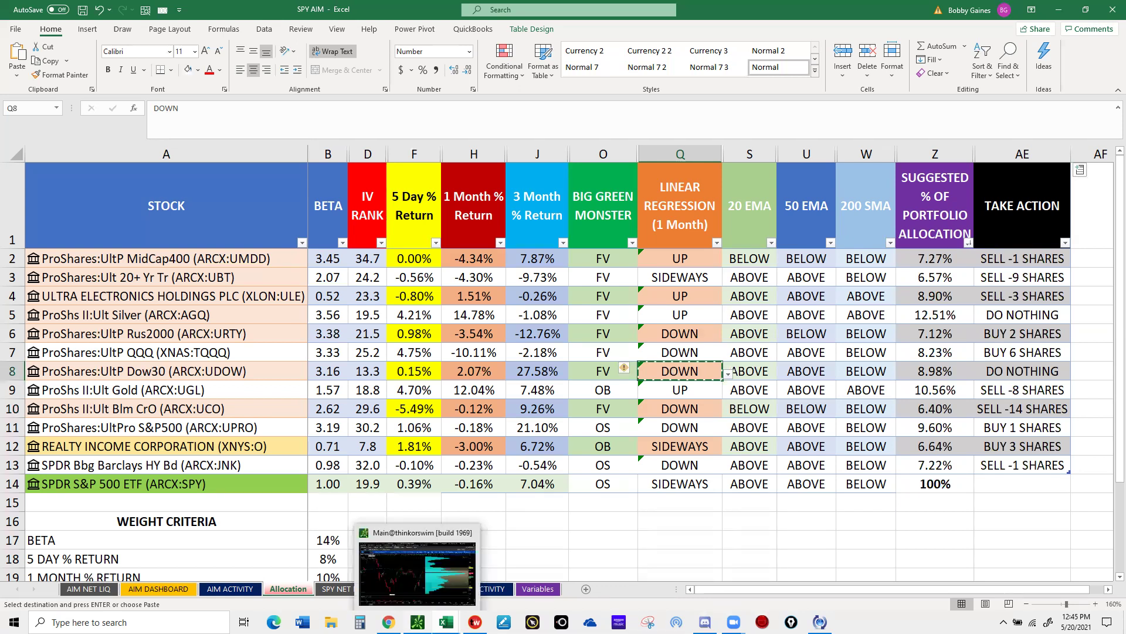
left_click(389, 570)
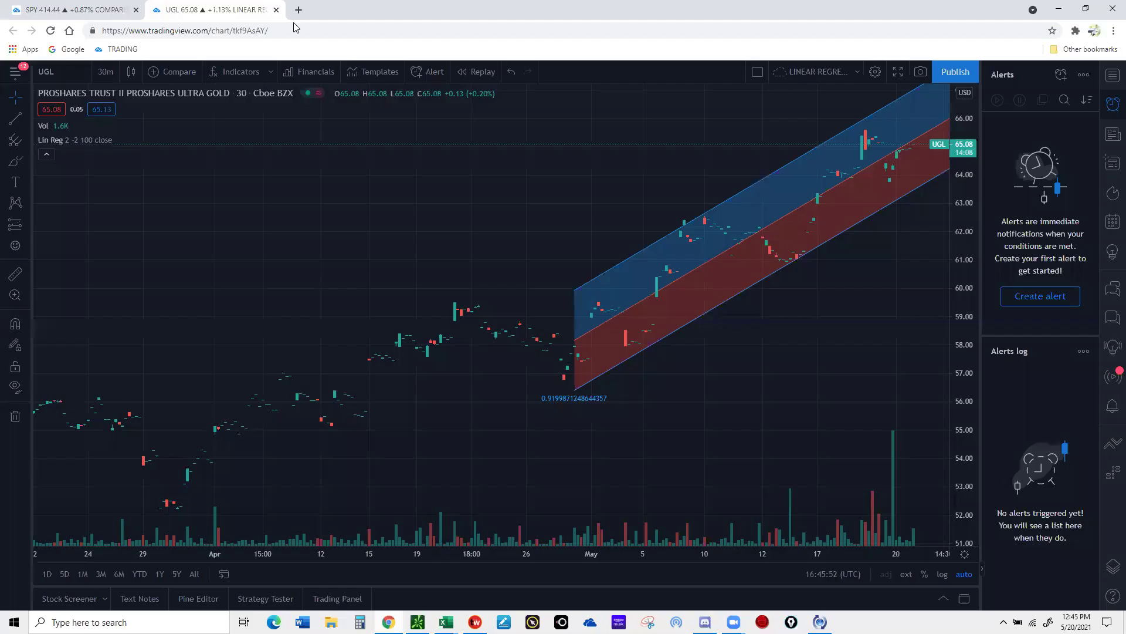
left_click(58, 71)
type("udow")
key("Return")
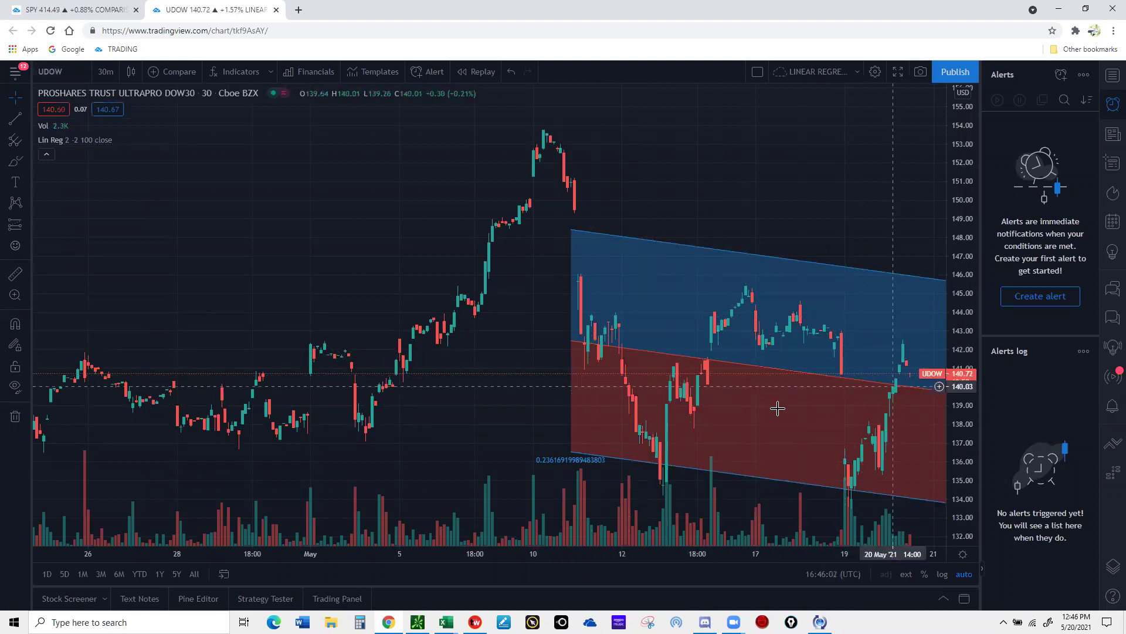
- Return to the SPY AIM workbook and set the UDOW row's one-month linear regression entry to SIDEWAYS
mouse_move(445, 621)
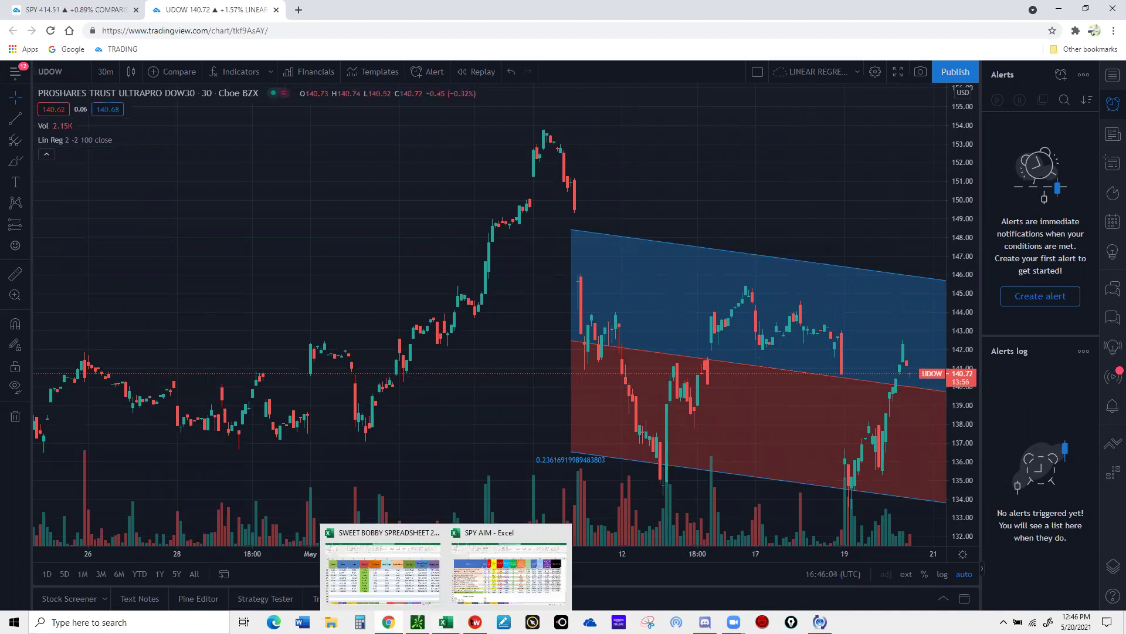
left_click(498, 569)
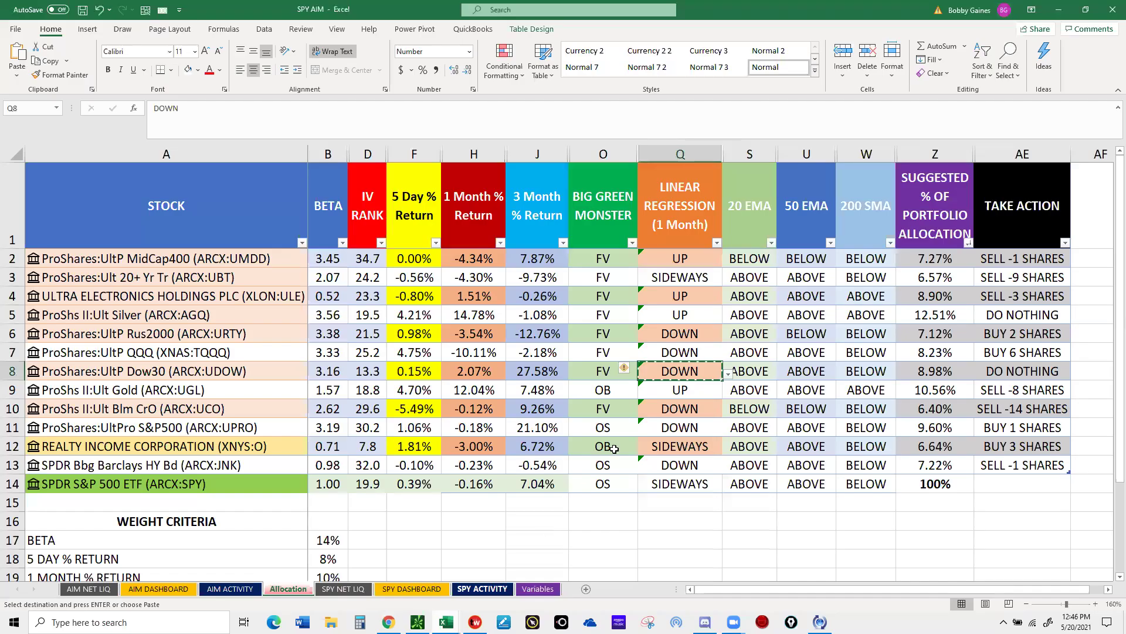
left_click(729, 374)
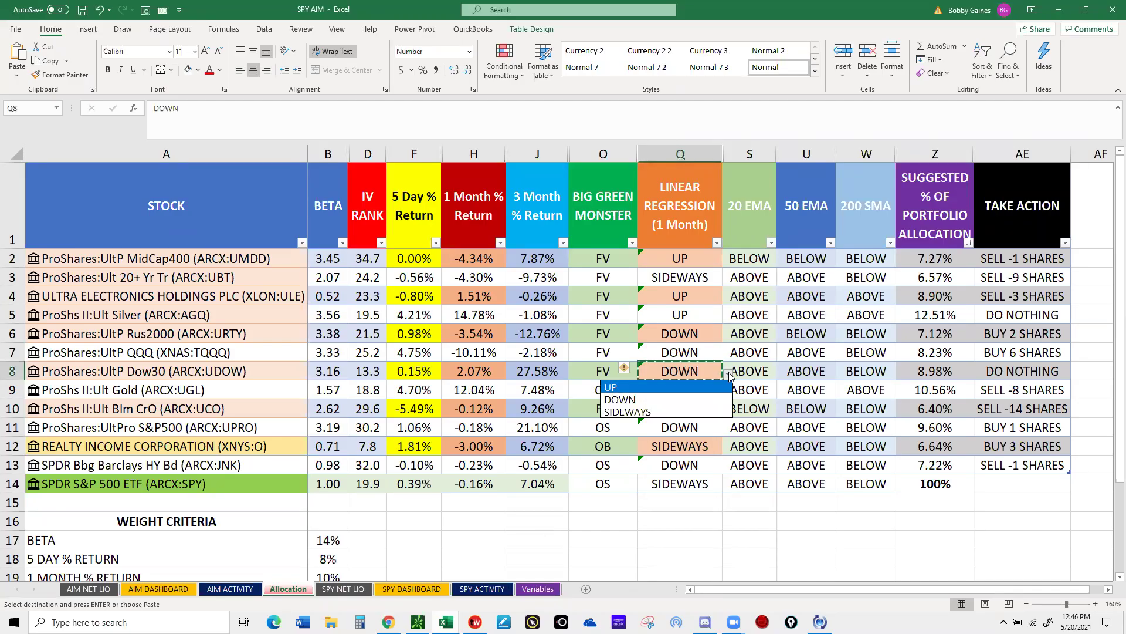
left_click(640, 412)
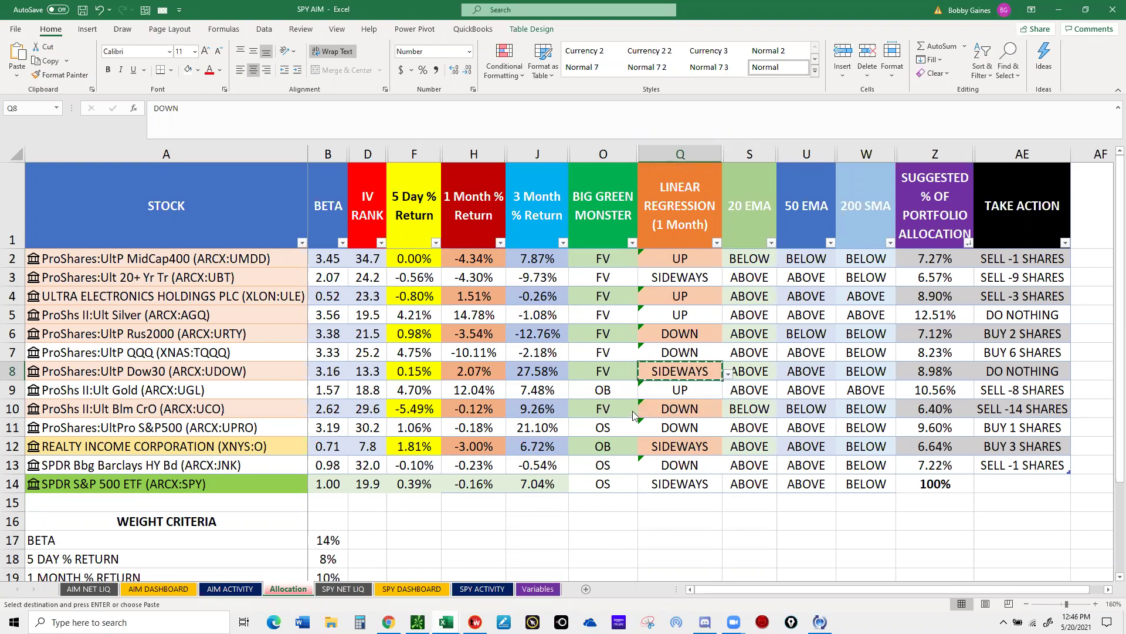
- Select the TQQQ row's linear regression cell, then switch to TradingView and load the symbol TQQQ on the linear regression chart
left_click(665, 355)
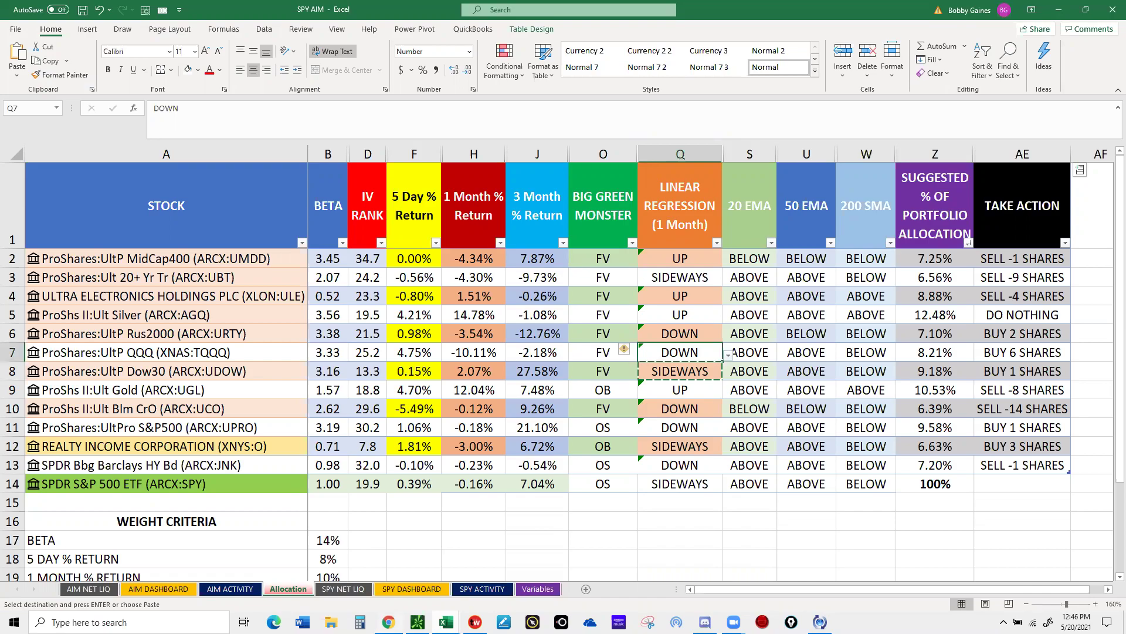
key("alt+Tab")
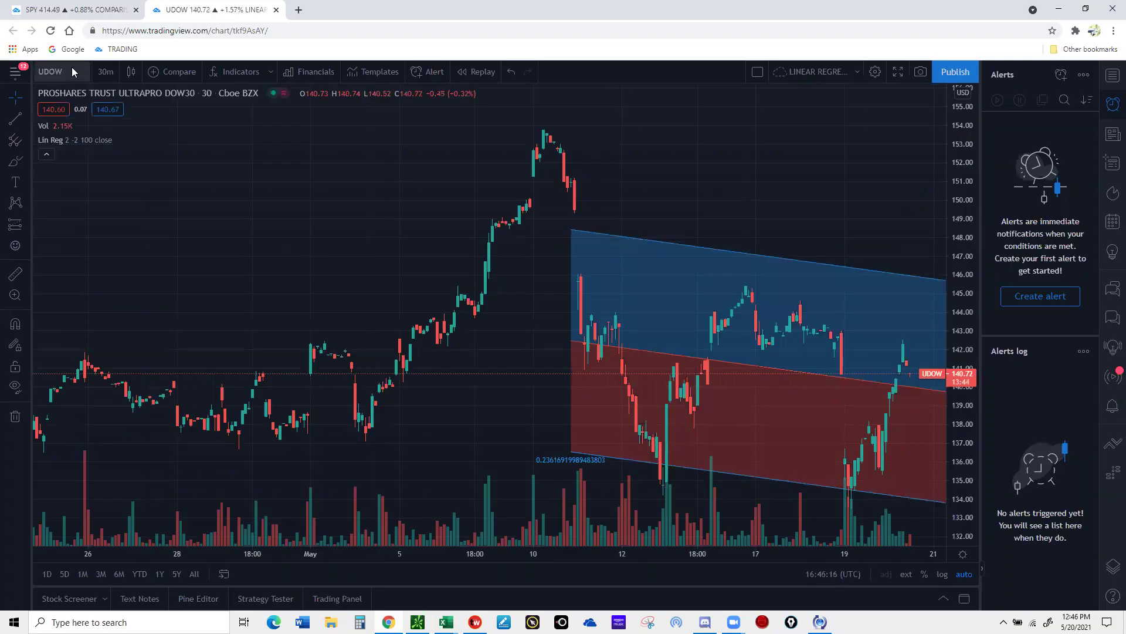
type("TQQQ")
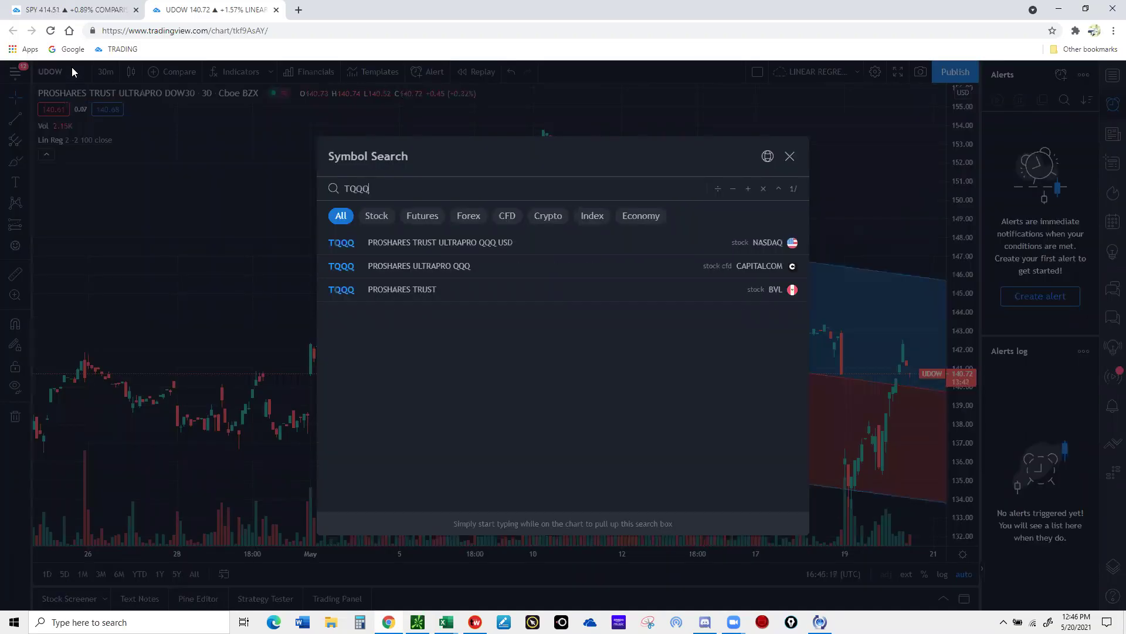
key("Return")
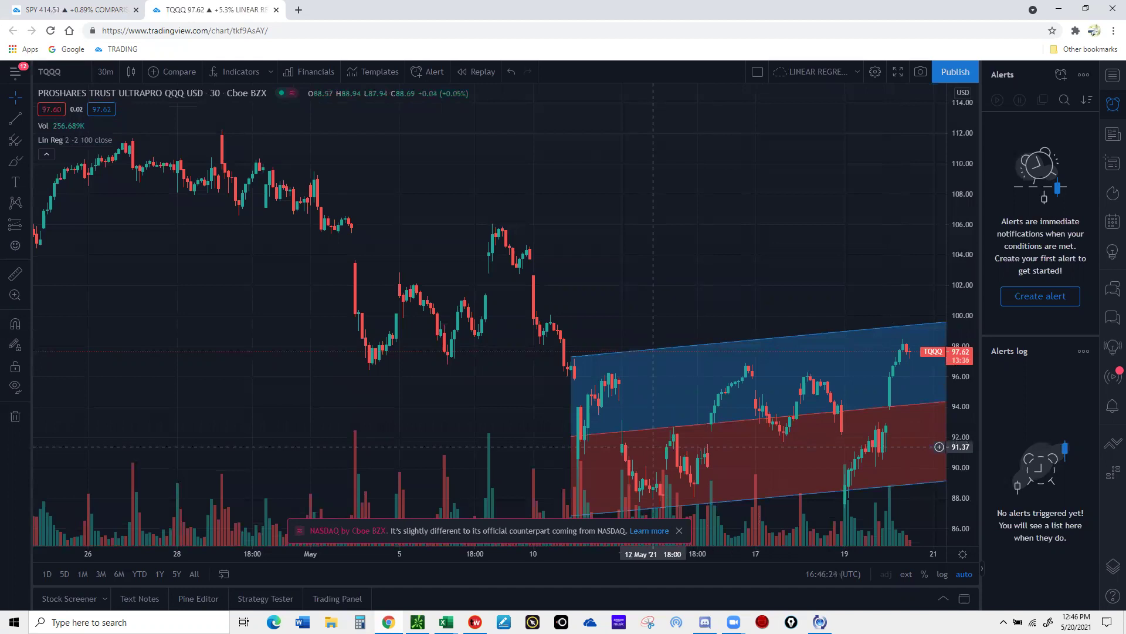
- Switch back to the SPY AIM workbook and choose SIDEWAYS for the TQQQ row's linear regression entry
left_click(446, 622)
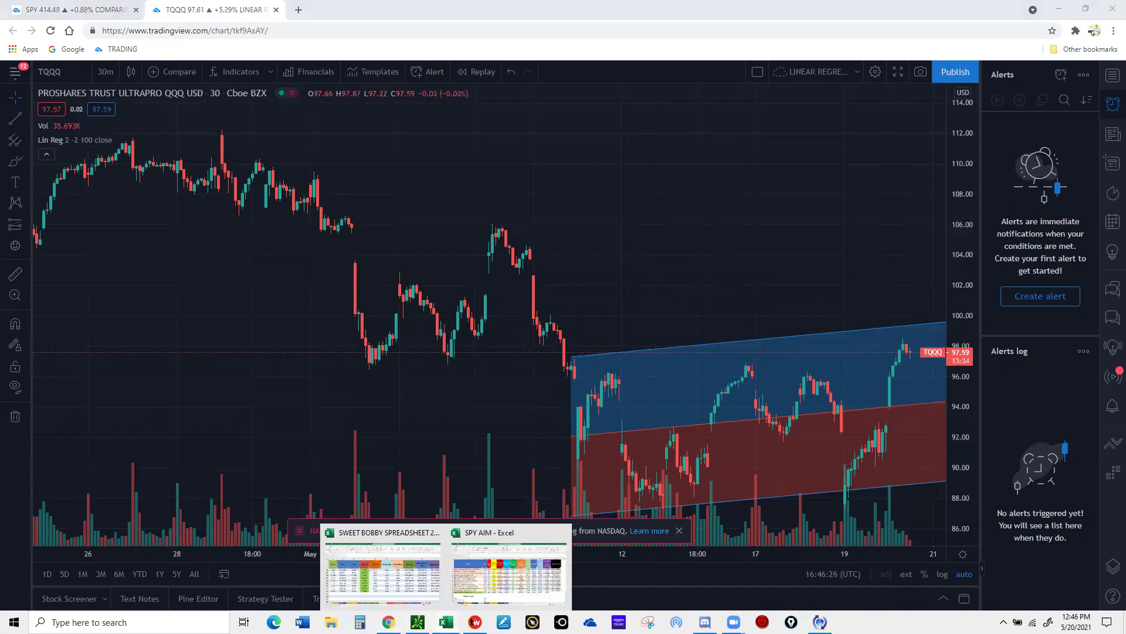
left_click(486, 595)
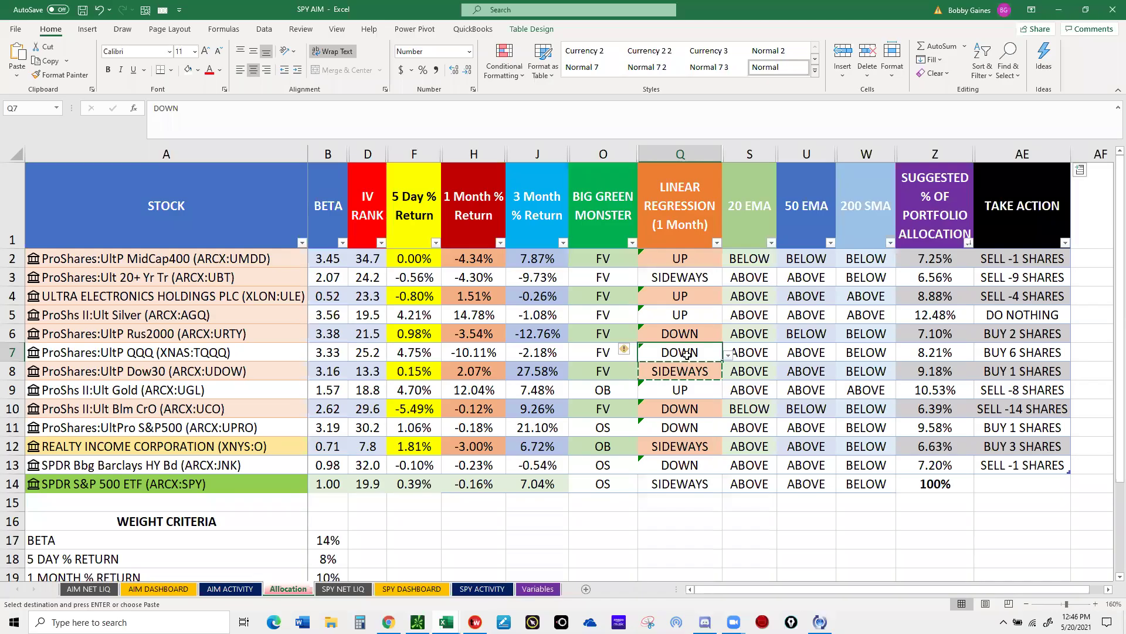
left_click(728, 356)
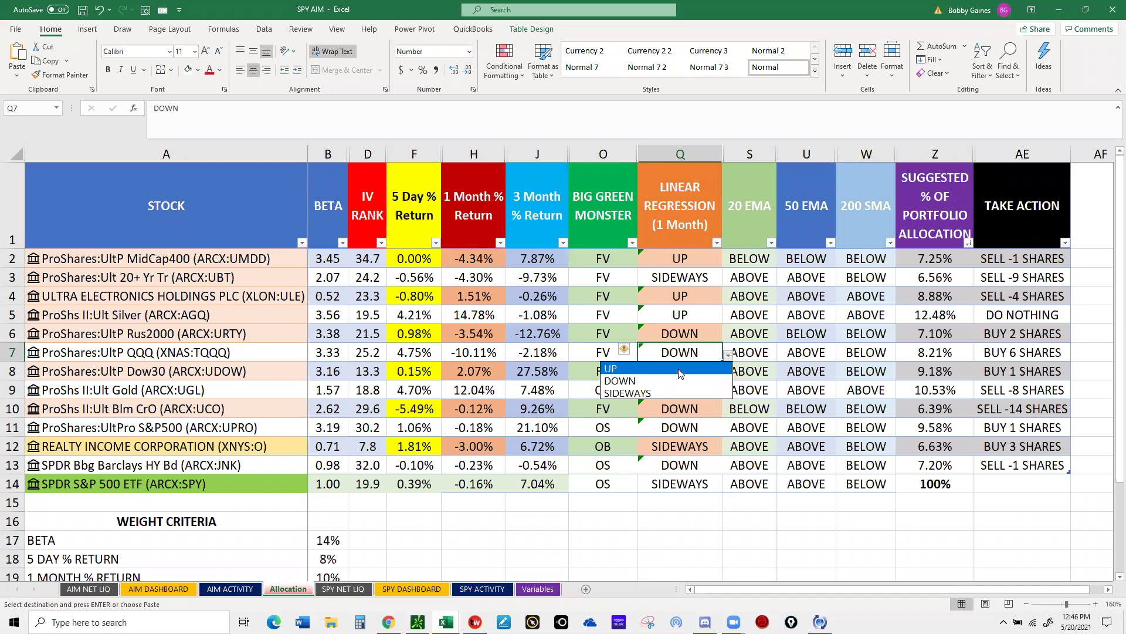
left_click(640, 396)
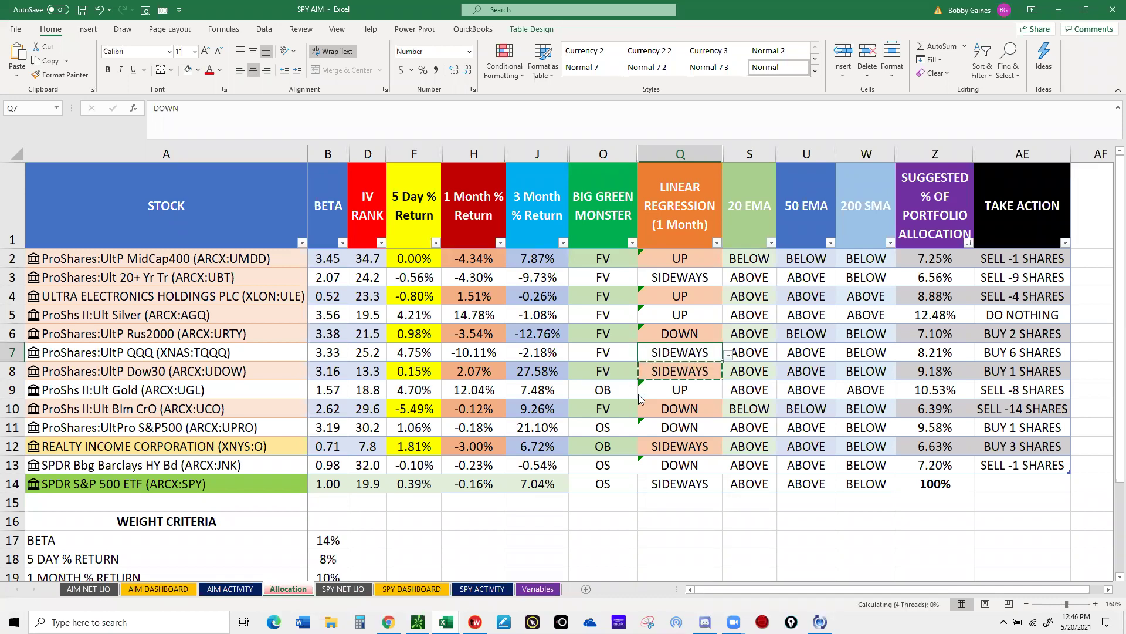
- Move to the URTY row's linear regression cell and load the symbol URTY on the TradingView linear regression chart
left_click(677, 332)
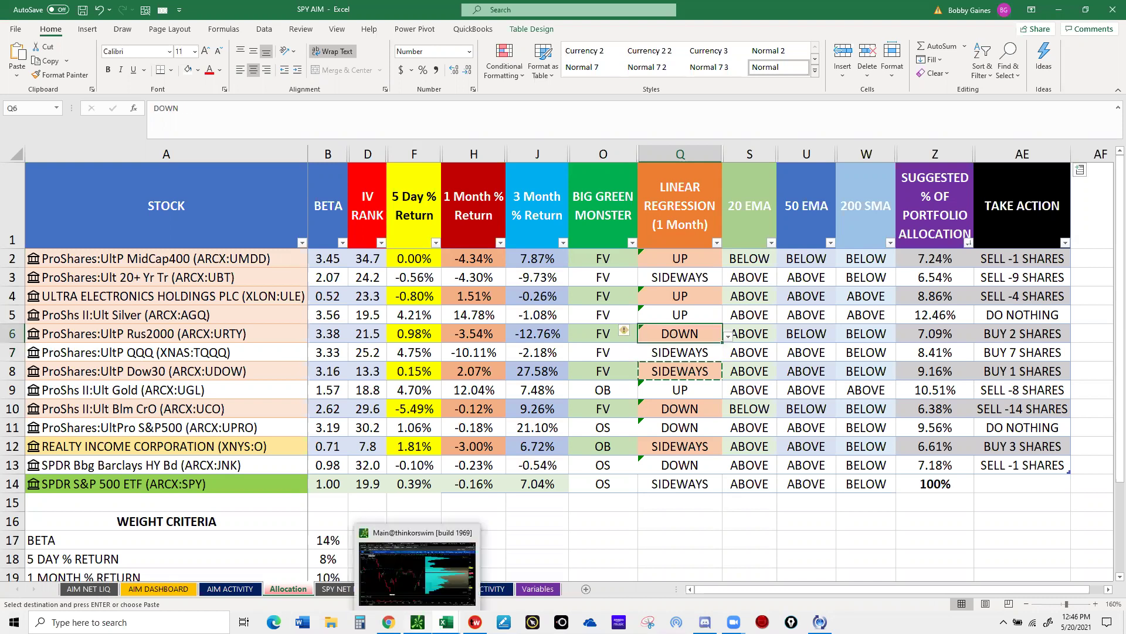
left_click(388, 621)
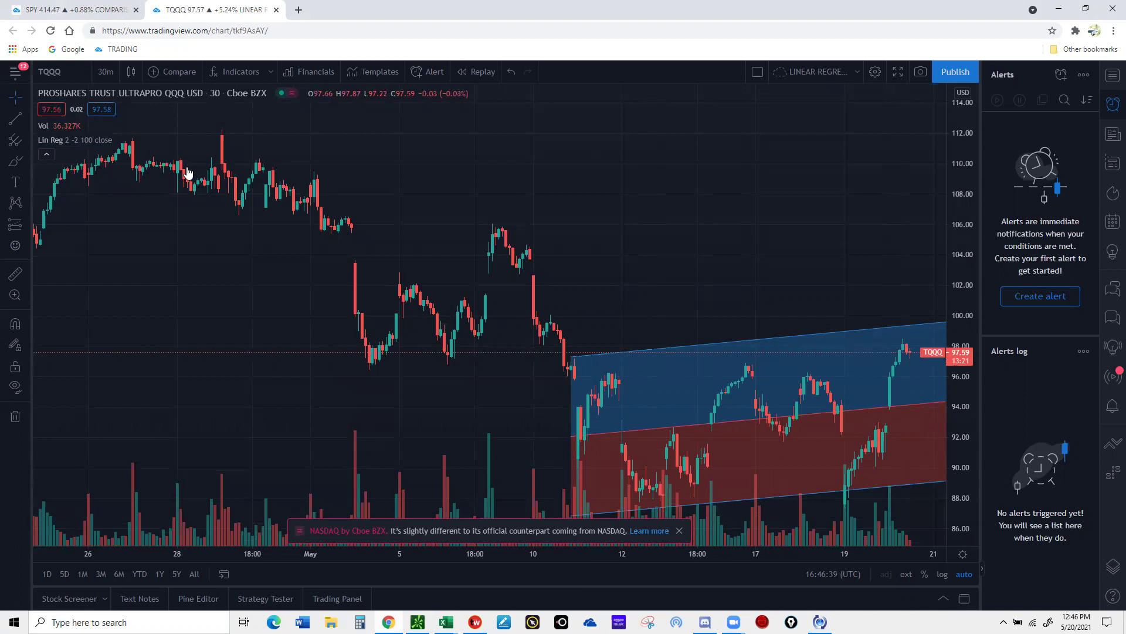
left_click(66, 71)
type("UR")
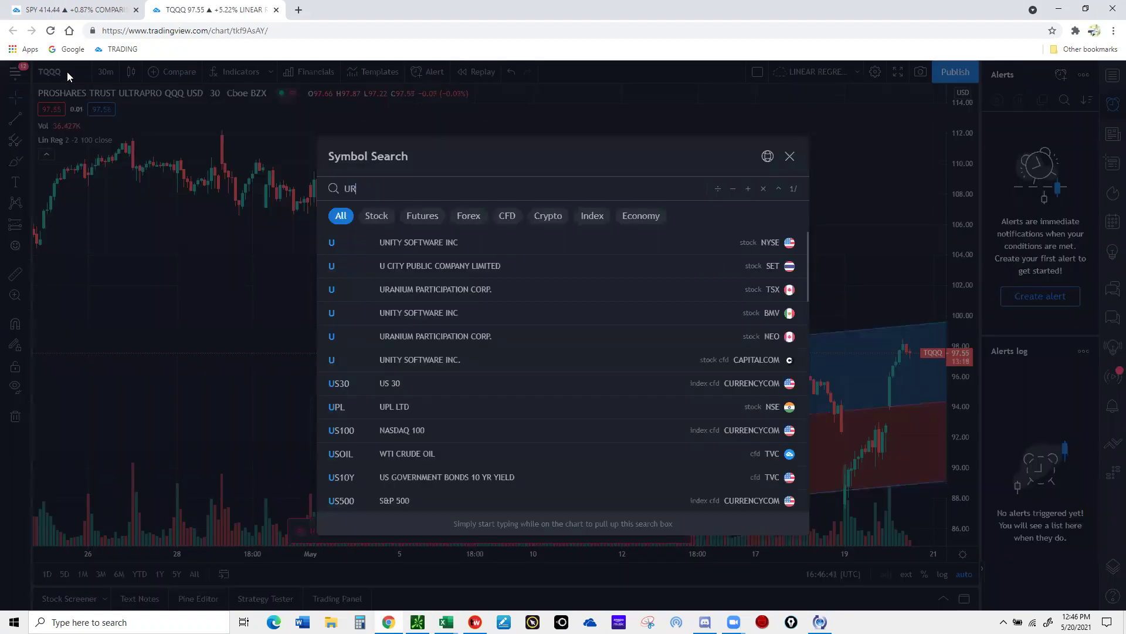
type("TY")
key("Return")
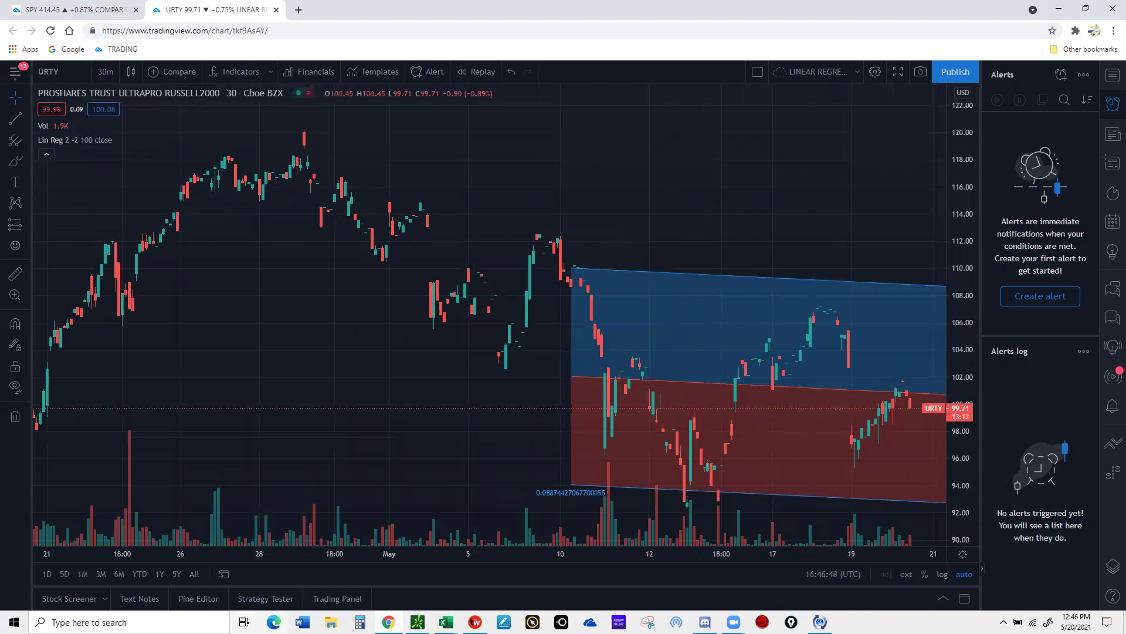
- Return to the Allocation sheet in Excel and set the URTY row's linear regression entry to SIDEWAYS
key("alt+Tab")
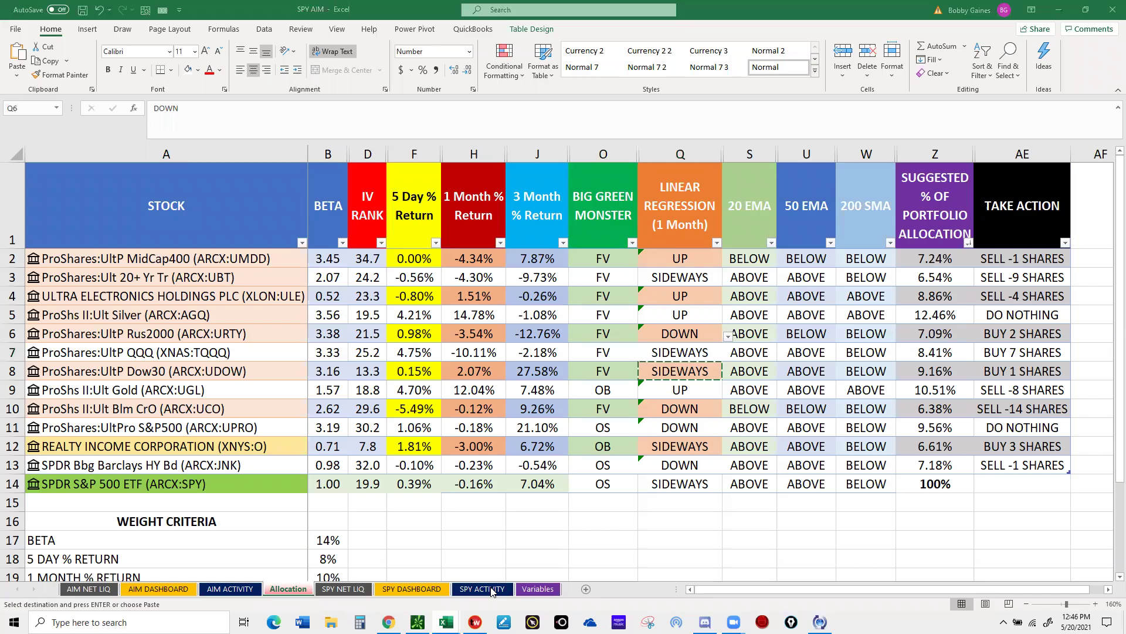
left_click(707, 333)
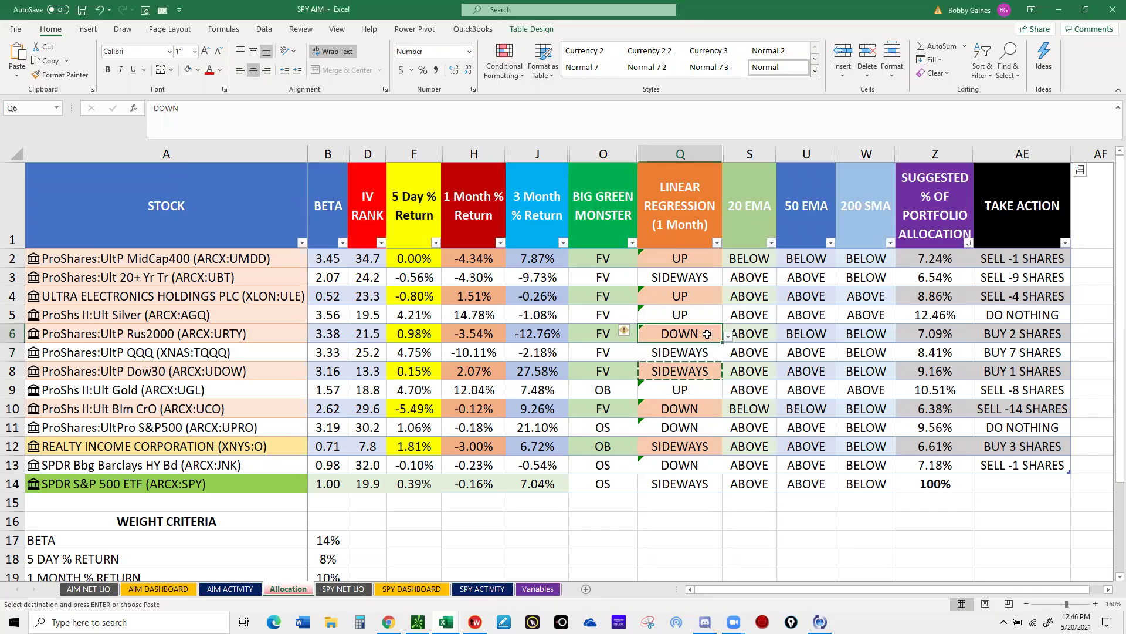
left_click(728, 336)
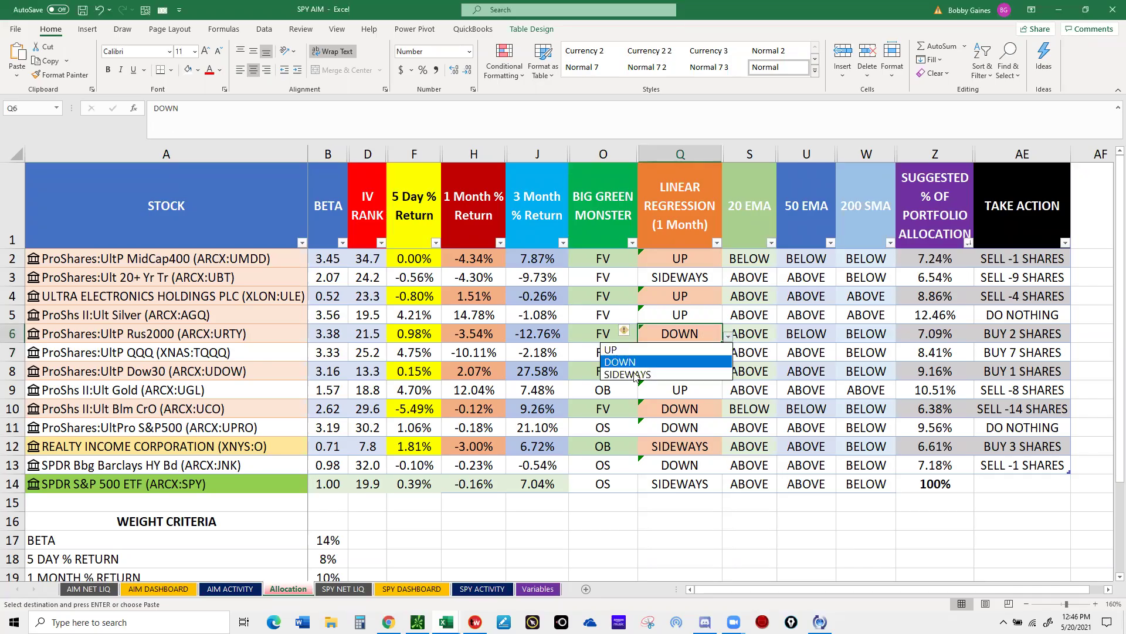
left_click(635, 375)
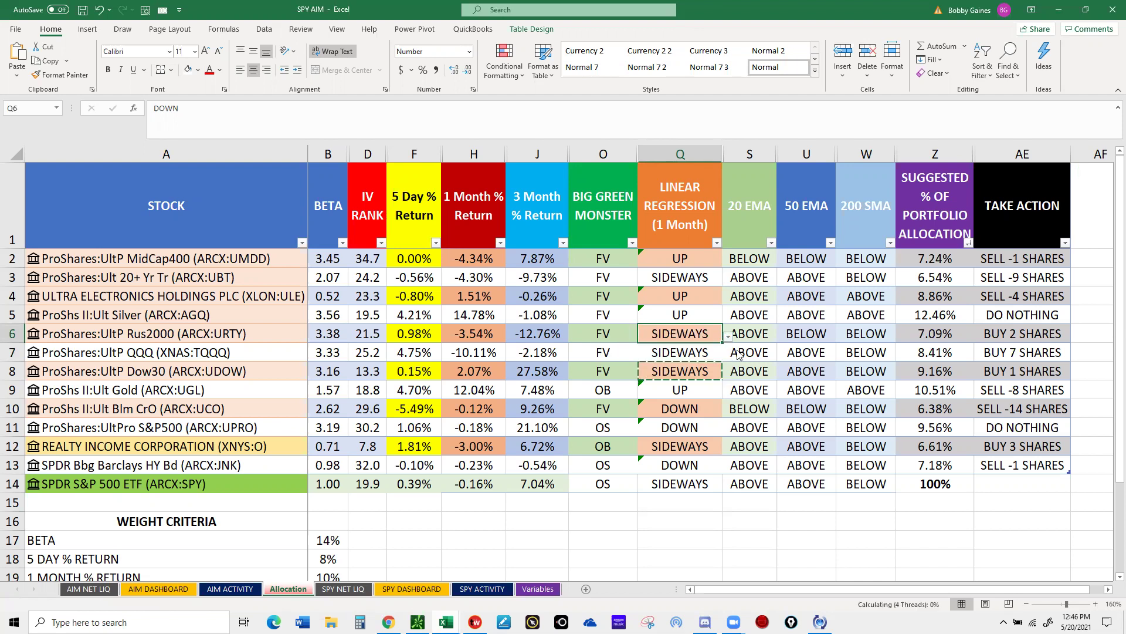
- Select the AGQ row's linear regression cell, load AGQ on the TradingView chart and return to Excel to compare the entry
left_click(691, 314)
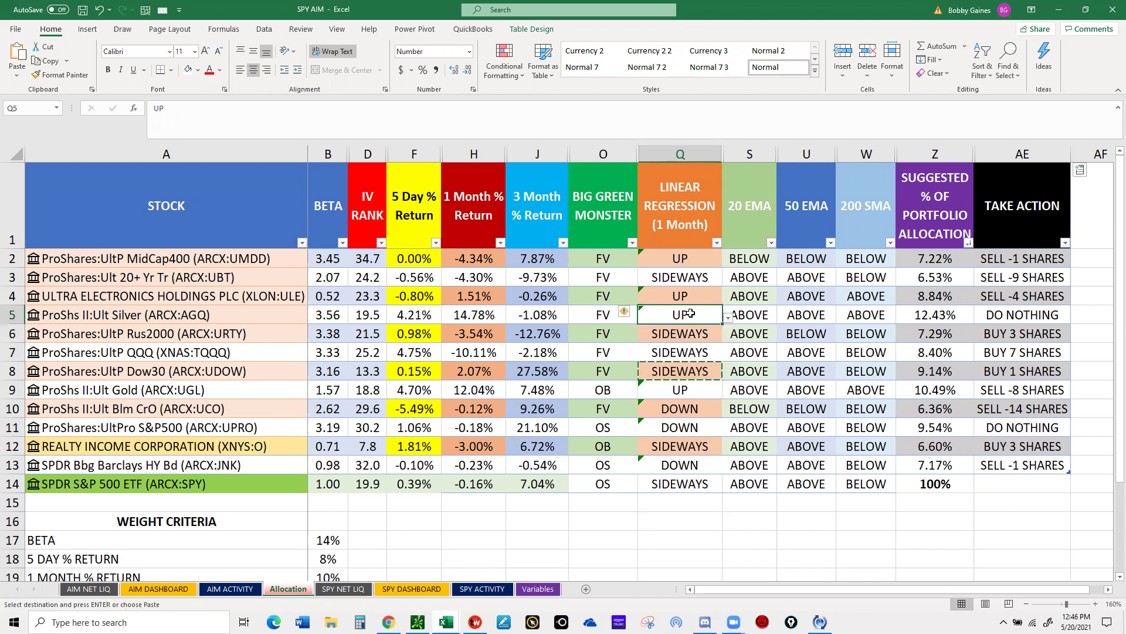
mouse_move(388, 622)
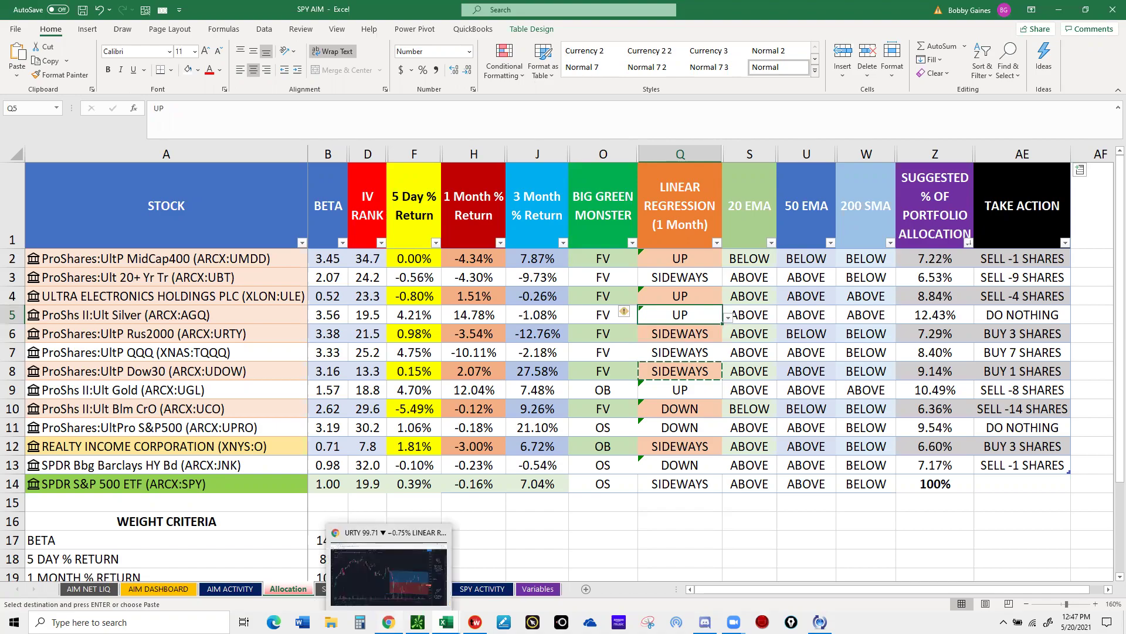
left_click(388, 575)
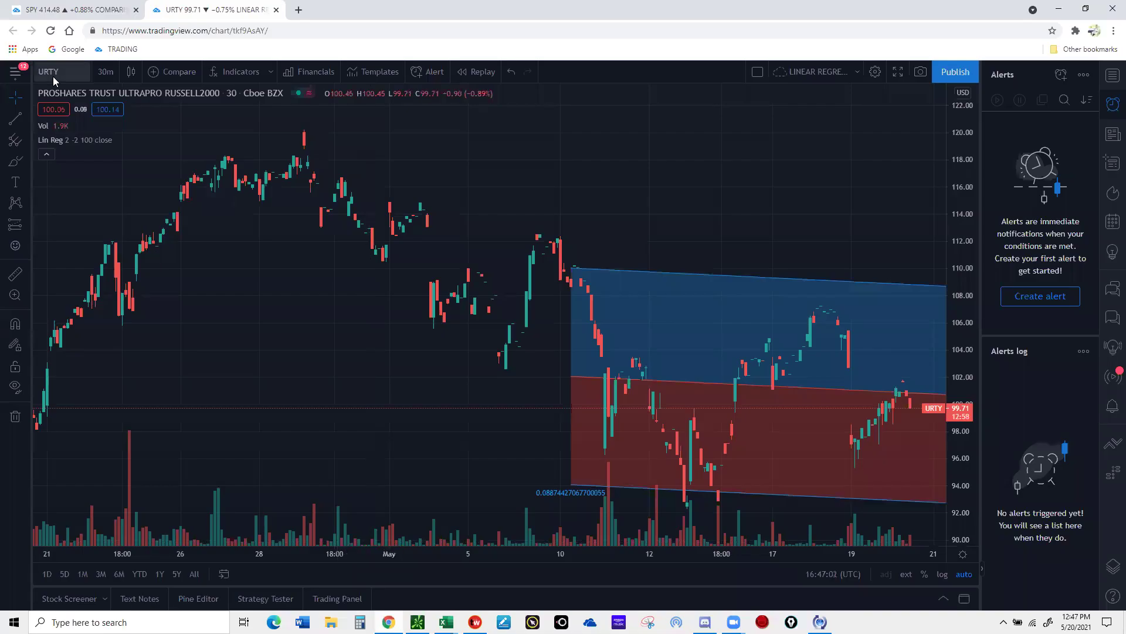
left_click(264, 93)
type("AGQ")
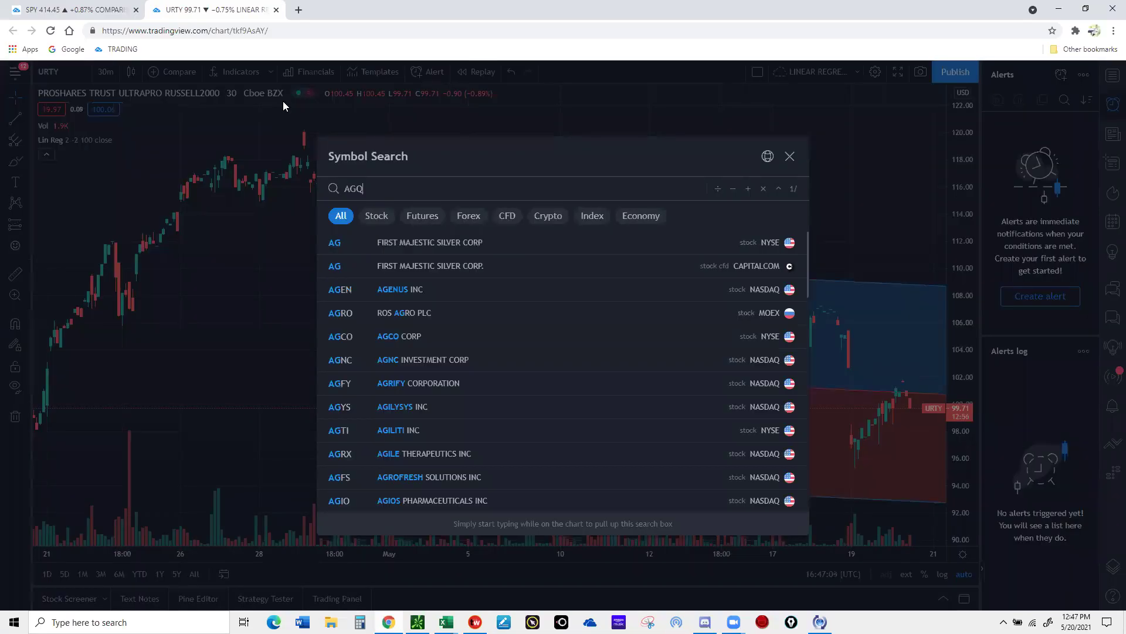
key("Return")
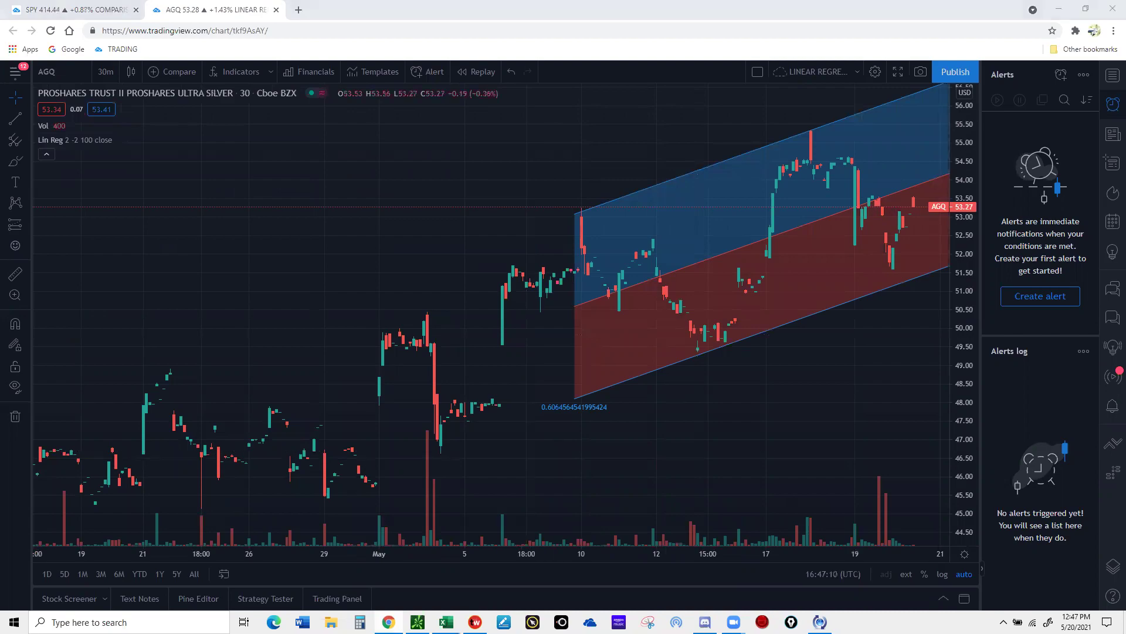
key("alt+Tab")
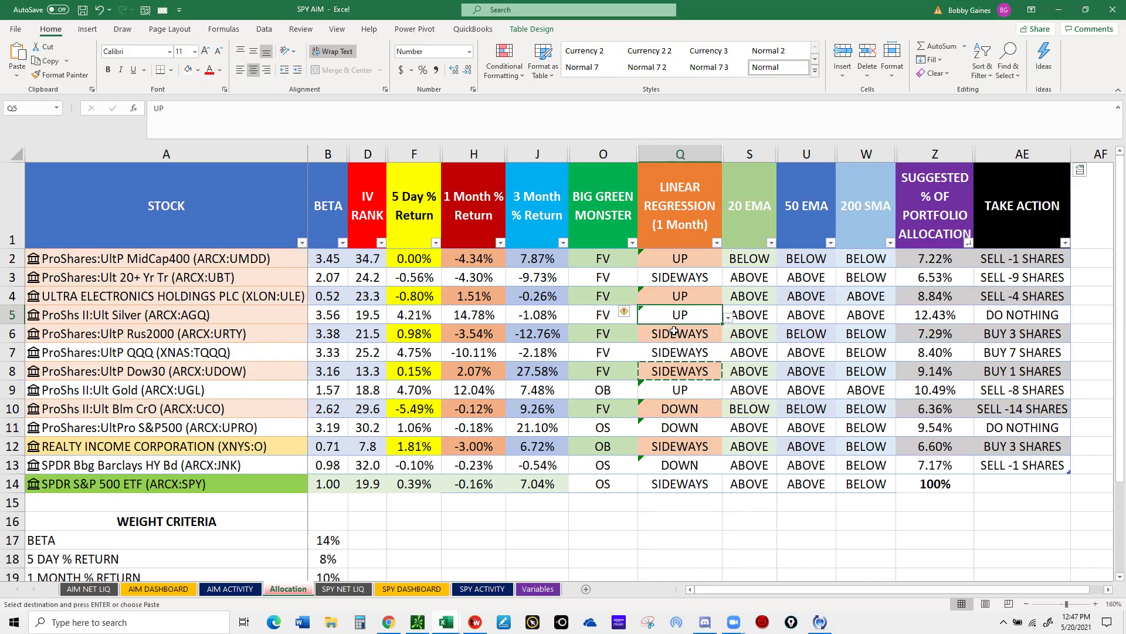
- Select the Ultra Electronics Holdings row's linear regression cell and load the symbol ULE on the TradingView chart
left_click(682, 295)
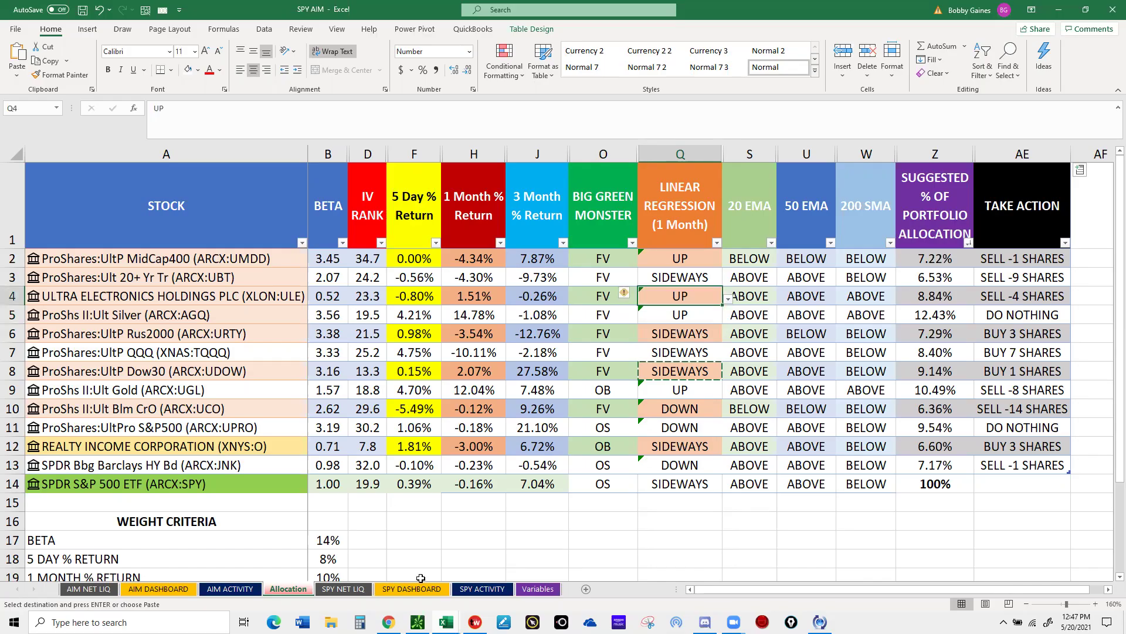
mouse_move(446, 622)
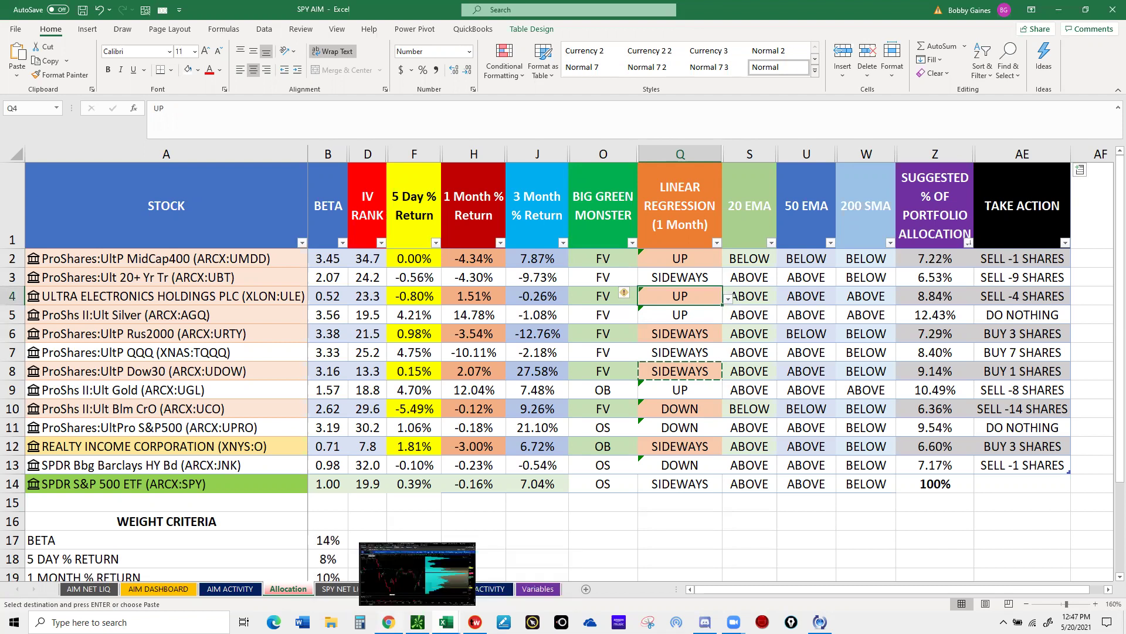
mouse_move(388, 622)
left_click(388, 575)
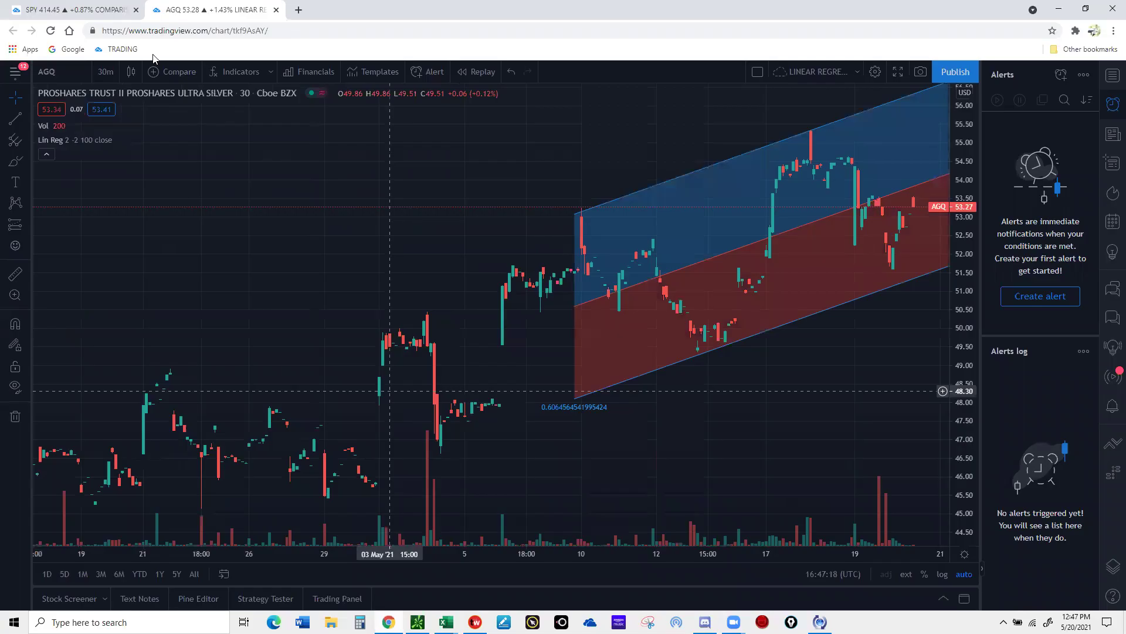
left_click(54, 71)
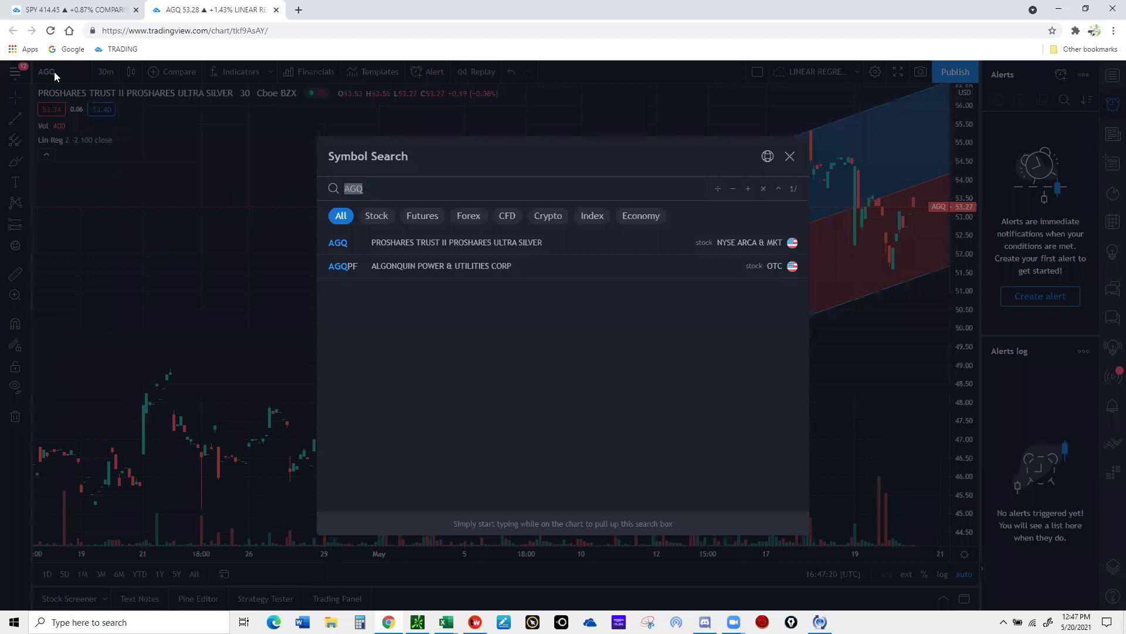
type("ug")
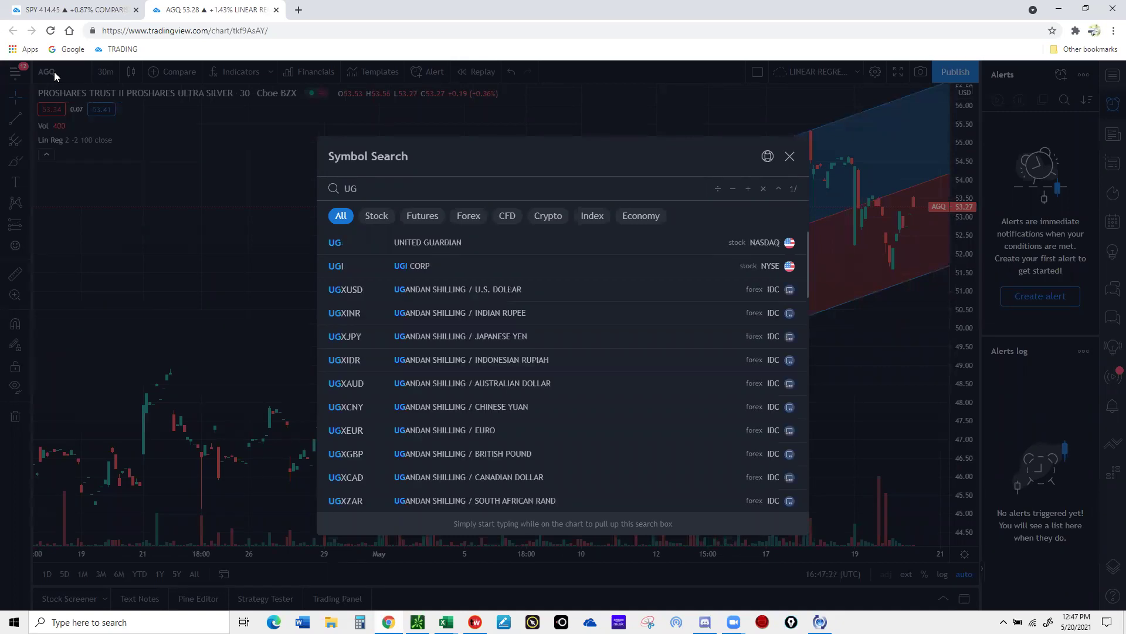
key("BackSpace")
type("le")
key("Return")
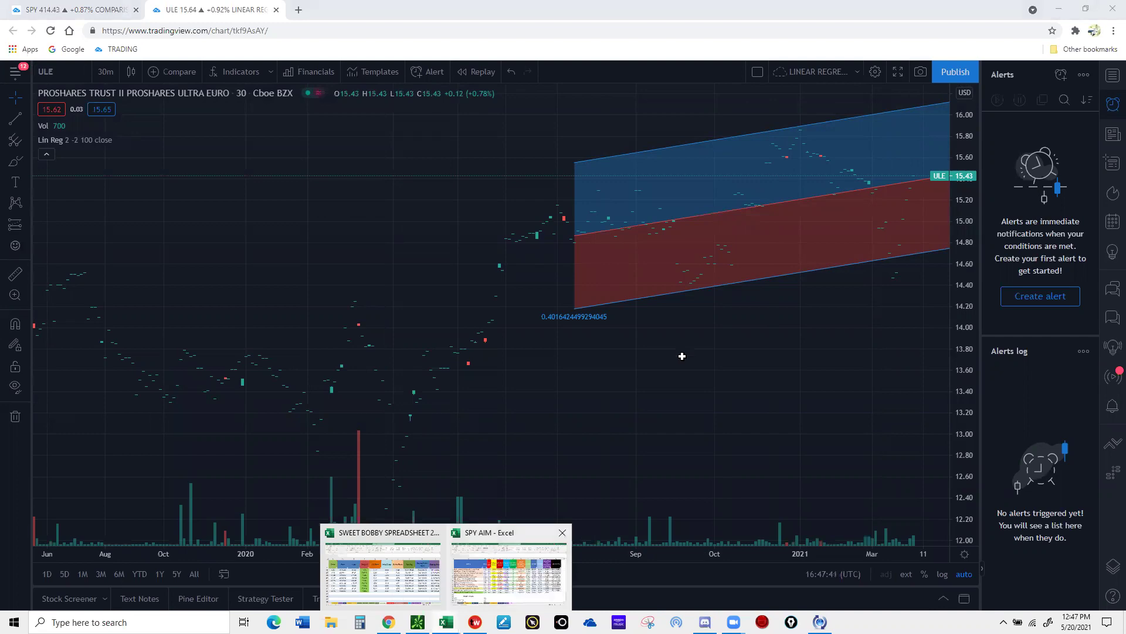
- Switch back to Excel and choose SIDEWAYS for the Ultra Electronics Holdings row's linear regression entry
key("alt+Tab")
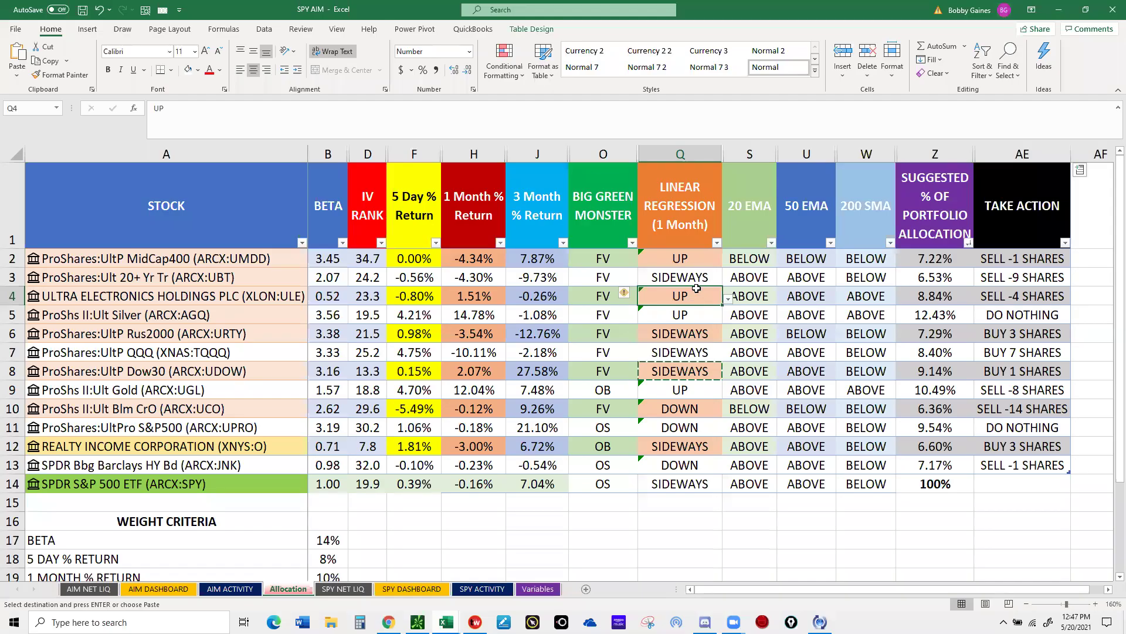
left_click(729, 299)
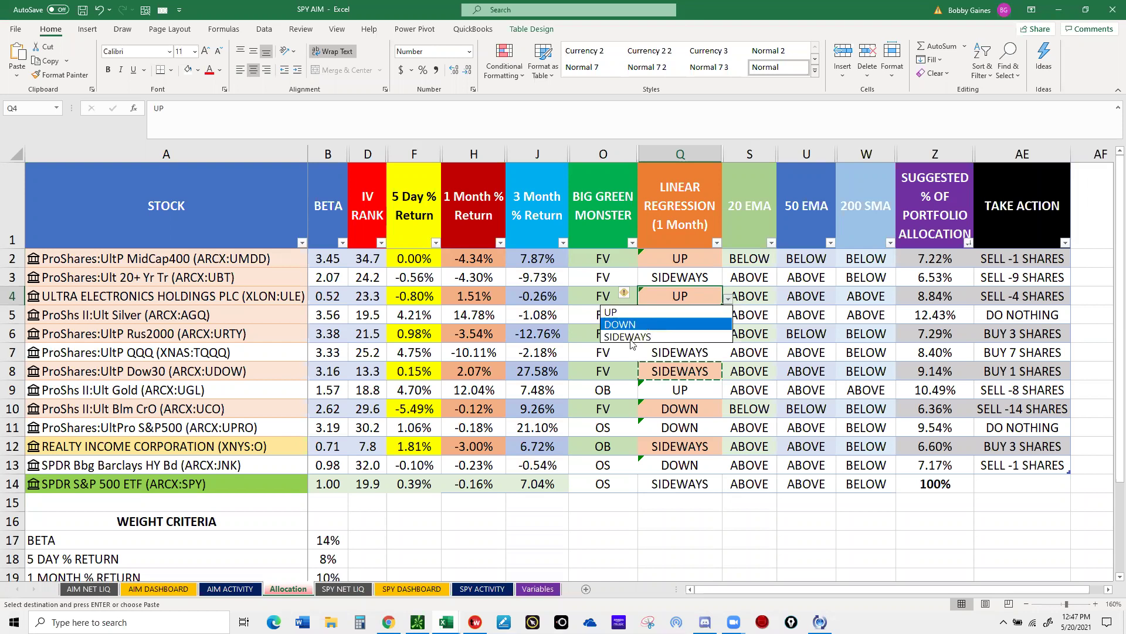
left_click(631, 337)
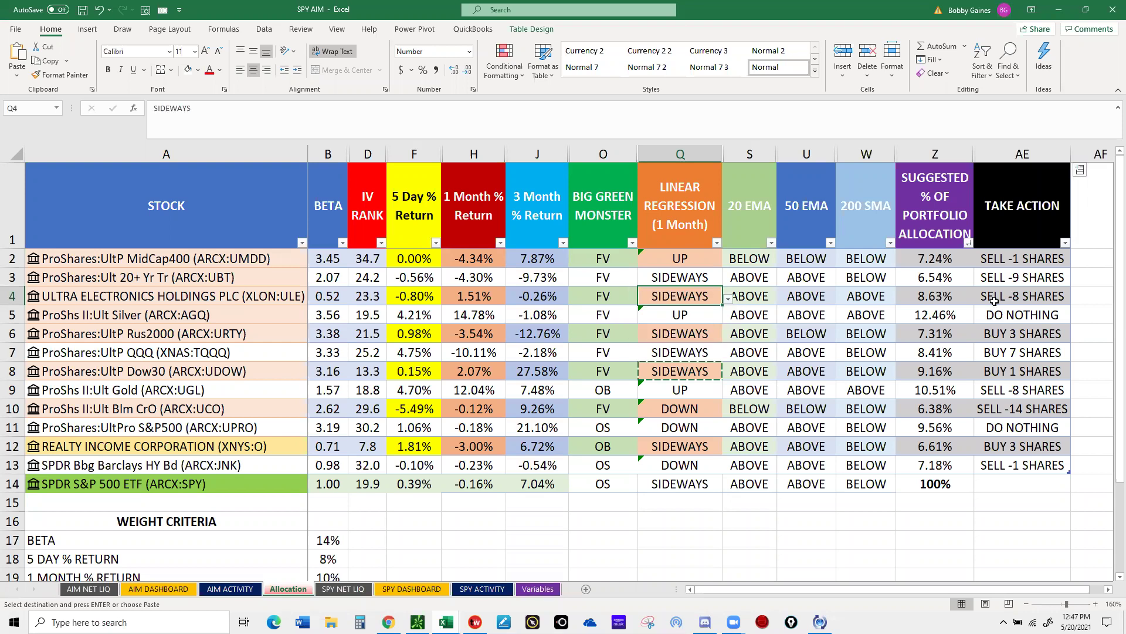
- Select the UBT row's linear regression cell, load UBT on the TradingView chart and return to Excel to compare the entry
left_click(683, 278)
mouse_move(388, 622)
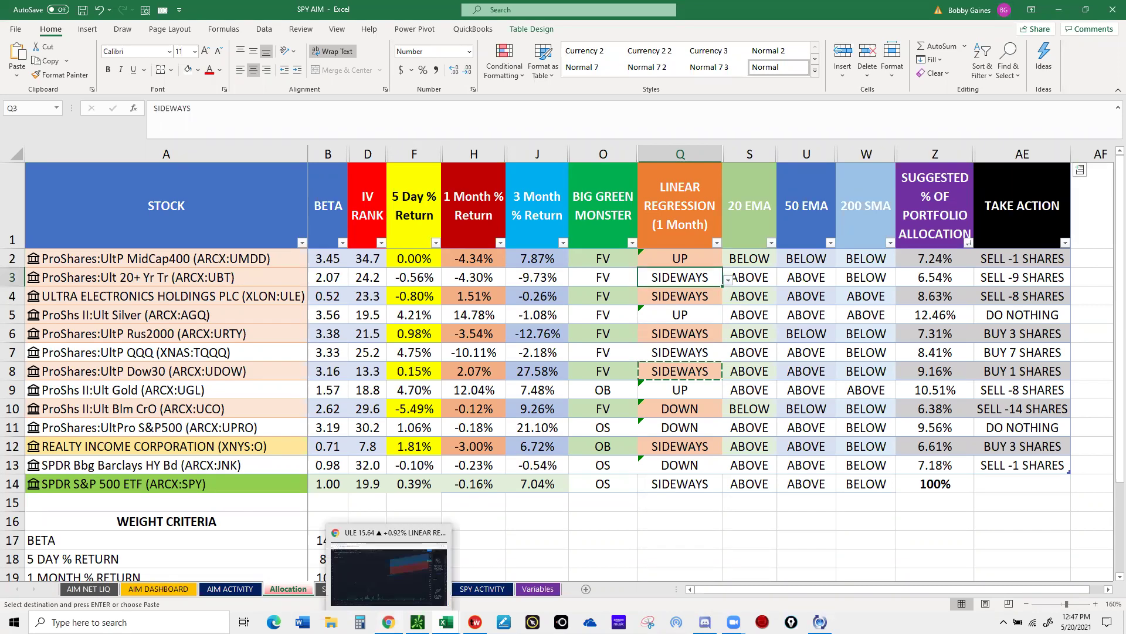
left_click(389, 572)
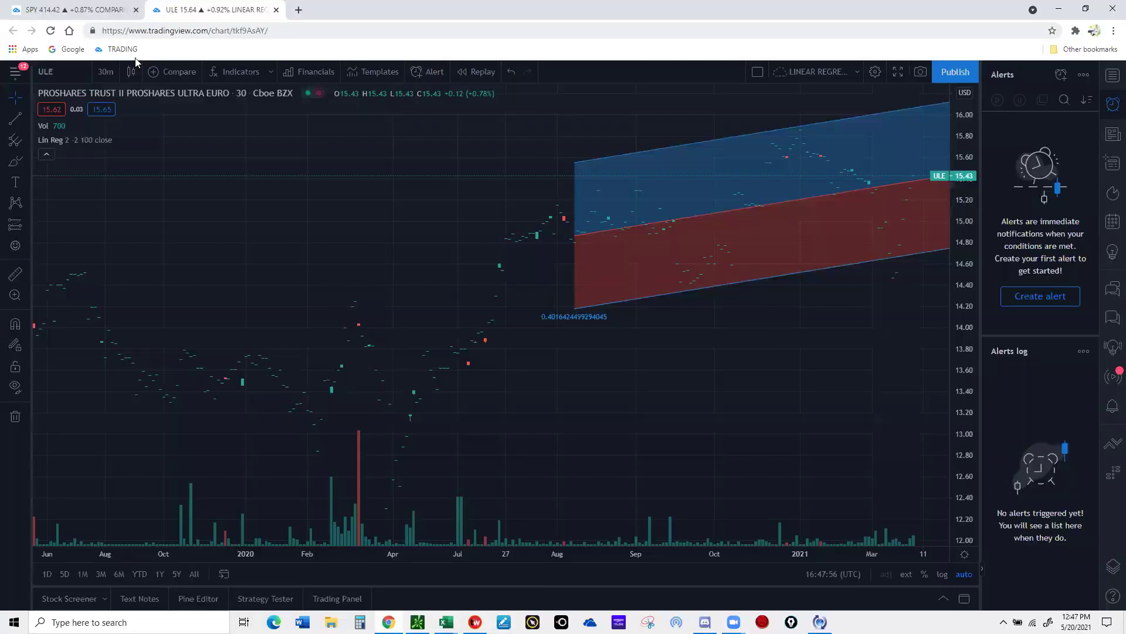
left_click(52, 74)
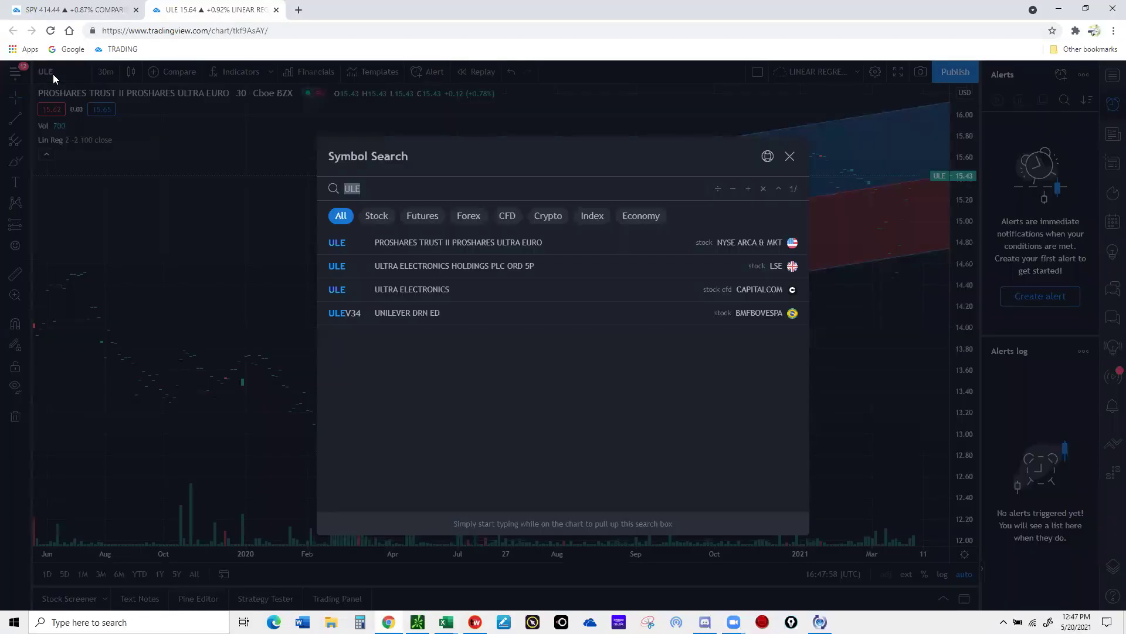
type("ubt")
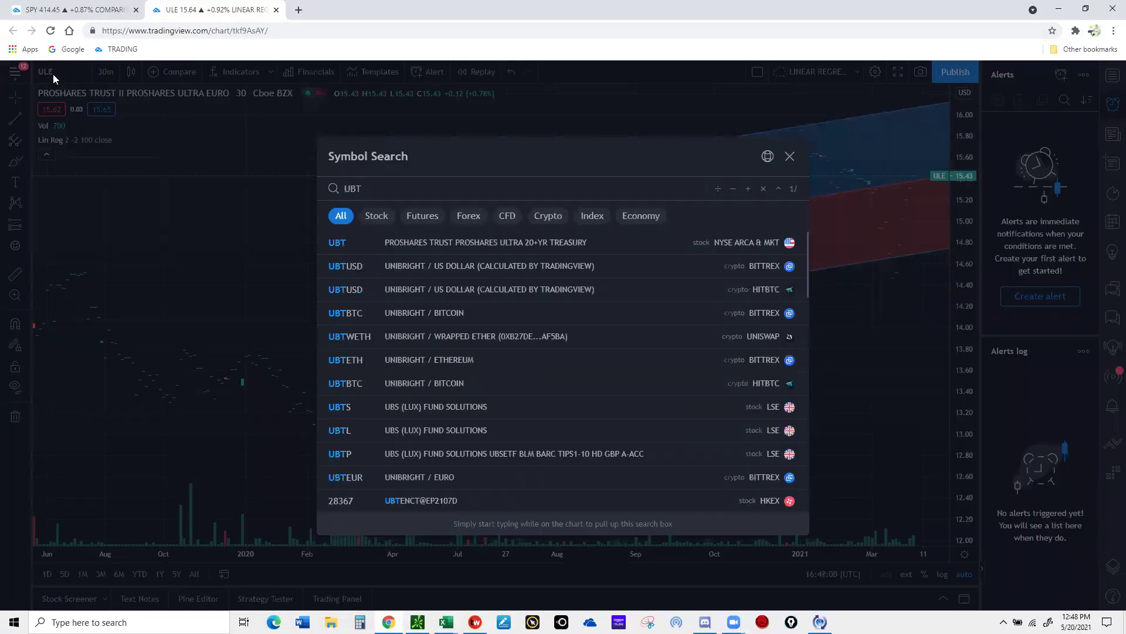
key("Return")
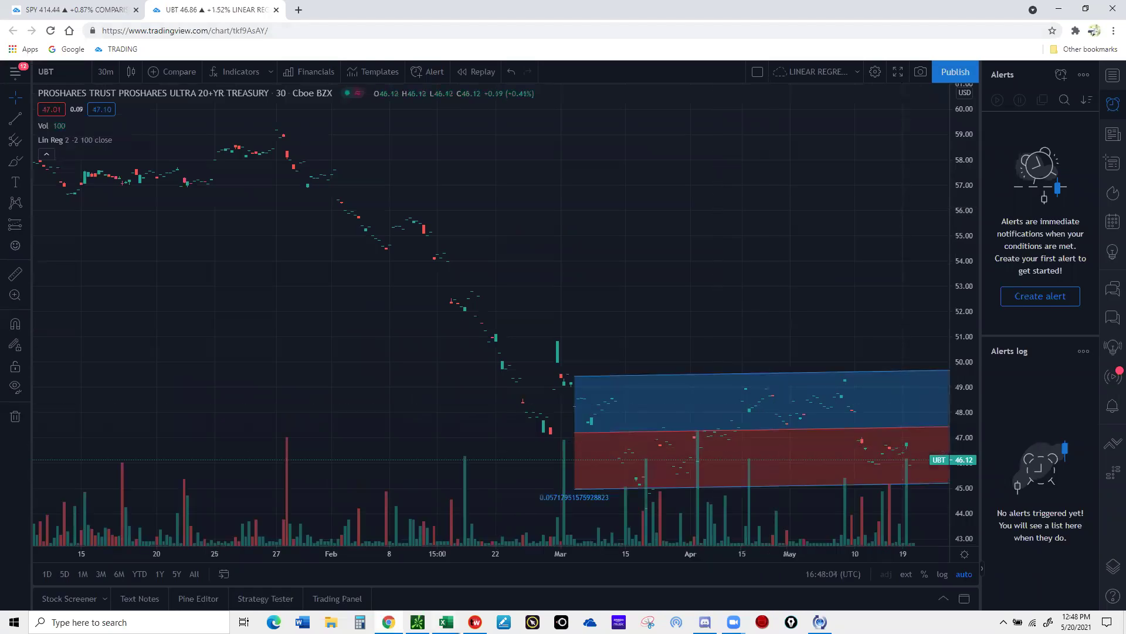
mouse_move(446, 622)
left_click(546, 560)
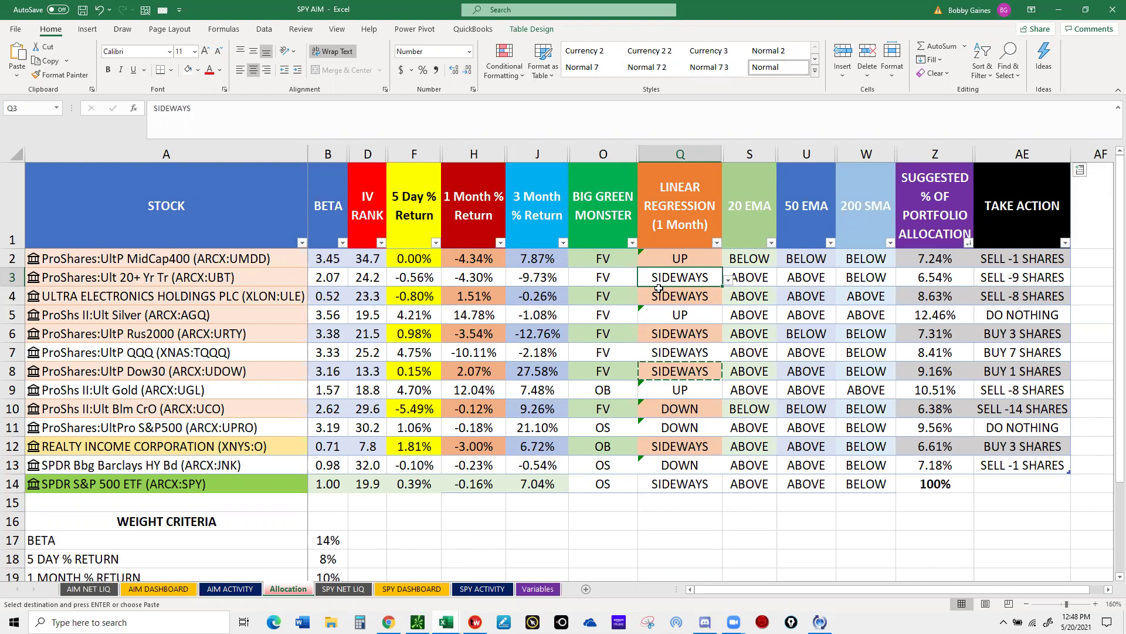
- Select the UMDD row's linear regression cell, load UMDD on the TradingView chart and return to Excel to check the entry
key("Up")
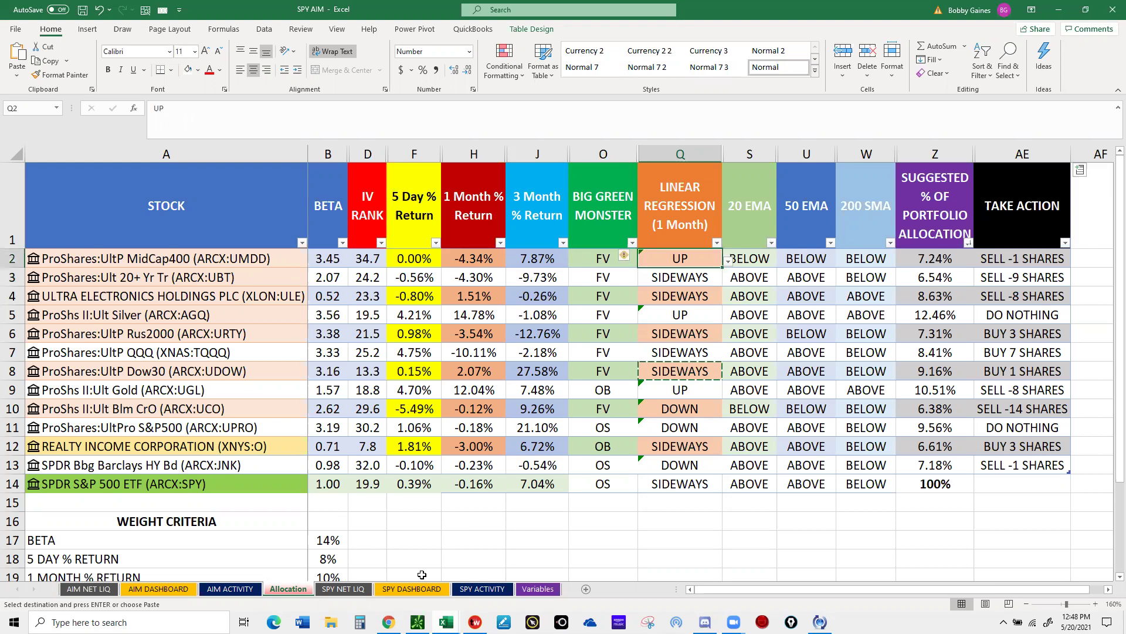
mouse_move(418, 622)
key("alt+Tab")
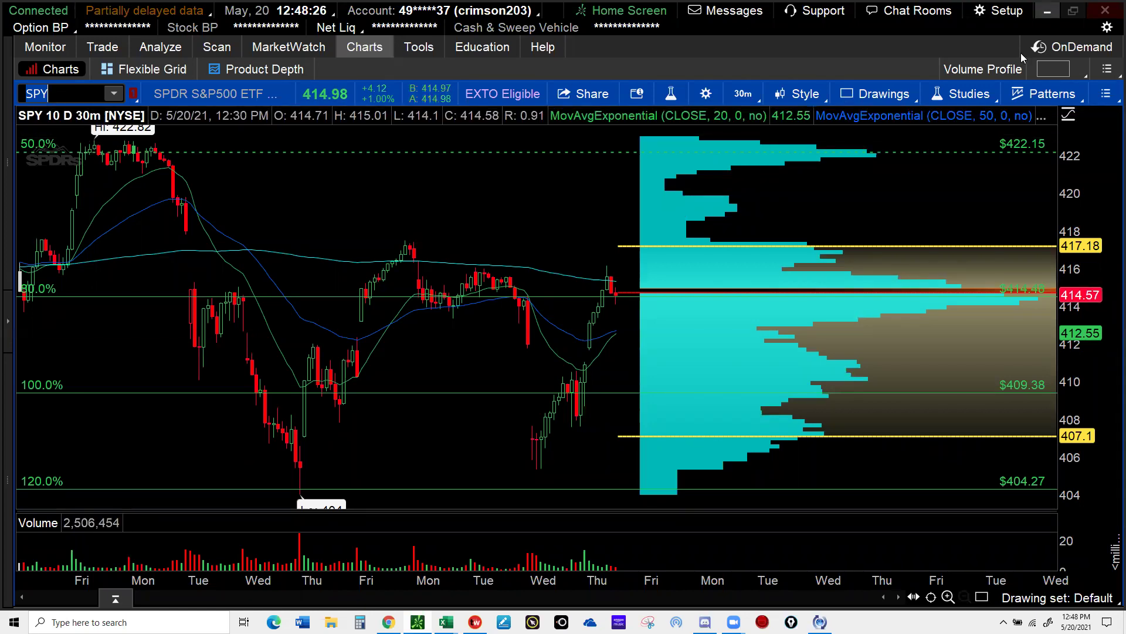
key("alt+Tab")
key("alt+Tab")
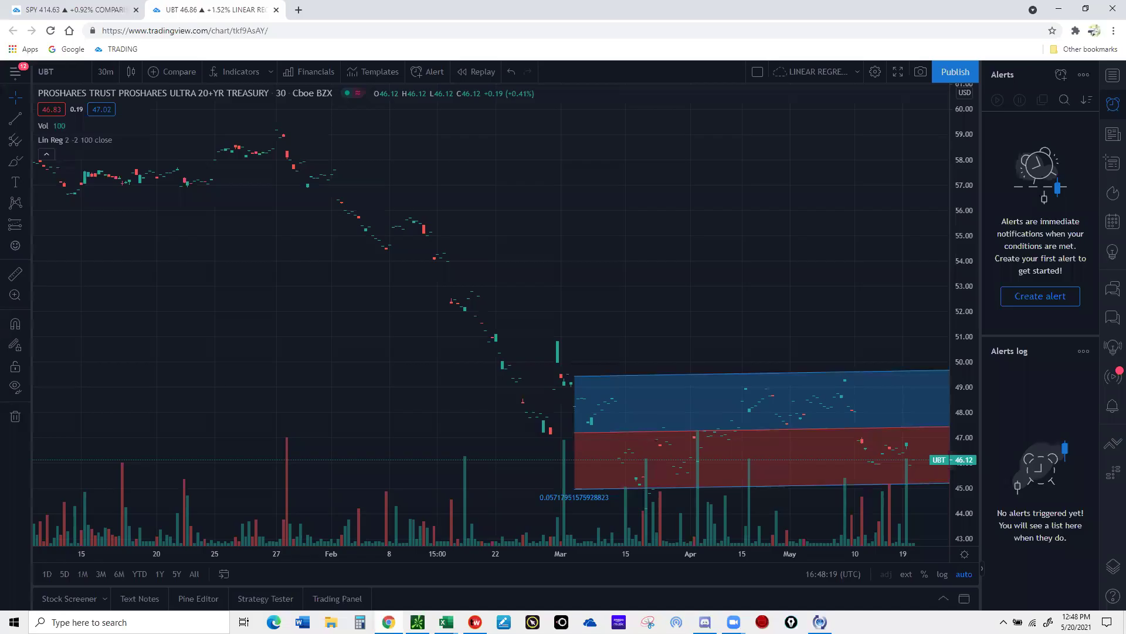
left_click(58, 68)
type("UMDD")
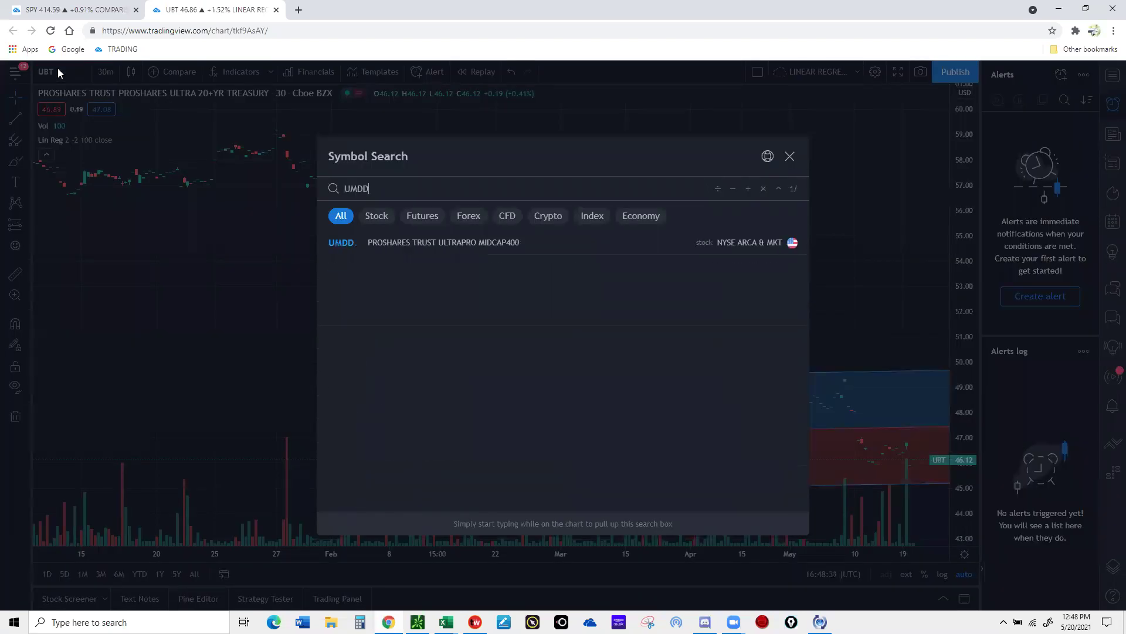
key("Return")
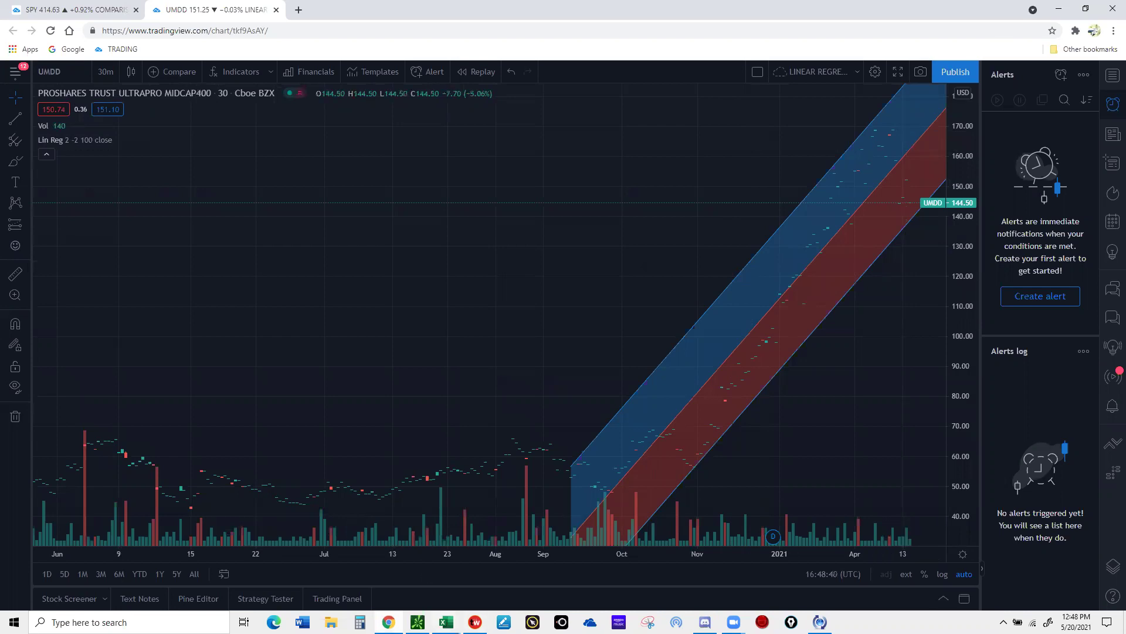
left_click(511, 578)
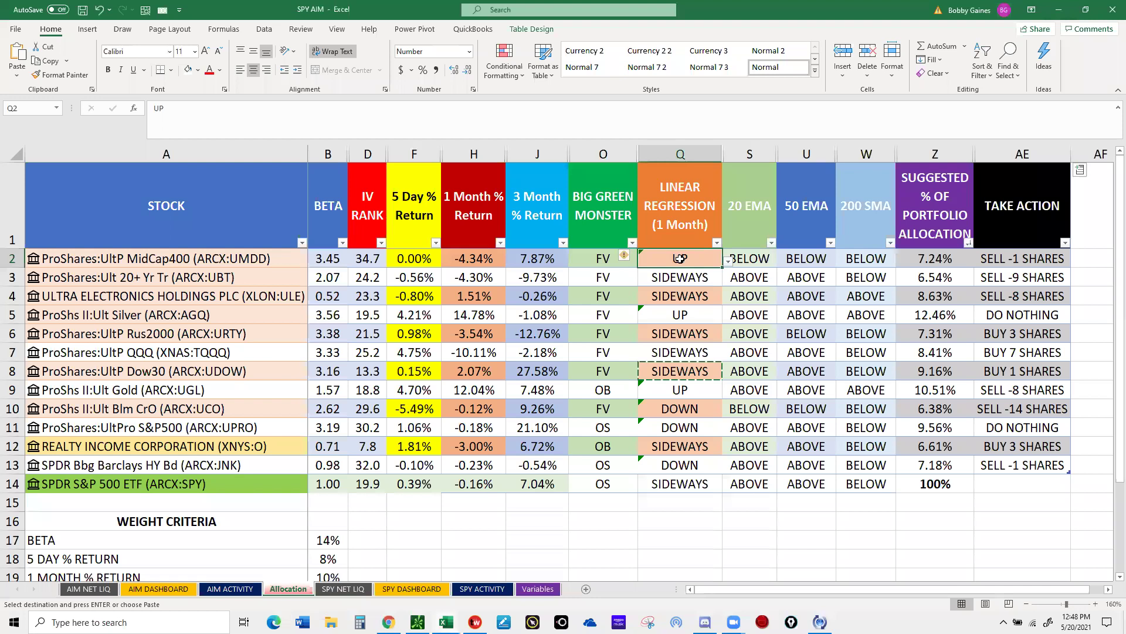
- Bring the Suggested % of Portfolio Allocation and Take Action columns beside the Stock column and close the Apple Software Update window
left_click(1109, 590)
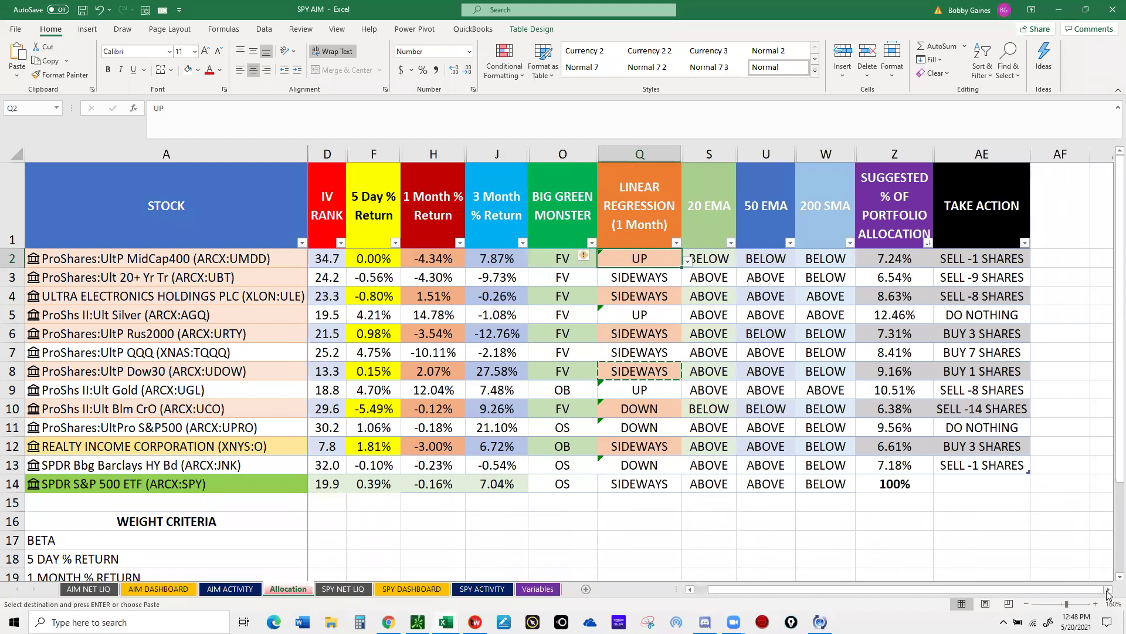
left_click(1108, 589)
left_click(1108, 590)
left_click(1108, 590)
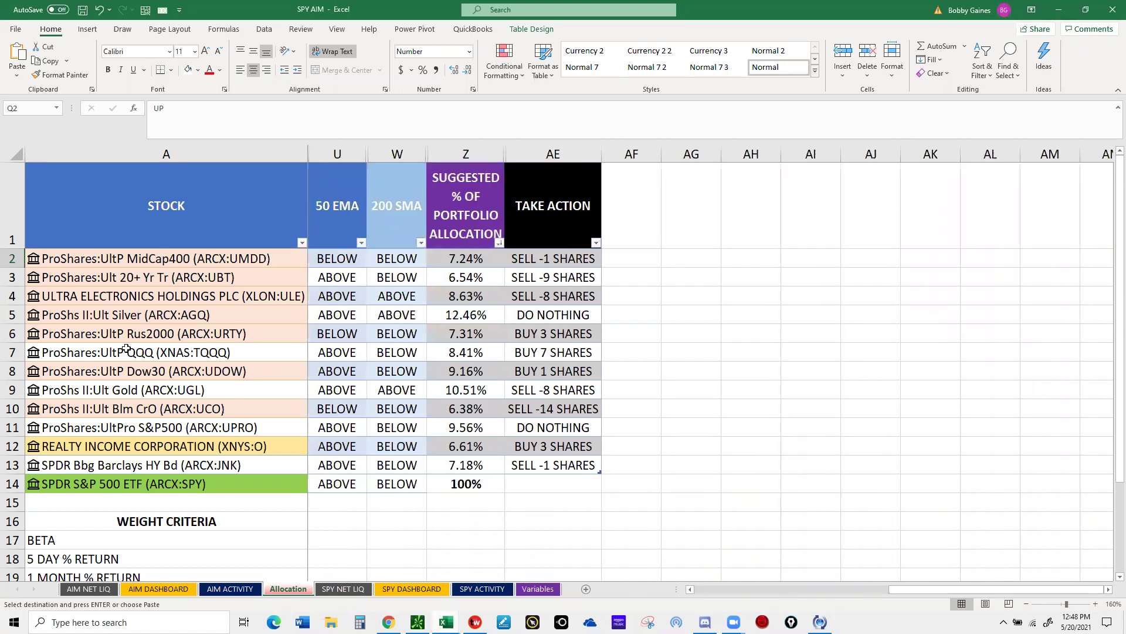
left_click(1109, 589)
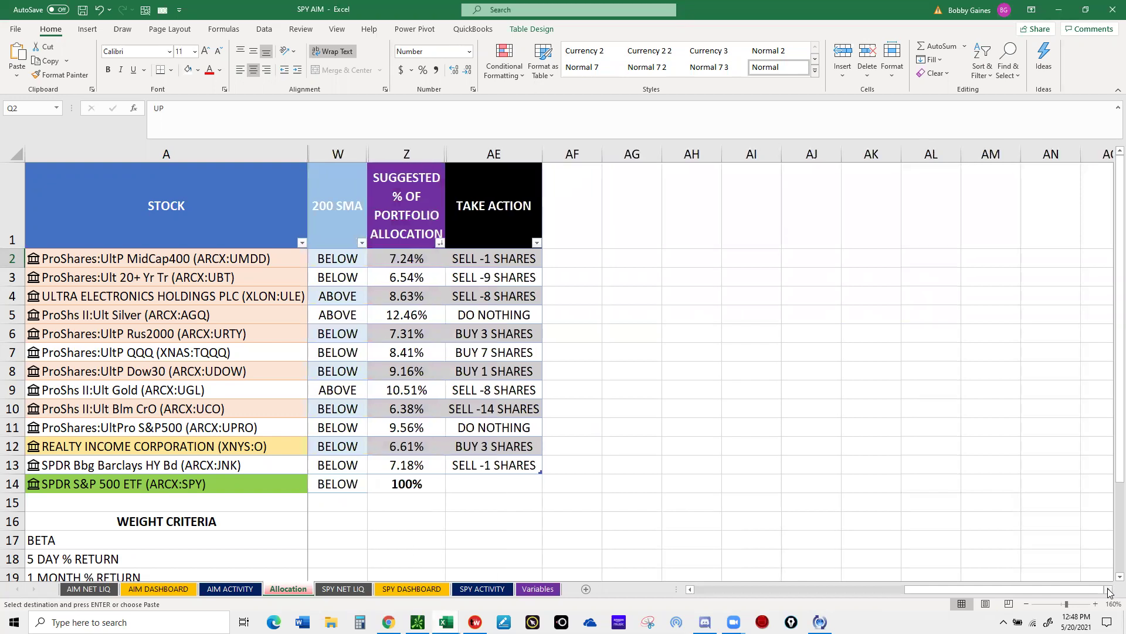
left_click(1108, 590)
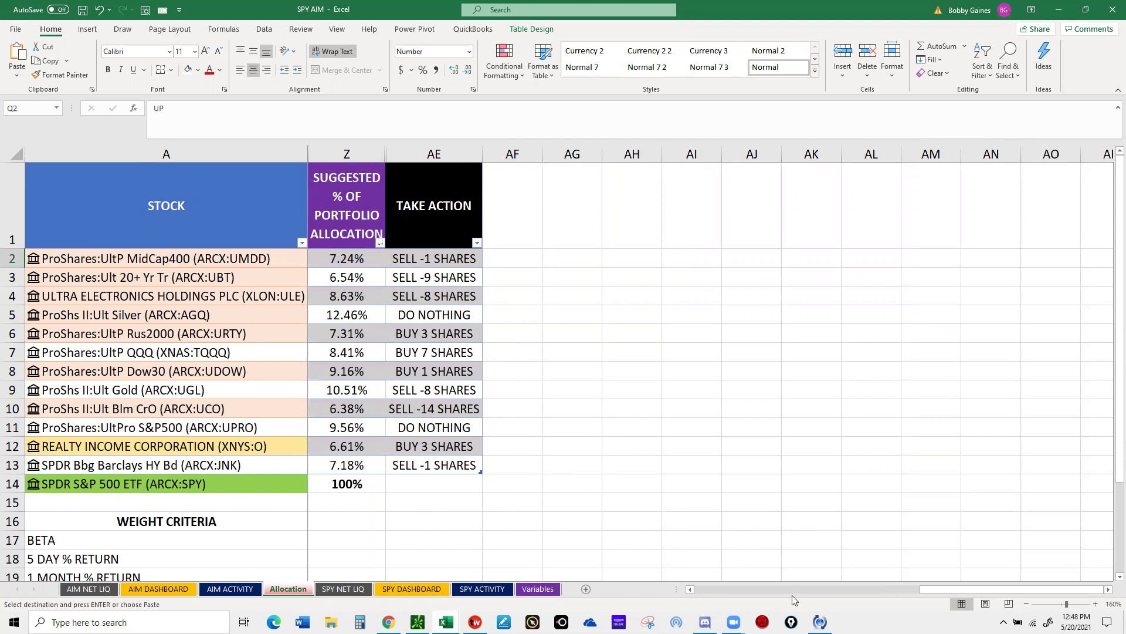
mouse_move(821, 622)
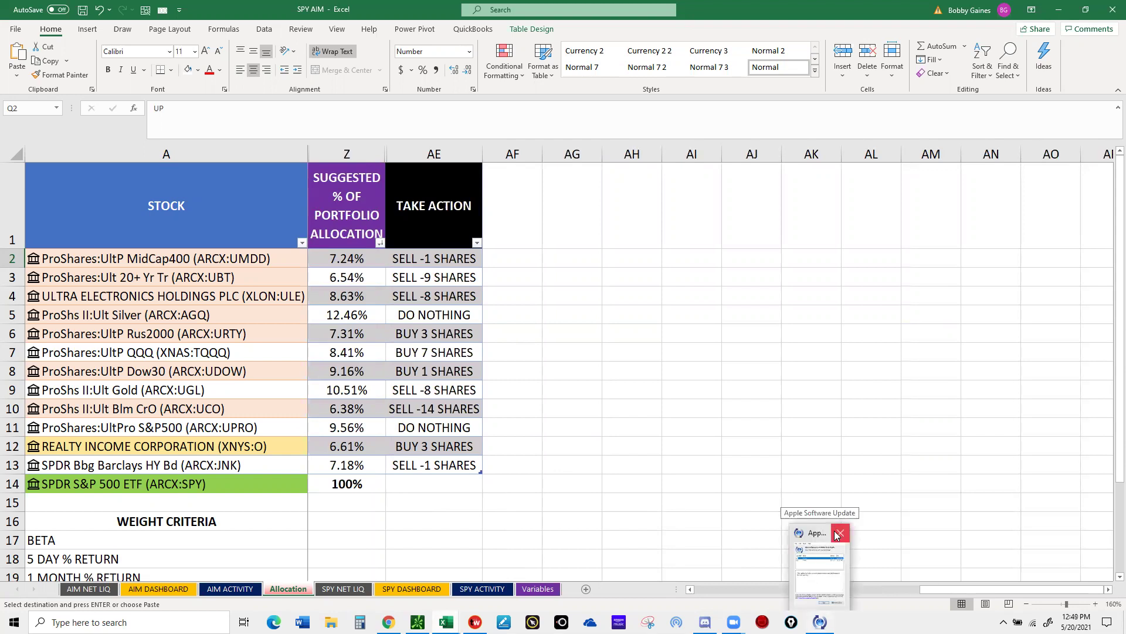
left_click(837, 533)
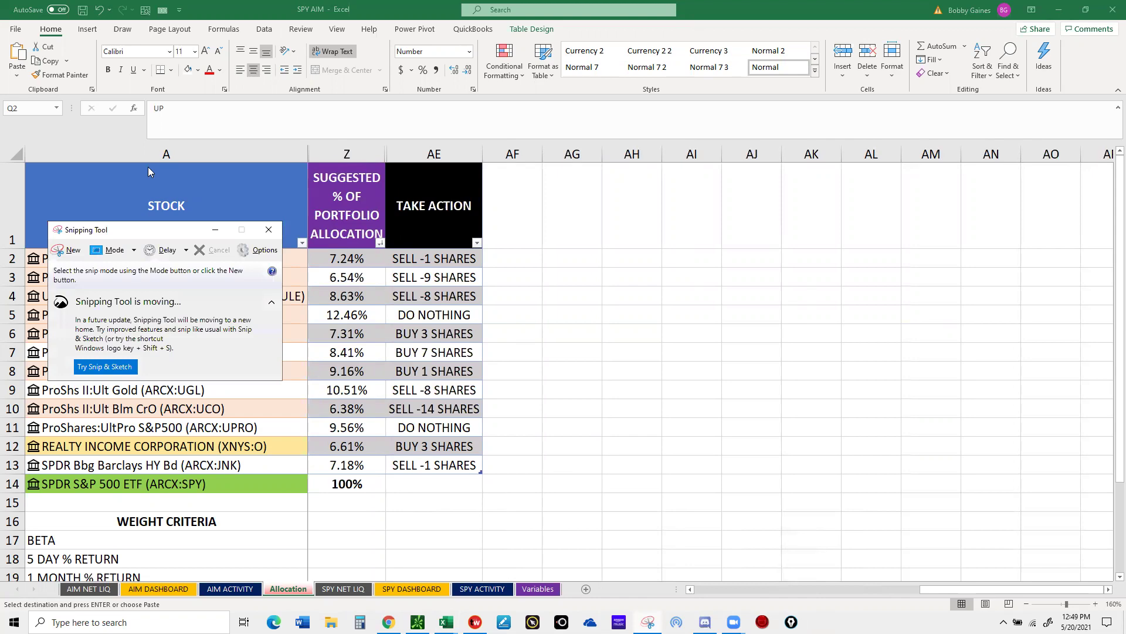
- Capture the Stock, Suggested % of Portfolio Allocation and Take Action columns with Snipping Tool and minimize the snip
left_click(64, 248)
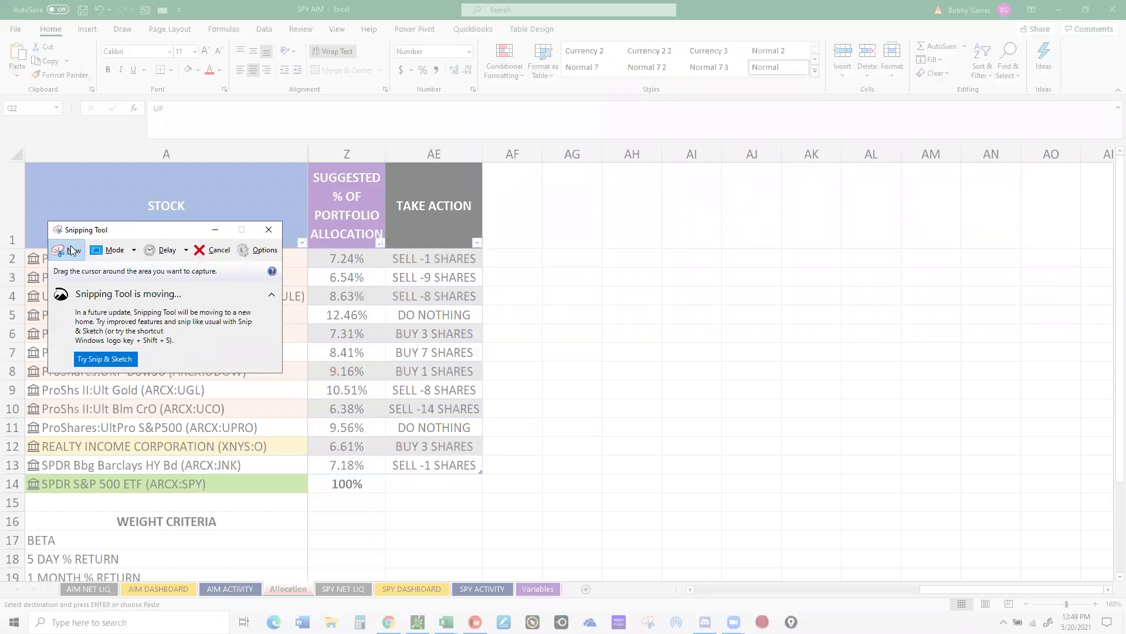
left_click_drag(28, 157, 480, 493)
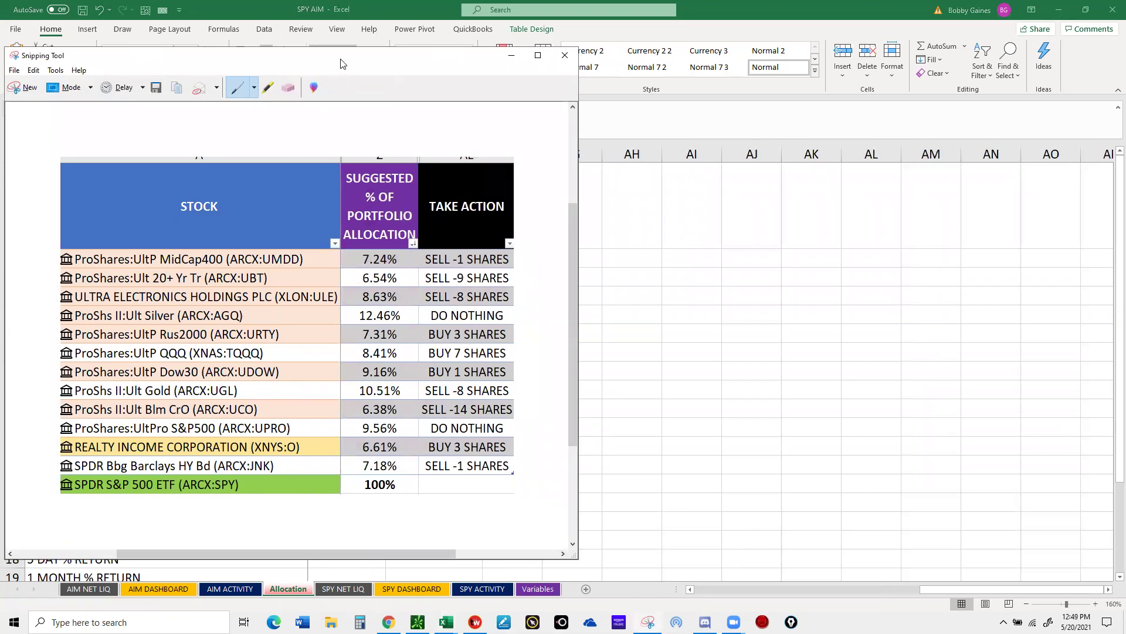
left_click_drag(341, 63, 626, 67)
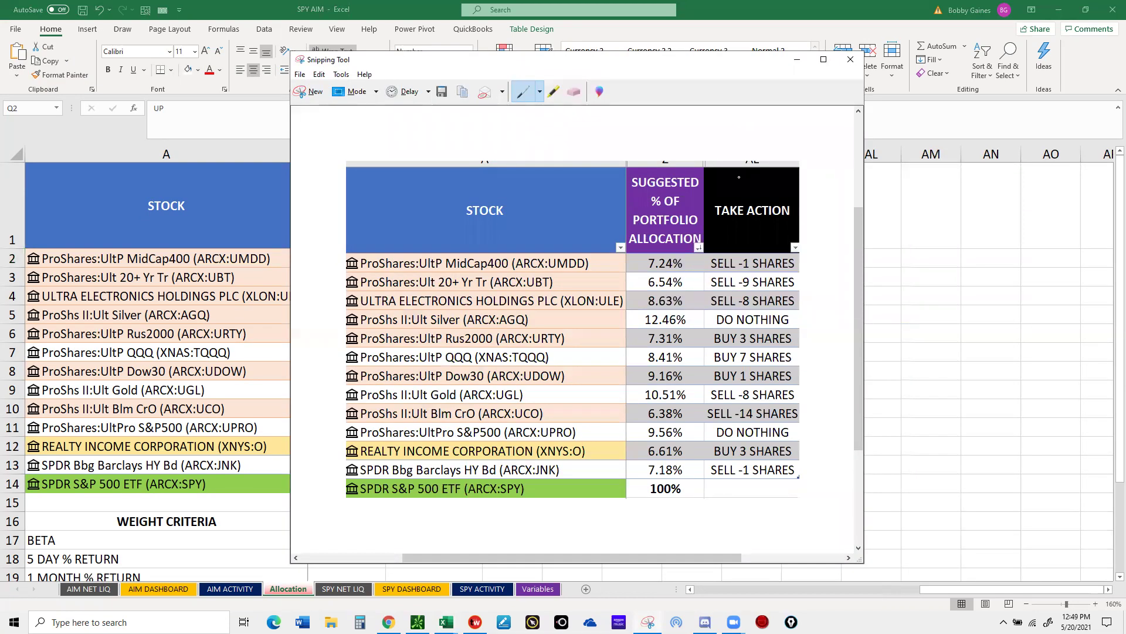
left_click(797, 59)
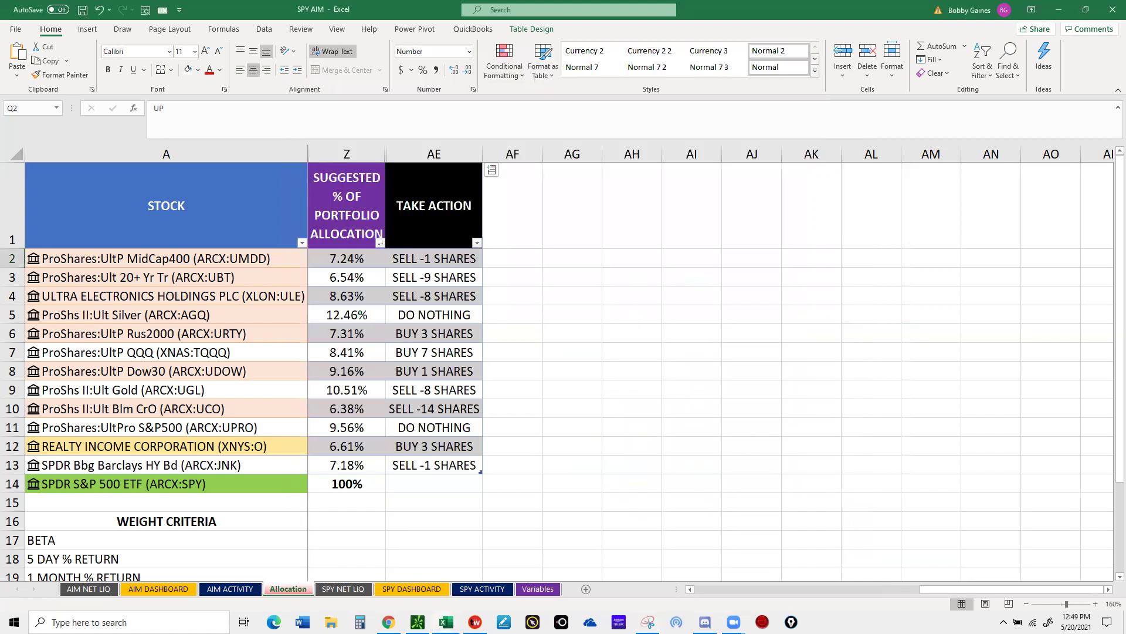
- Set Desired % in Stocks on the Variables sheet to 75% and return to the Allocation sheet
left_click(541, 589)
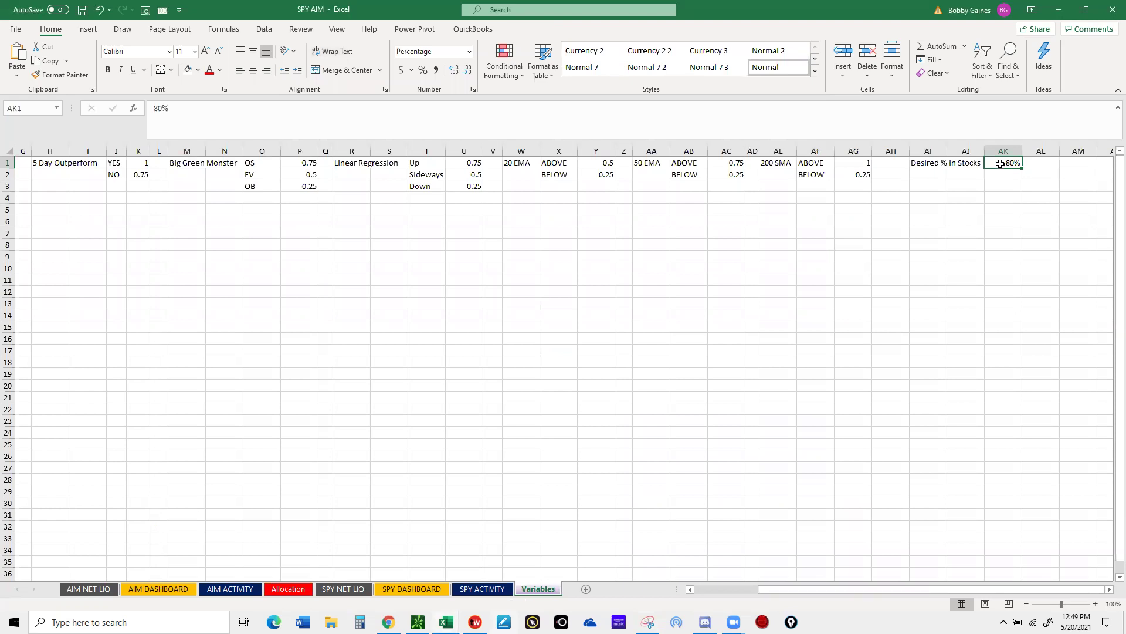
type("75")
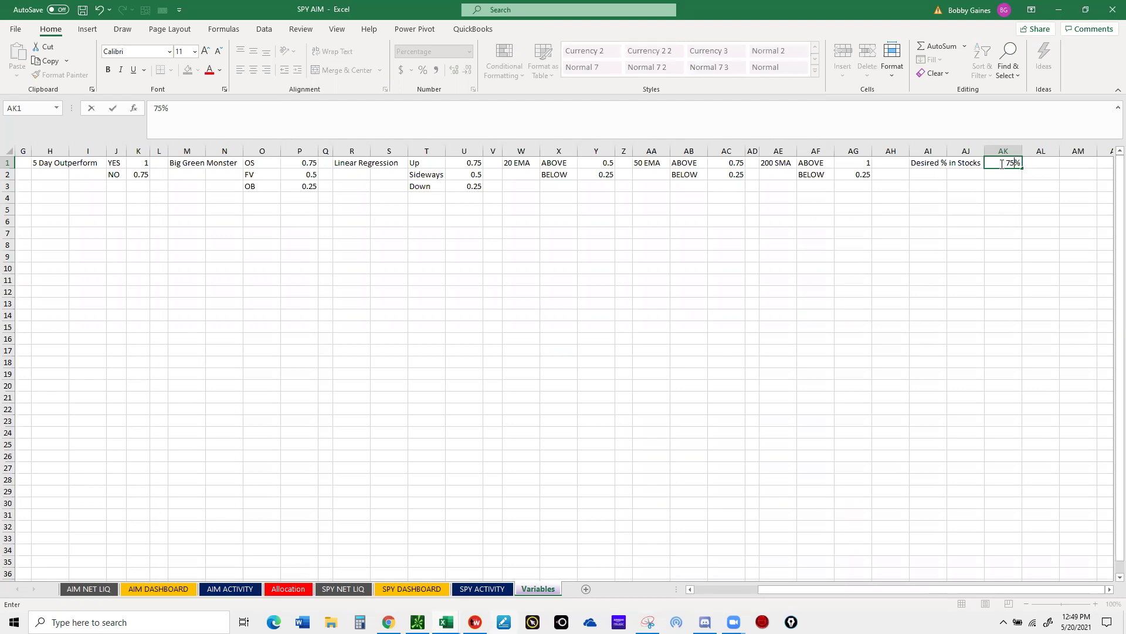
key("Return")
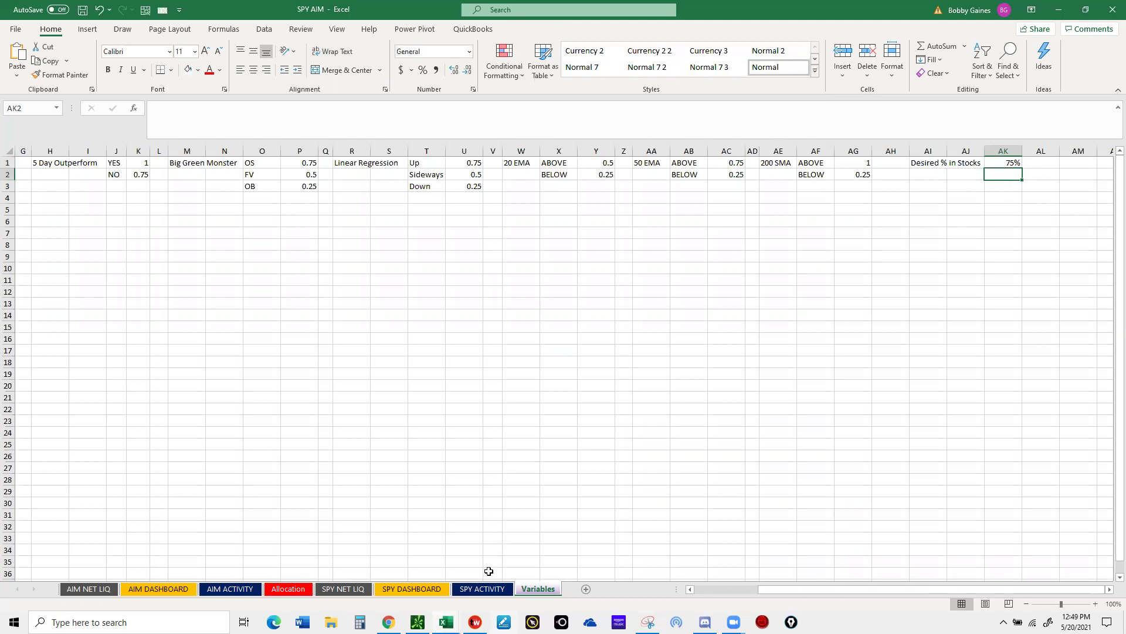
left_click(292, 589)
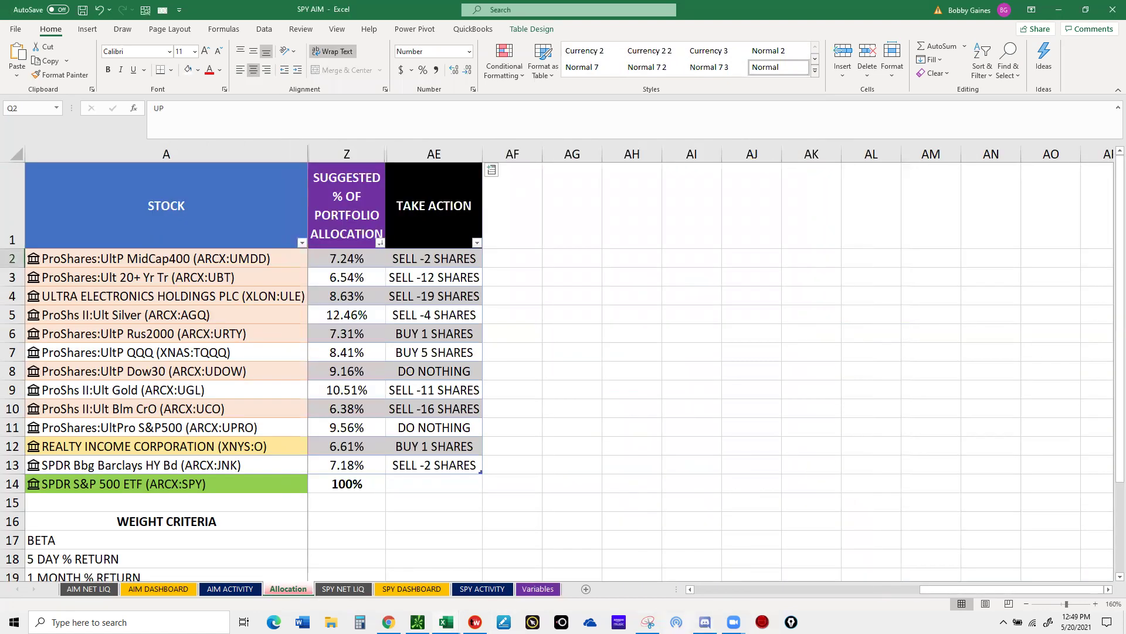
- Place the saved snip beside the Allocation sheet to compare the Take Action values, and minimize it when done
key("alt+Tab")
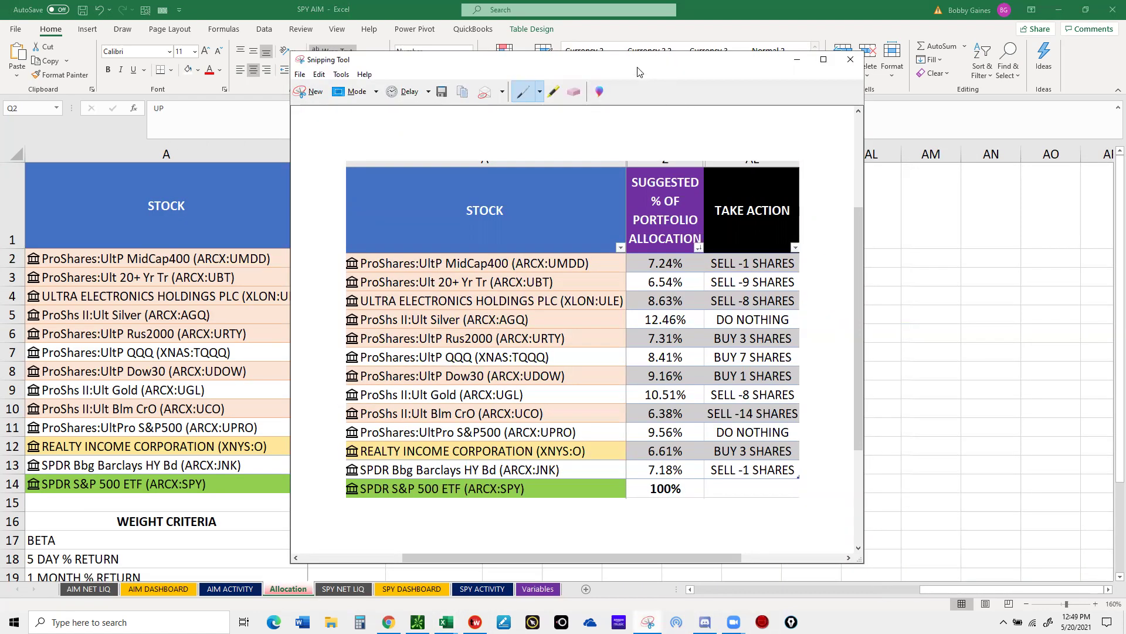
left_click_drag(635, 70, 940, 96)
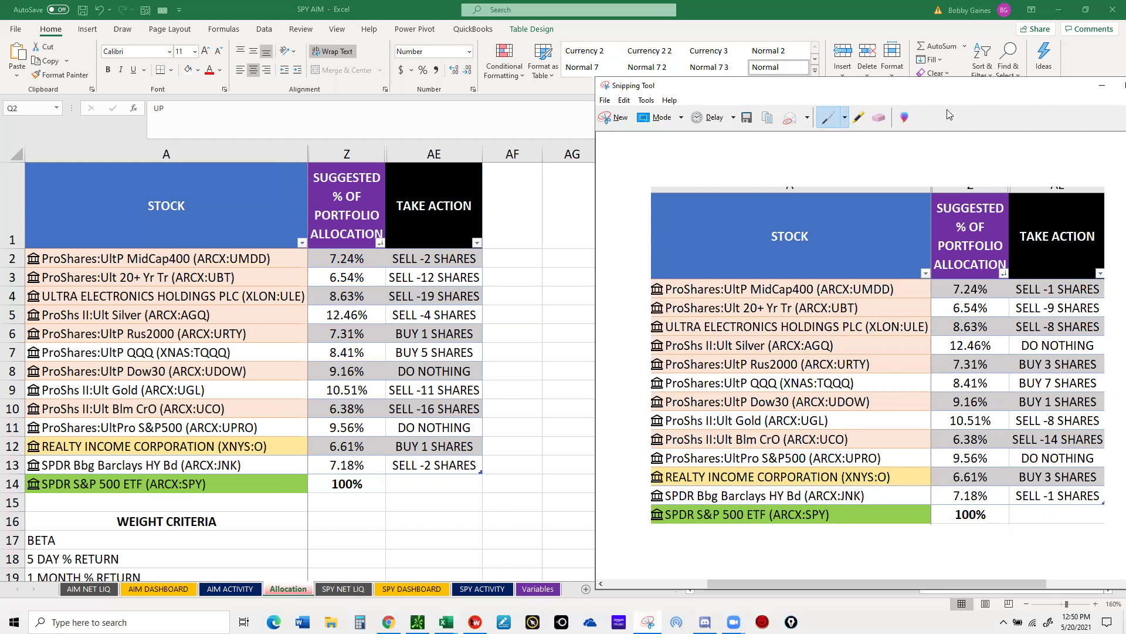
left_click_drag(985, 95, 753, 95)
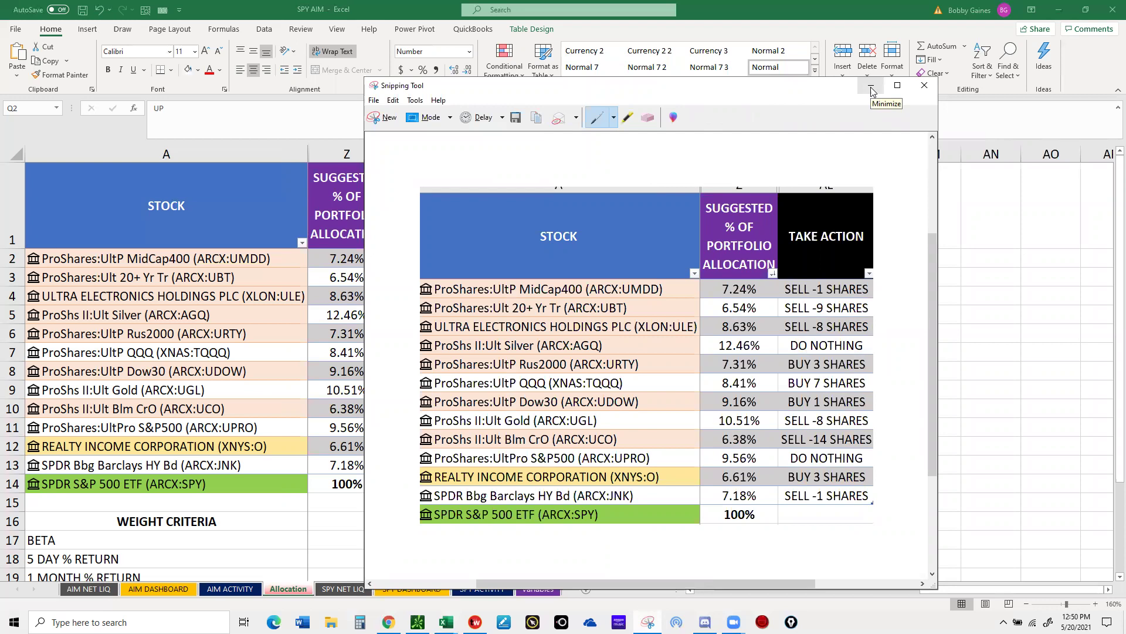
left_click(871, 89)
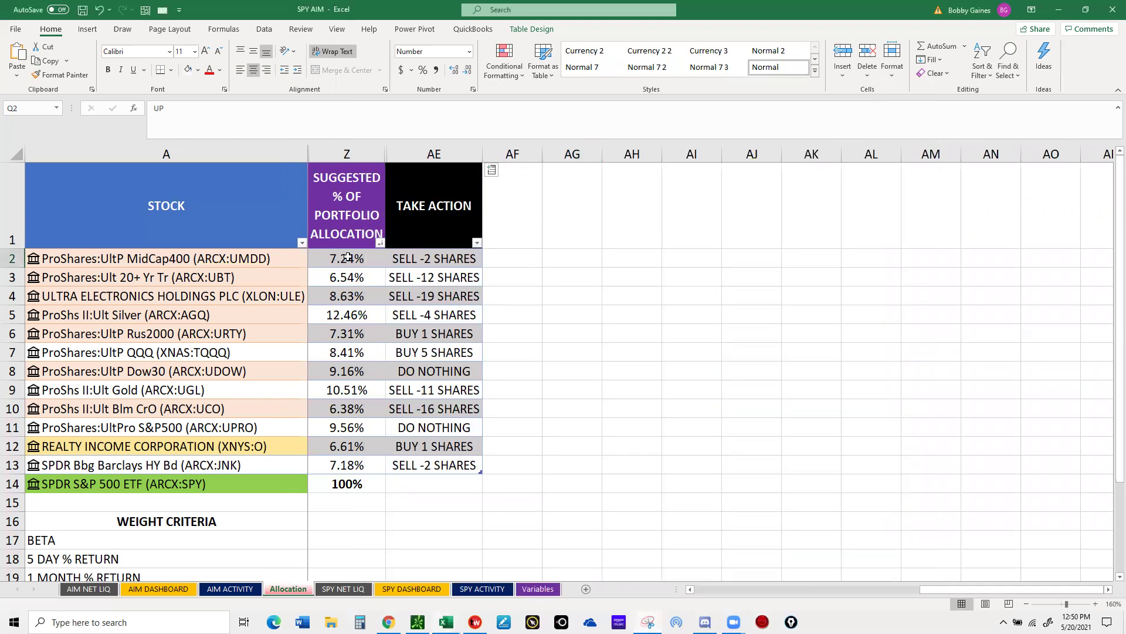
left_click(1109, 589)
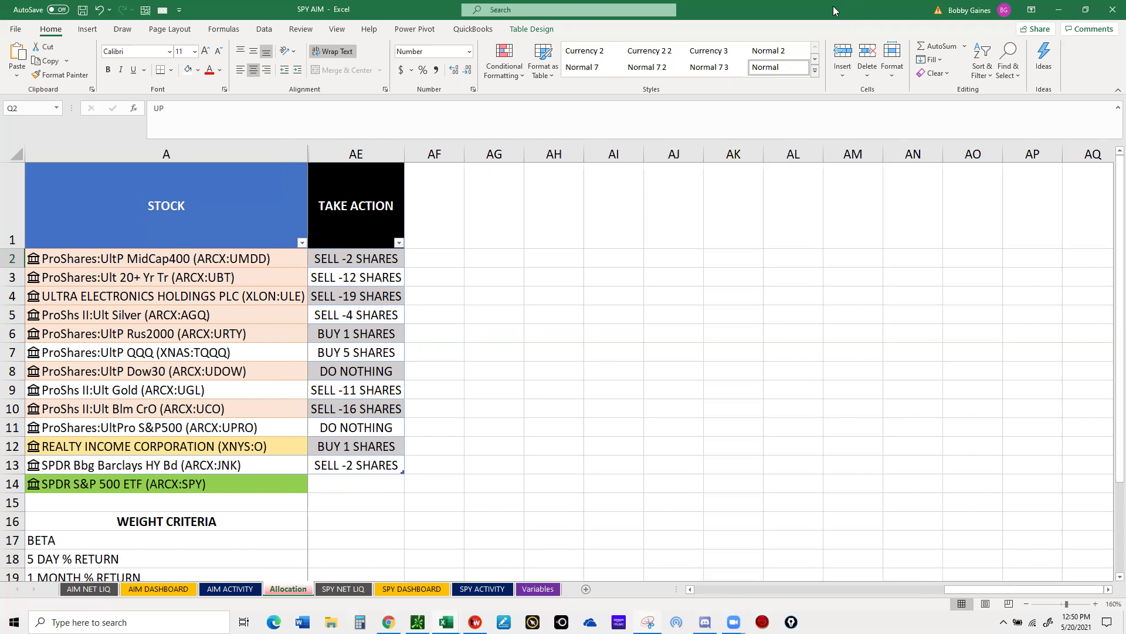
- Minimize the Excel and browser windows, switch to tastyworks and maximize its stock positions view
left_click(1059, 10)
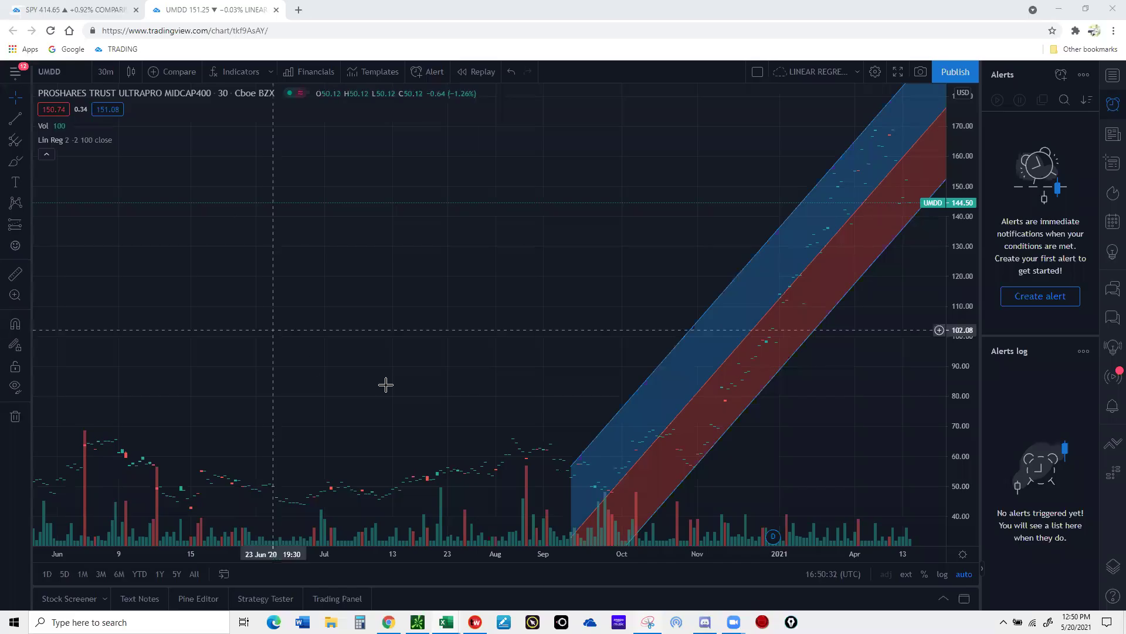
left_click(1056, 10)
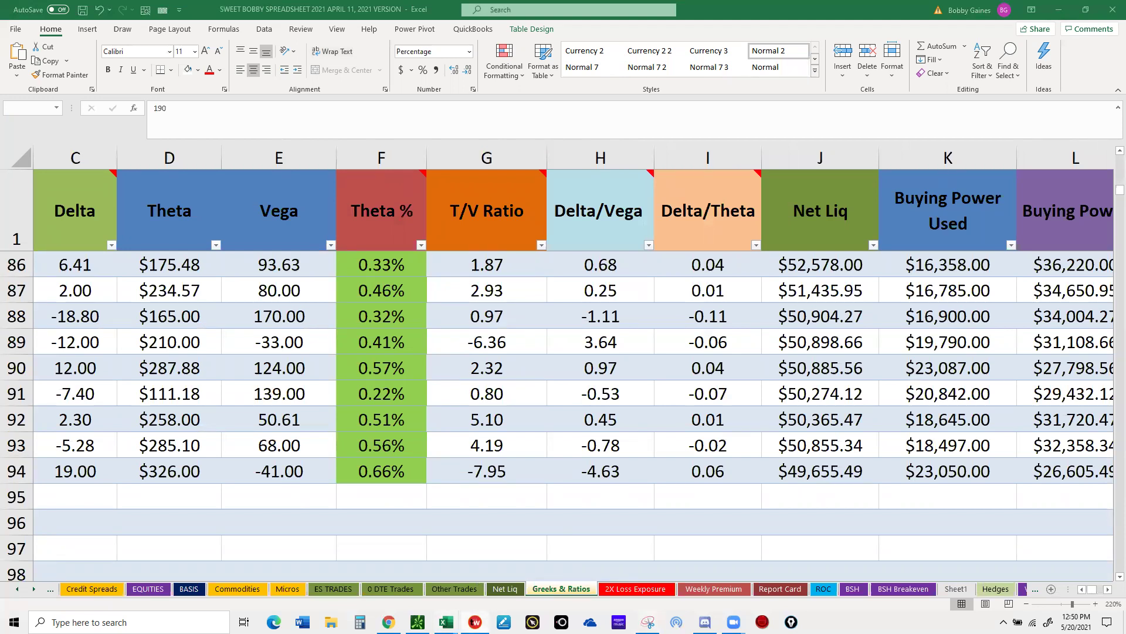
key("alt+Tab")
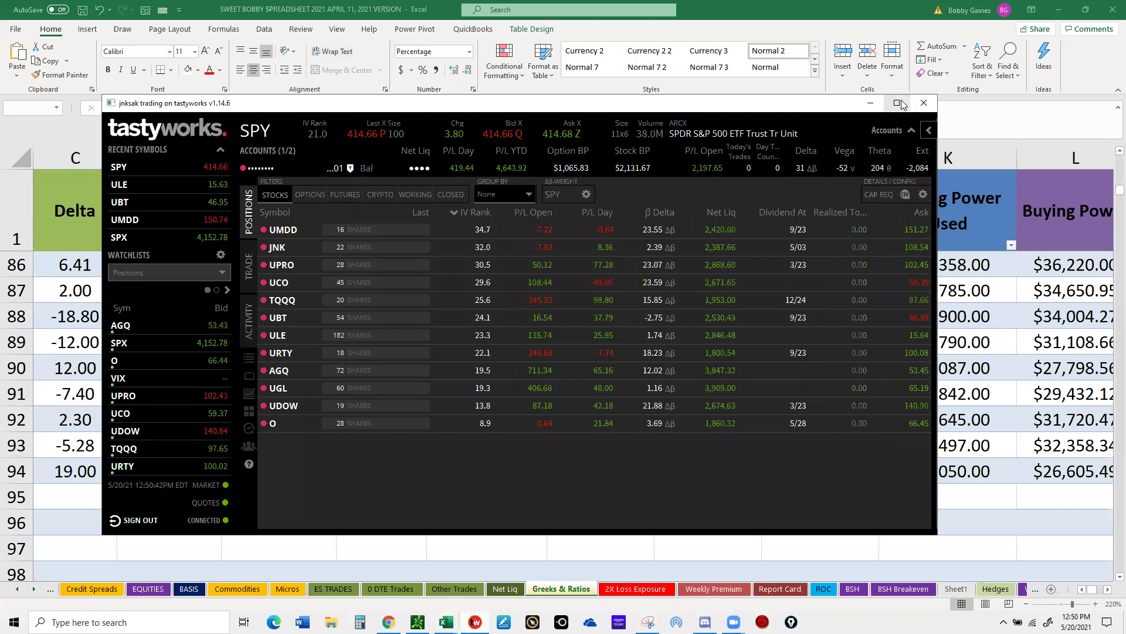
left_click(898, 103)
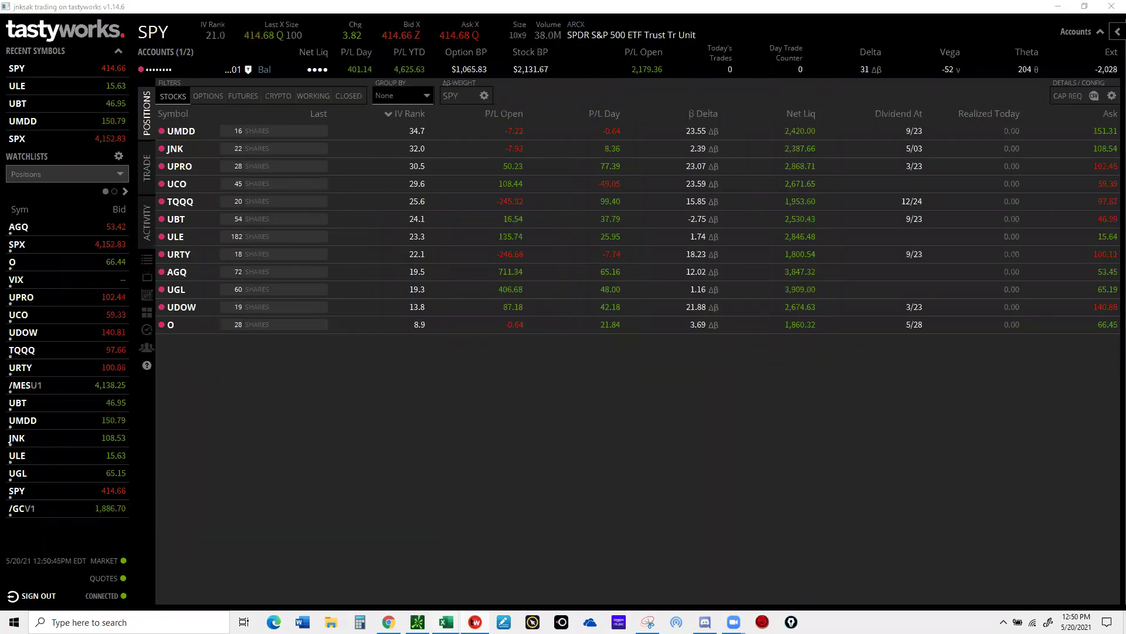
- Sell 2 shares of UMDD from the stock positions with a limit order at the bid price and send it
left_click(180, 135)
left_click(179, 133)
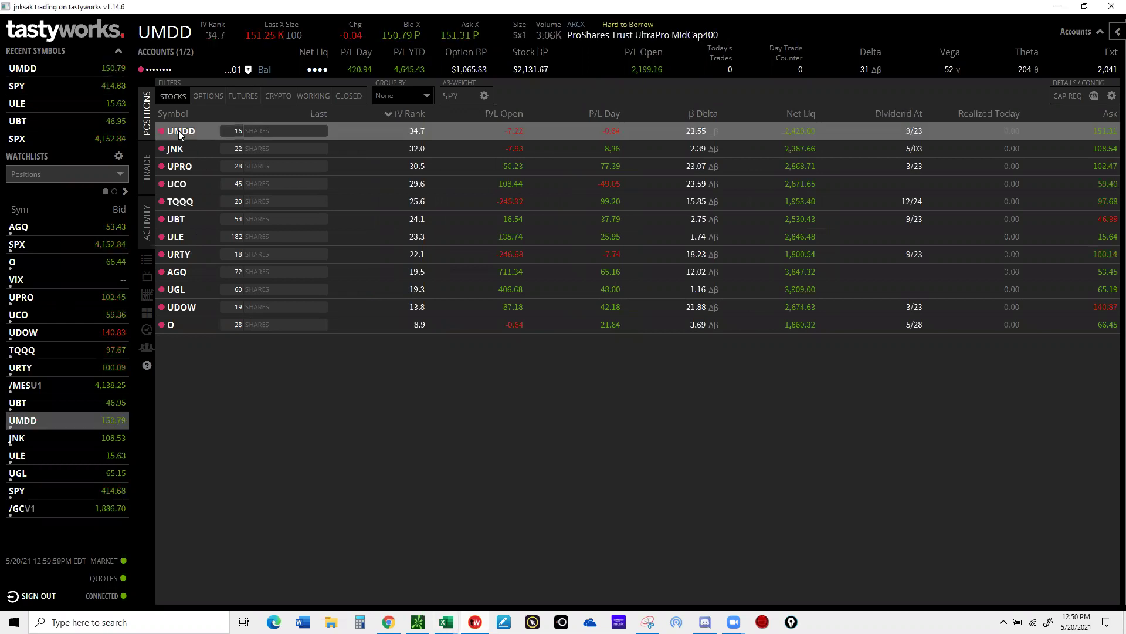
left_click(404, 37)
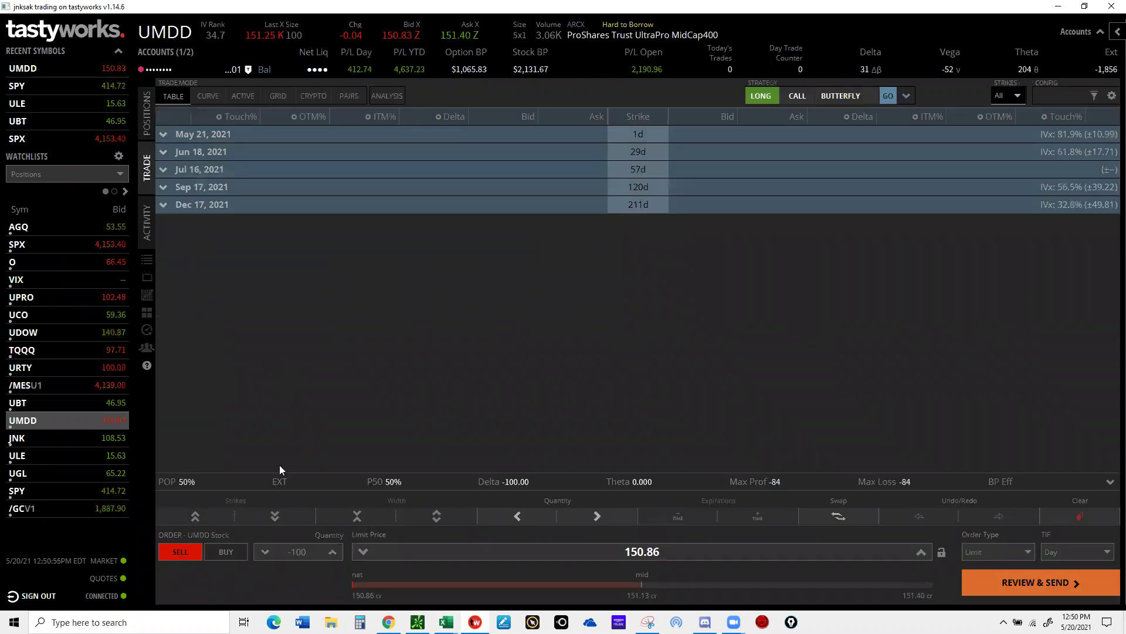
double_click(297, 552)
type("2")
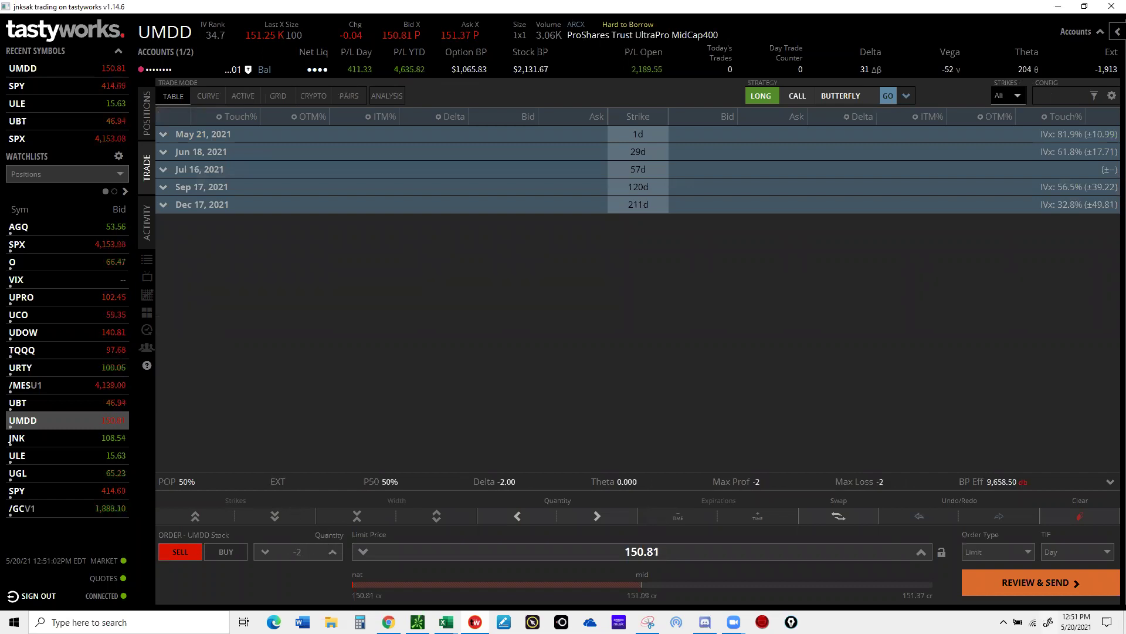
left_click(1047, 584)
left_click(1047, 582)
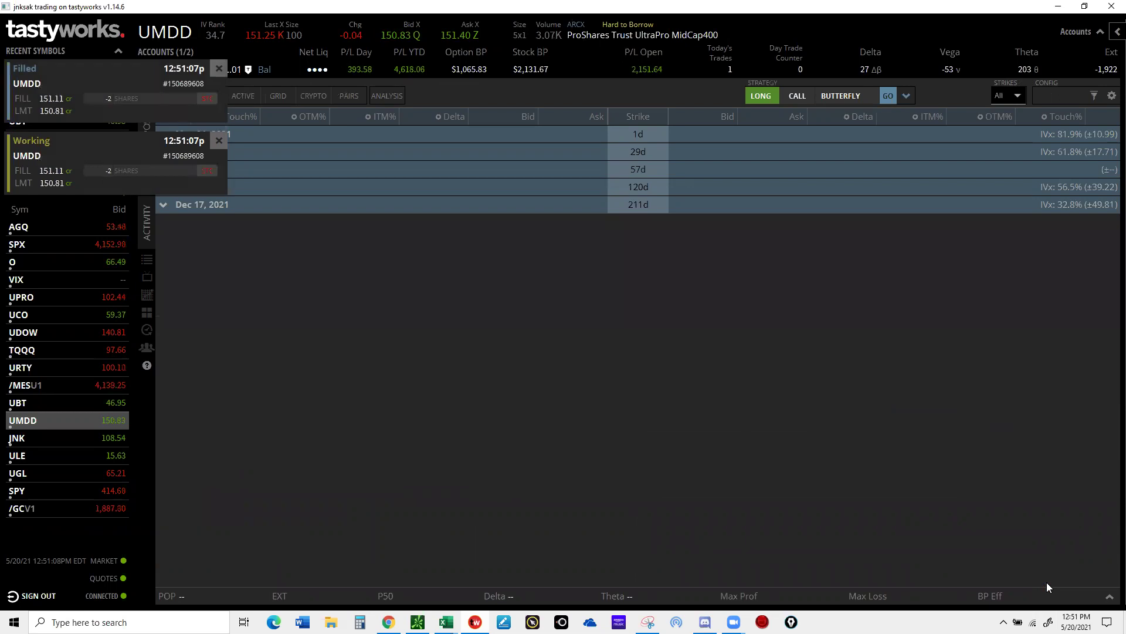
- Look up UBT and send a limit order to sell 12 shares at the bid price
left_click(162, 32)
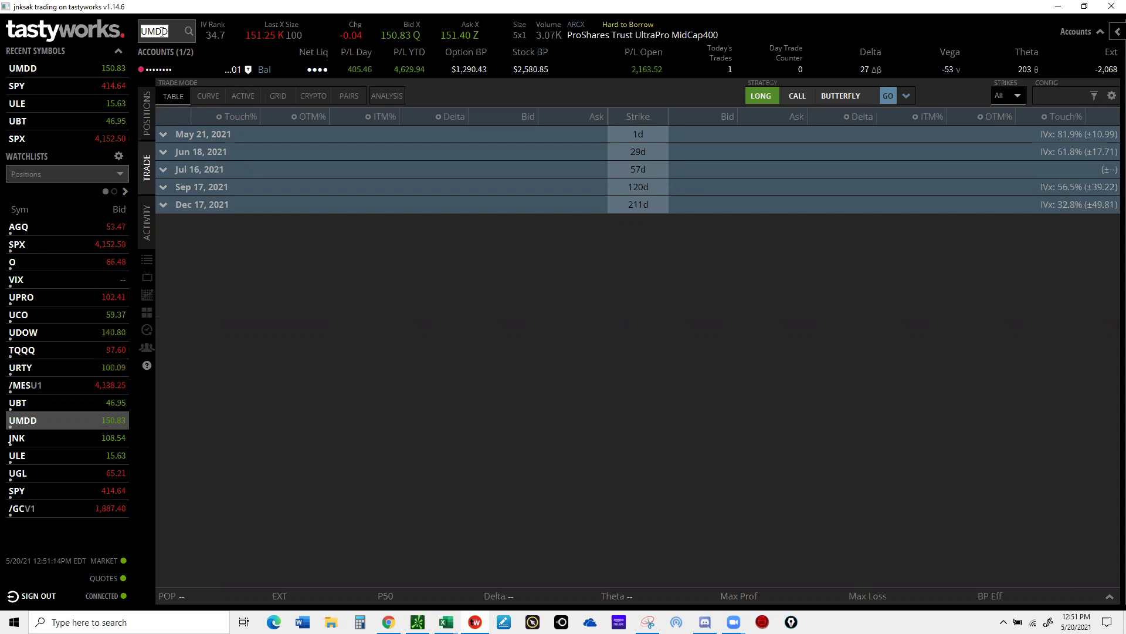
type("UBT")
key("Return")
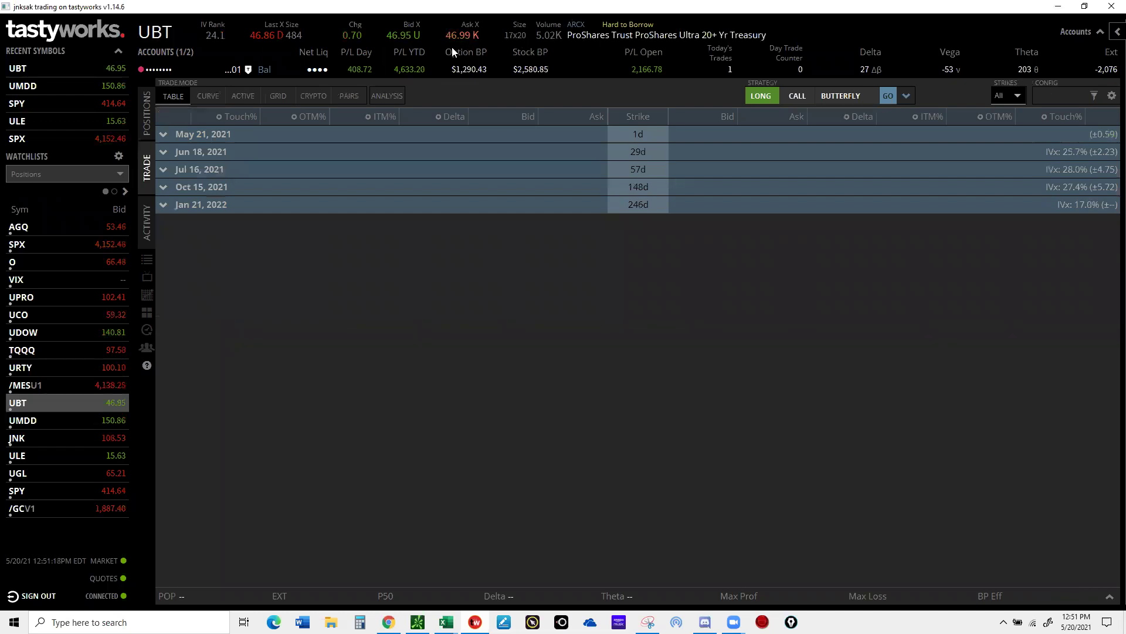
left_click(396, 35)
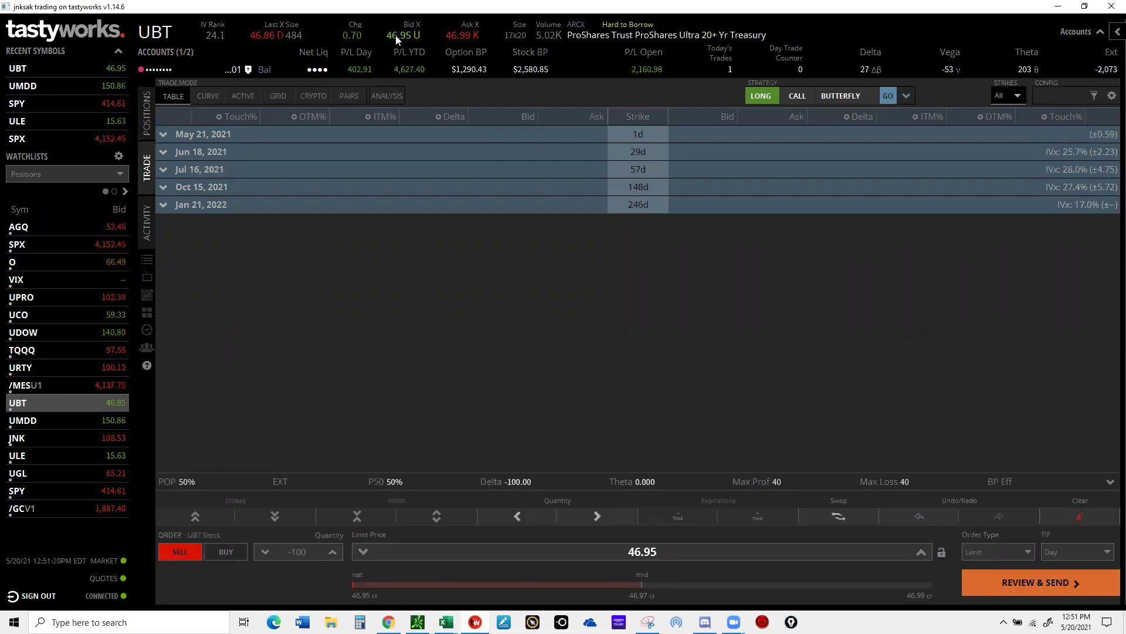
left_click_drag(297, 552, 316, 547)
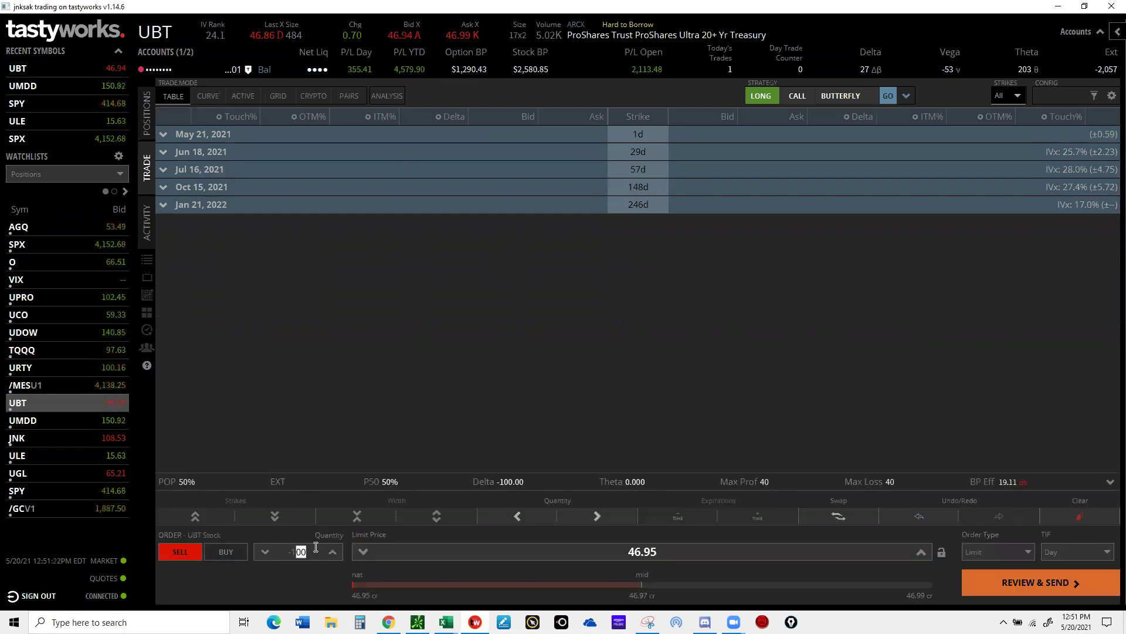
type("12")
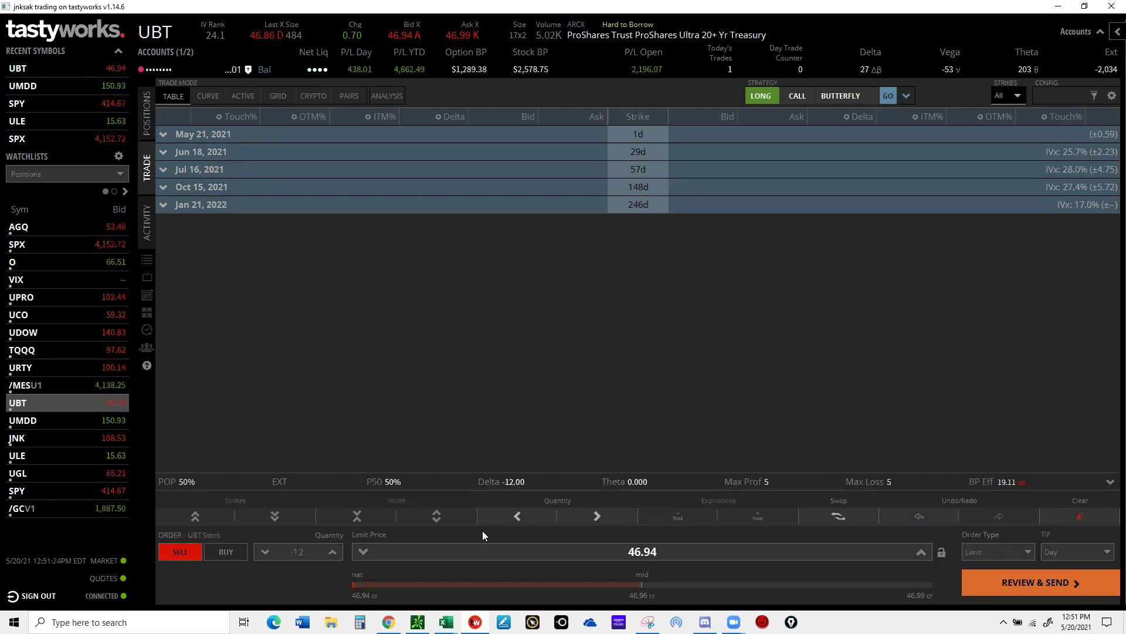
left_click(1009, 584)
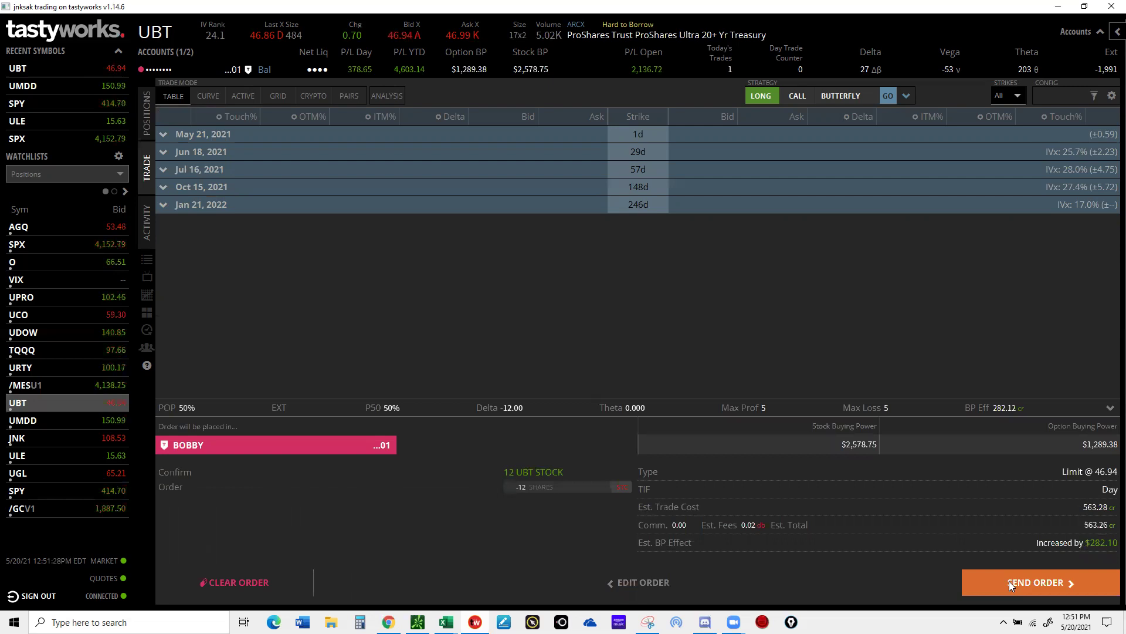
left_click(1010, 581)
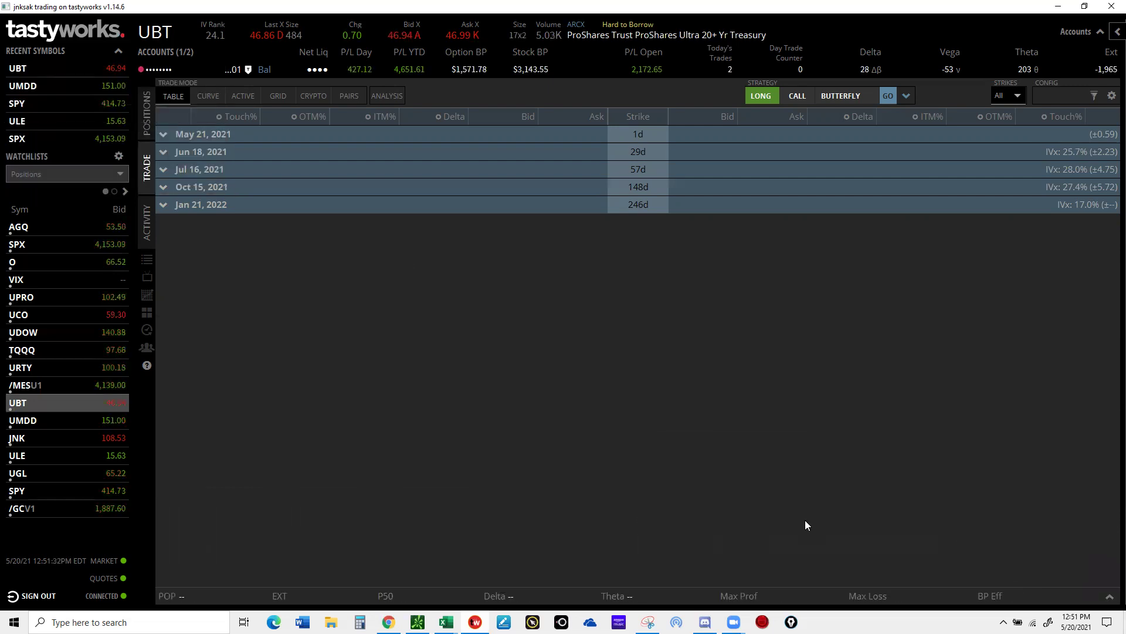
- Look up ULE and send a limit order to sell 19 shares at the bid price
left_click(160, 32)
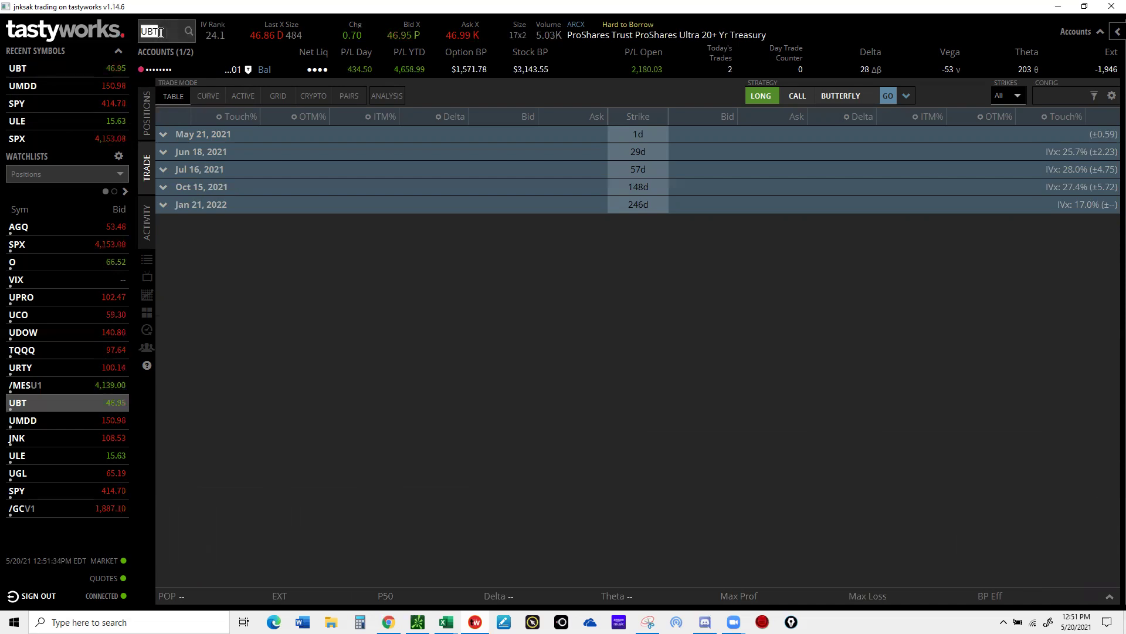
type("ULE")
key("Return")
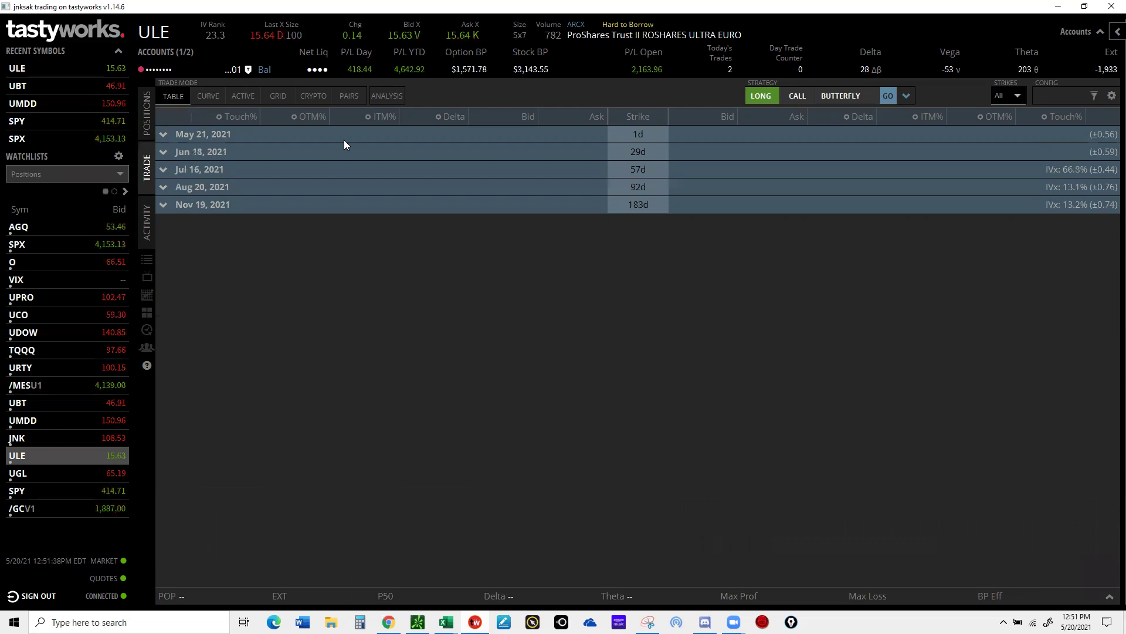
left_click(404, 35)
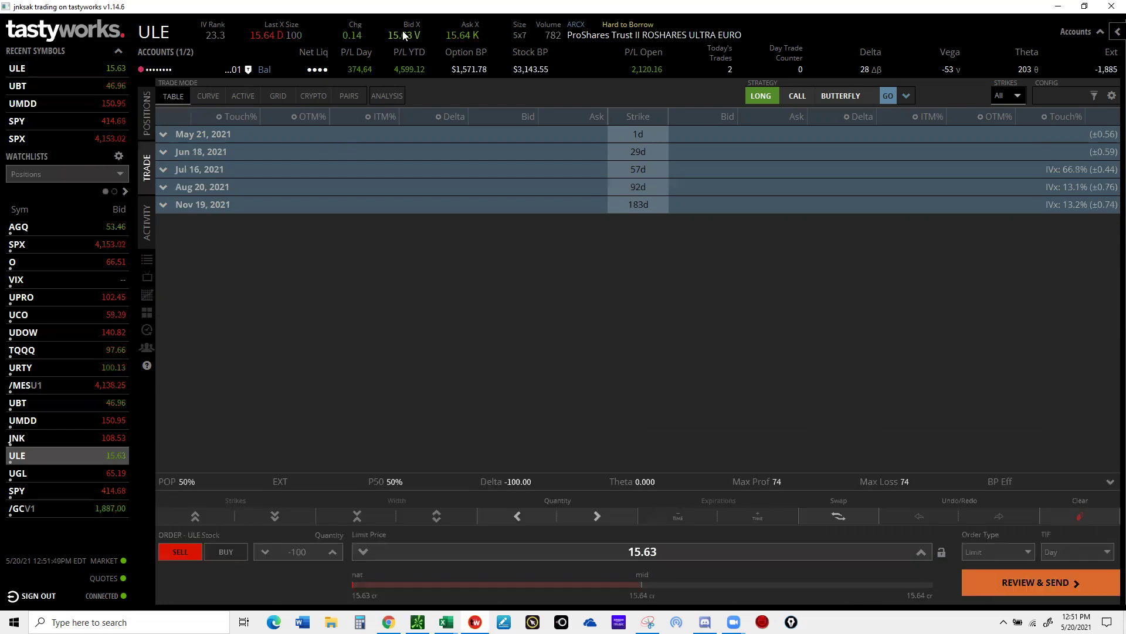
left_click_drag(295, 551, 319, 548)
type("9")
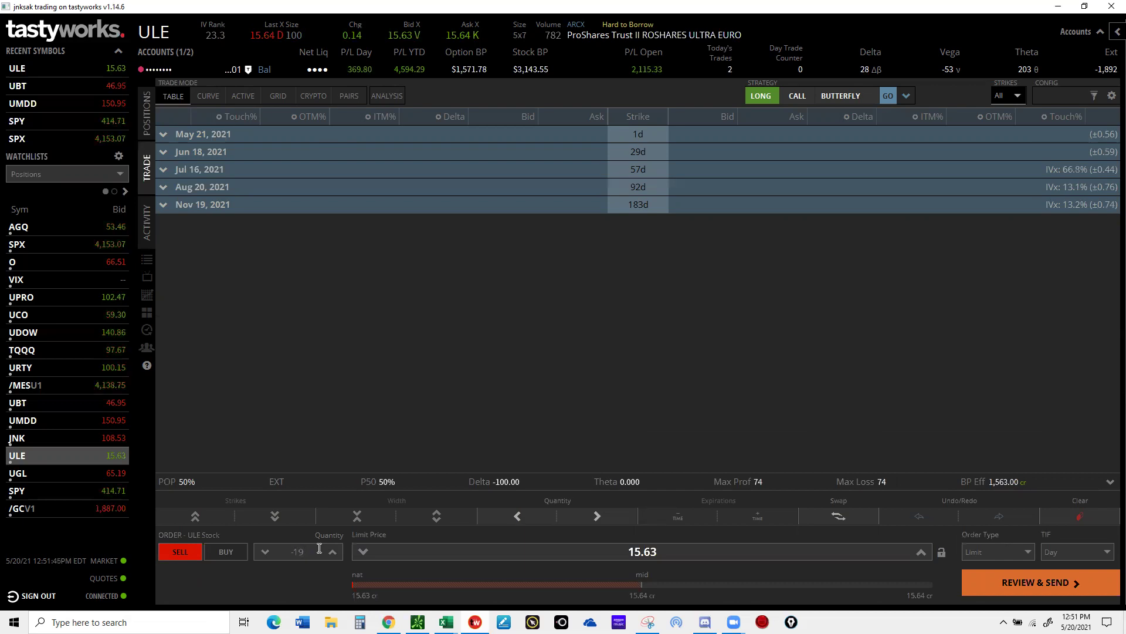
left_click(1033, 583)
left_click(1033, 583)
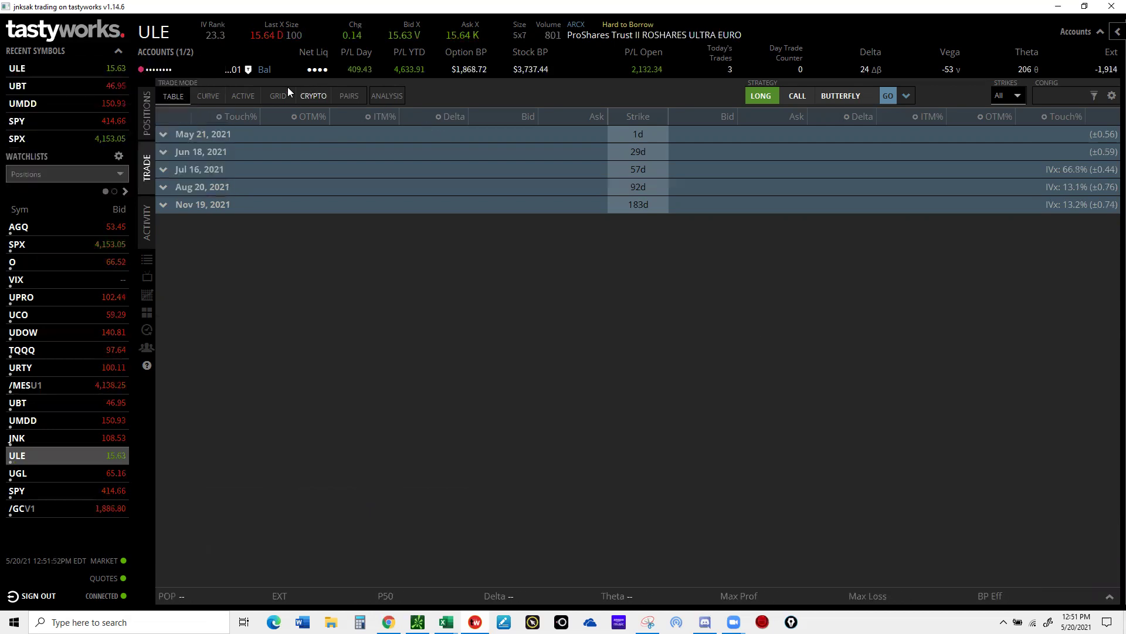
- Return to the stock positions, choose AGQ and send a limit order to sell 4 shares at the bid price
left_click(147, 113)
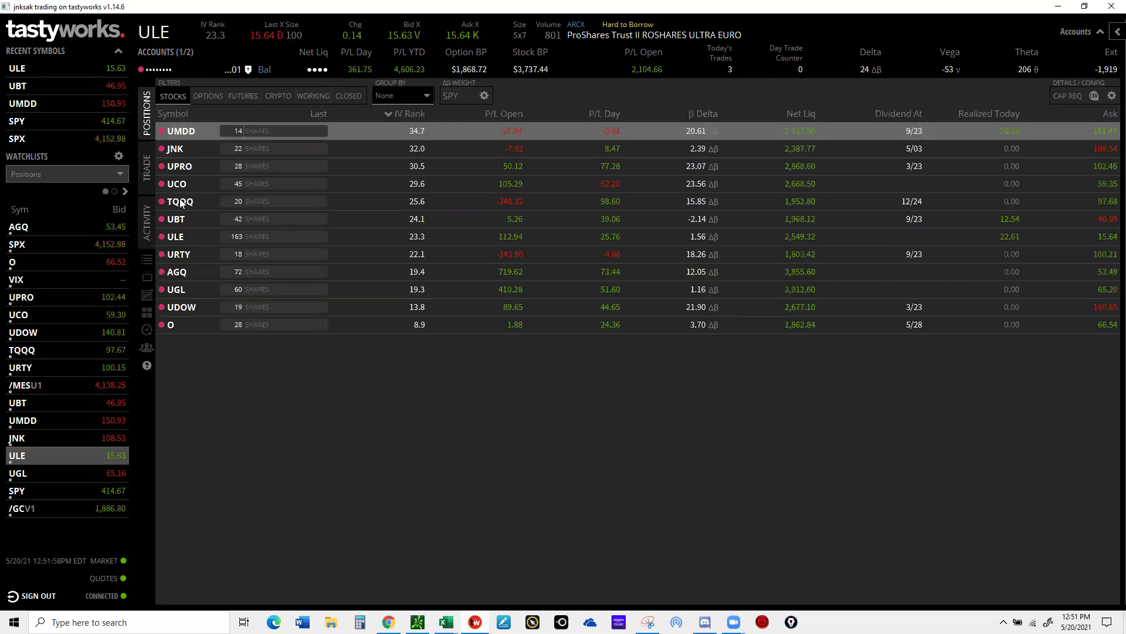
left_click(175, 273)
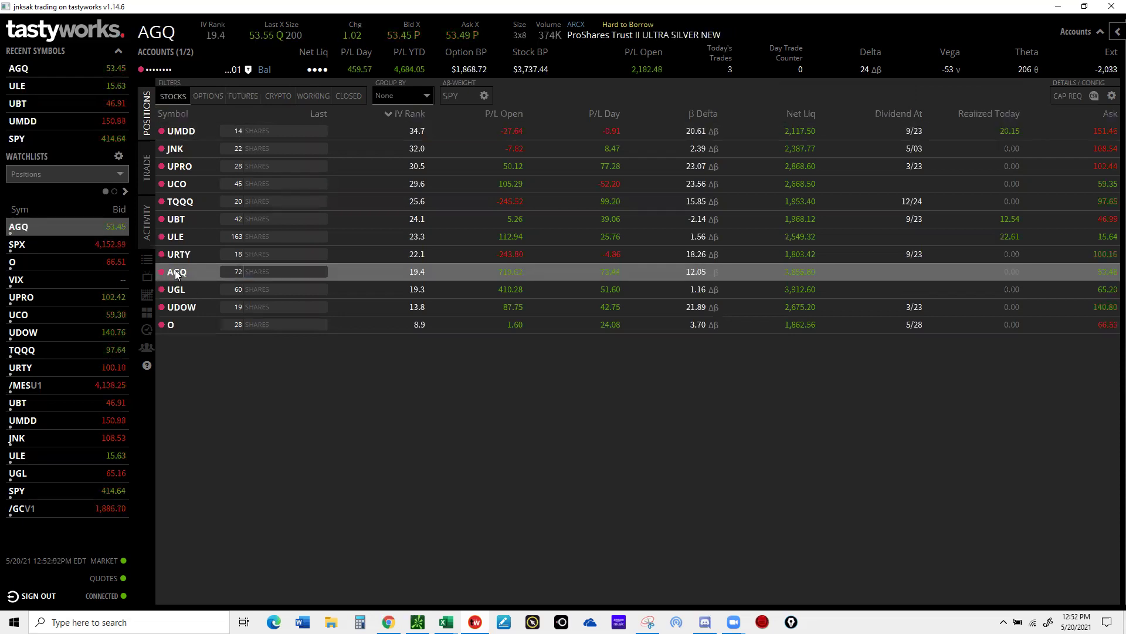
left_click(398, 32)
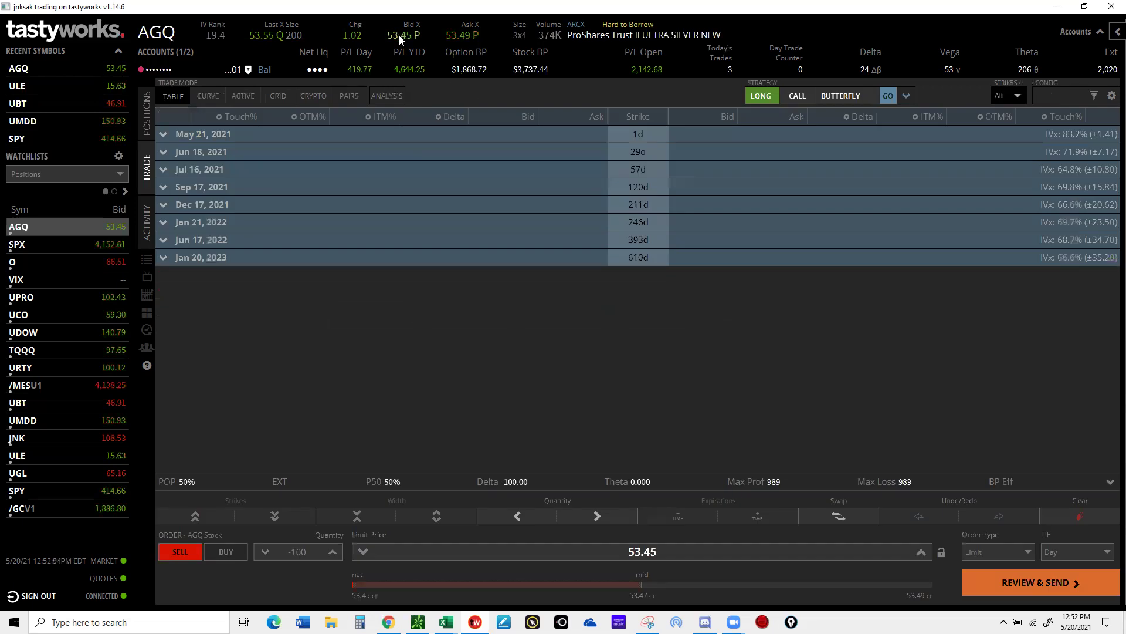
double_click(321, 550)
type("4")
key("Return")
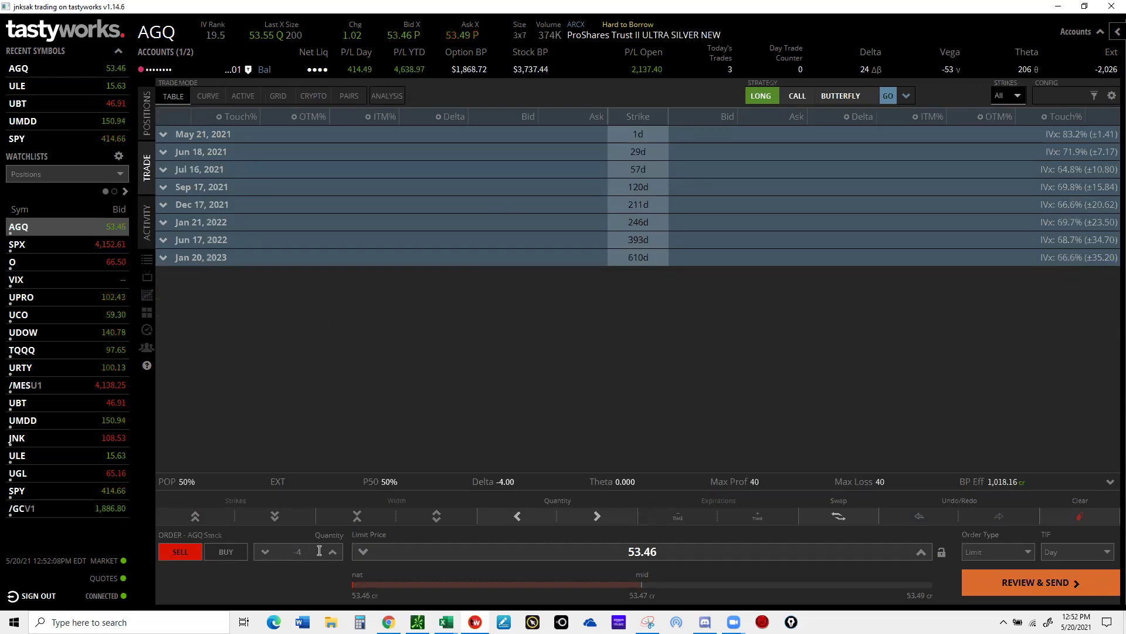
left_click(1023, 586)
left_click(1027, 583)
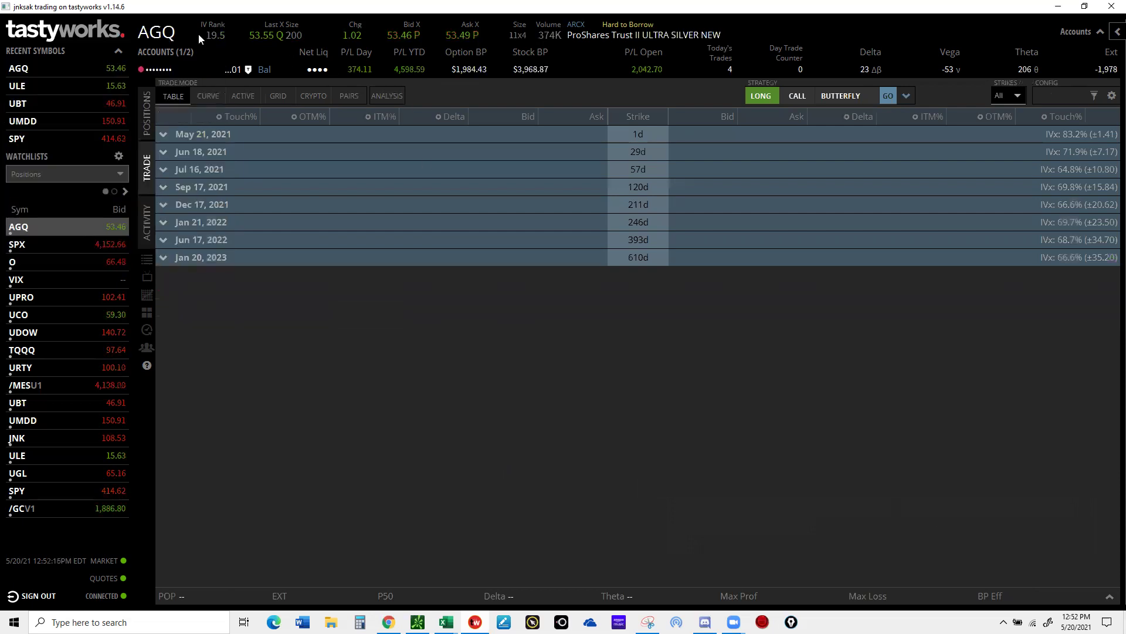
- Choose URTY from the stock positions and send a limit order to buy 1 share at the ask price
left_click(148, 123)
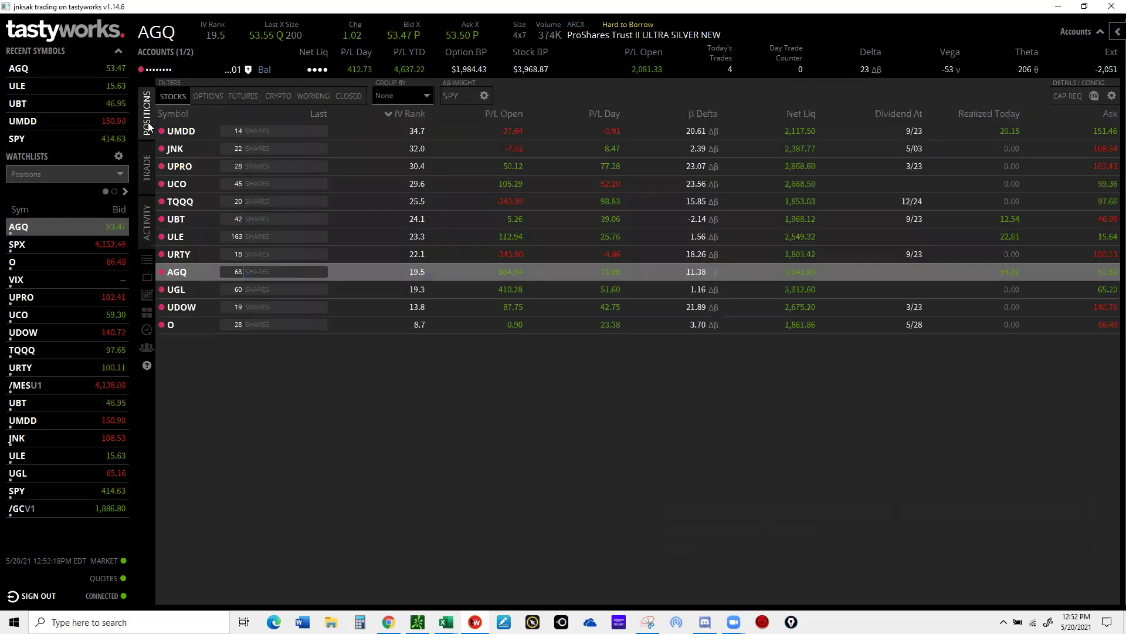
left_click(174, 254)
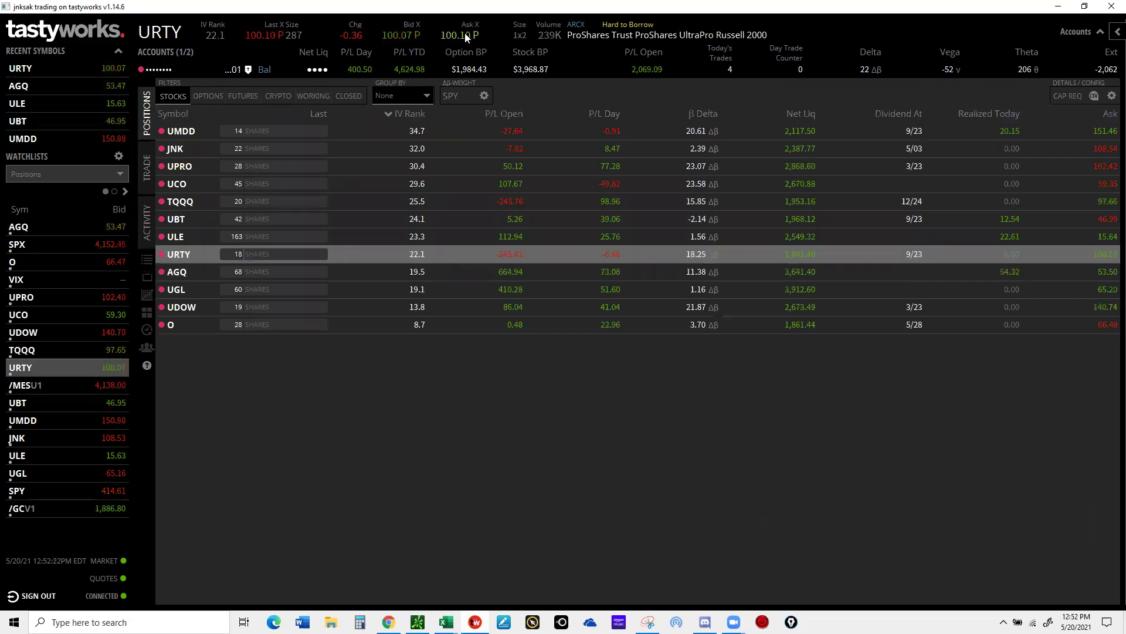
left_click(464, 33)
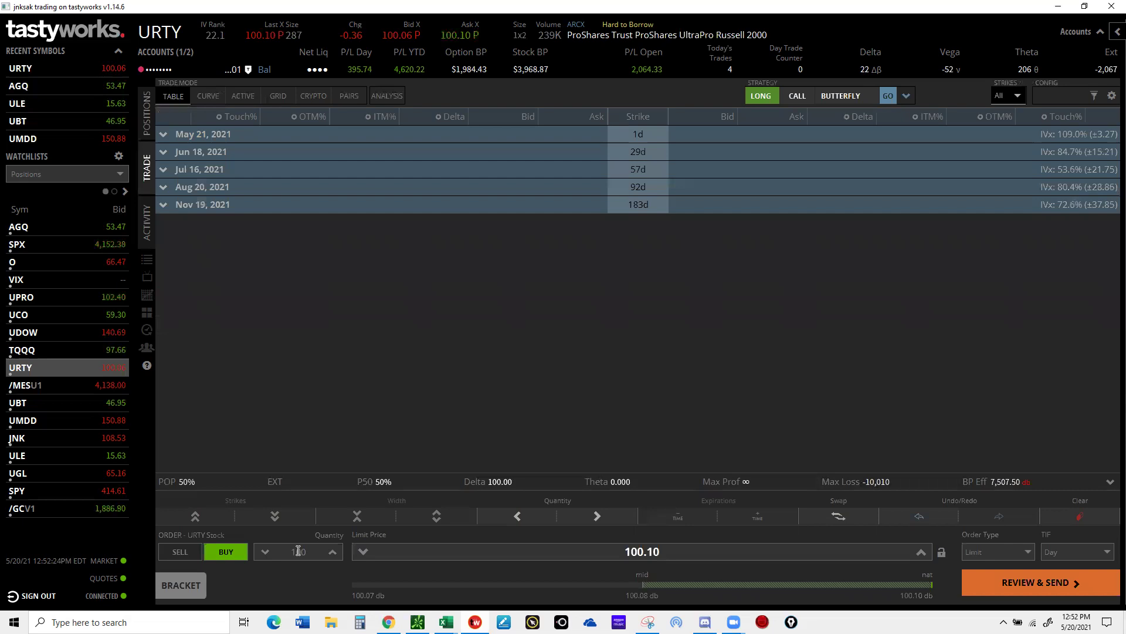
left_click(320, 551)
key("BackSpace")
key("BackSpace")
left_click(1001, 589)
left_click(1001, 590)
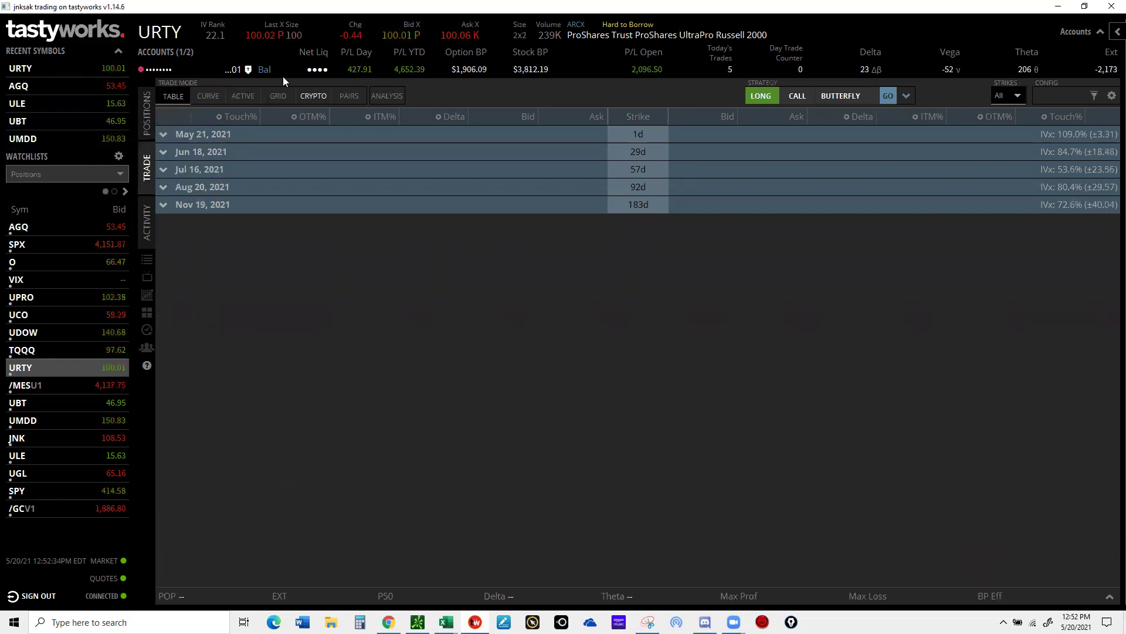
- Choose TQQQ from the stock positions and send a limit order to buy 5 shares at the ask price
left_click(146, 120)
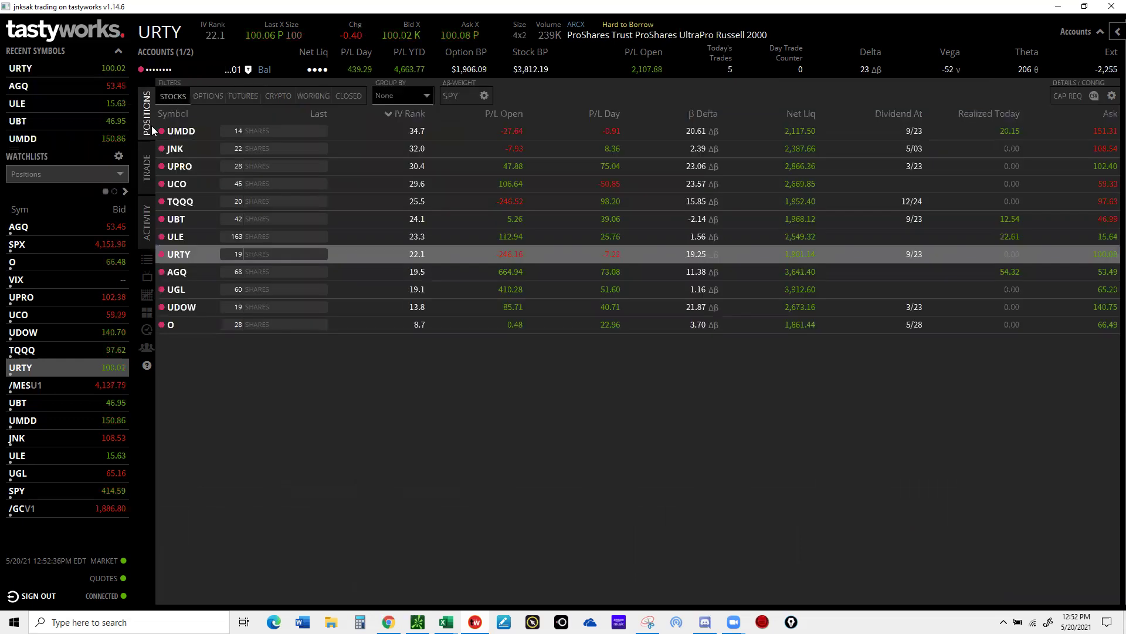
left_click(182, 202)
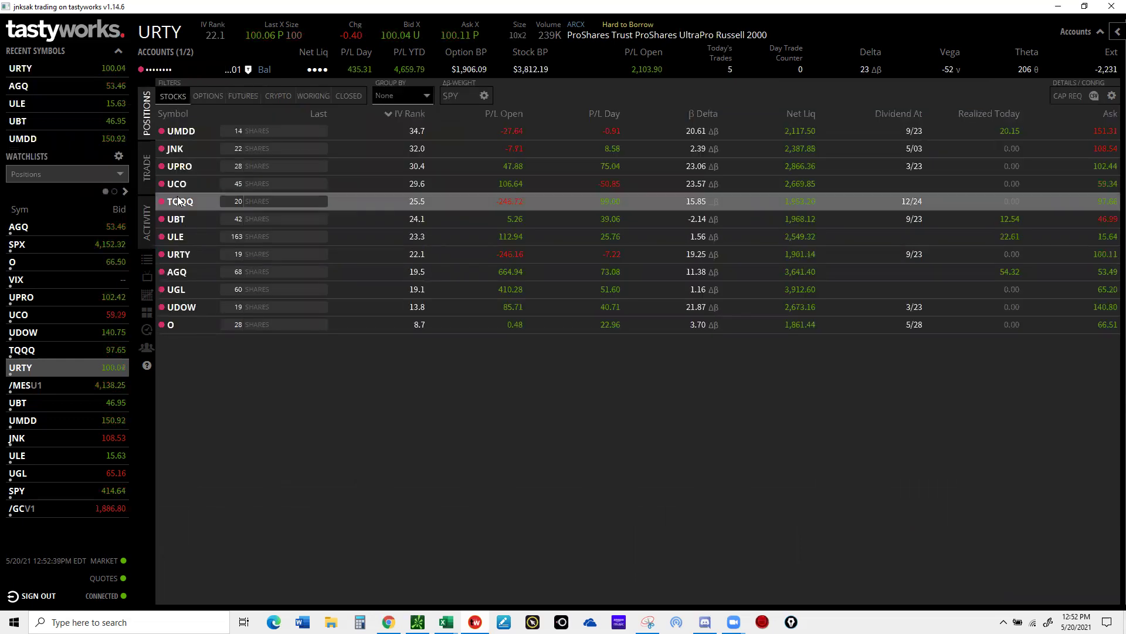
left_click(463, 38)
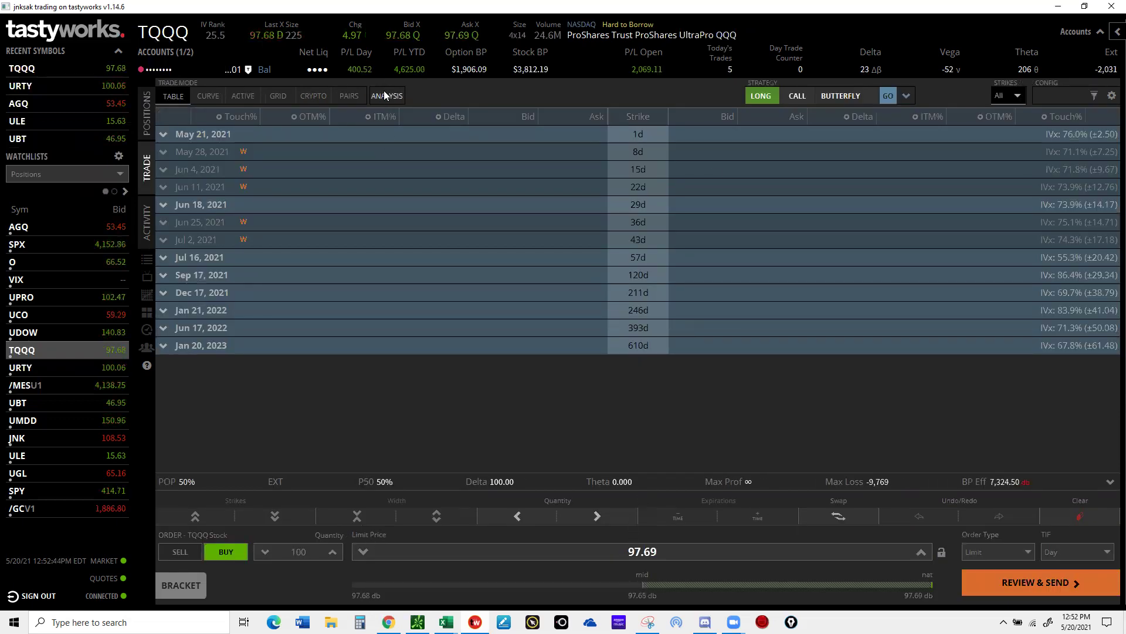
left_click(464, 36)
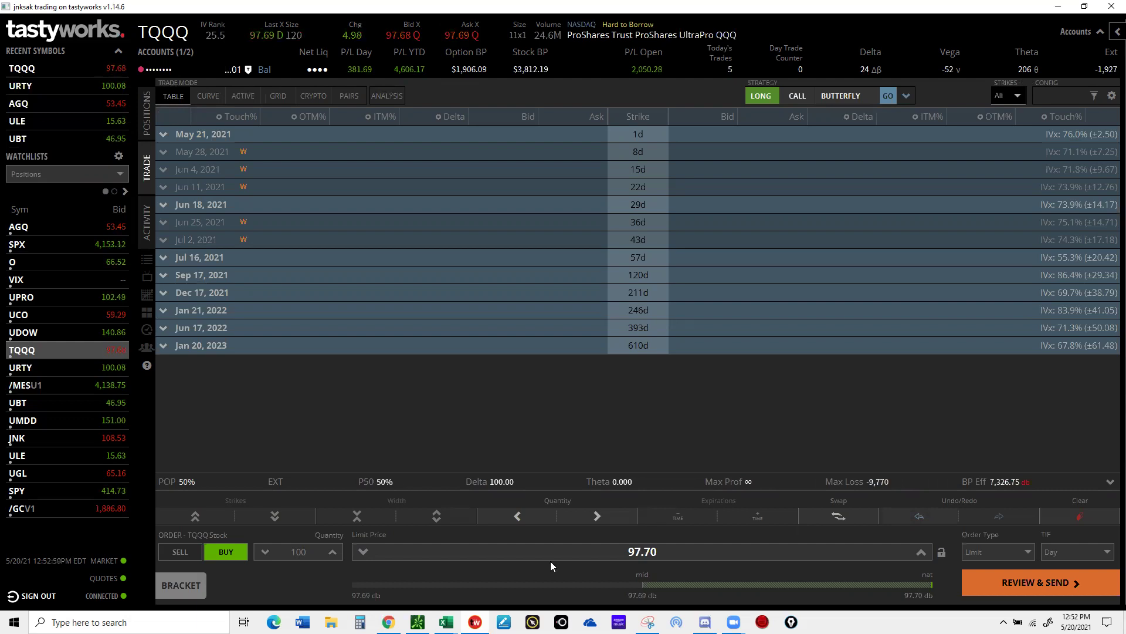
double_click(296, 551)
type("5")
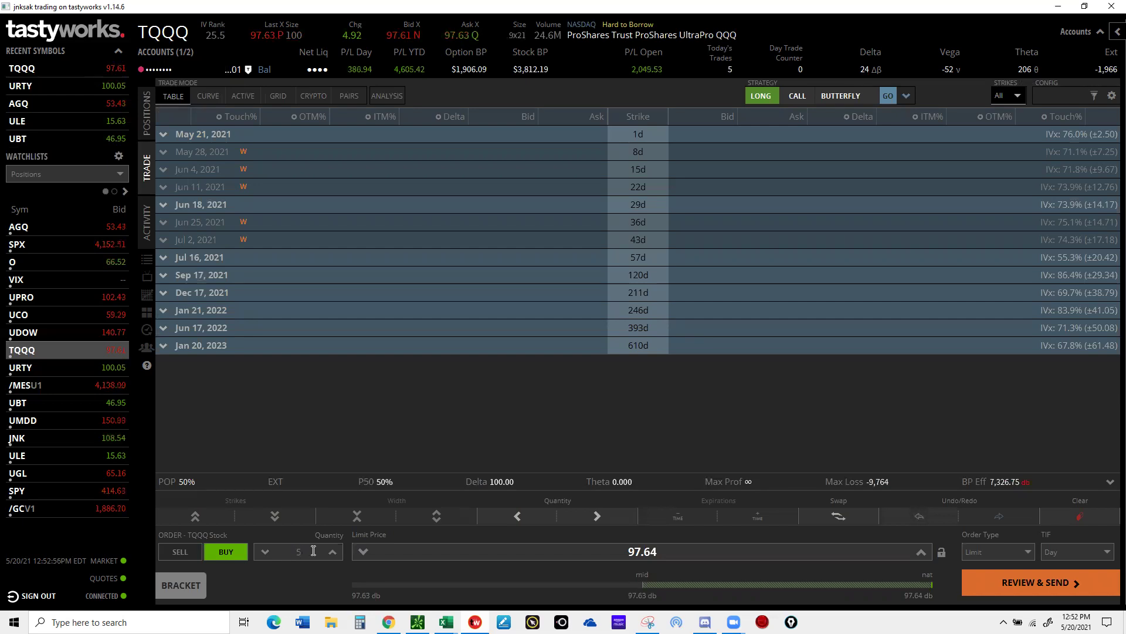
left_click(1008, 584)
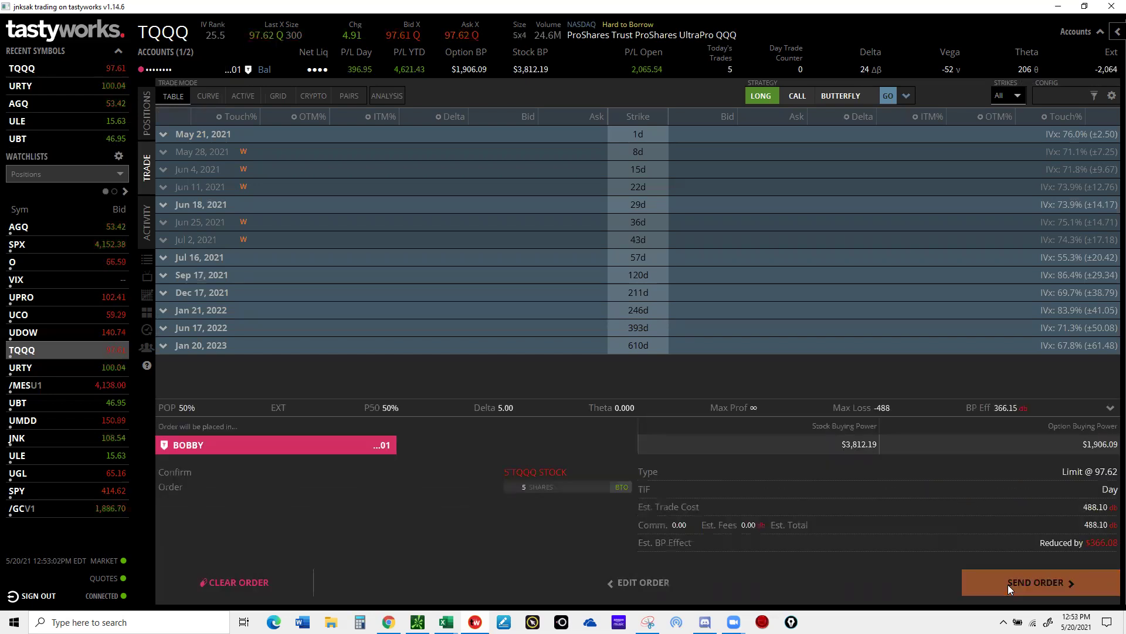
left_click(1008, 584)
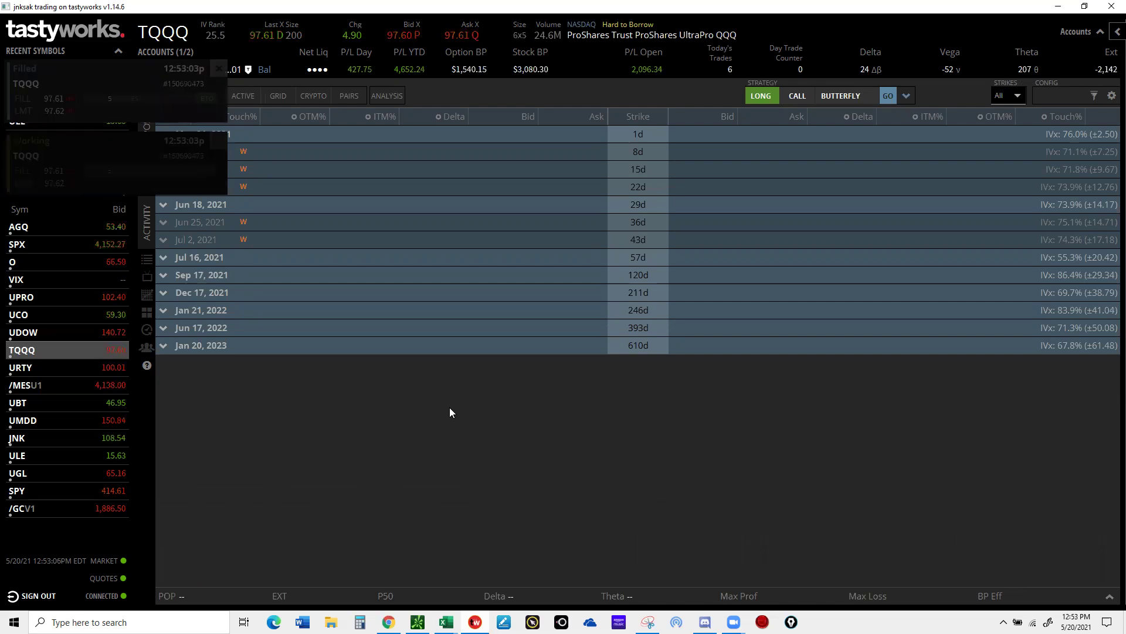
- Choose UGL from the stock positions and send a limit order to sell 11 shares at the bid price
left_click(149, 119)
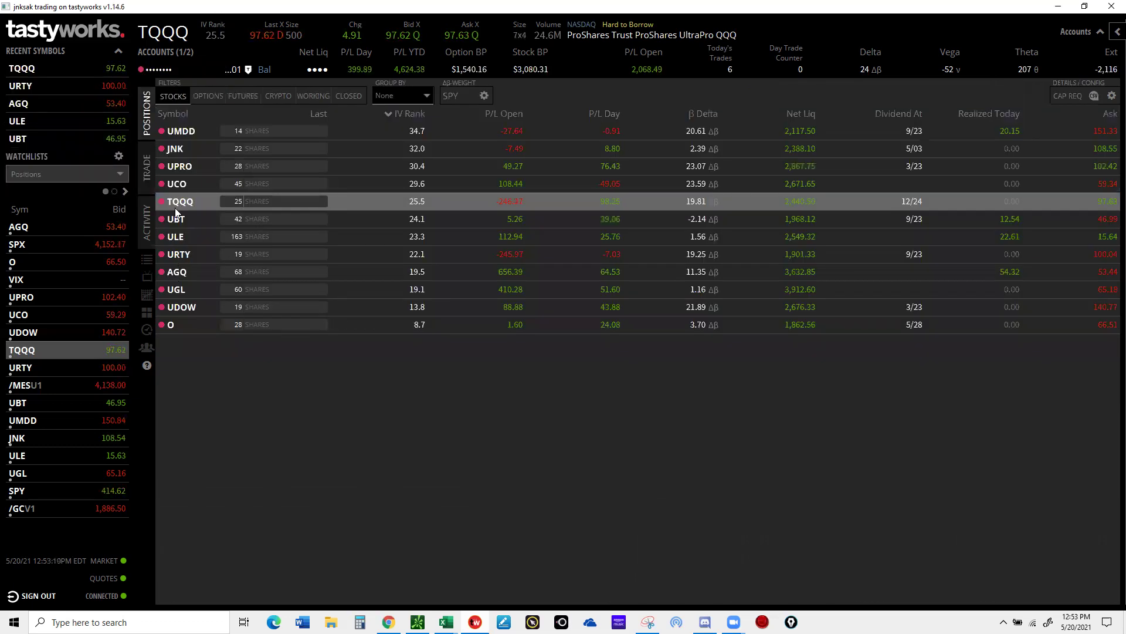
left_click(178, 289)
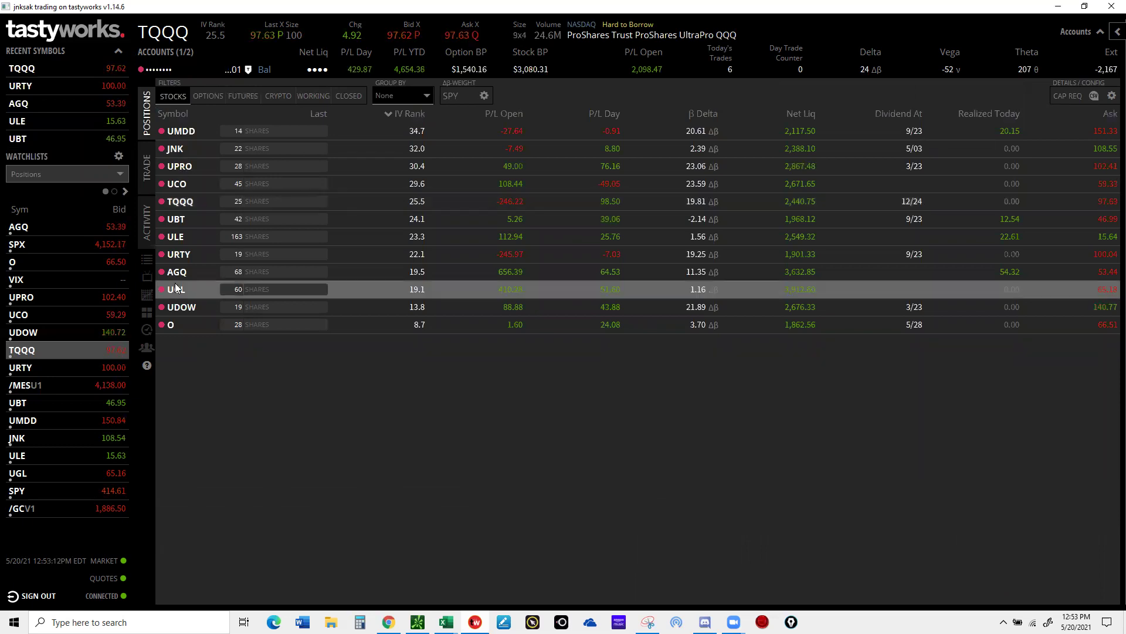
left_click(405, 33)
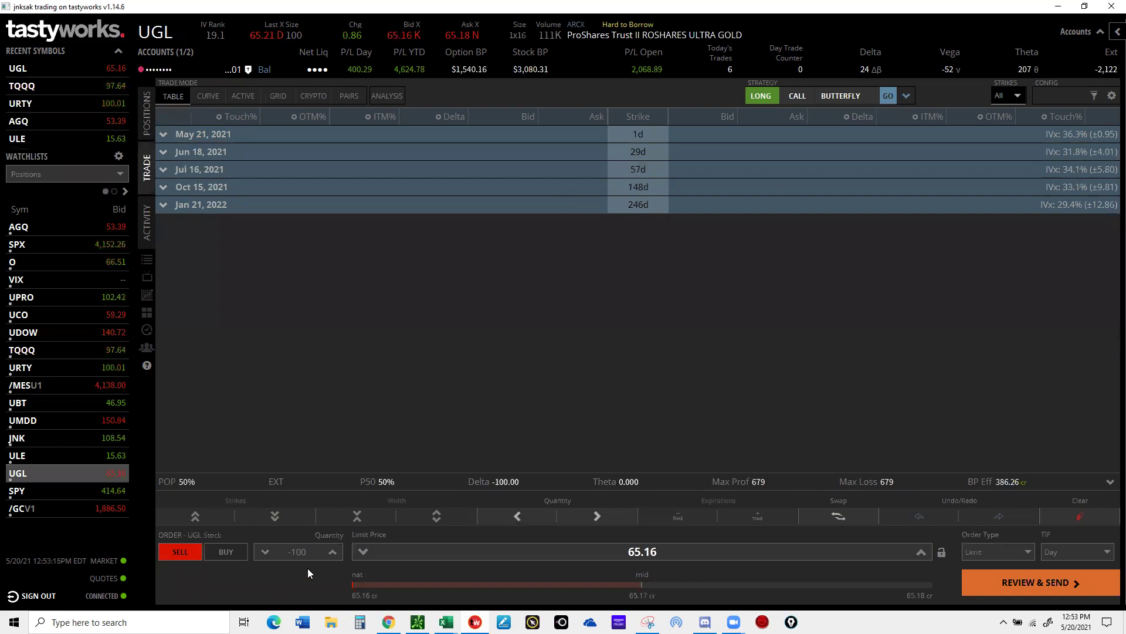
double_click(296, 551)
type("11")
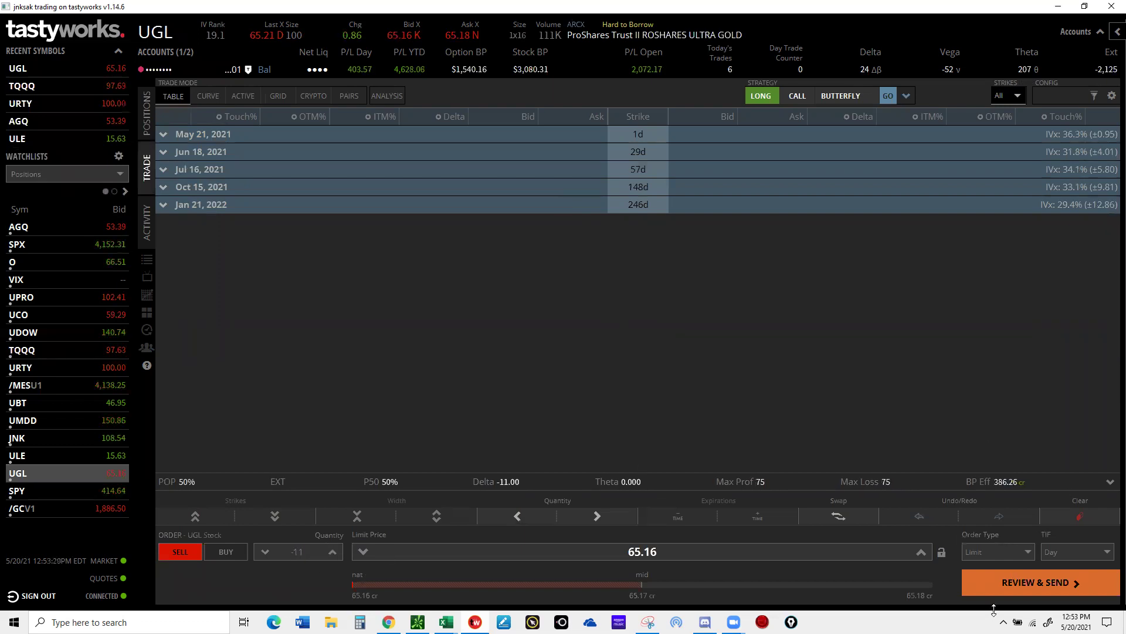
left_click(1010, 586)
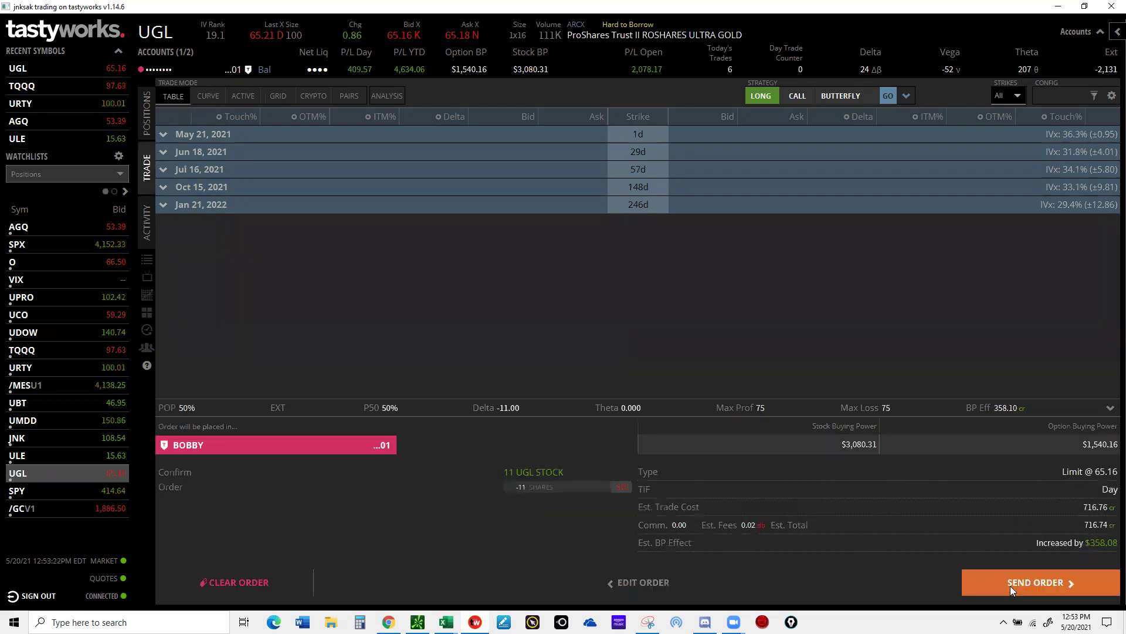
left_click(1010, 585)
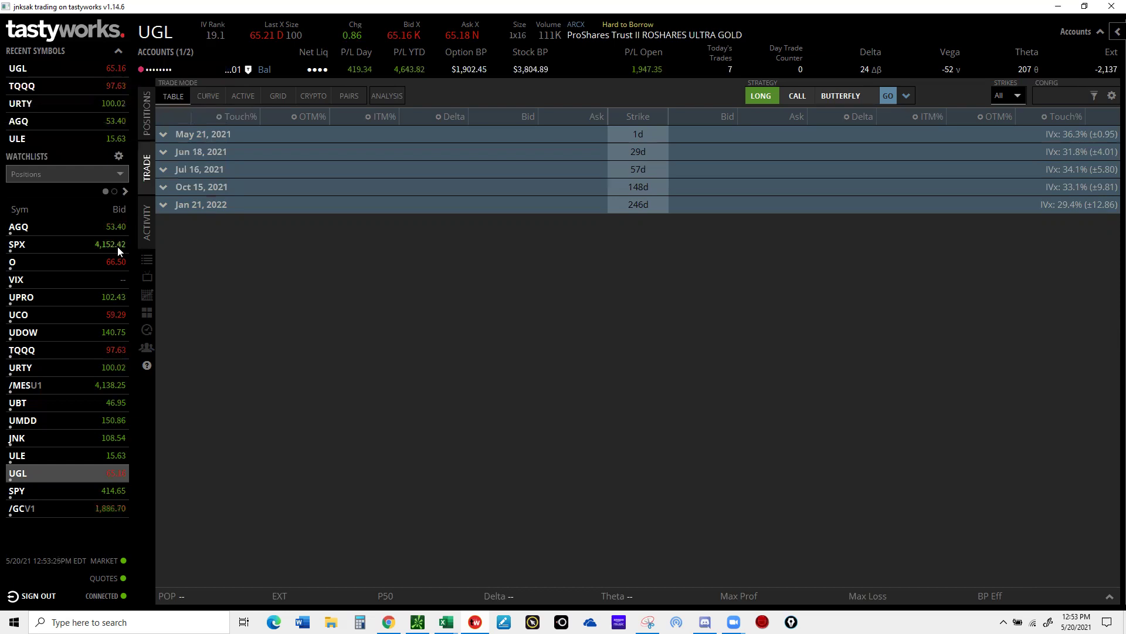
- Choose UCO from the stock positions and send a limit order to sell 16 shares at the bid price
left_click(147, 109)
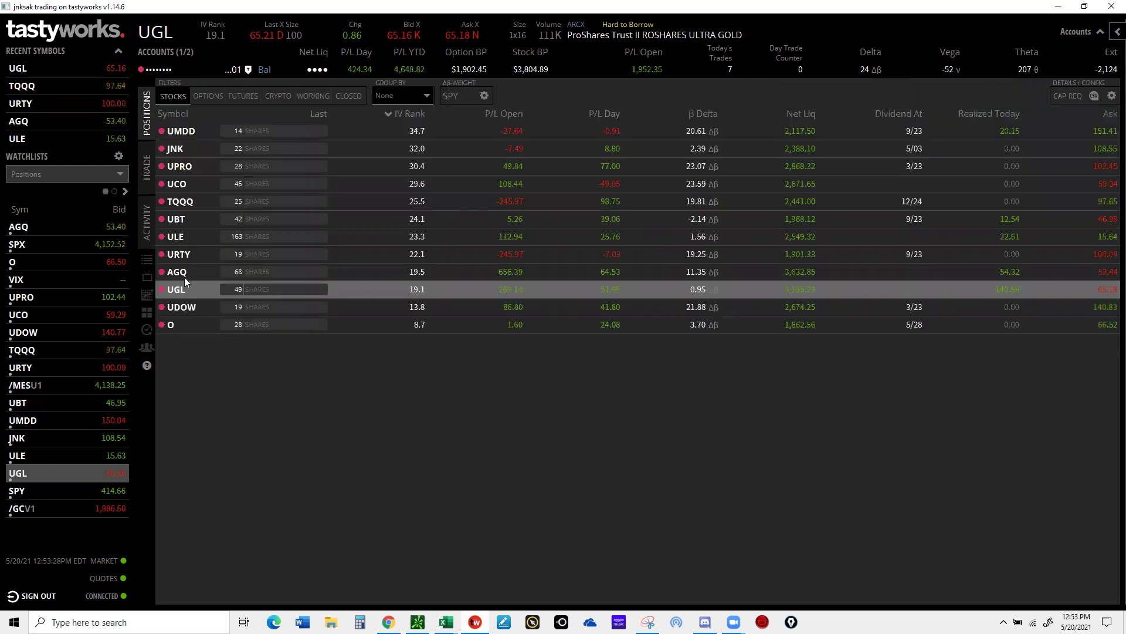
left_click(178, 185)
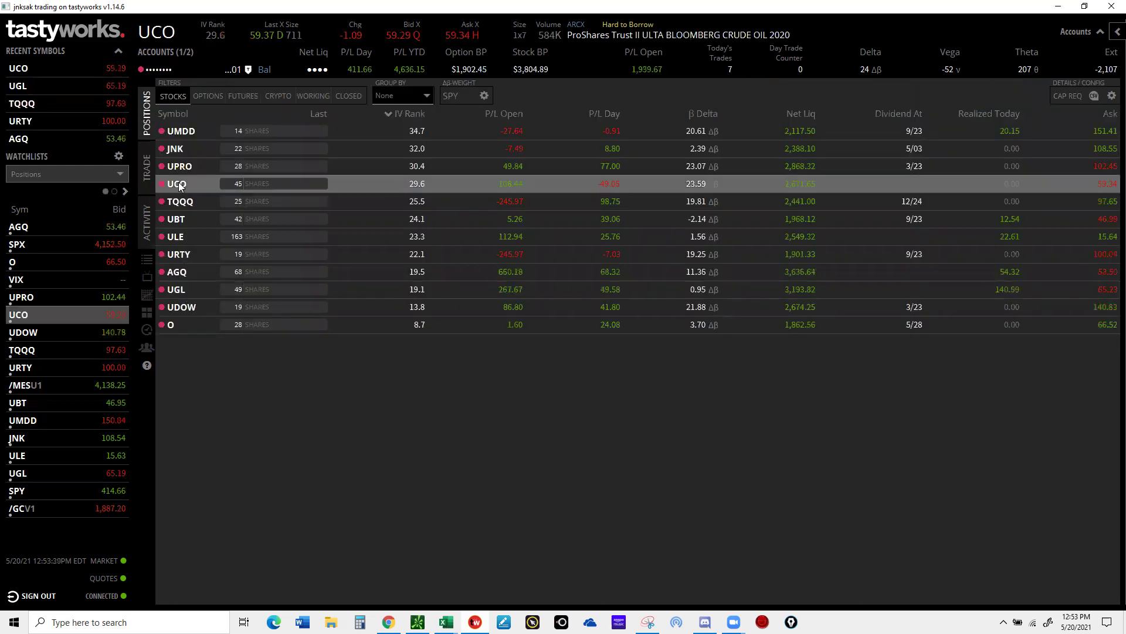
left_click(402, 34)
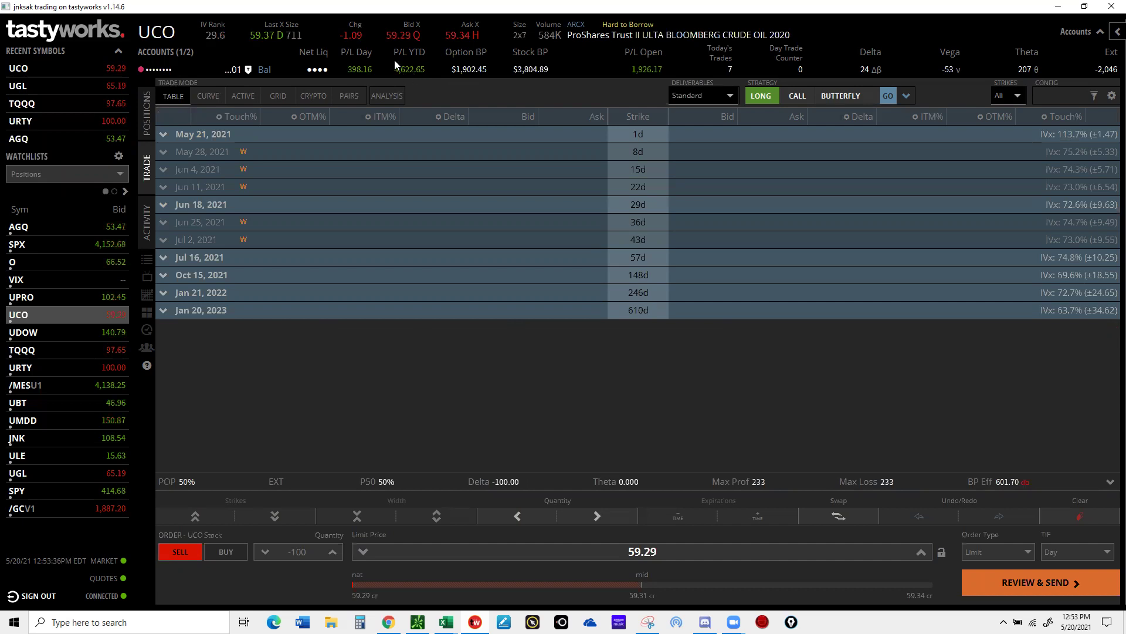
double_click(297, 548)
type("16")
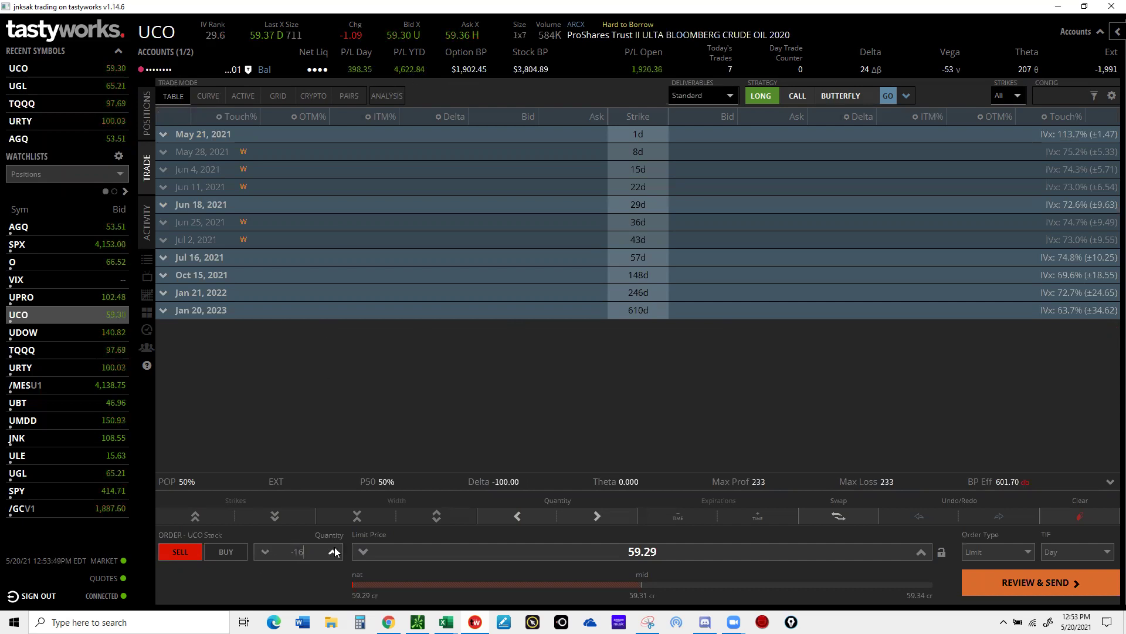
left_click(1011, 585)
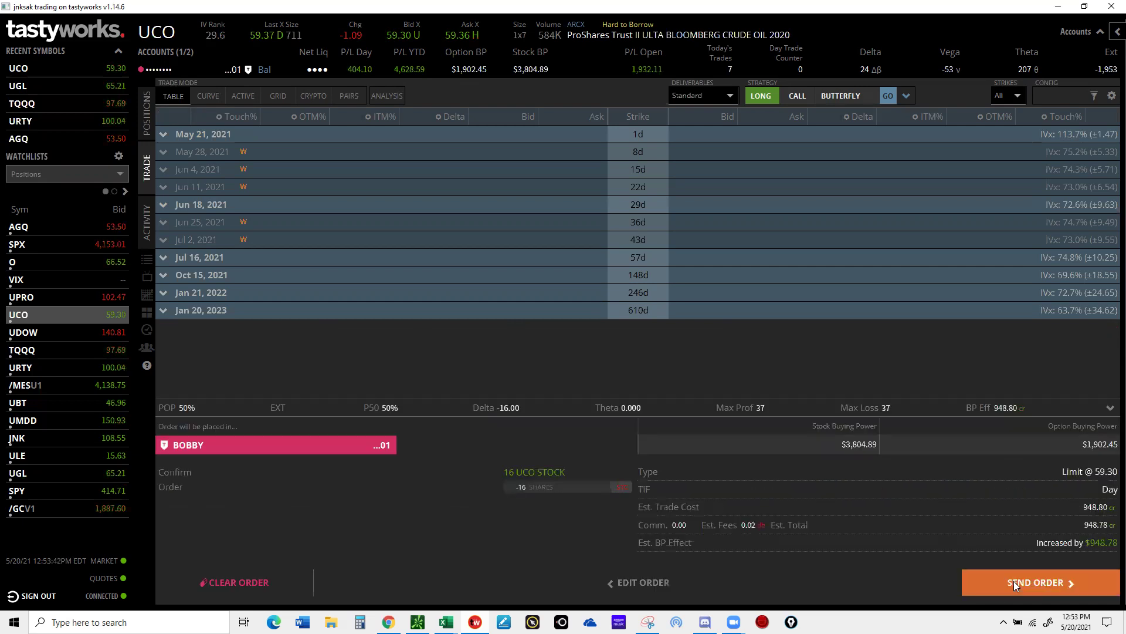
left_click(1014, 581)
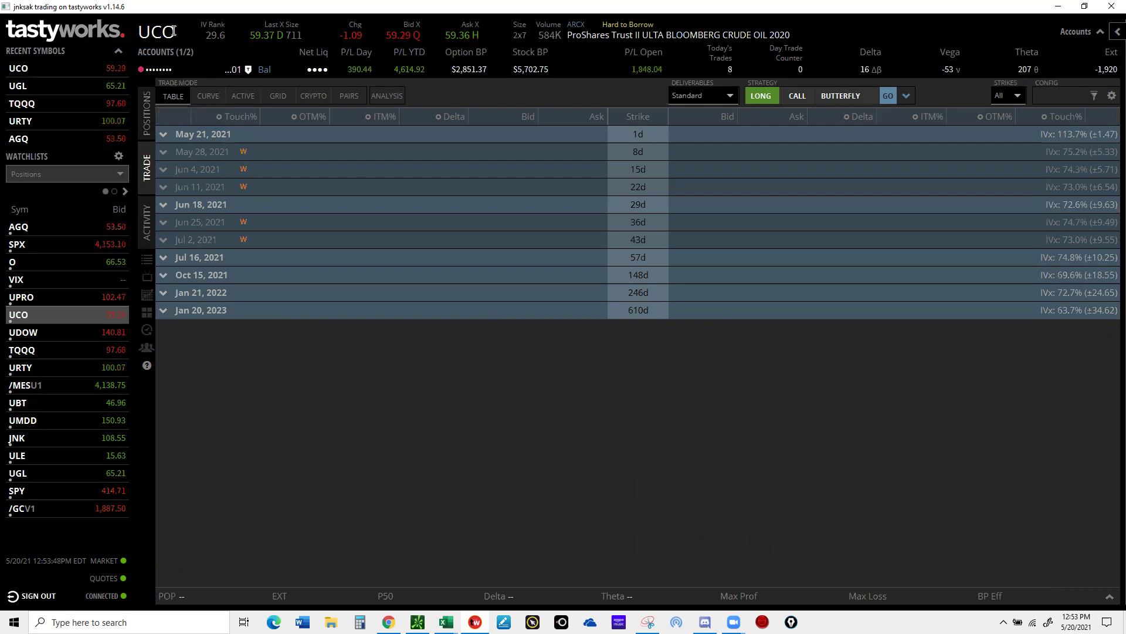
- Choose O from the stock positions and send a limit order to buy 1 share at the ask price
left_click(148, 116)
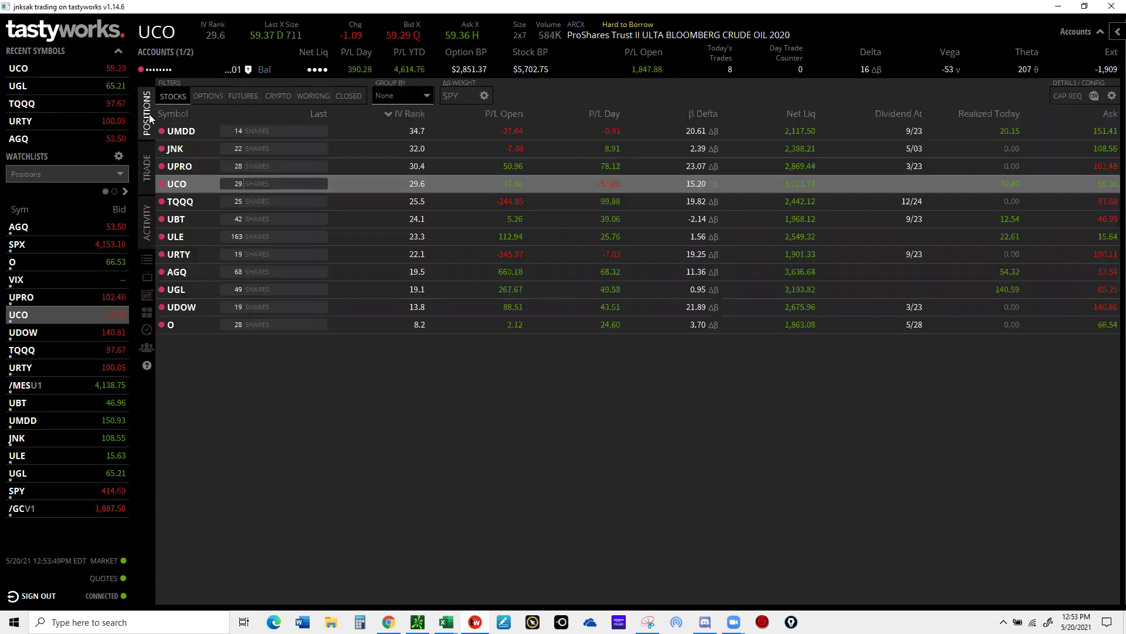
left_click(171, 325)
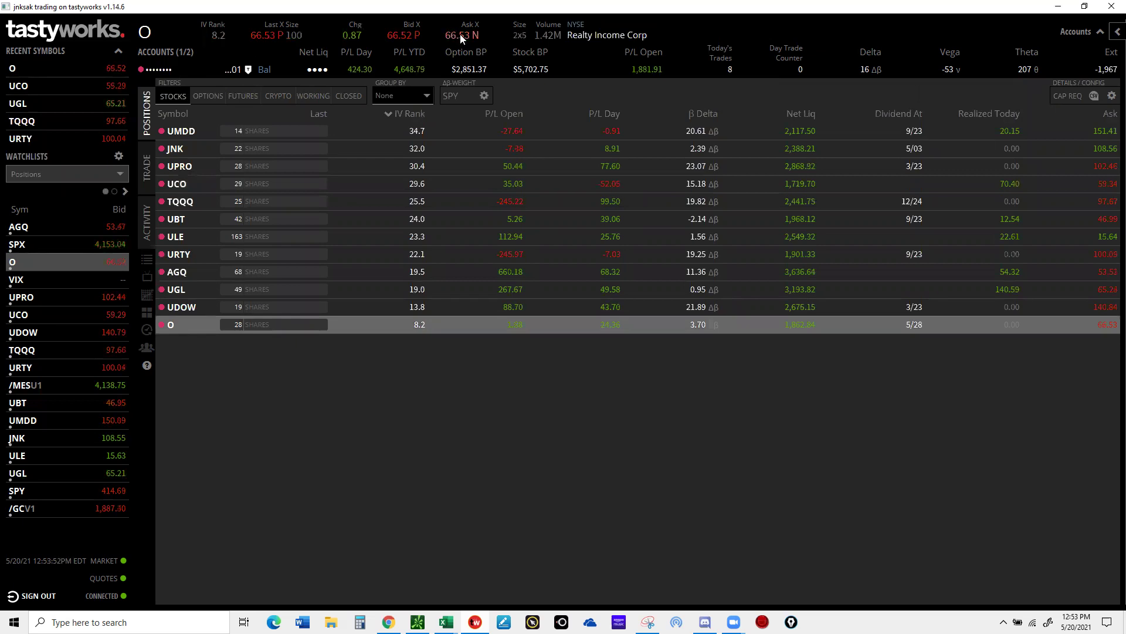
left_click(461, 36)
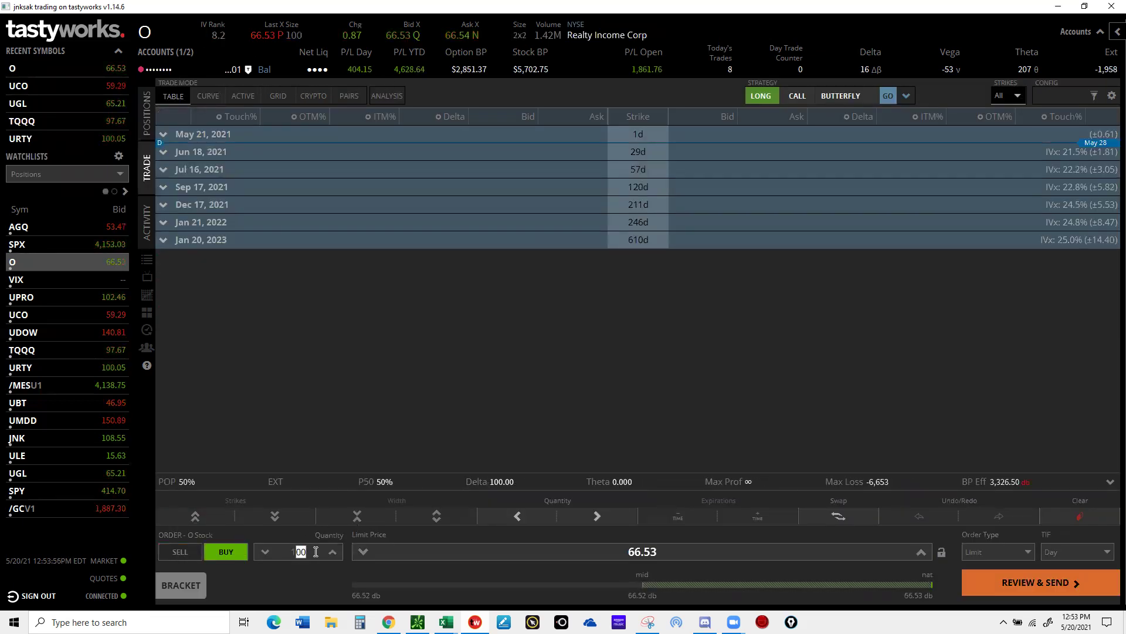
left_click(991, 582)
left_click(992, 582)
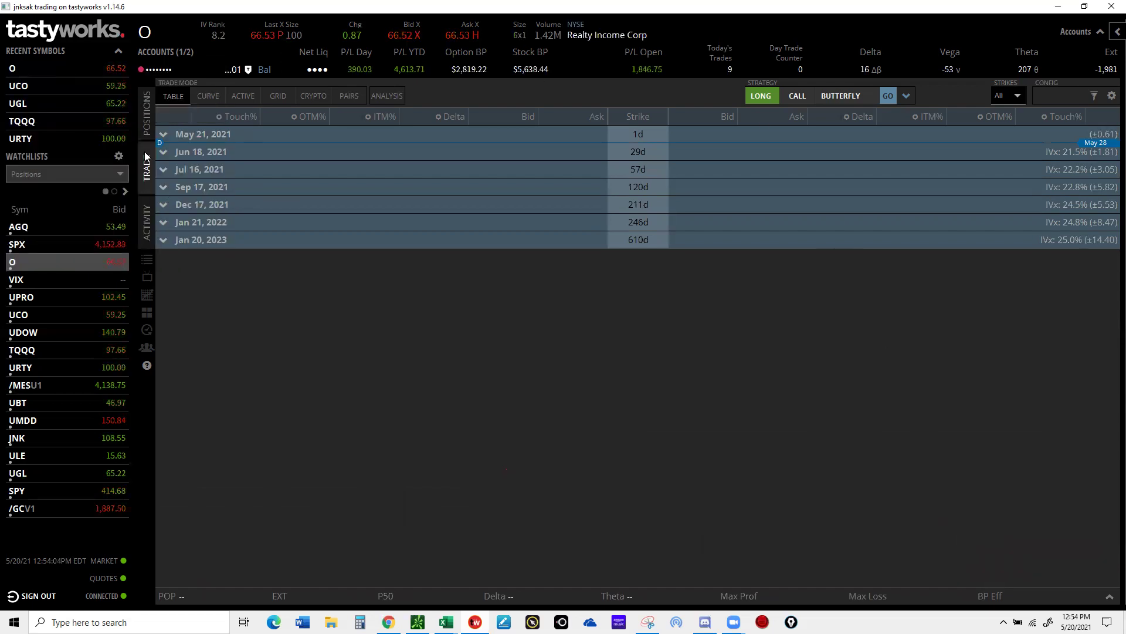
- Choose JNK from the stock positions and send a limit order to sell 2 shares at the bid price
left_click(147, 115)
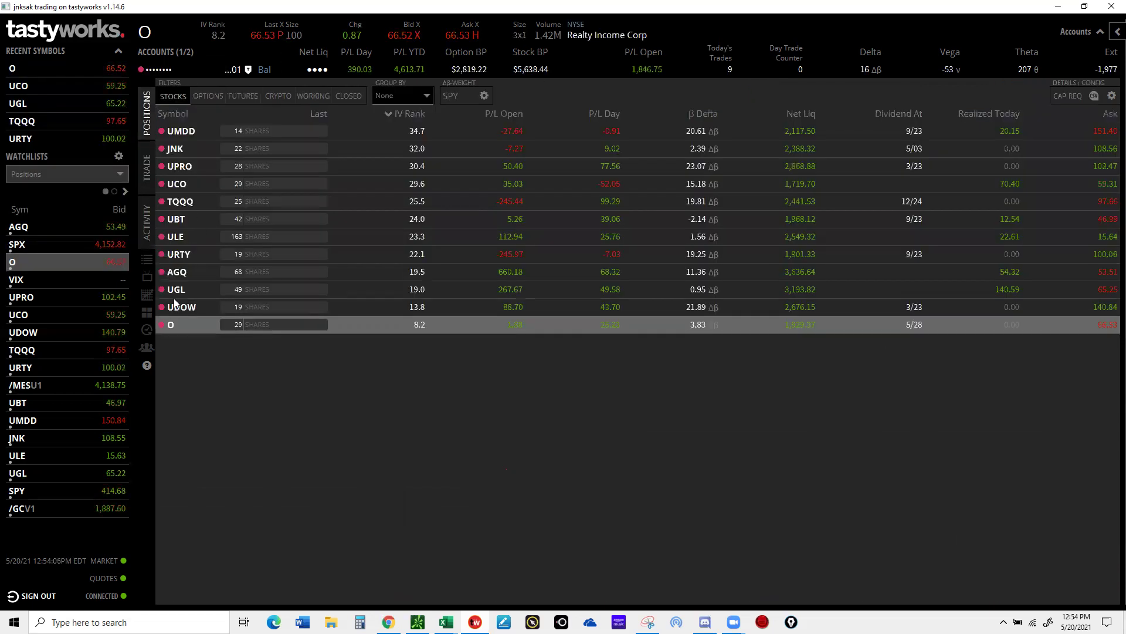
left_click(177, 151)
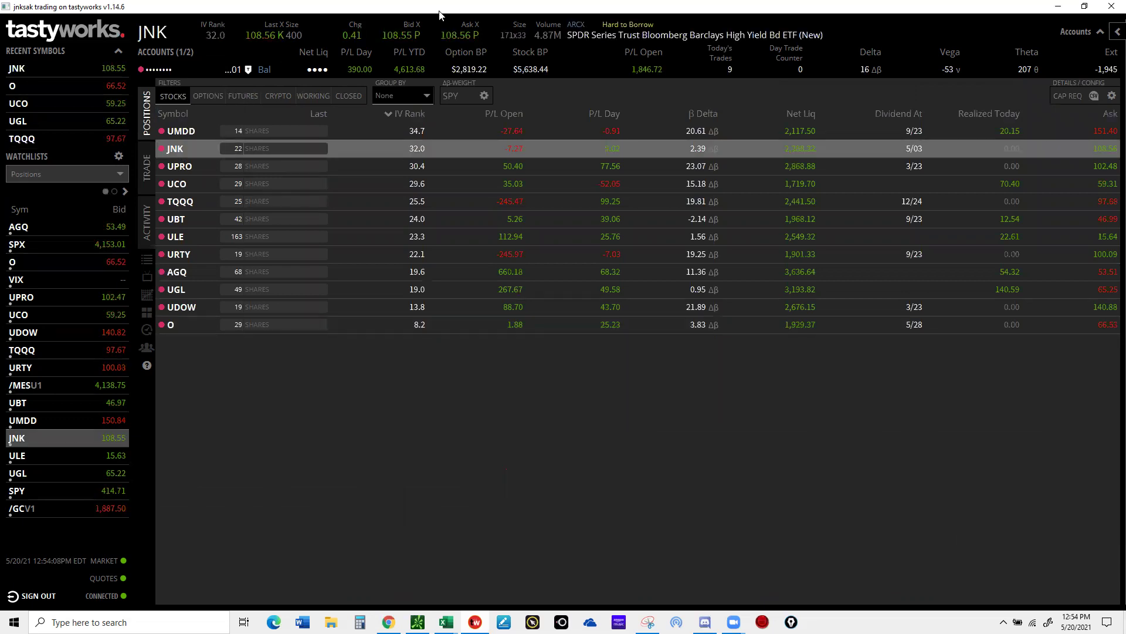
left_click(400, 29)
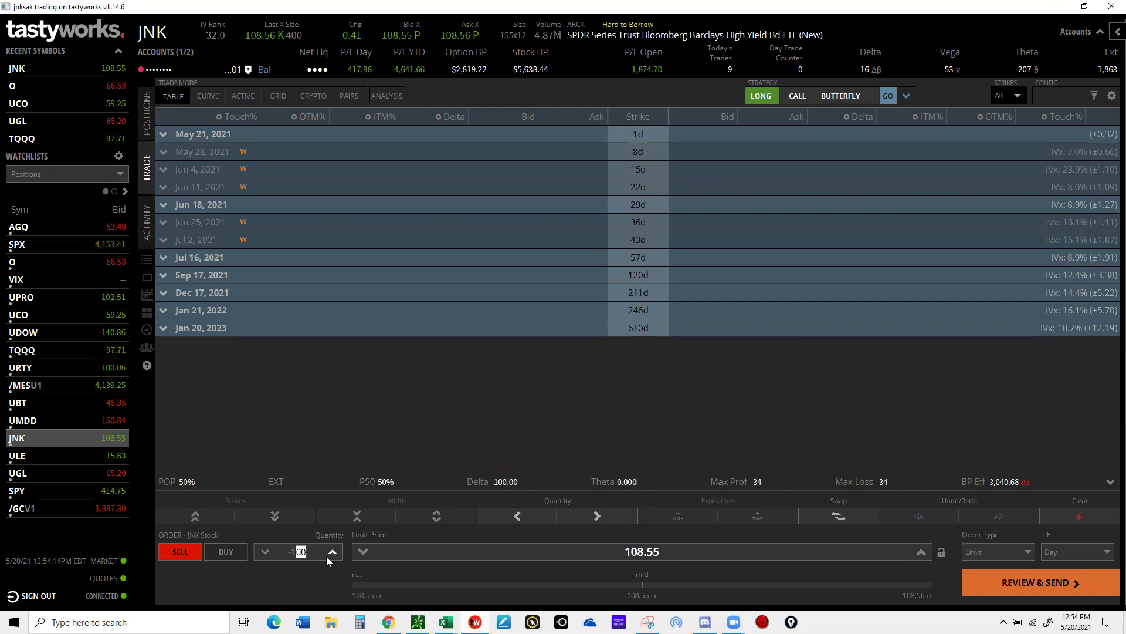
key("BackSpace")
key("BackSpace")
key("BackSpace")
type("2")
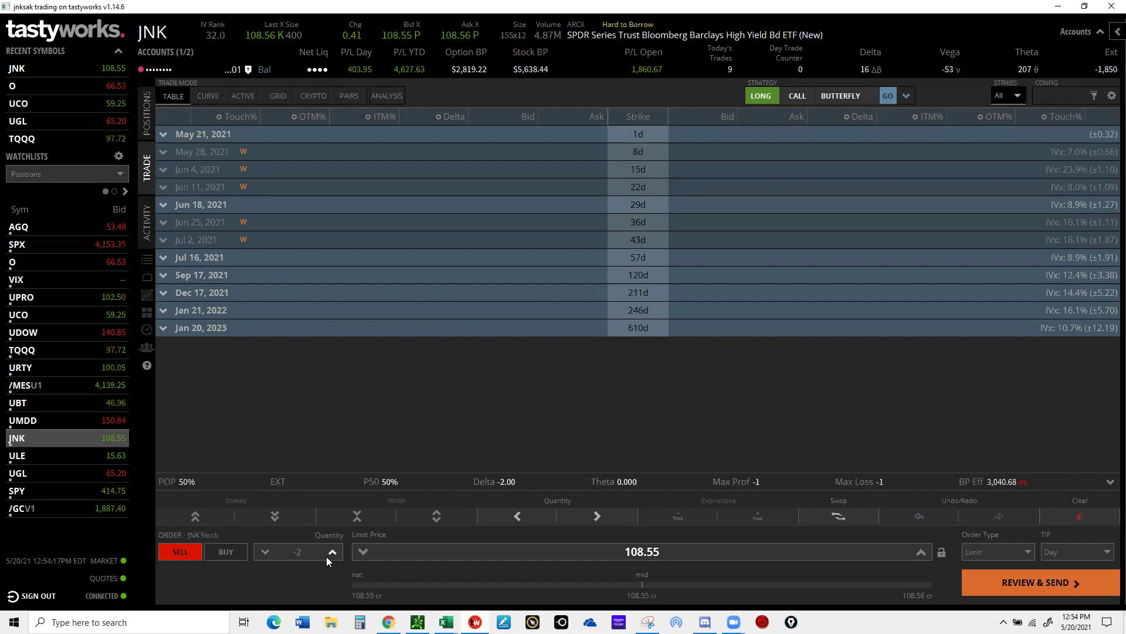
left_click(1004, 578)
left_click(1014, 579)
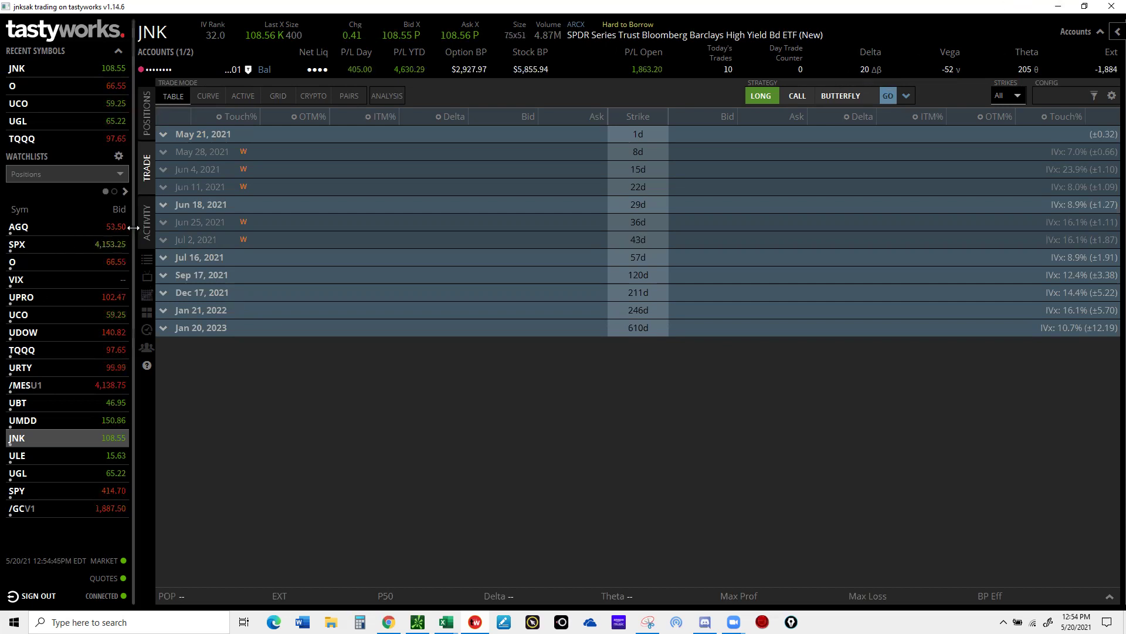
- Look up SPX, load a long call butterfly in the Jun 7, 2021 expiration and move its upper long leg to the 4165 strike
left_click(166, 29)
type("SPX")
key("Return")
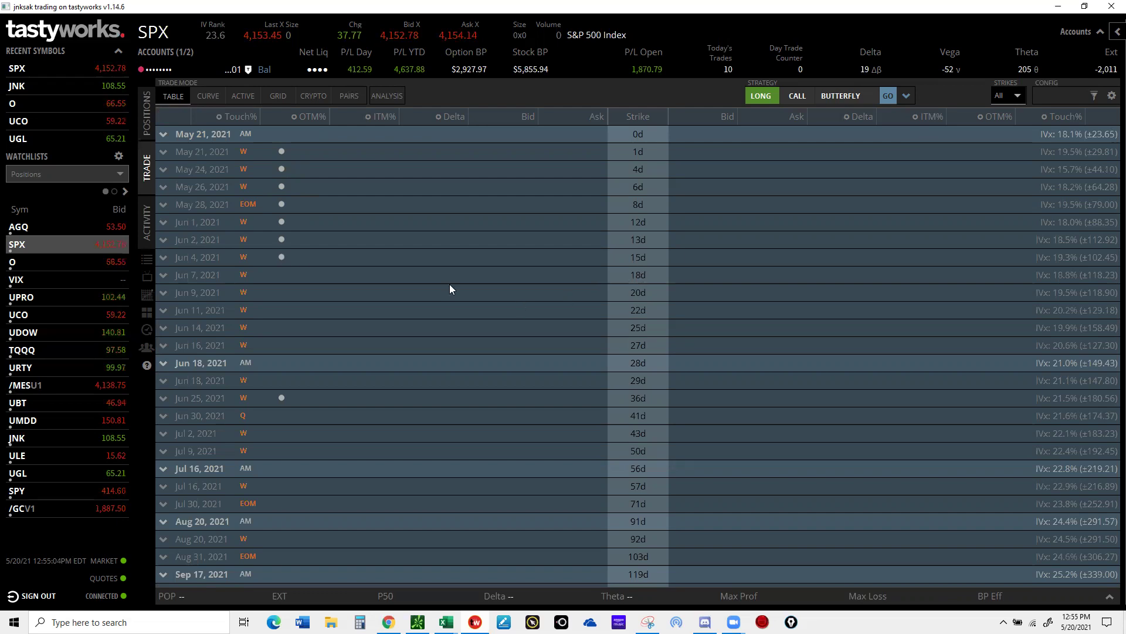
left_click(183, 274)
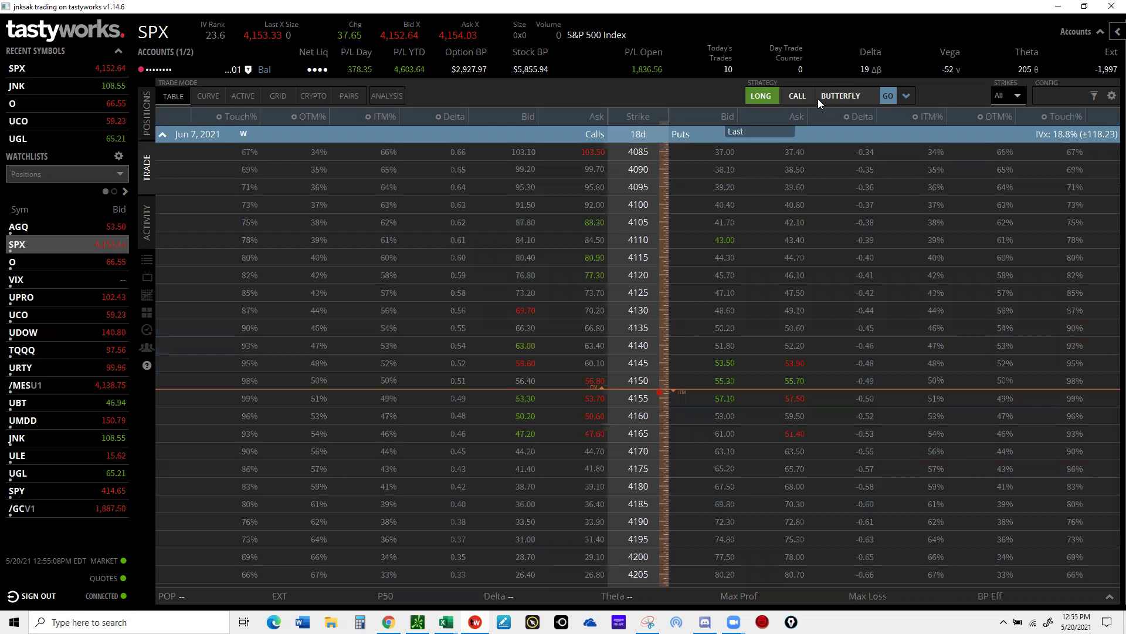
left_click(888, 95)
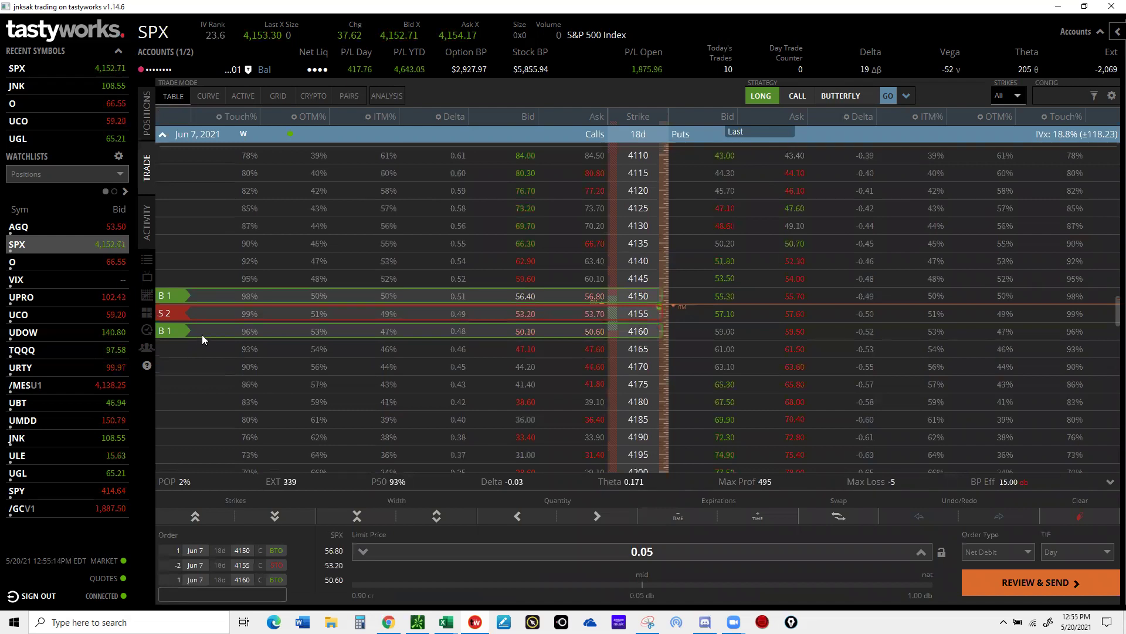
left_click_drag(203, 330, 206, 347)
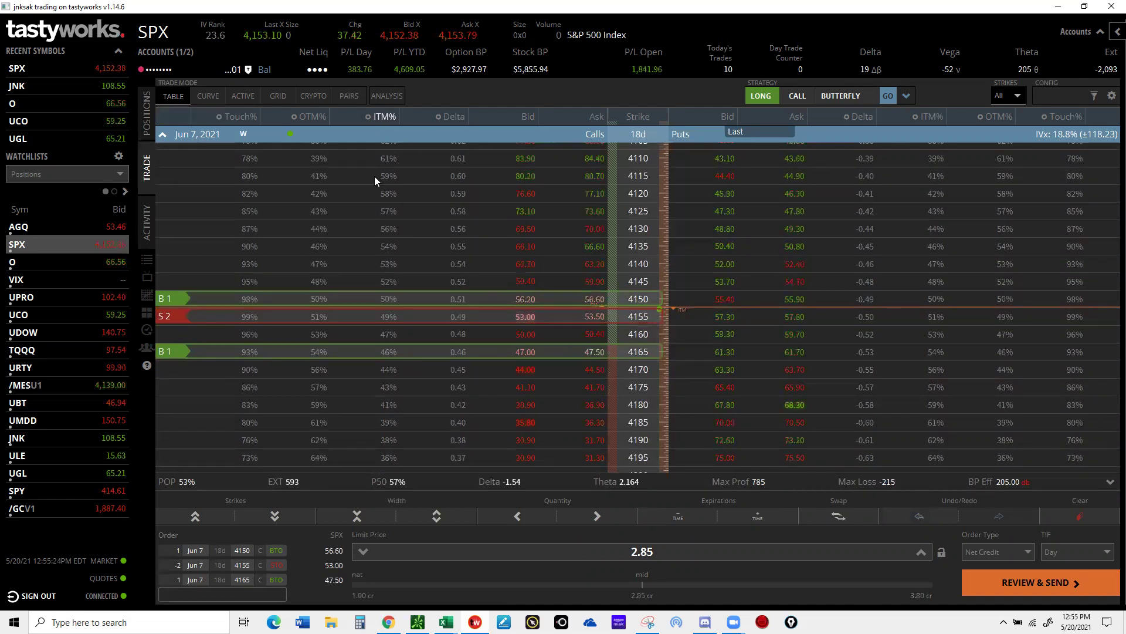
- Shift the whole SPX butterfly to the 4205, 4210 and 4220 strikes and send it as a net credit day order at the mid price
left_click(274, 516)
left_click(274, 517)
left_click(274, 516)
left_click(274, 516)
left_click(274, 516)
left_click(274, 516)
left_click(274, 517)
left_click(274, 517)
left_click(274, 516)
left_click(274, 516)
left_click(274, 516)
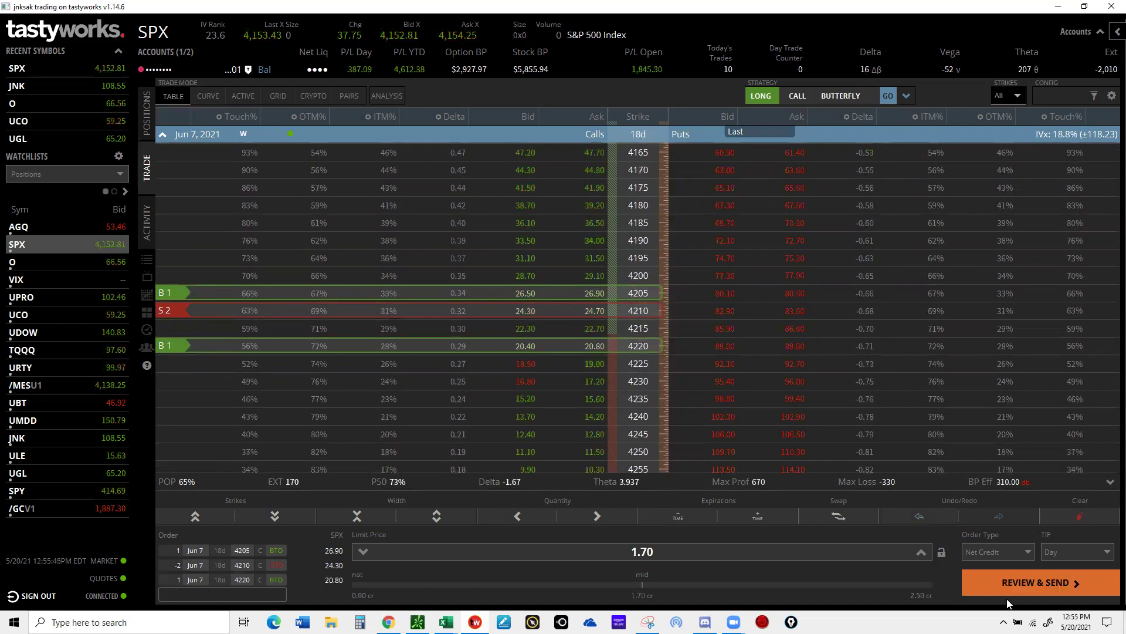
left_click(1029, 579)
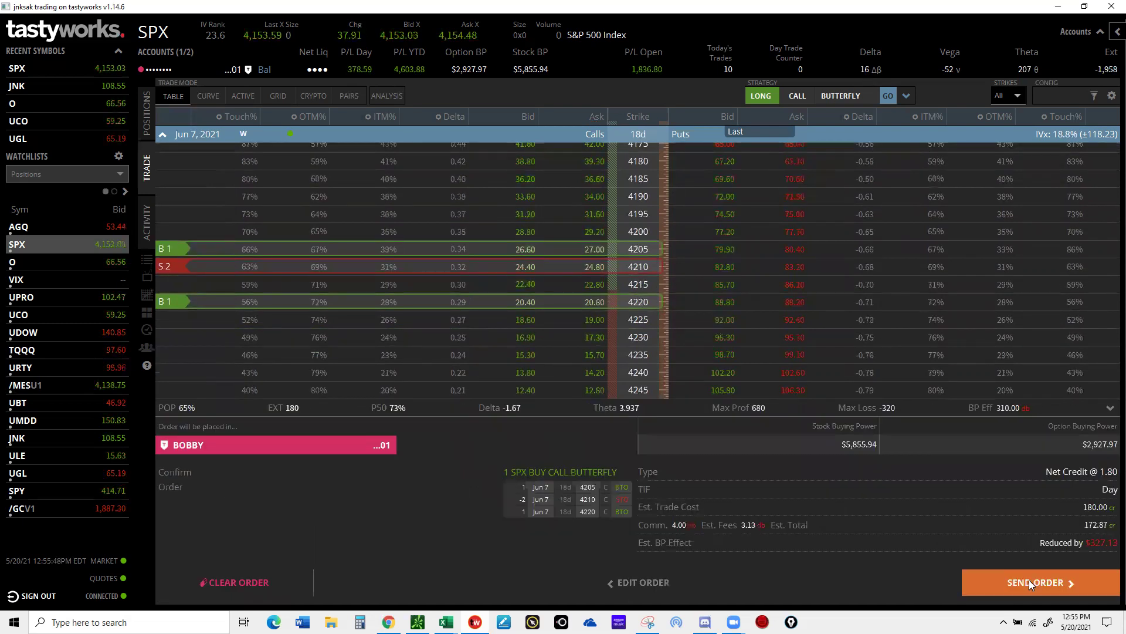
left_click(1029, 579)
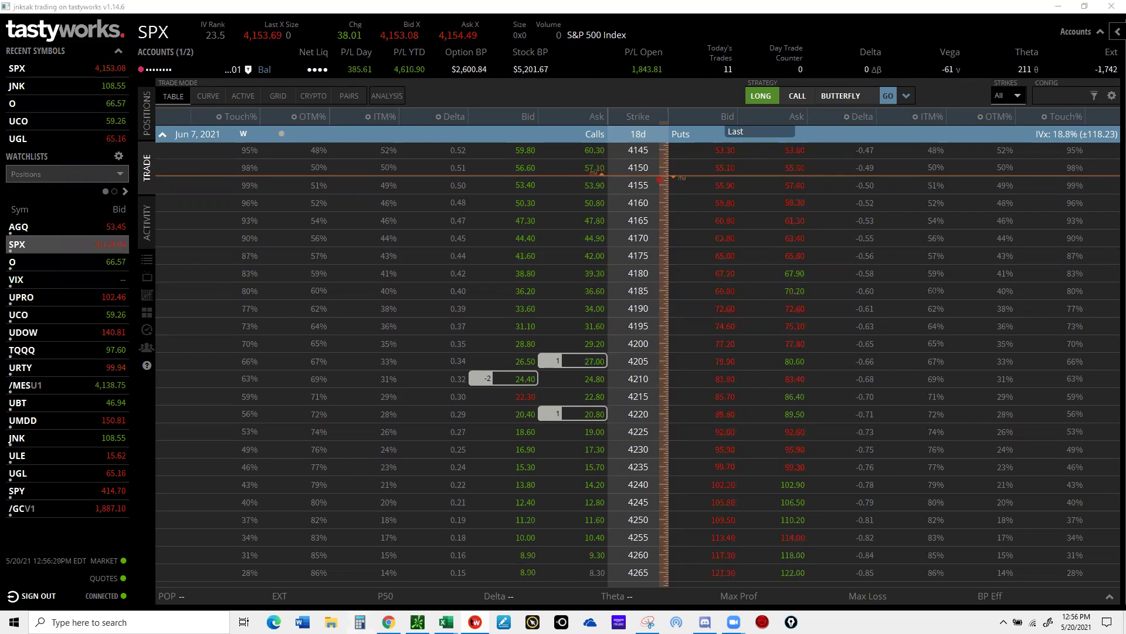
- Switch to Calculator, divide 4621 by 35000 to work out the year-to-date return, and return to tastyworks
left_click(359, 622)
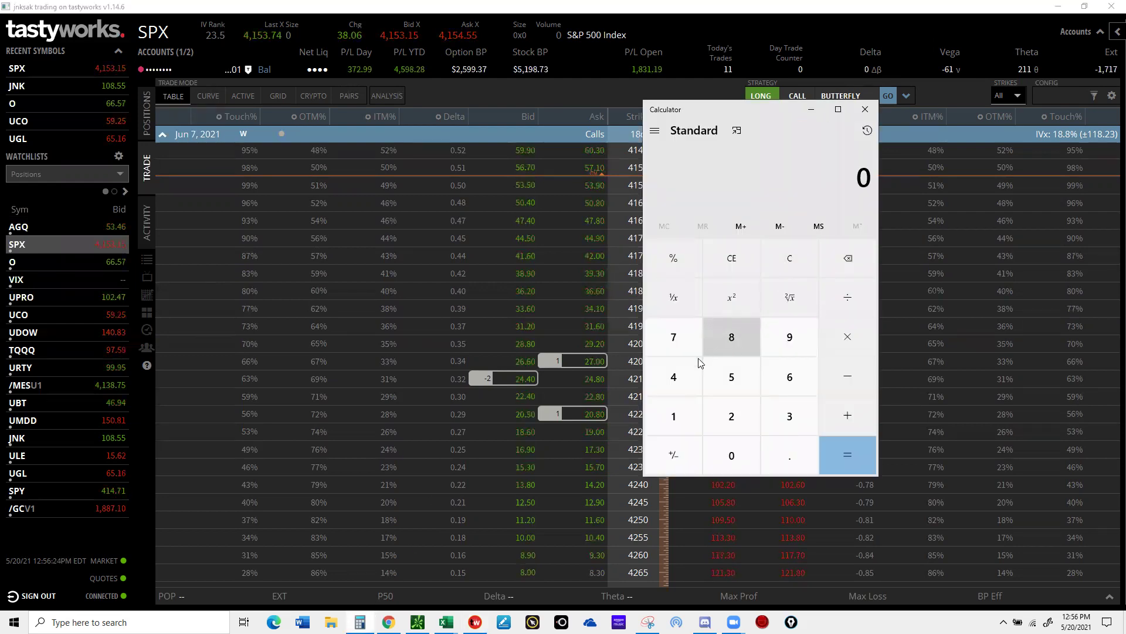
left_click(675, 379)
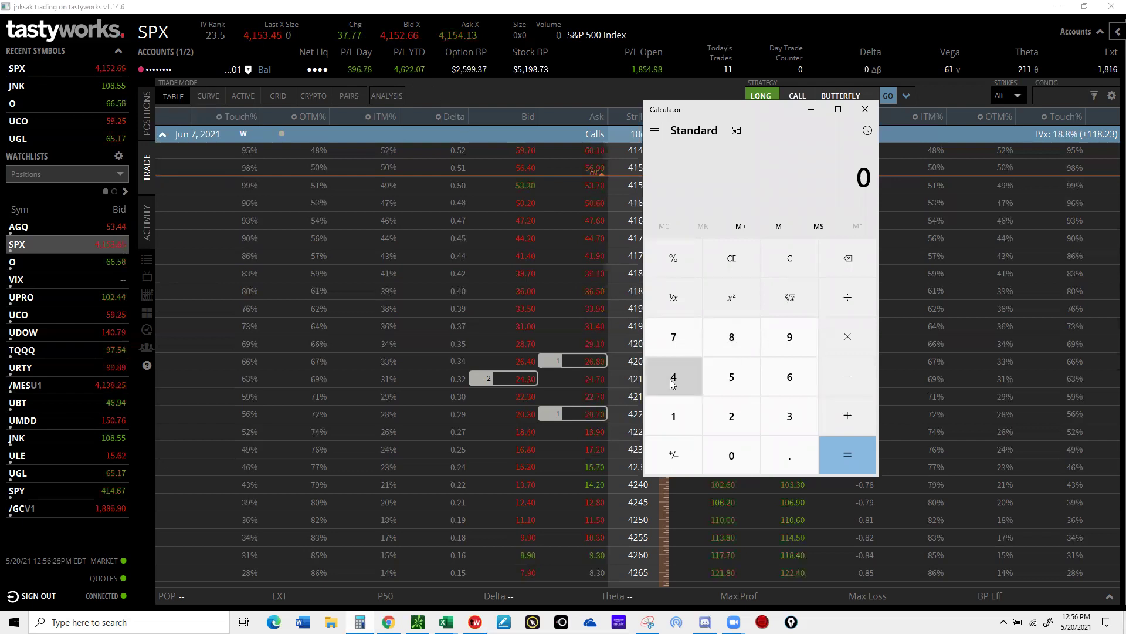
left_click(792, 372)
left_click(724, 417)
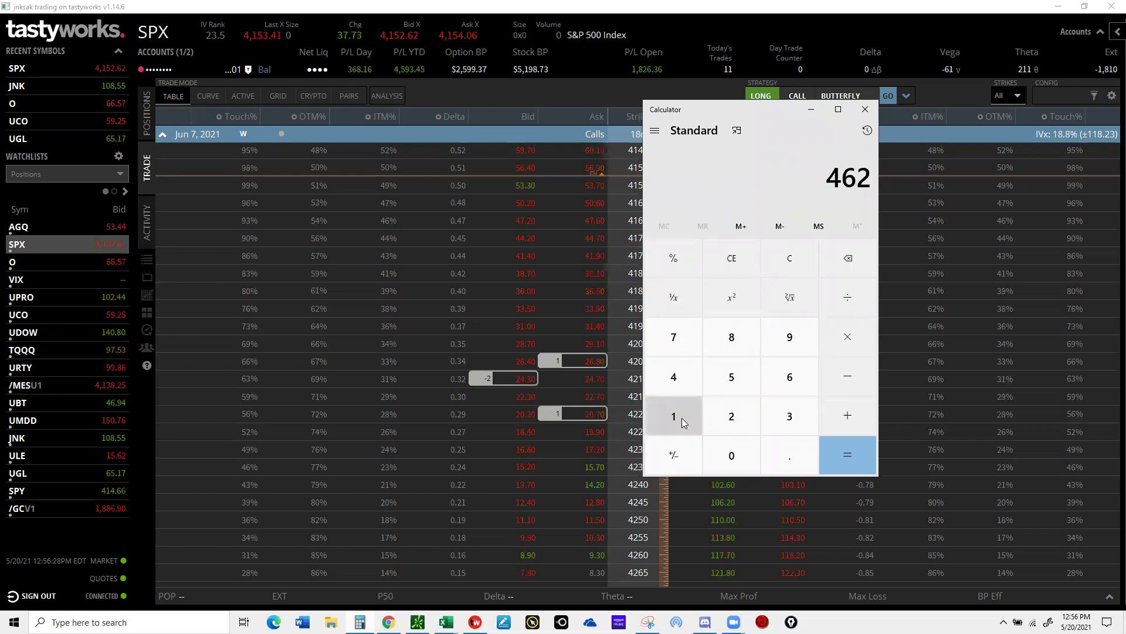
left_click(677, 418)
left_click(843, 303)
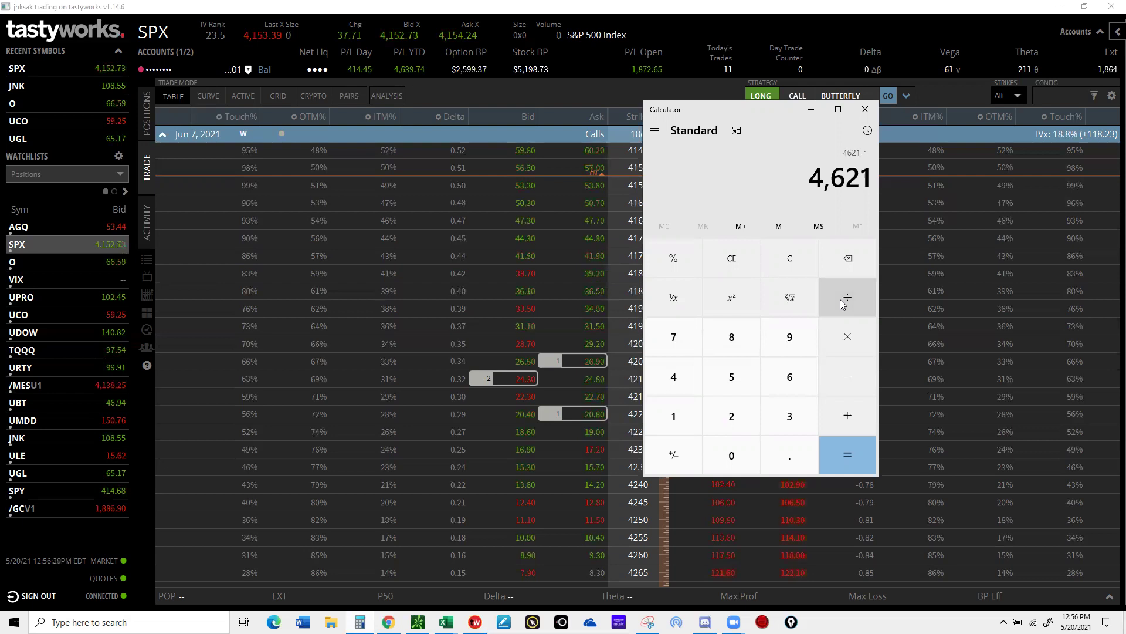
left_click(785, 409)
left_click(740, 375)
left_click(734, 449)
left_click(734, 449)
left_click(734, 449)
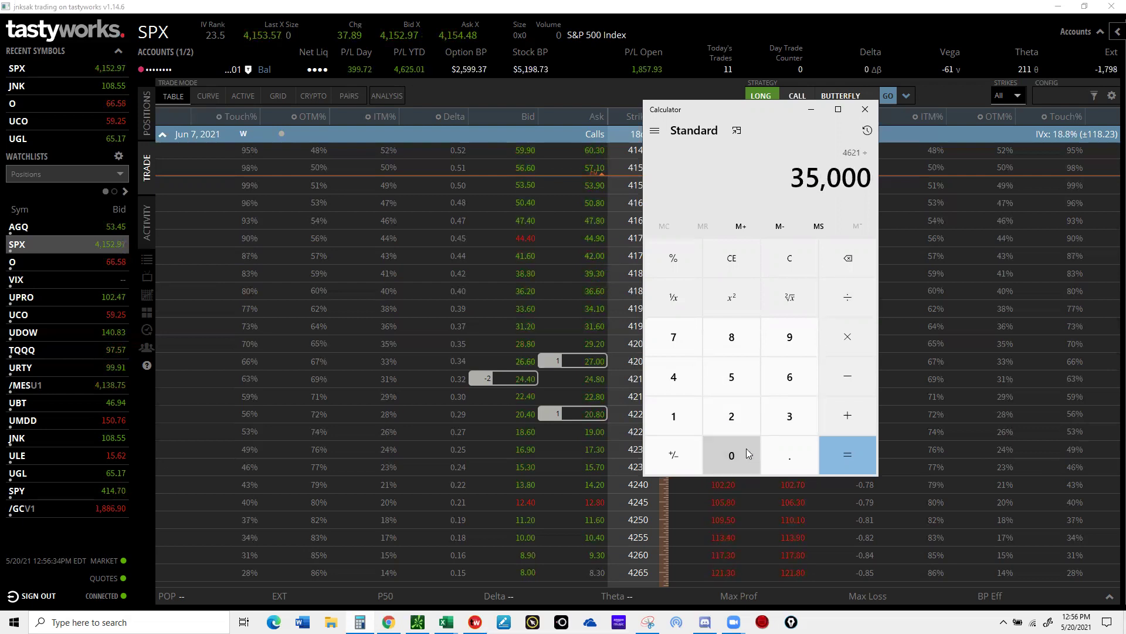
left_click(846, 457)
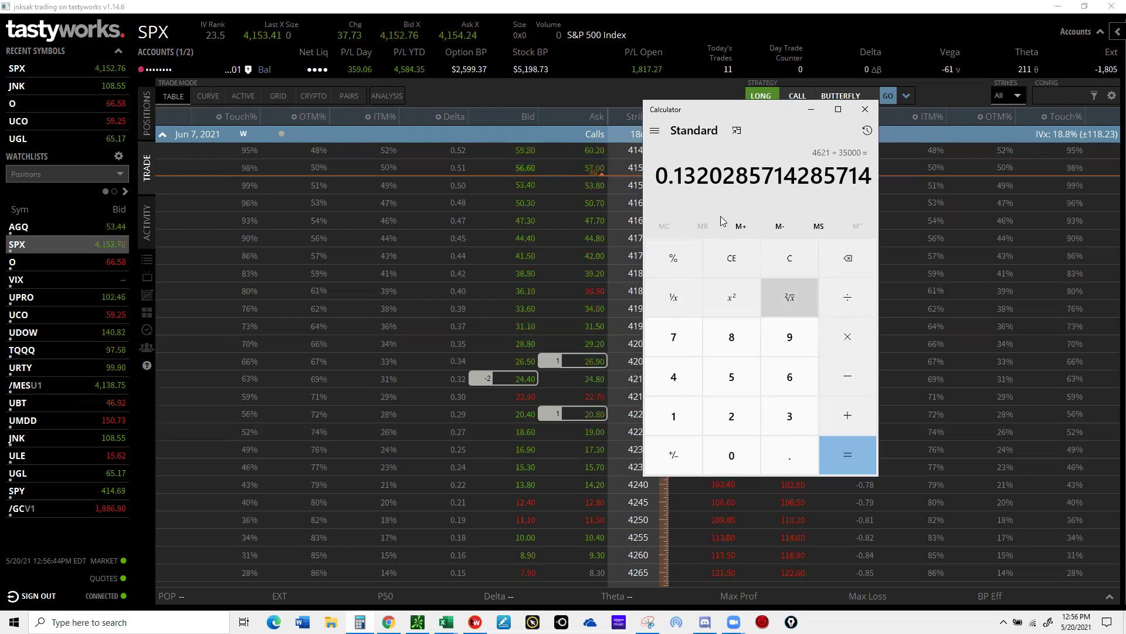
left_click(812, 109)
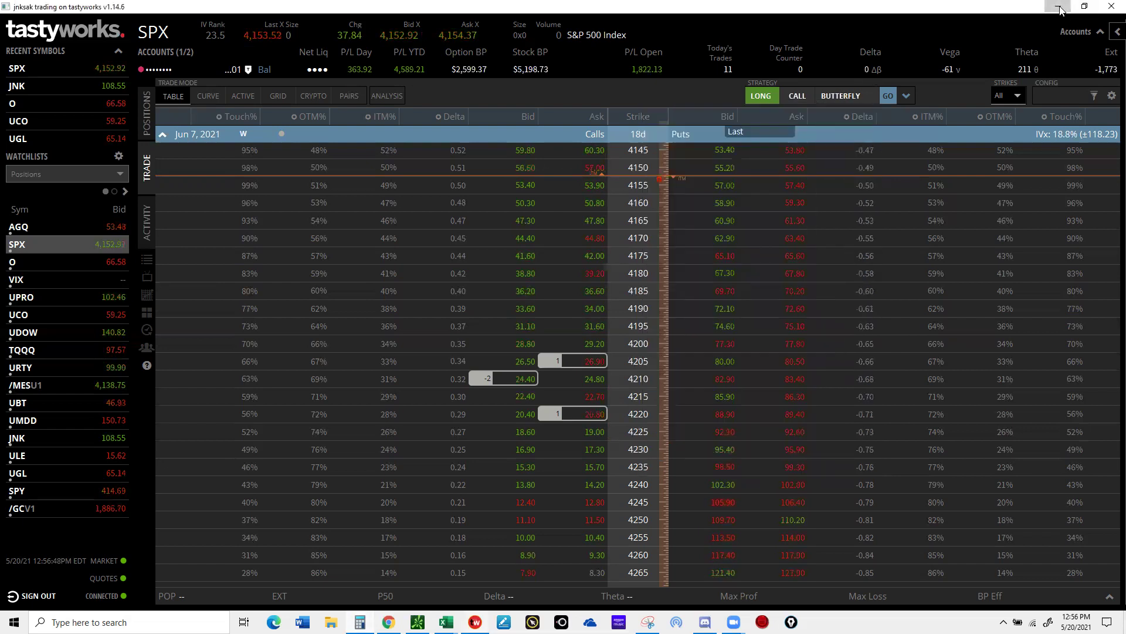
- Switch to thinkorswim, show Activity and Positions, and collapse Working Orders, Rolling Strategies, BSH 3 (MICROS) and Unallocated
left_click(1046, 8)
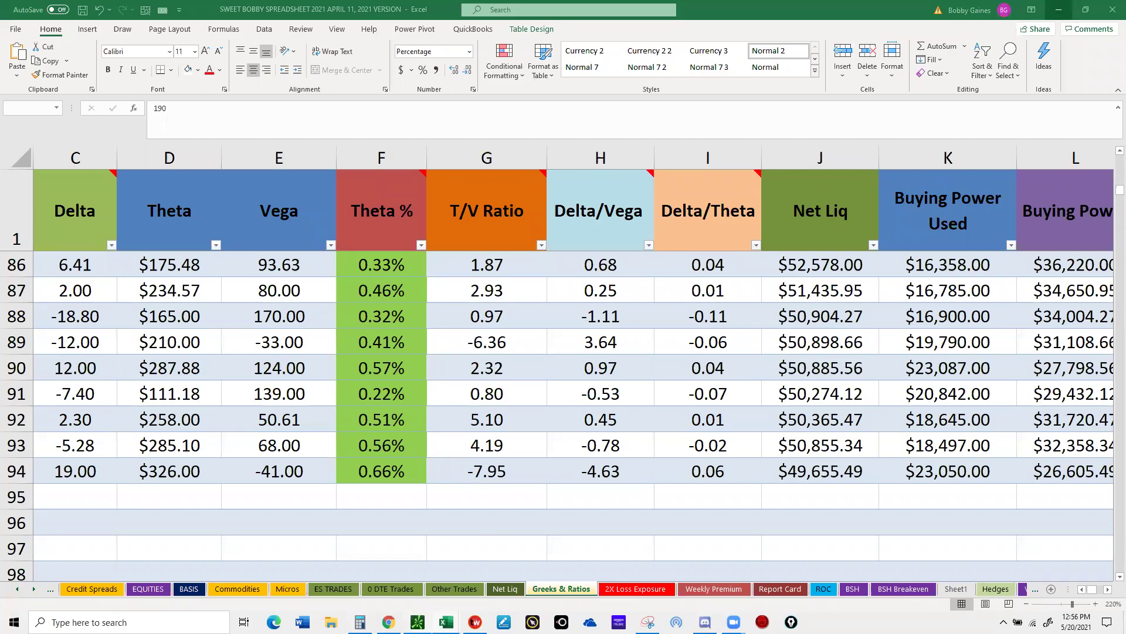
key("alt+Tab")
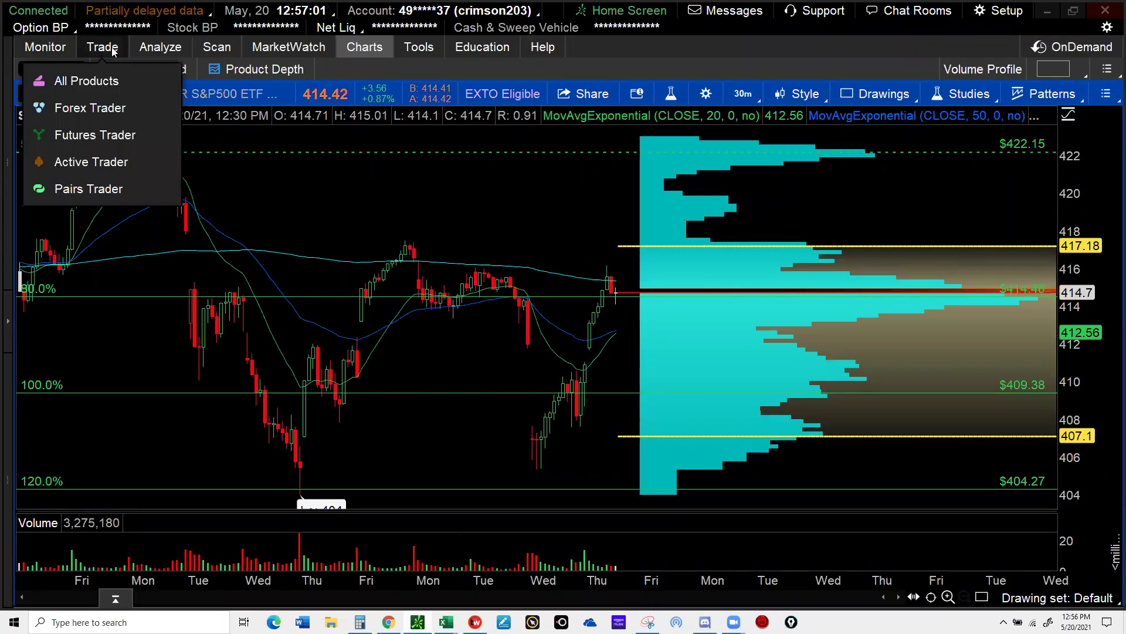
left_click(49, 47)
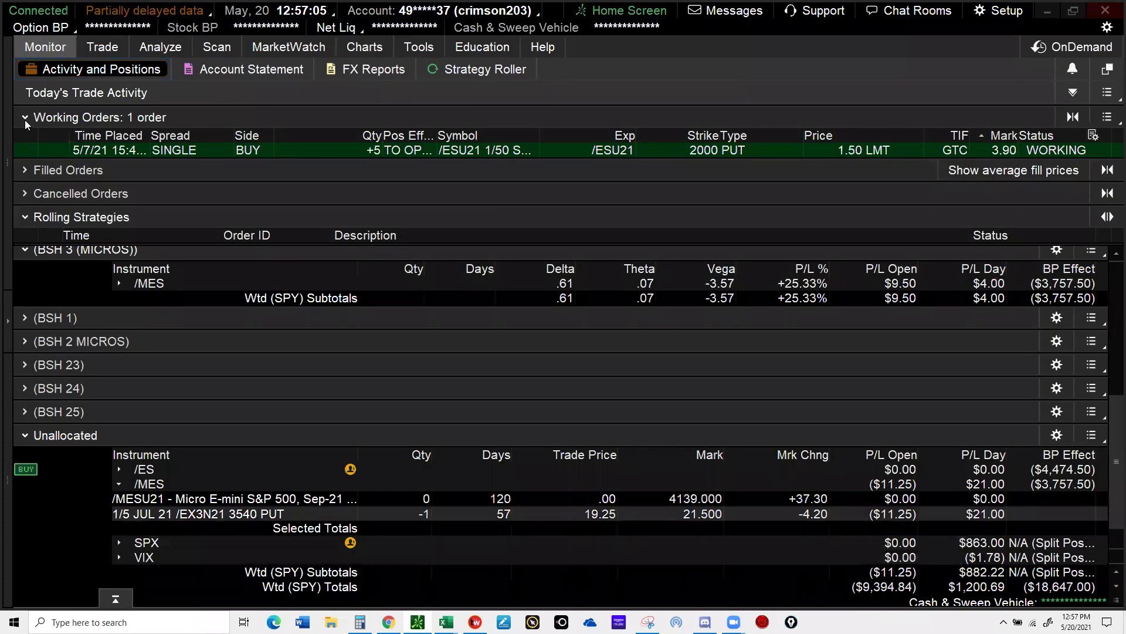
left_click(25, 119)
left_click(43, 189)
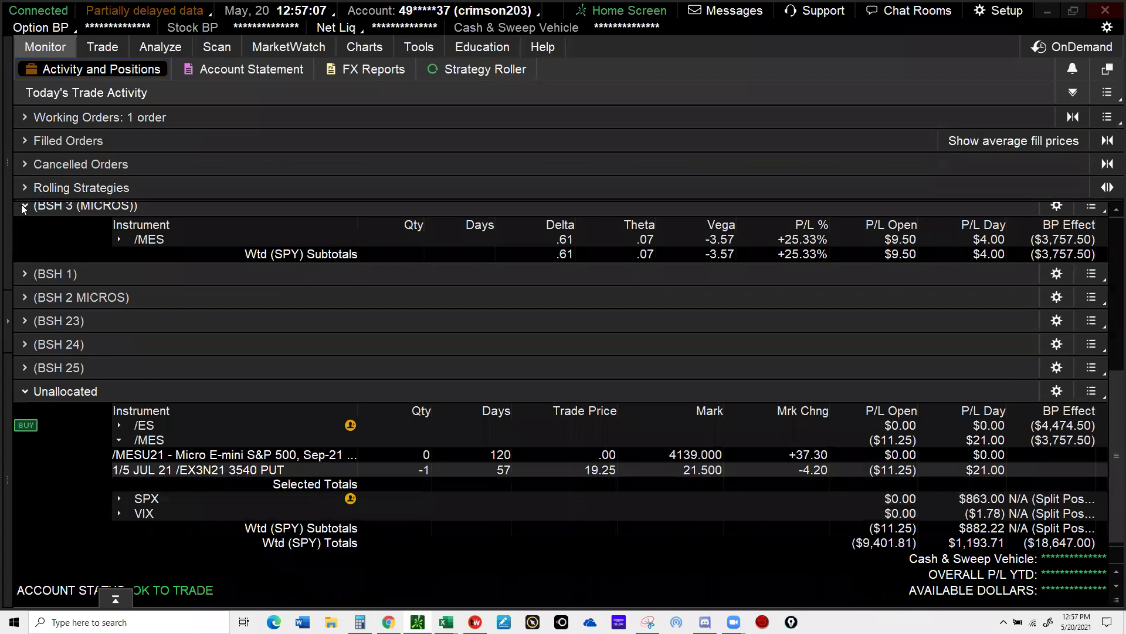
left_click(24, 204)
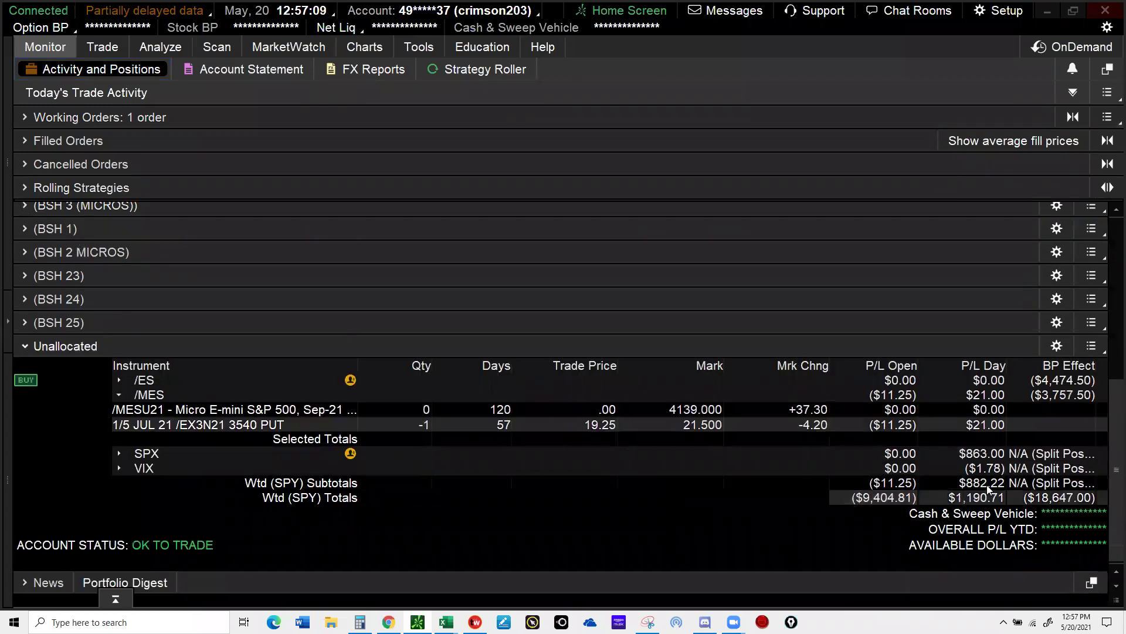
left_click(25, 346)
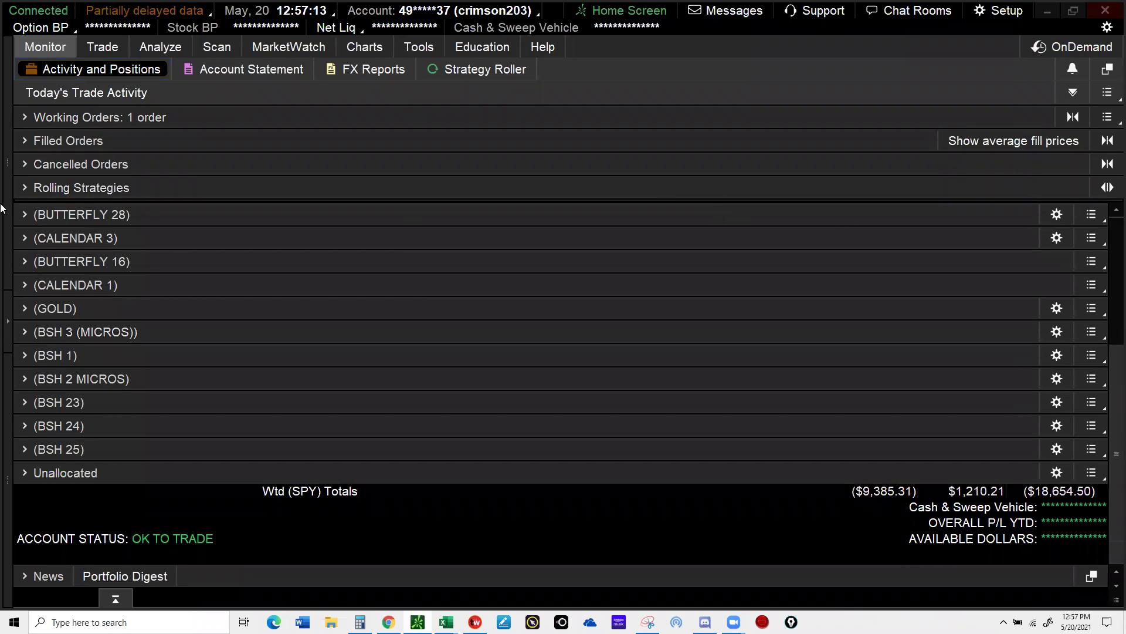
- Look inside the Rolling Strategies and Working Orders sections, and collapse both again
left_click(26, 187)
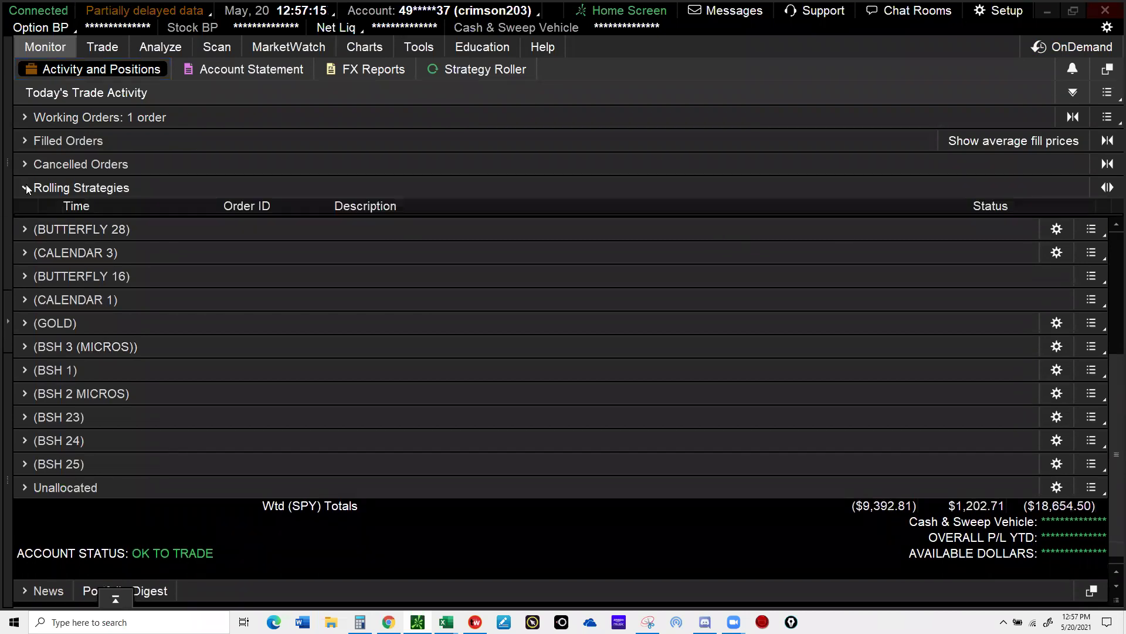
left_click(26, 187)
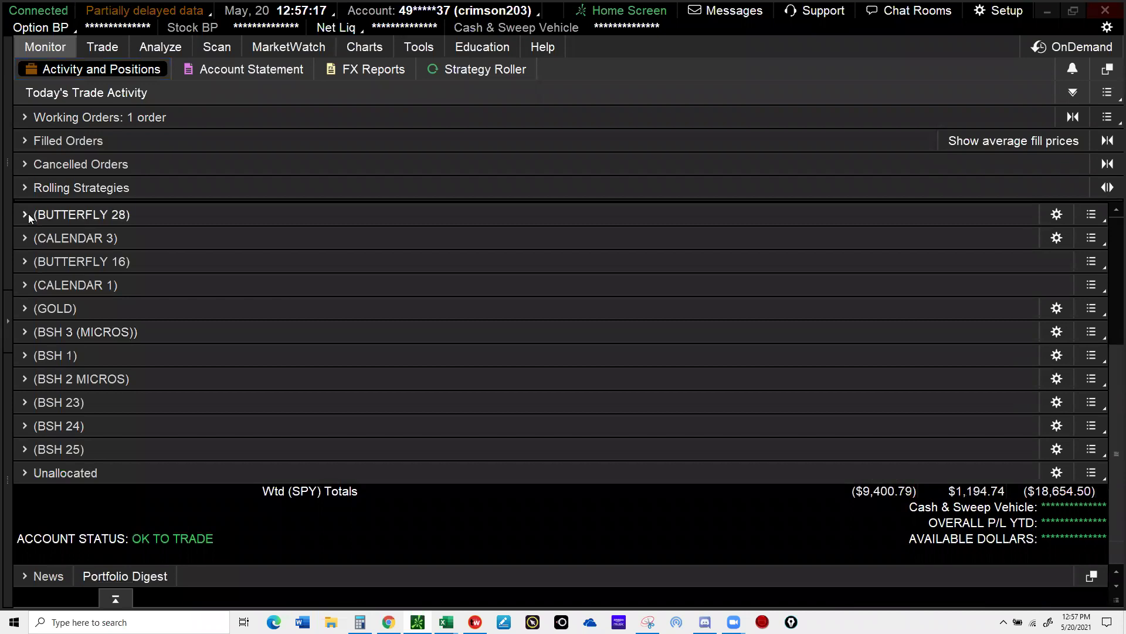
left_click(34, 121)
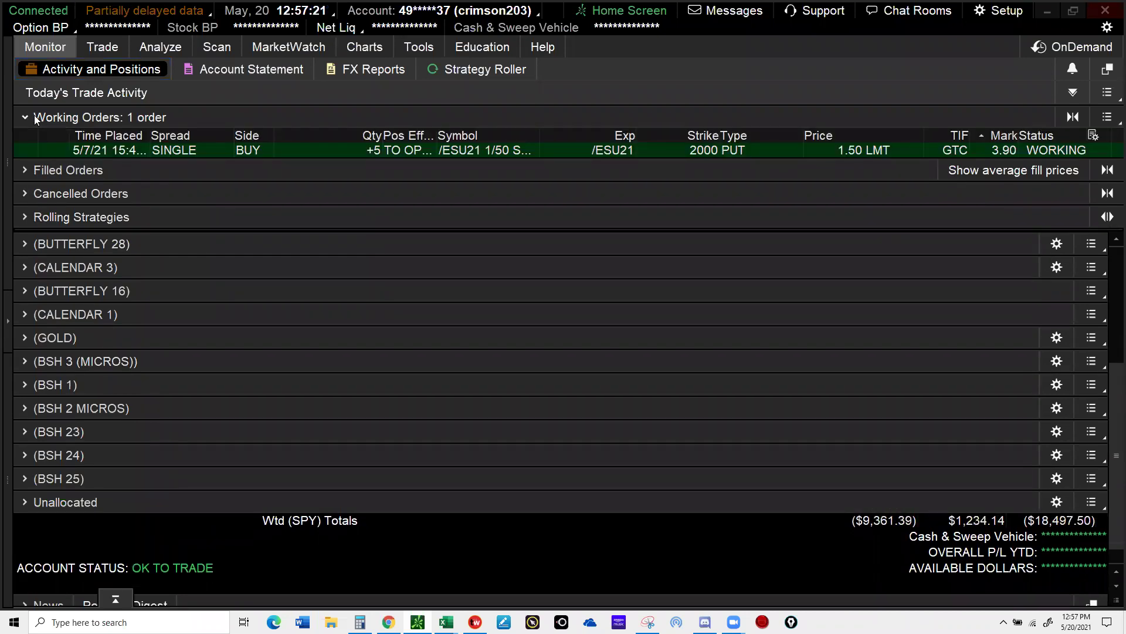
left_click(36, 119)
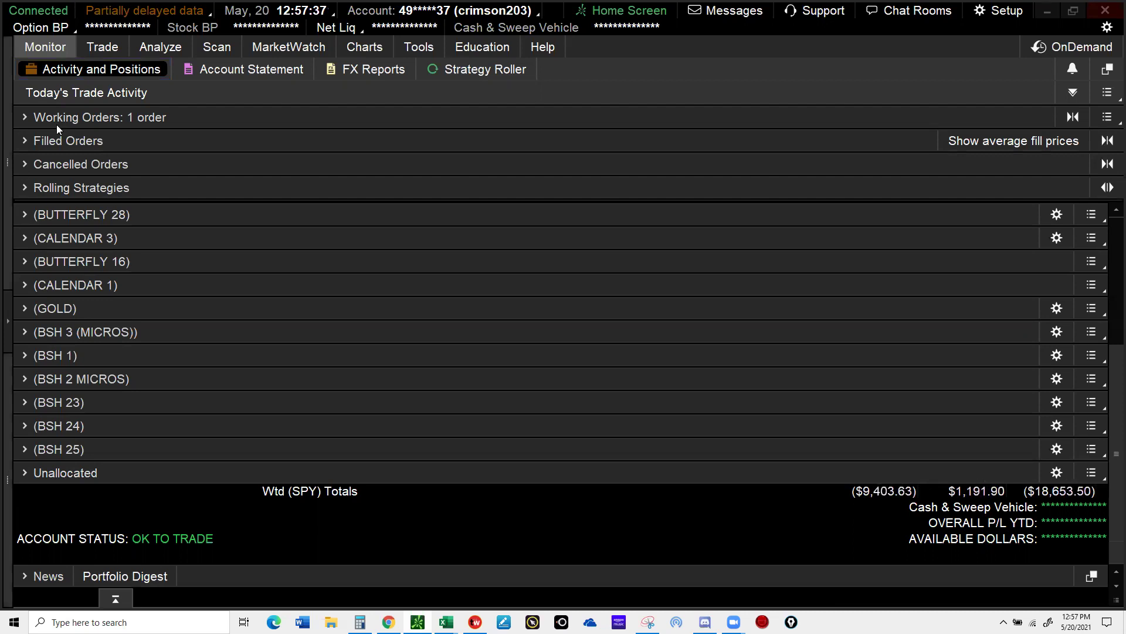
- Show the /MES trading page, collapse its Futures and Option Chain sections, and hide the order entry area
mouse_move(103, 41)
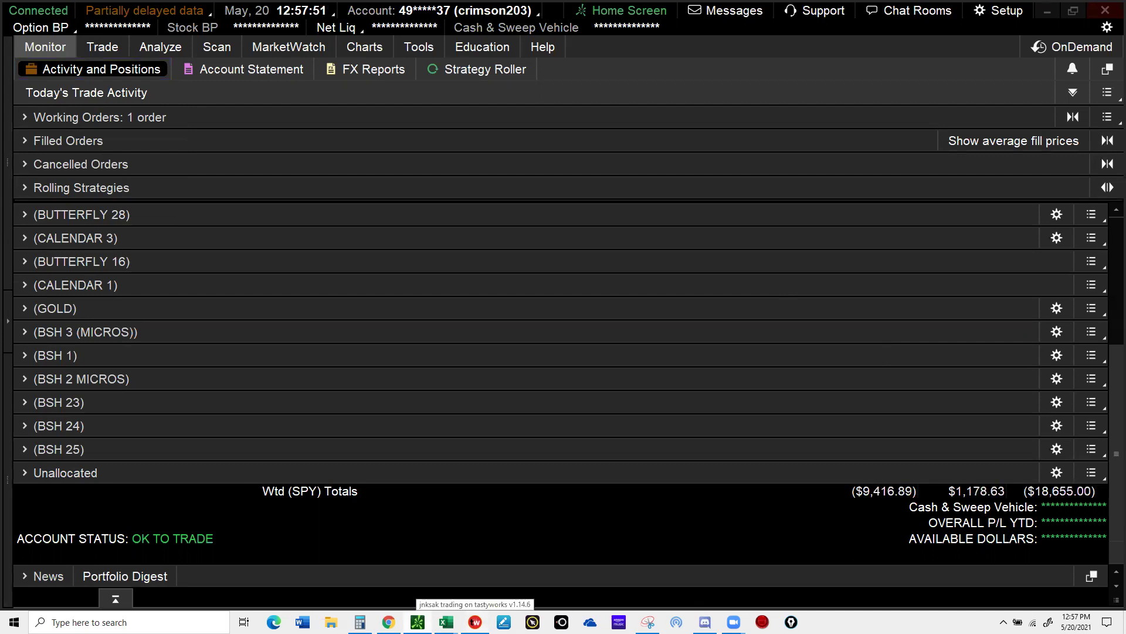
left_click(98, 52)
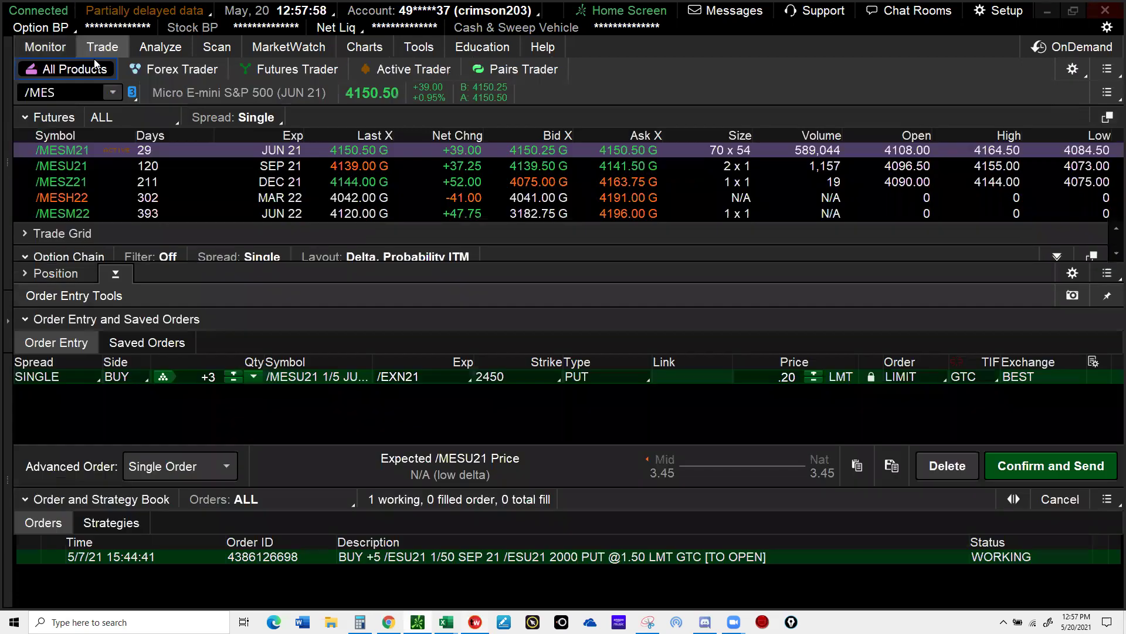
left_click(61, 93)
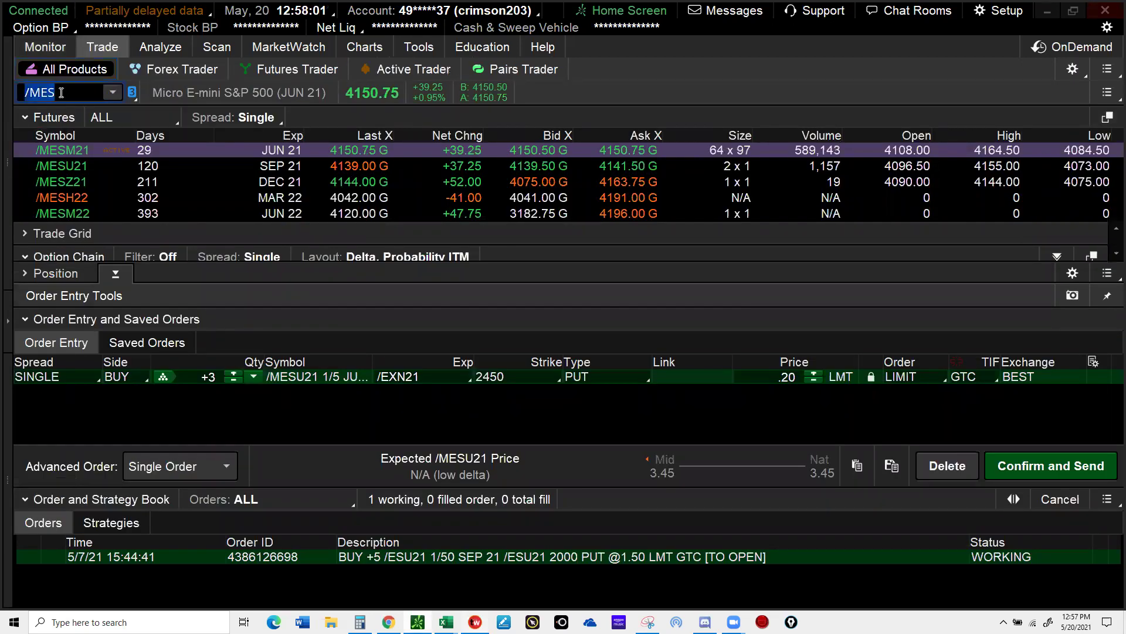
left_click(25, 117)
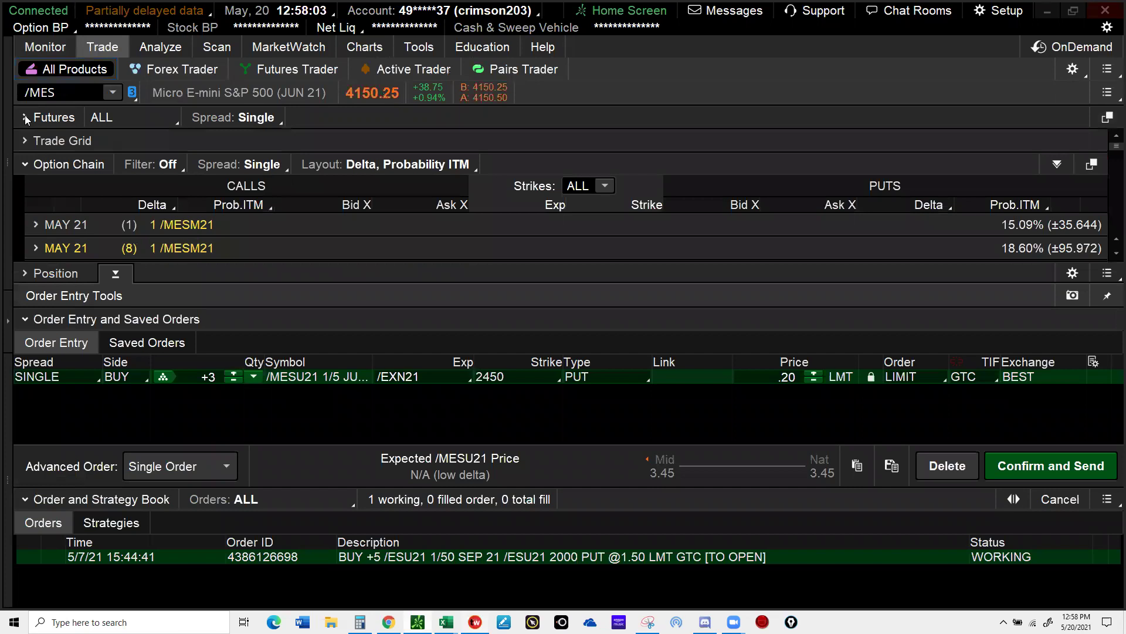
left_click(24, 164)
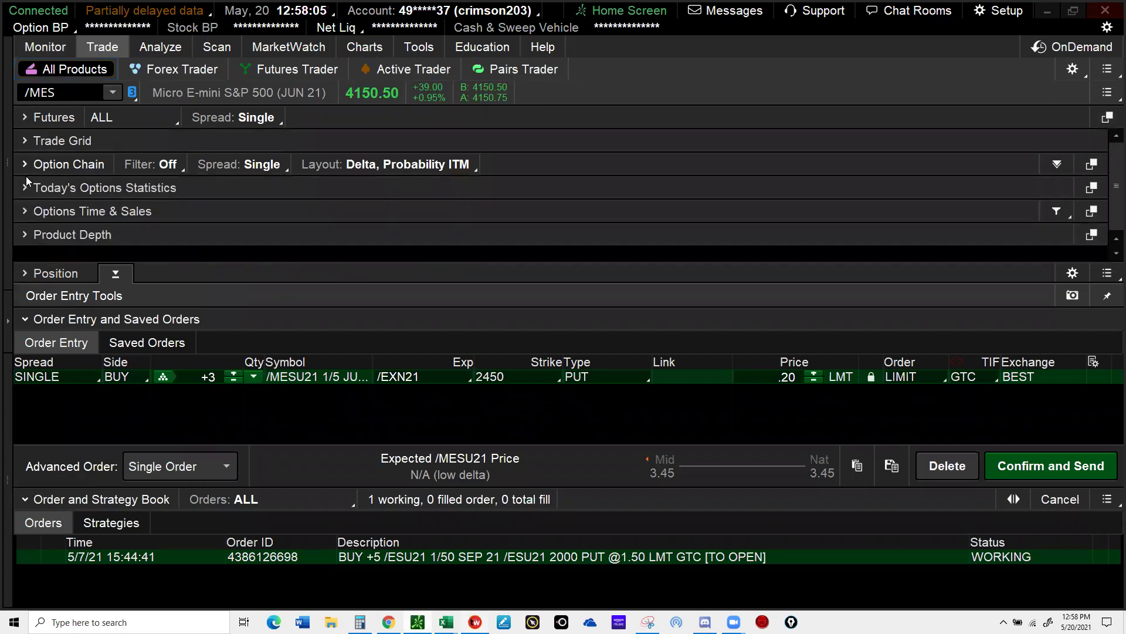
left_click(116, 274)
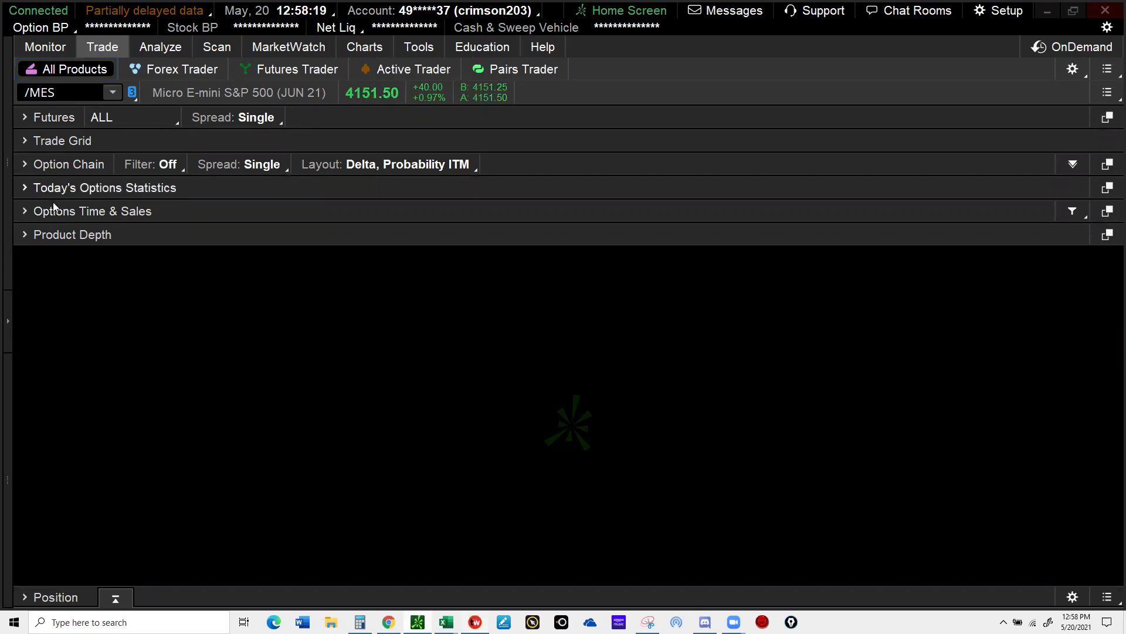
- Reopen the /MES option chain, collapse the 36-day and 41-day Jun 21 expirations, and expand the 71-day Jul 21 expiration
left_click(27, 163)
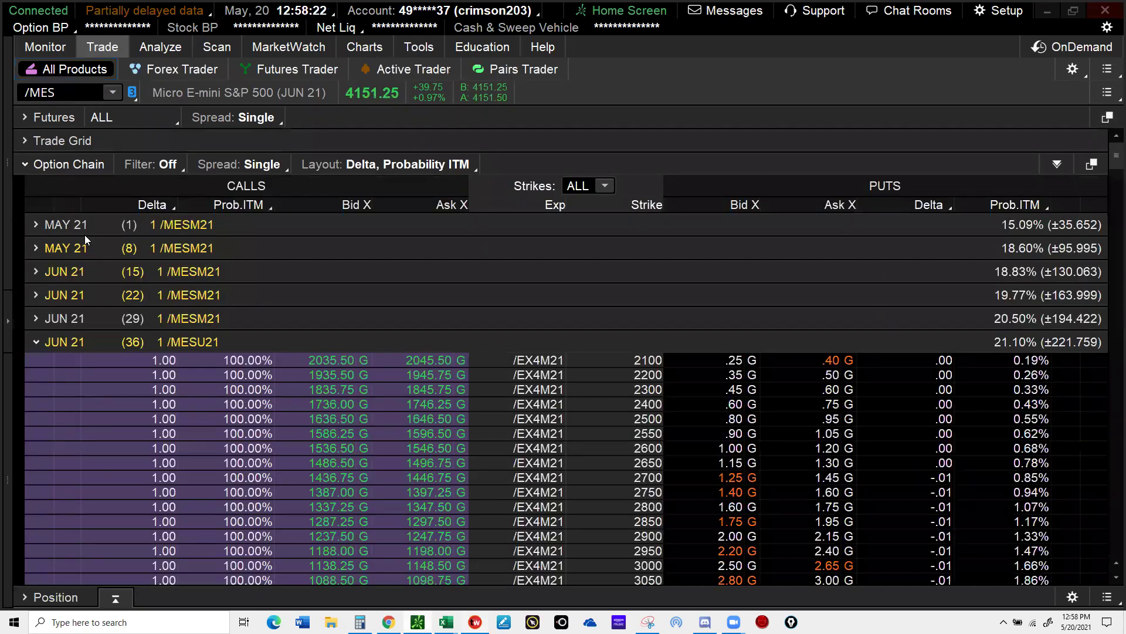
left_click(37, 341)
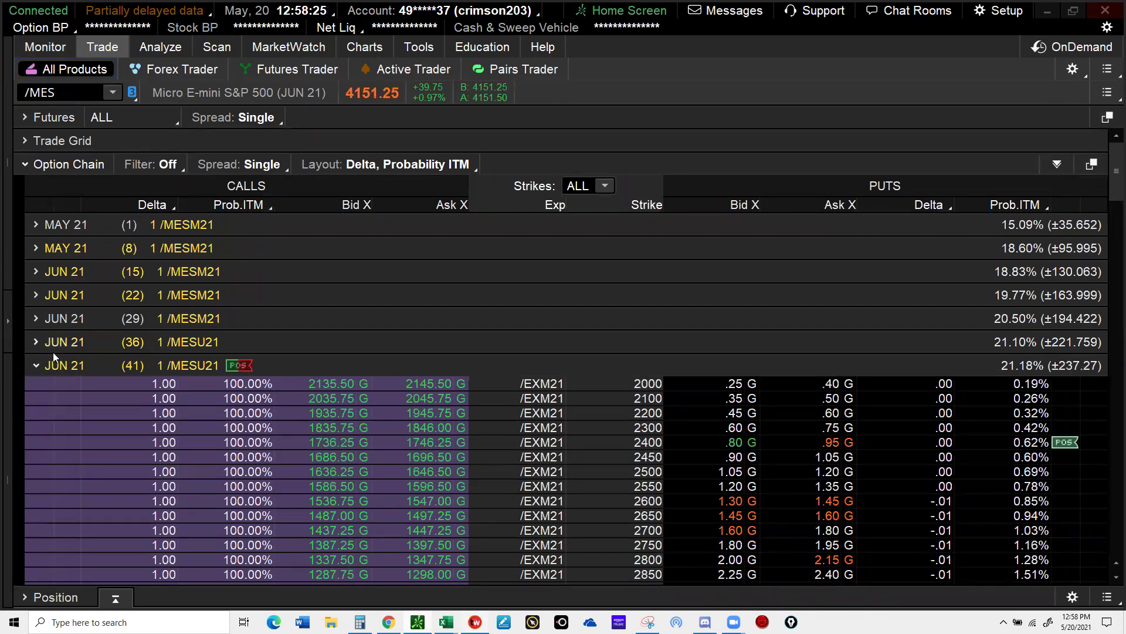
left_click(37, 365)
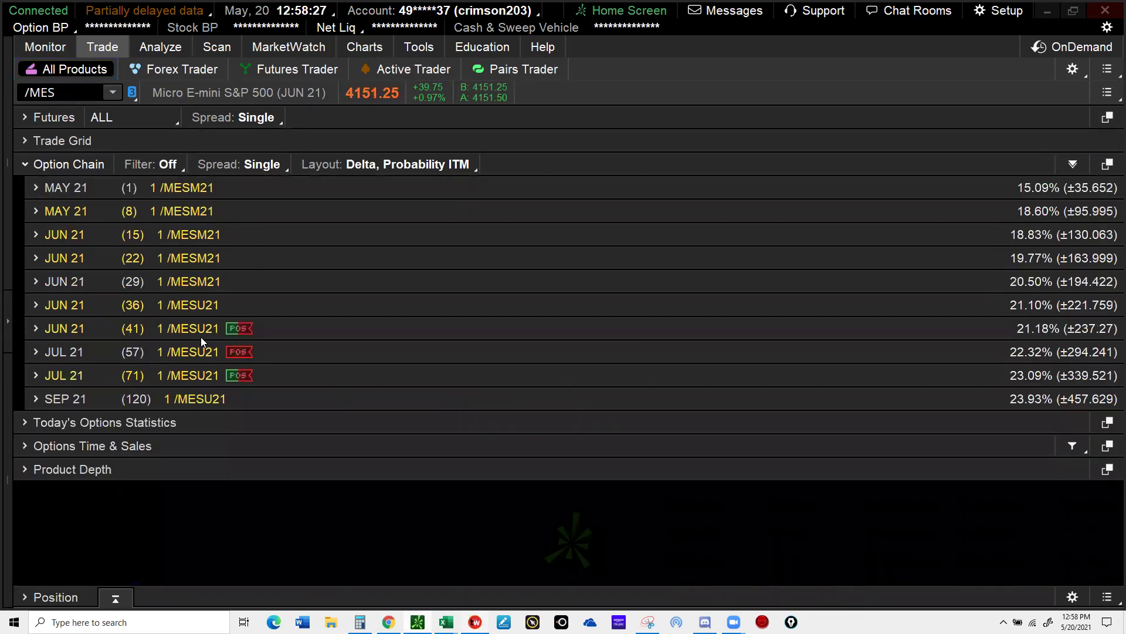
left_click(43, 376)
scroll(974, 225, "down", 1)
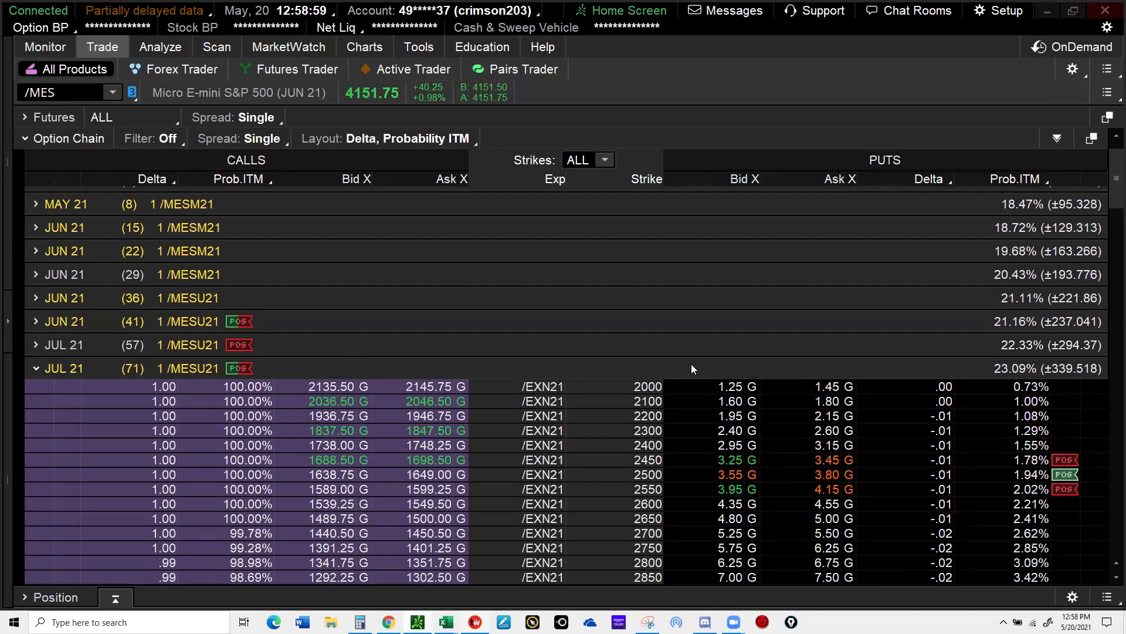
- Switch to the trading workbook in Excel, open the BSH Breakeven sheet and check the symbol cell A2
mouse_move(446, 622)
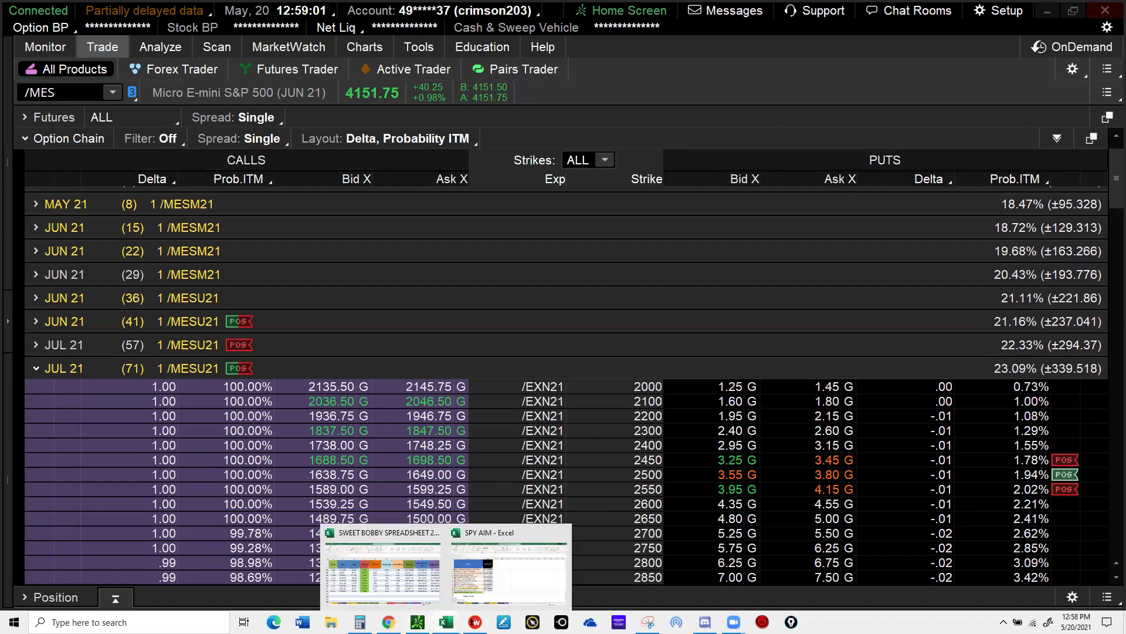
left_click(436, 561)
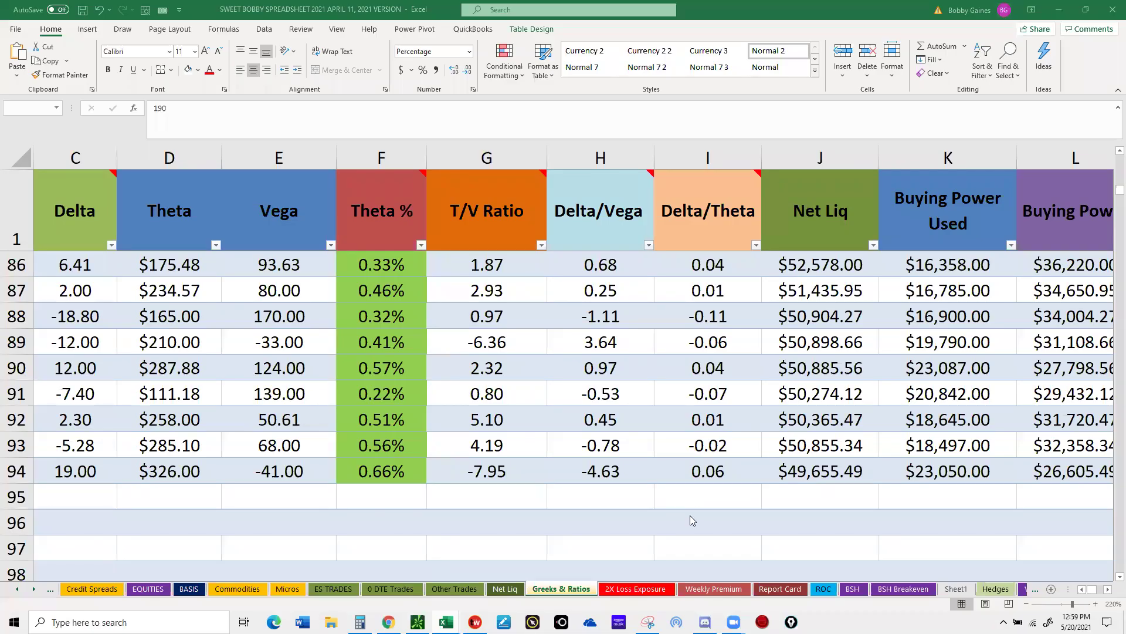
left_click(902, 589)
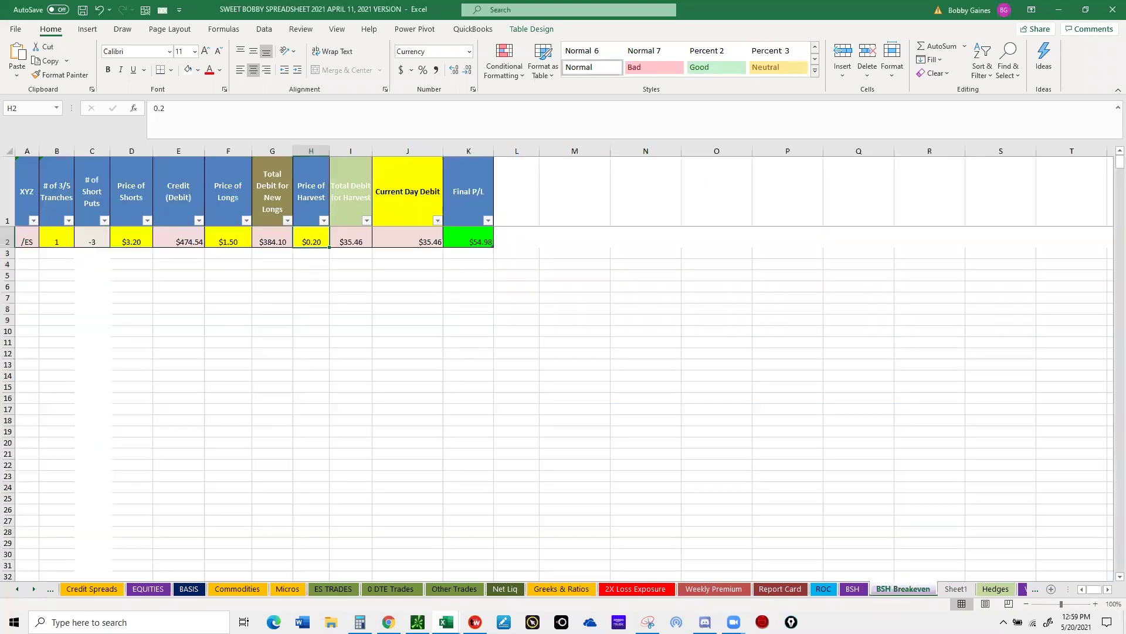
left_click(25, 241)
left_click(44, 243)
left_click(44, 241)
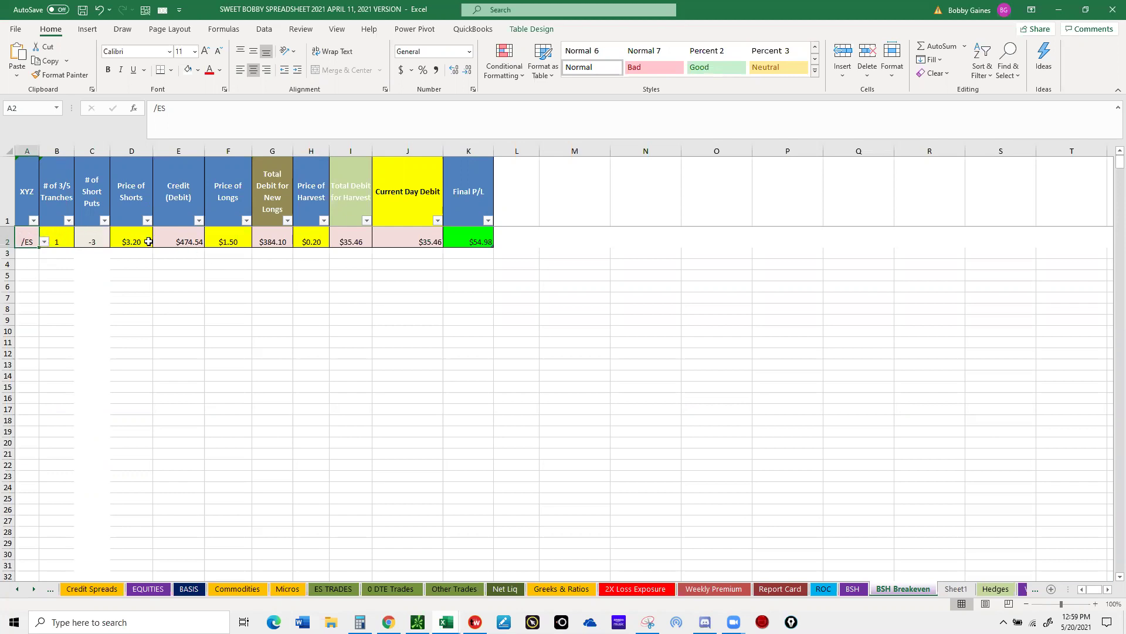
- Examine the Price of Shorts, Credit, Price of Longs and Total Debit for New Longs entries in row 2
left_click(135, 255)
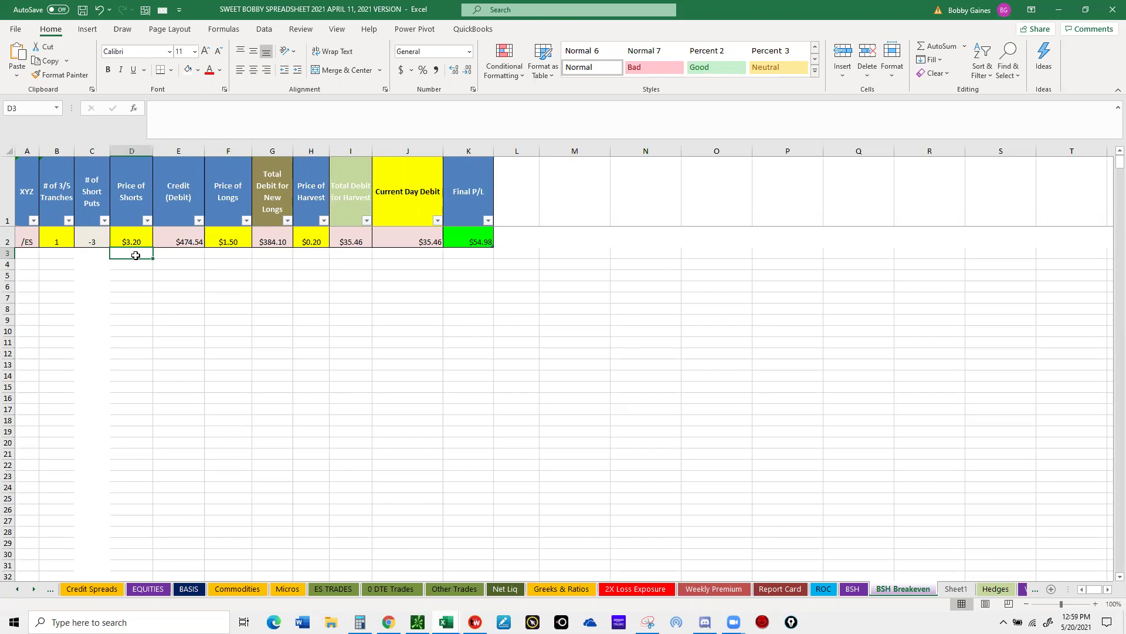
left_click(133, 234)
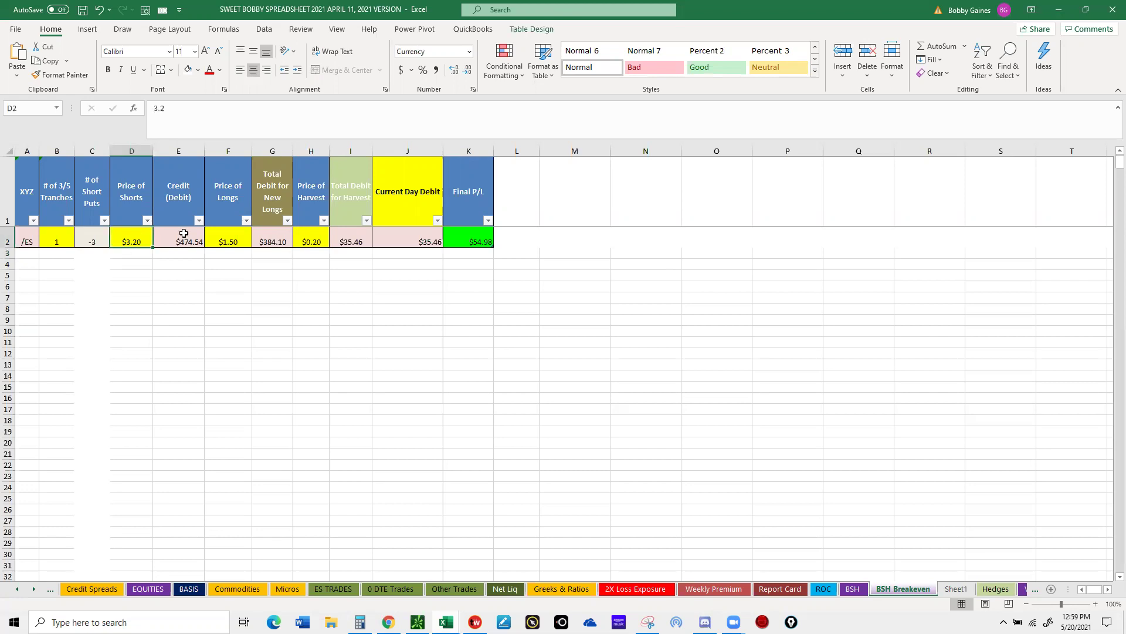
left_click(226, 239)
left_click(277, 232)
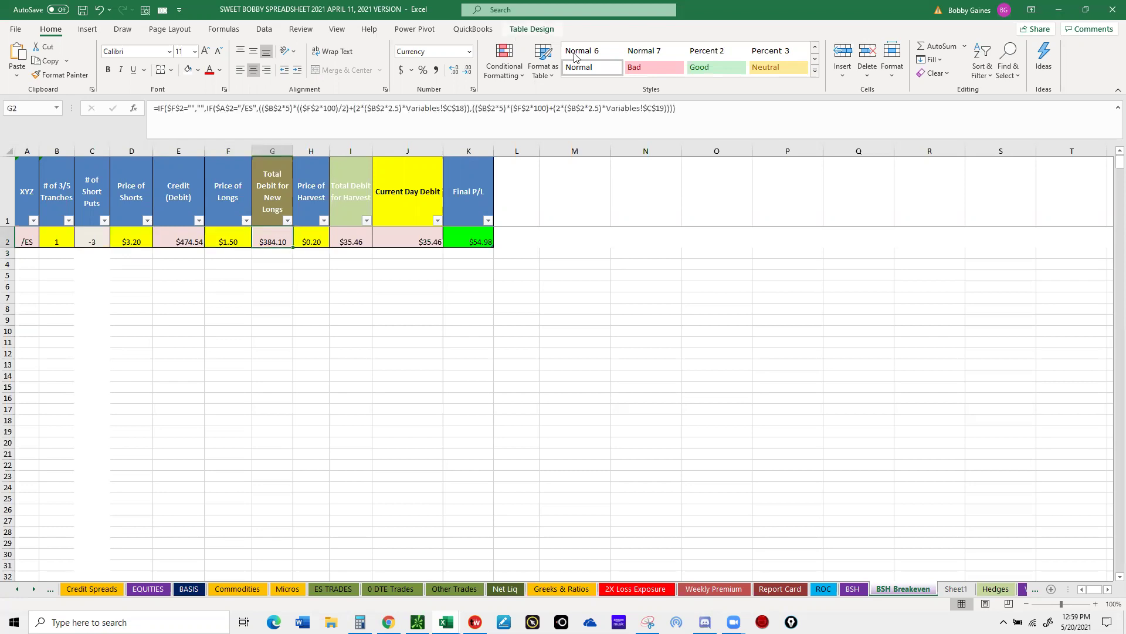
left_click(178, 239)
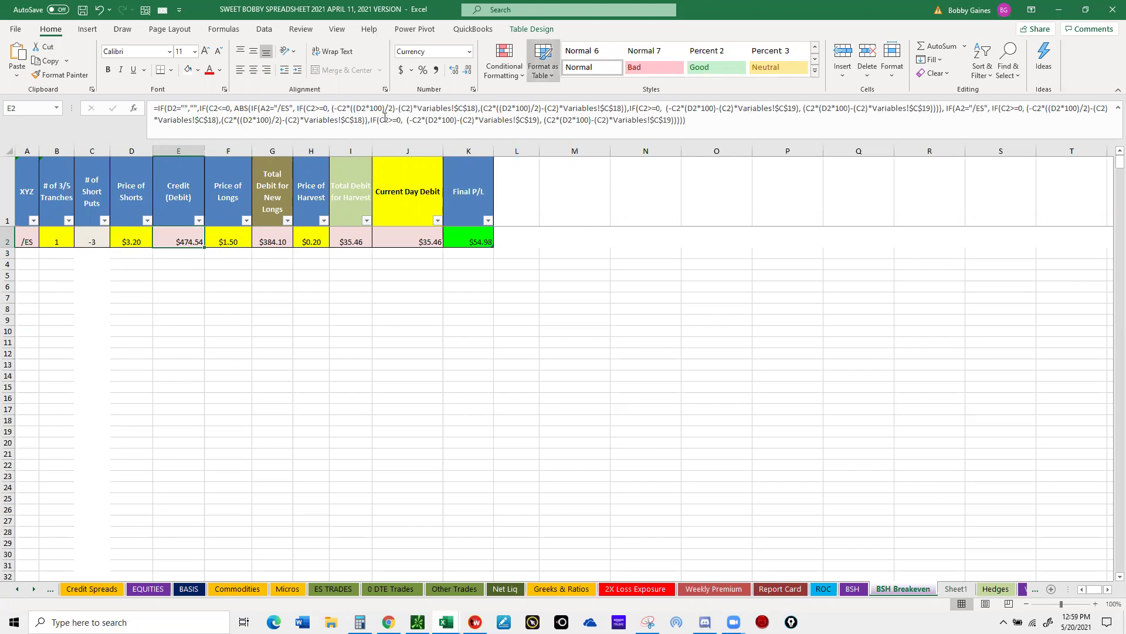
left_click(228, 240)
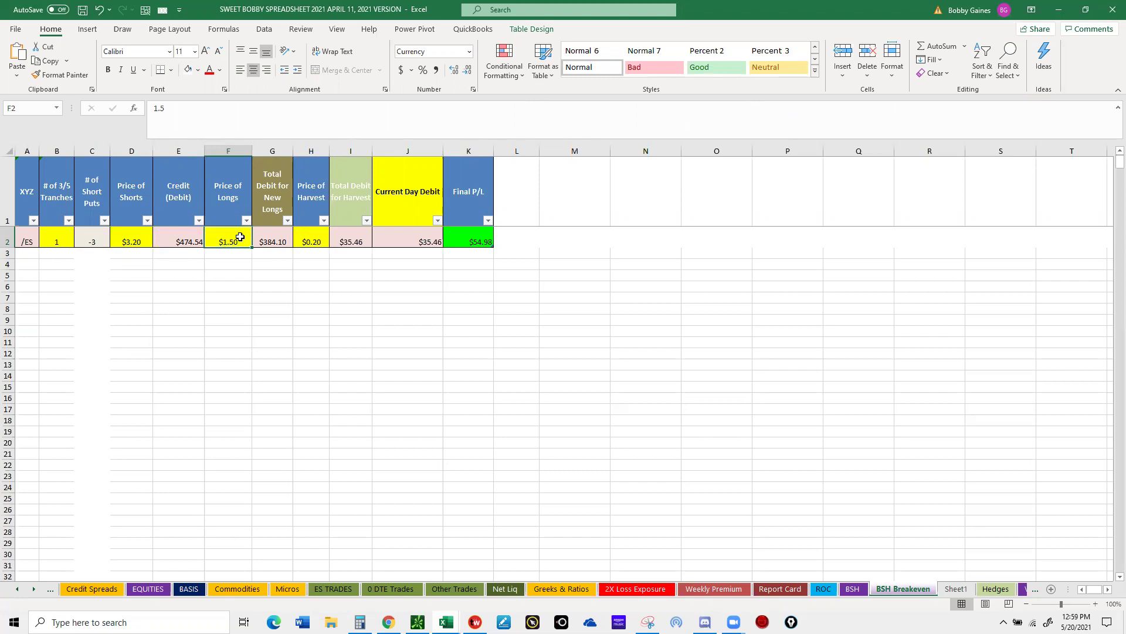
left_click(275, 240)
- Review the row 2 cells from Final P/L back through the debit and harvest figures to Credit, and return to thinkorswim
left_click(468, 237)
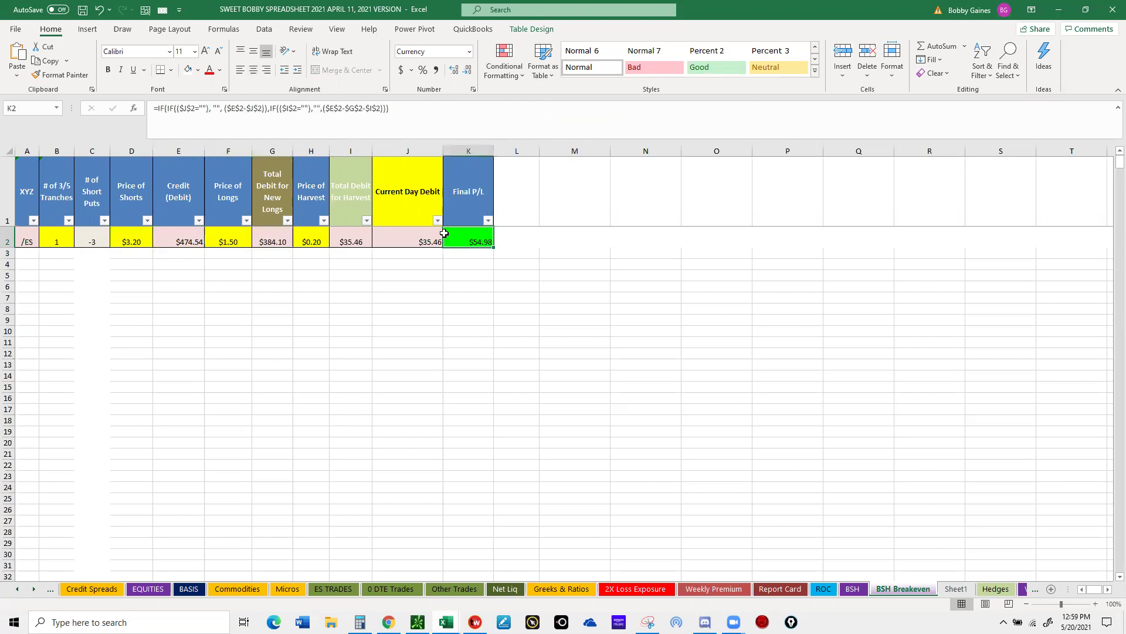
left_click(414, 241)
left_click(339, 242)
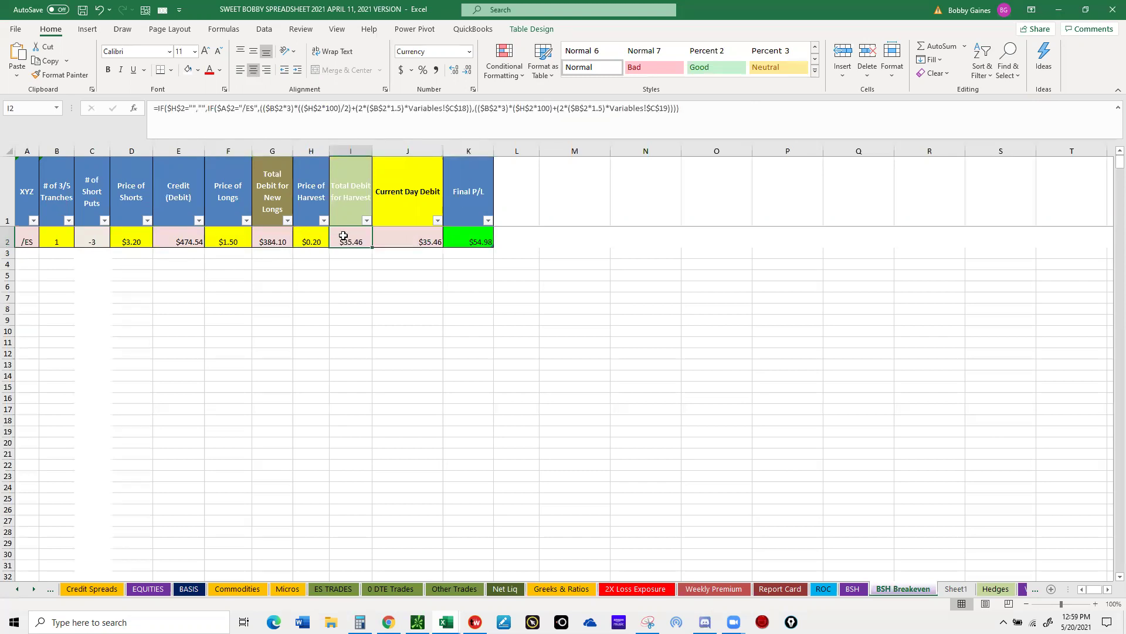
left_click(314, 241)
left_click(273, 240)
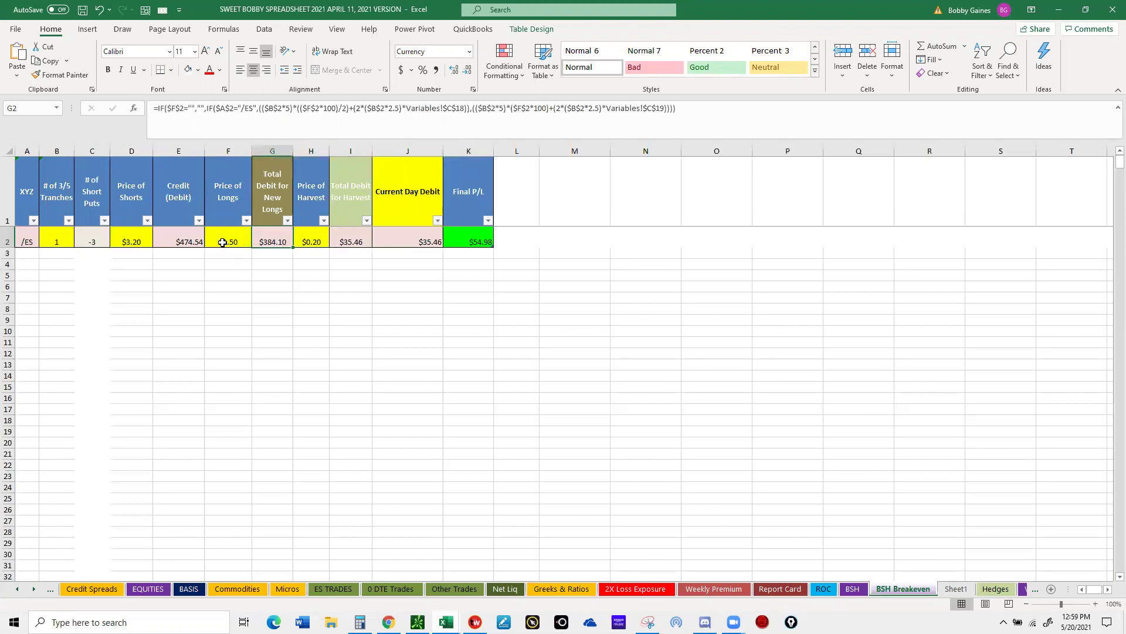
left_click(222, 242)
left_click(187, 237)
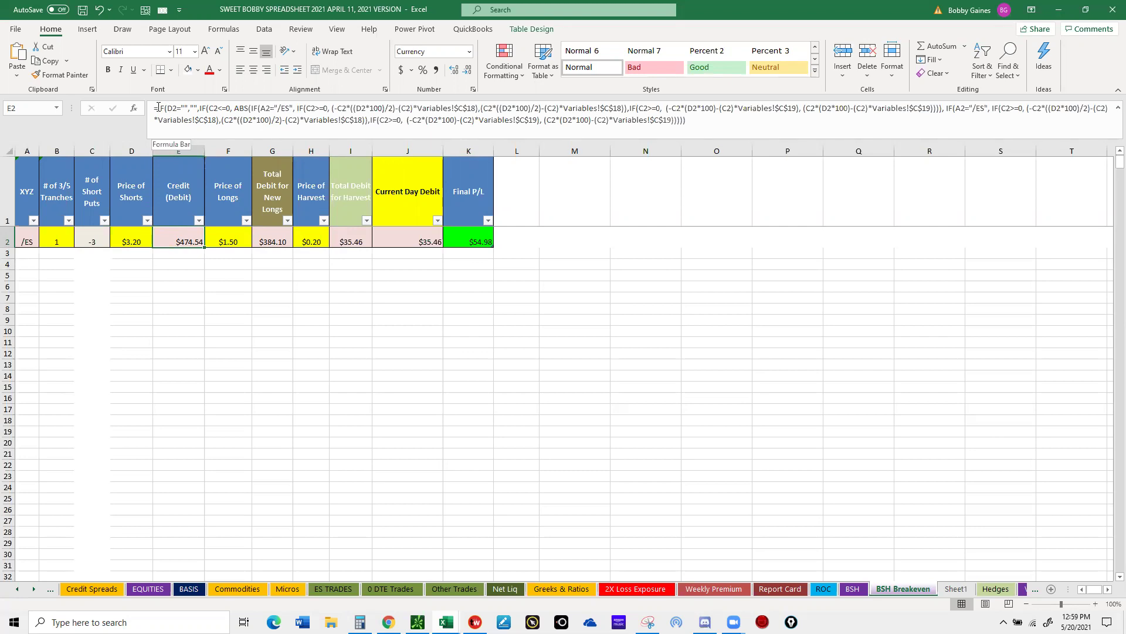
mouse_move(446, 622)
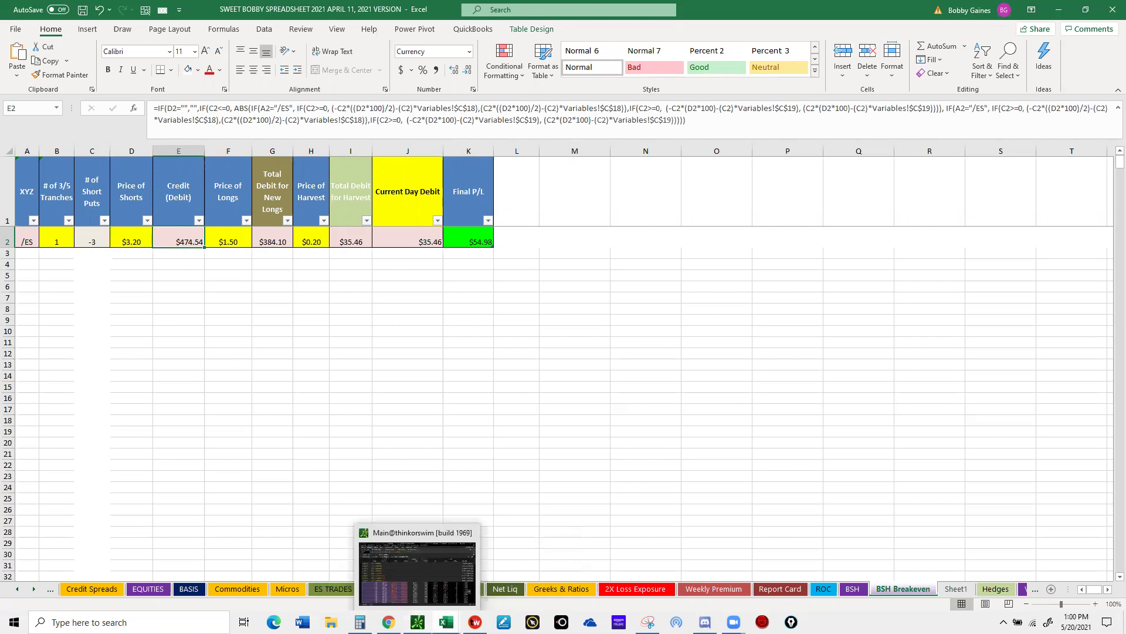
left_click(404, 534)
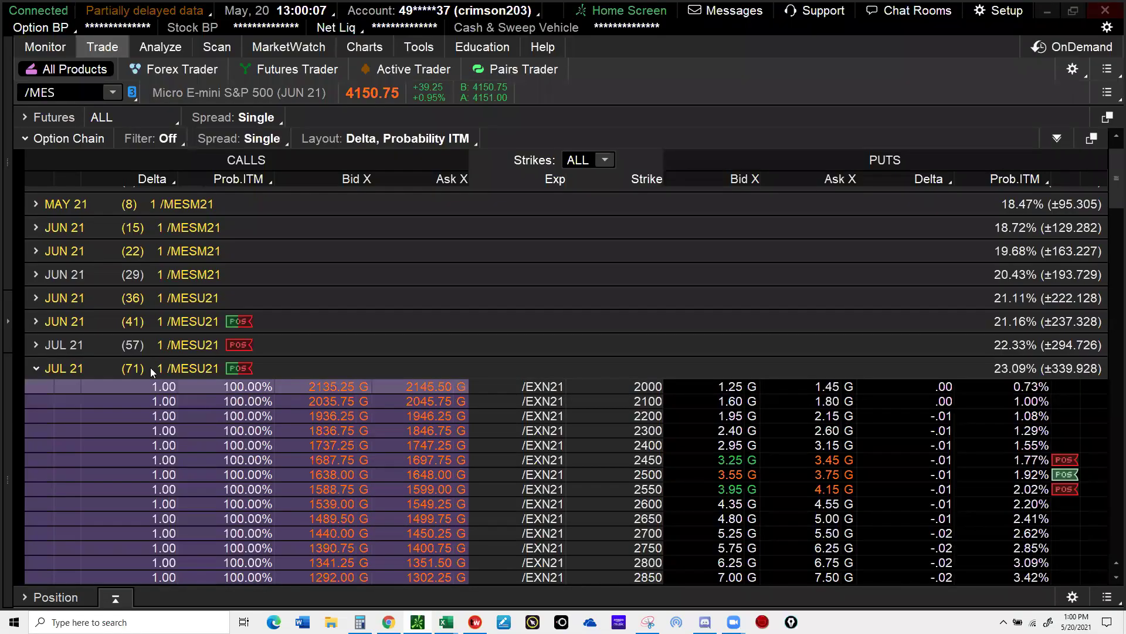
- Collapse the 71-day Jul 21 expiration, expand the 120-day Sep 21 expiration, and bring its low-strike puts into view
left_click(37, 368)
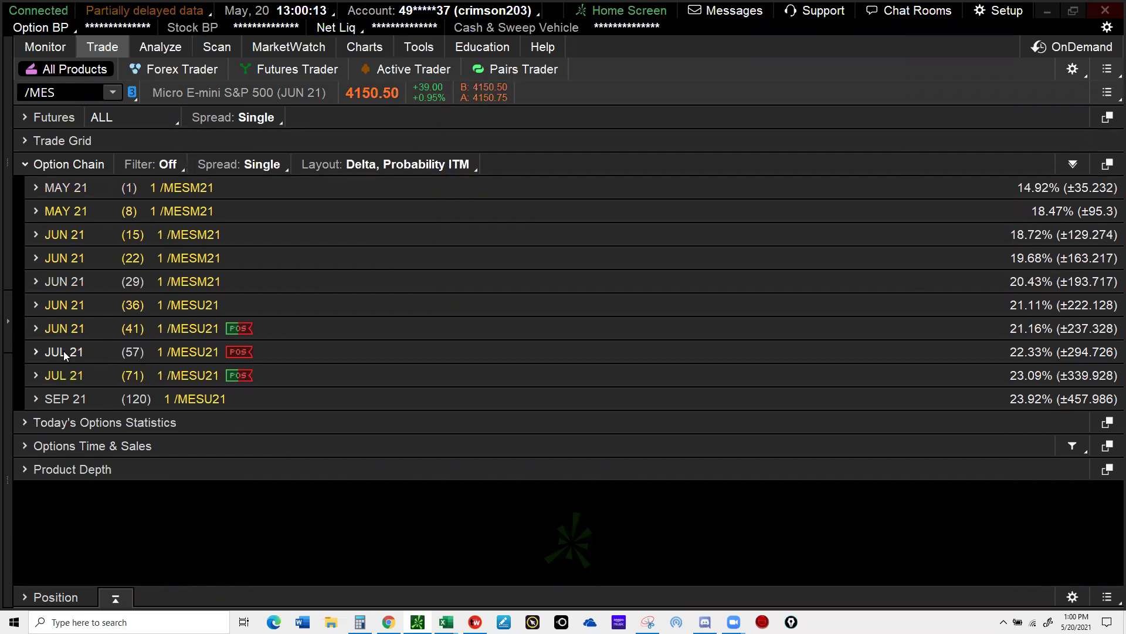
left_click(66, 399)
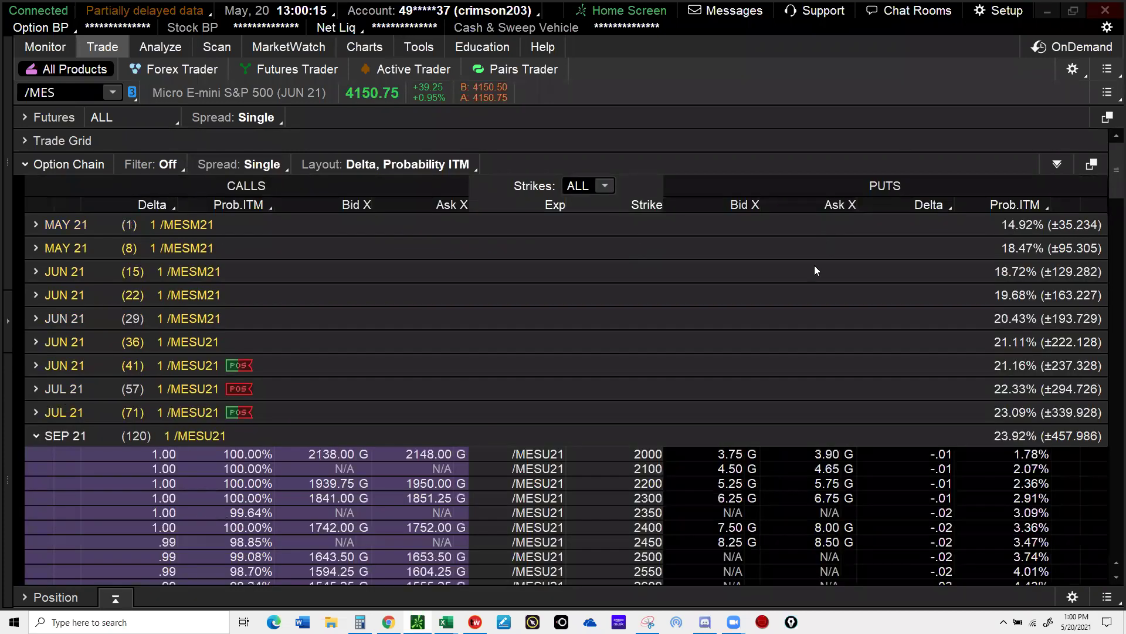
scroll(674, 450, "down", 1)
scroll(674, 450, "down", 3)
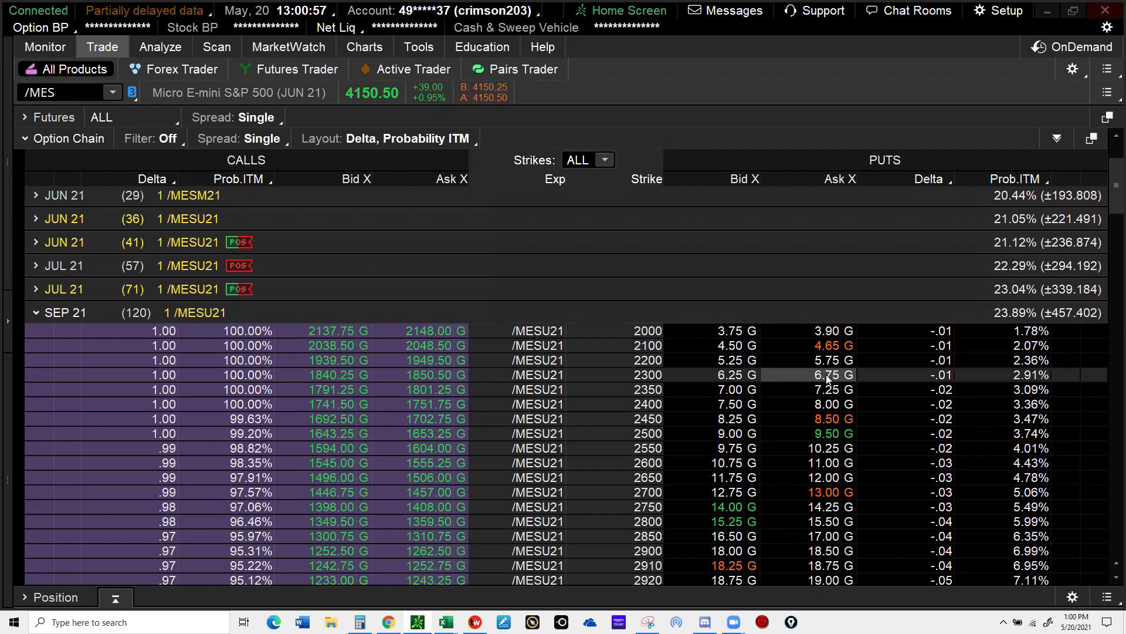
- Create a sell order for 3 Sep 21 /MES 2350 puts at a 7.00 limit, and return to the full option chain
left_click(731, 390)
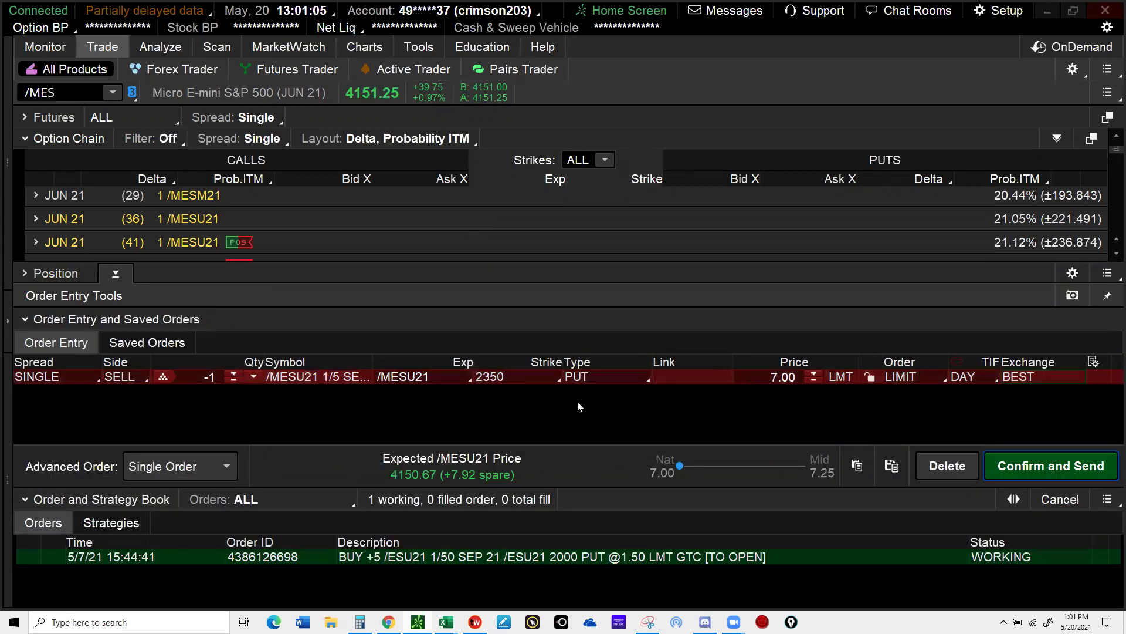
left_click(232, 382)
left_click(232, 382)
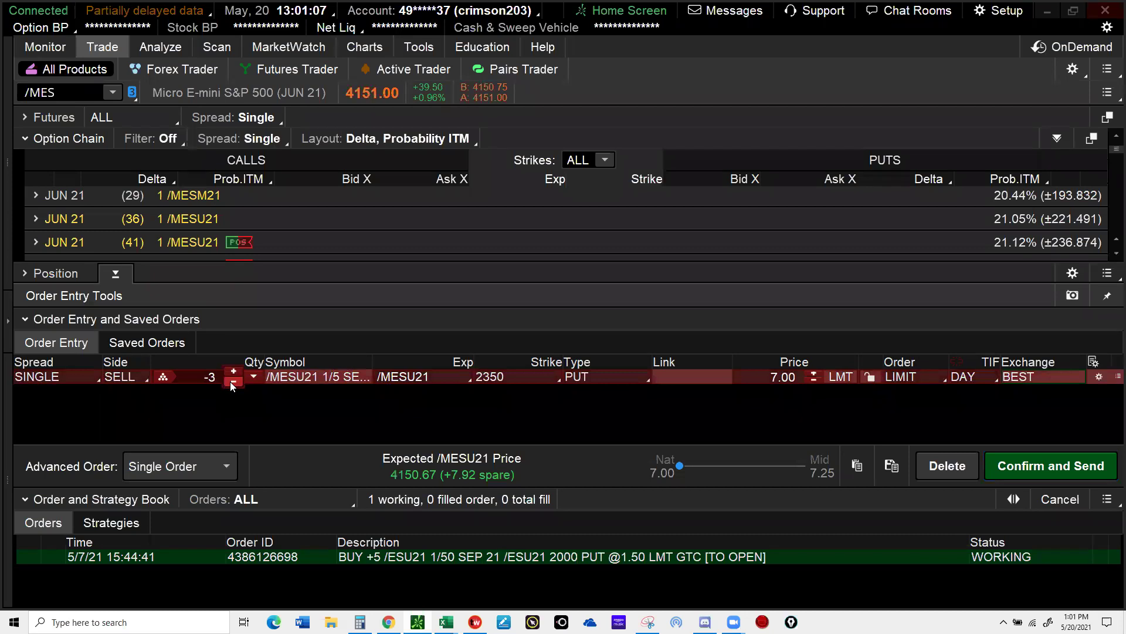
left_click(117, 274)
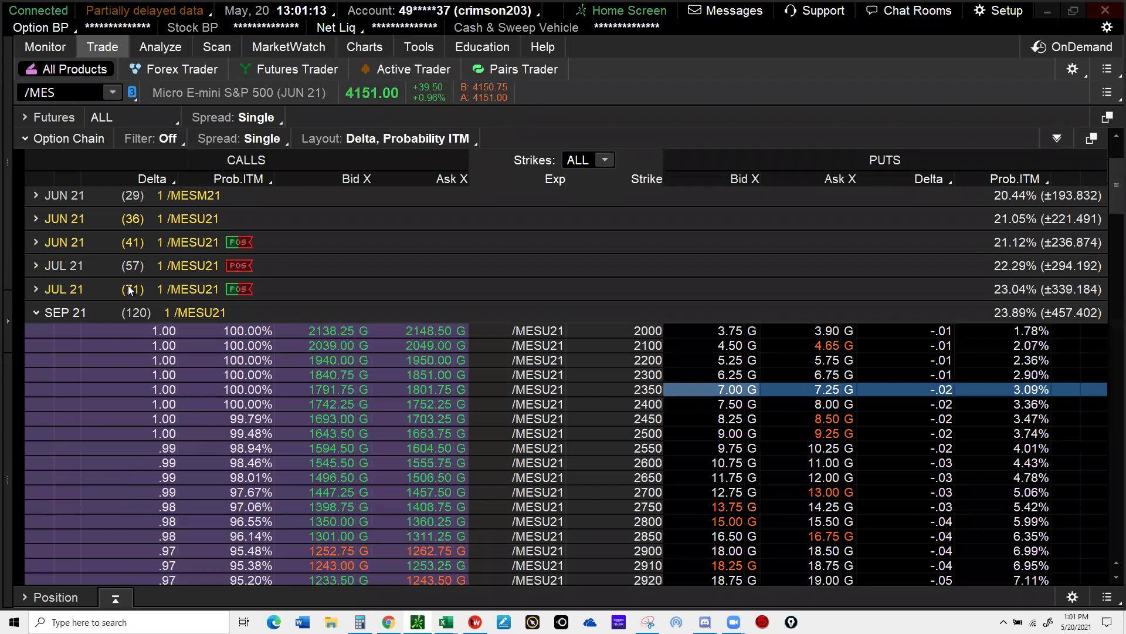